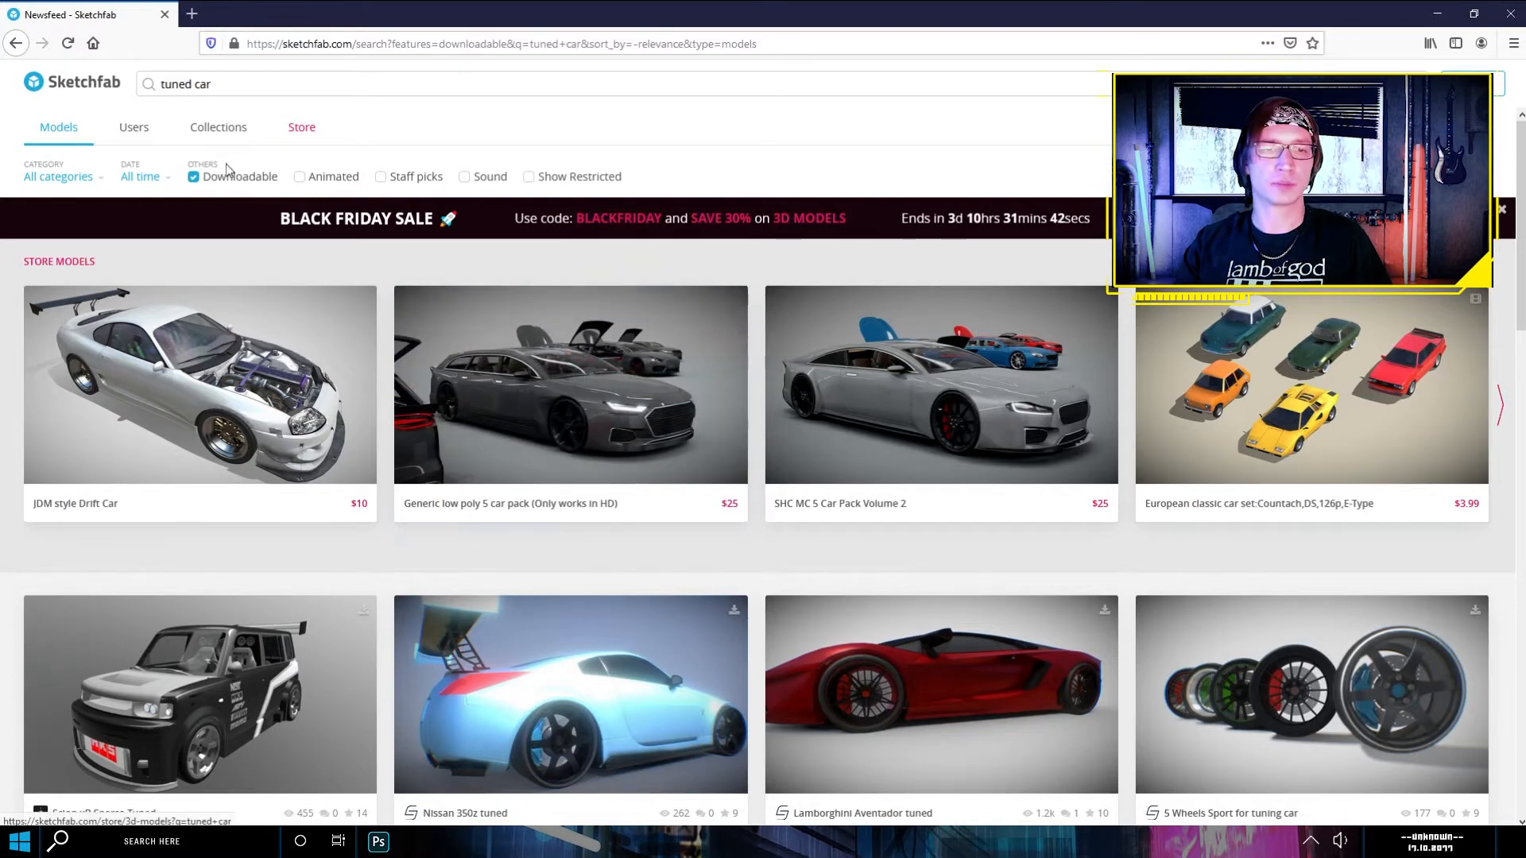
- Open the Tuned Nissan GT-R SDC model from the tuned car results and orbit it to a low front three-quarter view
{"action": "scroll", "coordinate": [409, 532], "scroll_direction": "down", "scroll_amount": 5}
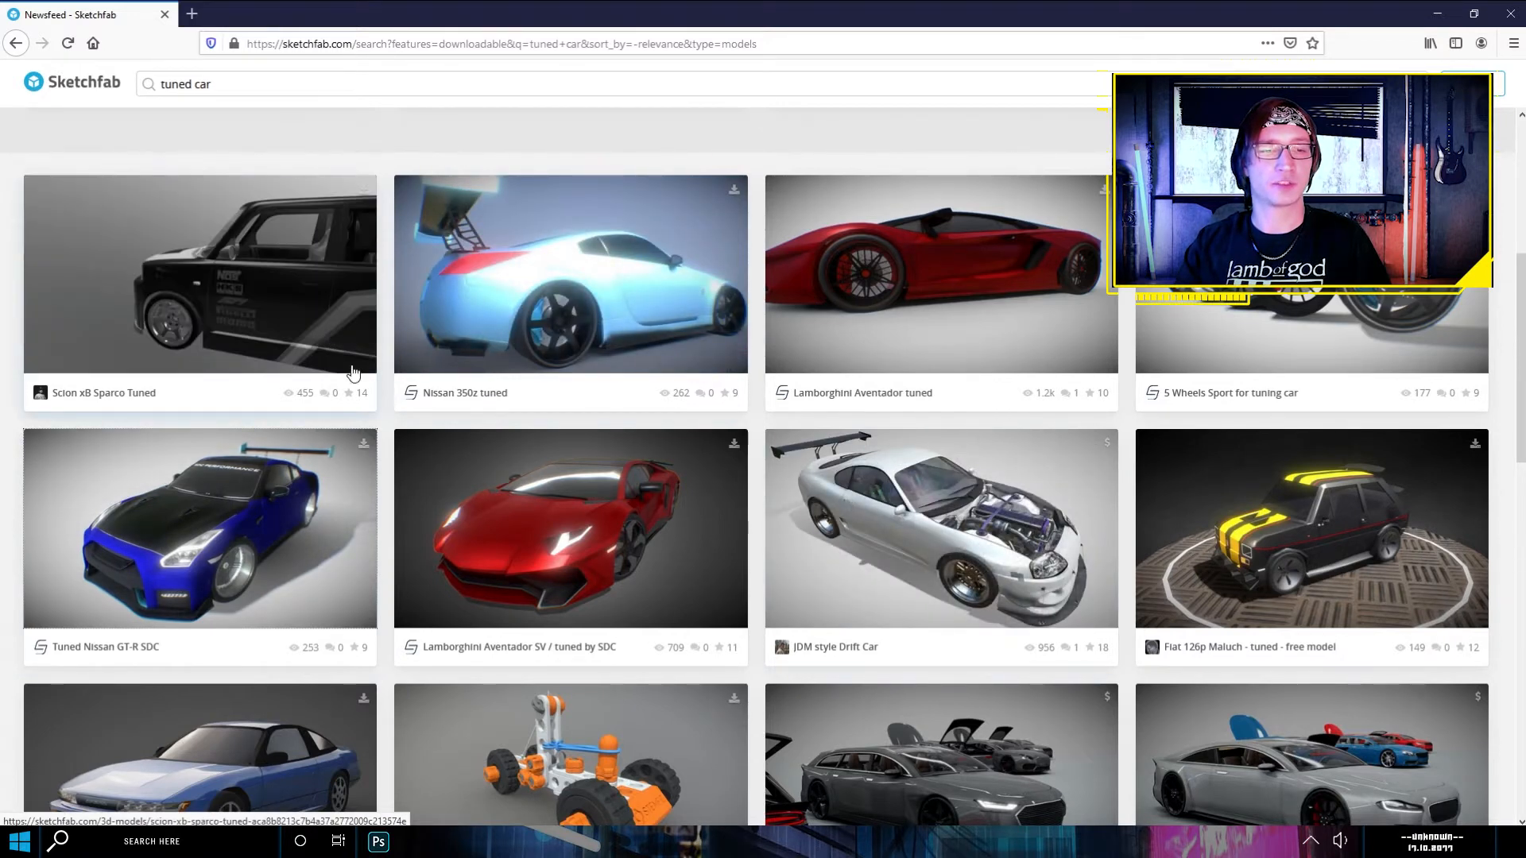
{"action": "left_click", "coordinate": [313, 489]}
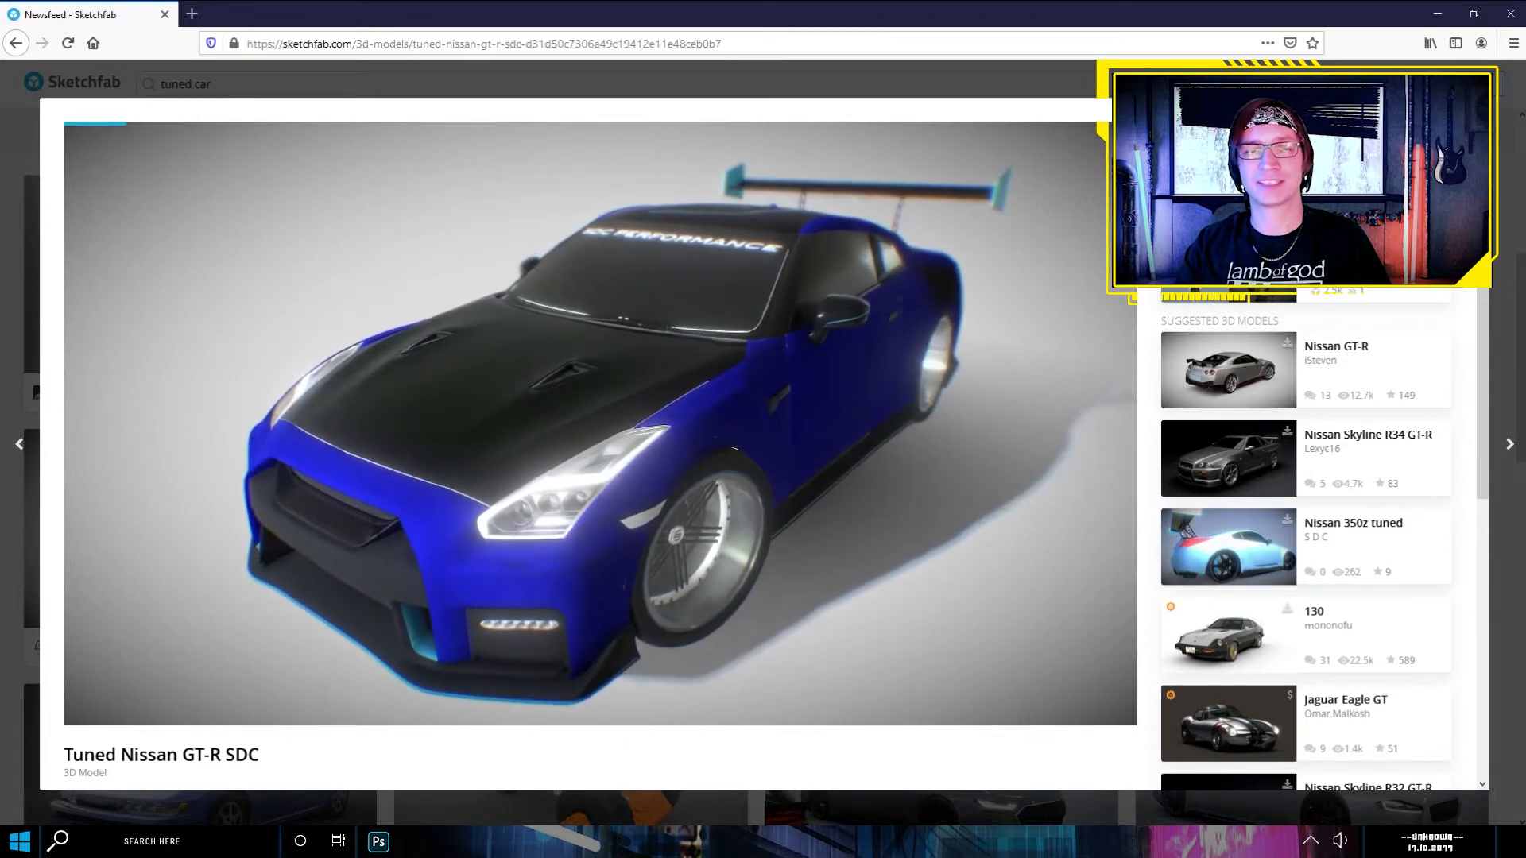
{"action": "mouse_move", "coordinate": [690, 352]}
{"action": "left_mouse_down"}
{"action": "mouse_move", "coordinate": [761, 332]}
{"action": "mouse_move", "coordinate": [624, 341]}
{"action": "mouse_move", "coordinate": [687, 431]}
{"action": "mouse_move", "coordinate": [686, 345]}
{"action": "mouse_move", "coordinate": [693, 382]}
{"action": "left_mouse_up"}
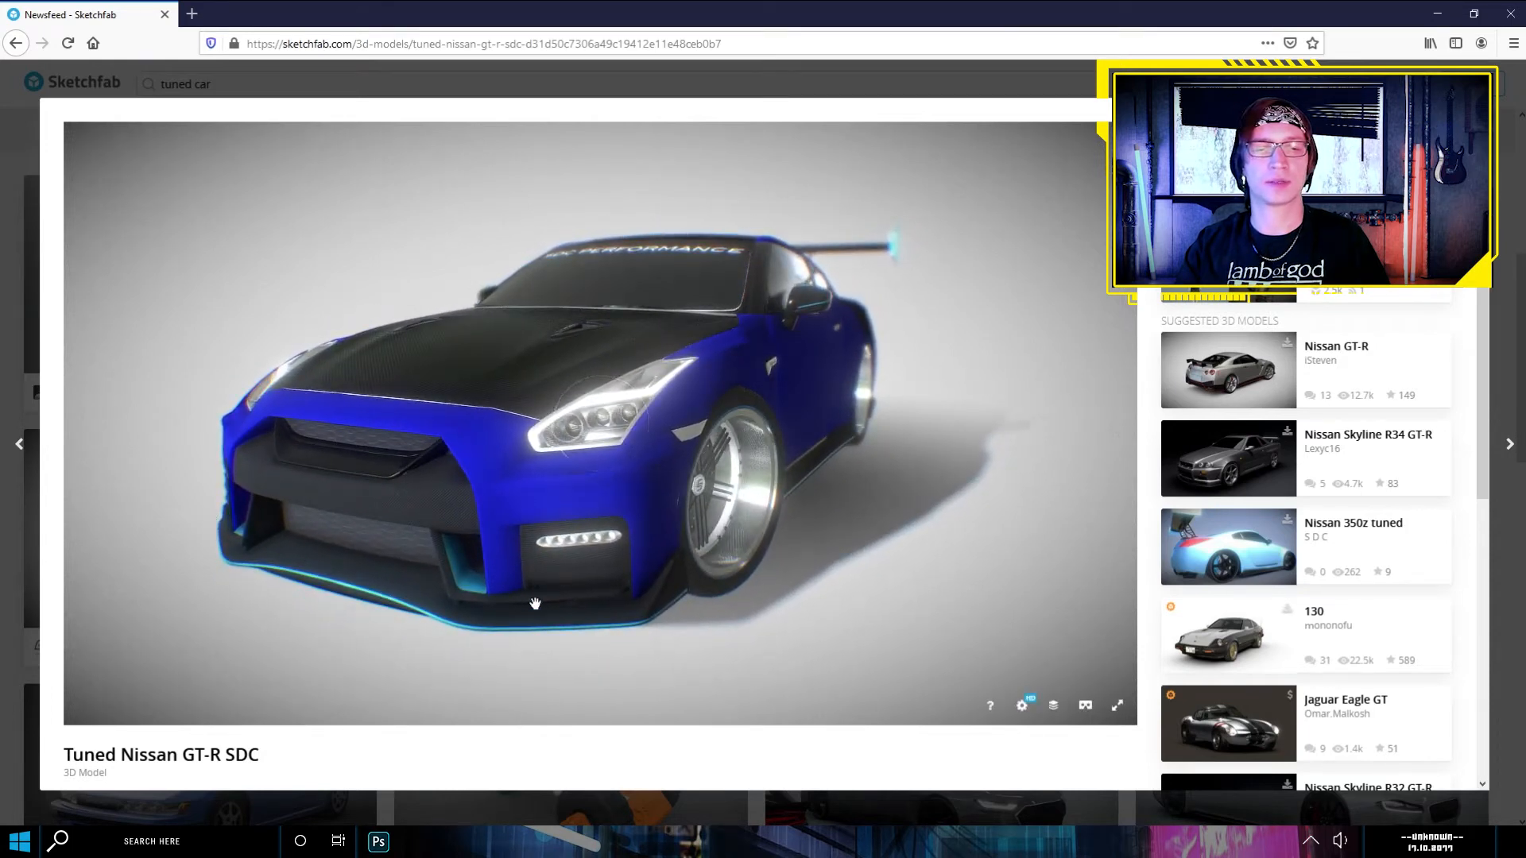
{"action": "left_click_drag", "start_coordinate": [677, 499], "coordinate": [684, 501]}
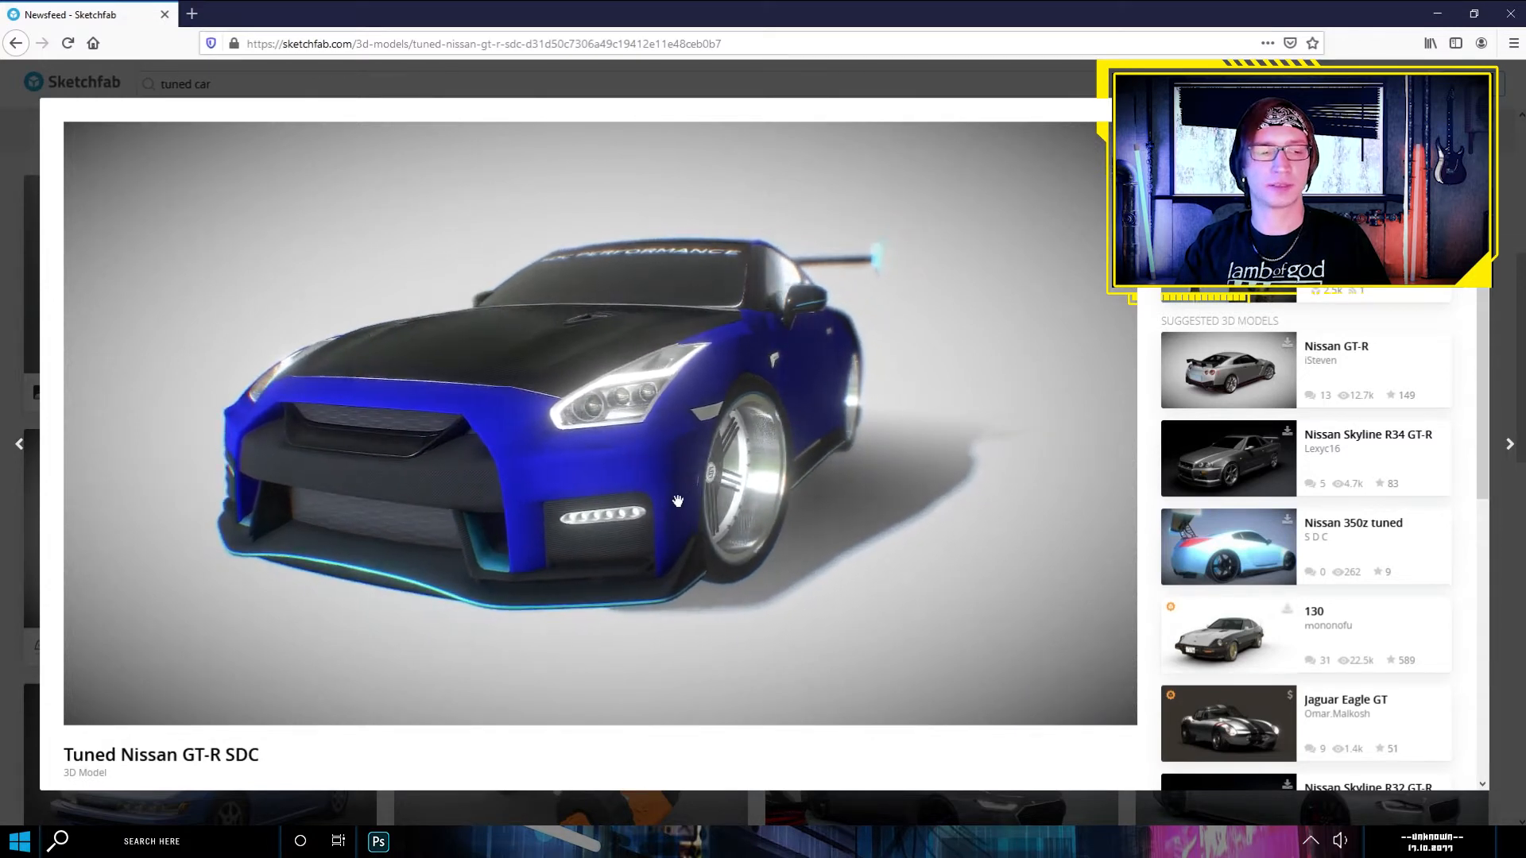
- Capture the front of the Nissan GT-R model as a rectangular snip with the Snipping Tool
{"action": "key", "text": "super"}
{"action": "type", "text": "s"}
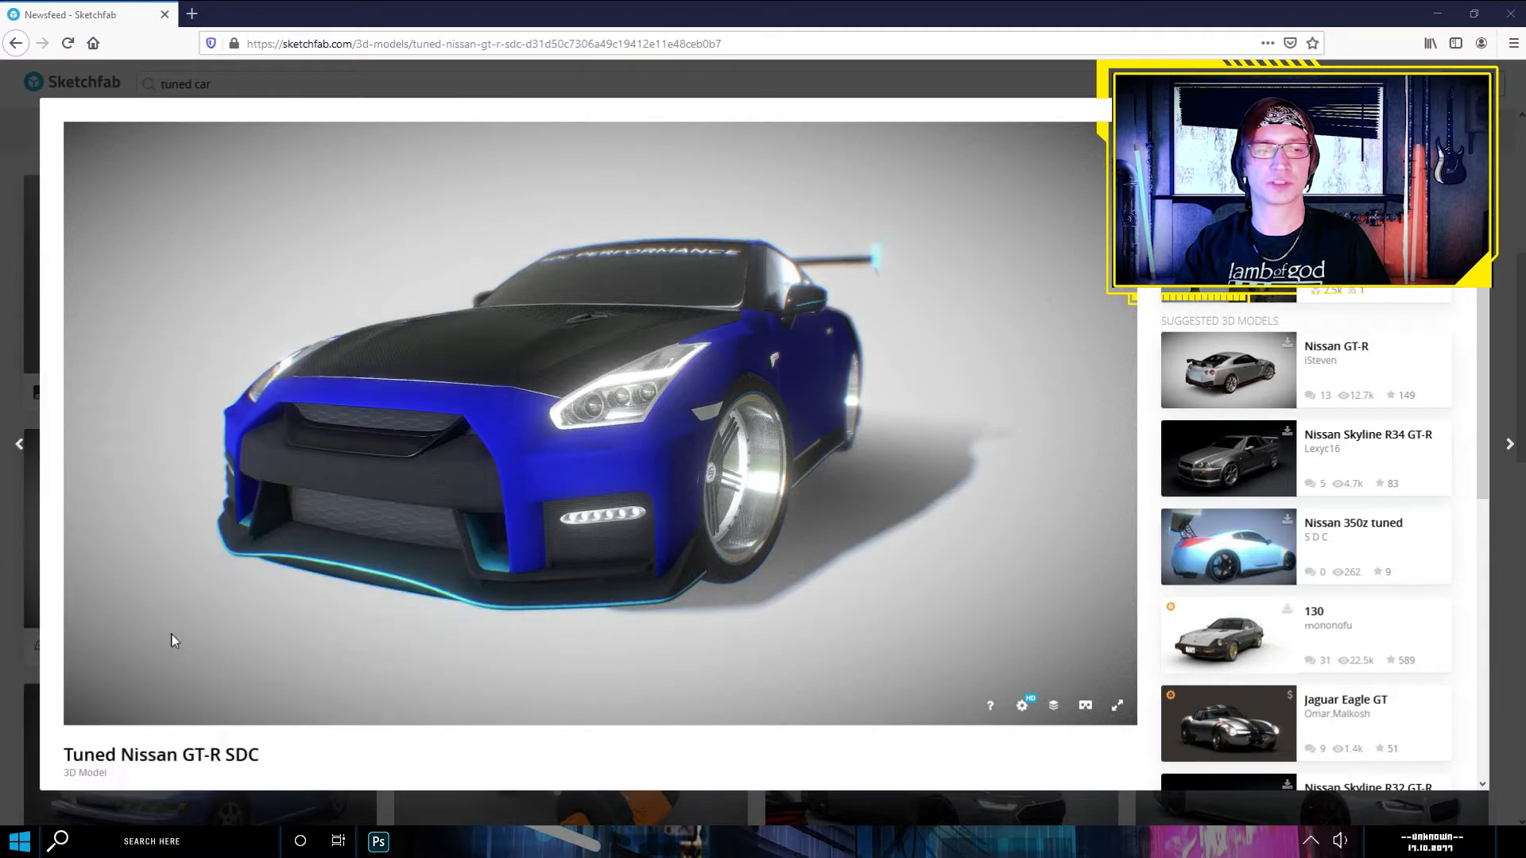
{"action": "key", "text": "Escape"}
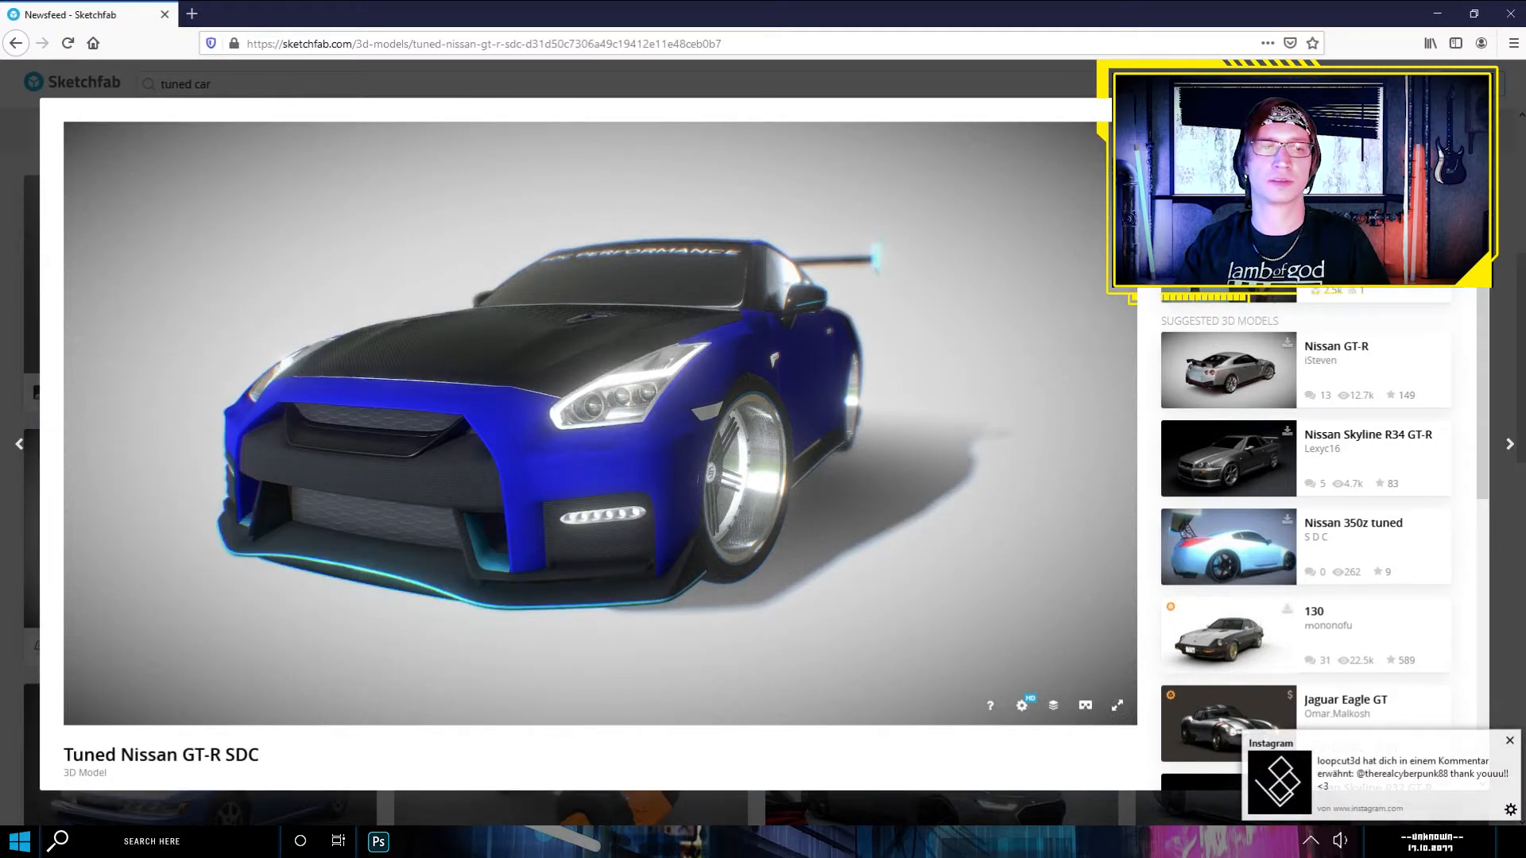
{"action": "key", "text": "super+shift+s"}
{"action": "left_click_drag", "start_coordinate": [171, 205], "coordinate": [847, 642]}
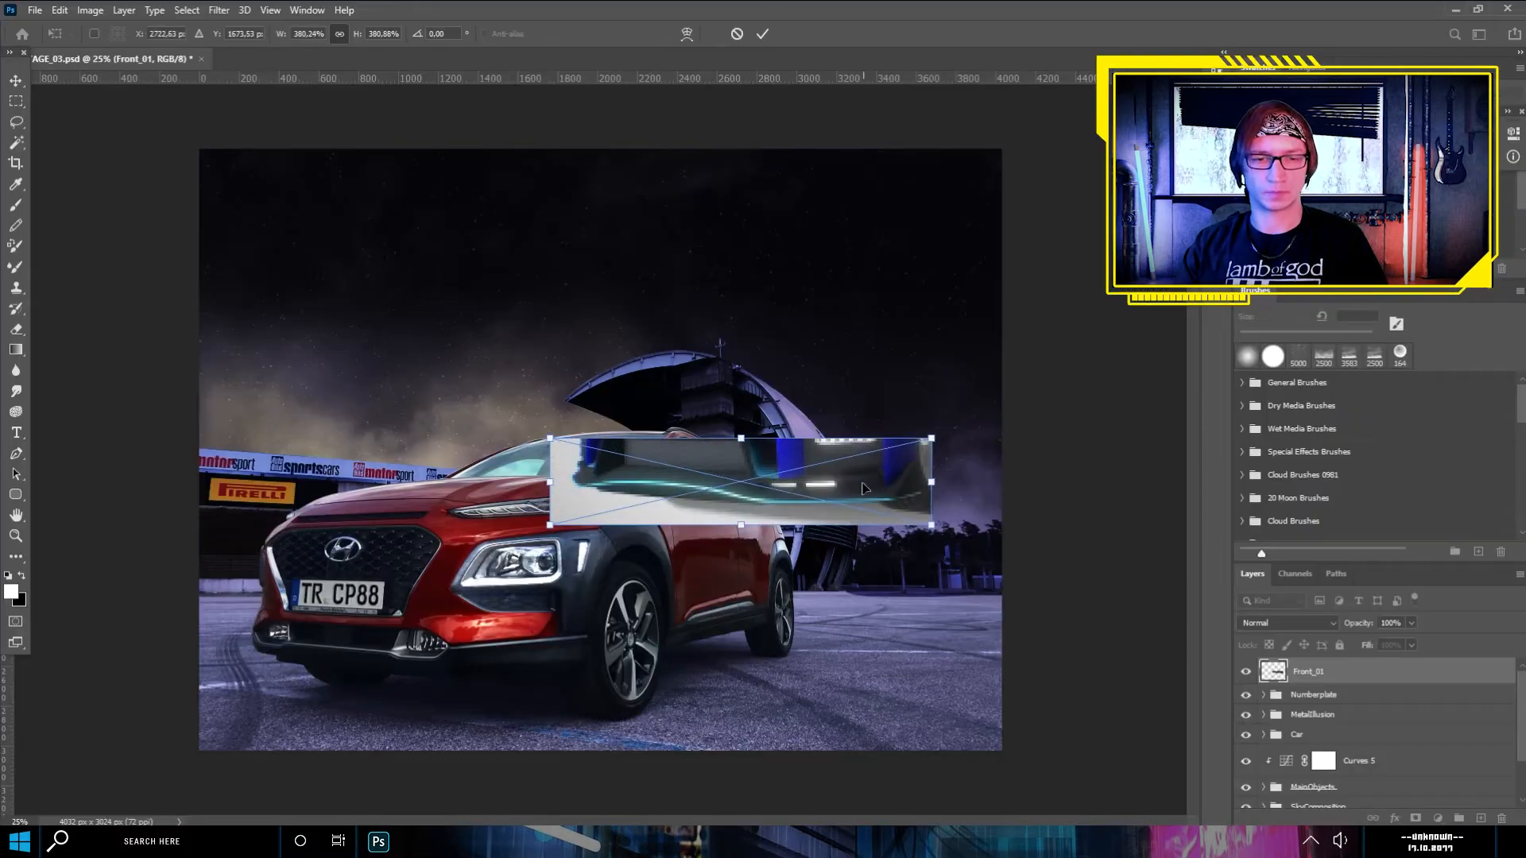
- In Photoshop, place the GT-R bumper capture over the lower front of the Kona and set the Front_01 layer's opacity to 89%
{"action": "left_click_drag", "start_coordinate": [684, 442], "coordinate": [578, 657]}
{"action": "key", "text": "ctrl+plus"}
{"action": "scroll", "coordinate": [556, 636], "scroll_direction": "up", "scroll_amount": 6}
{"action": "left_click", "coordinate": [1412, 623]}
{"action": "left_click_drag", "start_coordinate": [1407, 640], "coordinate": [1440, 640]}
- Trace the front splitter's lower edge and its raised end beside the front wheel with a Pen path
{"action": "key", "text": "p"}
{"action": "scroll", "coordinate": [715, 572], "scroll_direction": "up", "scroll_amount": 3}
{"action": "left_click", "coordinate": [284, 585]}
{"action": "left_click_drag", "start_coordinate": [726, 578], "coordinate": [829, 570]}
{"action": "scroll", "coordinate": [865, 551], "scroll_direction": "up", "scroll_amount": 4}
{"action": "left_click", "coordinate": [864, 550]}
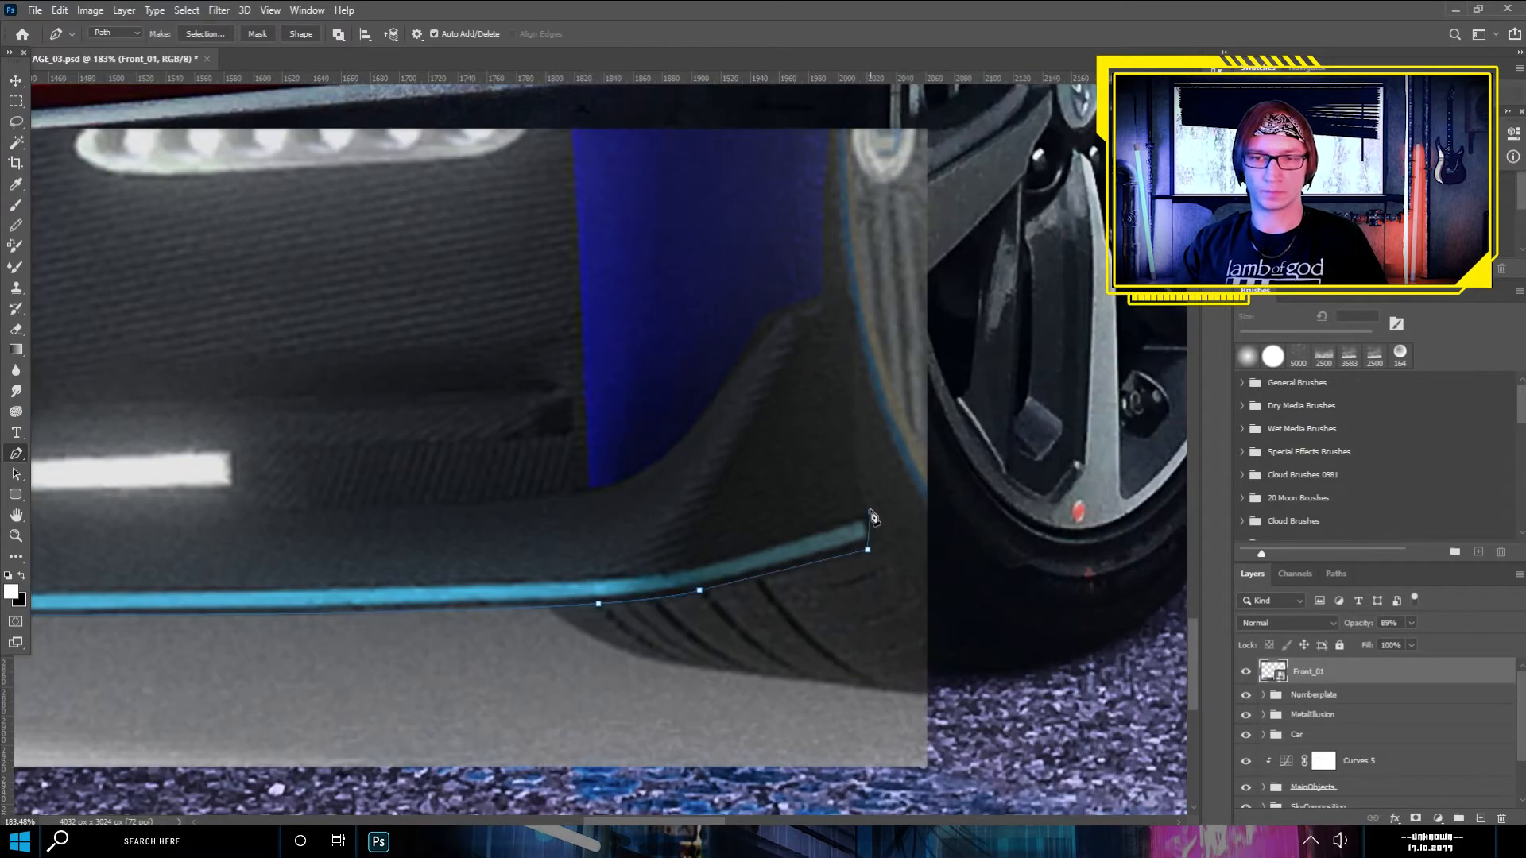
{"action": "left_click_drag", "start_coordinate": [853, 439], "coordinate": [857, 382]}
{"action": "left_click", "coordinate": [853, 439], "text": "alt"}
{"action": "left_click", "coordinate": [854, 333]}
{"action": "left_click", "coordinate": [858, 311]}
{"action": "left_click_drag", "start_coordinate": [844, 297], "coordinate": [829, 306]}
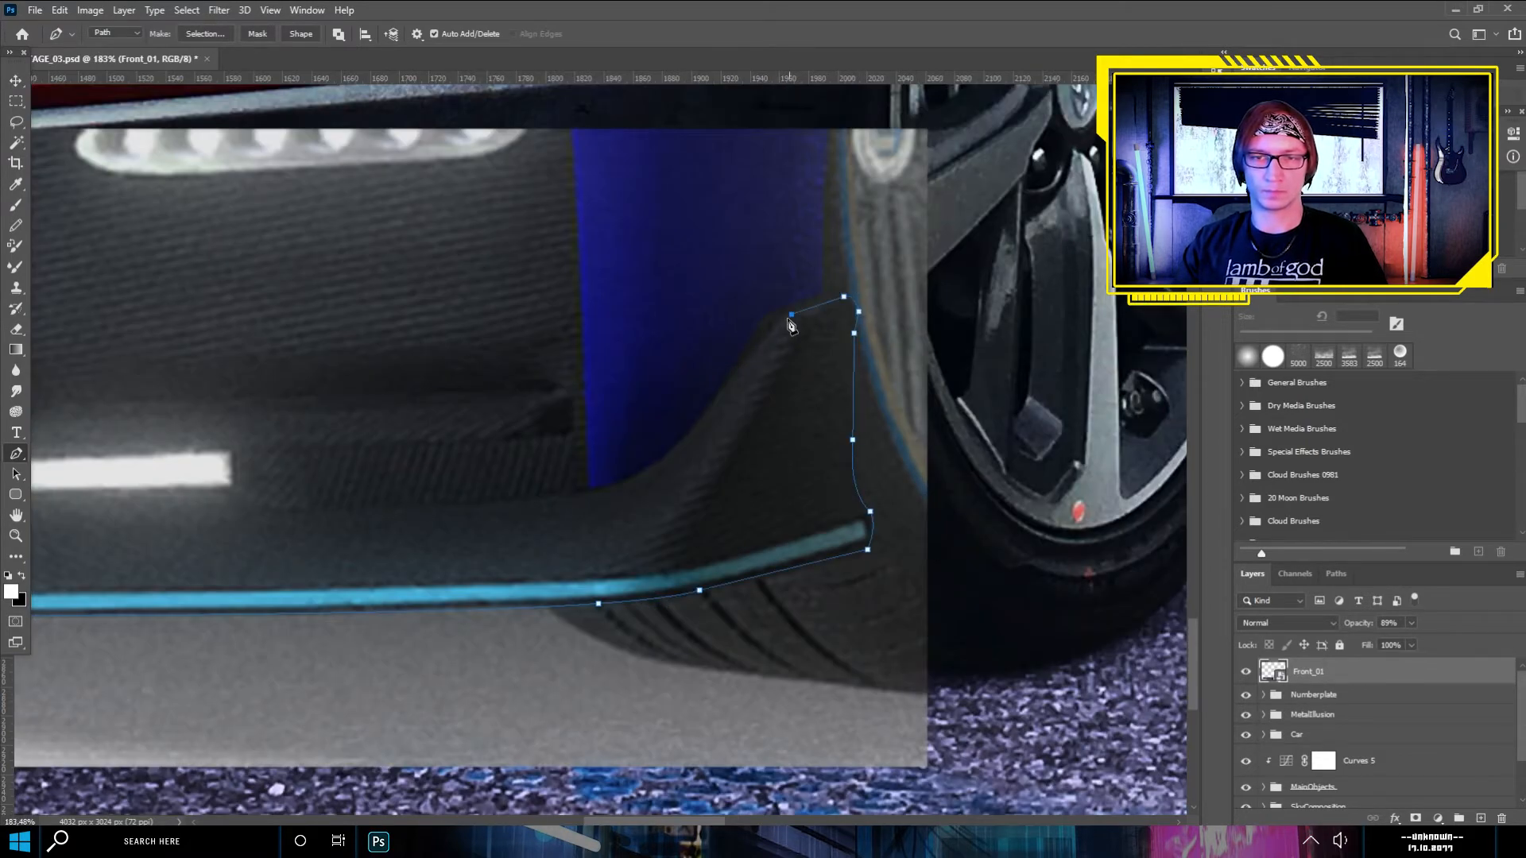
{"action": "left_click", "coordinate": [769, 317]}
- Continue the Pen path along the splitter's upper edge, following the lower edges of the two white light strips
{"action": "left_click_drag", "start_coordinate": [598, 425], "coordinate": [729, 344]}
{"action": "key", "text": "ctrl+z"}
{"action": "left_click_drag", "start_coordinate": [876, 275], "coordinate": [848, 327]}
{"action": "left_click", "coordinate": [876, 275], "text": "alt"}
{"action": "left_click", "coordinate": [806, 368]}
{"action": "left_click_drag", "start_coordinate": [689, 418], "coordinate": [613, 423]}
{"action": "left_click", "coordinate": [689, 418], "text": "alt"}
{"action": "left_click_drag", "start_coordinate": [393, 431], "coordinate": [691, 439]}
{"action": "scroll", "coordinate": [691, 439], "scroll_direction": "down", "scroll_amount": 4}
{"action": "left_click", "coordinate": [690, 439]}
{"action": "left_click", "coordinate": [1039, 406]}
{"action": "scroll", "coordinate": [1042, 410], "scroll_direction": "up", "scroll_amount": 4}
{"action": "left_click", "coordinate": [963, 409]}
{"action": "left_click", "coordinate": [963, 400]}
{"action": "left_click", "coordinate": [681, 390]}
{"action": "left_click", "coordinate": [566, 387]}
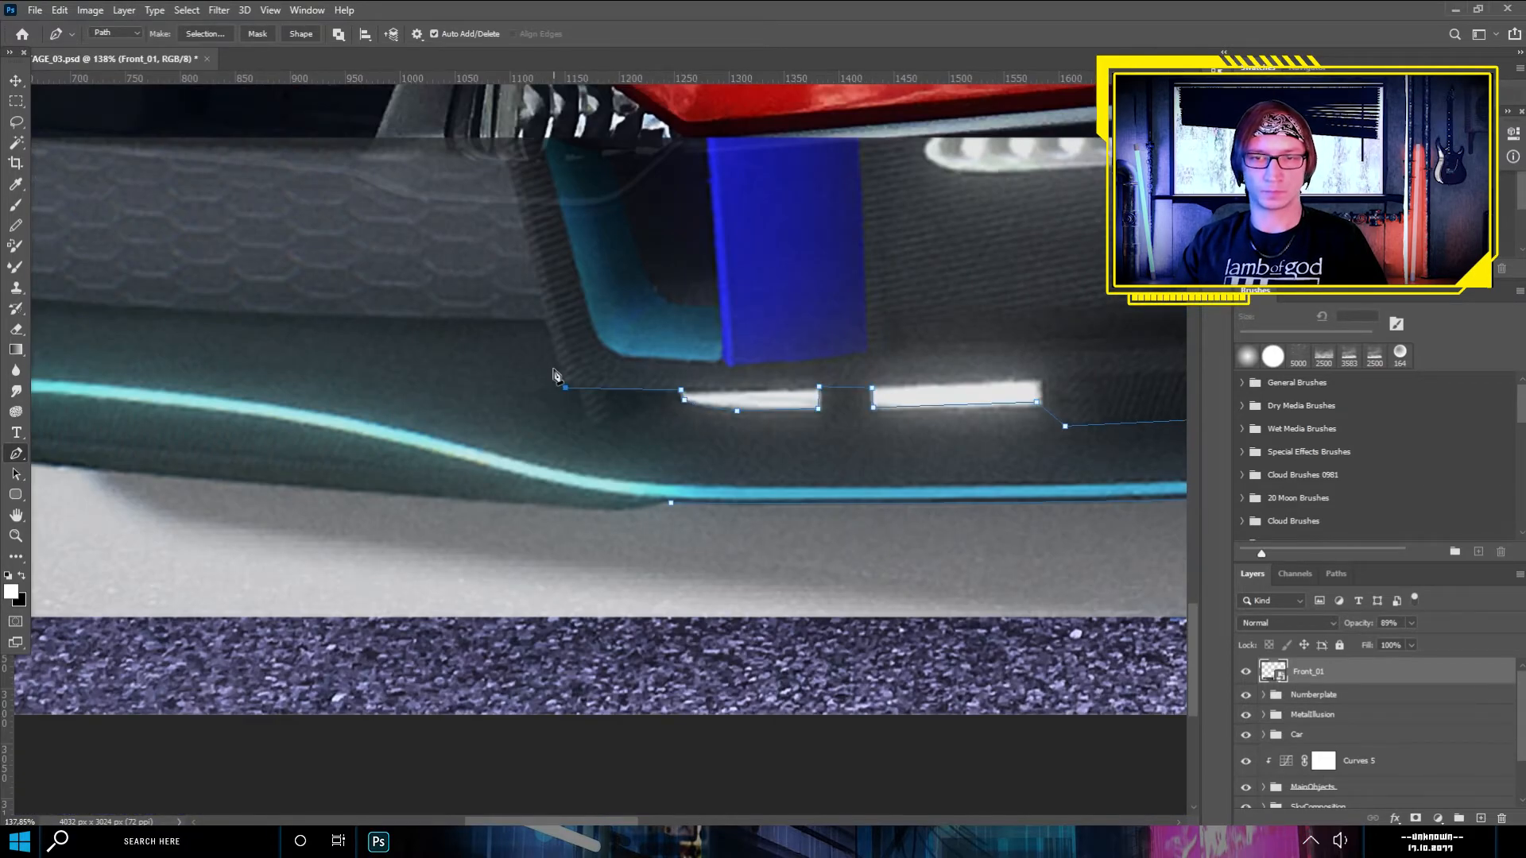
- Continue the Pen path below the grille mesh and around the splitter's far end
{"action": "left_click_drag", "start_coordinate": [470, 336], "coordinate": [781, 399]}
{"action": "left_click", "coordinate": [869, 424]}
{"action": "left_click", "coordinate": [861, 393]}
{"action": "scroll", "coordinate": [753, 443], "scroll_direction": "down", "scroll_amount": 5}
{"action": "left_click_drag", "start_coordinate": [668, 384], "coordinate": [546, 362]}
{"action": "left_click", "coordinate": [669, 383], "text": "alt"}
{"action": "scroll", "coordinate": [608, 417], "scroll_direction": "up", "scroll_amount": 4}
{"action": "left_click", "coordinate": [548, 427]}
{"action": "left_click", "coordinate": [523, 442]}
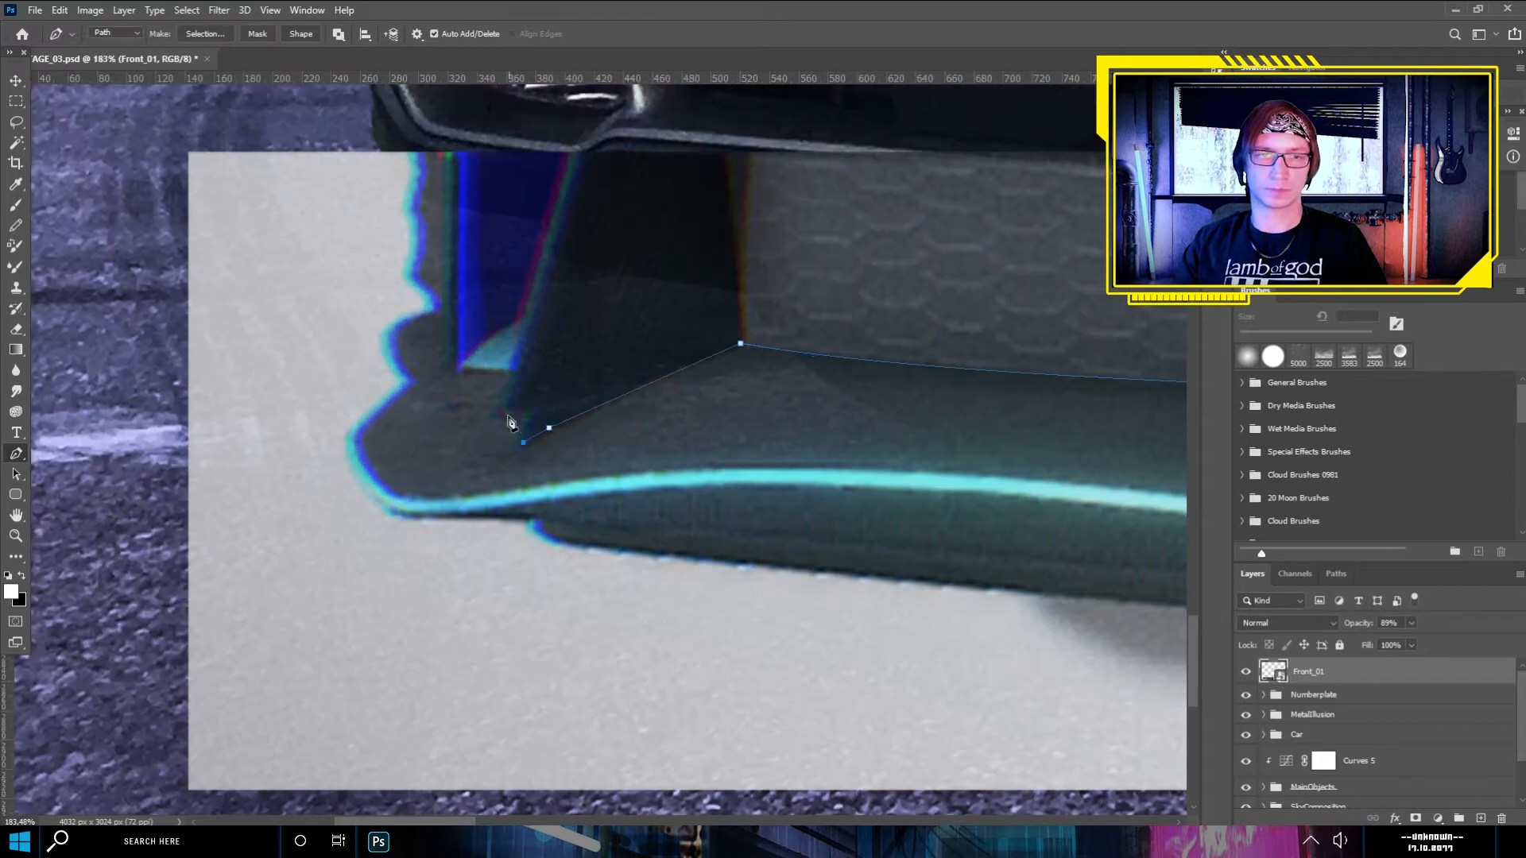
{"action": "left_click", "coordinate": [398, 380]}
{"action": "left_click", "coordinate": [357, 417]}
{"action": "left_click", "coordinate": [349, 463]}
{"action": "left_click", "coordinate": [366, 491]}
{"action": "left_click", "coordinate": [401, 522]}
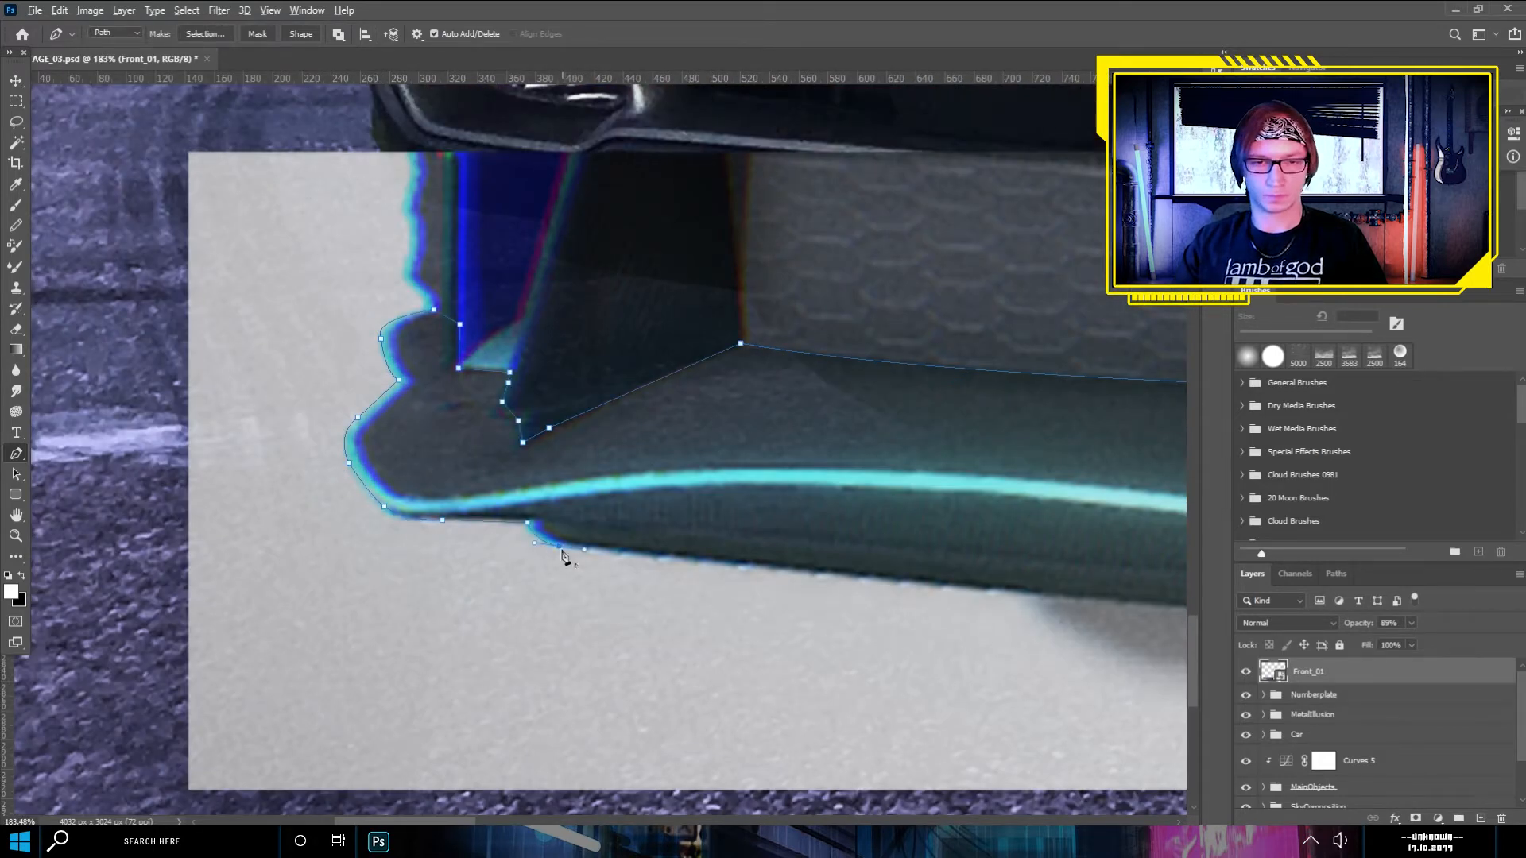
- Follow the splitter's underside back to the starting point to close the Pen path
{"action": "scroll", "coordinate": [561, 549], "scroll_direction": "down", "scroll_amount": 5}
{"action": "left_click", "coordinate": [729, 550]}
{"action": "left_click_drag", "start_coordinate": [729, 551], "coordinate": [361, 506]}
{"action": "left_click", "coordinate": [629, 532]}
{"action": "scroll", "coordinate": [794, 536], "scroll_direction": "up", "scroll_amount": 7}
{"action": "left_click", "coordinate": [621, 538]}
{"action": "left_click_drag", "start_coordinate": [745, 526], "coordinate": [799, 515]}
- Turn the closed splitter path into a selection and add it as a layer mask to Front_01
{"action": "right_click", "coordinate": [733, 506]}
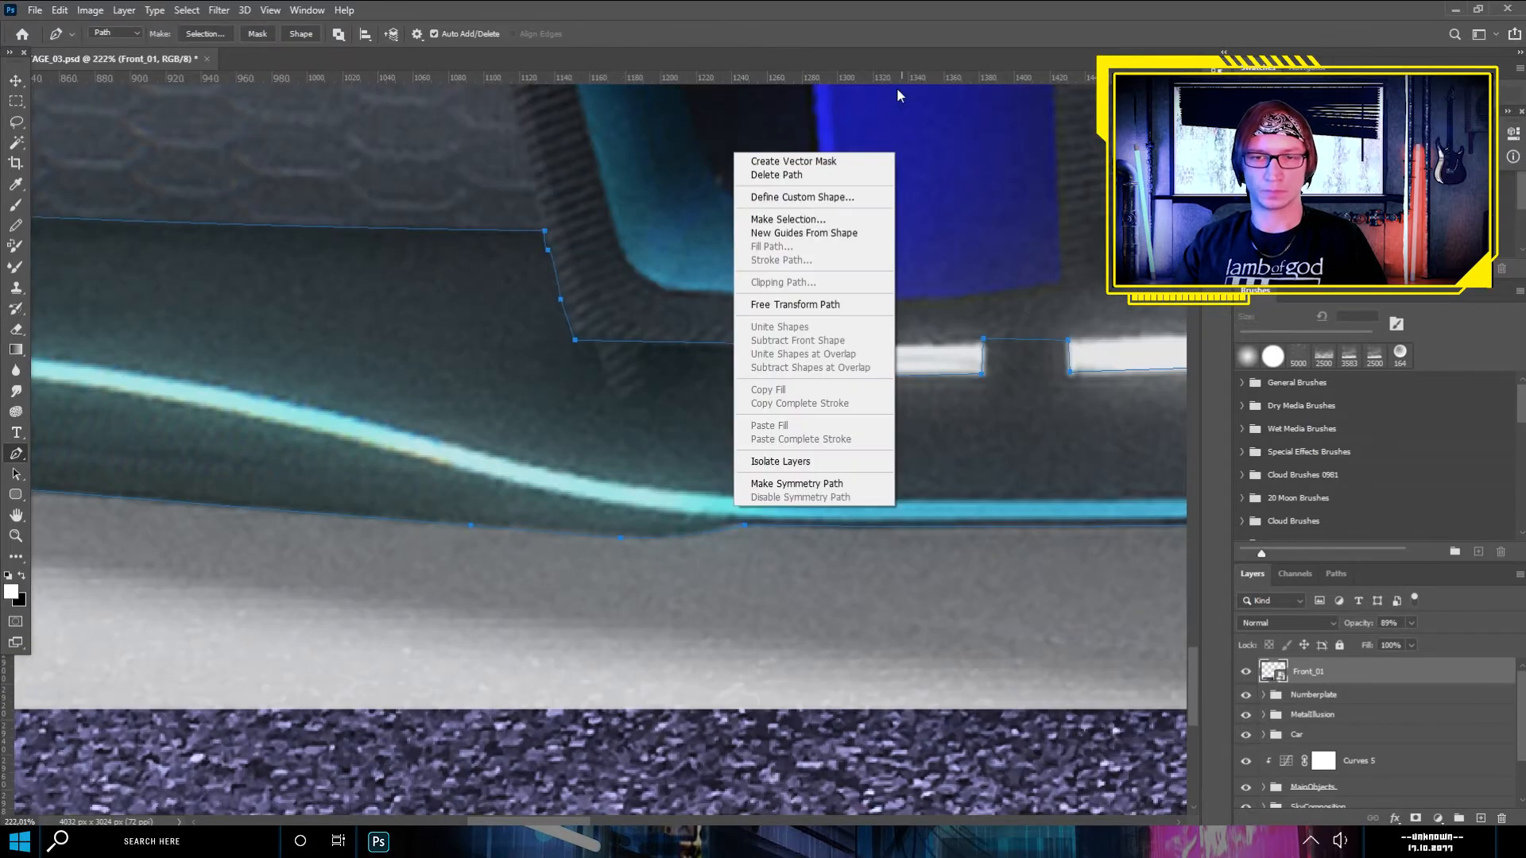
{"action": "left_click", "coordinate": [788, 220]}
{"action": "key", "text": "Return"}
{"action": "scroll", "coordinate": [795, 445], "scroll_direction": "down", "scroll_amount": 9}
{"action": "left_click", "coordinate": [1416, 818]}
- Transform the masked splitter, narrowing it and moving it beneath the Kona's front bumper
{"action": "scroll", "coordinate": [620, 445], "scroll_direction": "up", "scroll_amount": 2}
{"action": "key", "text": "ctrl+t"}
{"action": "left_click_drag", "start_coordinate": [636, 413], "coordinate": [658, 394]}
{"action": "left_click_drag", "start_coordinate": [1045, 402], "coordinate": [1001, 401]}
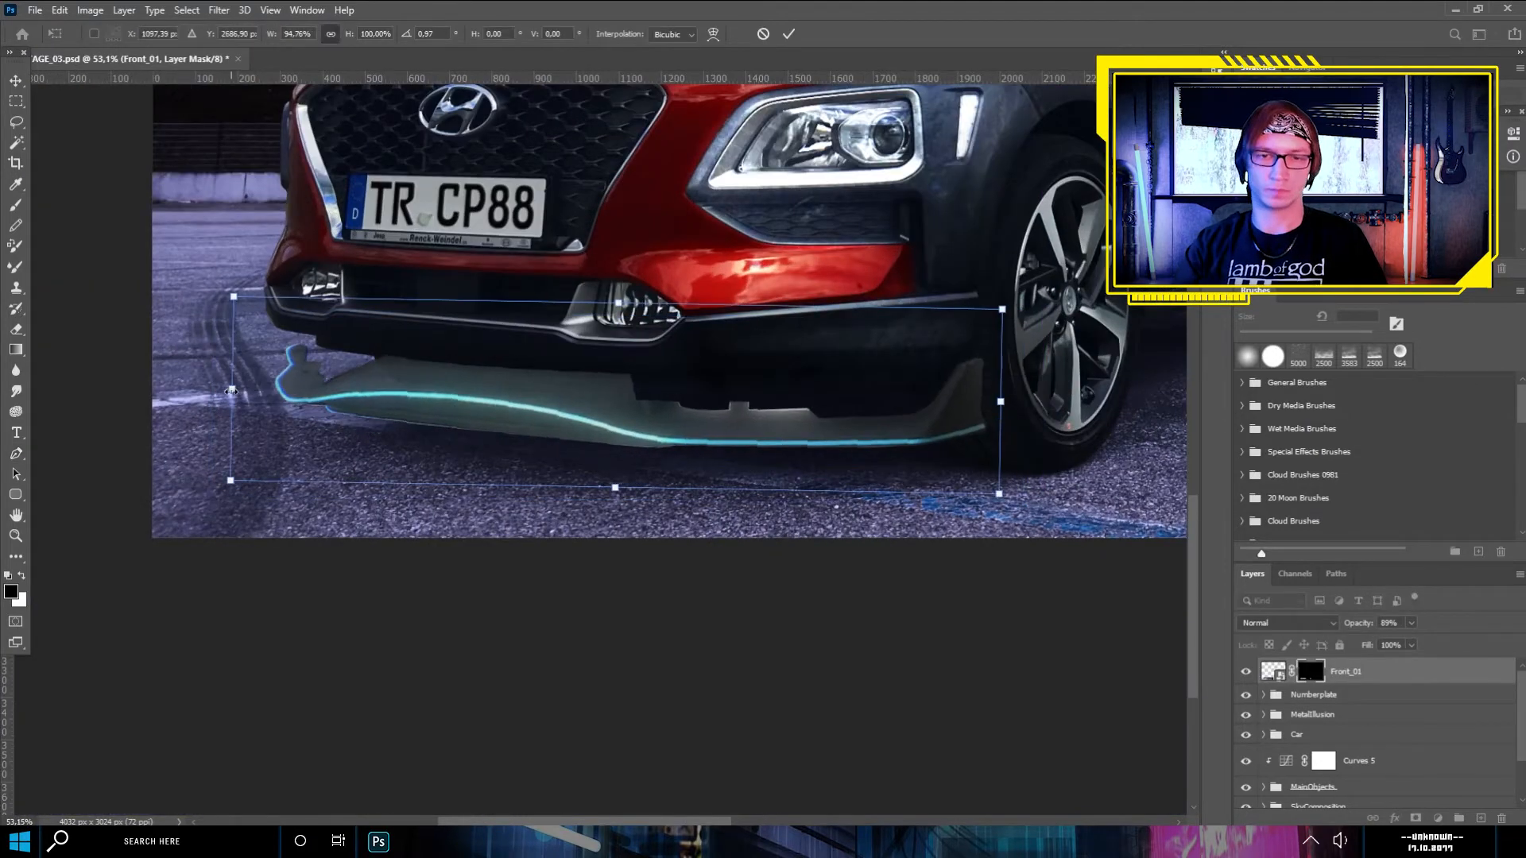
{"action": "left_click_drag", "start_coordinate": [231, 391], "coordinate": [240, 391]}
{"action": "key", "text": "Return"}
- Add an Exposure adjustment clipped to the Front_01 layer and lower its exposure to darken the splitter
{"action": "scroll", "coordinate": [382, 389], "scroll_direction": "down", "scroll_amount": 5}
{"action": "left_click", "coordinate": [1273, 672]}
{"action": "left_click", "coordinate": [1438, 818]}
{"action": "left_click", "coordinate": [1437, 631]}
{"action": "left_click", "coordinate": [1378, 303]}
{"action": "mouse_move", "coordinate": [1409, 166]}
{"action": "left_mouse_down"}
{"action": "mouse_move", "coordinate": [1355, 166]}
{"action": "mouse_move", "coordinate": [1387, 165]}
{"action": "left_mouse_up"}
- Add a clipped Hue/Saturation adjustment directly above Front_01 and reduce its saturation
{"action": "left_click", "coordinate": [1274, 704]}
{"action": "left_click", "coordinate": [1438, 817]}
{"action": "left_click", "coordinate": [1437, 666]}
{"action": "scroll", "coordinate": [681, 380], "scroll_direction": "up", "scroll_amount": 3}
{"action": "scroll", "coordinate": [681, 380], "scroll_direction": "down", "scroll_amount": 2}
{"action": "left_click_drag", "start_coordinate": [680, 380], "coordinate": [723, 502]}
{"action": "left_click_drag", "start_coordinate": [1409, 272], "coordinate": [1352, 273]}
{"action": "key", "text": "ctrl+0"}
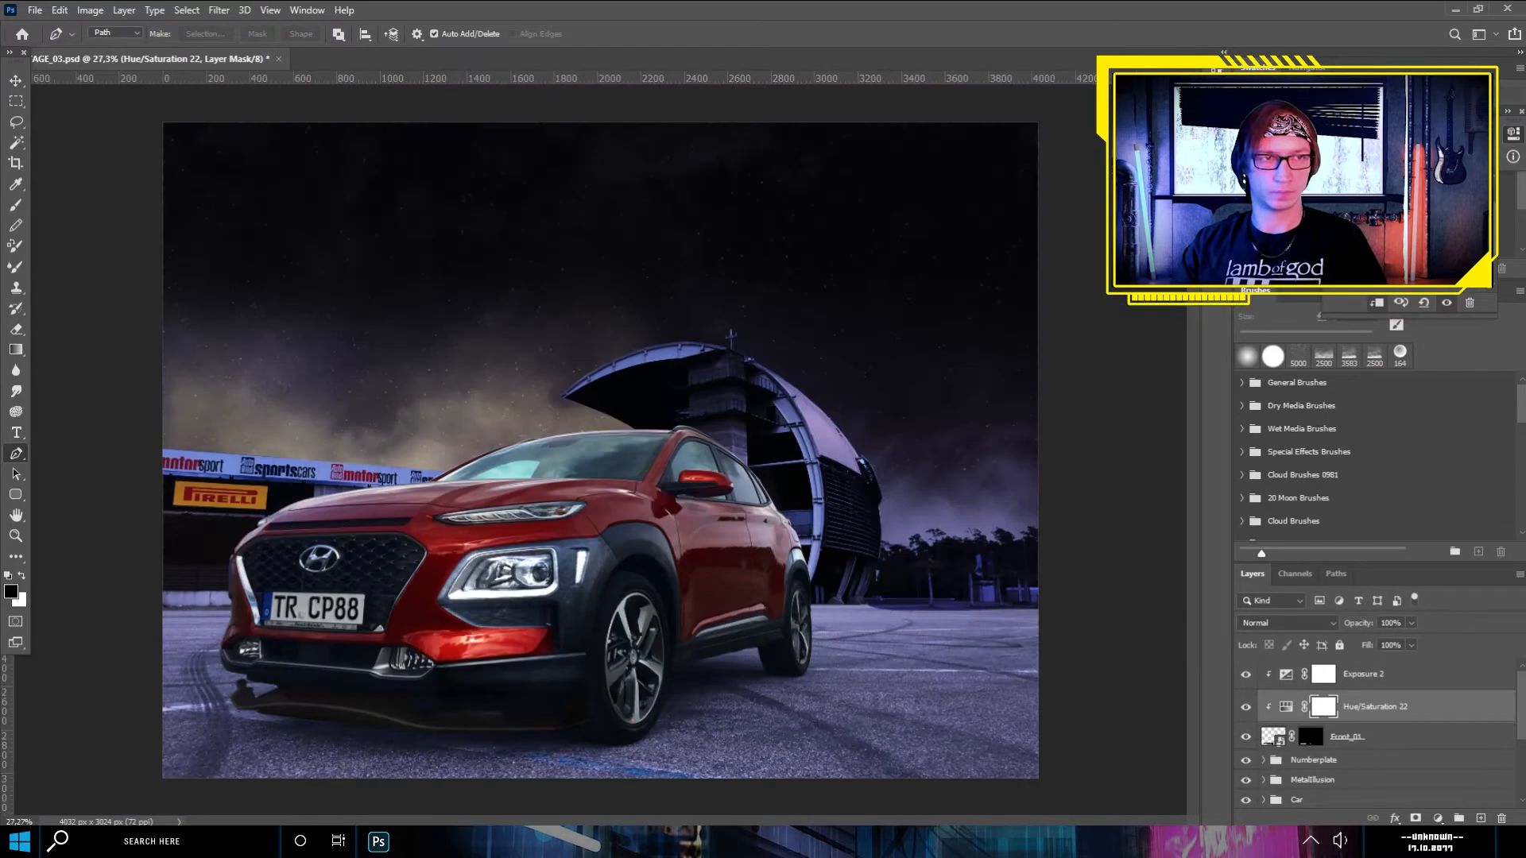
- Add a clipped Photo Filter adjustment to Front_01 and place it above Hue/Saturation 22
{"action": "key", "text": "v"}
{"action": "left_click", "coordinate": [1273, 737]}
{"action": "left_click", "coordinate": [1438, 818]}
{"action": "left_click", "coordinate": [1436, 708]}
{"action": "left_click", "coordinate": [1423, 137]}
{"action": "left_click", "coordinate": [1418, 199]}
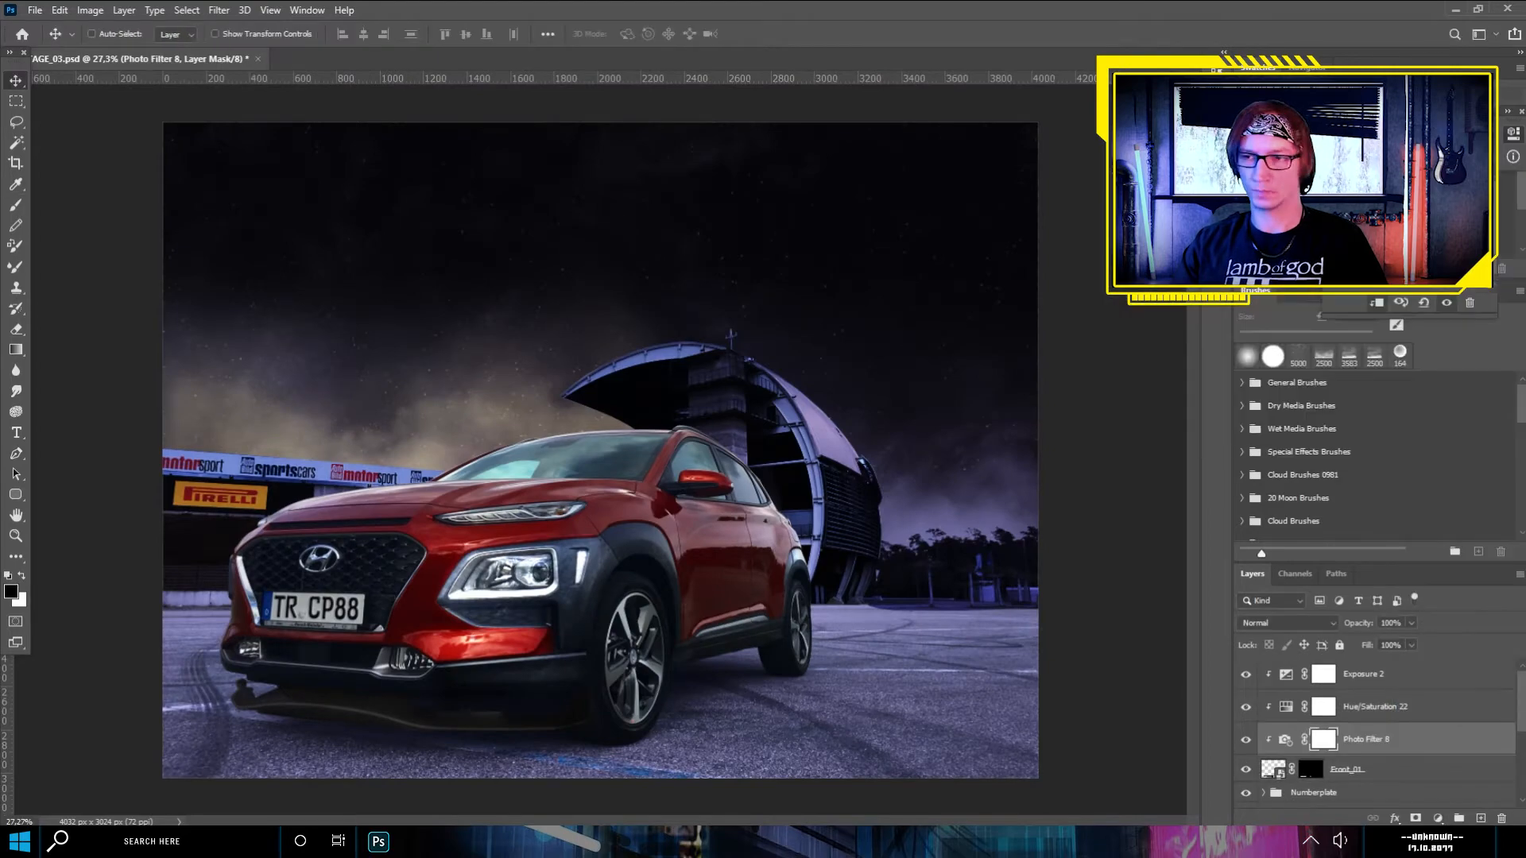
{"action": "left_click_drag", "start_coordinate": [1398, 694], "coordinate": [1399, 690]}
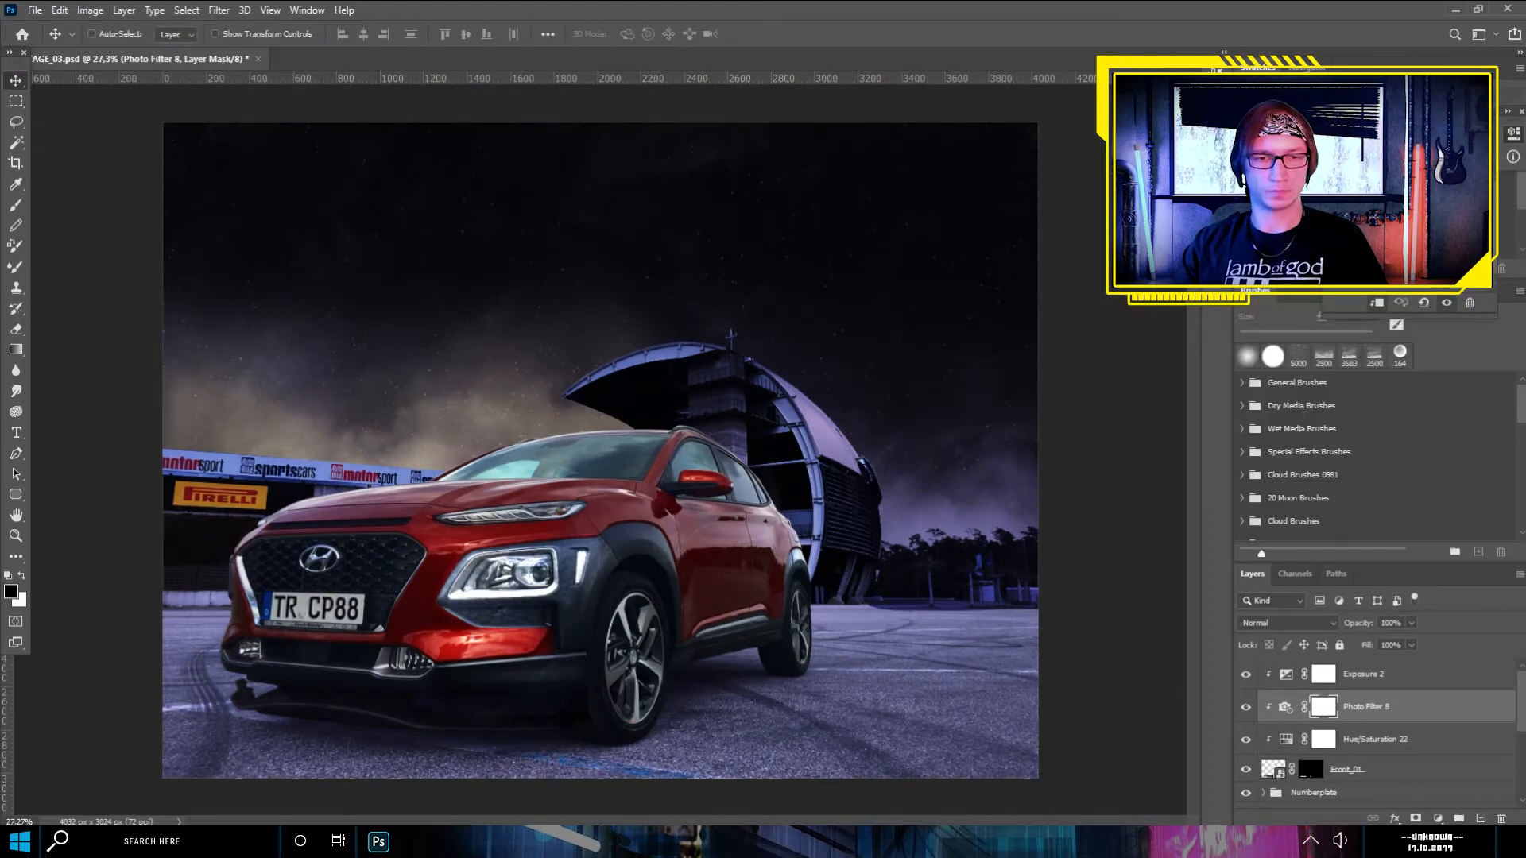
{"action": "scroll", "coordinate": [501, 417], "scroll_direction": "up", "scroll_amount": 3}
{"action": "left_click", "coordinate": [739, 475], "text": "ctrl"}
{"action": "key", "text": "ctrl+t"}
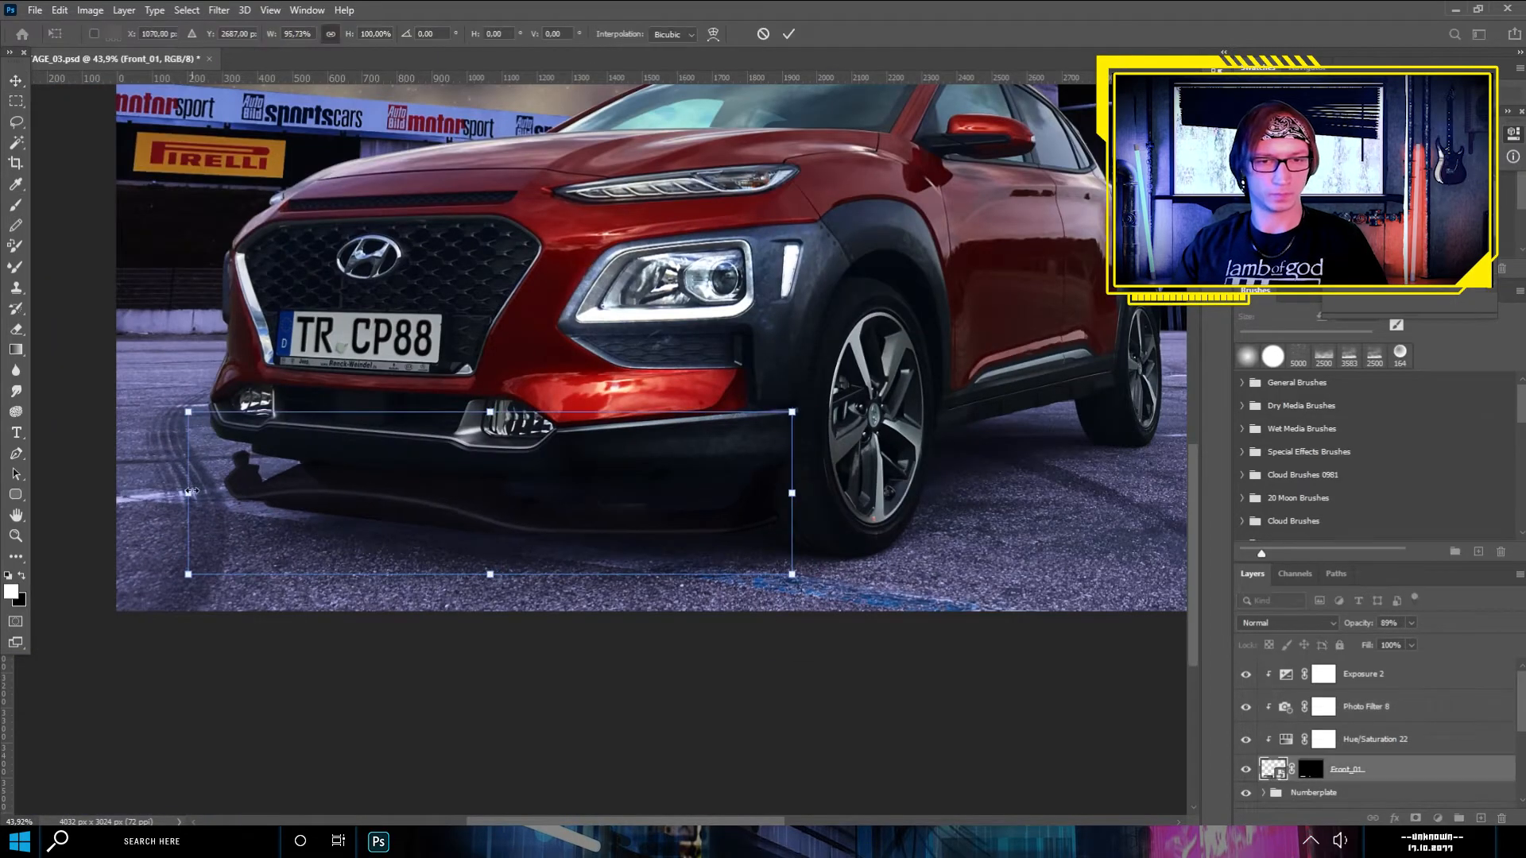
{"action": "key", "text": "Escape"}
- Add a clipped Exposure adjustment directly above the Front_01 layer and raise its exposure slightly
{"action": "scroll", "coordinate": [676, 485], "scroll_direction": "down", "scroll_amount": 3}
{"action": "scroll", "coordinate": [710, 480], "scroll_direction": "up", "scroll_amount": 4}
{"action": "scroll", "coordinate": [674, 506], "scroll_direction": "down", "scroll_amount": 3}
{"action": "left_click", "coordinate": [1438, 819]}
{"action": "left_click", "coordinate": [1430, 629]}
{"action": "mouse_move", "coordinate": [1410, 190]}
{"action": "left_mouse_down"}
{"action": "mouse_move", "coordinate": [1395, 191]}
{"action": "mouse_move", "coordinate": [1415, 191]}
{"action": "left_mouse_up"}
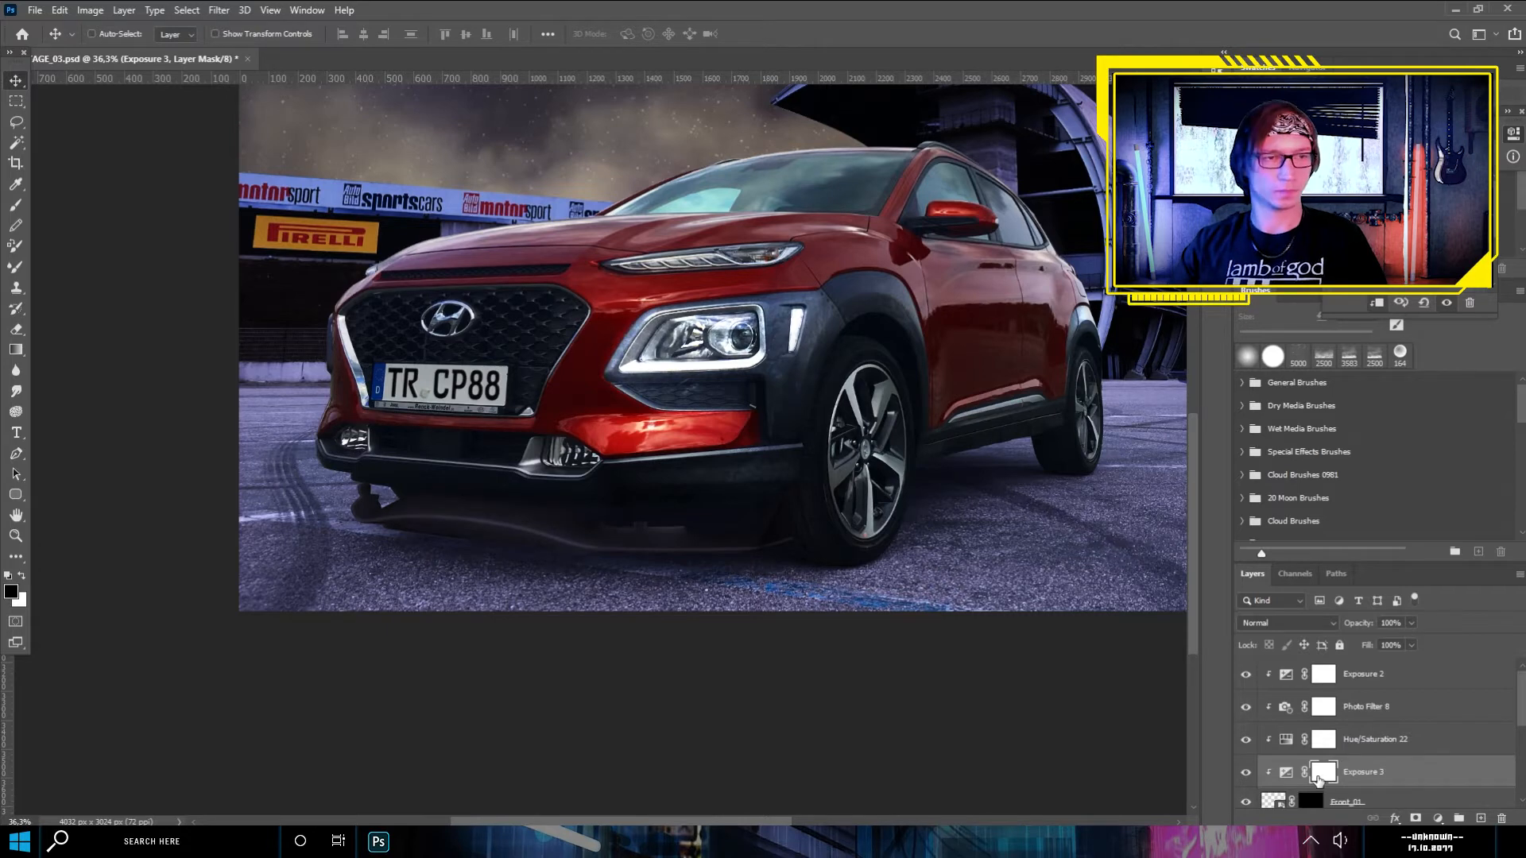
- Paint black at 10% flow on the Exposure 3 mask over the splitter's middle and wheel-side end
{"action": "left_click", "coordinate": [16, 205]}
{"action": "left_click", "coordinate": [115, 34]}
{"action": "left_click", "coordinate": [445, 493]}
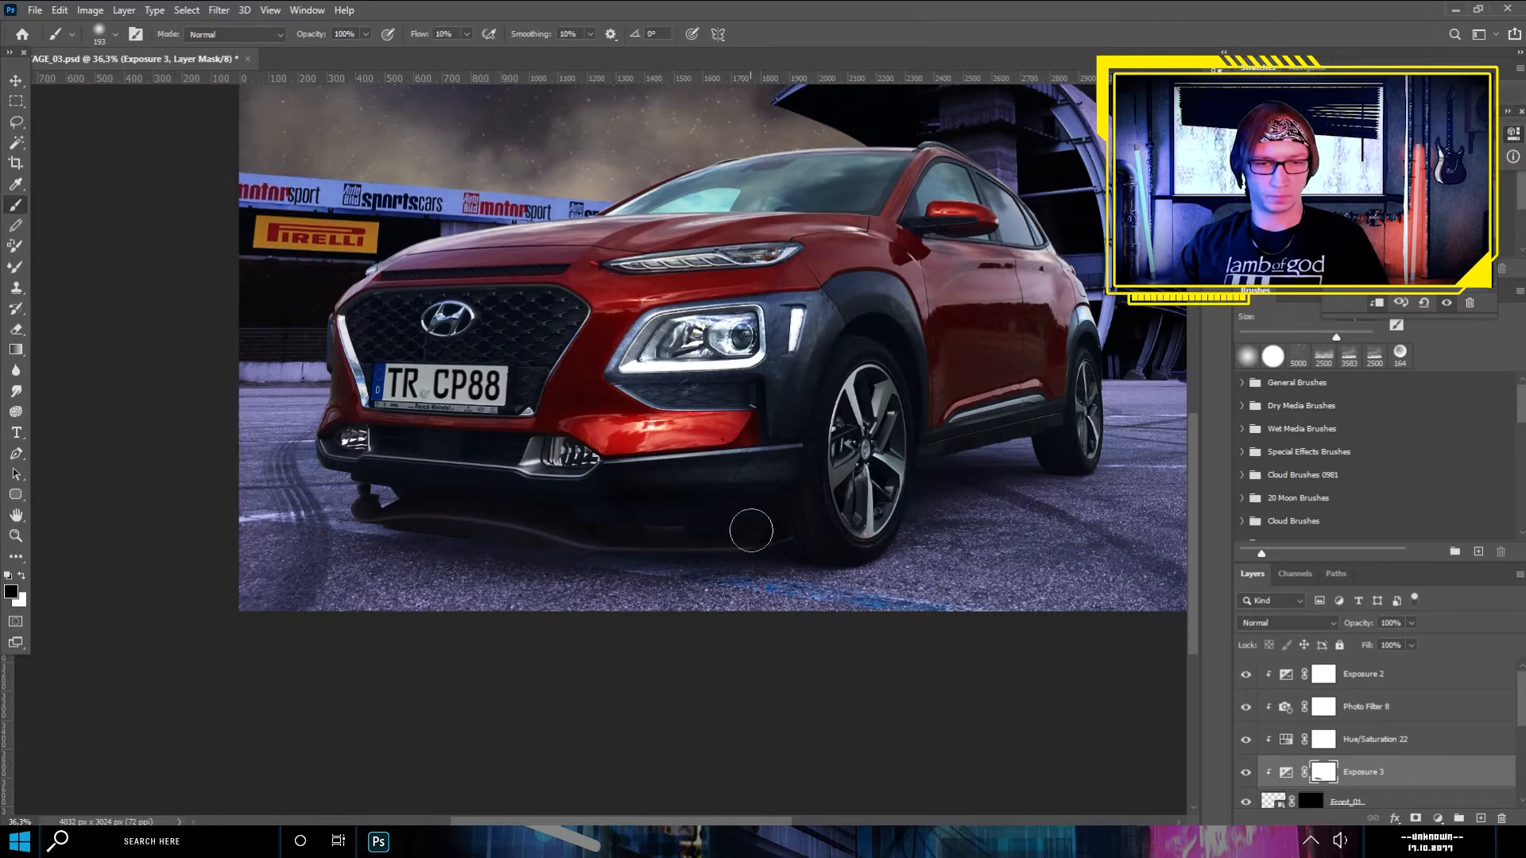
- Apply the Add Noise filter to the Front_01 layer with a reduced amount
{"action": "scroll", "coordinate": [733, 539], "scroll_direction": "down", "scroll_amount": 4}
{"action": "left_click", "coordinate": [1390, 799]}
{"action": "left_click", "coordinate": [219, 10]}
{"action": "mouse_move", "coordinate": [413, 231]}
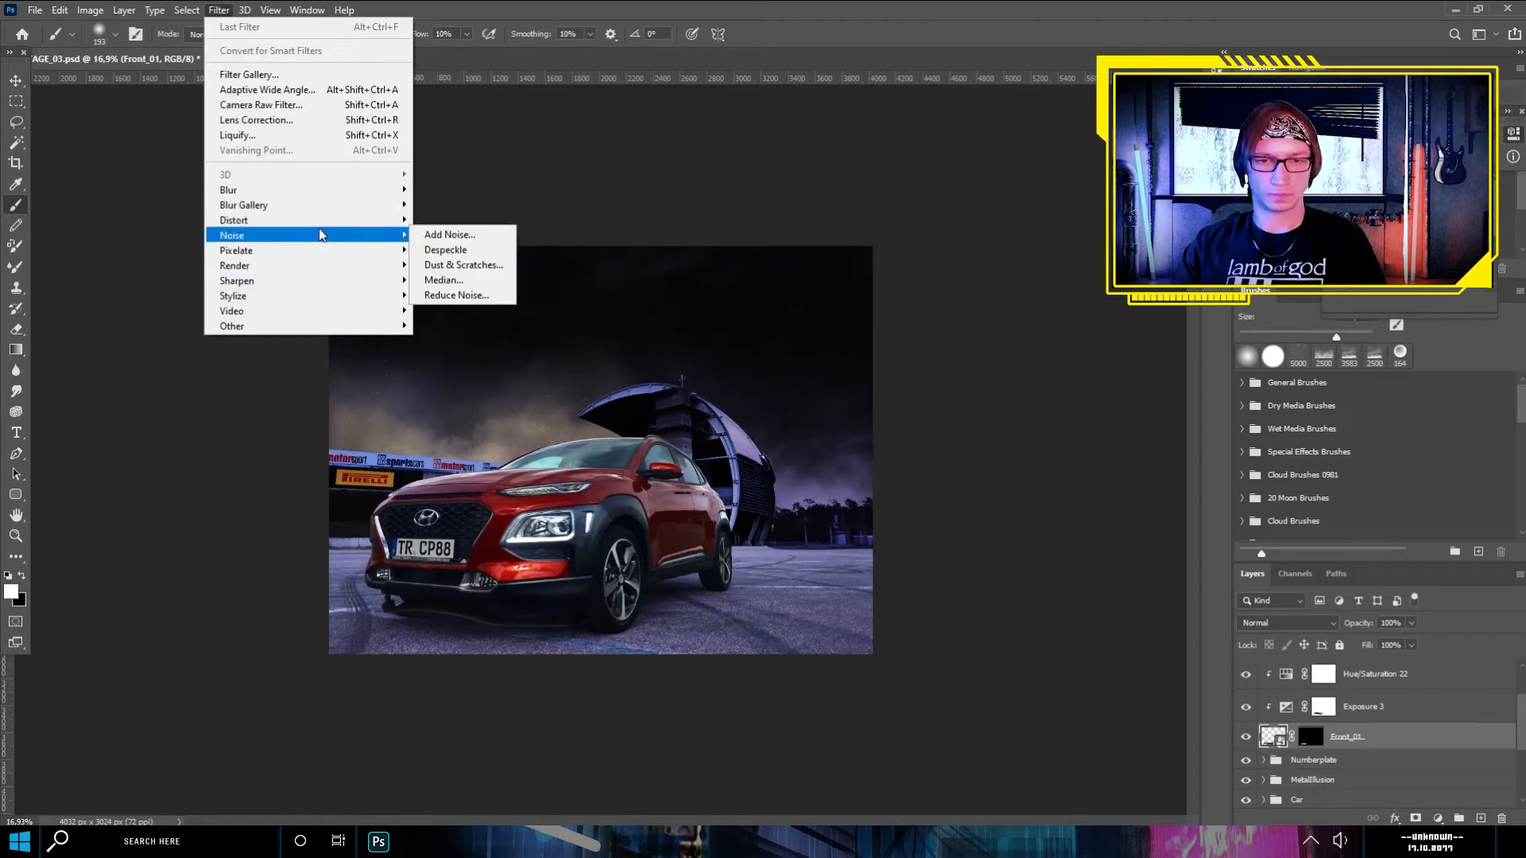
{"action": "left_click", "coordinate": [461, 231]}
{"action": "left_click_drag", "start_coordinate": [688, 392], "coordinate": [668, 391]}
{"action": "left_click", "coordinate": [839, 172]}
- Bring the car image with the side exhaust into the document and scale it to match the Kona
{"action": "scroll", "coordinate": [601, 450], "scroll_direction": "up", "scroll_amount": 5}
{"action": "key", "text": "alt+Tab"}
{"action": "left_click", "coordinate": [795, 200]}
{"action": "double_click", "coordinate": [971, 283]}
{"action": "mouse_move", "coordinate": [1395, 405]}
{"action": "left_mouse_down"}
{"action": "mouse_move", "coordinate": [1397, 426]}
{"action": "mouse_move", "coordinate": [521, 408]}
{"action": "mouse_move", "coordinate": [556, 429]}
{"action": "mouse_move", "coordinate": [117, 224]}
{"action": "left_mouse_up"}
{"action": "key", "text": "ctrl+t"}
{"action": "mouse_move", "coordinate": [477, 390]}
{"action": "left_mouse_down"}
{"action": "mouse_move", "coordinate": [625, 498]}
{"action": "mouse_move", "coordinate": [841, 423]}
{"action": "mouse_move", "coordinate": [569, 488]}
{"action": "mouse_move", "coordinate": [826, 451]}
{"action": "mouse_move", "coordinate": [572, 483]}
{"action": "mouse_move", "coordinate": [560, 502]}
{"action": "left_mouse_up"}
{"action": "scroll", "coordinate": [690, 547], "scroll_direction": "up", "scroll_amount": 7}
{"action": "key", "text": "Return"}
- Mask the SideEhaust layer down to its exhaust pipes, then position them below the Kona's doors between the wheels, rotated 2°
{"action": "key", "text": "l"}
{"action": "left_click", "coordinate": [1416, 817]}
{"action": "key", "text": "v"}
{"action": "scroll", "coordinate": [874, 318], "scroll_direction": "down", "scroll_amount": 4}
{"action": "left_click_drag", "start_coordinate": [782, 329], "coordinate": [832, 586]}
{"action": "key", "text": "ctrl+t"}
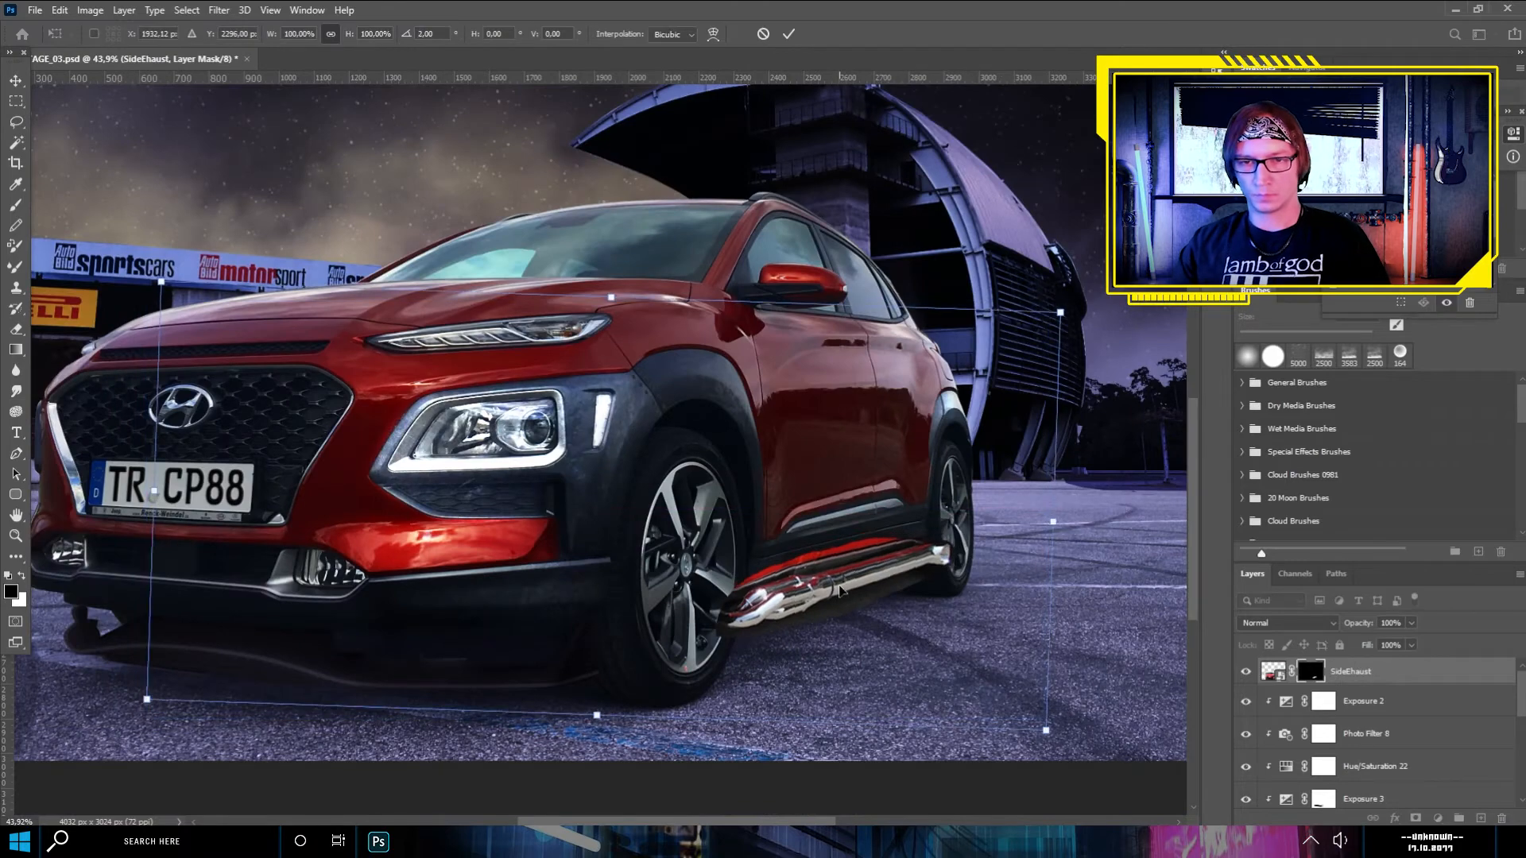
{"action": "key", "text": "Return"}
- Brush black on the SideEhaust mask to clean up the edges of the exhaust pipes against the sill and ground
{"action": "scroll", "coordinate": [954, 652], "scroll_direction": "up", "scroll_amount": 10}
{"action": "left_click", "coordinate": [15, 206]}
{"action": "left_click", "coordinate": [468, 34]}
{"action": "left_click", "coordinate": [116, 35]}
{"action": "mouse_move", "coordinate": [735, 284]}
{"action": "left_mouse_down"}
{"action": "mouse_move", "coordinate": [468, 354]}
{"action": "mouse_move", "coordinate": [755, 303]}
{"action": "mouse_move", "coordinate": [334, 429]}
{"action": "mouse_move", "coordinate": [358, 508]}
{"action": "mouse_move", "coordinate": [687, 456]}
{"action": "left_mouse_up"}
{"action": "mouse_move", "coordinate": [513, 506]}
{"action": "left_mouse_down"}
{"action": "mouse_move", "coordinate": [811, 398]}
{"action": "mouse_move", "coordinate": [873, 263]}
{"action": "mouse_move", "coordinate": [731, 248]}
{"action": "left_mouse_up"}
{"action": "scroll", "coordinate": [954, 345], "scroll_direction": "up", "scroll_amount": 7}
{"action": "scroll", "coordinate": [514, 381], "scroll_direction": "down", "scroll_amount": 16}
{"action": "left_click_drag", "start_coordinate": [375, 467], "coordinate": [531, 465]}
- Add a Hue/Saturation adjustment clipped to the SideEhaust layer
{"action": "left_click", "coordinate": [1272, 672]}
{"action": "left_click", "coordinate": [1438, 818]}
{"action": "left_click", "coordinate": [1446, 659]}
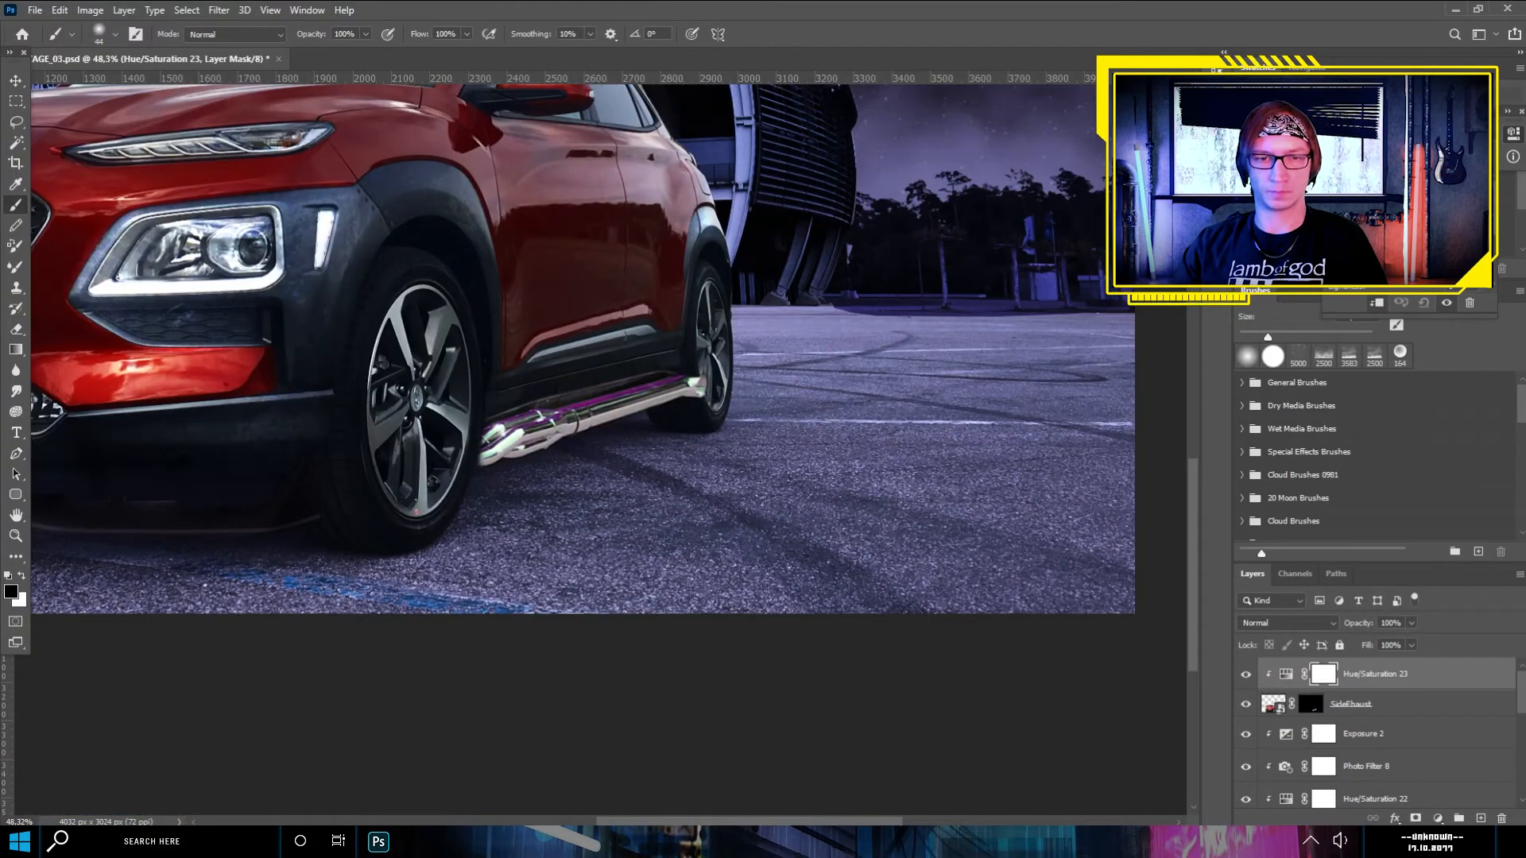
{"action": "scroll", "coordinate": [616, 423], "scroll_direction": "down", "scroll_amount": 4}
- Add a clipped Exposure adjustment directly above SideEhaust, lower its exposure, and invert its mask to black
{"action": "left_click", "coordinate": [1387, 705]}
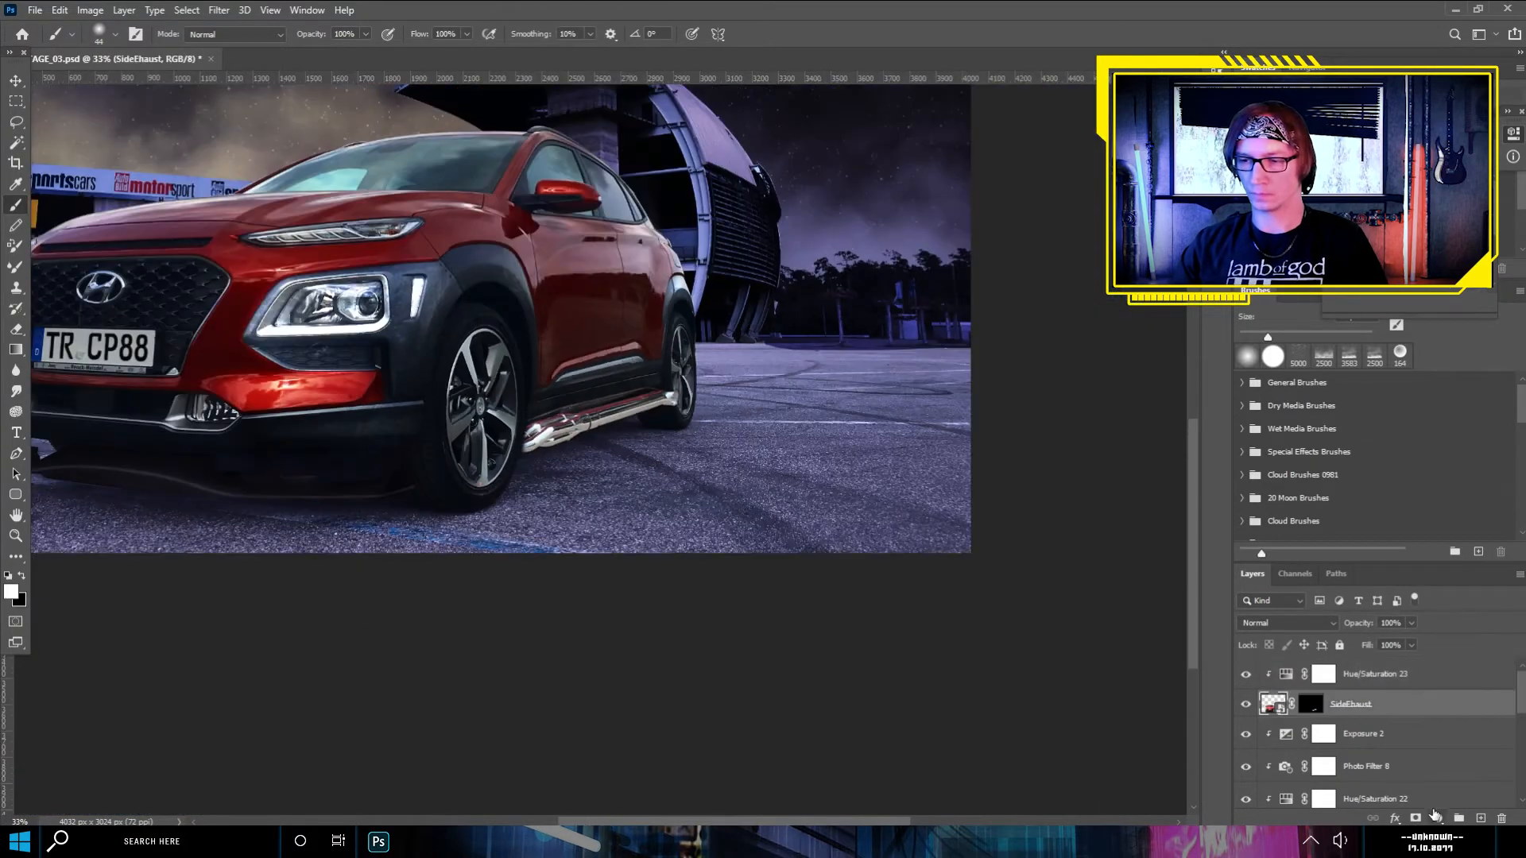
{"action": "left_click", "coordinate": [1438, 818]}
{"action": "left_click", "coordinate": [1447, 623]}
{"action": "left_click_drag", "start_coordinate": [1410, 198], "coordinate": [1382, 199]}
{"action": "left_click", "coordinate": [1327, 707]}
{"action": "key", "text": "ctrl+i"}
- Set the brush flow to 20% and paint white on the Exposure 4 mask to darken the exhaust pipes
{"action": "scroll", "coordinate": [541, 406], "scroll_direction": "up", "scroll_amount": 11}
{"action": "left_click", "coordinate": [115, 34]}
{"action": "left_click", "coordinate": [444, 34]}
{"action": "type", "text": "20"}
{"action": "key", "text": "Return"}
{"action": "key", "text": "x"}
{"action": "mouse_move", "coordinate": [651, 392]}
{"action": "left_mouse_down"}
{"action": "mouse_move", "coordinate": [516, 469]}
{"action": "mouse_move", "coordinate": [744, 489]}
{"action": "mouse_move", "coordinate": [906, 389]}
{"action": "mouse_move", "coordinate": [845, 343]}
{"action": "mouse_move", "coordinate": [694, 371]}
{"action": "mouse_move", "coordinate": [273, 507]}
{"action": "left_mouse_up"}
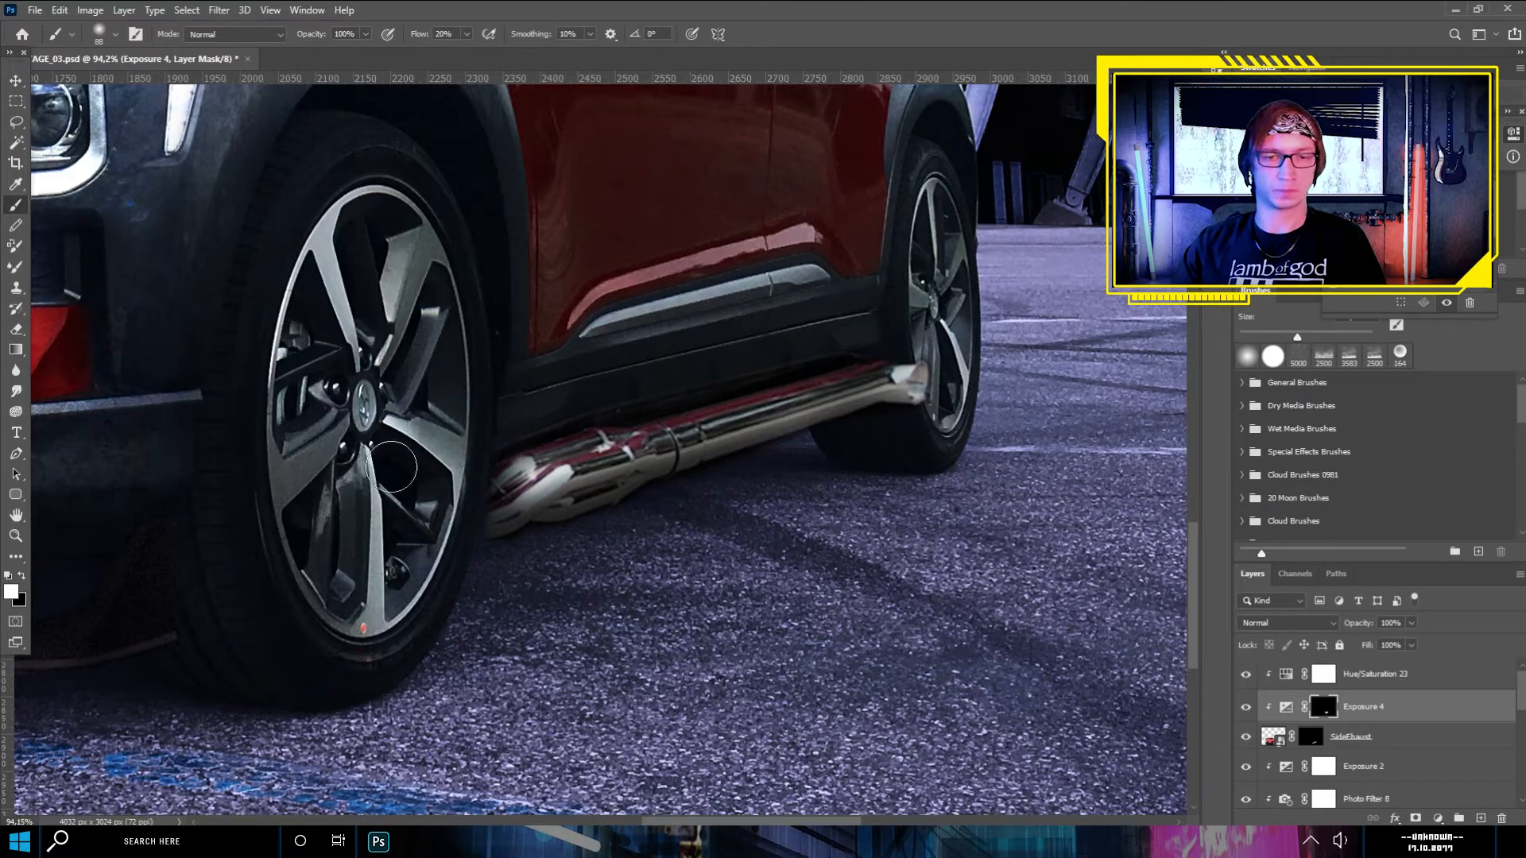
- Set a hard brush at 100% flow and paint black on the SideEhaust mask to clean up the exhaust pipe edges
{"action": "scroll", "coordinate": [863, 335], "scroll_direction": "down", "scroll_amount": 9}
{"action": "scroll", "coordinate": [721, 410], "scroll_direction": "up", "scroll_amount": 20}
{"action": "left_click", "coordinate": [1316, 740]}
{"action": "left_click", "coordinate": [115, 34]}
{"action": "left_click", "coordinate": [117, 255]}
{"action": "left_click_drag", "start_coordinate": [468, 35], "coordinate": [540, 37]}
{"action": "left_click_drag", "start_coordinate": [647, 442], "coordinate": [647, 384]}
{"action": "scroll", "coordinate": [715, 389], "scroll_direction": "down", "scroll_amount": 6}
{"action": "scroll", "coordinate": [756, 384], "scroll_direction": "up", "scroll_amount": 5}
{"action": "key", "text": "x"}
{"action": "left_click_drag", "start_coordinate": [954, 311], "coordinate": [643, 423]}
{"action": "left_click_drag", "start_coordinate": [436, 508], "coordinate": [258, 553]}
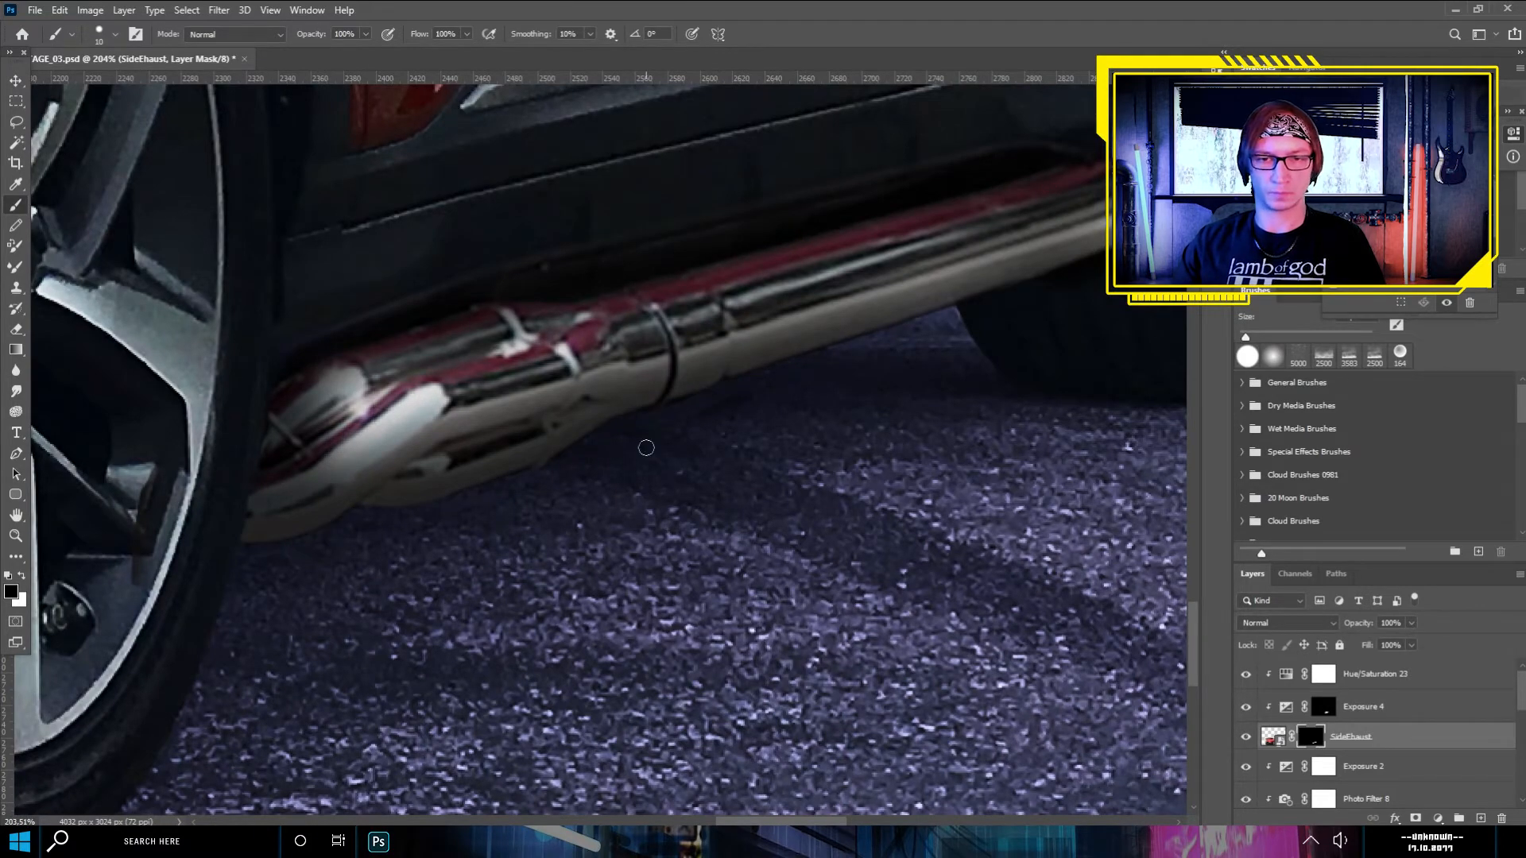
- Switch to the file browser and open the folder containing the engine image
{"action": "key", "text": "ctrl+0"}
{"action": "key", "text": "alt+Tab"}
{"action": "left_click", "coordinate": [846, 201]}
{"action": "double_click", "coordinate": [891, 267]}
{"action": "left_click", "coordinate": [827, 200]}
{"action": "double_click", "coordinate": [1312, 298]}
{"action": "double_click", "coordinate": [890, 268]}
{"action": "left_click_drag", "start_coordinate": [1405, 301], "coordinate": [509, 469]}
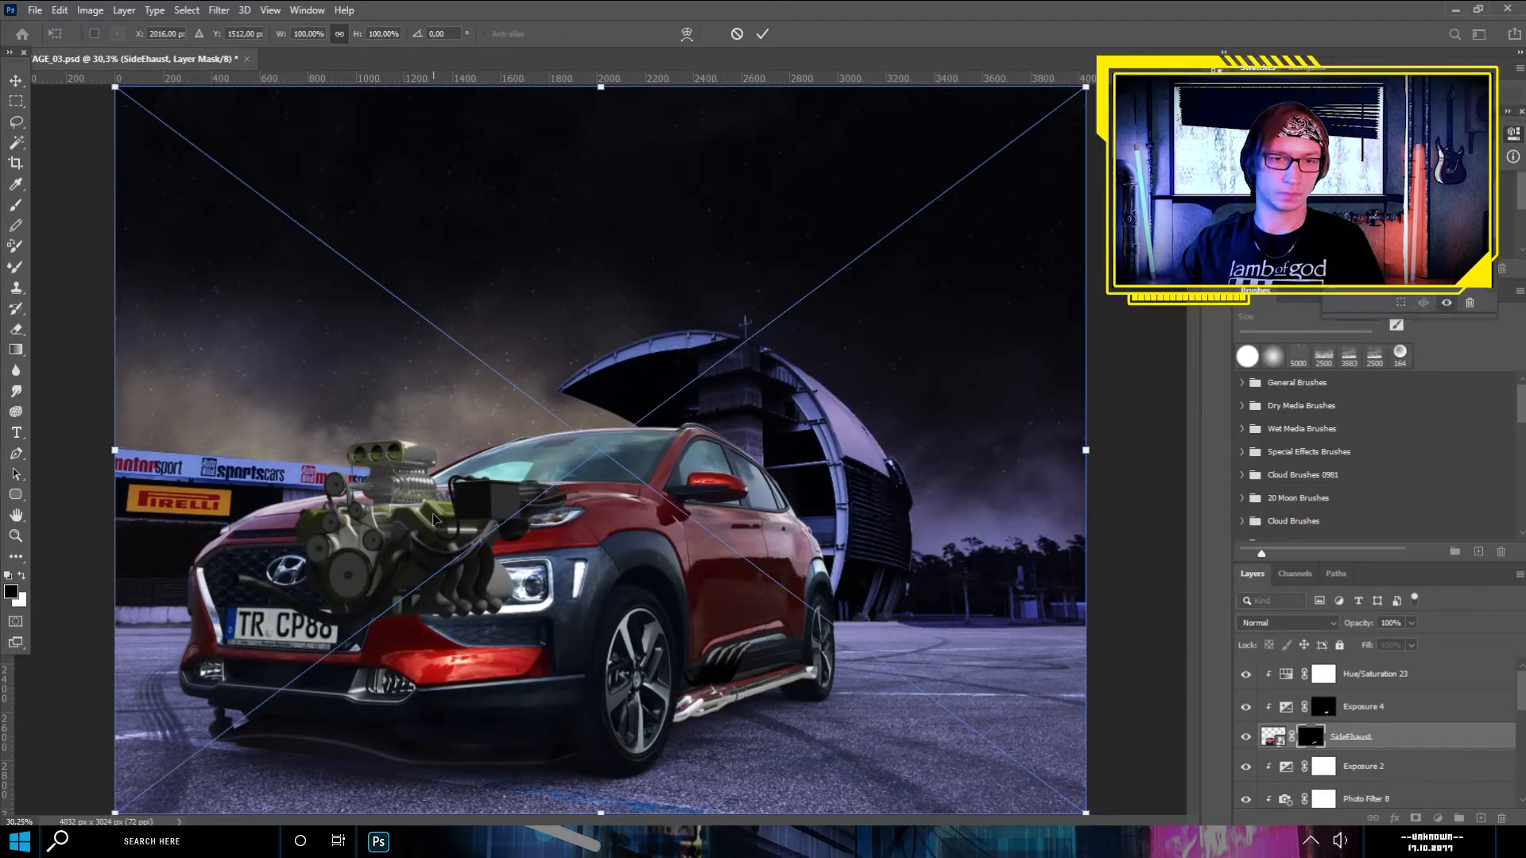
{"action": "scroll", "coordinate": [509, 469], "scroll_direction": "down", "scroll_amount": 3}
{"action": "left_click_drag", "start_coordinate": [236, 176], "coordinate": [334, 249]}
{"action": "key", "text": "Escape"}
- Place the Engine_Main image over the car's hood and move its layer above Hue/Saturation 23
{"action": "key", "text": "alt+Tab"}
{"action": "left_click_drag", "start_coordinate": [1405, 301], "coordinate": [564, 460]}
{"action": "key", "text": "Return"}
{"action": "scroll", "coordinate": [563, 460], "scroll_direction": "up", "scroll_amount": 6}
{"action": "left_click_drag", "start_coordinate": [1389, 766], "coordinate": [1383, 723]}
{"action": "left_click_drag", "start_coordinate": [1351, 764], "coordinate": [1370, 640]}
{"action": "scroll", "coordinate": [828, 534], "scroll_direction": "down", "scroll_amount": 3}
{"action": "left_click", "coordinate": [1274, 749], "text": "alt"}
{"action": "left_click", "coordinate": [1273, 718], "text": "alt"}
{"action": "scroll", "coordinate": [612, 545], "scroll_direction": "up", "scroll_amount": 3}
- Lower Engine_Main's opacity to 24%, then trace the engine parts above the hood line with the Pen tool as a selection
{"action": "left_click", "coordinate": [1412, 623]}
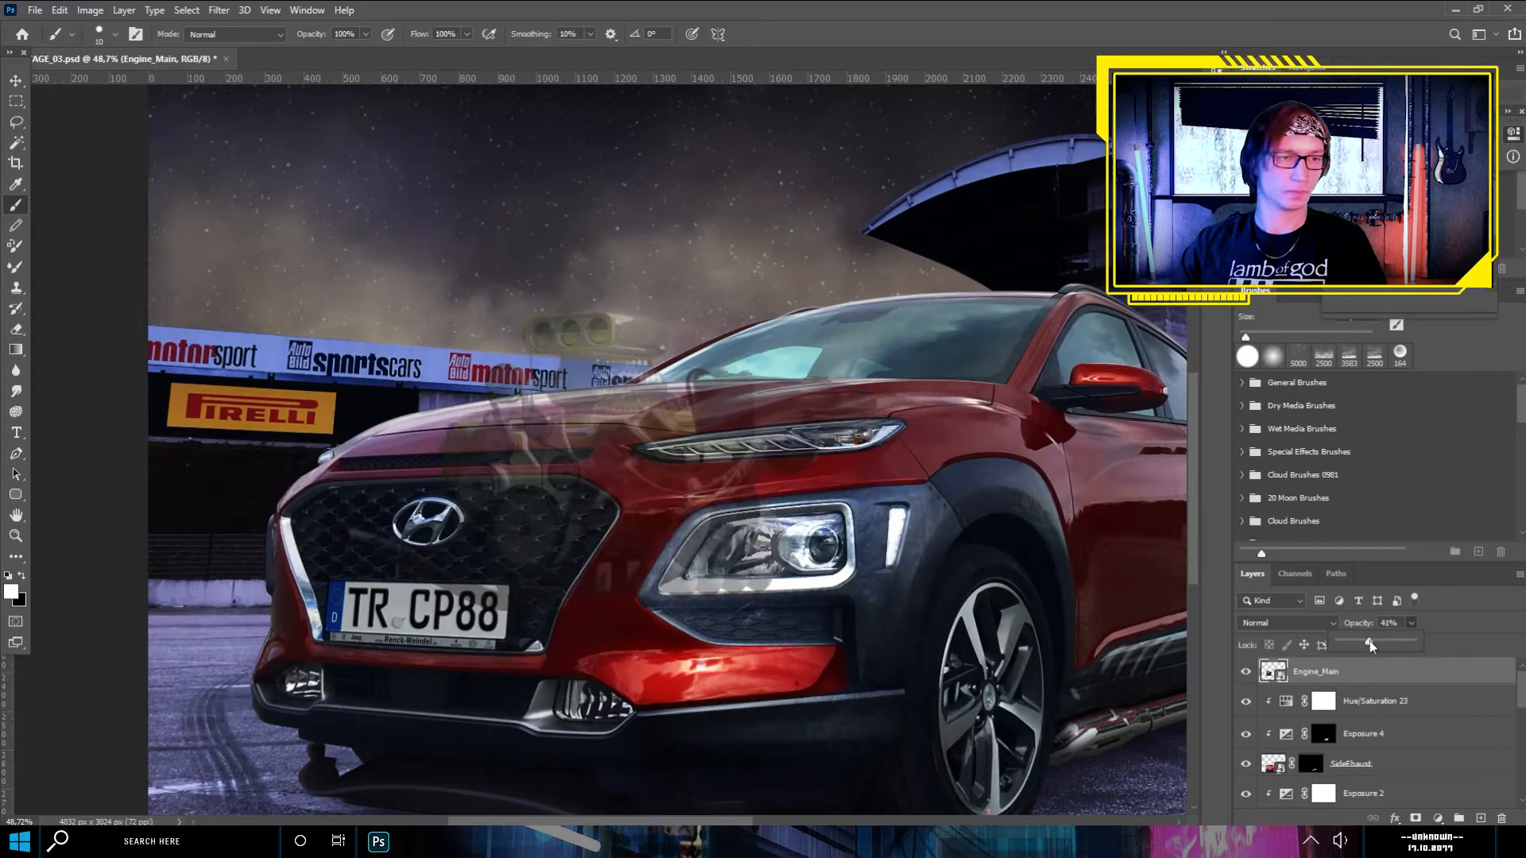
{"action": "scroll", "coordinate": [594, 397], "scroll_direction": "up", "scroll_amount": 6}
{"action": "key", "text": "p"}
{"action": "left_click", "coordinate": [390, 431]}
{"action": "left_click", "coordinate": [512, 416]}
{"action": "left_click", "coordinate": [689, 420]}
{"action": "scroll", "coordinate": [828, 396], "scroll_direction": "up", "scroll_amount": 2}
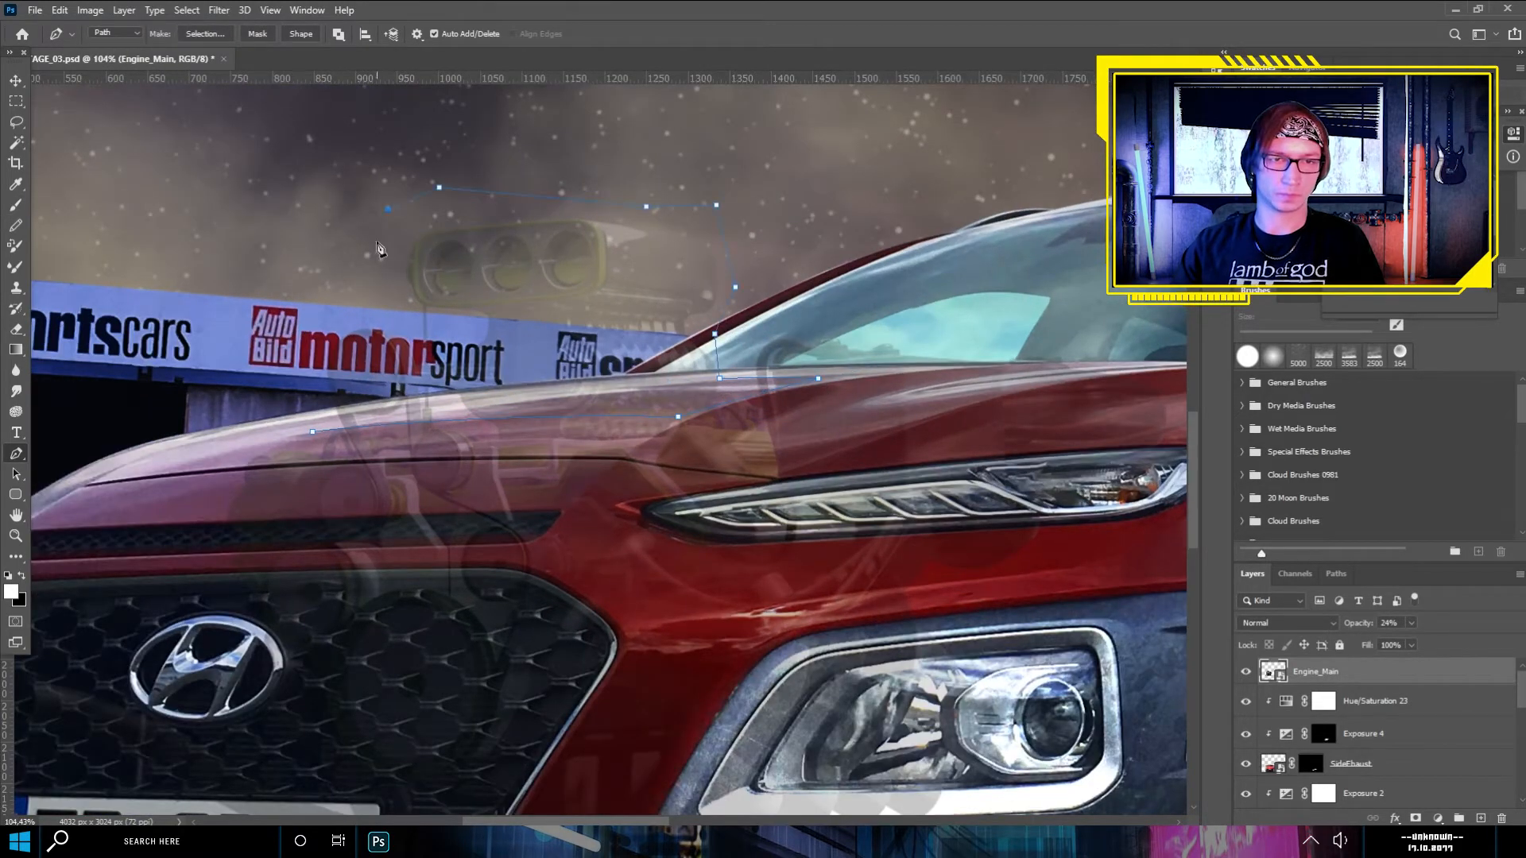
{"action": "right_click", "coordinate": [347, 412]}
{"action": "left_click", "coordinate": [389, 481]}
{"action": "key", "text": "Return"}
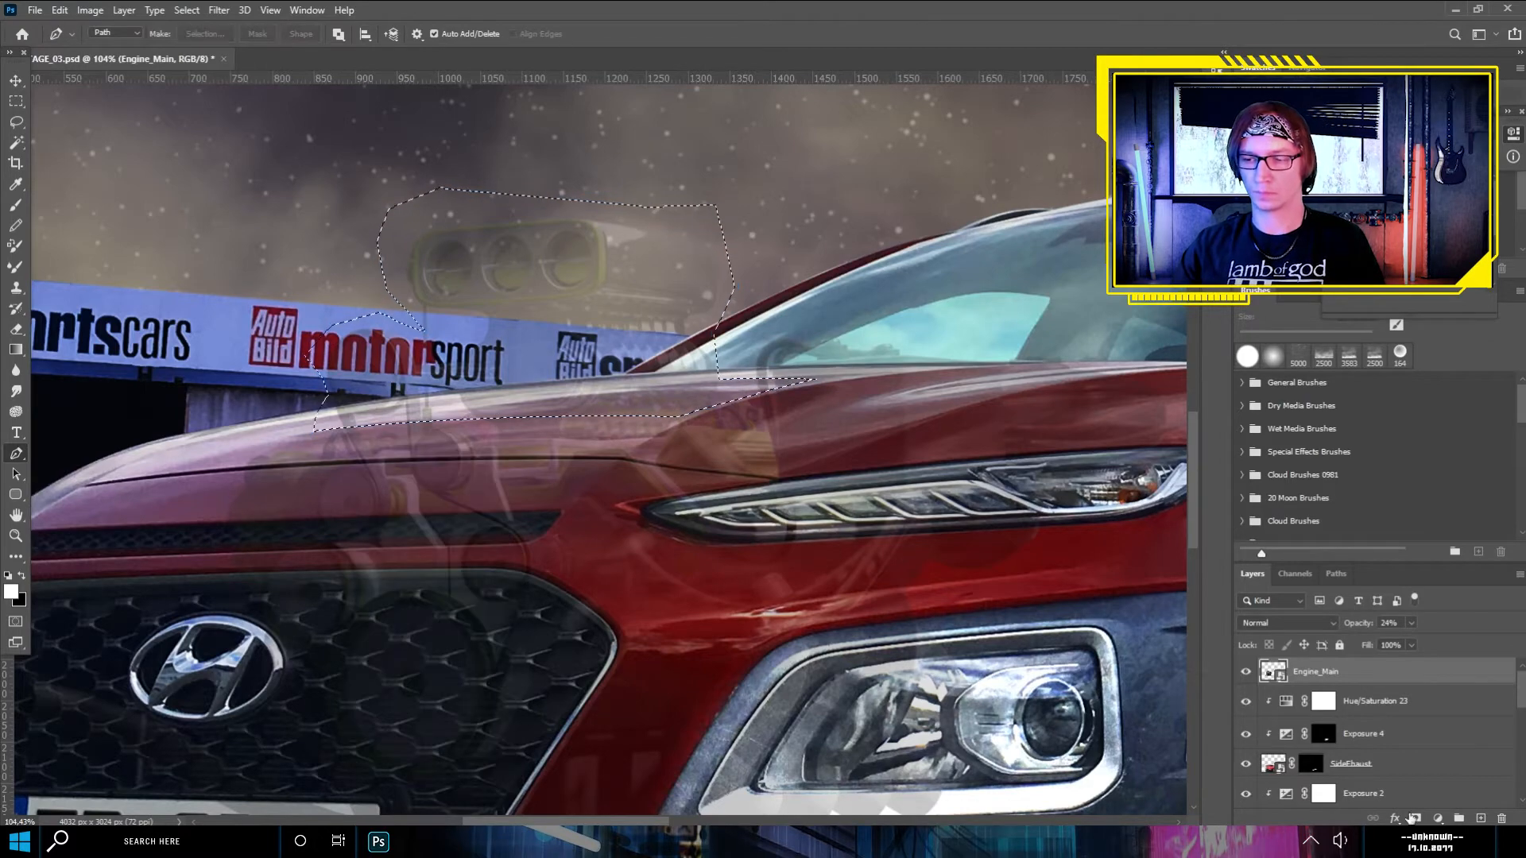
- Mask Engine_Main with the selection and restore its opacity to 100%
{"action": "left_click", "coordinate": [1416, 818]}
{"action": "left_click", "coordinate": [1411, 623]}
{"action": "left_click_drag", "start_coordinate": [1410, 640], "coordinate": [1469, 640]}
{"action": "scroll", "coordinate": [778, 379], "scroll_direction": "up", "scroll_amount": 8}
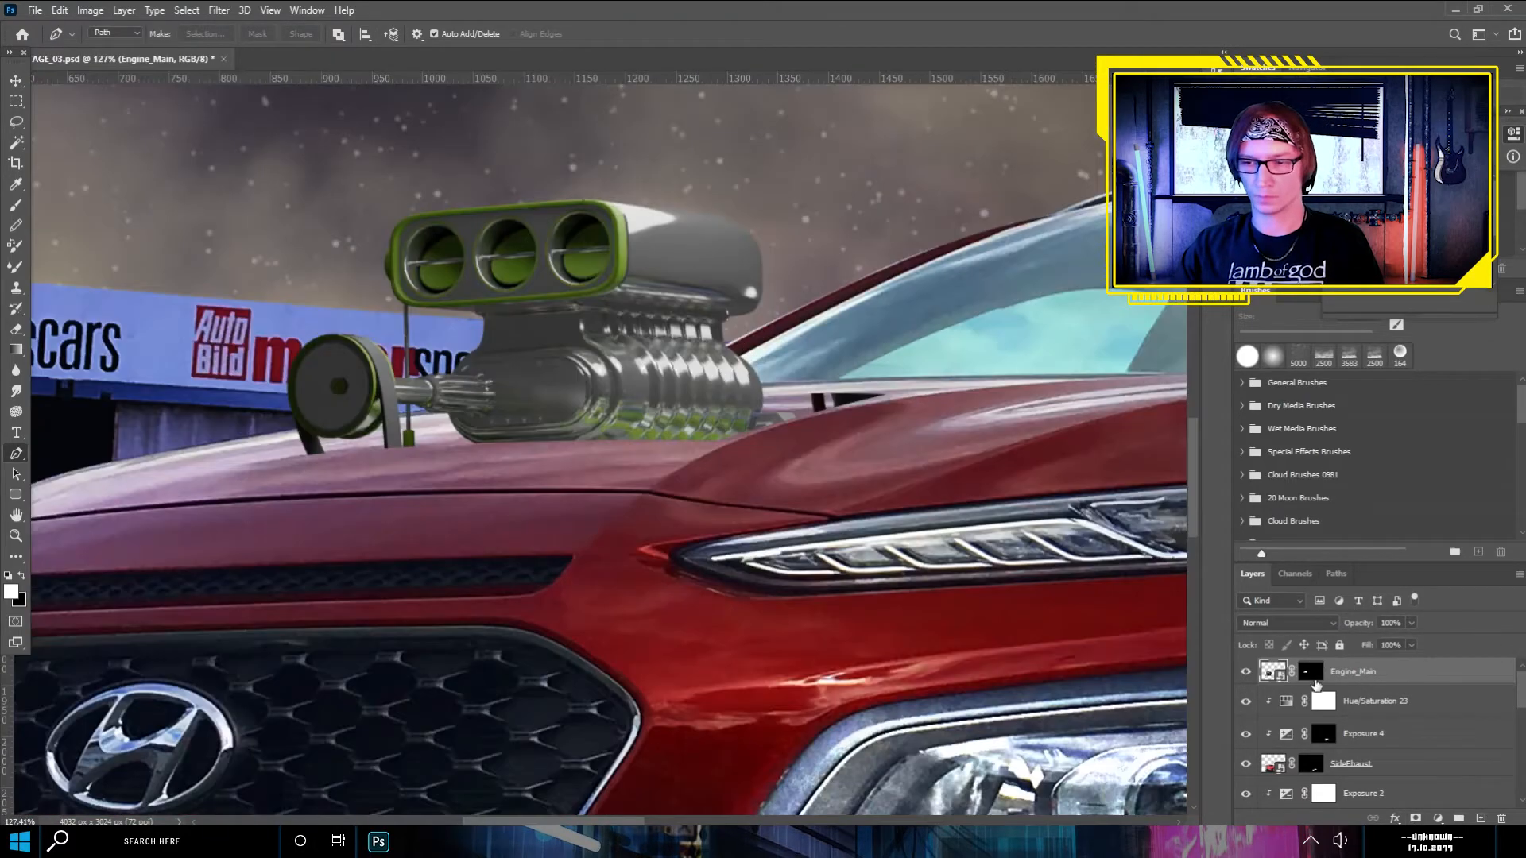
- Clip a Hue/Saturation adjustment turning the green trim red and a darkening Exposure adjustment with a black mask to Engine_Main
{"action": "left_click", "coordinate": [1437, 819]}
{"action": "left_click", "coordinate": [1445, 665]}
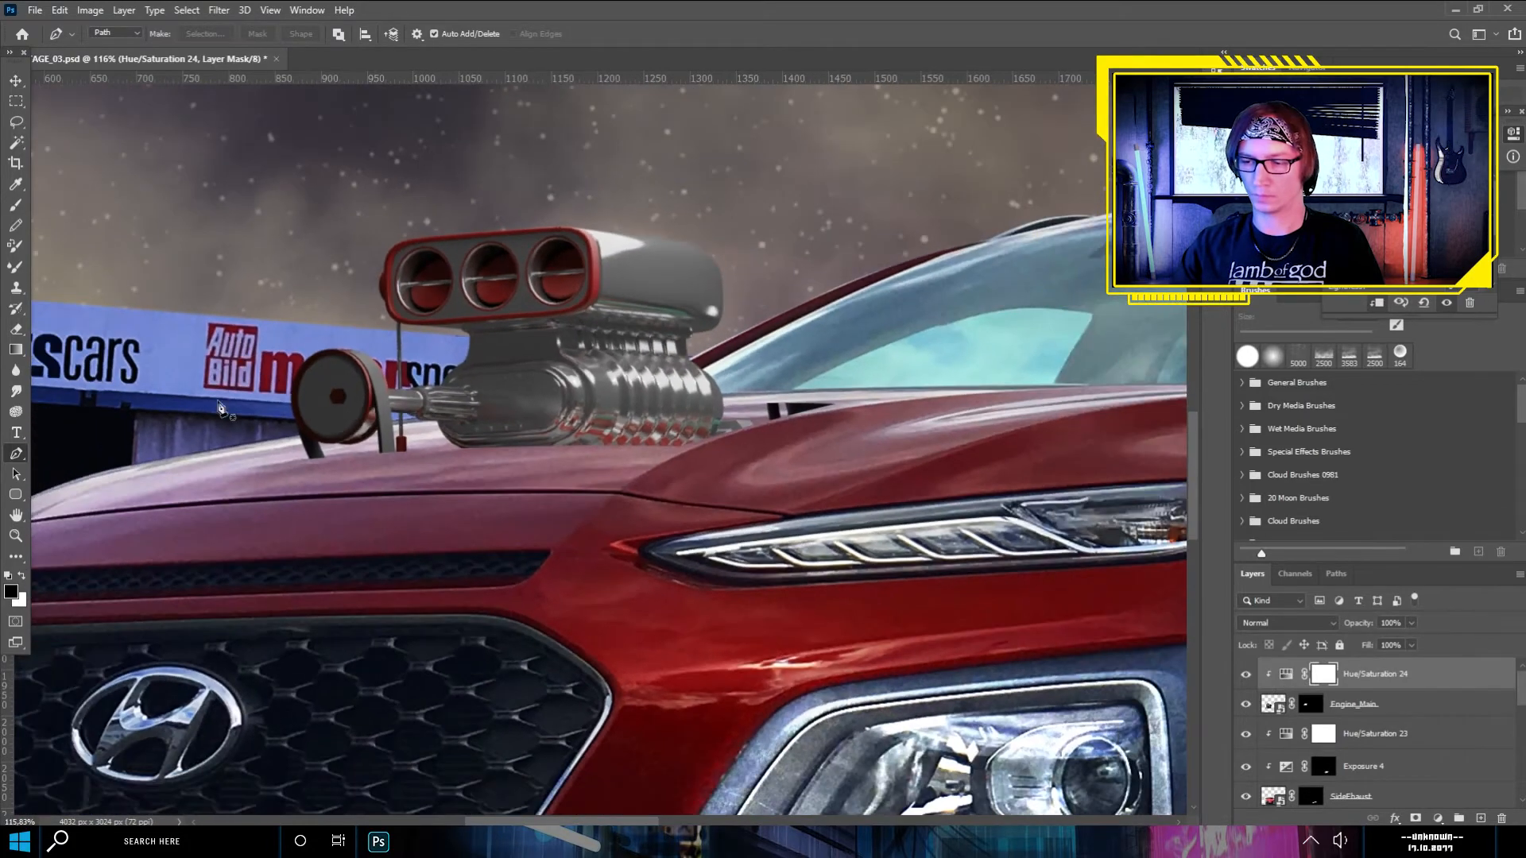
{"action": "left_click", "coordinate": [1438, 818]}
{"action": "left_click", "coordinate": [1434, 627]}
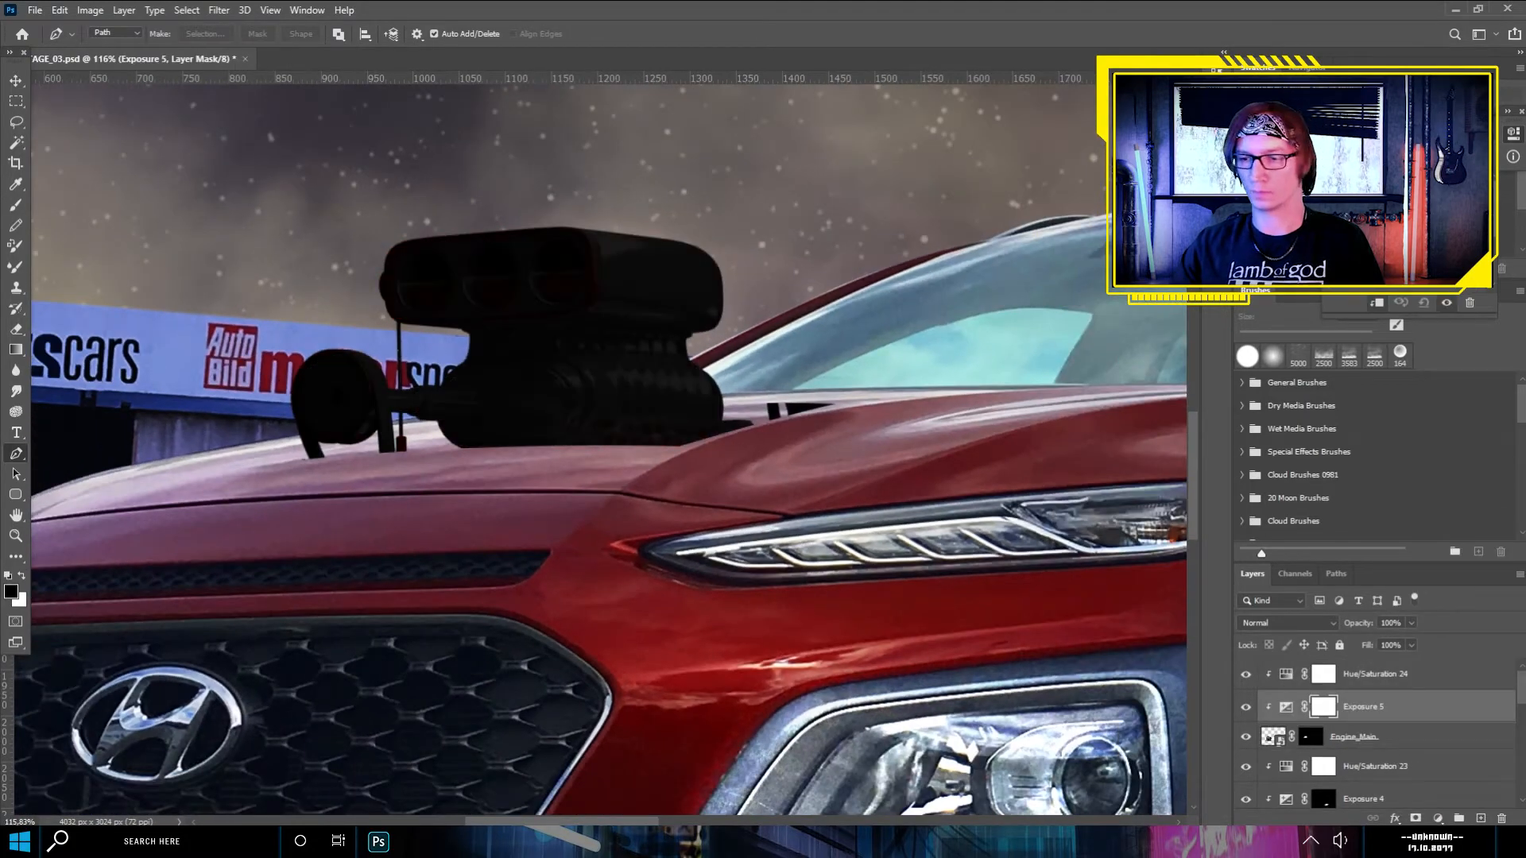
{"action": "key", "text": "ctrl+i"}
- Paint white on the Exposure 5 mask with a soft 117 px brush at 10% flow to darken the engine's lower part
{"action": "key", "text": "b"}
{"action": "key", "text": "x"}
{"action": "left_click", "coordinate": [115, 35]}
{"action": "left_click_drag", "start_coordinate": [92, 86], "coordinate": [143, 86]}
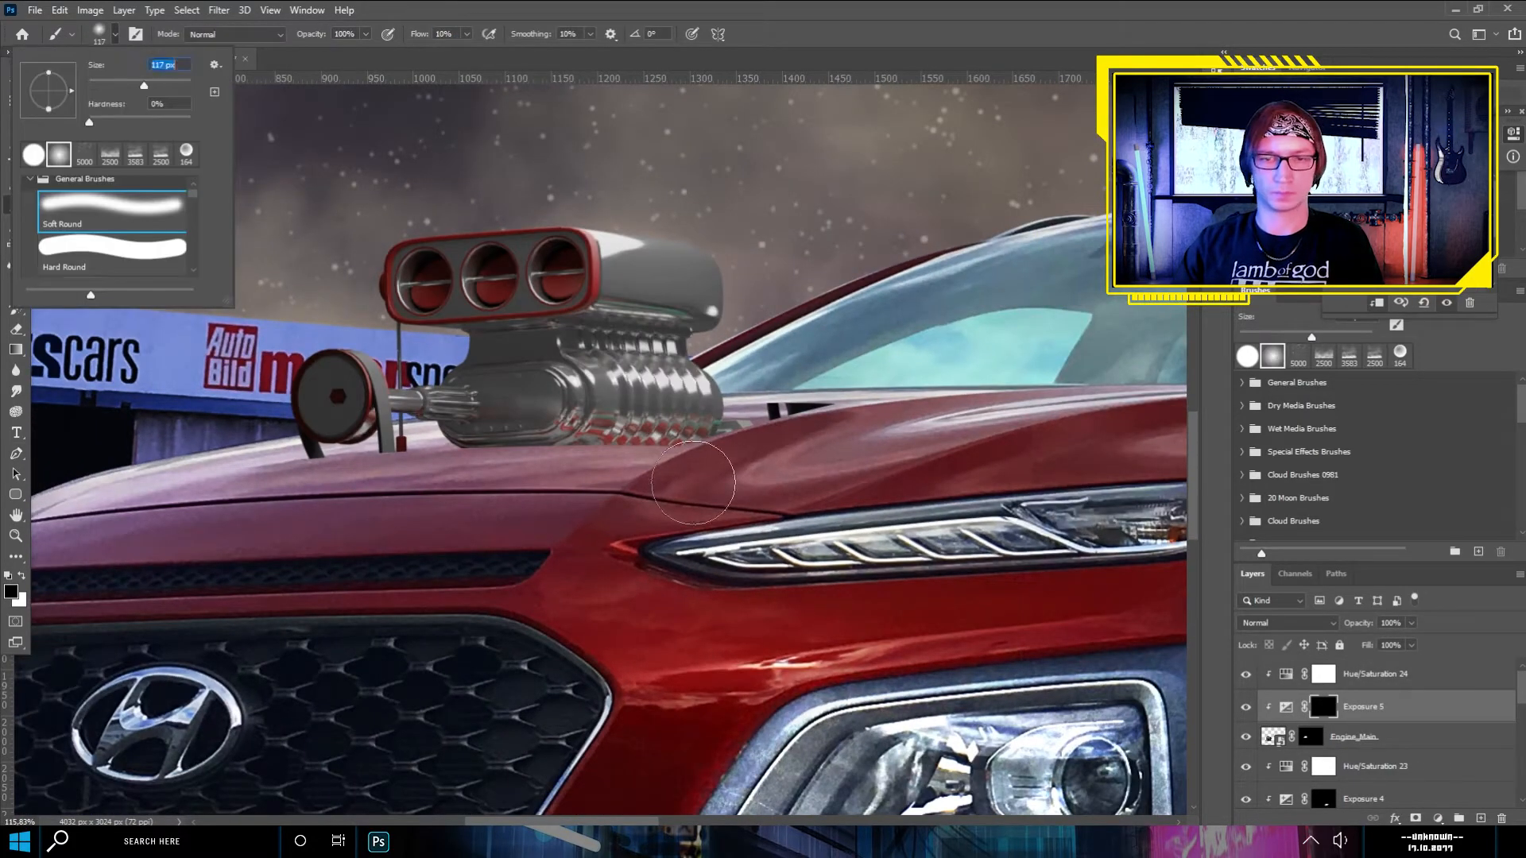
{"action": "left_click", "coordinate": [722, 520]}
{"action": "key", "text": "x"}
{"action": "mouse_move", "coordinate": [665, 479]}
{"action": "left_mouse_down"}
{"action": "mouse_move", "coordinate": [568, 464]}
{"action": "mouse_move", "coordinate": [766, 456]}
{"action": "mouse_move", "coordinate": [477, 477]}
{"action": "left_mouse_up"}
{"action": "left_click_drag", "start_coordinate": [383, 482], "coordinate": [612, 443]}
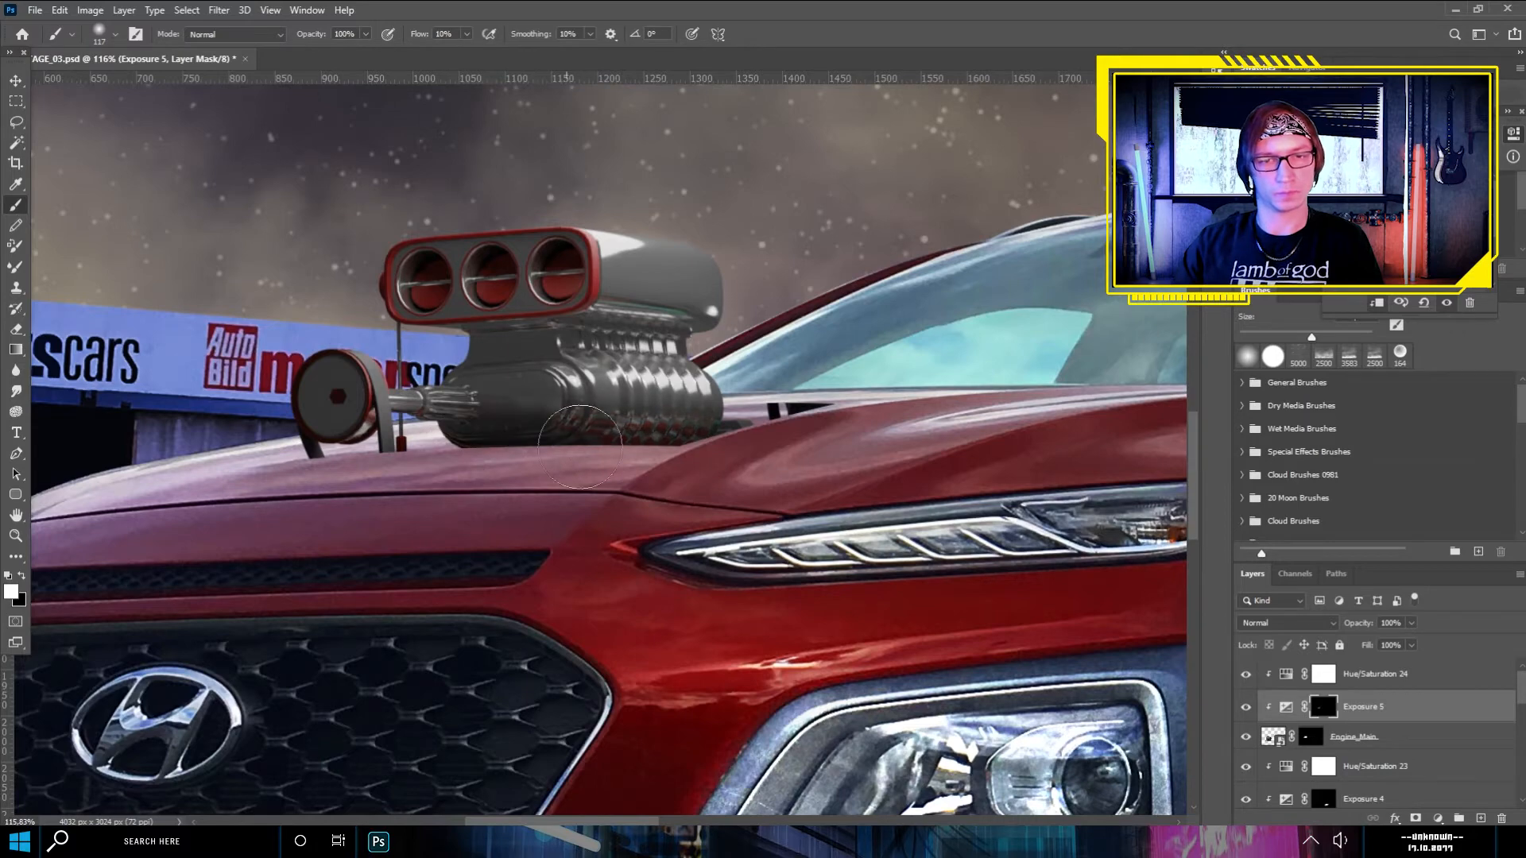
{"action": "scroll", "coordinate": [715, 515], "scroll_direction": "down", "scroll_amount": 6}
{"action": "scroll", "coordinate": [538, 482], "scroll_direction": "up", "scroll_amount": 11}
{"action": "scroll", "coordinate": [537, 479], "scroll_direction": "down", "scroll_amount": 6}
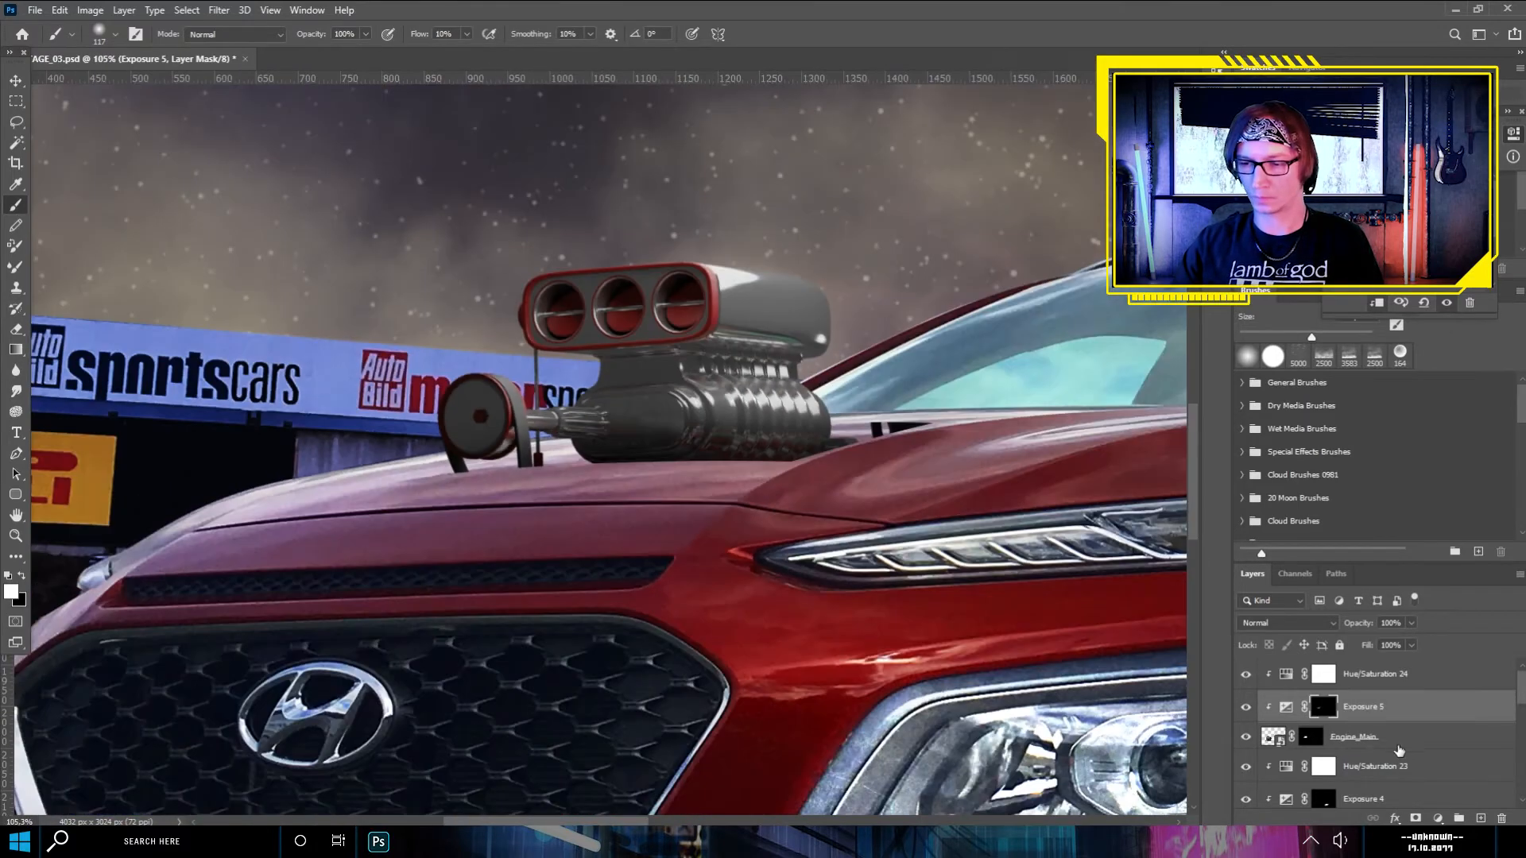
- Create a new layer named ENGINESHADE directly below Engine_Main
{"action": "left_click", "coordinate": [1405, 763]}
{"action": "left_click", "coordinate": [1481, 818]}
{"action": "double_click", "coordinate": [1307, 764]}
{"action": "type", "text": "ENGINESHADE"}
{"action": "key", "text": "Return"}
- Load the Engine_Main mask as a selection, brush black shading onto ENGINESHADE along the engine's base, and deselect
{"action": "scroll", "coordinate": [767, 451], "scroll_direction": "up", "scroll_amount": 7}
{"action": "left_click", "coordinate": [16, 454]}
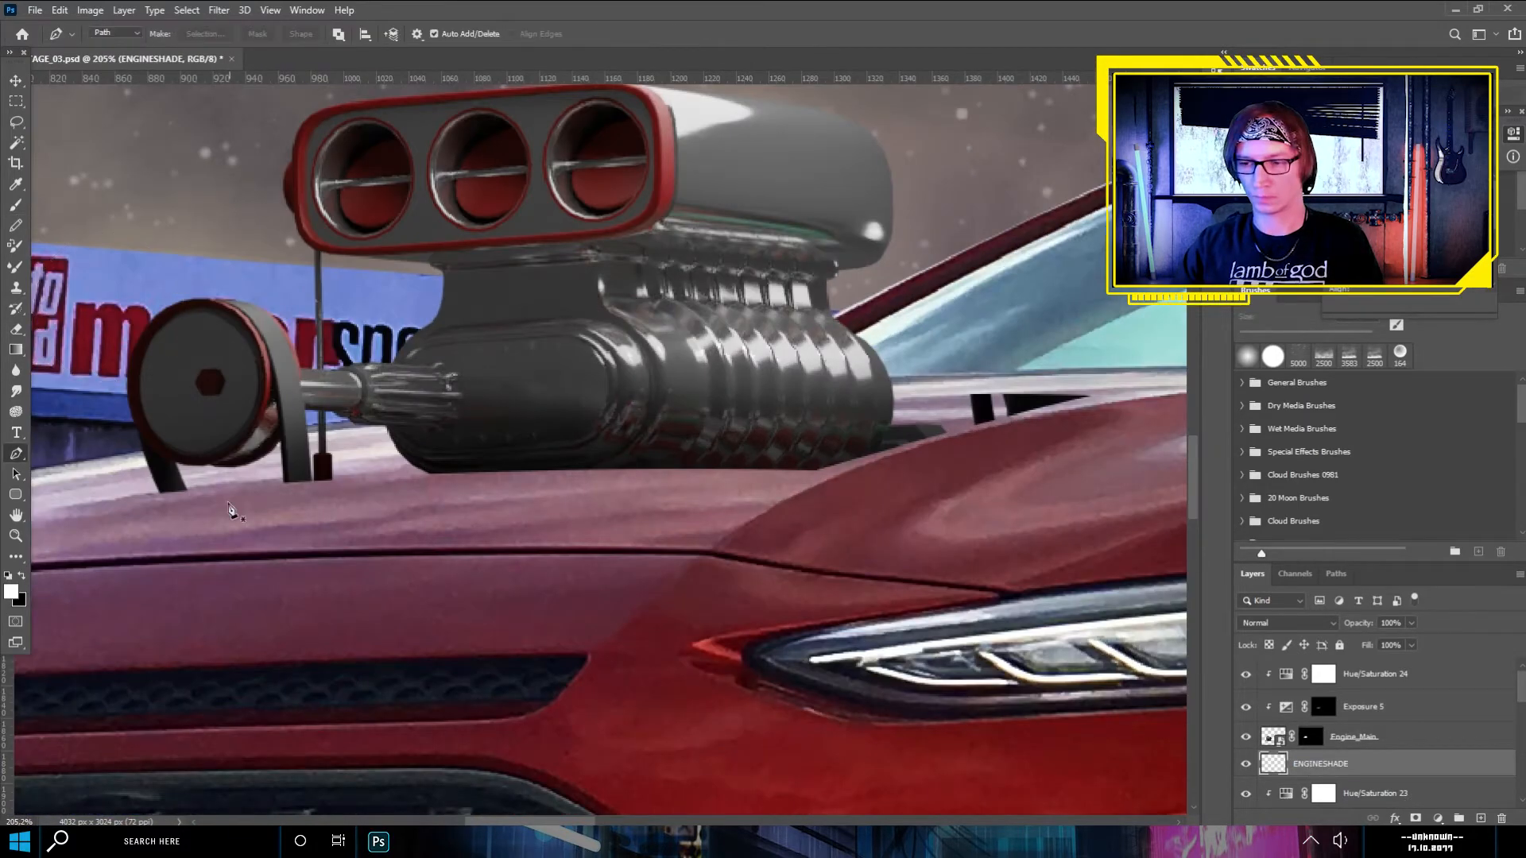
{"action": "left_click_drag", "start_coordinate": [556, 477], "coordinate": [587, 475]}
{"action": "left_click", "coordinate": [1324, 707]}
{"action": "left_click", "coordinate": [1310, 736], "text": "alt"}
{"action": "scroll", "coordinate": [586, 553], "scroll_direction": "down", "scroll_amount": 6}
{"action": "left_click", "coordinate": [16, 143]}
{"action": "left_click", "coordinate": [456, 475]}
{"action": "left_click", "coordinate": [1282, 763]}
{"action": "key", "text": "b"}
{"action": "key", "text": "x"}
{"action": "mouse_move", "coordinate": [782, 557]}
{"action": "left_mouse_down"}
{"action": "mouse_move", "coordinate": [780, 513]}
{"action": "mouse_move", "coordinate": [362, 540]}
{"action": "left_mouse_up"}
{"action": "scroll", "coordinate": [361, 539], "scroll_direction": "up", "scroll_amount": 11}
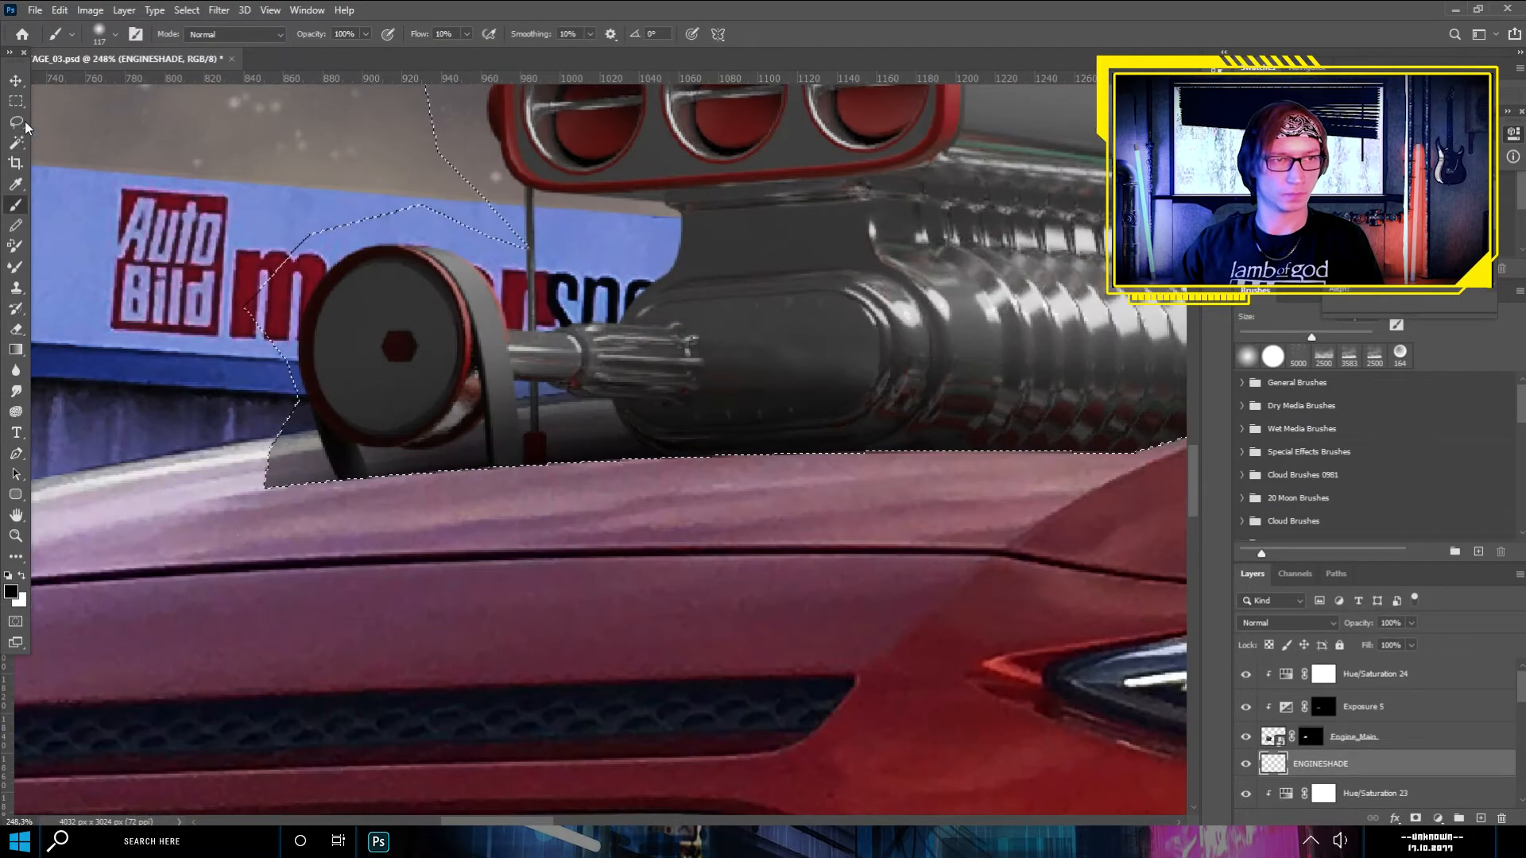
{"action": "key", "text": "m"}
{"action": "left_click", "coordinate": [357, 535]}
- Trace the area around the engine's belt pulley with the Pen tool and convert the path into a selection
{"action": "left_click", "coordinate": [15, 454]}
{"action": "left_click", "coordinate": [260, 486]}
{"action": "scroll", "coordinate": [715, 398], "scroll_direction": "down", "scroll_amount": 13}
{"action": "scroll", "coordinate": [723, 381], "scroll_direction": "up", "scroll_amount": 2}
{"action": "left_click_drag", "start_coordinate": [741, 396], "coordinate": [794, 388]}
{"action": "left_click", "coordinate": [758, 346]}
{"action": "left_click", "coordinate": [712, 337]}
{"action": "left_click", "coordinate": [590, 429]}
{"action": "scroll", "coordinate": [587, 417], "scroll_direction": "down", "scroll_amount": 2}
{"action": "left_click", "coordinate": [15, 205]}
{"action": "key", "text": "x"}
{"action": "left_click", "coordinate": [16, 454]}
{"action": "right_click", "coordinate": [612, 417]}
{"action": "left_click", "coordinate": [669, 507]}
{"action": "key", "text": "Return"}
- Erase the ENGINESHADE shading inside the selection around the belt pulley and deselect
{"action": "key", "text": "b"}
{"action": "left_click", "coordinate": [16, 329]}
{"action": "left_click_drag", "start_coordinate": [592, 417], "coordinate": [620, 413]}
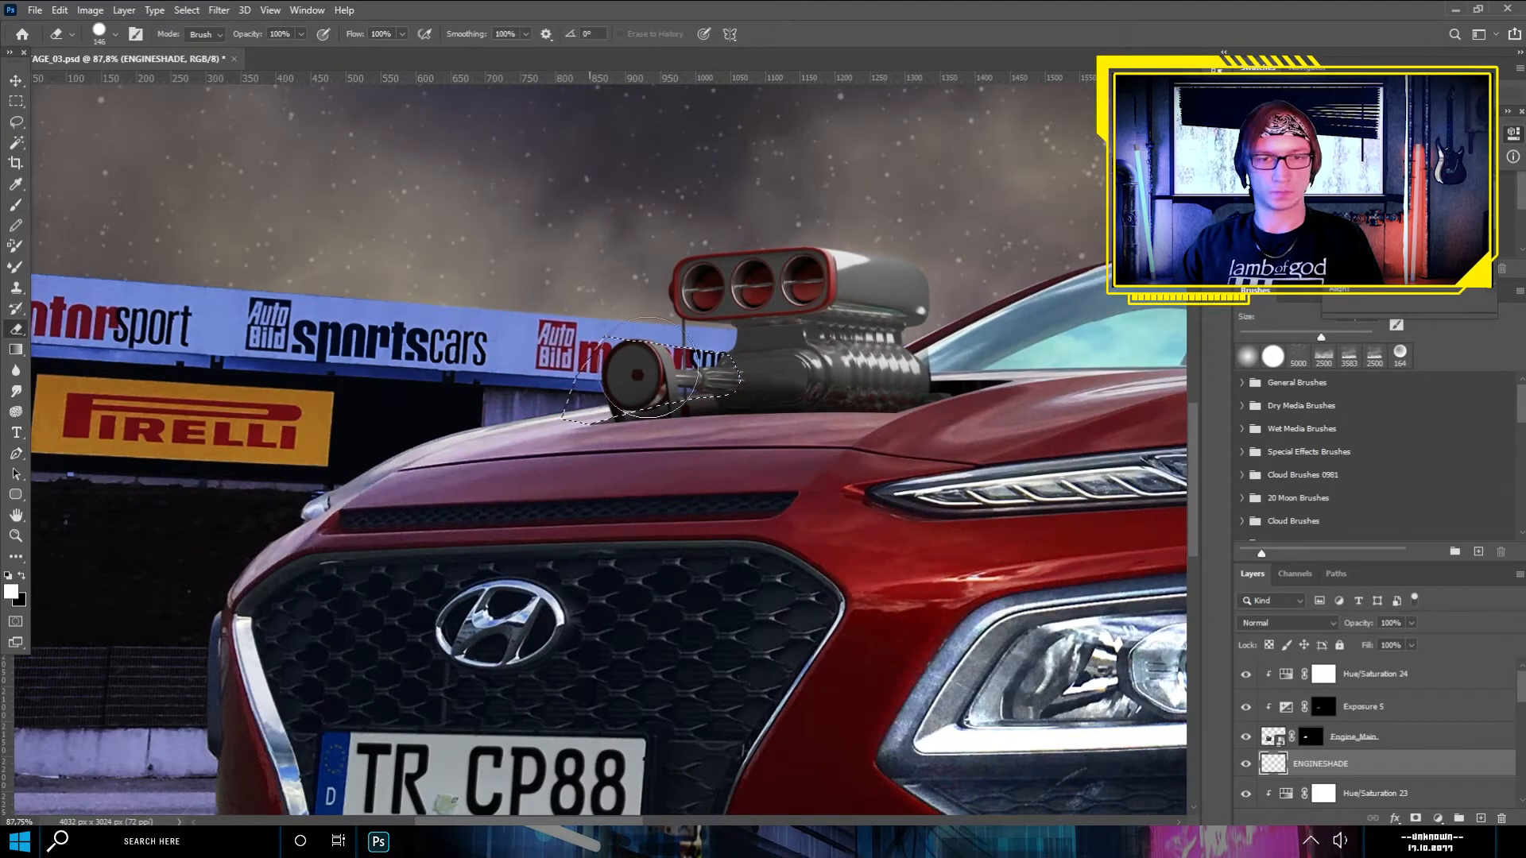
{"action": "key", "text": "m"}
{"action": "left_click", "coordinate": [588, 445]}
- Place the Tire_03 image from the file browser over the car's front wheel
{"action": "scroll", "coordinate": [636, 414], "scroll_direction": "down", "scroll_amount": 8}
{"action": "scroll", "coordinate": [557, 557], "scroll_direction": "up", "scroll_amount": 4}
{"action": "key", "text": "alt+Tab"}
{"action": "left_click_drag", "start_coordinate": [1482, 386], "coordinate": [602, 637]}
{"action": "key", "text": "Return"}
{"action": "scroll", "coordinate": [668, 684], "scroll_direction": "up", "scroll_amount": 5}
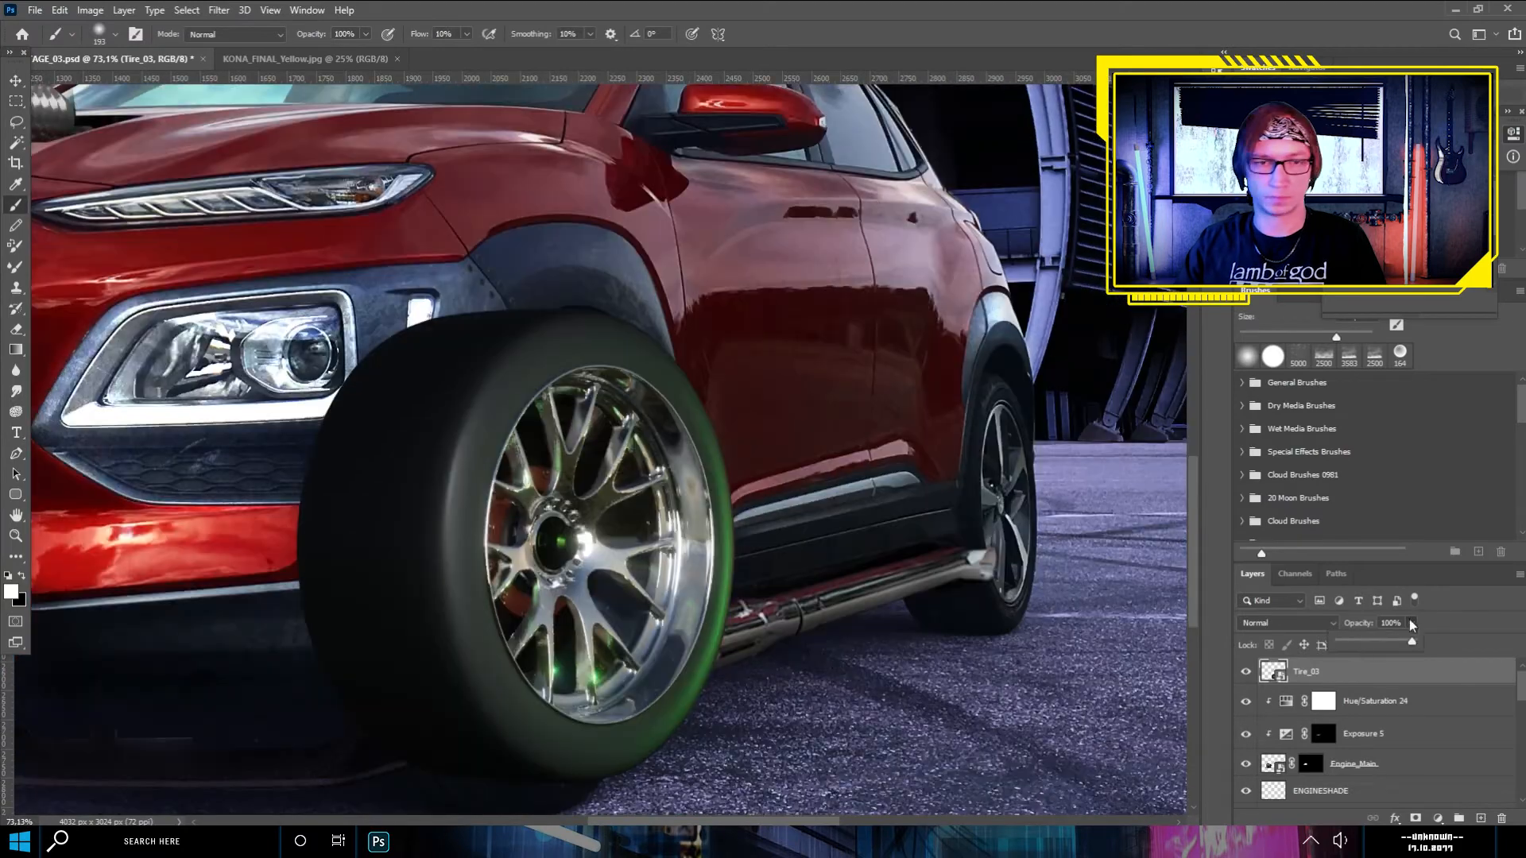
- Lower Tire_03's opacity to 21% and start a Pen path along the front wheel arch
{"action": "left_click", "coordinate": [1411, 623]}
{"action": "left_click_drag", "start_coordinate": [1411, 641], "coordinate": [1352, 640]}
{"action": "scroll", "coordinate": [556, 445], "scroll_direction": "up", "scroll_amount": 3}
{"action": "left_click", "coordinate": [16, 453]}
{"action": "left_click", "coordinate": [666, 269]}
{"action": "left_click_drag", "start_coordinate": [488, 510], "coordinate": [404, 763]}
{"action": "left_click", "coordinate": [488, 509], "text": "alt"}
{"action": "left_click_drag", "start_coordinate": [555, 366], "coordinate": [538, 504]}
{"action": "scroll", "coordinate": [556, 359], "scroll_direction": "up", "scroll_amount": 9}
{"action": "left_click", "coordinate": [559, 369]}
{"action": "left_click", "coordinate": [582, 299]}
{"action": "left_click", "coordinate": [571, 397]}
{"action": "scroll", "coordinate": [586, 362], "scroll_direction": "down", "scroll_amount": 5}
{"action": "key", "text": "ctrl+z"}
- Continue the path down the bumper edge, across the ground, and around the tire to close it at the wheel arch
{"action": "left_click", "coordinate": [537, 390]}
{"action": "left_click", "coordinate": [551, 503]}
{"action": "left_click", "coordinate": [551, 600]}
{"action": "left_click_drag", "start_coordinate": [555, 656], "coordinate": [533, 683]}
{"action": "scroll", "coordinate": [440, 717], "scroll_direction": "down", "scroll_amount": 9}
{"action": "left_click", "coordinate": [443, 703]}
{"action": "left_click", "coordinate": [383, 709]}
{"action": "left_click", "coordinate": [467, 761]}
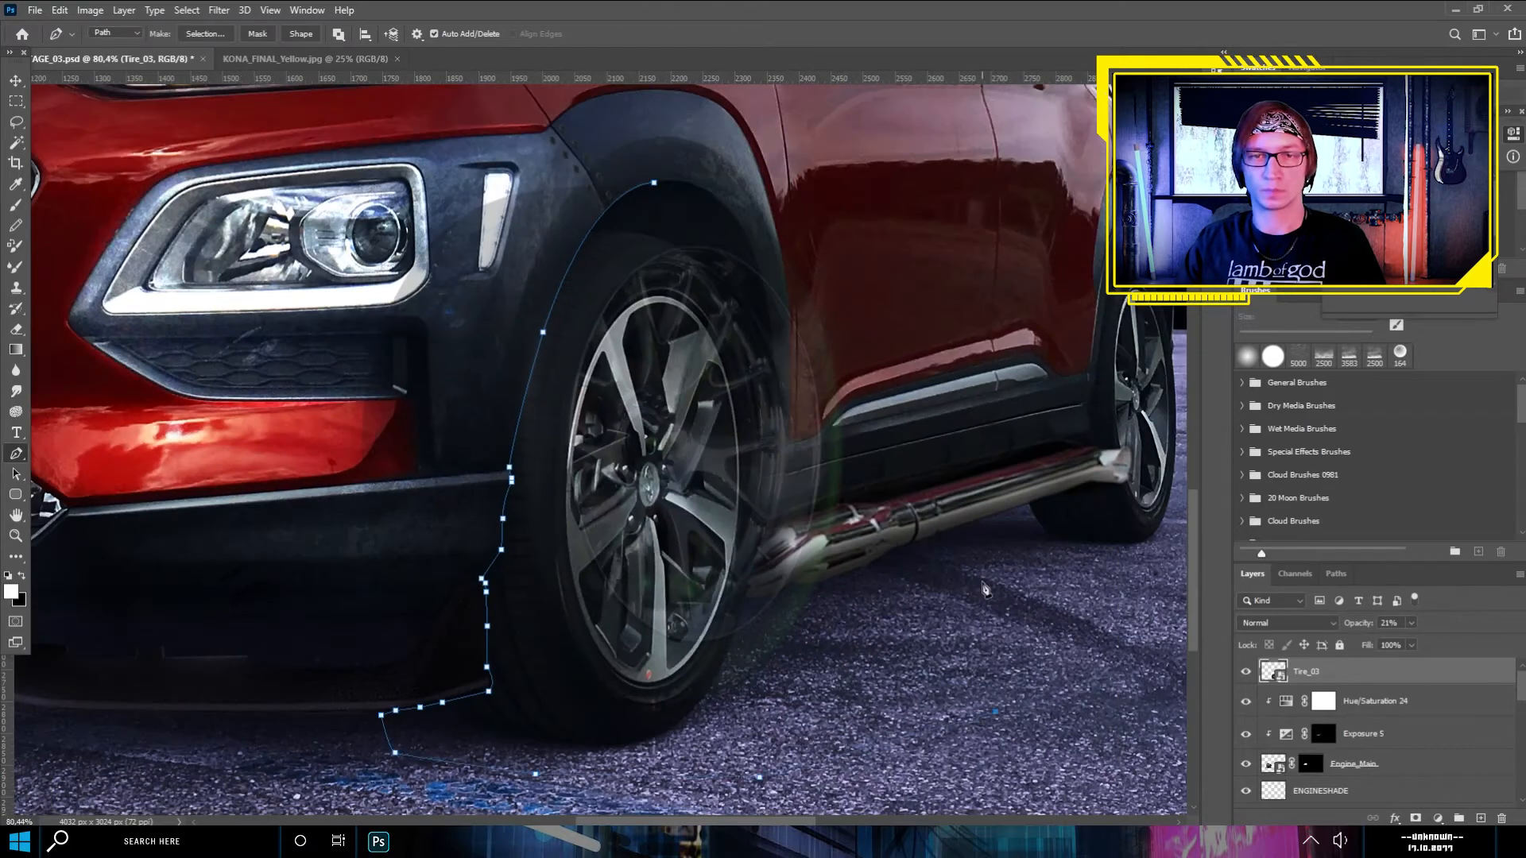
{"action": "left_click", "coordinate": [986, 586]}
{"action": "left_click", "coordinate": [946, 381]}
{"action": "left_click", "coordinate": [842, 203]}
{"action": "scroll", "coordinate": [697, 163], "scroll_direction": "up", "scroll_amount": 8}
{"action": "left_click", "coordinate": [603, 229]}
{"action": "left_click", "coordinate": [839, 221]}
- Mask Tire_03 with the traced outline and restore its opacity to 100%
{"action": "left_click", "coordinate": [1416, 818]}
{"action": "scroll", "coordinate": [645, 507], "scroll_direction": "down", "scroll_amount": 10}
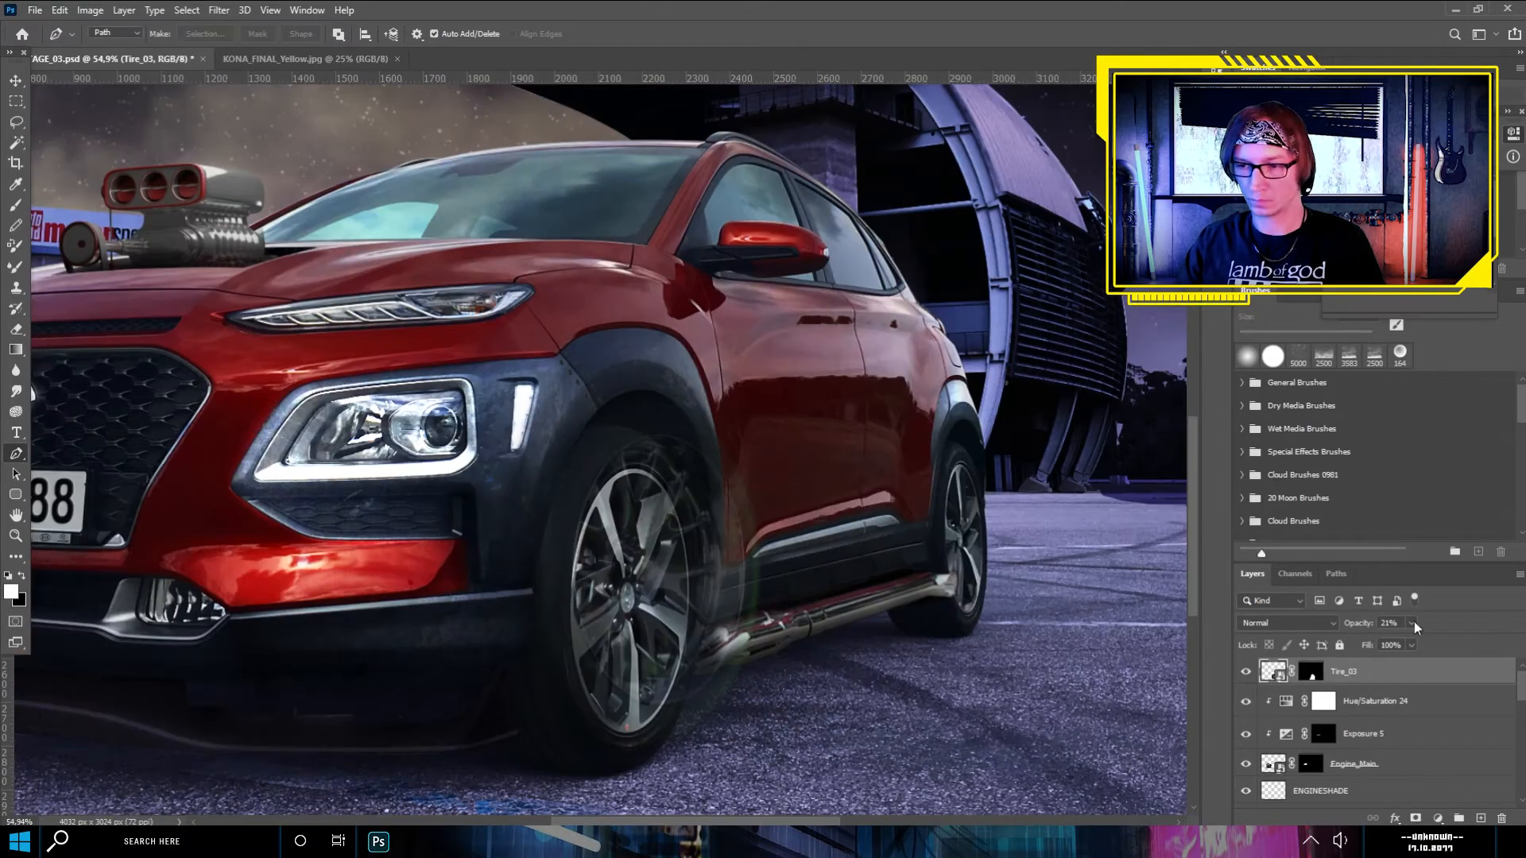
{"action": "left_click", "coordinate": [1412, 623]}
{"action": "left_click_drag", "start_coordinate": [1403, 641], "coordinate": [1470, 641]}
- Nudge the Tire_03 image inside its mask to fit the front wheel arch
{"action": "scroll", "coordinate": [1066, 549], "scroll_direction": "down", "scroll_amount": 7}
{"action": "left_click", "coordinate": [16, 80]}
{"action": "left_click_drag", "start_coordinate": [429, 244], "coordinate": [425, 249]}
{"action": "scroll", "coordinate": [426, 250], "scroll_direction": "down", "scroll_amount": 1}
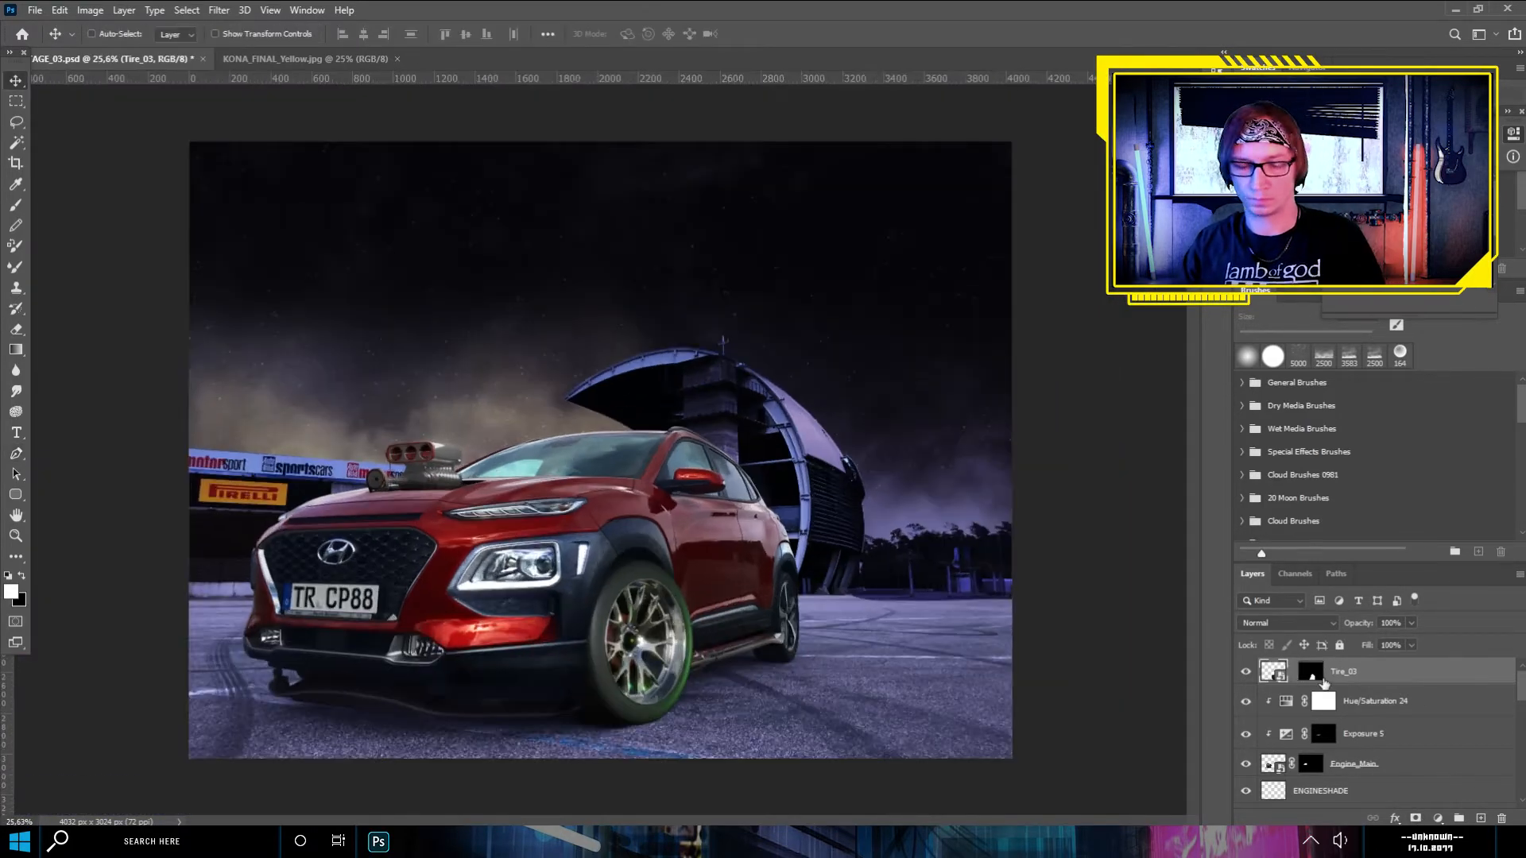
- Clip a darkening Exposure adjustment to Tire_03, invert its mask to black, and brush white over the tire to shade it
{"action": "left_click", "coordinate": [1438, 818]}
{"action": "left_click", "coordinate": [1442, 625]}
{"action": "left_click", "coordinate": [1376, 303]}
{"action": "left_click_drag", "start_coordinate": [1410, 201], "coordinate": [1385, 200]}
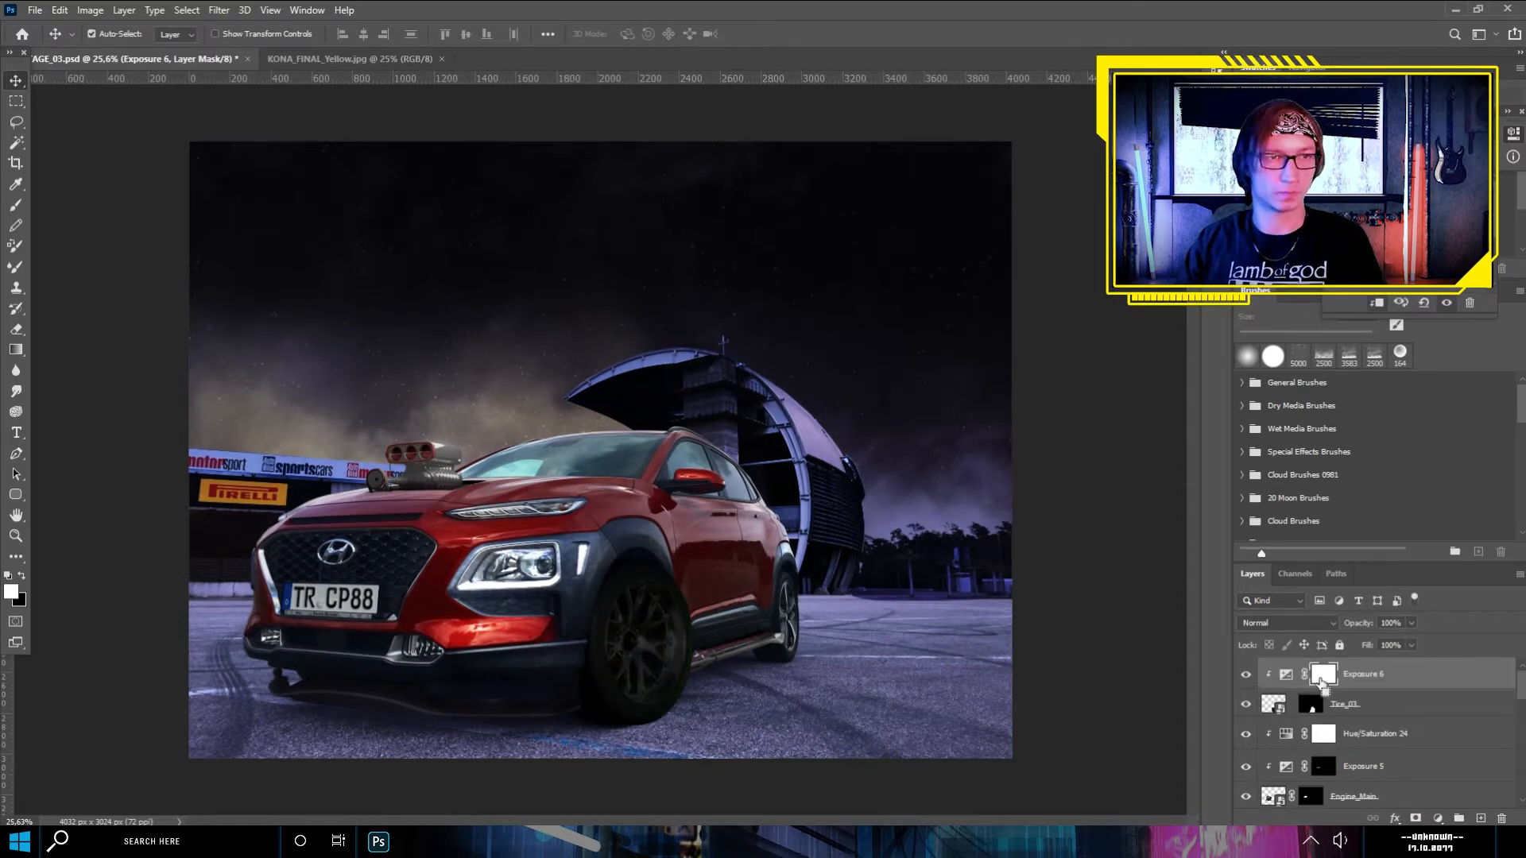
{"action": "key", "text": "ctrl+i"}
{"action": "left_click", "coordinate": [16, 204]}
{"action": "mouse_move", "coordinate": [643, 576]}
{"action": "left_mouse_down"}
{"action": "mouse_move", "coordinate": [682, 589]}
{"action": "mouse_move", "coordinate": [561, 662]}
{"action": "mouse_move", "coordinate": [581, 669]}
{"action": "mouse_move", "coordinate": [615, 723]}
{"action": "left_mouse_up"}
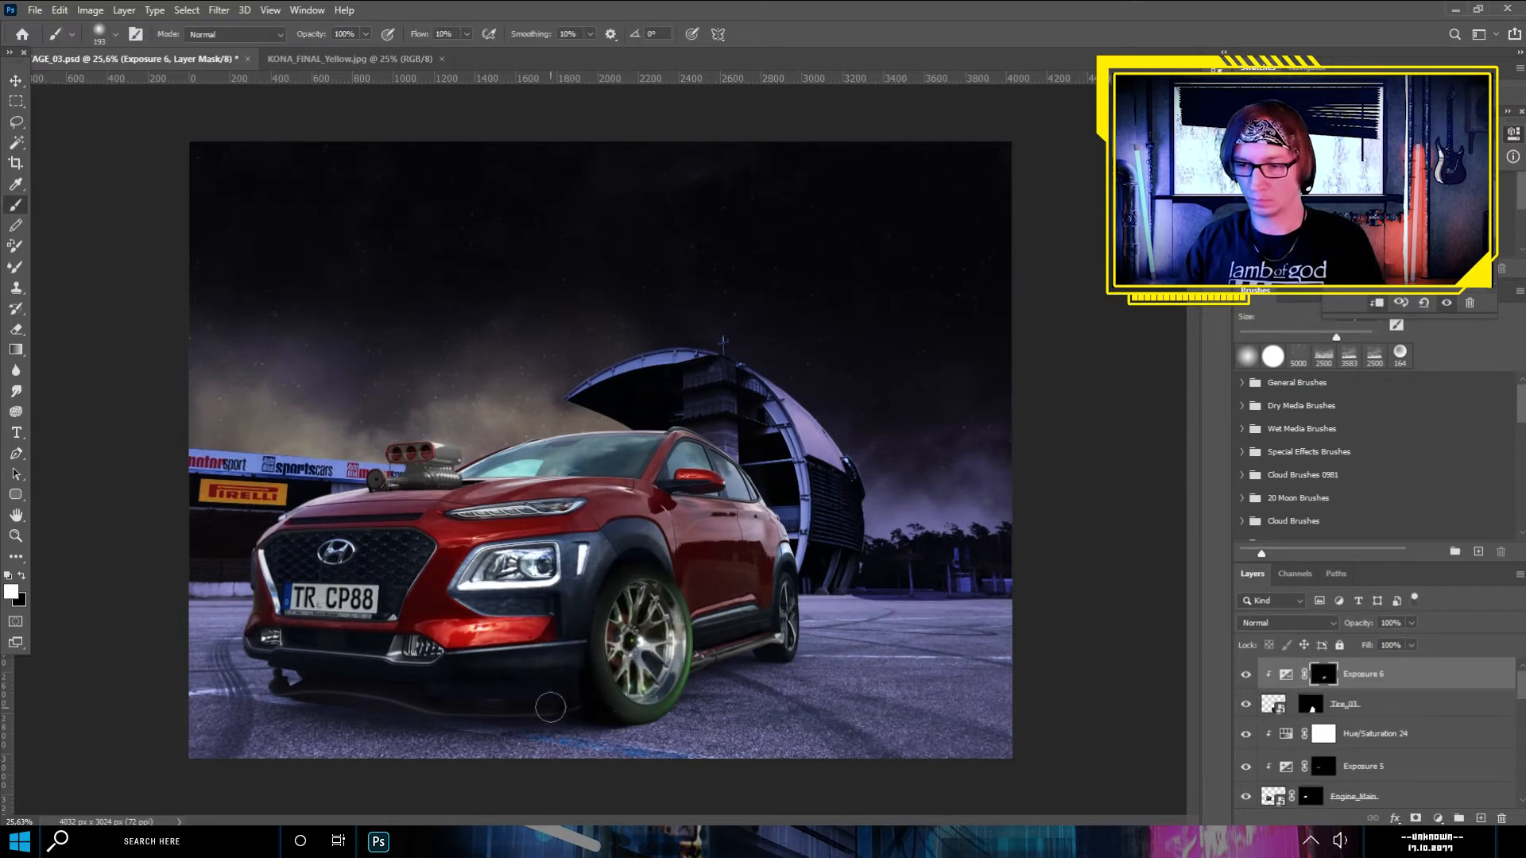
- Add a clipped Hue/Saturation adjustment directly above Tire_03 to remove the green tint from the tire
{"action": "left_click", "coordinate": [1275, 704]}
{"action": "left_click", "coordinate": [1438, 818]}
{"action": "left_click", "coordinate": [1447, 669]}
{"action": "mouse_move", "coordinate": [1410, 241]}
{"action": "left_mouse_down"}
{"action": "mouse_move", "coordinate": [1355, 242]}
{"action": "mouse_move", "coordinate": [1403, 241]}
{"action": "left_mouse_up"}
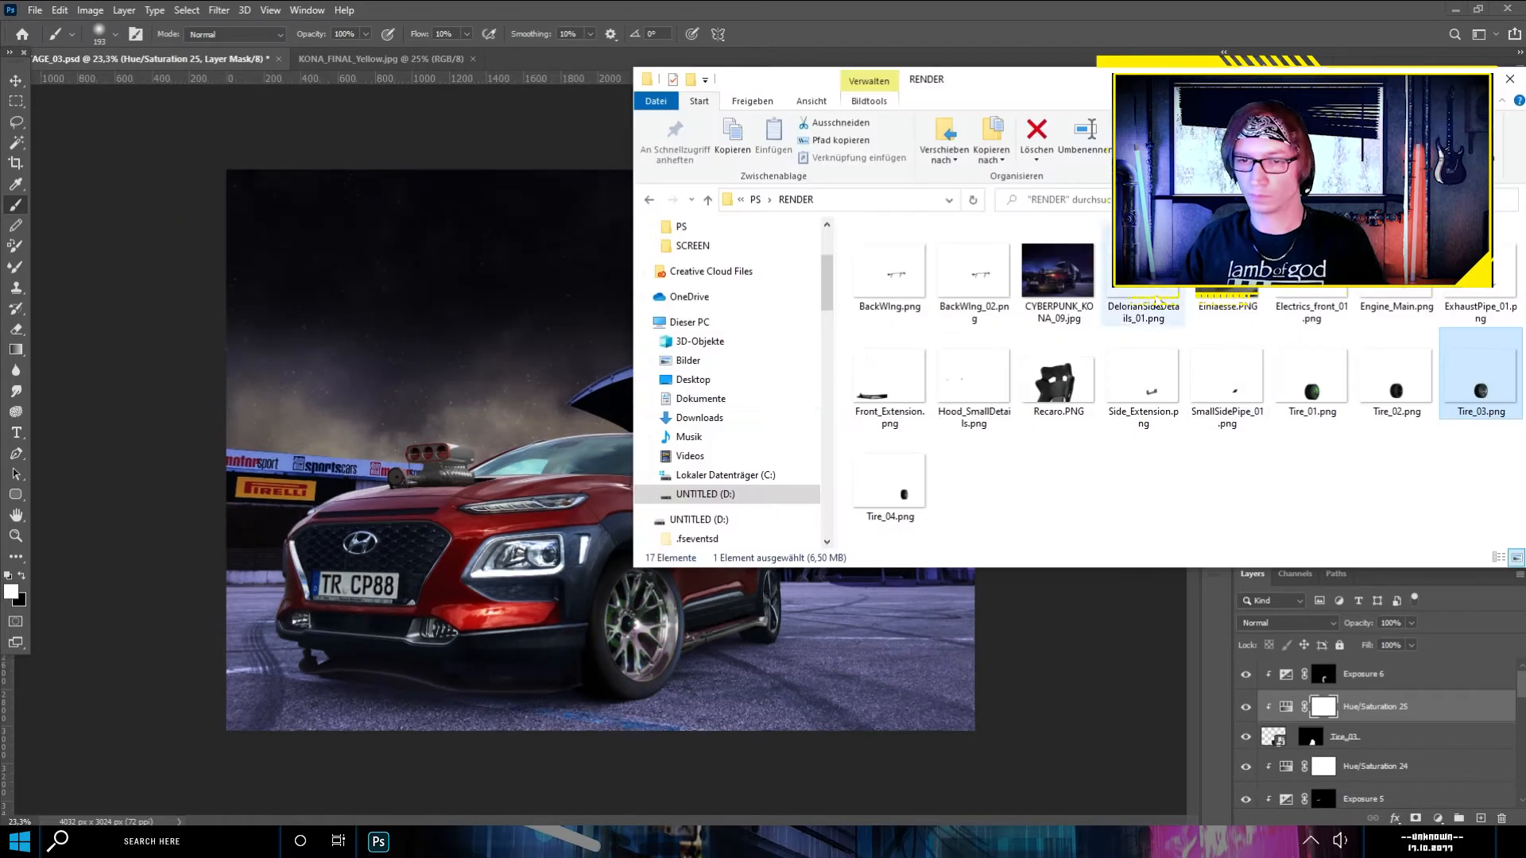
- Place Tire_04 above Exposure 6 at the rear wheel and lower its opacity to 29%
{"action": "left_click_drag", "start_coordinate": [1485, 382], "coordinate": [885, 493]}
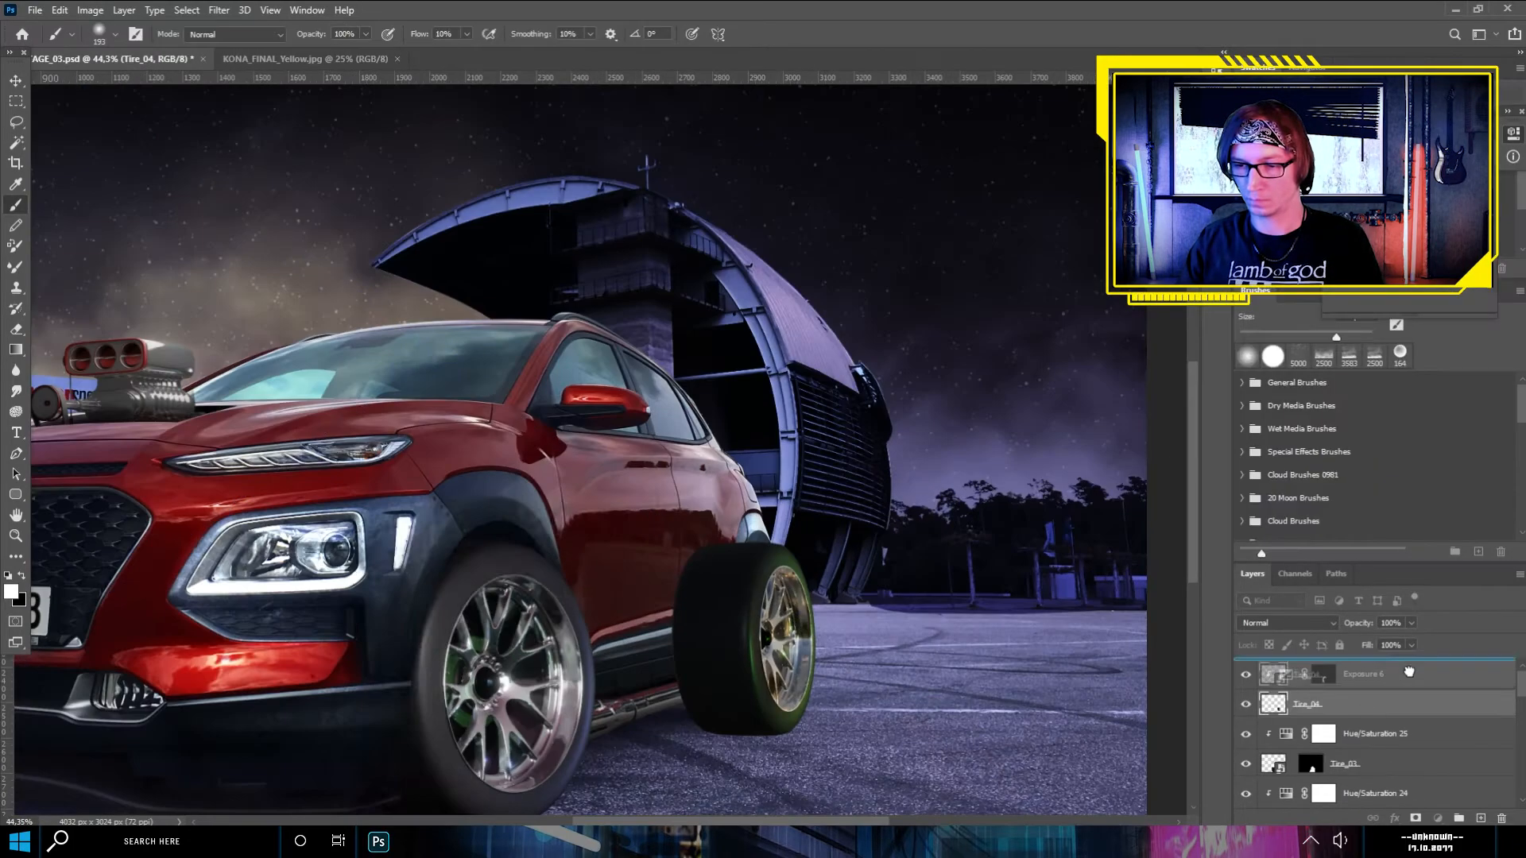
{"action": "left_click", "coordinate": [1411, 624]}
{"action": "left_click_drag", "start_coordinate": [1416, 641], "coordinate": [1360, 643]}
- Trace a Pen path along the inner edge of the rear wheel arch, down to the side sill
{"action": "scroll", "coordinate": [775, 604], "scroll_direction": "up", "scroll_amount": 14}
{"action": "key", "text": "p"}
{"action": "left_click", "coordinate": [627, 424]}
{"action": "left_click_drag", "start_coordinate": [539, 418], "coordinate": [580, 269]}
{"action": "left_click_drag", "start_coordinate": [552, 630], "coordinate": [551, 751]}
{"action": "scroll", "coordinate": [552, 750], "scroll_direction": "up", "scroll_amount": 8}
{"action": "left_click", "coordinate": [546, 506]}
{"action": "left_click", "coordinate": [546, 519]}
{"action": "left_click_drag", "start_coordinate": [540, 569], "coordinate": [535, 589]}
{"action": "left_click_drag", "start_coordinate": [517, 718], "coordinate": [536, 795]}
{"action": "left_click_drag", "start_coordinate": [596, 696], "coordinate": [647, 480]}
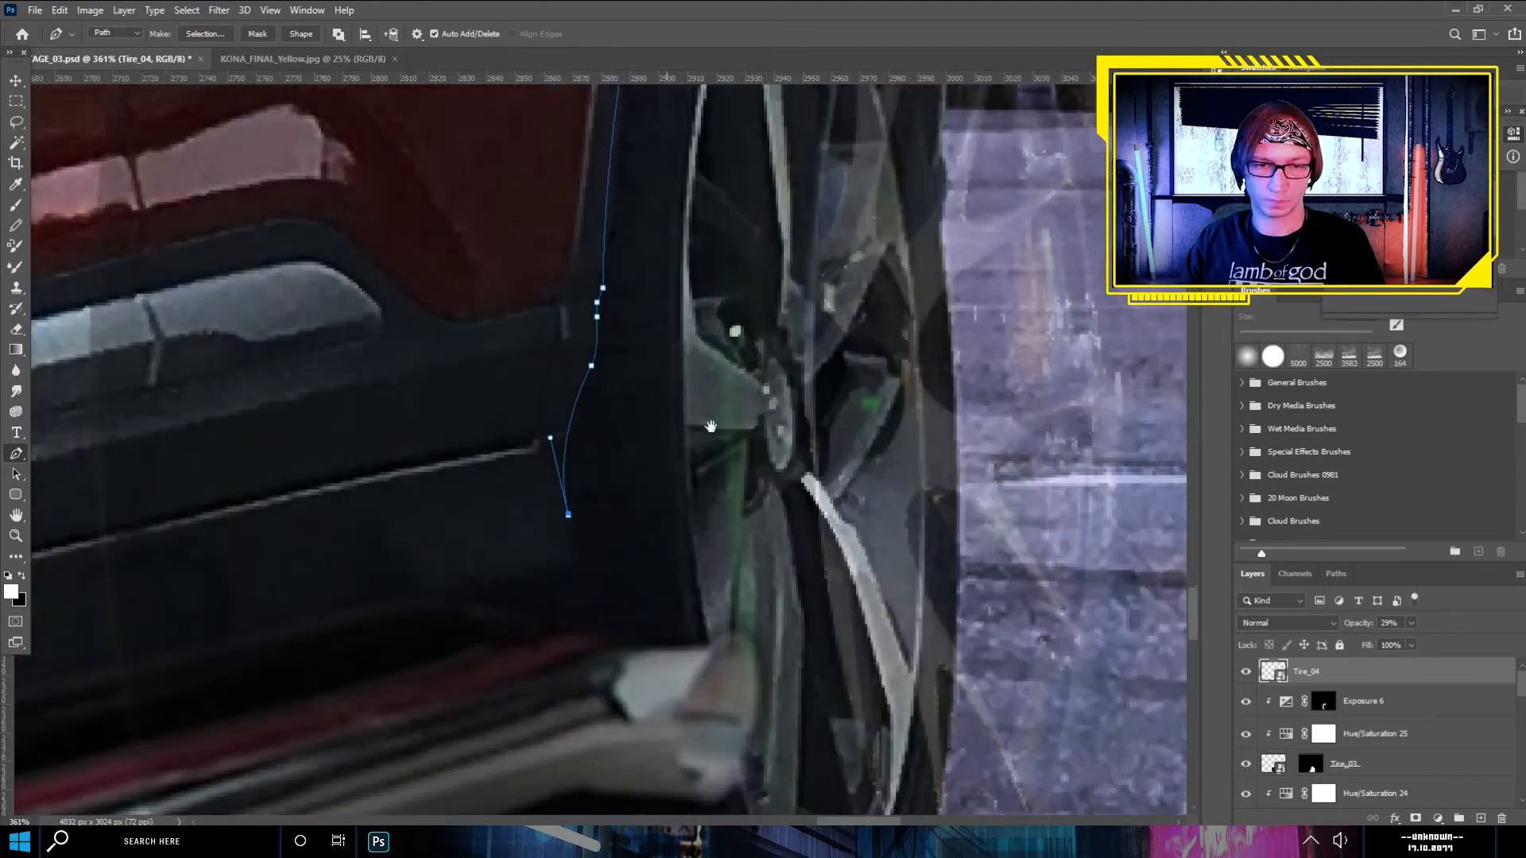
- Continue the path past the sill and side exhaust, and close it around the rear tire
{"action": "left_click", "coordinate": [578, 535]}
{"action": "left_click", "coordinate": [572, 558]}
{"action": "left_click", "coordinate": [561, 578]}
{"action": "left_click", "coordinate": [558, 598]}
{"action": "left_click", "coordinate": [564, 615]}
{"action": "scroll", "coordinate": [565, 606], "scroll_direction": "down", "scroll_amount": 8}
{"action": "scroll", "coordinate": [570, 535], "scroll_direction": "up", "scroll_amount": 8}
{"action": "left_click", "coordinate": [312, 588]}
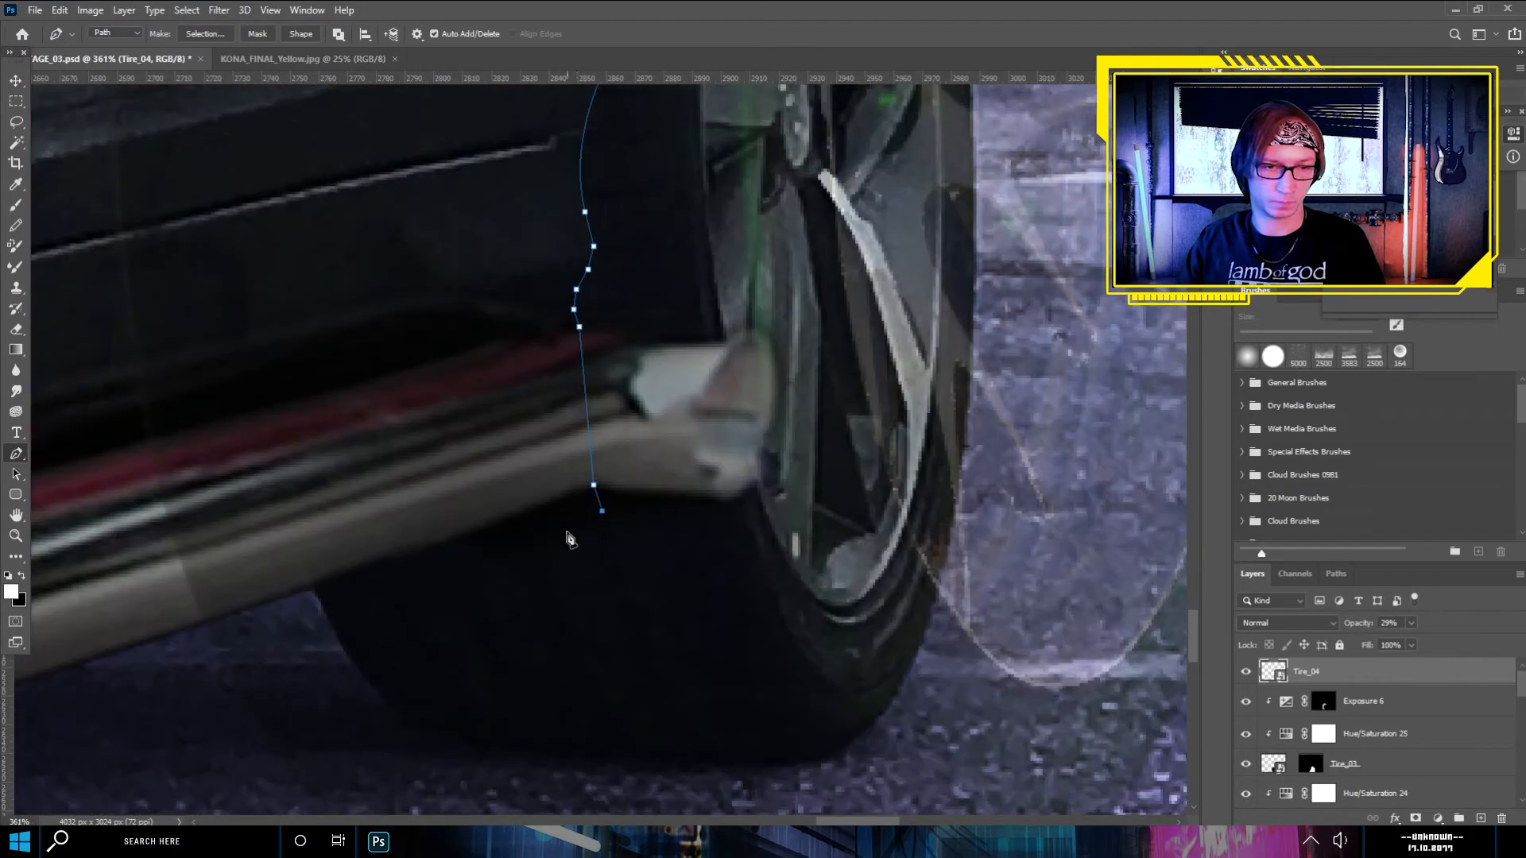
{"action": "scroll", "coordinate": [272, 618], "scroll_direction": "down", "scroll_amount": 14}
{"action": "scroll", "coordinate": [445, 509], "scroll_direction": "up", "scroll_amount": 8}
{"action": "left_click", "coordinate": [725, 299]}
{"action": "left_click", "coordinate": [469, 310]}
{"action": "left_click", "coordinate": [308, 325]}
- Mask Tire_04 with the traced outline, unlink the mask and restore the layer's opacity to 100%
{"action": "right_click", "coordinate": [367, 464]}
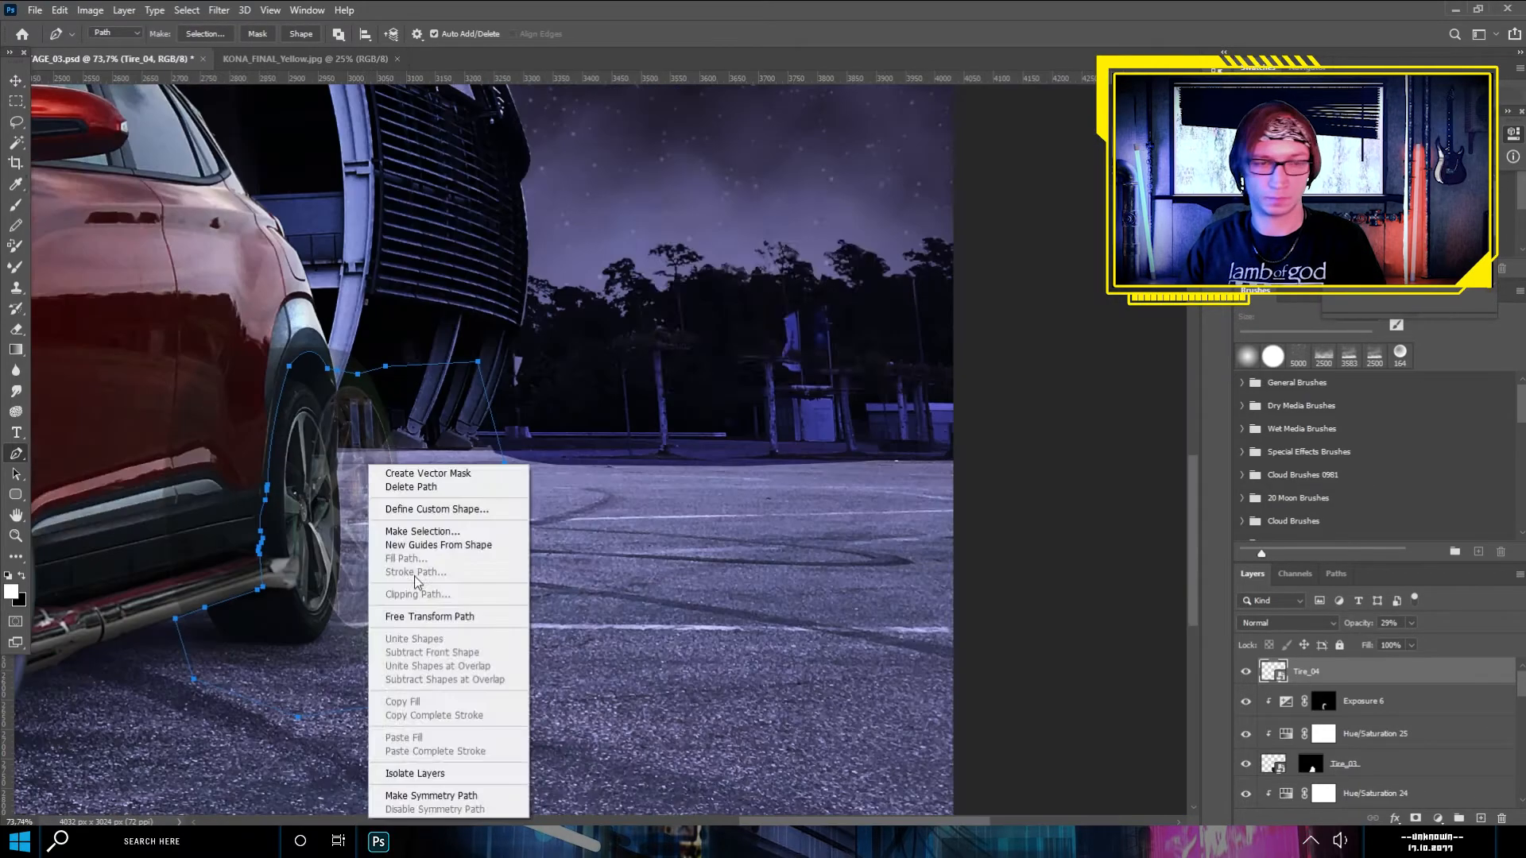
{"action": "left_click", "coordinate": [419, 532]}
{"action": "key", "text": "Return"}
{"action": "left_click", "coordinate": [1414, 818]}
{"action": "left_click", "coordinate": [1292, 672]}
{"action": "left_click", "coordinate": [1273, 671]}
{"action": "left_click_drag", "start_coordinate": [1412, 624], "coordinate": [1475, 637]}
- Nudge the Tire_04 image inside its mask to fit the rear wheel arch
{"action": "scroll", "coordinate": [468, 509], "scroll_direction": "up", "scroll_amount": 3}
{"action": "left_click", "coordinate": [16, 81]}
{"action": "left_click_drag", "start_coordinate": [308, 600], "coordinate": [276, 604]}
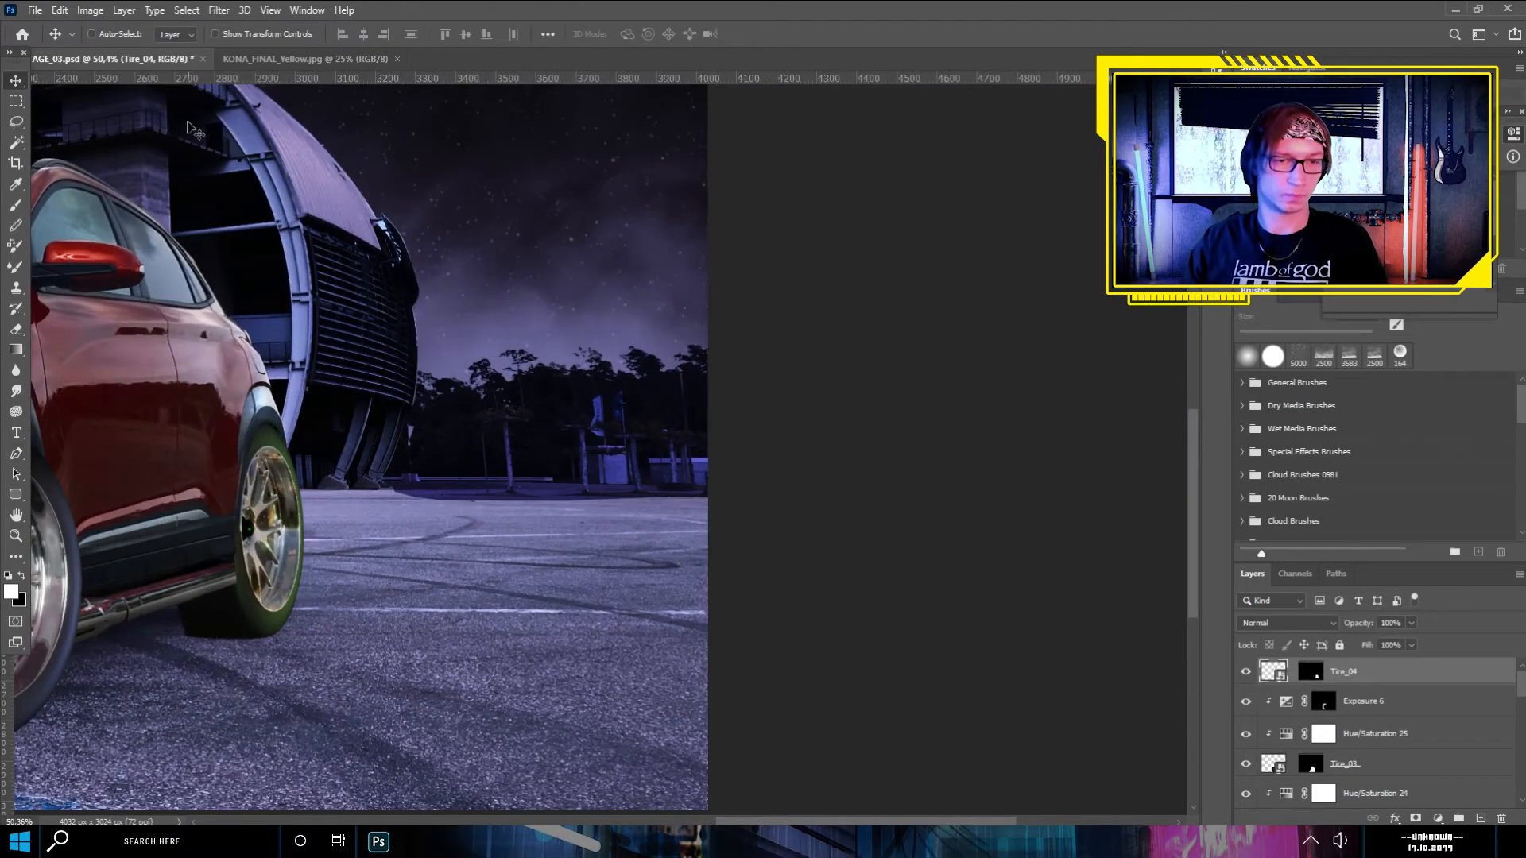
{"action": "left_click_drag", "start_coordinate": [289, 659], "coordinate": [592, 586]}
{"action": "scroll", "coordinate": [497, 554], "scroll_direction": "up", "scroll_amount": 6}
- Brush on the Tire_04 mask to refine the tire's edge near the side exhaust
{"action": "left_click", "coordinate": [1310, 672]}
{"action": "key", "text": "b"}
{"action": "left_click_drag", "start_coordinate": [421, 472], "coordinate": [424, 502]}
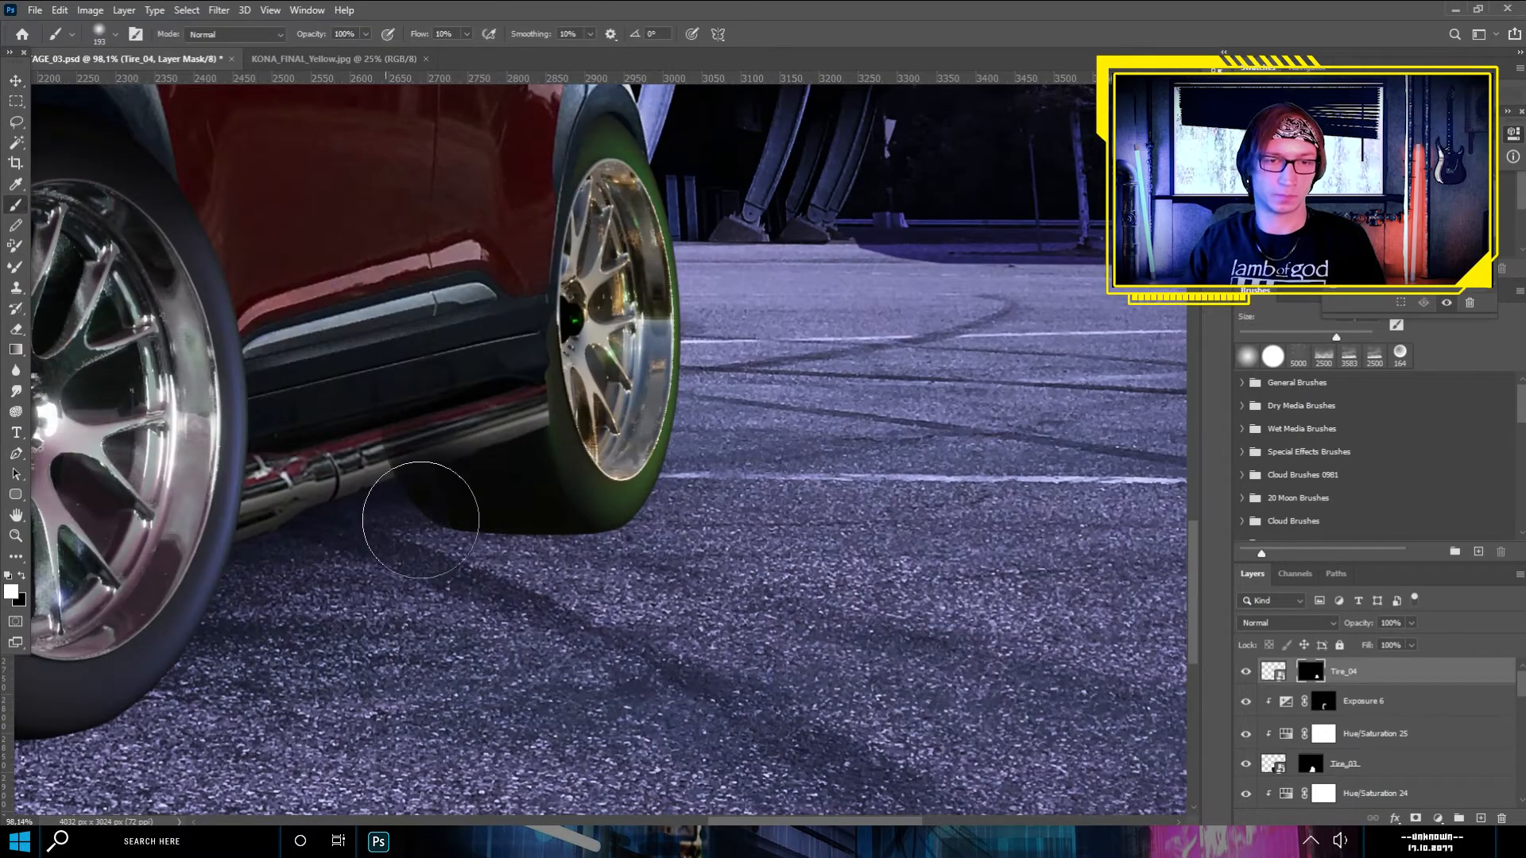
{"action": "scroll", "coordinate": [509, 531], "scroll_direction": "up", "scroll_amount": 8}
{"action": "left_click", "coordinate": [116, 34]}
{"action": "left_click", "coordinate": [54, 135]}
{"action": "mouse_move", "coordinate": [324, 410]}
{"action": "left_mouse_down"}
{"action": "mouse_move", "coordinate": [584, 321]}
{"action": "mouse_move", "coordinate": [371, 337]}
{"action": "mouse_move", "coordinate": [554, 365]}
{"action": "left_mouse_up"}
{"action": "left_click", "coordinate": [22, 575]}
{"action": "key", "text": "ctrl+0"}
- Clip a darkening Exposure adjustment to Tire_04, invert its mask to black, and brush shading onto the rear tire
{"action": "left_click", "coordinate": [1273, 672]}
{"action": "left_click", "coordinate": [1438, 818]}
{"action": "left_click", "coordinate": [1422, 634]}
{"action": "left_click", "coordinate": [1379, 302]}
{"action": "left_click_drag", "start_coordinate": [1410, 172], "coordinate": [1387, 173]}
{"action": "key", "text": "ctrl+i"}
{"action": "left_click", "coordinate": [115, 34]}
{"action": "left_click", "coordinate": [58, 155]}
{"action": "left_click_drag", "start_coordinate": [750, 553], "coordinate": [737, 618]}
{"action": "key", "text": "x"}
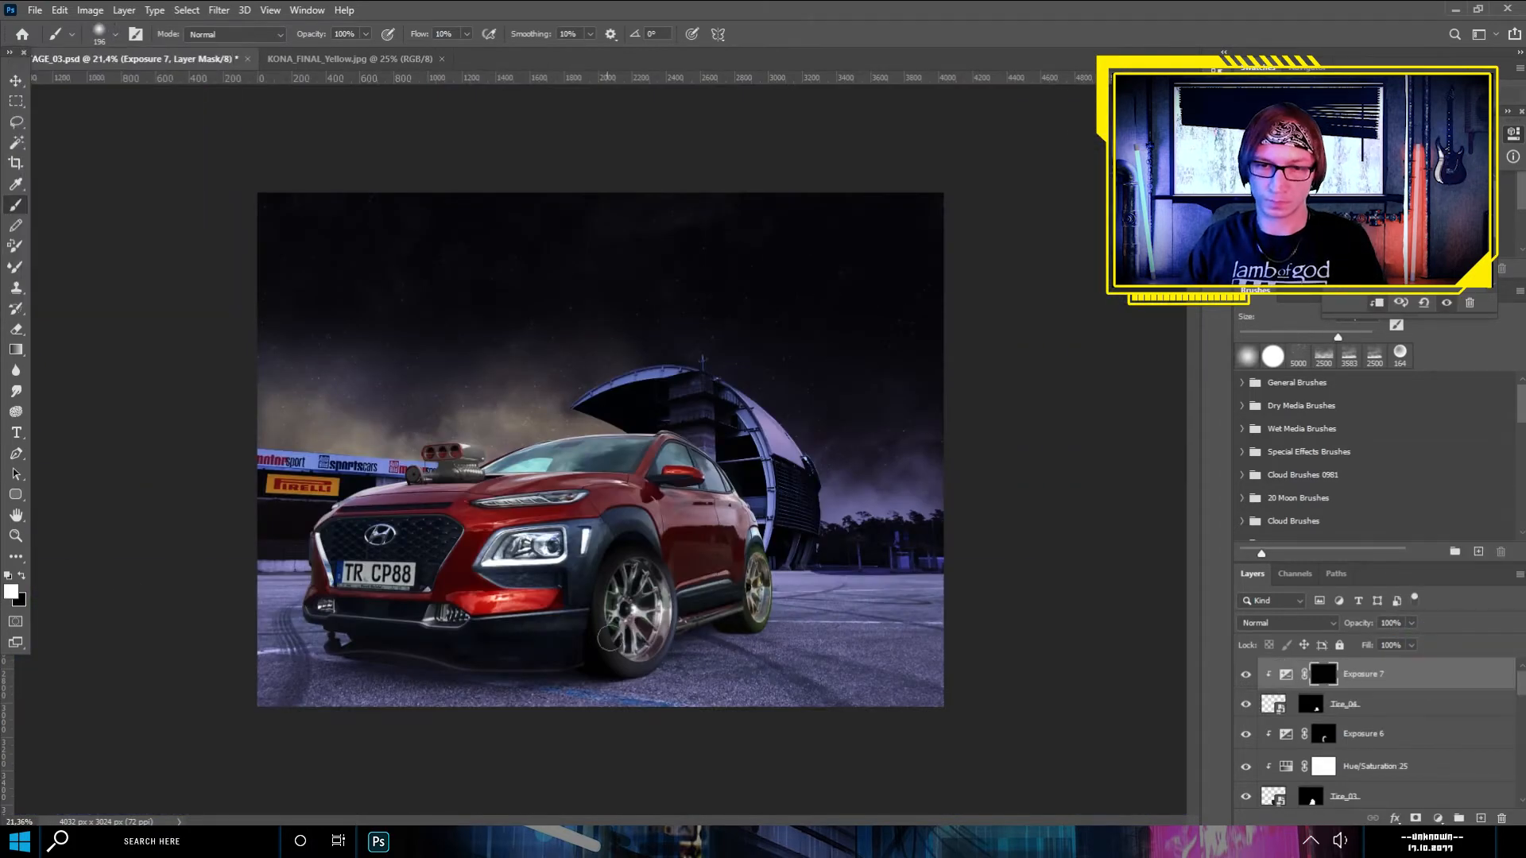
- Add a clipped Hue/Saturation adjustment directly above Tire_04 to remove the tire's green tint
{"action": "left_click", "coordinate": [1297, 704]}
{"action": "left_click", "coordinate": [1438, 818]}
{"action": "left_click", "coordinate": [1351, 705]}
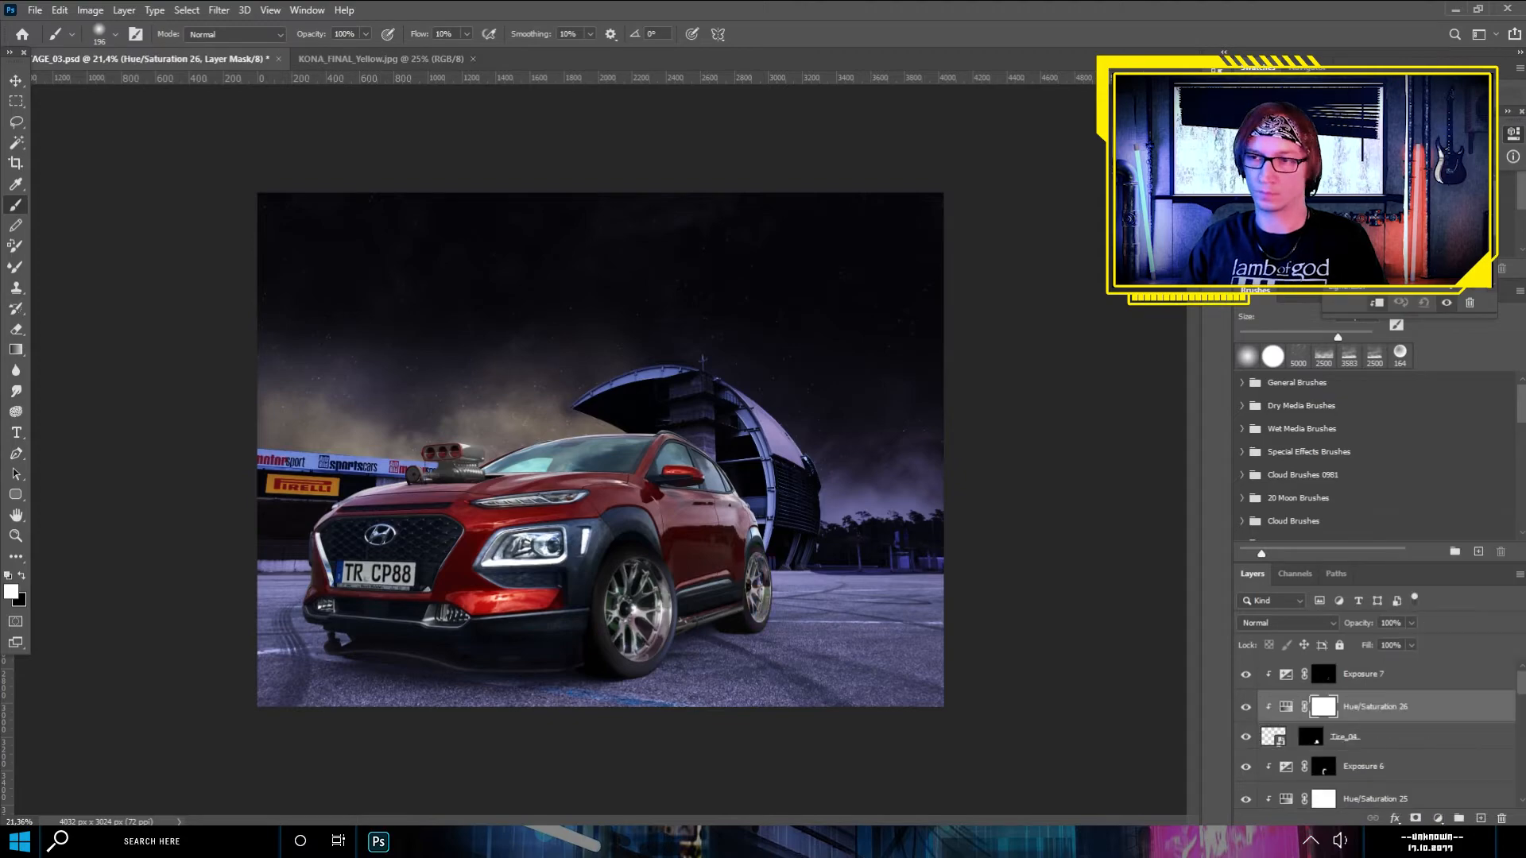
{"action": "key", "text": "m"}
{"action": "scroll", "coordinate": [600, 450], "scroll_direction": "down", "scroll_amount": 1}
- Place DelorianSideDetails_01.png from the RENDER folder above Exposure 7
{"action": "left_click", "coordinate": [1391, 674]}
{"action": "key", "text": "alt+Tab"}
{"action": "left_click_drag", "start_coordinate": [1143, 278], "coordinate": [607, 433]}
{"action": "key", "text": "Return"}
{"action": "scroll", "coordinate": [580, 545], "scroll_direction": "up", "scroll_amount": 6}
- Clip a Hue/Saturation adjustment to DelorianSideDetails_01 and mute its green and red colors
{"action": "left_click", "coordinate": [1438, 818]}
{"action": "left_click", "coordinate": [1440, 664]}
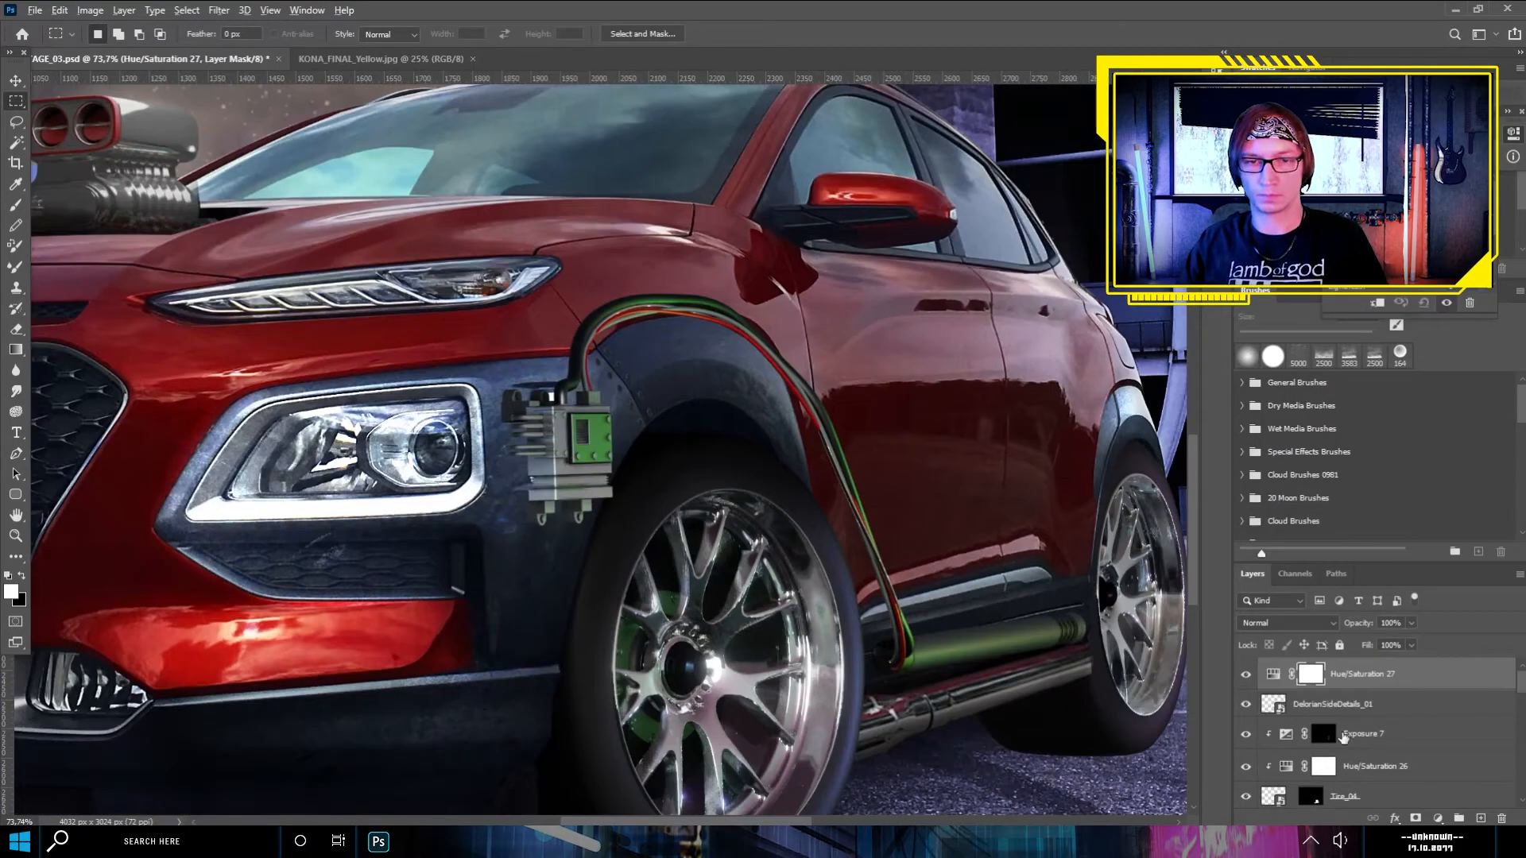
{"action": "mouse_move", "coordinate": [1405, 244]}
{"action": "left_mouse_down"}
{"action": "mouse_move", "coordinate": [1379, 245]}
{"action": "mouse_move", "coordinate": [1460, 245]}
{"action": "mouse_move", "coordinate": [1387, 245]}
{"action": "left_mouse_up"}
{"action": "left_click_drag", "start_coordinate": [1410, 270], "coordinate": [1371, 271]}
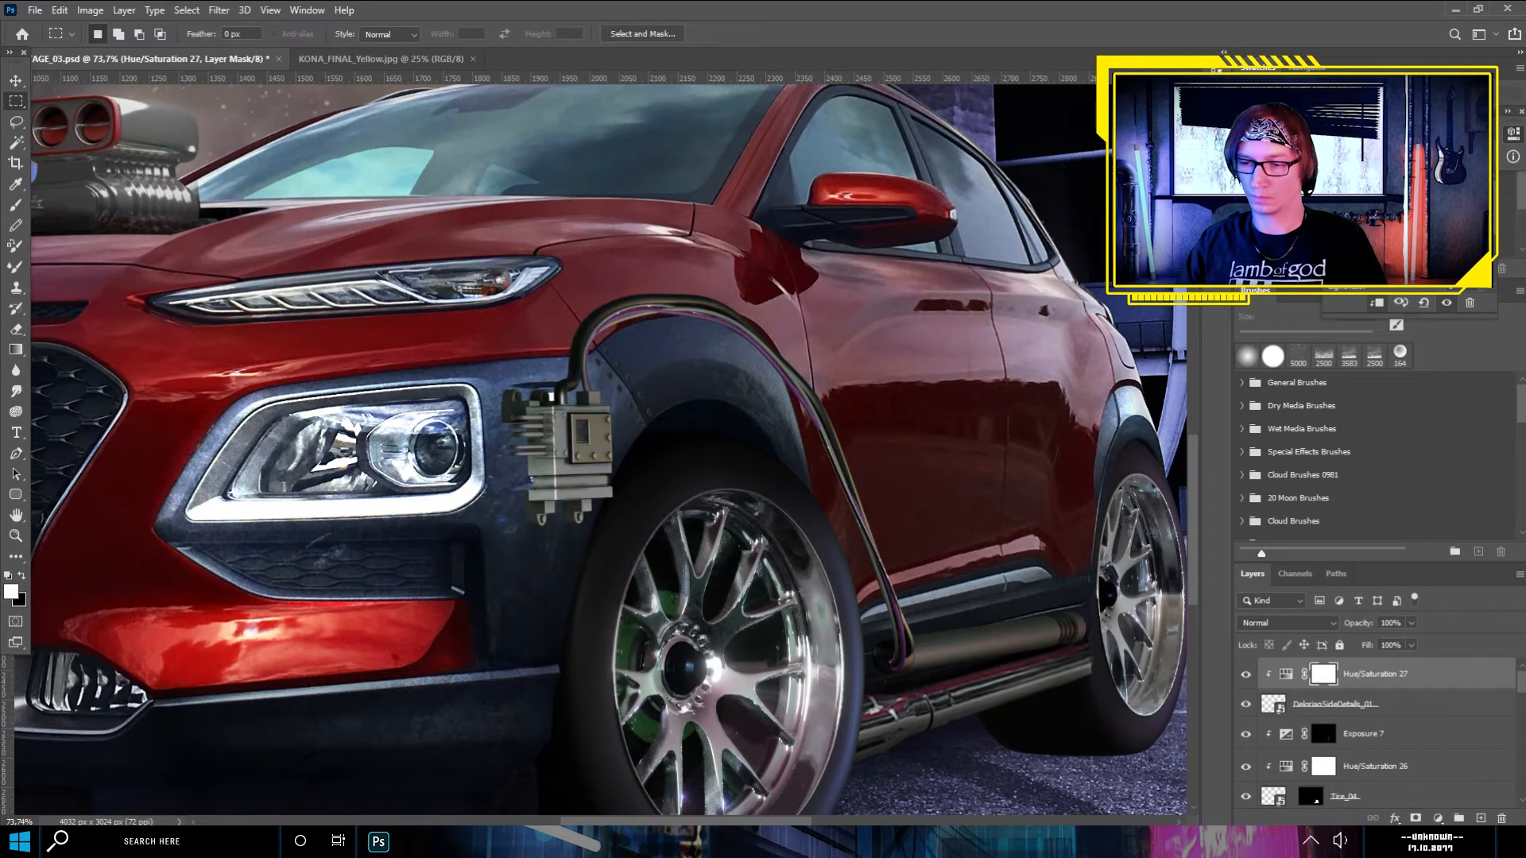
- Add a layer named SHade directly beneath DelorianSideDetails_01
{"action": "left_click", "coordinate": [1391, 735]}
{"action": "left_click", "coordinate": [1481, 819]}
{"action": "double_click", "coordinate": [1306, 732]}
{"action": "type", "text": "SHade"}
{"action": "key", "text": "Return"}
- Brush soft black shadows around the control box beside the headlight, using a 14 px brush for the small parts
{"action": "key", "text": "b"}
{"action": "key", "text": "x"}
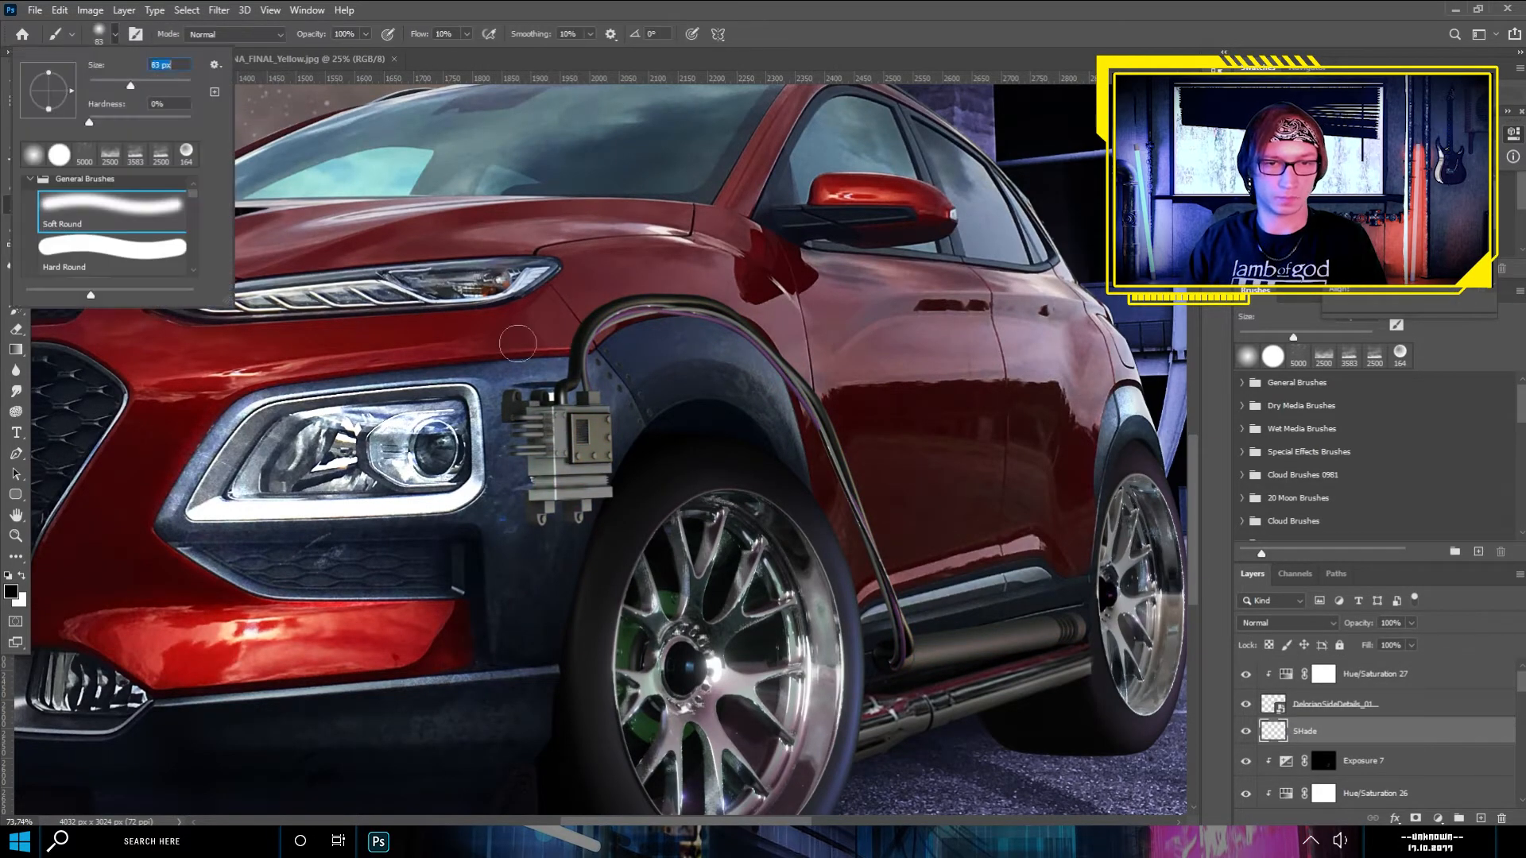
{"action": "left_click_drag", "start_coordinate": [519, 435], "coordinate": [526, 492]}
{"action": "scroll", "coordinate": [513, 422], "scroll_direction": "up", "scroll_amount": 13}
{"action": "left_click", "coordinate": [116, 35]}
{"action": "left_click_drag", "start_coordinate": [146, 84], "coordinate": [96, 83]}
{"action": "mouse_move", "coordinate": [470, 388]}
{"action": "left_mouse_down"}
{"action": "mouse_move", "coordinate": [473, 332]}
{"action": "mouse_move", "coordinate": [469, 422]}
{"action": "mouse_move", "coordinate": [510, 532]}
{"action": "left_mouse_up"}
{"action": "left_click_drag", "start_coordinate": [554, 689], "coordinate": [566, 779]}
{"action": "left_click_drag", "start_coordinate": [680, 701], "coordinate": [681, 755]}
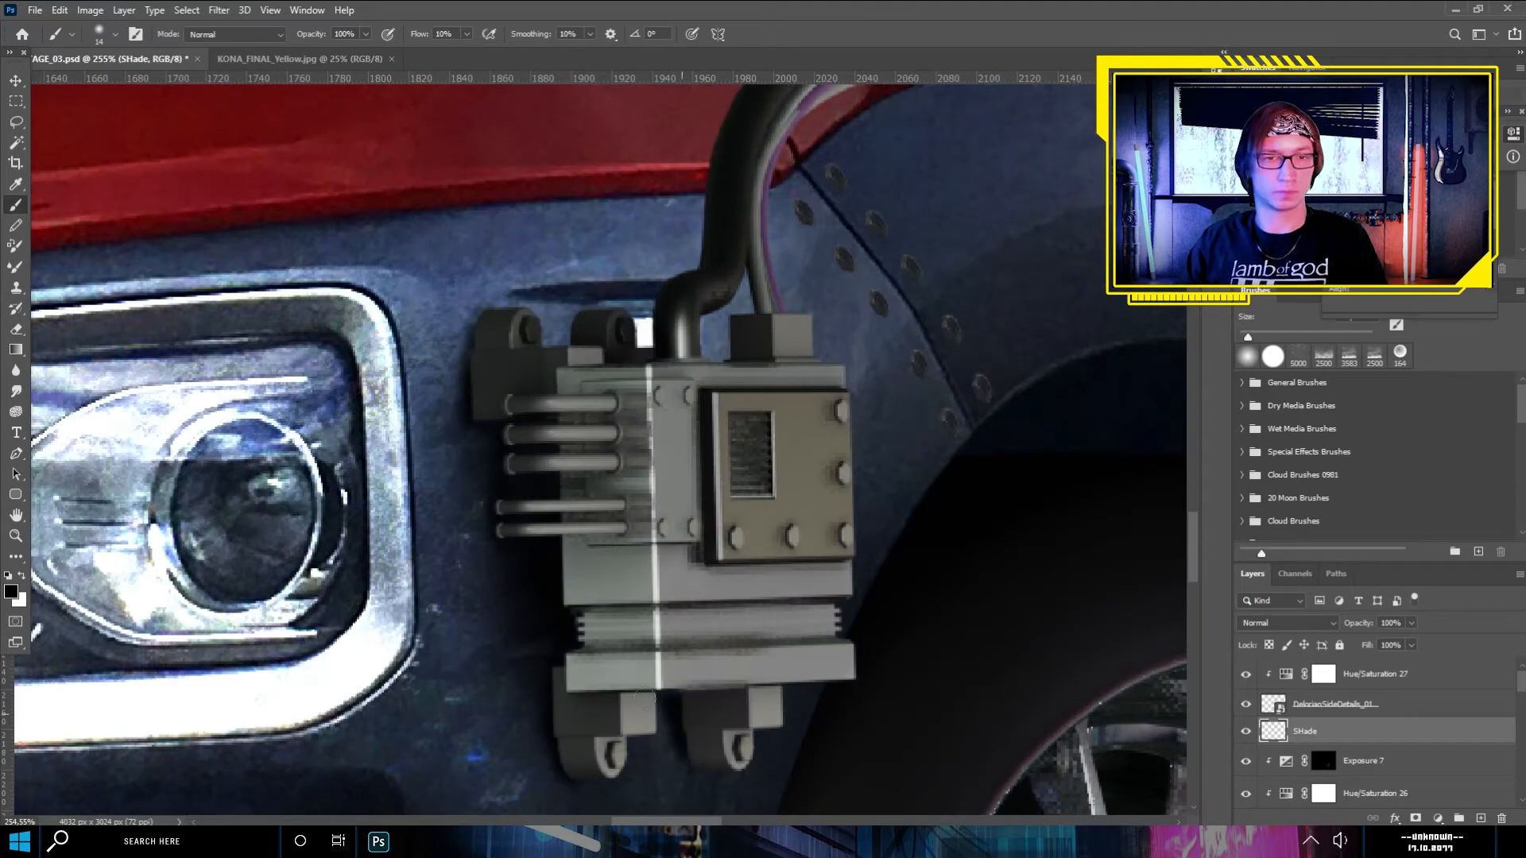
- Brush soft black shadows along the cable over the front fender with a 44 px brush
{"action": "scroll", "coordinate": [450, 470], "scroll_direction": "down", "scroll_amount": 9}
{"action": "left_click", "coordinate": [101, 34]}
{"action": "left_click_drag", "start_coordinate": [96, 83], "coordinate": [113, 85]}
{"action": "mouse_move", "coordinate": [493, 334]}
{"action": "left_mouse_down"}
{"action": "mouse_move", "coordinate": [718, 326]}
{"action": "mouse_move", "coordinate": [782, 428]}
{"action": "left_mouse_up"}
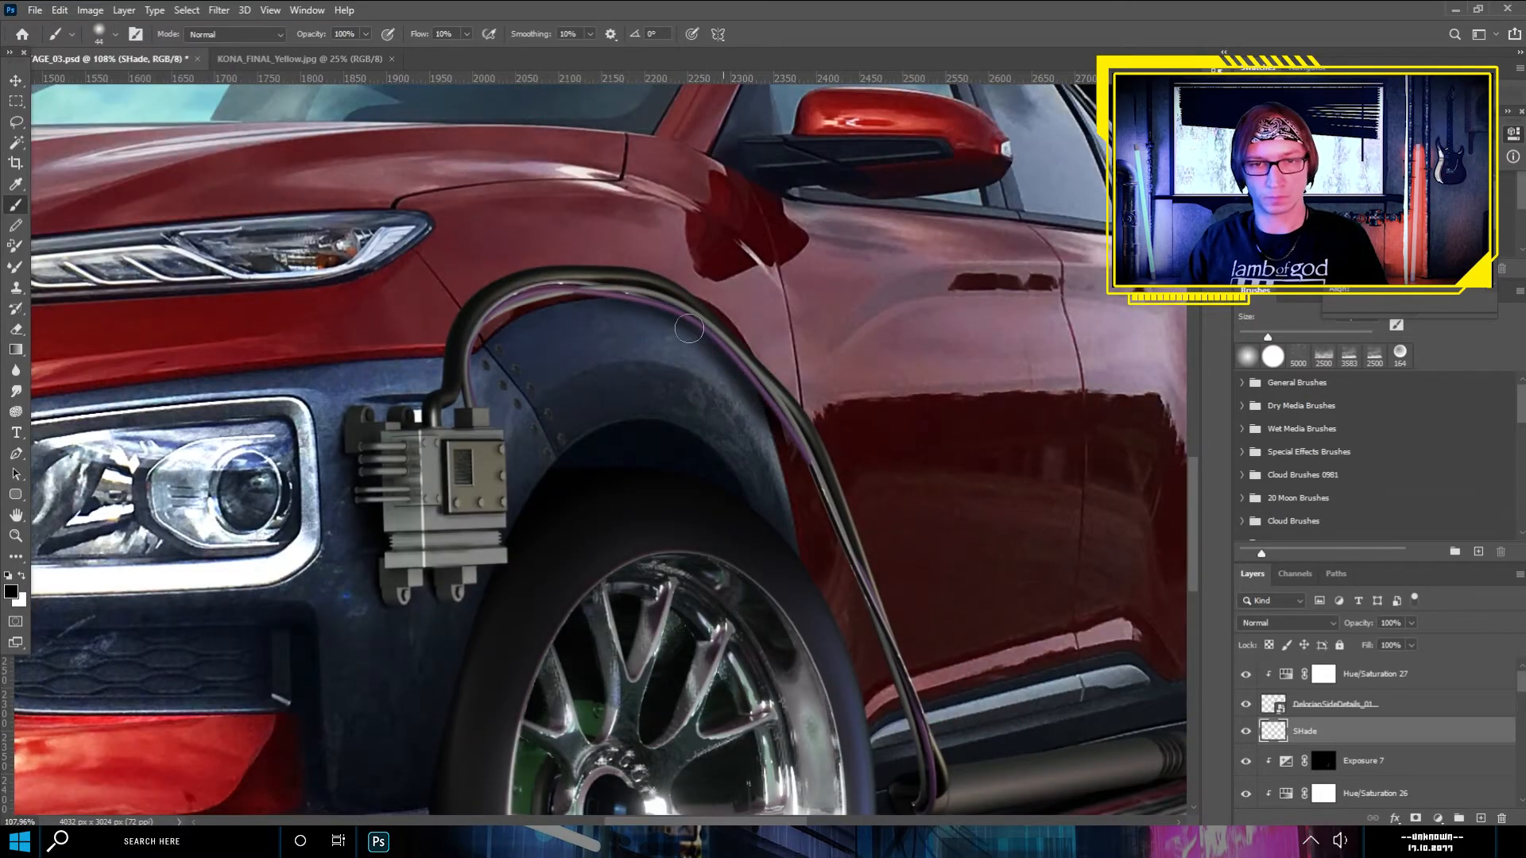
{"action": "scroll", "coordinate": [783, 427], "scroll_direction": "down", "scroll_amount": 5}
{"action": "scroll", "coordinate": [659, 397], "scroll_direction": "up", "scroll_amount": 6}
{"action": "mouse_move", "coordinate": [659, 292]}
{"action": "left_mouse_down"}
{"action": "mouse_move", "coordinate": [699, 232]}
{"action": "mouse_move", "coordinate": [763, 207]}
{"action": "left_mouse_up"}
{"action": "scroll", "coordinate": [630, 451], "scroll_direction": "down", "scroll_amount": 13}
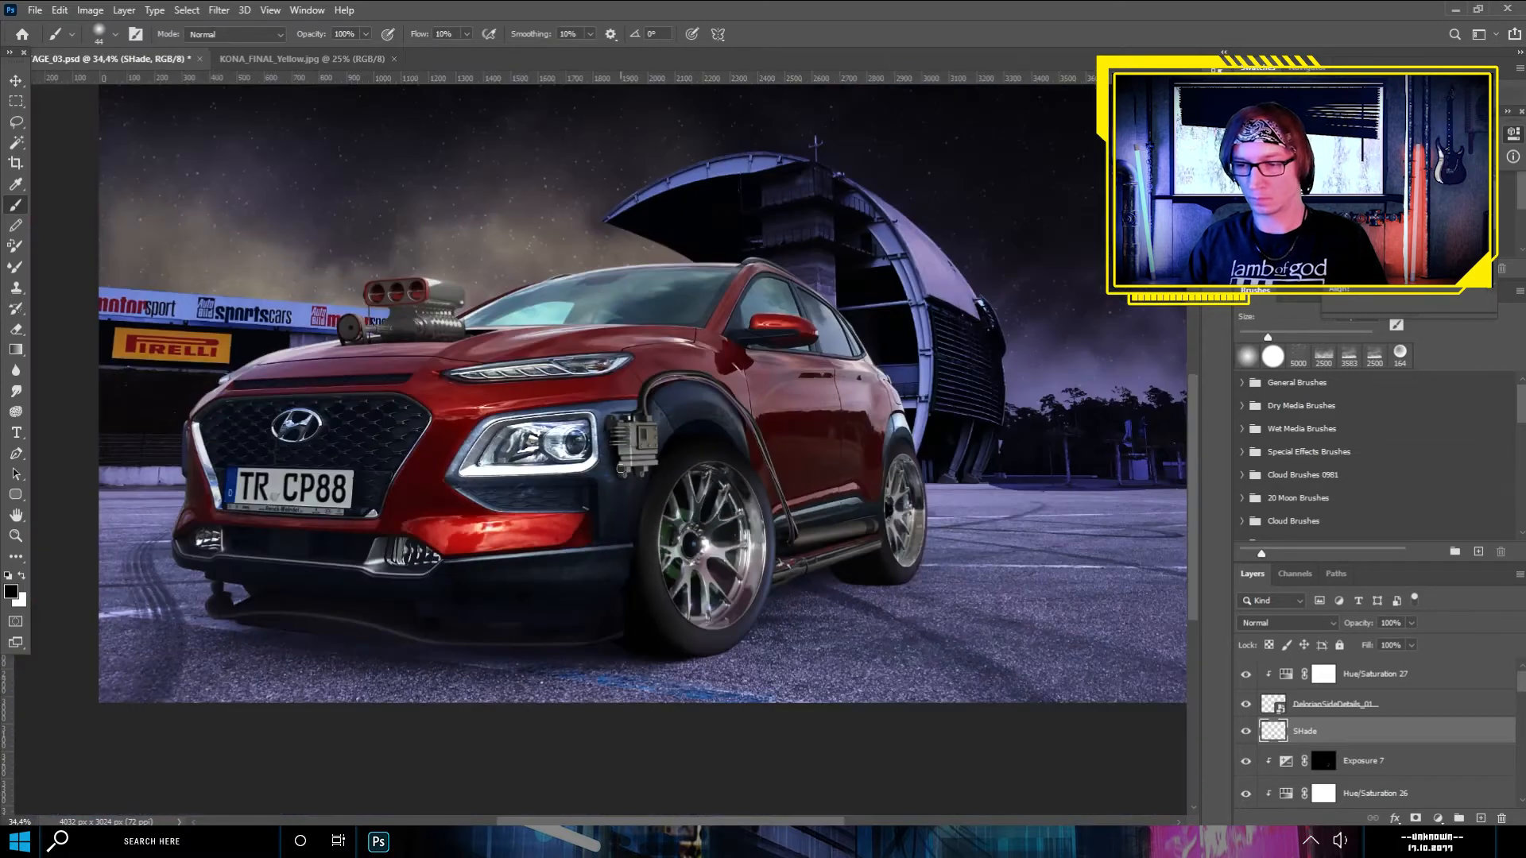
- Clip a darkening Exposure adjustment directly above DelorianSideDetails_01
{"action": "left_click", "coordinate": [1343, 705]}
{"action": "left_click", "coordinate": [1438, 819]}
{"action": "left_click", "coordinate": [1448, 635]}
{"action": "left_click_drag", "start_coordinate": [1410, 195], "coordinate": [1400, 195]}
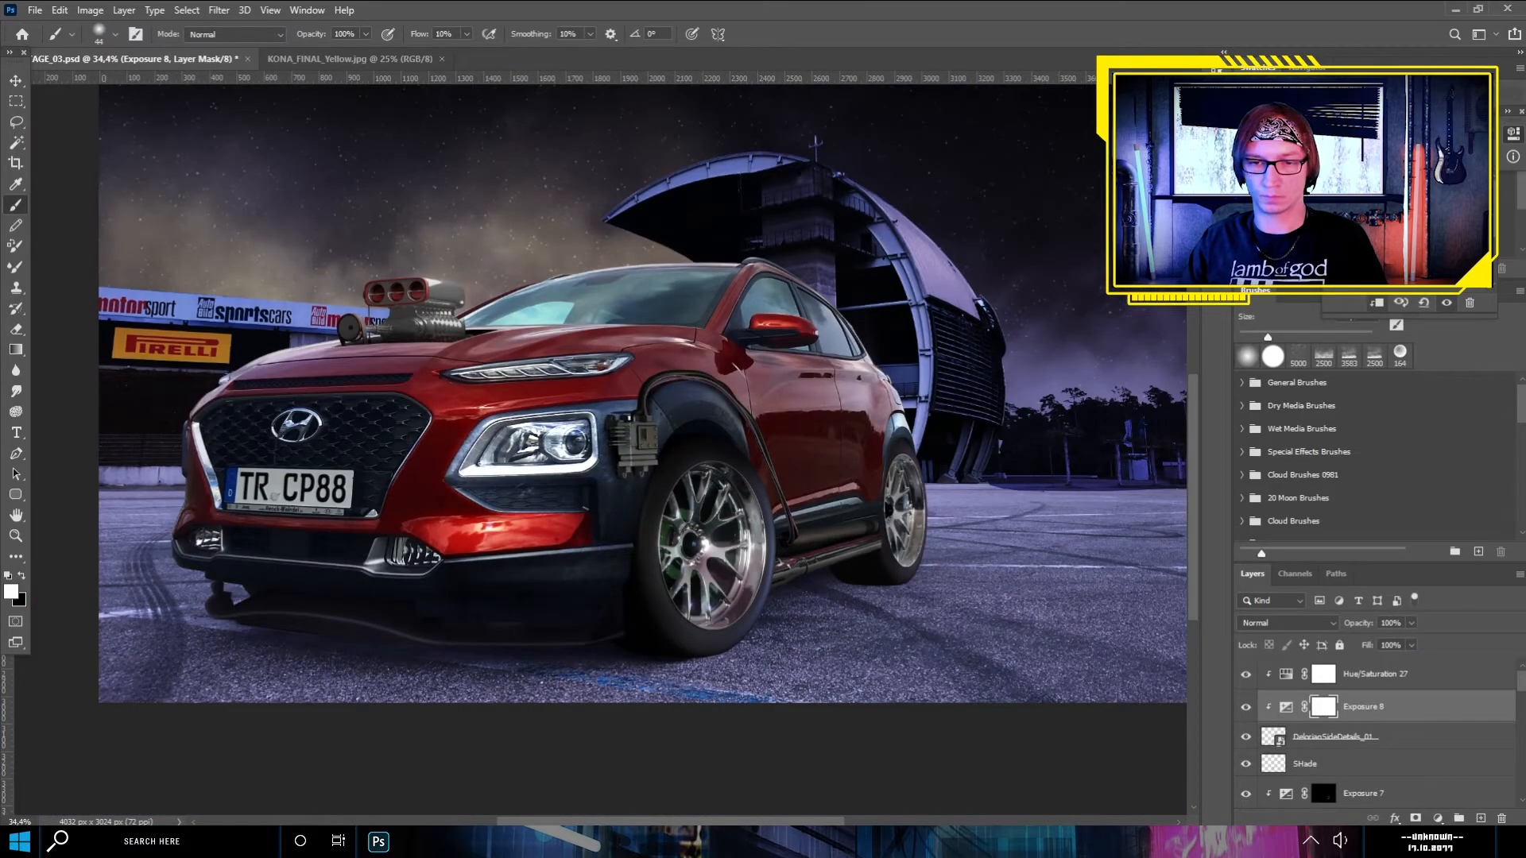
{"action": "left_click", "coordinate": [1513, 134]}
- Add a layer mask to DelorianSideDetails_01 and paint black on it with a hard round brush to hide unwanted parts
{"action": "scroll", "coordinate": [827, 549], "scroll_direction": "up", "scroll_amount": 10}
{"action": "left_click", "coordinate": [1343, 737]}
{"action": "left_click", "coordinate": [1416, 819]}
{"action": "left_click", "coordinate": [21, 576]}
{"action": "left_click", "coordinate": [101, 34]}
{"action": "left_click", "coordinate": [119, 245]}
{"action": "mouse_move", "coordinate": [960, 491]}
{"action": "left_mouse_down"}
{"action": "mouse_move", "coordinate": [796, 507]}
{"action": "mouse_move", "coordinate": [770, 532]}
{"action": "left_mouse_up"}
{"action": "scroll", "coordinate": [770, 532], "scroll_direction": "down", "scroll_amount": 14}
- Place Electrics_front_01.png from the RENDER folder above Hue/Saturation 27
{"action": "left_click", "coordinate": [1425, 677]}
{"action": "key", "text": "alt+Tab"}
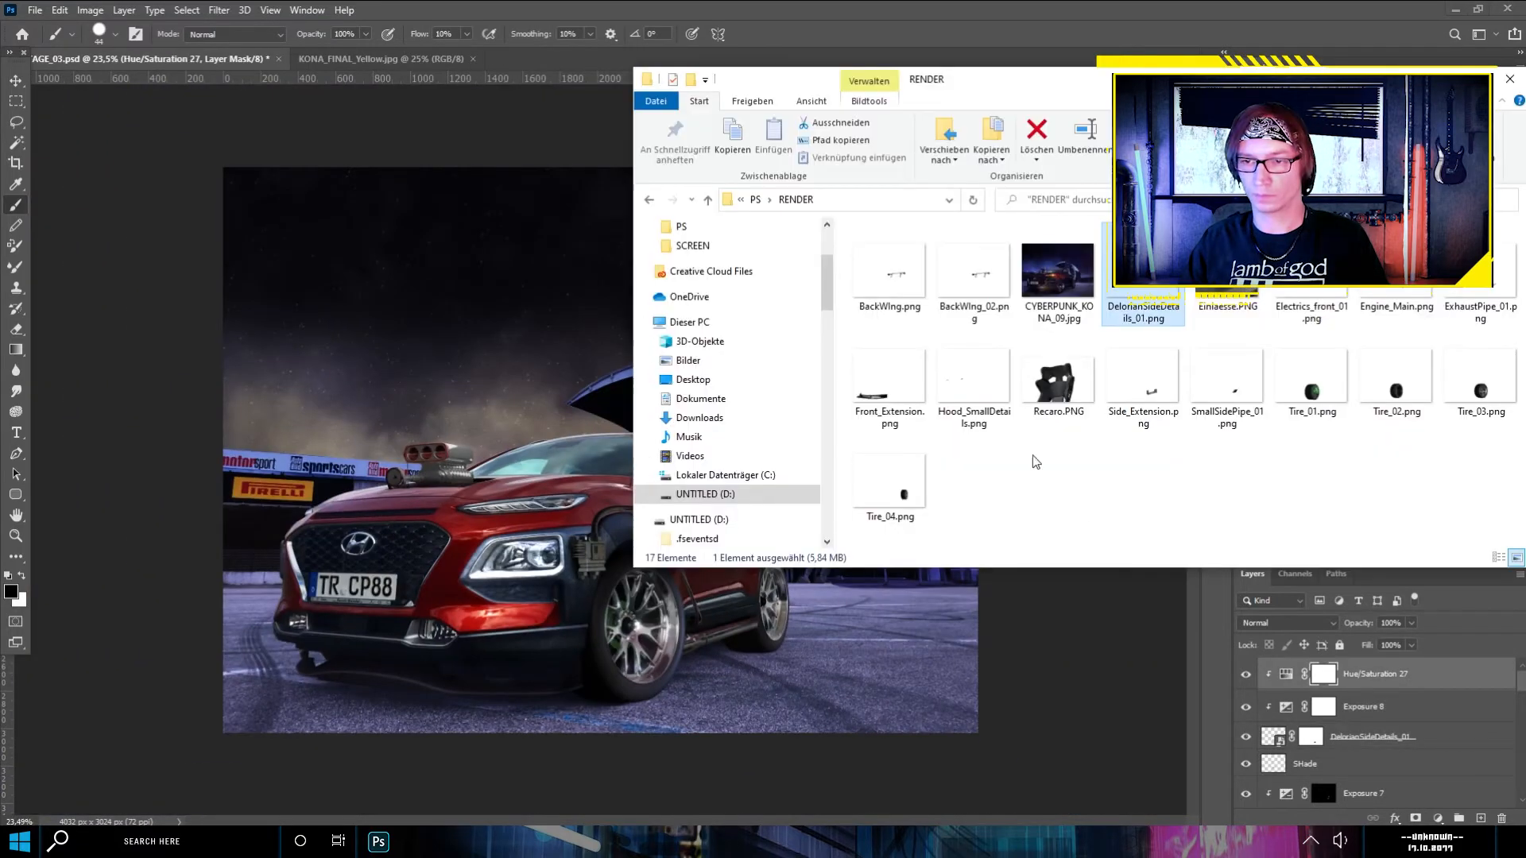
{"action": "left_click_drag", "start_coordinate": [1311, 307], "coordinate": [660, 593]}
{"action": "scroll", "coordinate": [548, 556], "scroll_direction": "up", "scroll_amount": 5}
{"action": "key", "text": "Return"}
{"action": "scroll", "coordinate": [493, 636], "scroll_direction": "up", "scroll_amount": 8}
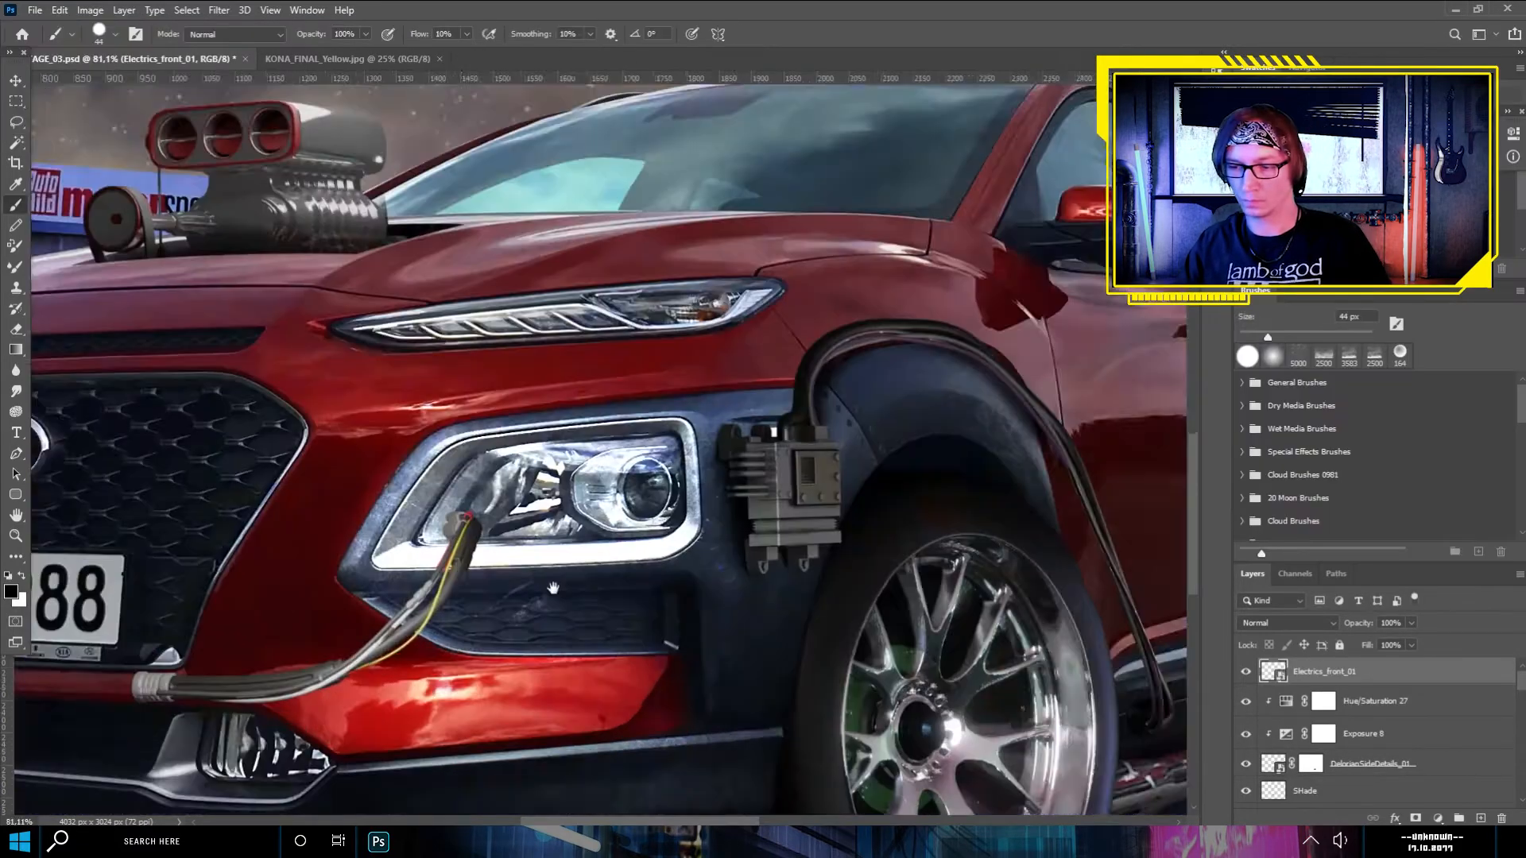
- Clip a darkening Exposure adjustment to Electrics_front_01
{"action": "left_click_drag", "start_coordinate": [541, 592], "coordinate": [744, 481]}
{"action": "left_click", "coordinate": [1438, 819]}
{"action": "left_click", "coordinate": [1433, 627]}
{"action": "left_click", "coordinate": [1377, 303]}
{"action": "left_click_drag", "start_coordinate": [1410, 187], "coordinate": [1428, 237]}
- Brush softly on the new Exposure adjustment's mask to adjust the darkening of the front cable
{"action": "left_click", "coordinate": [1323, 674]}
{"action": "left_click", "coordinate": [21, 576]}
{"action": "left_click", "coordinate": [115, 34]}
{"action": "double_click", "coordinate": [64, 136]}
{"action": "left_click", "coordinate": [21, 576]}
{"action": "mouse_move", "coordinate": [350, 561]}
{"action": "left_mouse_down"}
{"action": "mouse_move", "coordinate": [530, 559]}
{"action": "mouse_move", "coordinate": [624, 489]}
{"action": "mouse_move", "coordinate": [356, 569]}
{"action": "left_mouse_up"}
{"action": "scroll", "coordinate": [569, 512], "scroll_direction": "down", "scroll_amount": 6}
- Add a layer named Shade beneath Electrics_front_01 for the front cable's shadow
{"action": "left_click", "coordinate": [1326, 705]}
{"action": "left_click", "coordinate": [1481, 819]}
{"action": "left_click_drag", "start_coordinate": [1322, 708], "coordinate": [1312, 744]}
{"action": "double_click", "coordinate": [1306, 732]}
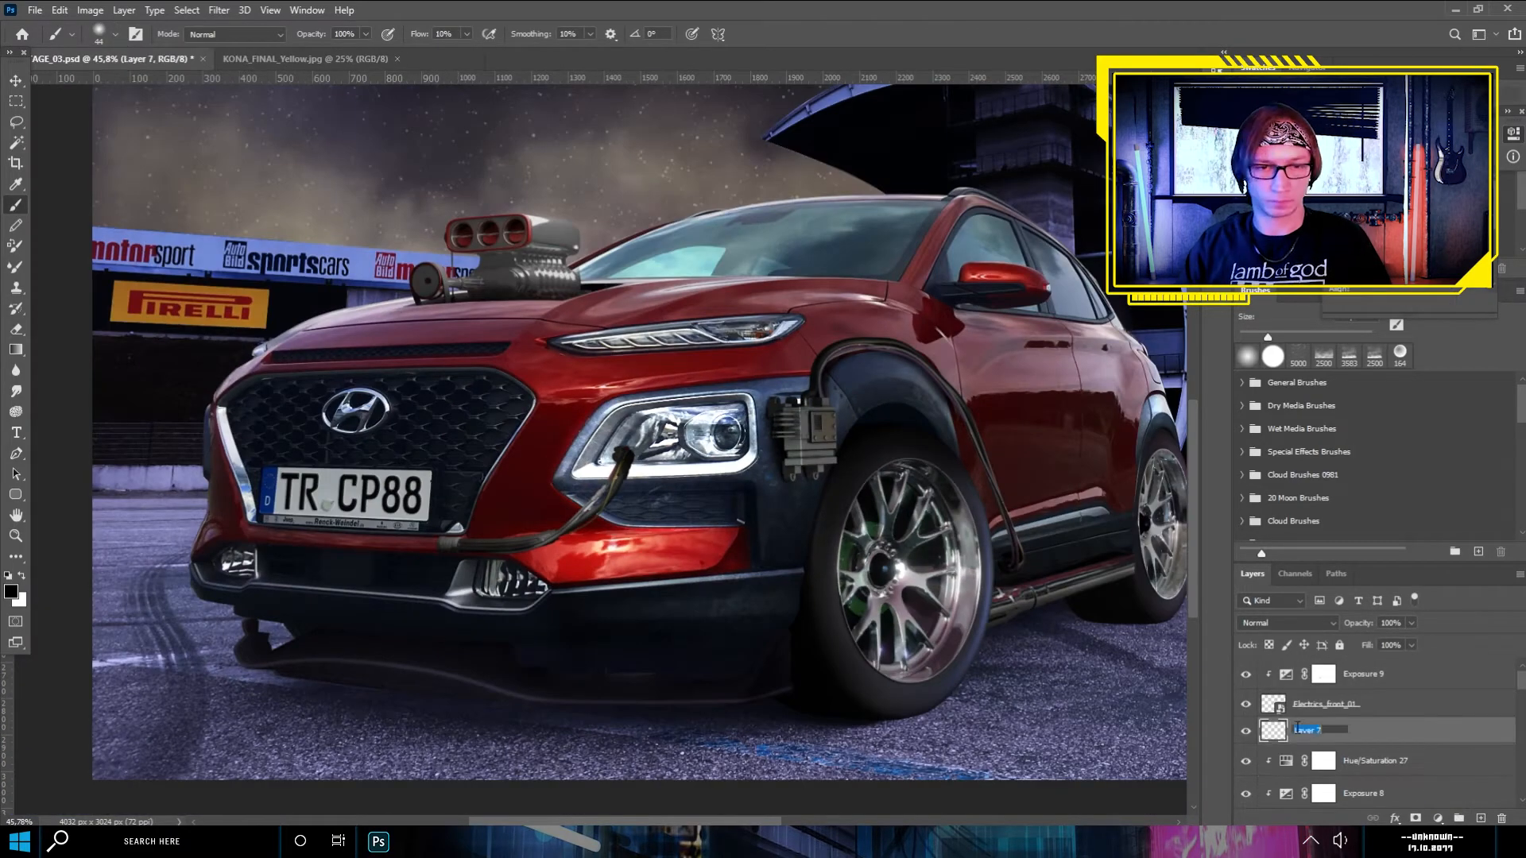
{"action": "type", "text": "Shade"}
{"action": "key", "text": "Return"}
{"action": "scroll", "coordinate": [486, 545], "scroll_direction": "up", "scroll_amount": 6}
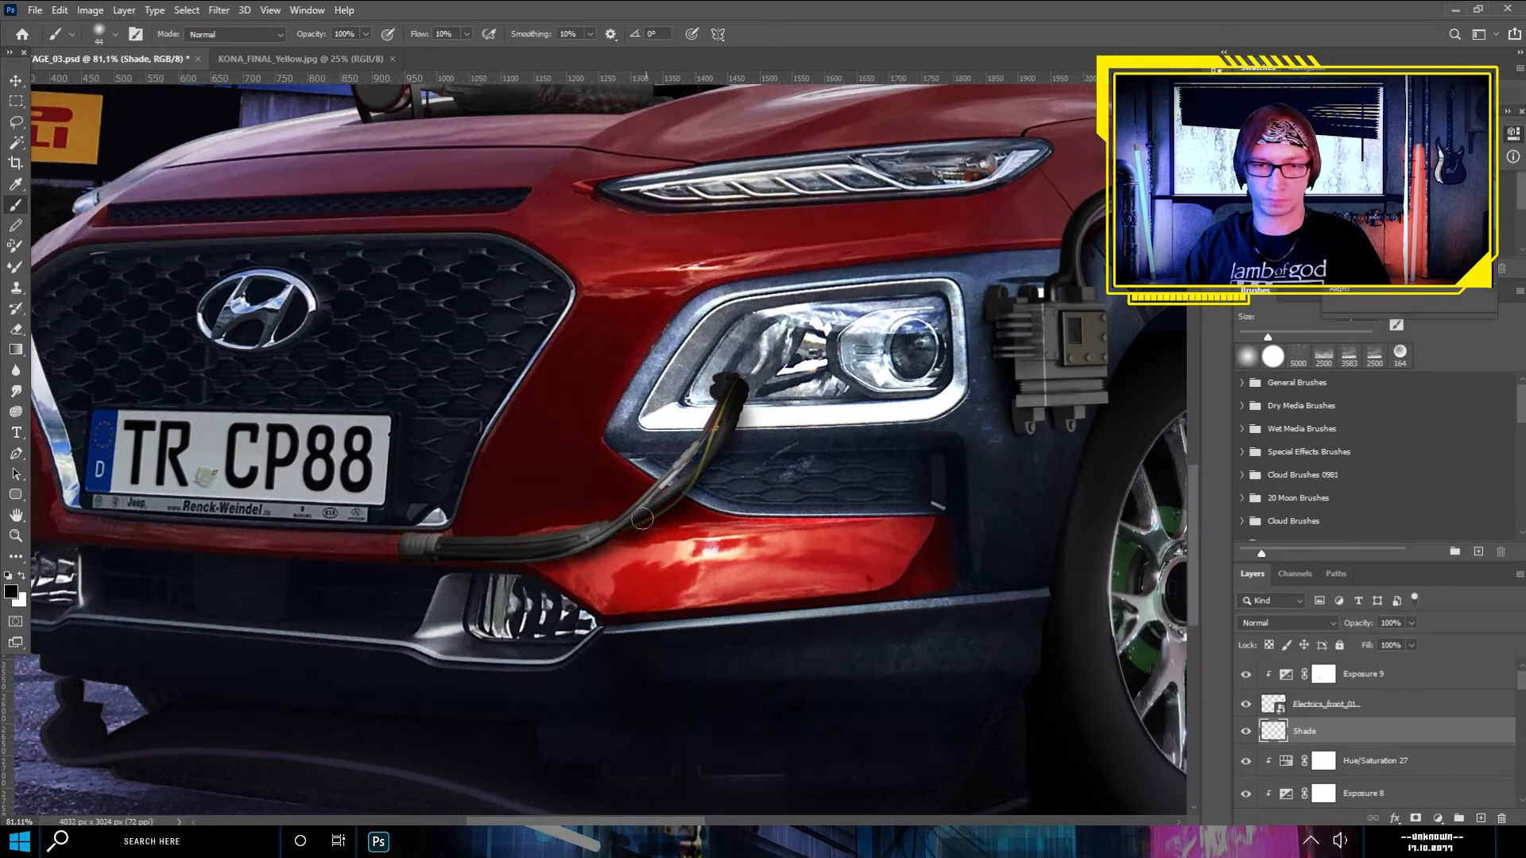
{"action": "scroll", "coordinate": [548, 548], "scroll_direction": "down", "scroll_amount": 4}
{"action": "left_click", "coordinate": [1319, 705]}
{"action": "left_click", "coordinate": [1437, 819]}
{"action": "left_click", "coordinate": [1459, 605]}
{"action": "key", "text": "ctrl+z"}
- Add a clipped Hue/Saturation adjustment directly above Electrics_front_01 to mute the cable's colors
{"action": "left_click", "coordinate": [1351, 707]}
{"action": "left_click", "coordinate": [1437, 819]}
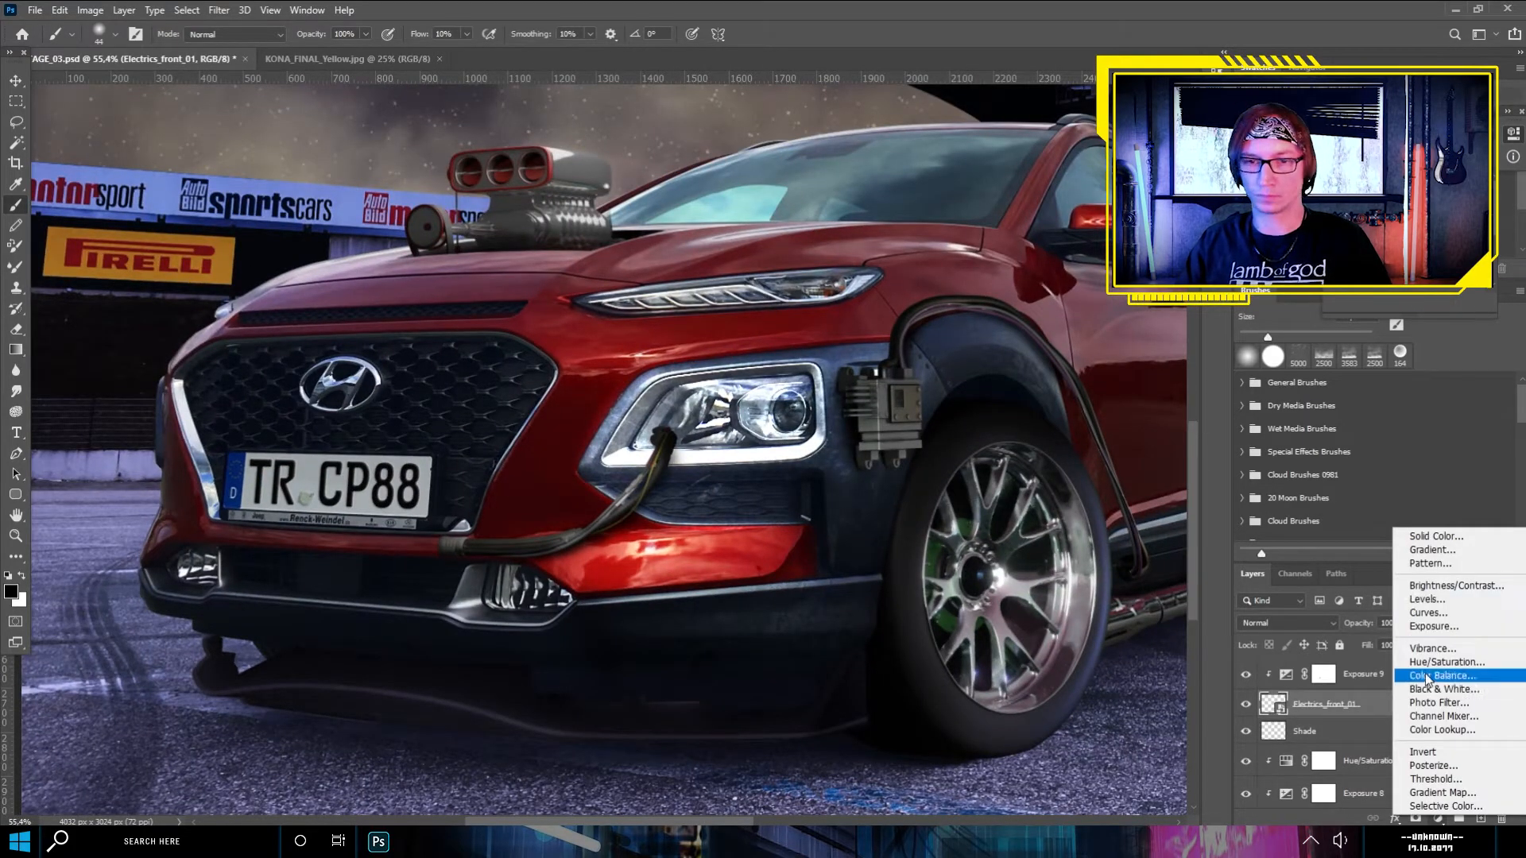
{"action": "left_click", "coordinate": [1440, 663]}
{"action": "scroll", "coordinate": [610, 449], "scroll_direction": "down", "scroll_amount": 1}
{"action": "key", "text": "m"}
{"action": "scroll", "coordinate": [651, 416], "scroll_direction": "down", "scroll_amount": 6}
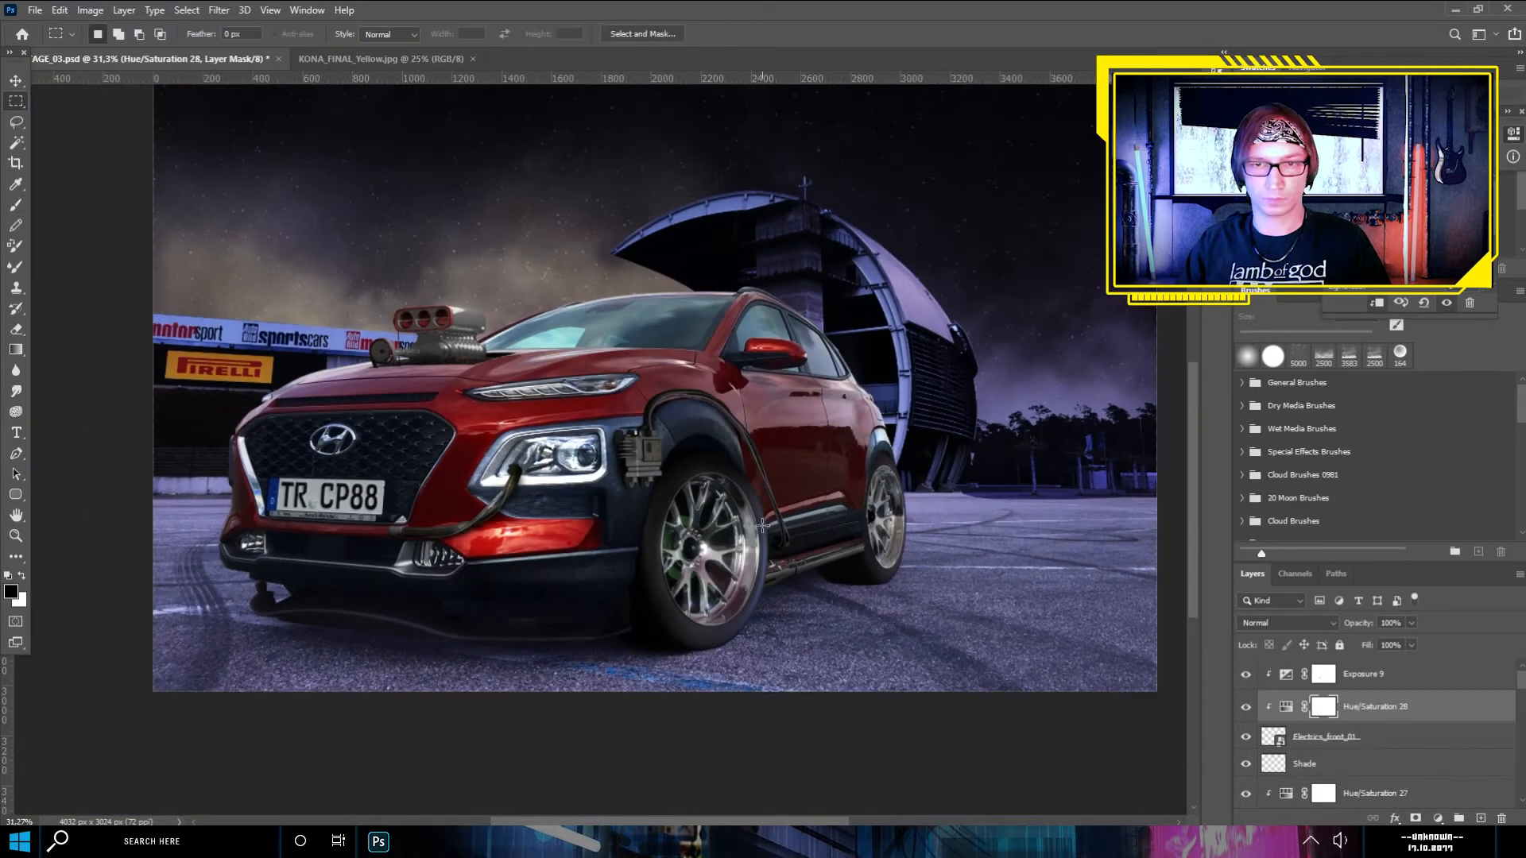
- Place BackWing_02 from the RENDER folder above Exposure 9 and confirm its transform
{"action": "left_click", "coordinate": [501, 840]}
{"action": "left_click", "coordinate": [960, 268]}
{"action": "left_click", "coordinate": [1363, 674]}
{"action": "key", "text": "Return"}
{"action": "scroll", "coordinate": [574, 429], "scroll_direction": "down", "scroll_amount": 7}
{"action": "key", "text": "ctrl+t"}
{"action": "key", "text": "Return"}
{"action": "key", "text": "v"}
- Trace a Pen path along the car's rear window edge and out around the visible end of BackWing_02
{"action": "scroll", "coordinate": [759, 489], "scroll_direction": "up", "scroll_amount": 17}
{"action": "left_click", "coordinate": [16, 433]}
{"action": "scroll", "coordinate": [580, 468], "scroll_direction": "up", "scroll_amount": 6}
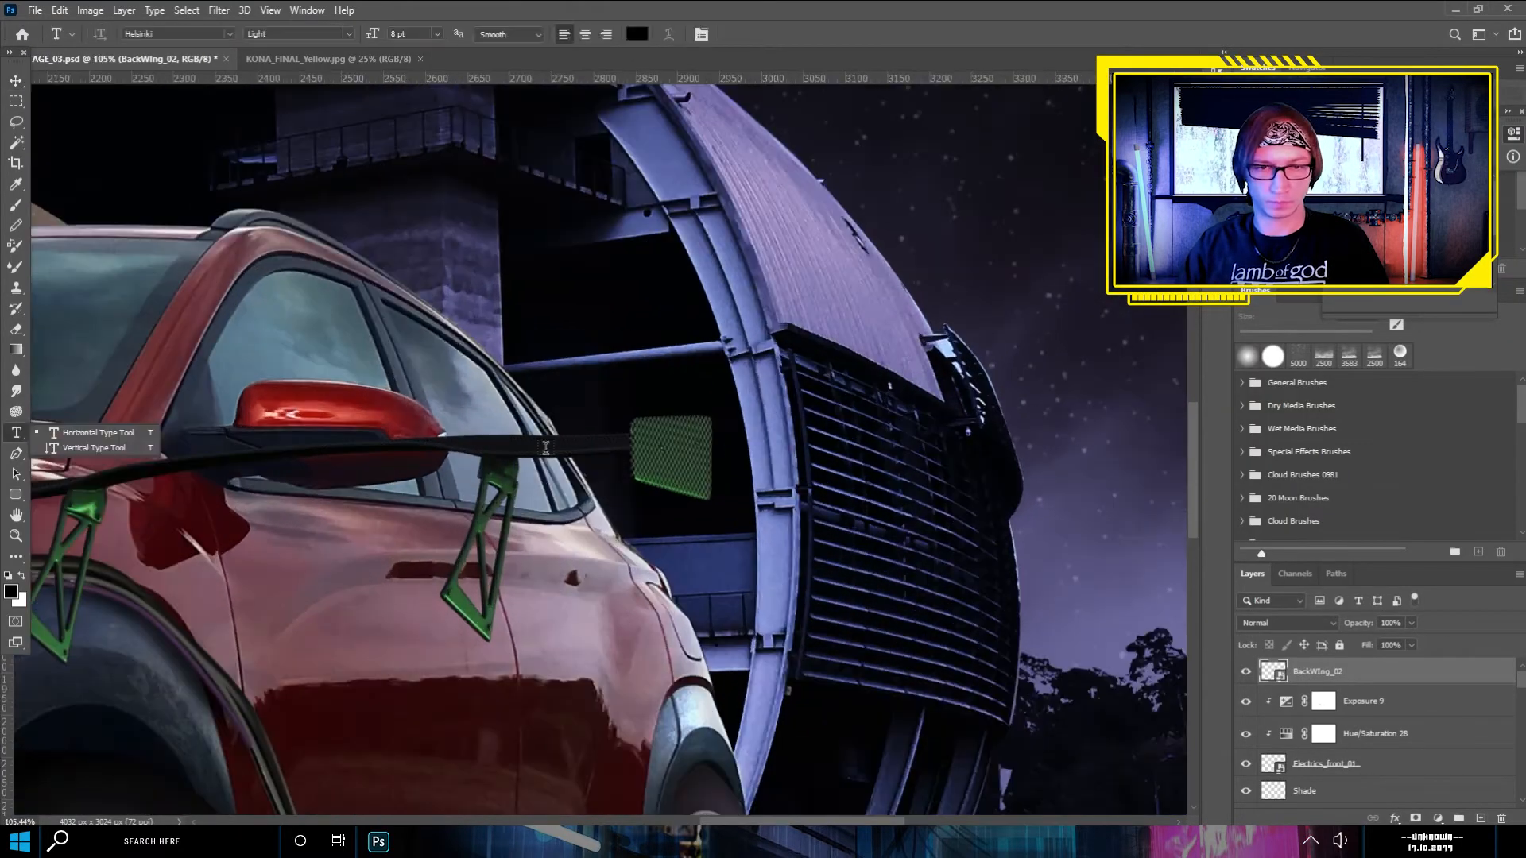
{"action": "left_click", "coordinate": [16, 454]}
{"action": "left_click", "coordinate": [563, 398]}
{"action": "left_click", "coordinate": [604, 469]}
{"action": "left_click", "coordinate": [705, 523]}
{"action": "left_click", "coordinate": [879, 517]}
{"action": "key", "text": "Return"}
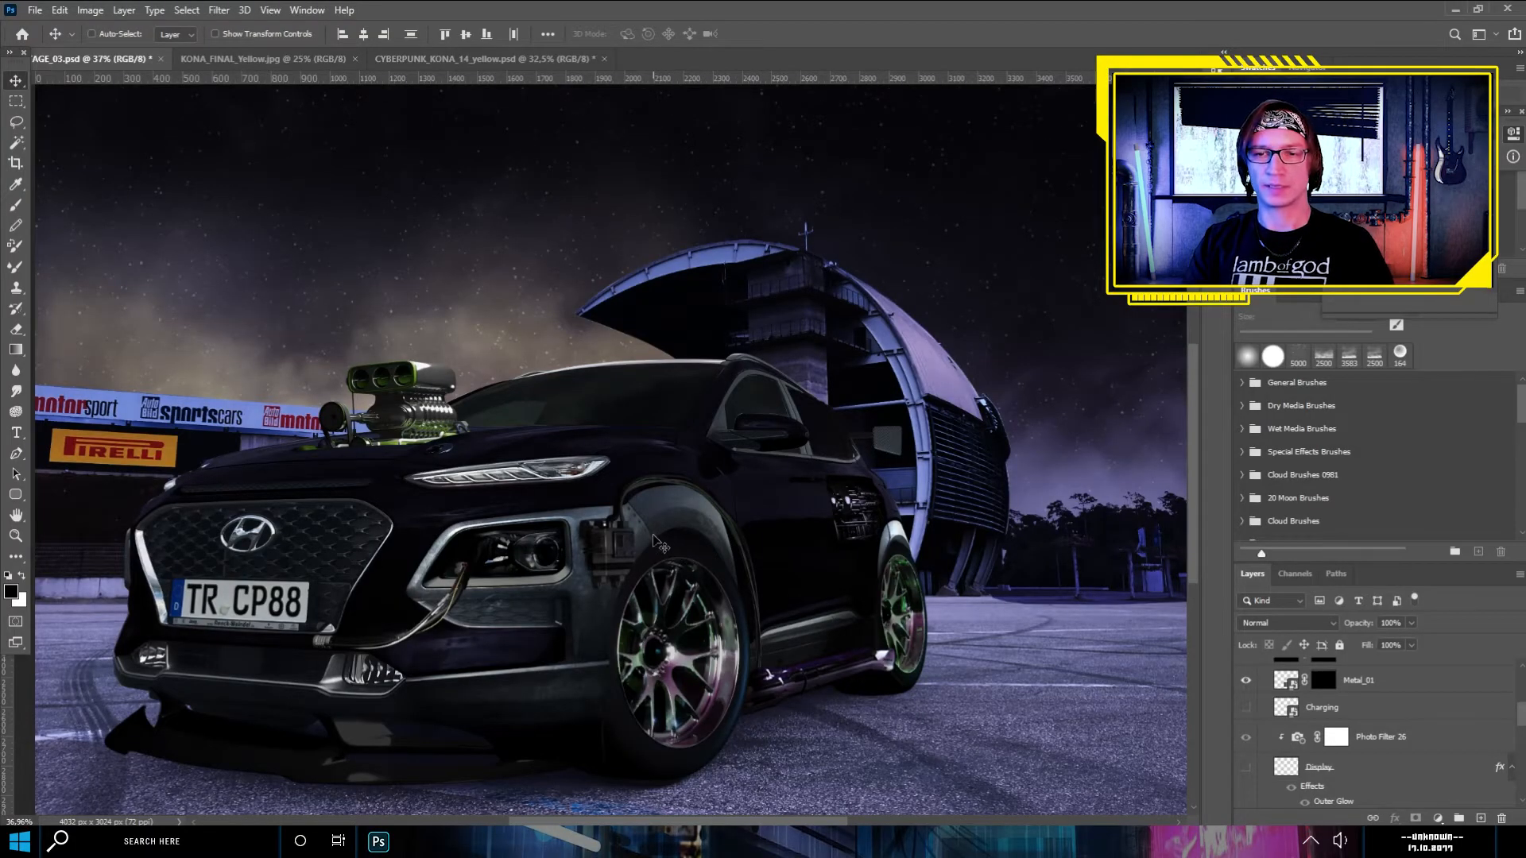
- Inspect the composited car from the front bumper and engine blower to the side panel and rear wheel
{"action": "scroll", "coordinate": [617, 551], "scroll_direction": "up", "scroll_amount": 3}
{"action": "left_click_drag", "start_coordinate": [513, 494], "coordinate": [703, 486]}
{"action": "left_click_drag", "start_coordinate": [712, 399], "coordinate": [692, 417]}
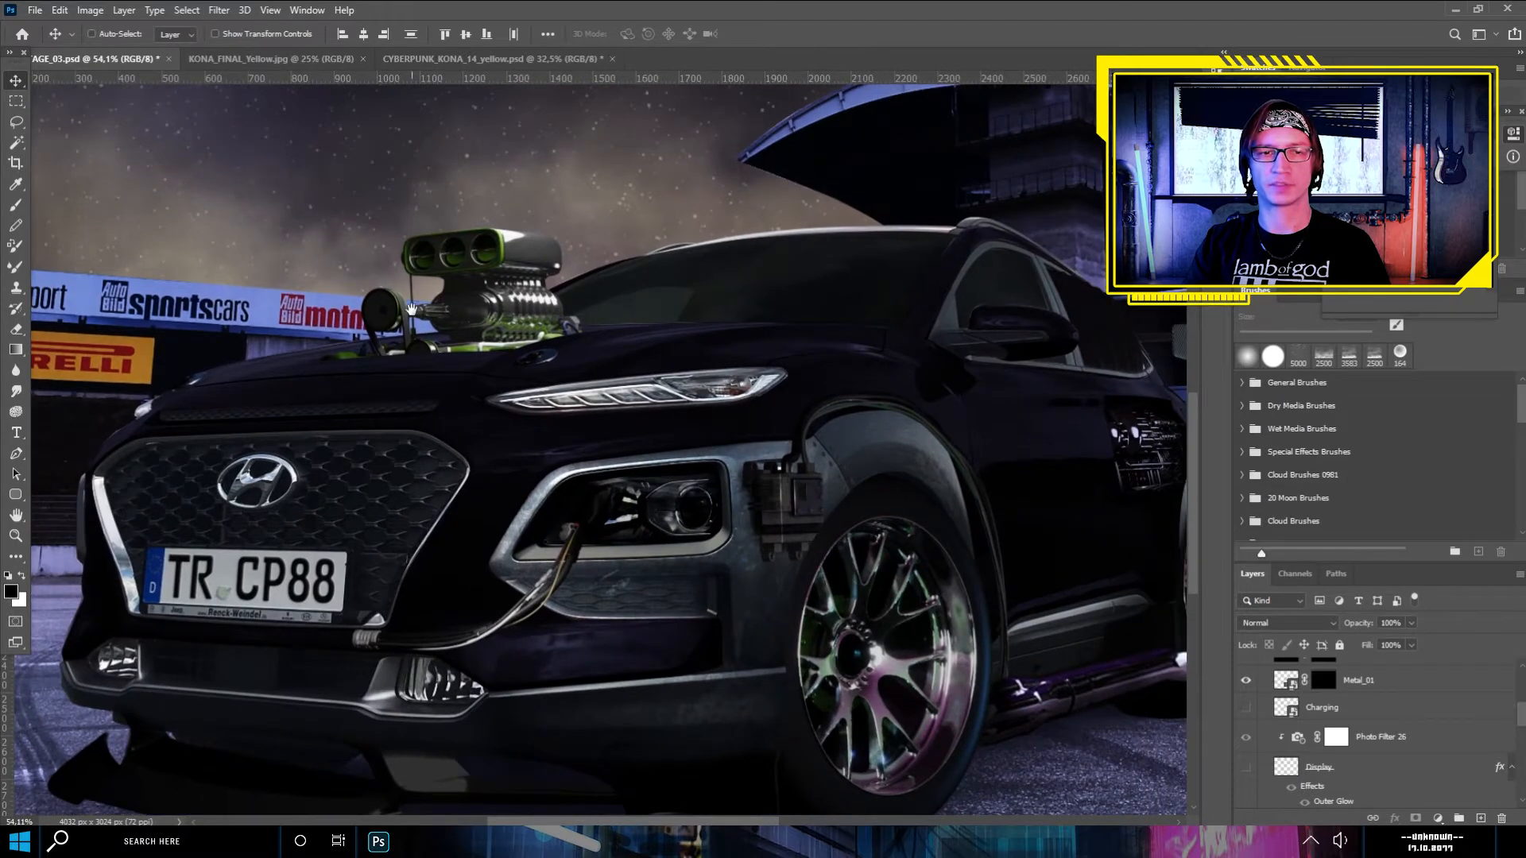
{"action": "left_click_drag", "start_coordinate": [725, 416], "coordinate": [601, 441]}
{"action": "left_click_drag", "start_coordinate": [808, 415], "coordinate": [729, 425]}
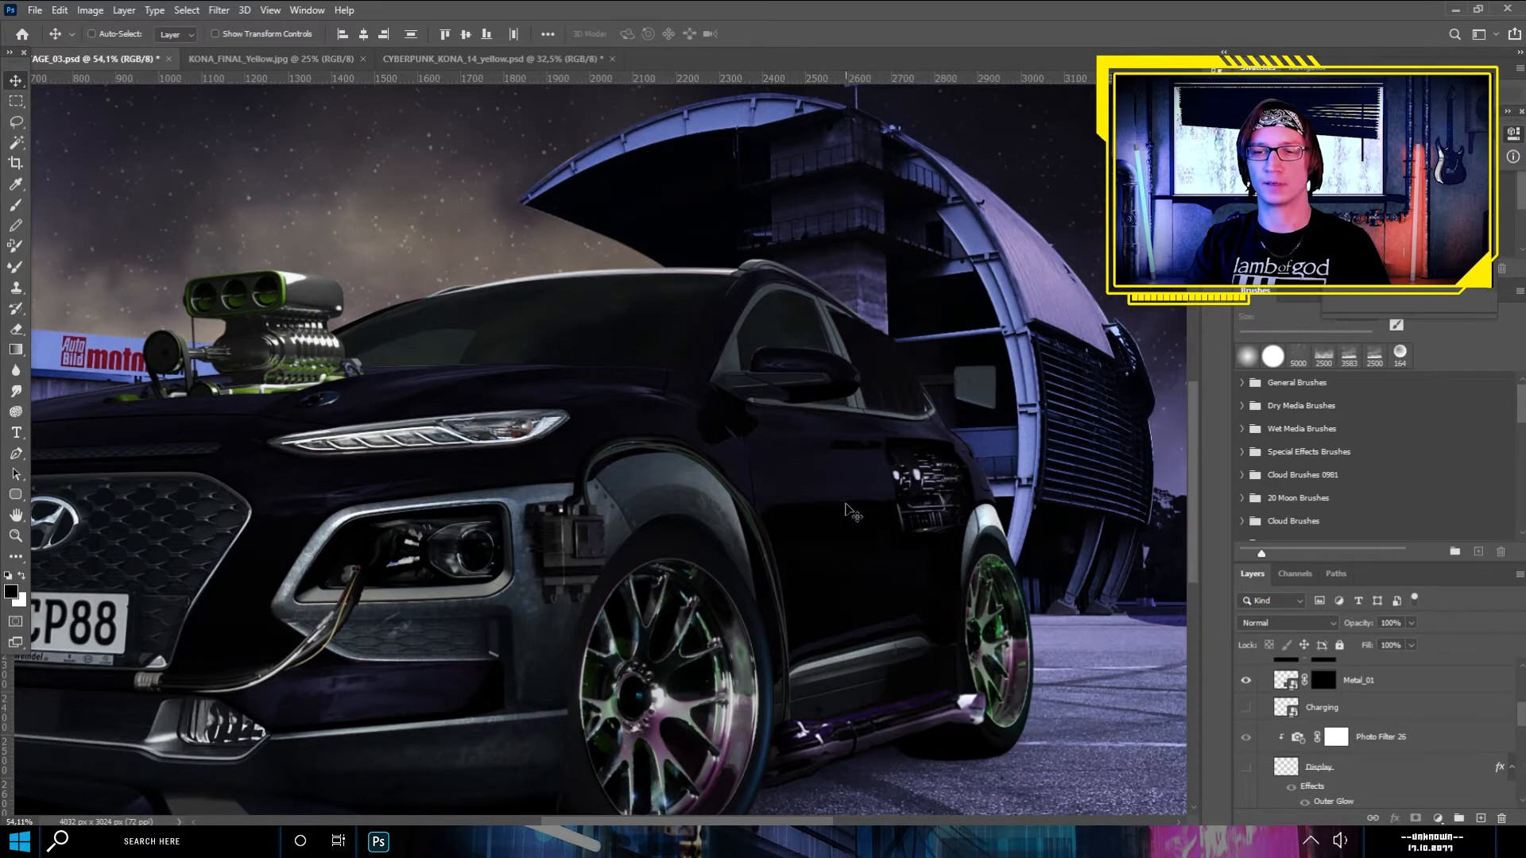
{"action": "left_click_drag", "start_coordinate": [653, 491], "coordinate": [830, 416]}
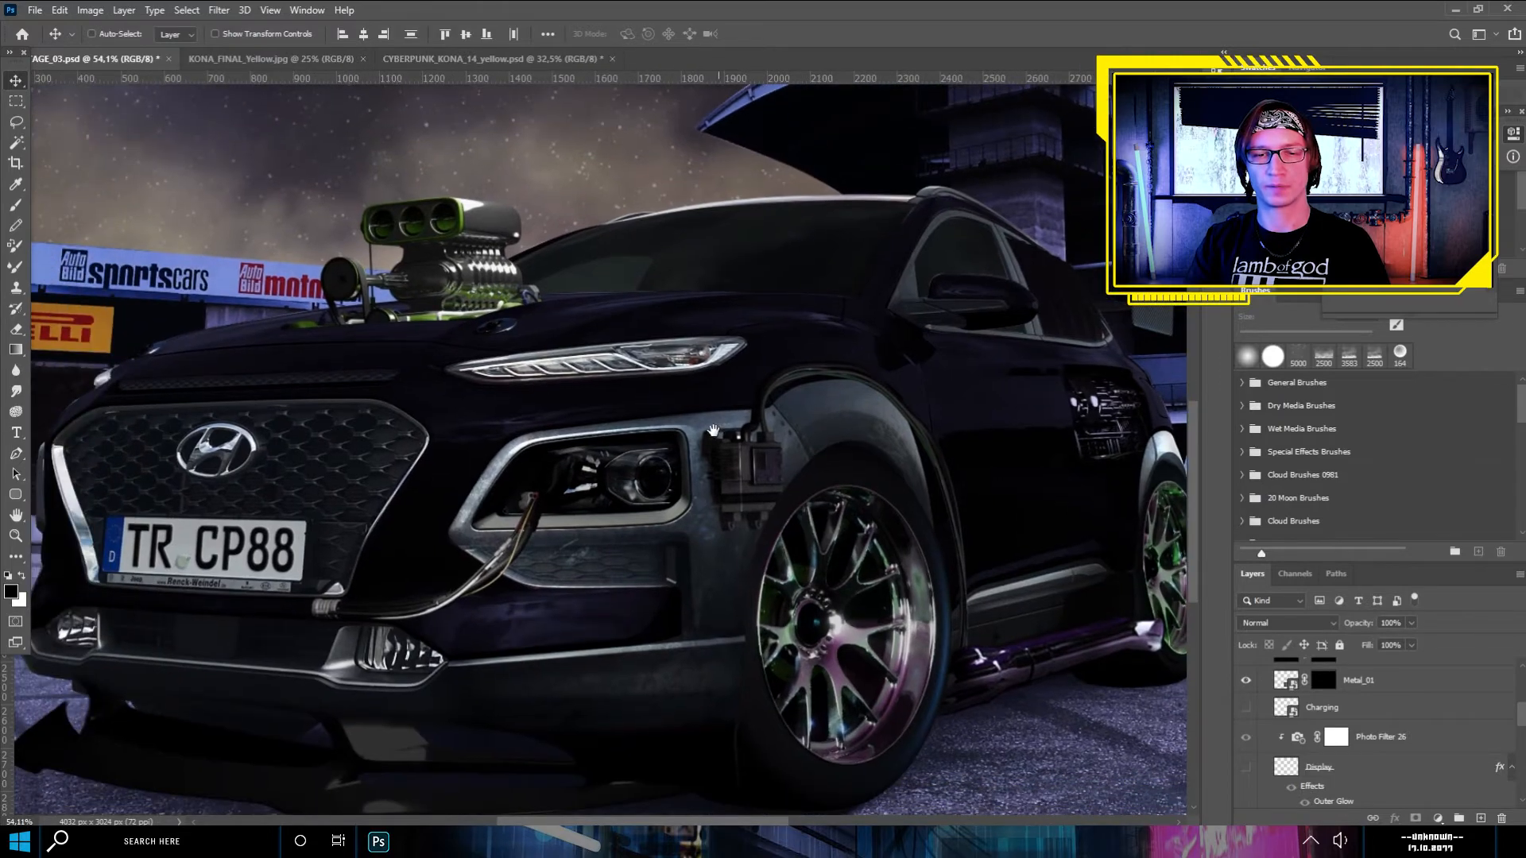
{"action": "scroll", "coordinate": [712, 430], "scroll_direction": "down", "scroll_amount": 3}
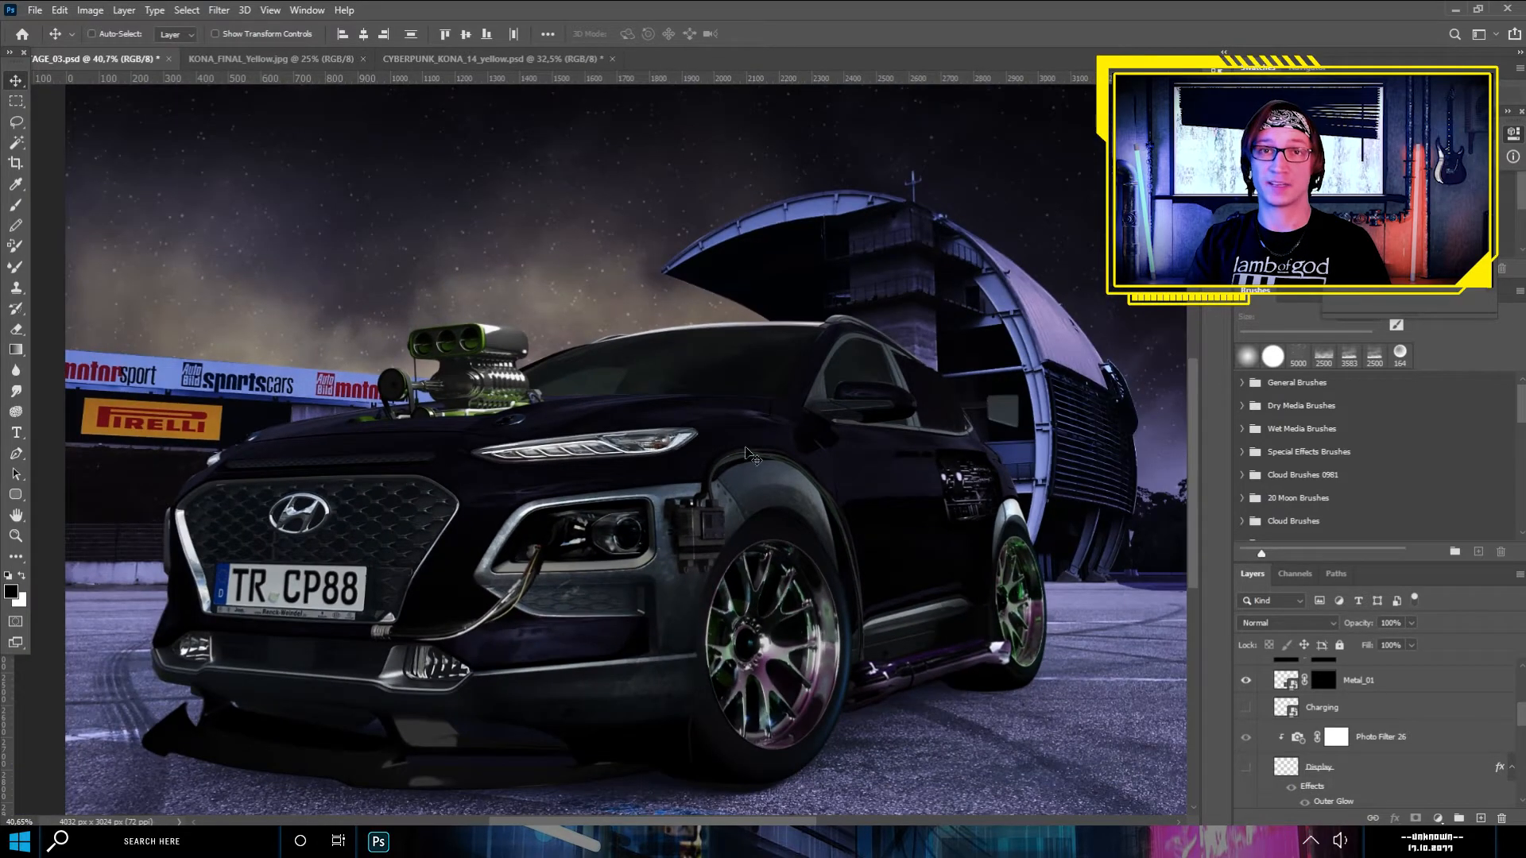
{"action": "scroll", "coordinate": [839, 516], "scroll_direction": "down", "scroll_amount": 2}
{"action": "scroll", "coordinate": [855, 521], "scroll_direction": "up", "scroll_amount": 2}
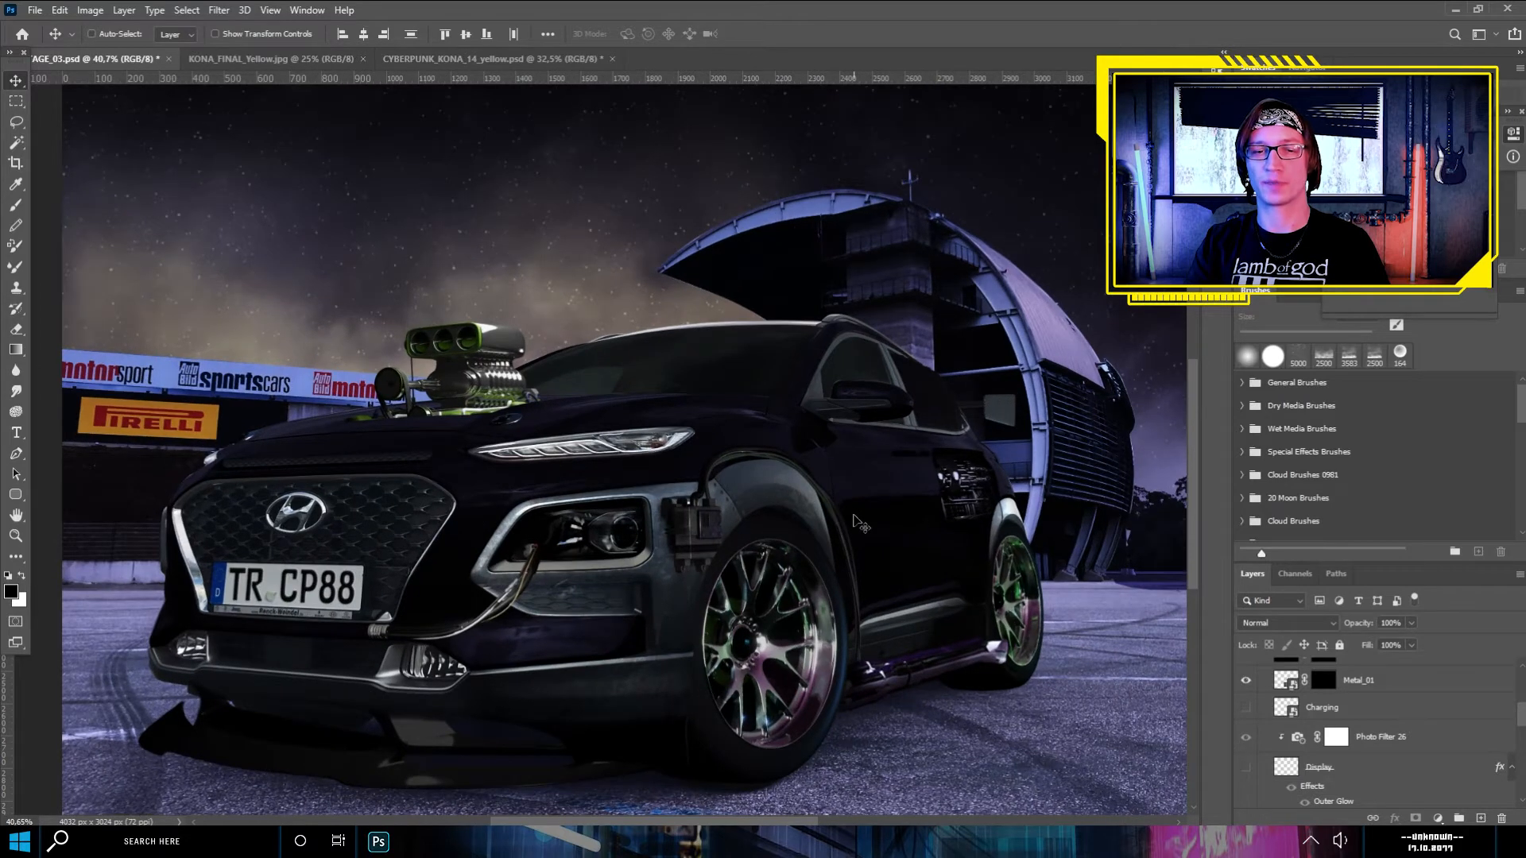
{"action": "scroll", "coordinate": [861, 525], "scroll_direction": "down", "scroll_amount": 1}
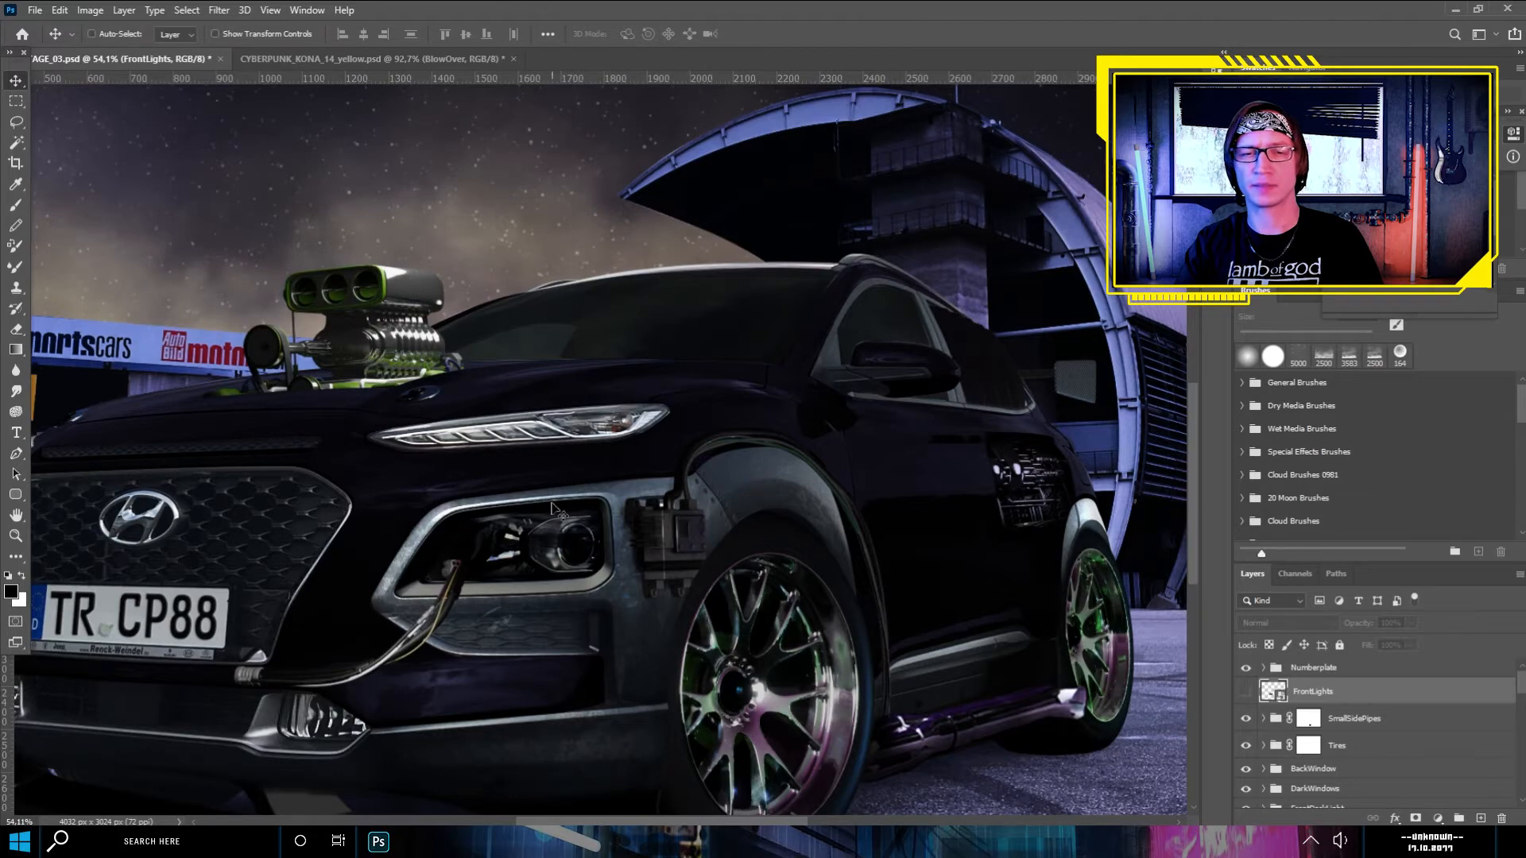
- Make the FrontLights layer visible over the car's lower headlight
{"action": "scroll", "coordinate": [562, 595], "scroll_direction": "up", "scroll_amount": 2}
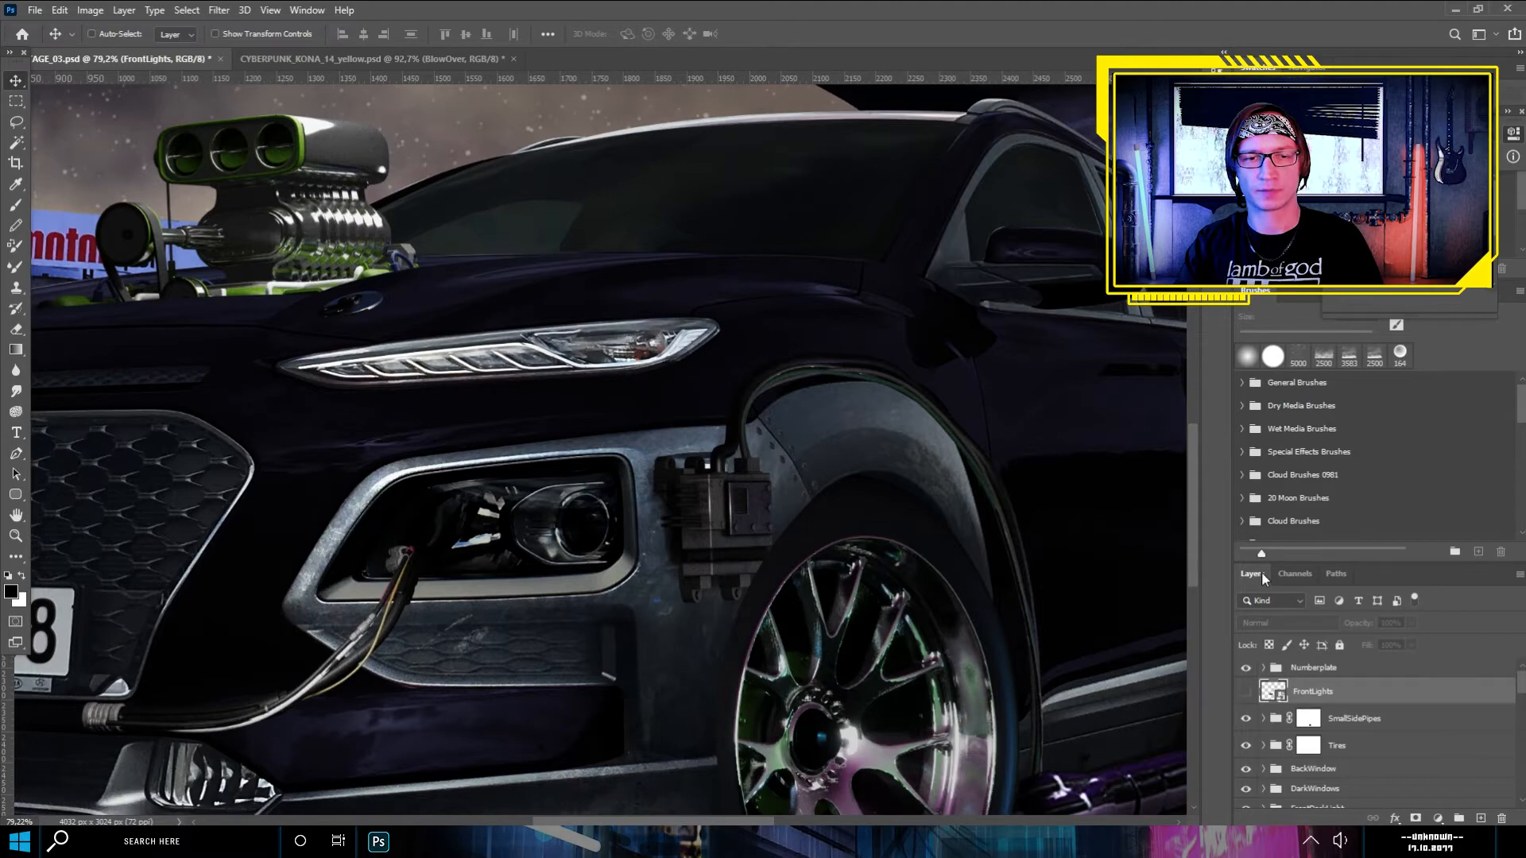
{"action": "left_click", "coordinate": [1247, 693]}
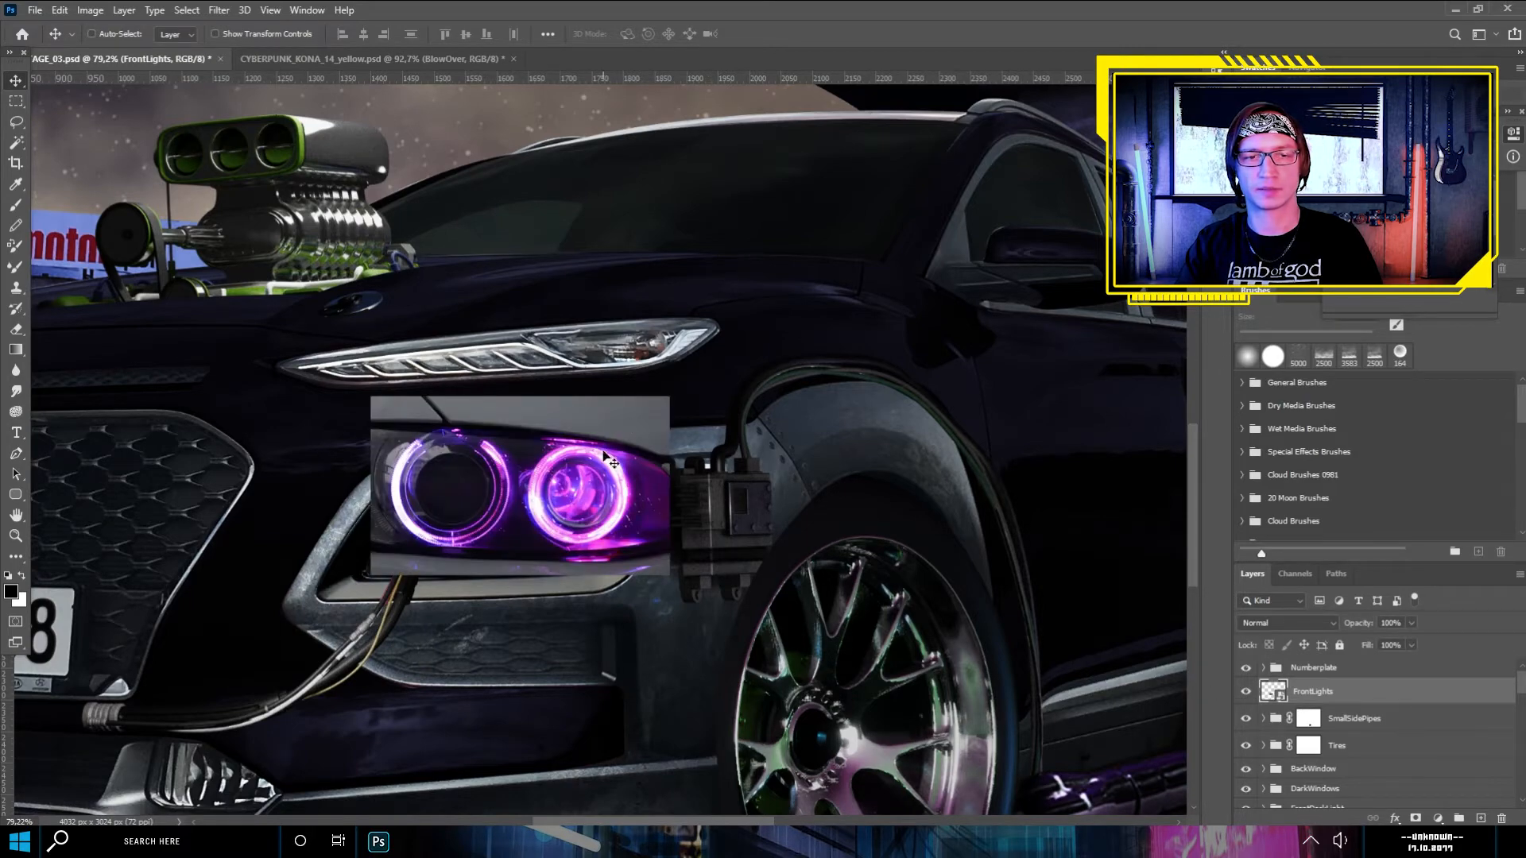
{"action": "scroll", "coordinate": [609, 477], "scroll_direction": "up", "scroll_amount": 4}
{"action": "scroll", "coordinate": [516, 506], "scroll_direction": "up", "scroll_amount": 3}
{"action": "scroll", "coordinate": [511, 507], "scroll_direction": "down", "scroll_amount": 3}
{"action": "scroll", "coordinate": [459, 519], "scroll_direction": "up", "scroll_amount": 2}
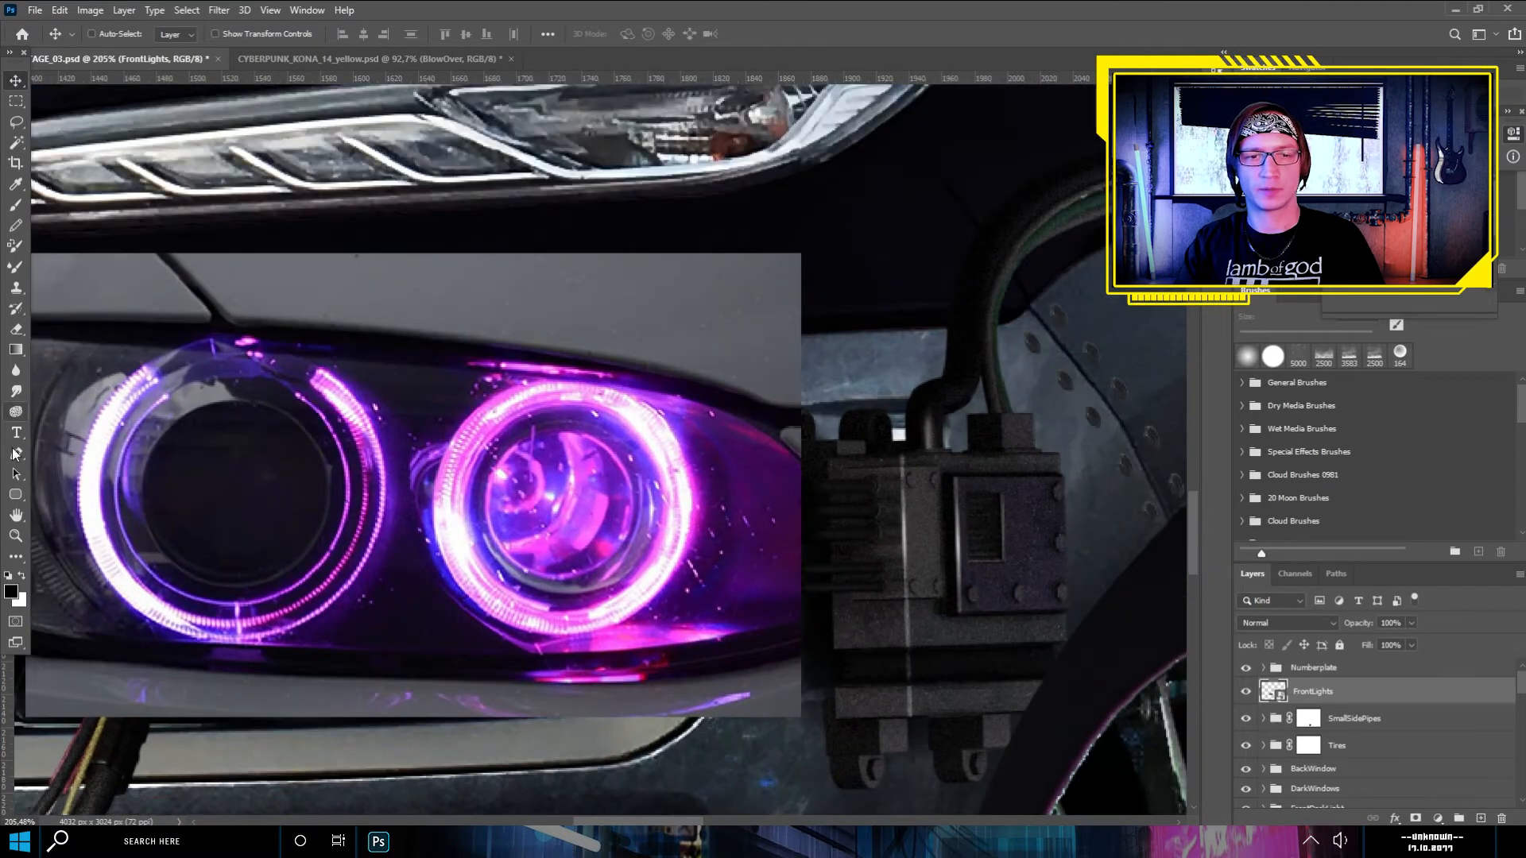
- Trace a closed Pen path around the right-hand glowing ring in the FrontLights image
{"action": "left_click", "coordinate": [16, 454]}
{"action": "left_click", "coordinate": [562, 382]}
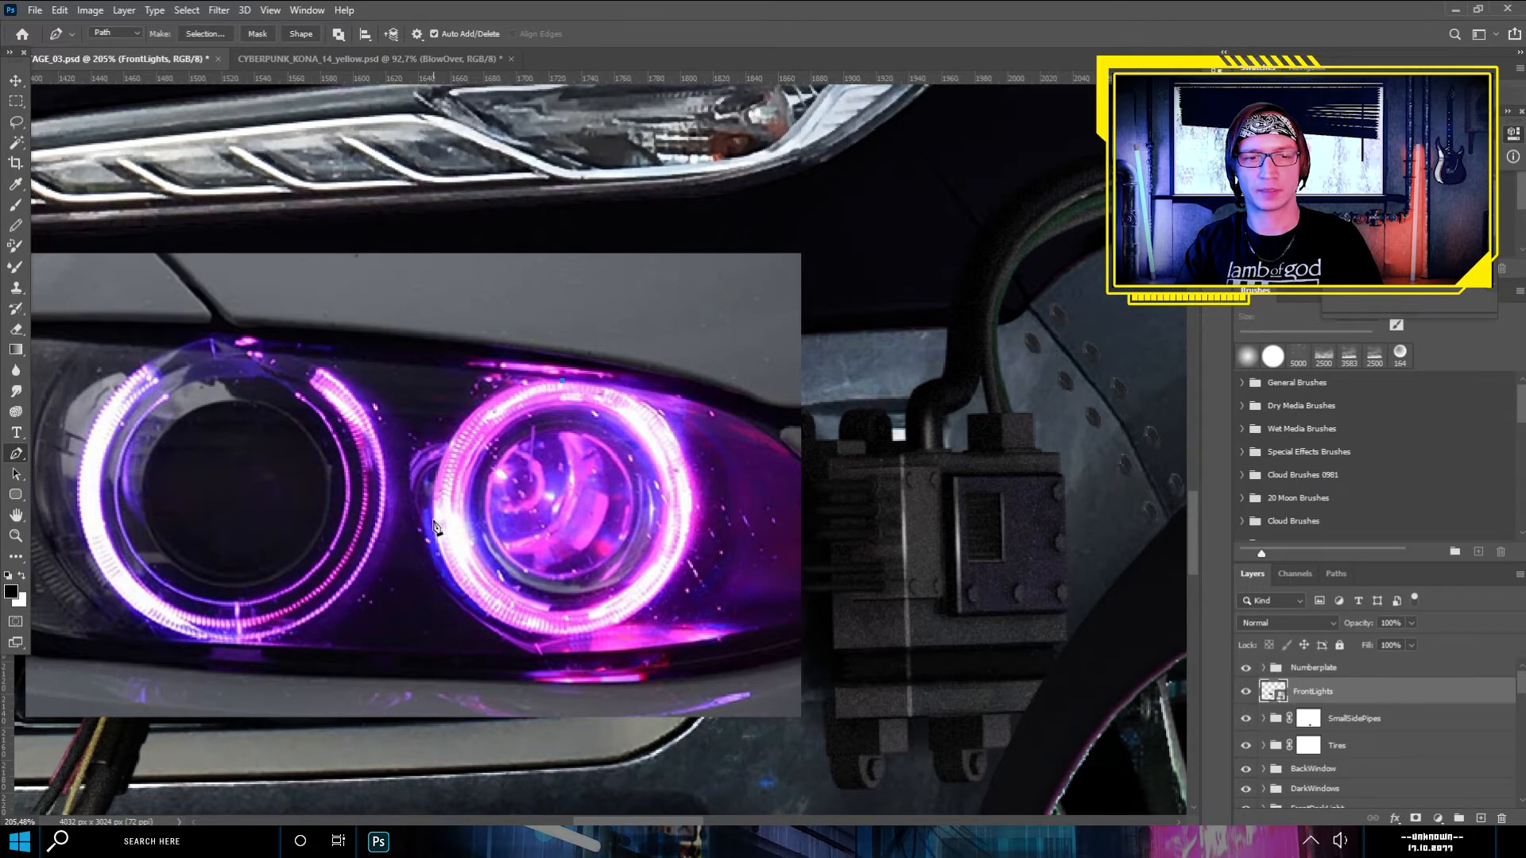
{"action": "left_click", "coordinate": [437, 368]}
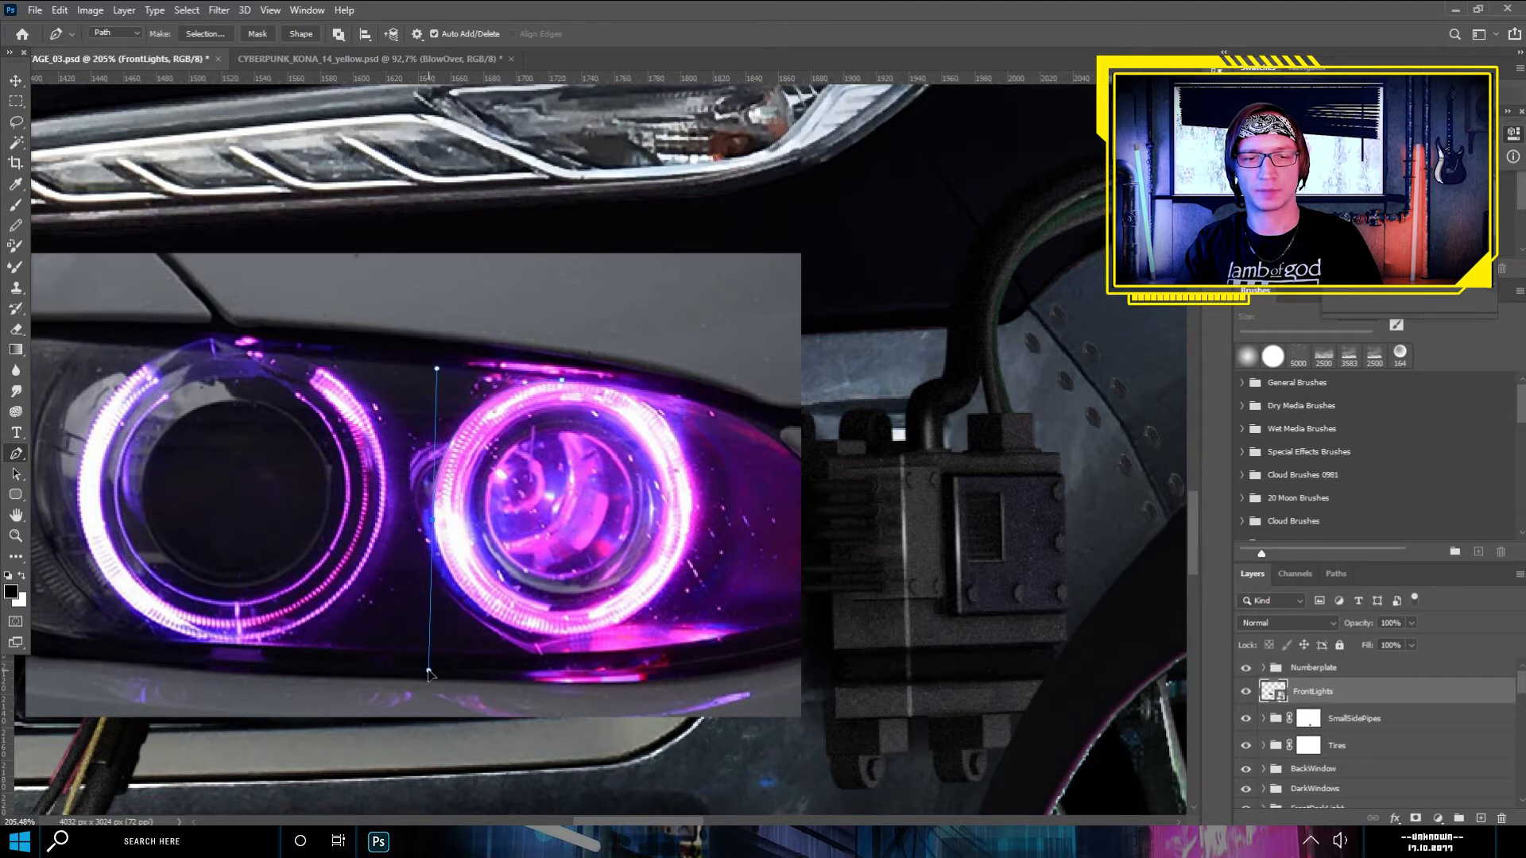
{"action": "left_click", "coordinate": [433, 522]}
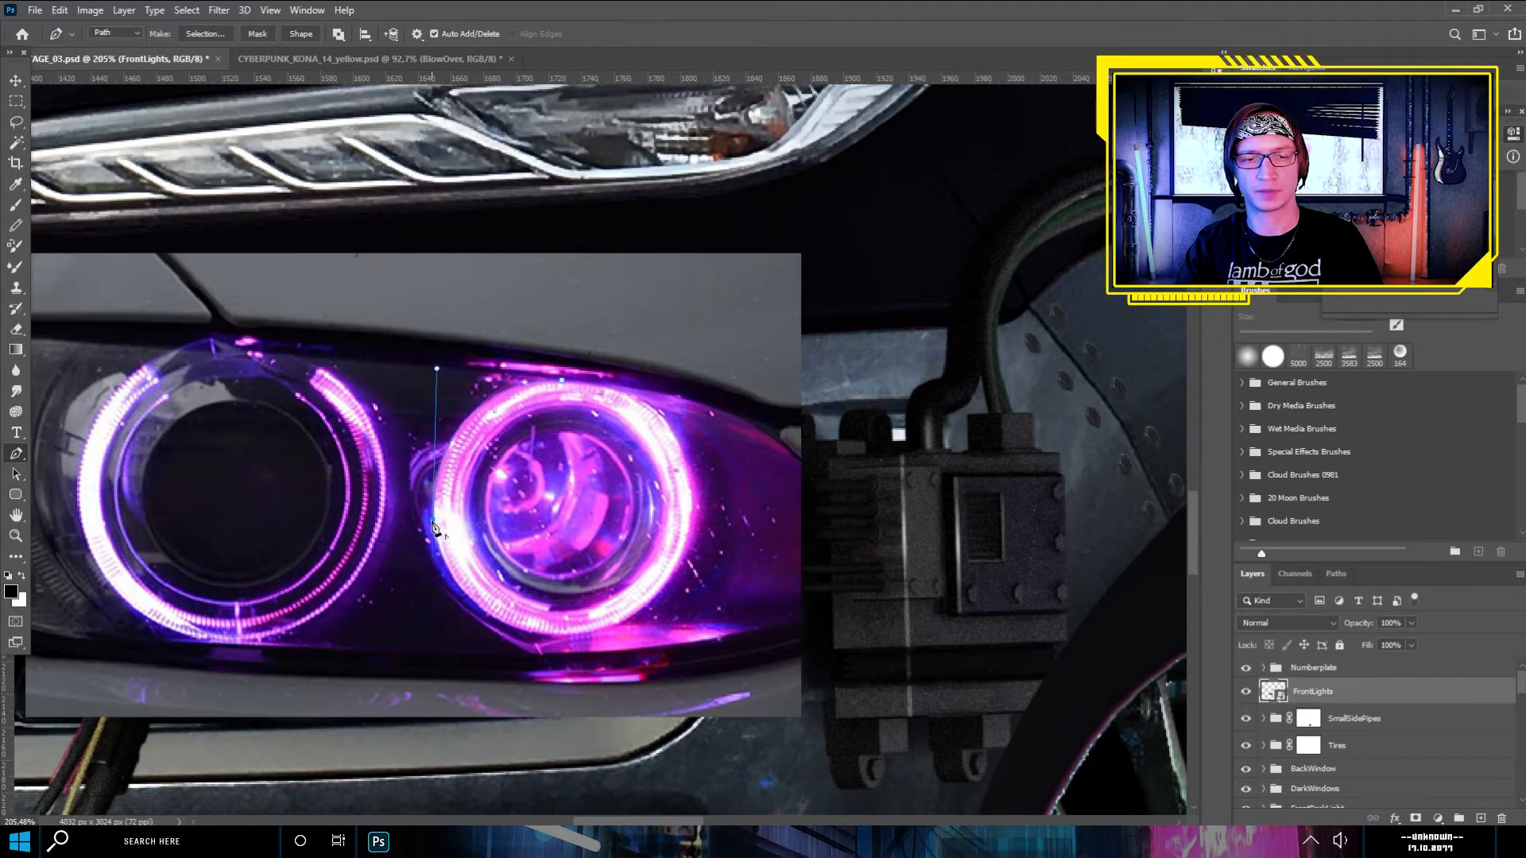
{"action": "left_click_drag", "start_coordinate": [554, 637], "coordinate": [665, 650]}
{"action": "left_click", "coordinate": [554, 636], "text": "alt"}
{"action": "left_click_drag", "start_coordinate": [693, 519], "coordinate": [722, 389]}
{"action": "left_click", "coordinate": [693, 519], "text": "alt"}
{"action": "left_click_drag", "start_coordinate": [561, 381], "coordinate": [413, 381]}
- Convert the ring path to a new anti-aliased selection with 0 px feather and mask FrontLights with it
{"action": "right_click", "coordinate": [493, 463]}
{"action": "left_click", "coordinate": [545, 537]}
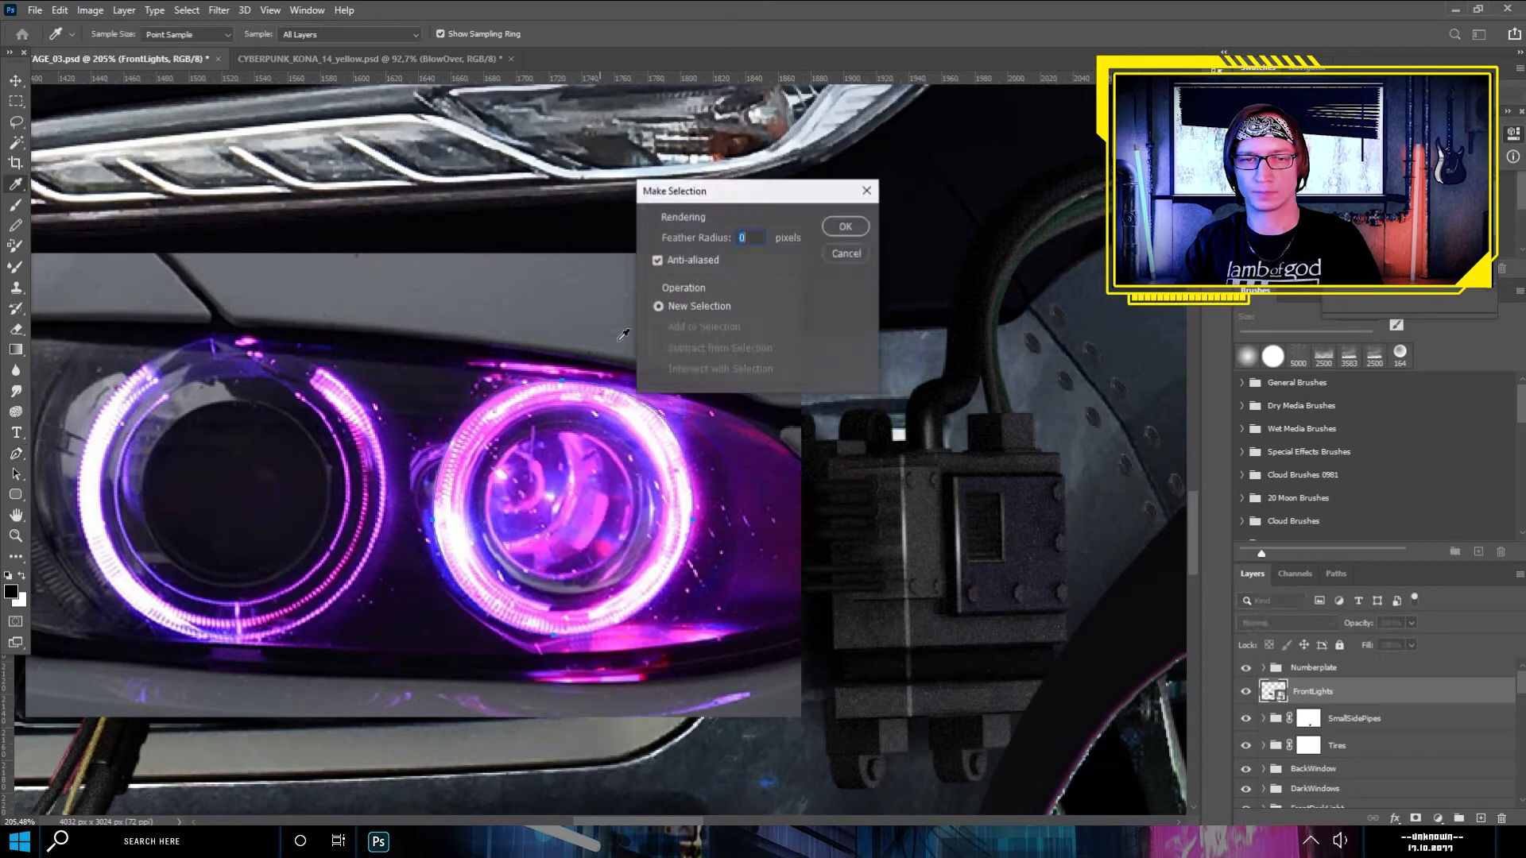
{"action": "left_click", "coordinate": [844, 225]}
{"action": "left_click", "coordinate": [1415, 818]}
- Move the masked ring onto the car's projector lens and lower the FrontLights opacity to 47%
{"action": "key", "text": "v"}
{"action": "left_click_drag", "start_coordinate": [556, 509], "coordinate": [503, 595]}
{"action": "left_click", "coordinate": [1411, 623]}
{"action": "left_click_drag", "start_coordinate": [1414, 641], "coordinate": [1385, 642]}
- Rasterize the FrontLights image and crop it to a rectangular area around the ring
{"action": "left_click", "coordinate": [1274, 693]}
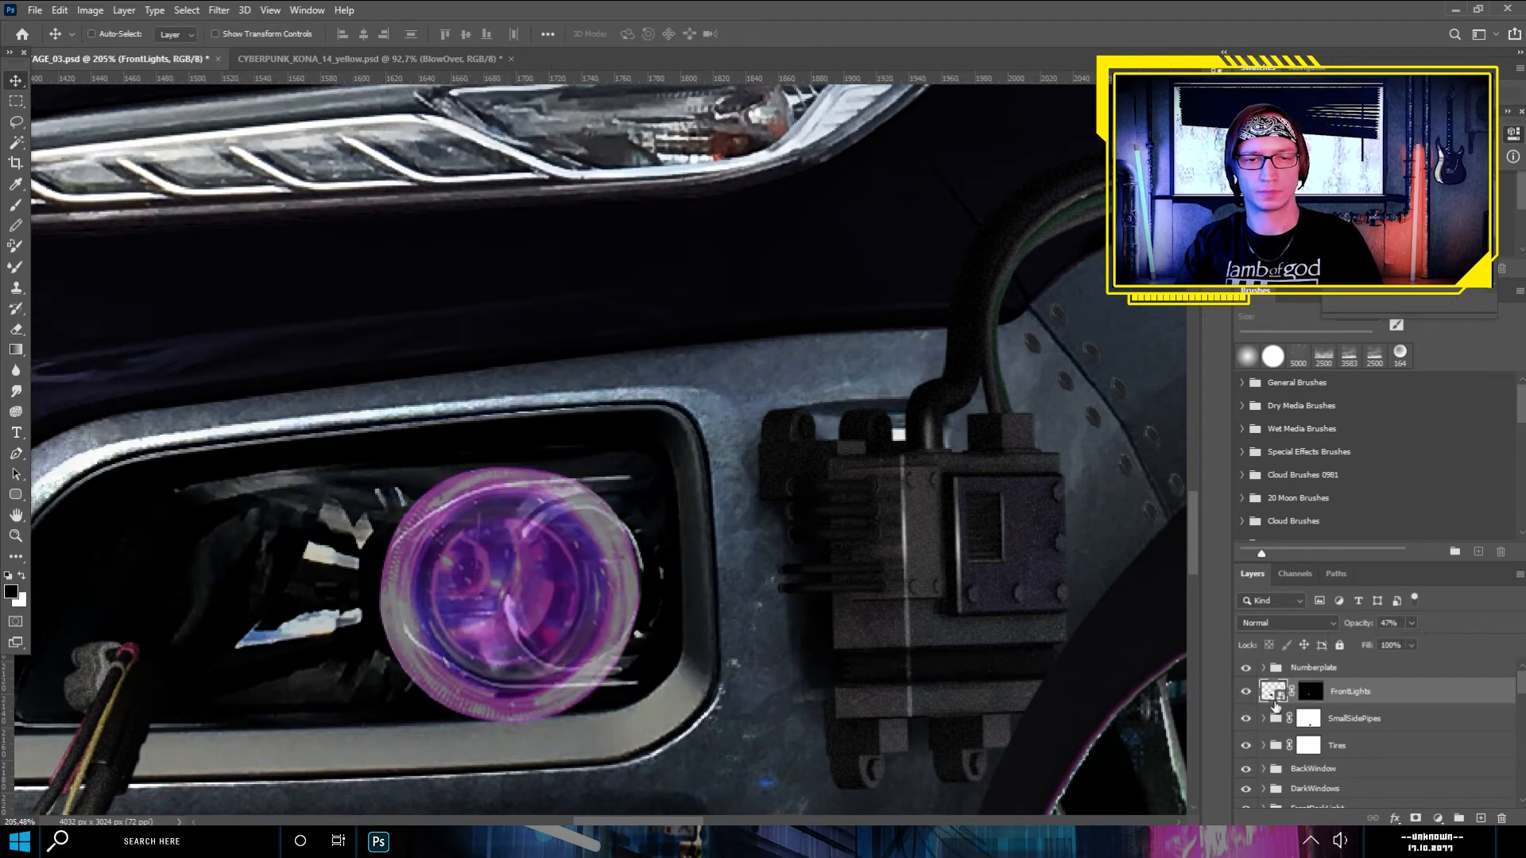
{"action": "key", "text": "m"}
{"action": "left_click_drag", "start_coordinate": [353, 460], "coordinate": [653, 738]}
{"action": "left_click", "coordinate": [16, 329]}
{"action": "key", "text": "Delete"}
{"action": "key", "text": "ctrl+z"}
{"action": "left_click", "coordinate": [16, 81]}
{"action": "key", "text": "ctrl+d"}
- Scale the FrontLights ring to about 69%, rotate it about 140.6°, and place it on the projector lens
{"action": "left_click", "coordinate": [16, 100]}
{"action": "left_click", "coordinate": [17, 84]}
{"action": "key", "text": "ctrl+t"}
{"action": "left_click_drag", "start_coordinate": [663, 469], "coordinate": [695, 628]}
{"action": "left_click_drag", "start_coordinate": [392, 692], "coordinate": [461, 659]}
{"action": "left_click_drag", "start_coordinate": [549, 580], "coordinate": [591, 564]}
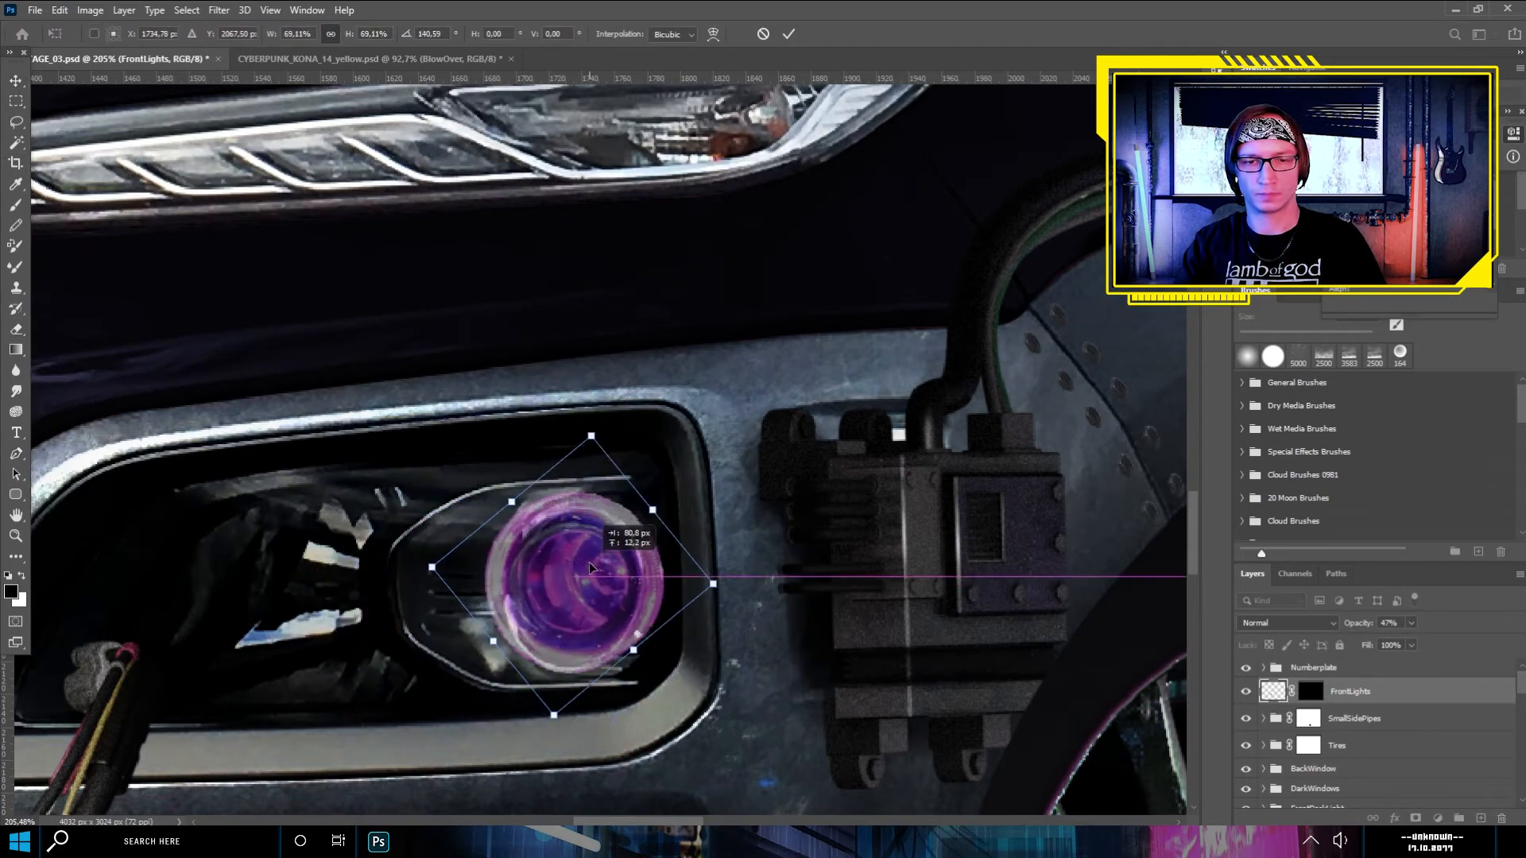
{"action": "key", "text": "Return"}
- Fit the ring to the lens at about 79% width and 95% height, and set the FrontLights opacity to 100%
{"action": "scroll", "coordinate": [736, 533], "scroll_direction": "up", "scroll_amount": 2}
{"action": "key", "text": "ctrl+t"}
{"action": "left_click_drag", "start_coordinate": [372, 598], "coordinate": [411, 600]}
{"action": "left_click_drag", "start_coordinate": [545, 418], "coordinate": [546, 436]}
{"action": "left_click_drag", "start_coordinate": [538, 553], "coordinate": [541, 550]}
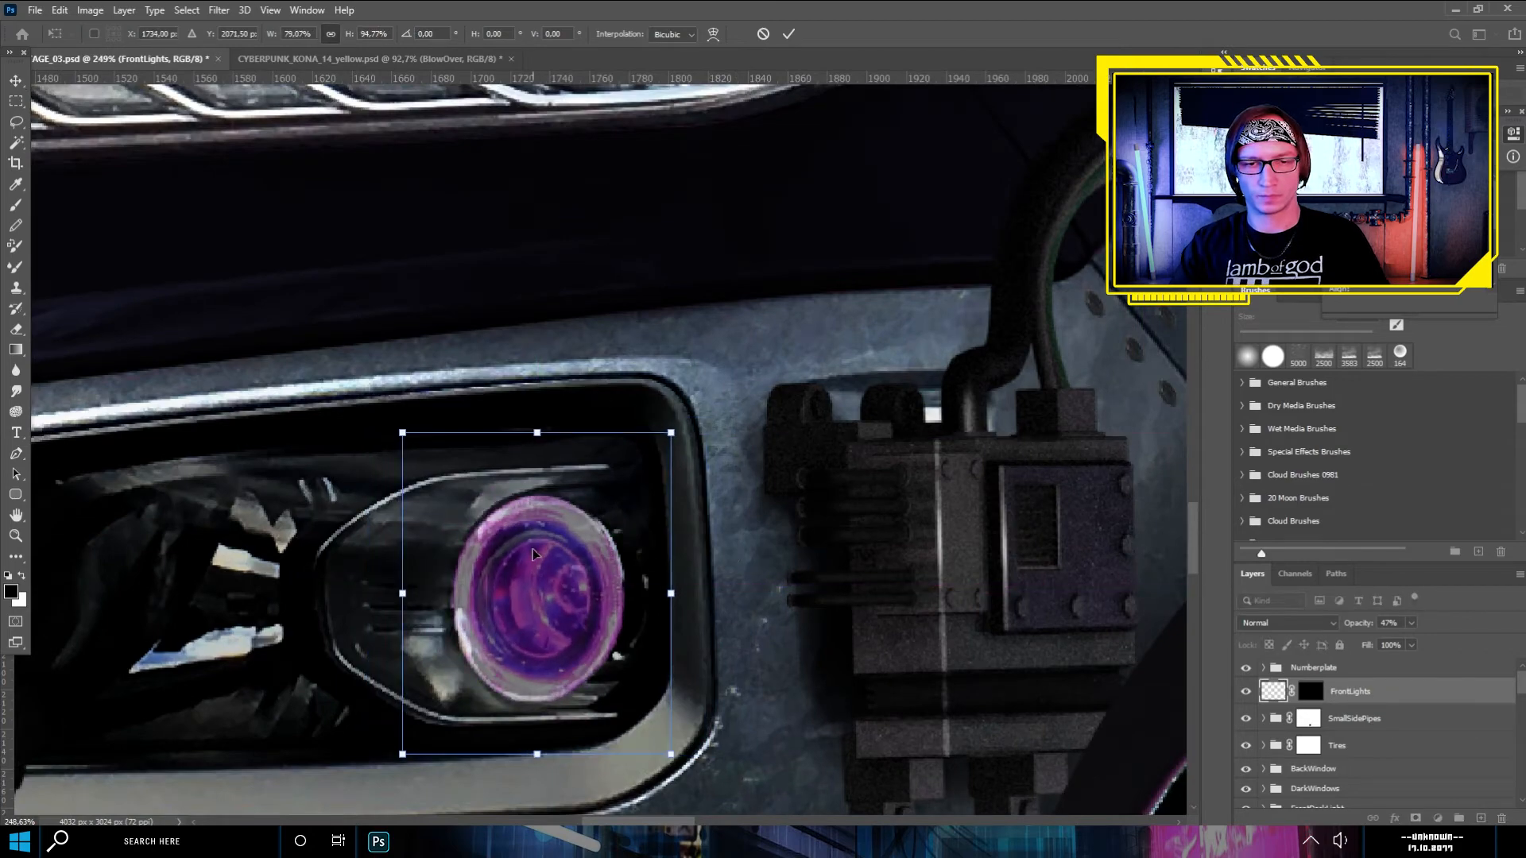
{"action": "key", "text": "Return"}
{"action": "scroll", "coordinate": [541, 550], "scroll_direction": "down", "scroll_amount": 2}
{"action": "key", "text": "0"}
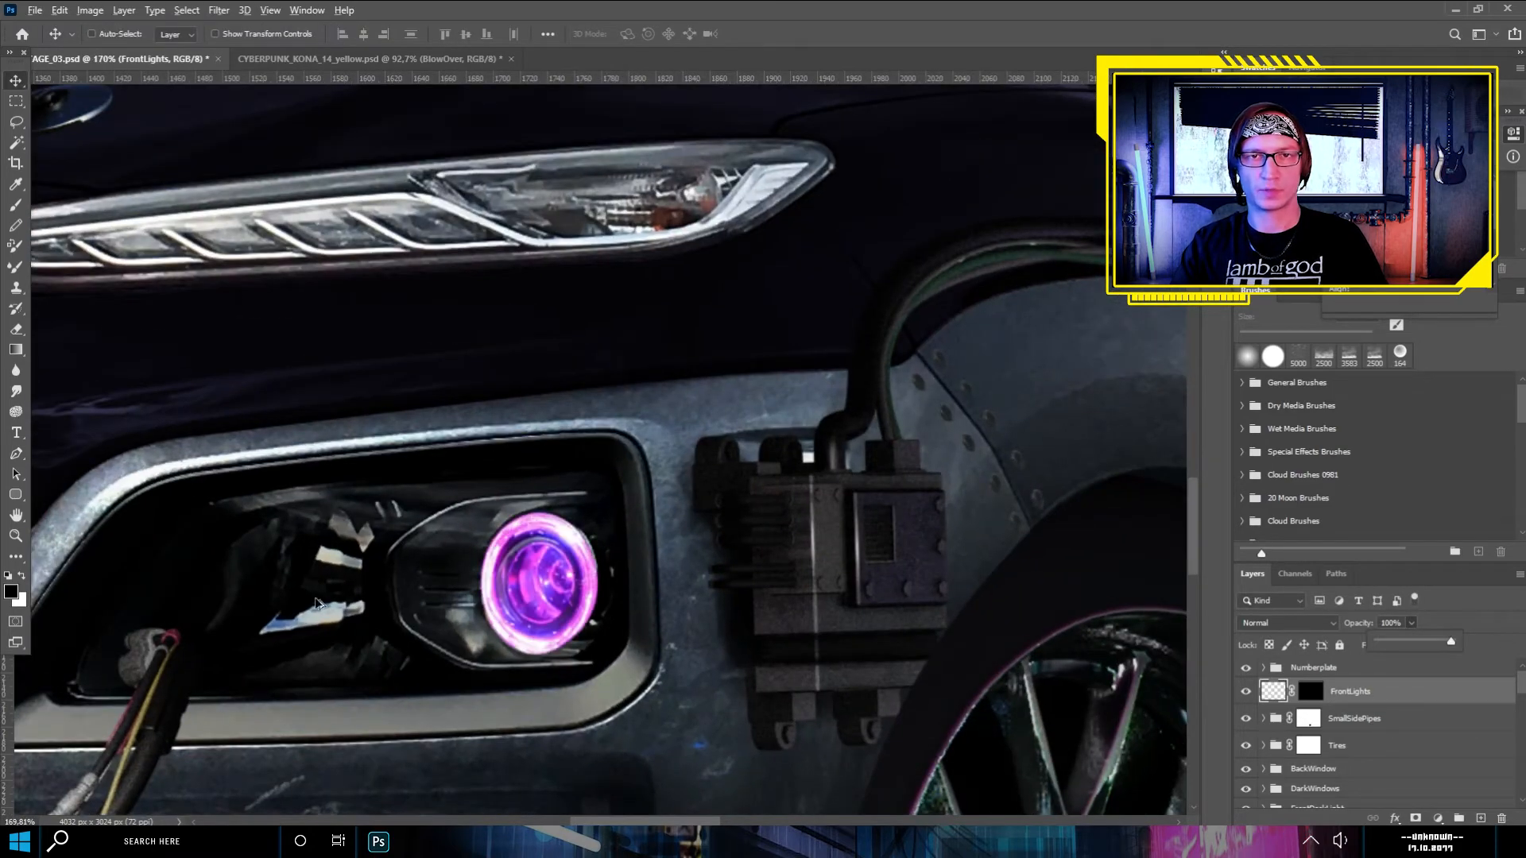
- Add a clipped Hue/Saturation adjustment above FrontLights to recolor the purple ring orange
{"action": "scroll", "coordinate": [580, 612], "scroll_direction": "down", "scroll_amount": 4}
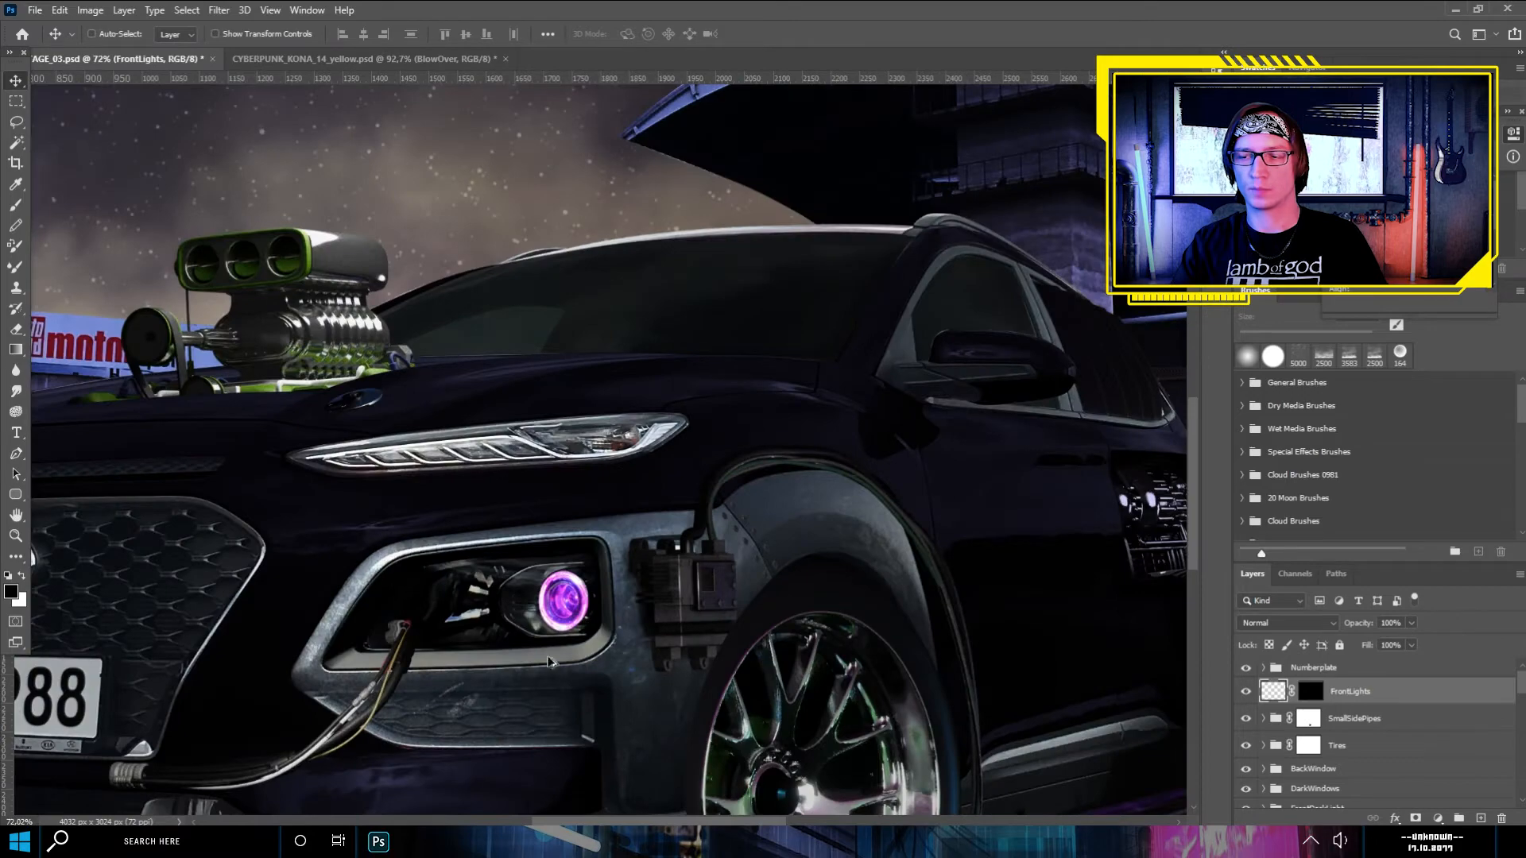
{"action": "scroll", "coordinate": [554, 644], "scroll_direction": "up", "scroll_amount": 4}
{"action": "scroll", "coordinate": [554, 644], "scroll_direction": "up", "scroll_amount": 2}
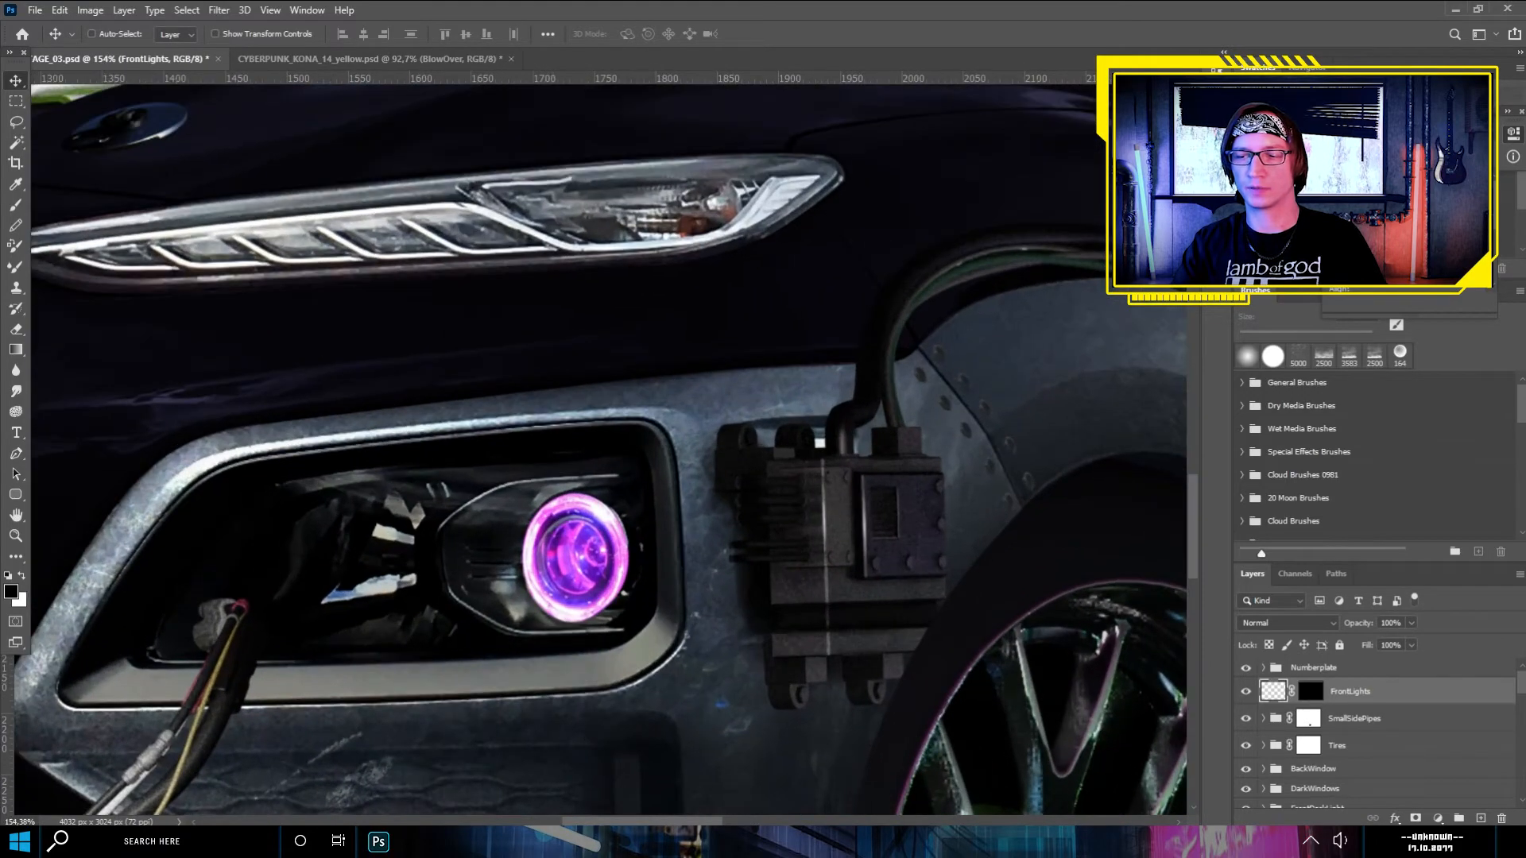
{"action": "left_click", "coordinate": [1438, 820]}
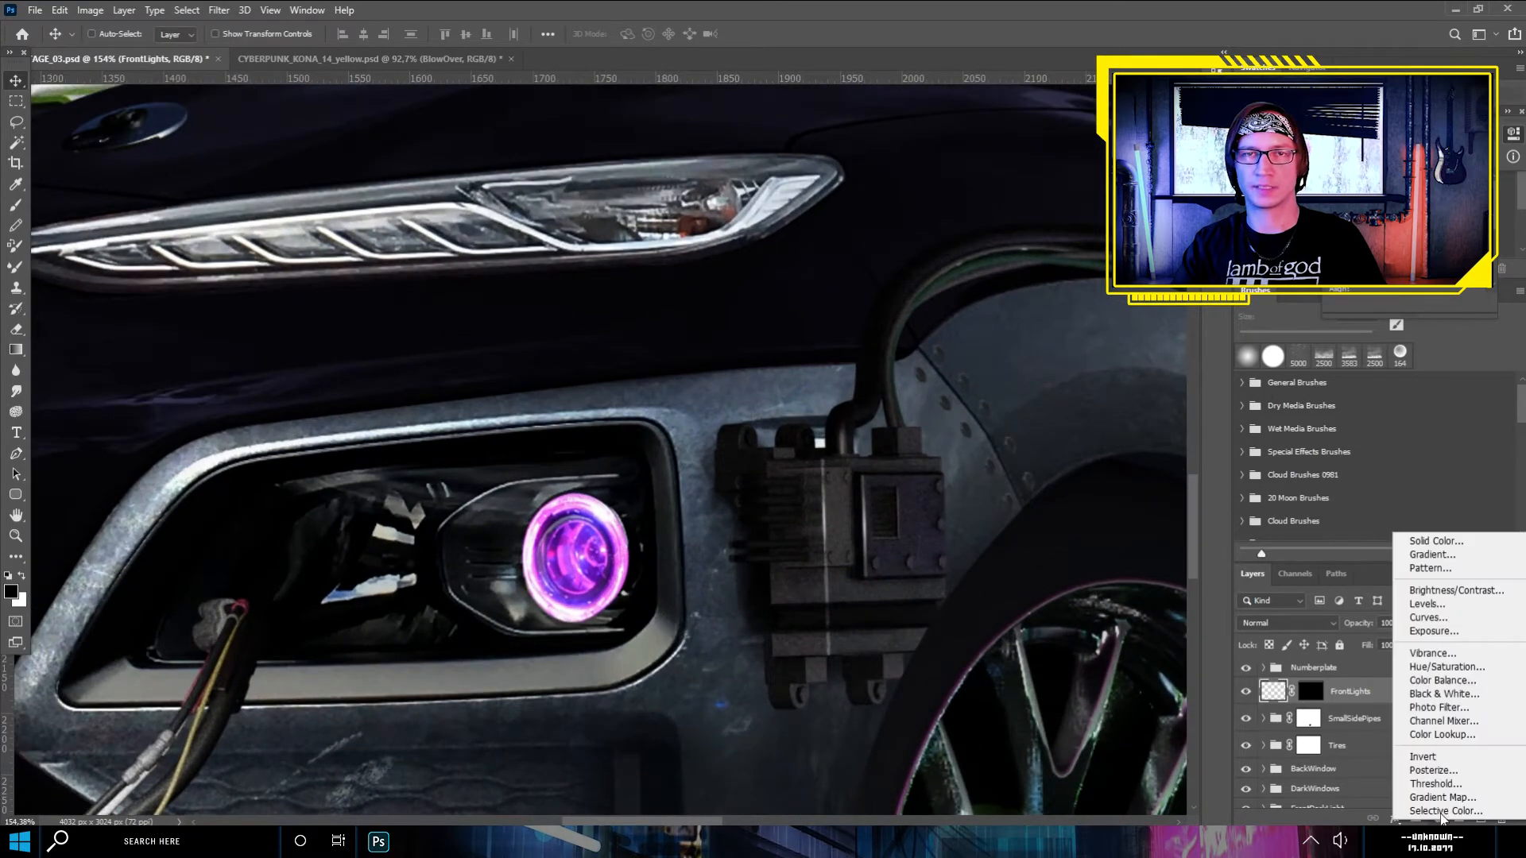
{"action": "left_click", "coordinate": [1444, 672]}
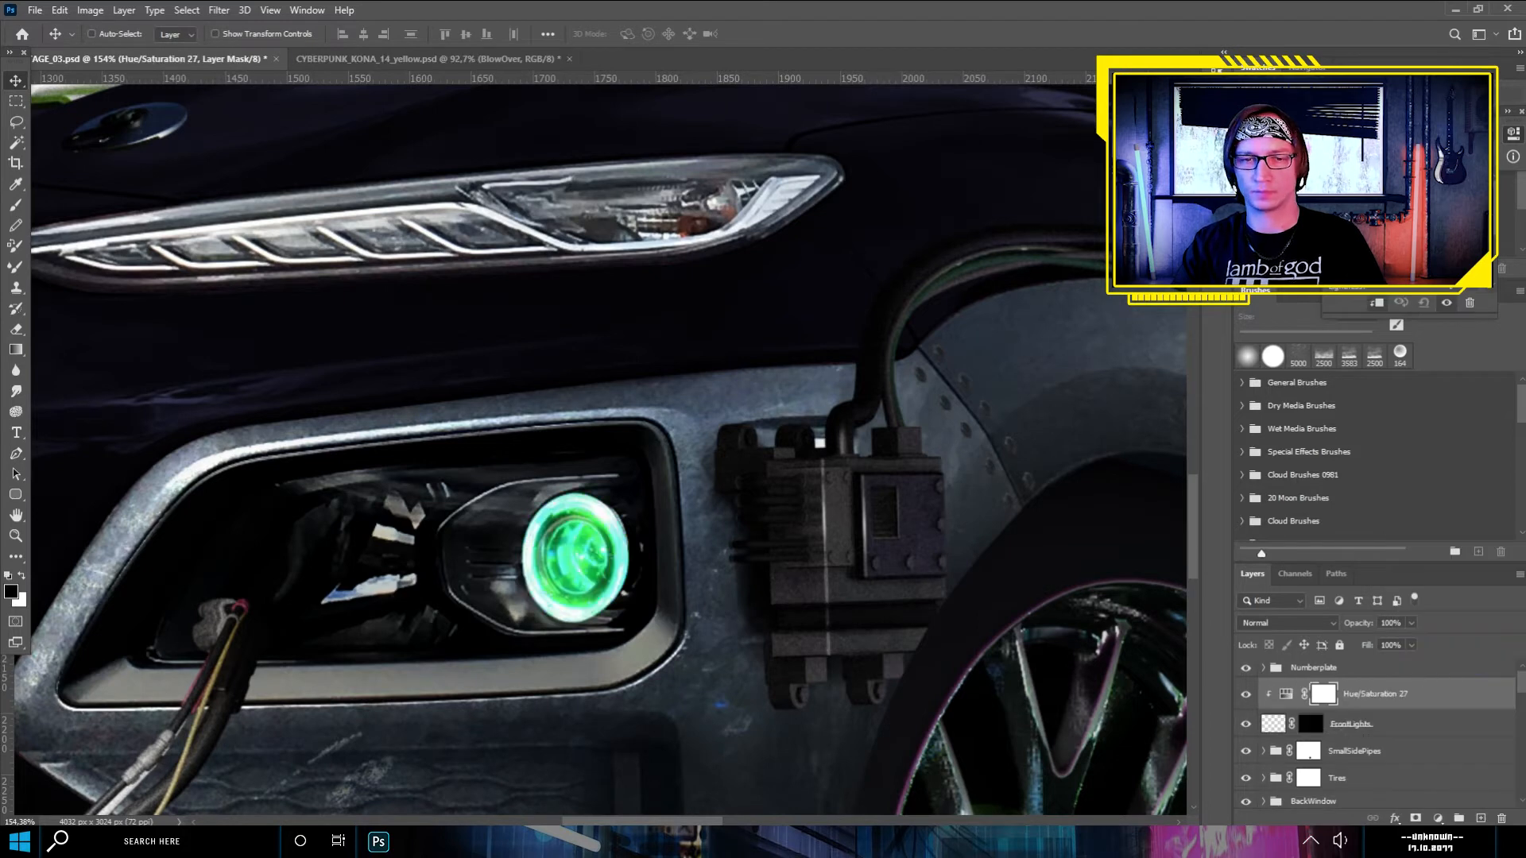
- Set the FrontLights layer's blending mode to Hard Light
{"action": "left_click", "coordinate": [1351, 724]}
{"action": "left_click", "coordinate": [1288, 623]}
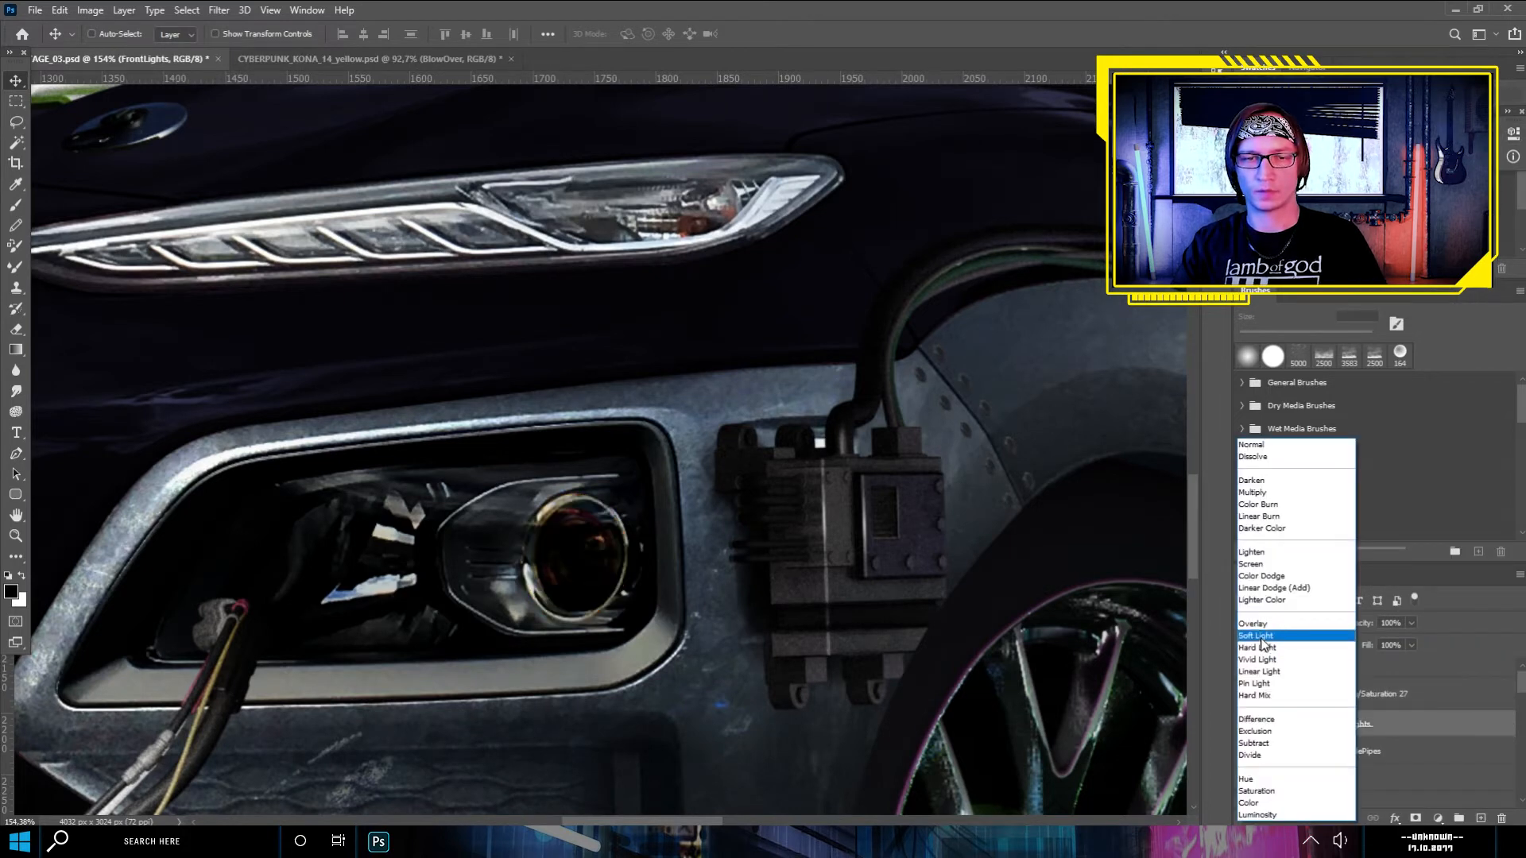
{"action": "left_click", "coordinate": [1257, 647]}
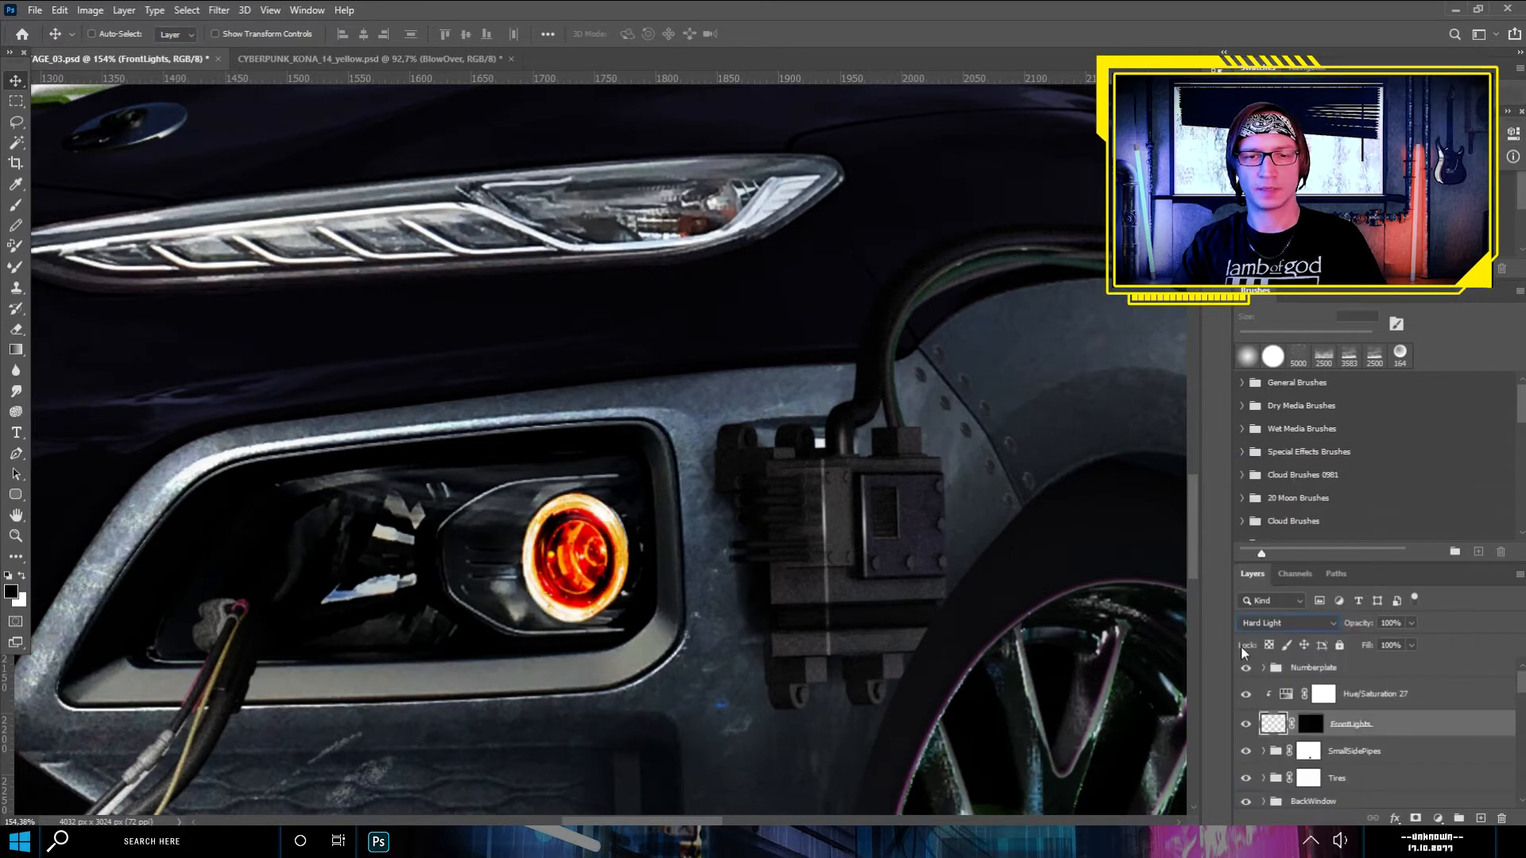
- Add an orange Outer Glow to FrontLights with reduced opacity, 0% spread and 27 px size
{"action": "left_click", "coordinate": [16, 101]}
{"action": "scroll", "coordinate": [791, 496], "scroll_direction": "down", "scroll_amount": 3}
{"action": "scroll", "coordinate": [644, 561], "scroll_direction": "up", "scroll_amount": 3}
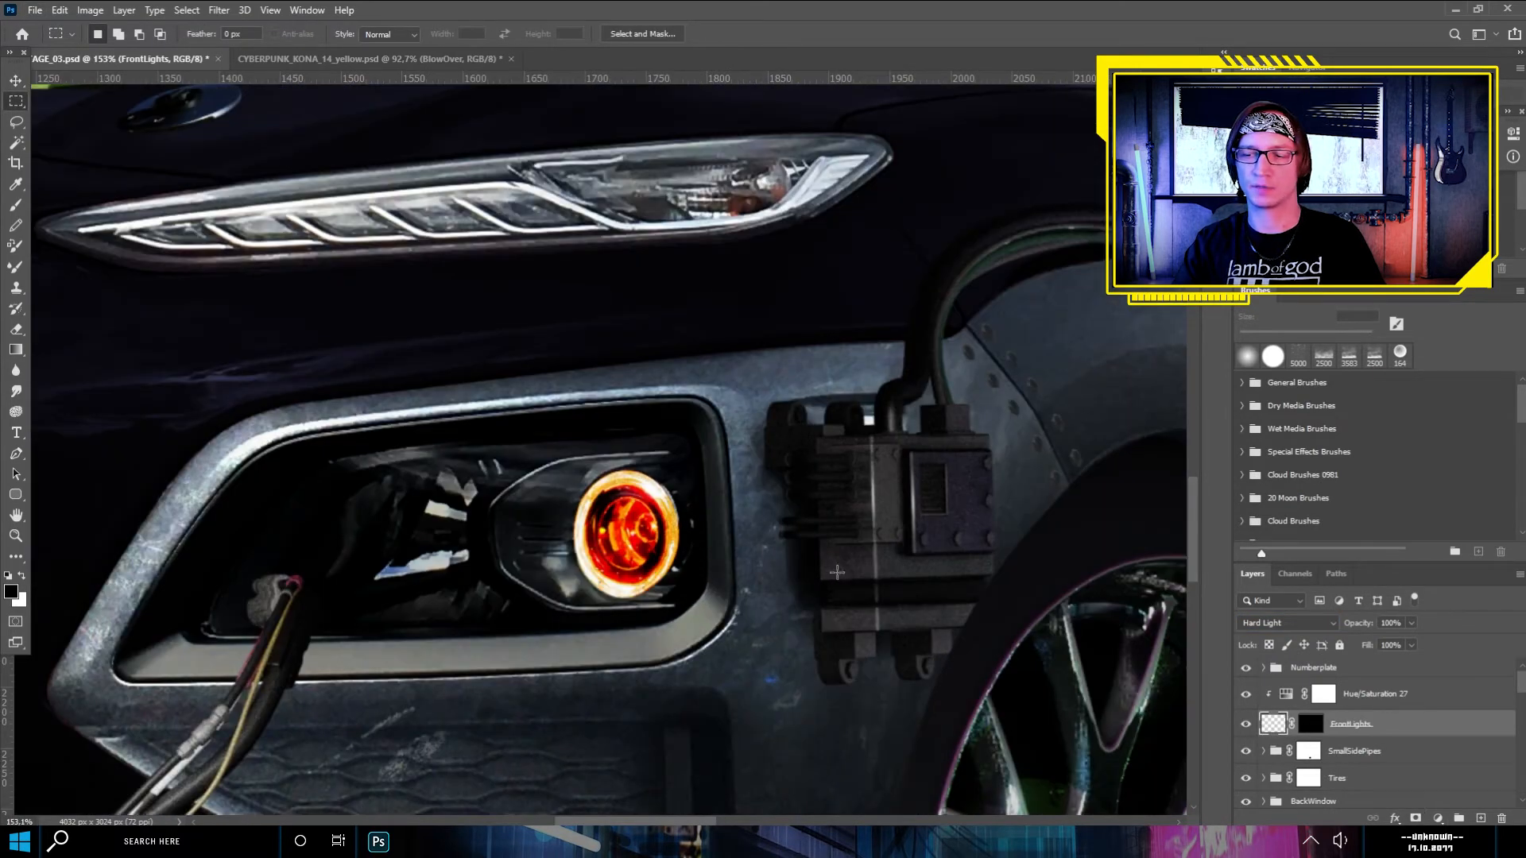
{"action": "left_click", "coordinate": [1395, 819]}
{"action": "left_click", "coordinate": [1423, 804]}
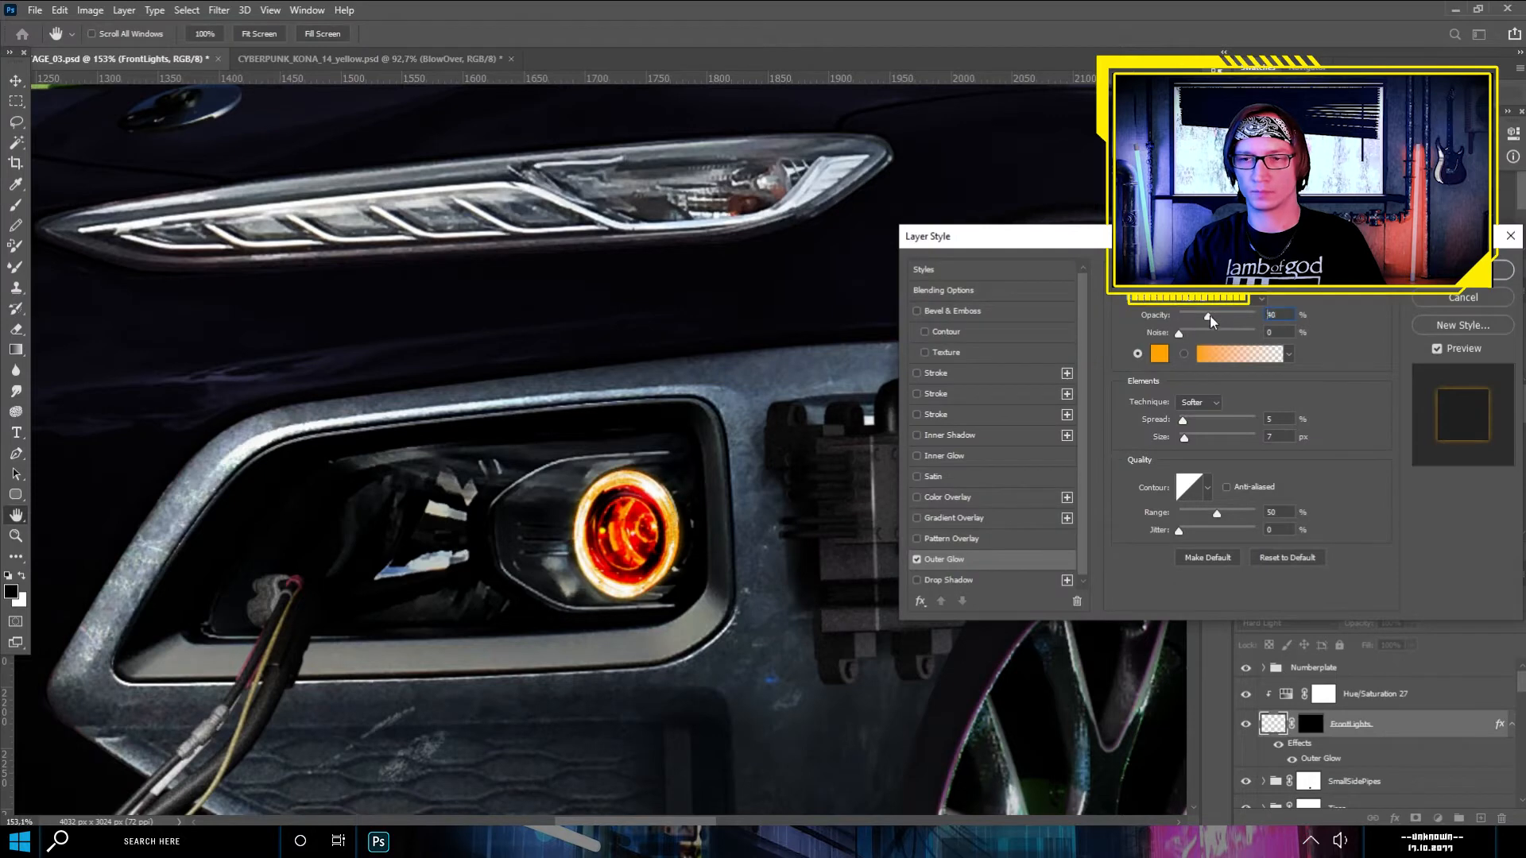
{"action": "left_click_drag", "start_coordinate": [1185, 438], "coordinate": [1192, 439]}
{"action": "left_click_drag", "start_coordinate": [1190, 422], "coordinate": [1179, 421]}
{"action": "left_click_drag", "start_coordinate": [1228, 316], "coordinate": [1206, 317]}
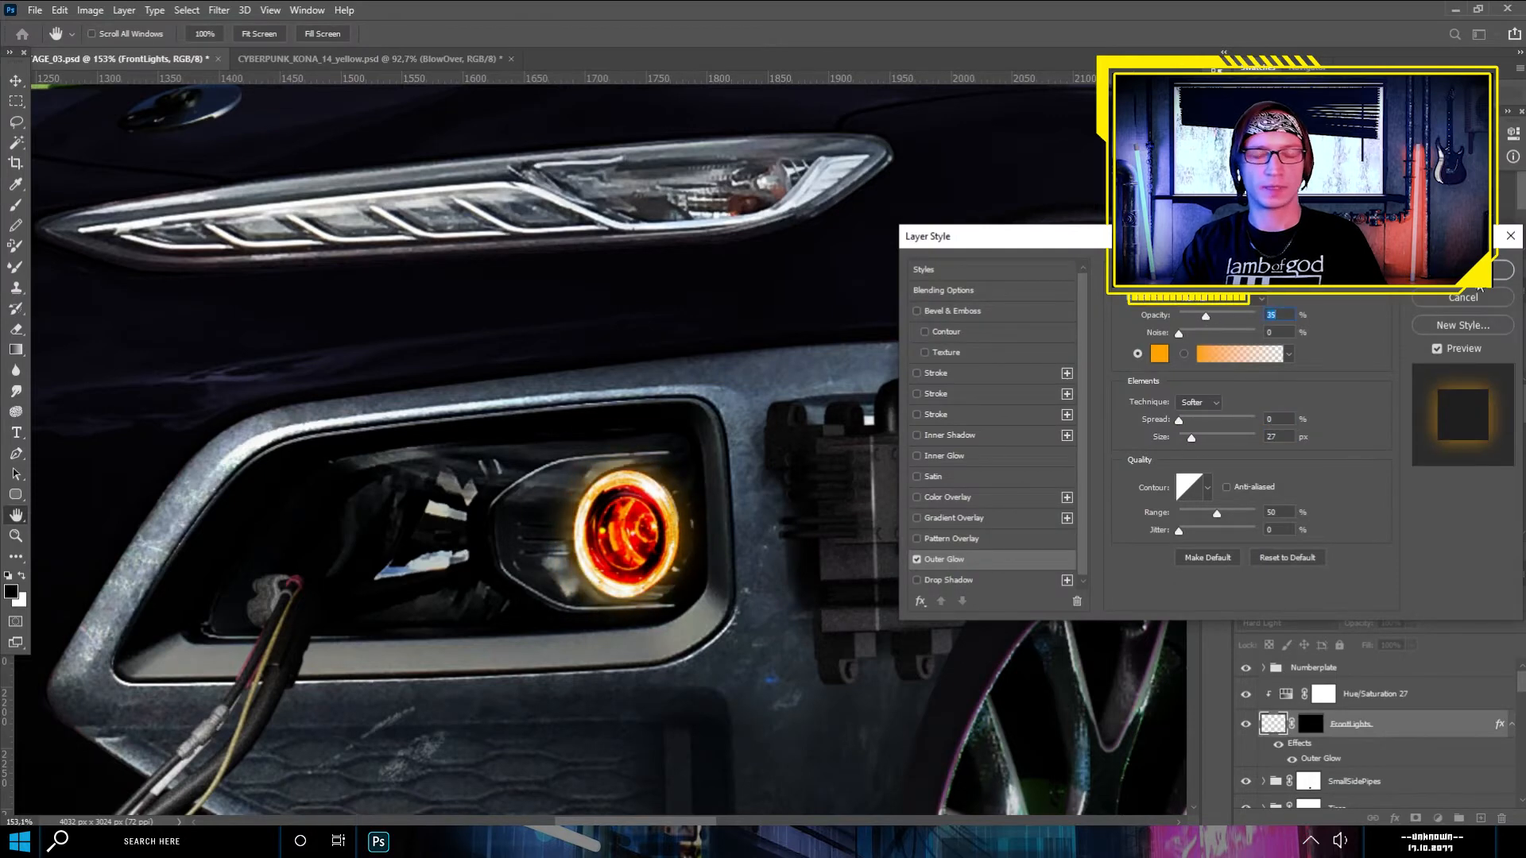
{"action": "left_click", "coordinate": [1480, 288]}
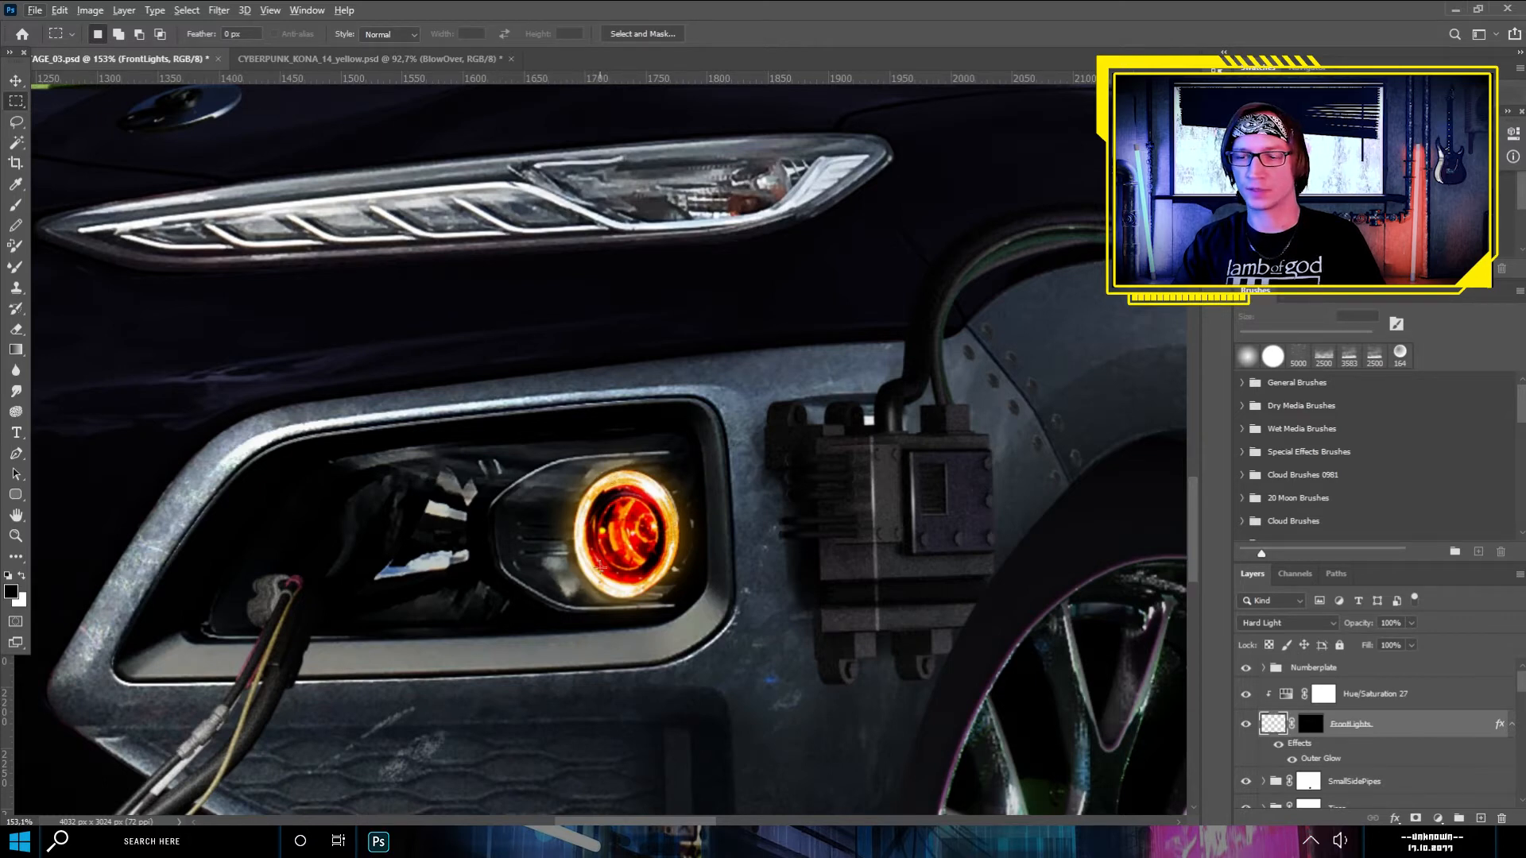
- Add a new layer between FrontLights and the SmallSidePipes group for the headlight's light spill
{"action": "scroll", "coordinate": [601, 566], "scroll_direction": "down", "scroll_amount": 1}
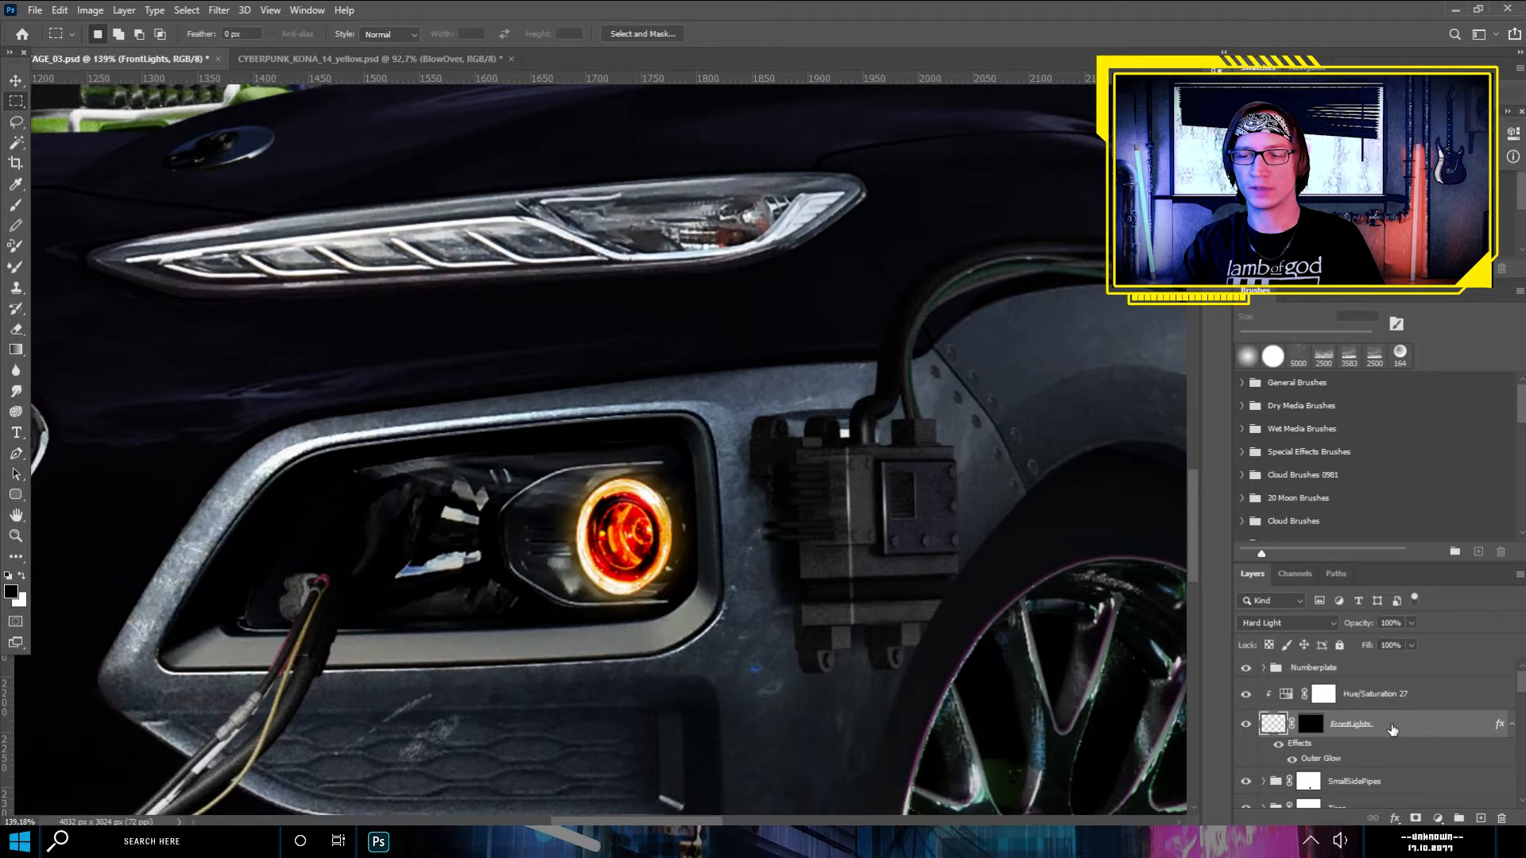
{"action": "scroll", "coordinate": [1361, 771], "scroll_direction": "down", "scroll_amount": 1}
{"action": "left_click", "coordinate": [1361, 772]}
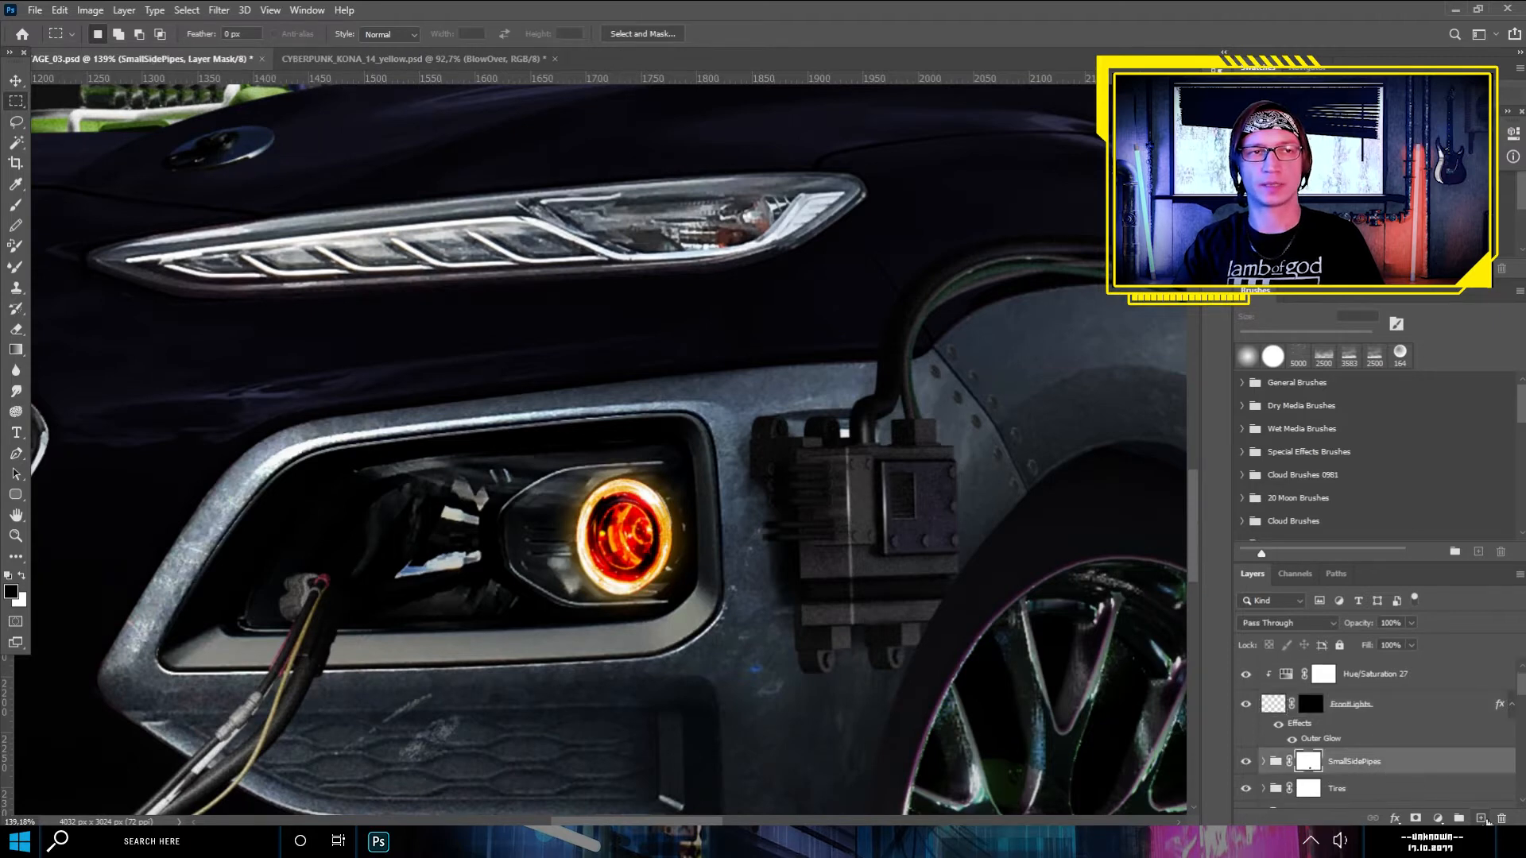
{"action": "left_click", "coordinate": [1480, 819]}
- Paint a soft white glow over the headlight ring with a 243 px brush at 100% flow
{"action": "left_click", "coordinate": [16, 206]}
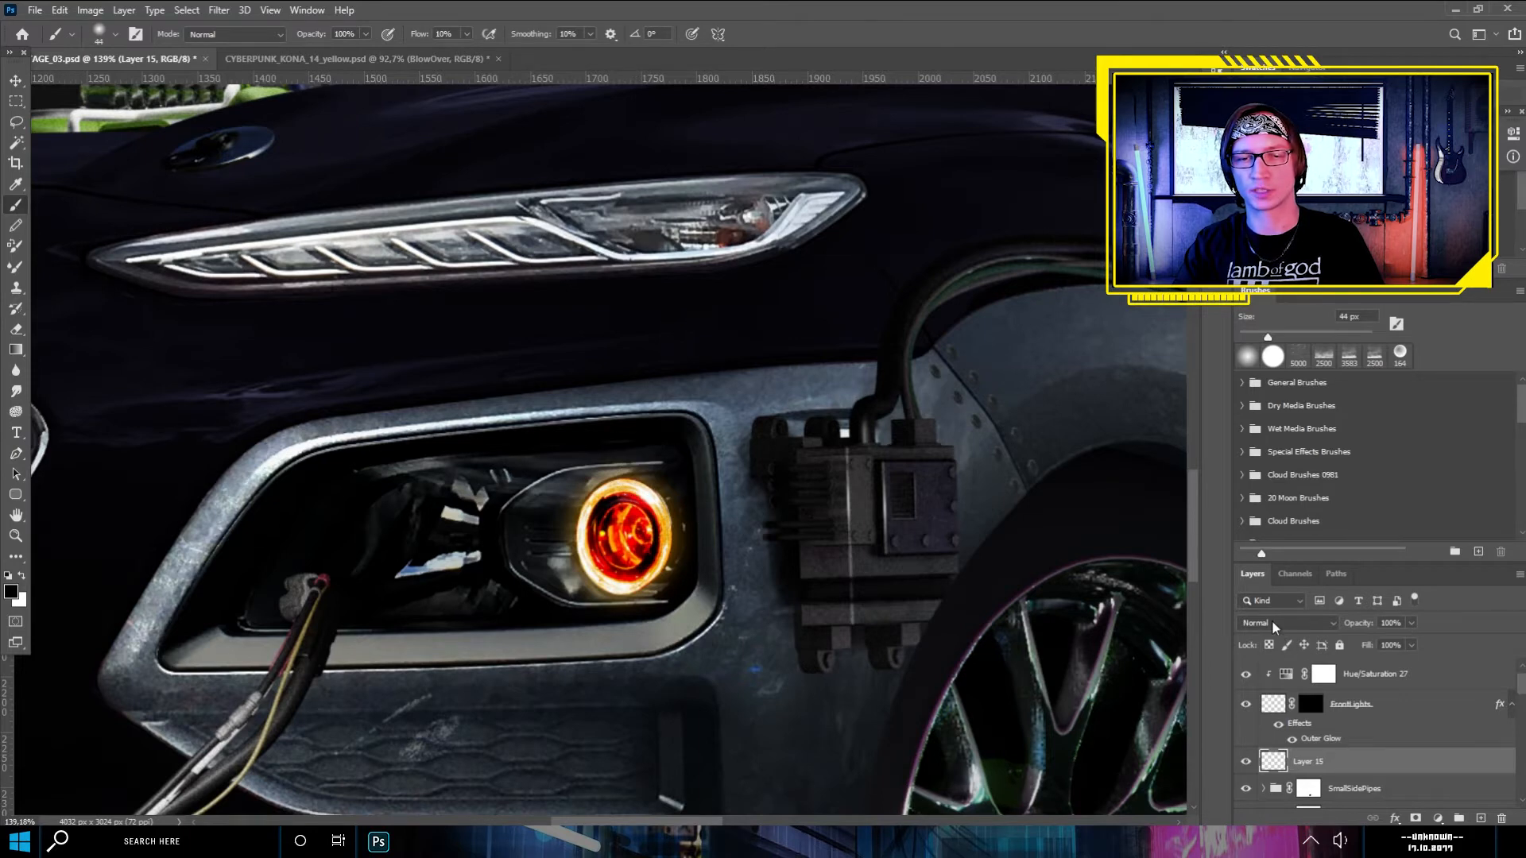
{"action": "key", "text": "x"}
{"action": "left_click", "coordinate": [115, 34]}
{"action": "left_click_drag", "start_coordinate": [101, 77], "coordinate": [165, 77]}
{"action": "left_click", "coordinate": [615, 524]}
{"action": "left_click", "coordinate": [466, 34]}
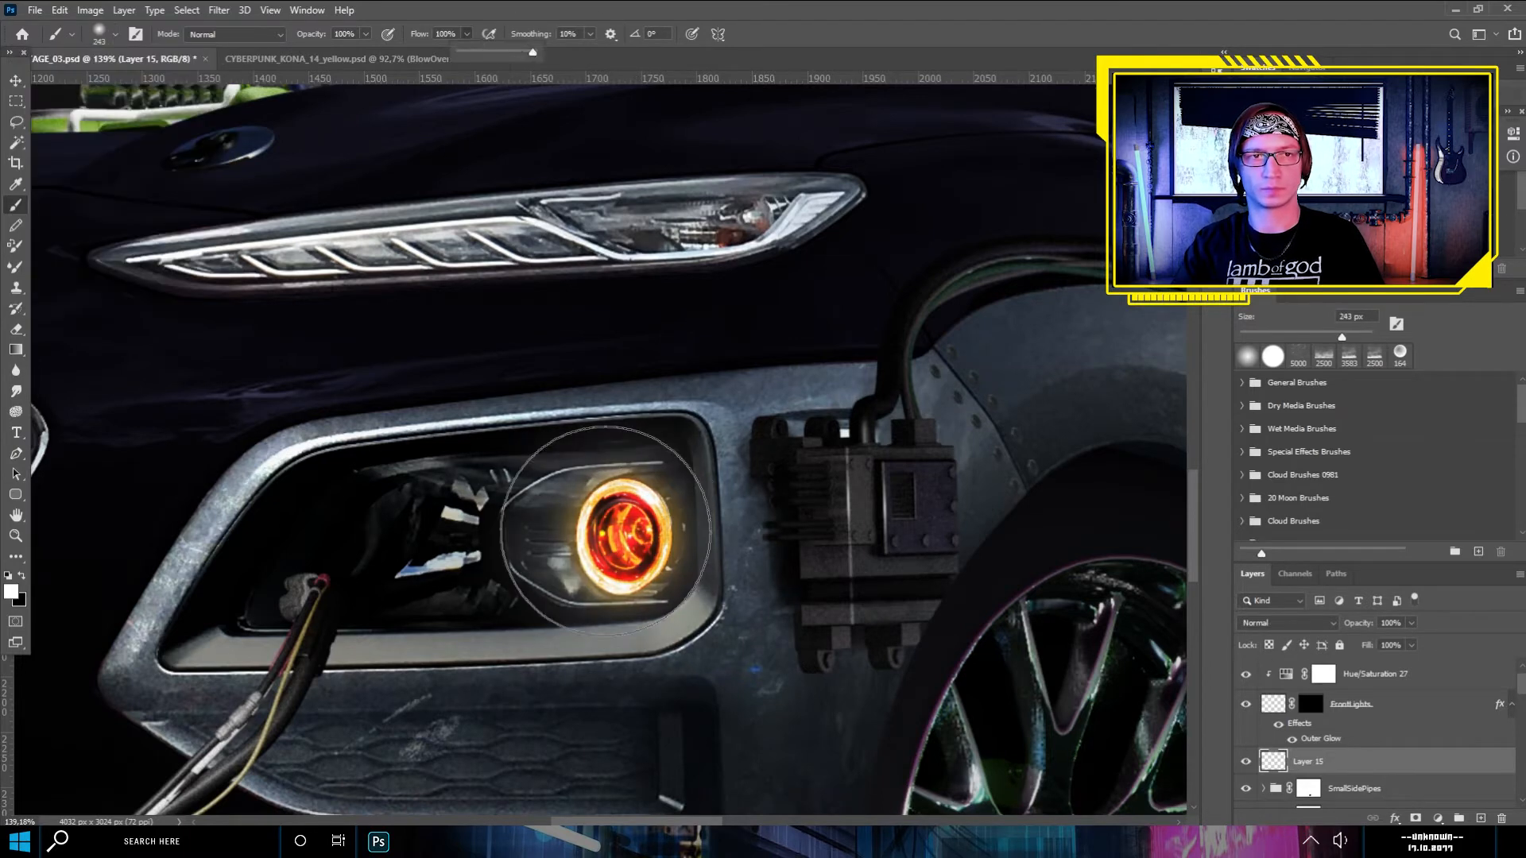
{"action": "left_click_drag", "start_coordinate": [463, 55], "coordinate": [540, 55]}
{"action": "left_click", "coordinate": [608, 532]}
- Set the glow layer to Linear Dodge (Add) and clip a Photo Filter adjustment to it
{"action": "left_click", "coordinate": [1269, 624]}
{"action": "left_click", "coordinate": [1269, 589]}
{"action": "left_click", "coordinate": [1437, 819]}
{"action": "left_click", "coordinate": [1448, 706]}
{"action": "left_click", "coordinate": [1278, 778], "text": "alt"}
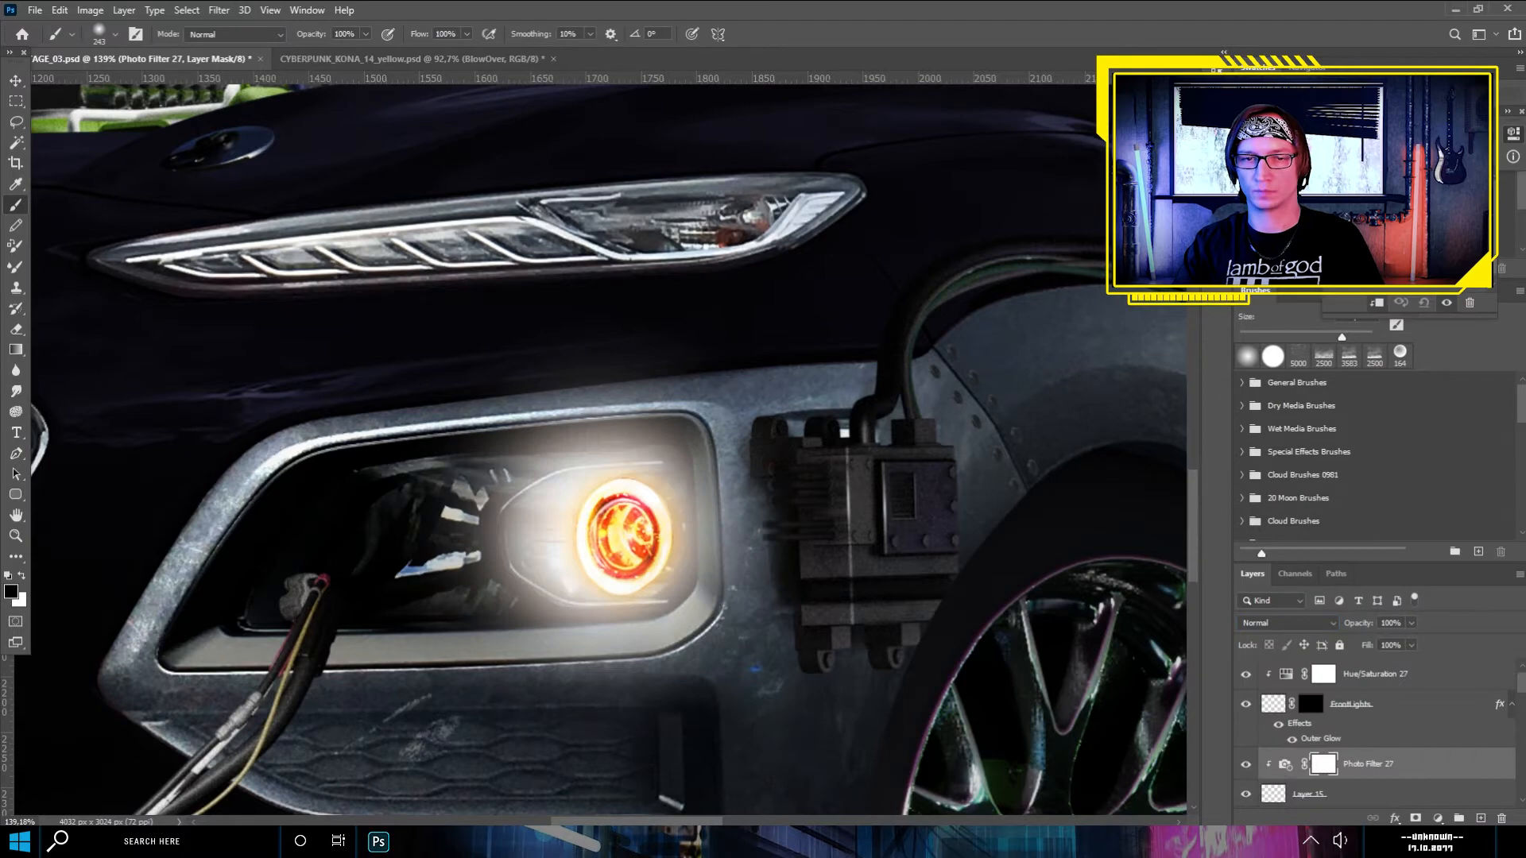
- Add a layer mask to the glow layer and brush away the light spilling around the lens housing, finishing at reduced flow
{"action": "left_click", "coordinate": [116, 34]}
{"action": "left_click_drag", "start_coordinate": [165, 84], "coordinate": [135, 84]}
{"action": "mouse_move", "coordinate": [690, 469]}
{"action": "left_mouse_down"}
{"action": "mouse_move", "coordinate": [676, 436]}
{"action": "mouse_move", "coordinate": [688, 636]}
{"action": "mouse_move", "coordinate": [477, 465]}
{"action": "left_mouse_up"}
{"action": "left_click", "coordinate": [1310, 795]}
{"action": "left_click", "coordinate": [1415, 819]}
{"action": "left_click_drag", "start_coordinate": [549, 405], "coordinate": [636, 445]}
{"action": "left_click_drag", "start_coordinate": [473, 489], "coordinate": [485, 516]}
{"action": "left_click", "coordinate": [467, 34]}
{"action": "left_click_drag", "start_coordinate": [541, 55], "coordinate": [470, 55]}
{"action": "left_click_drag", "start_coordinate": [553, 517], "coordinate": [574, 560]}
- Reveal a thin highlight along the lens housing's upper edge by painting the glow mask white with a 4 px brush
{"action": "scroll", "coordinate": [659, 511], "scroll_direction": "up", "scroll_amount": 5}
{"action": "left_click", "coordinate": [16, 101]}
{"action": "left_click", "coordinate": [1310, 754]}
{"action": "key", "text": "b"}
{"action": "scroll", "coordinate": [531, 492], "scroll_direction": "up", "scroll_amount": 6}
{"action": "left_click", "coordinate": [115, 34]}
{"action": "left_click_drag", "start_coordinate": [136, 85], "coordinate": [97, 84]}
{"action": "left_click", "coordinate": [466, 34]}
{"action": "left_click_drag", "start_coordinate": [470, 53], "coordinate": [534, 53]}
{"action": "left_click", "coordinate": [115, 34]}
{"action": "left_click_drag", "start_coordinate": [97, 85], "coordinate": [94, 85]}
{"action": "left_click", "coordinate": [21, 576]}
{"action": "mouse_move", "coordinate": [632, 336]}
{"action": "left_mouse_down"}
{"action": "mouse_move", "coordinate": [485, 360]}
{"action": "mouse_move", "coordinate": [380, 445]}
{"action": "mouse_move", "coordinate": [303, 452]}
{"action": "left_mouse_up"}
- Reveal a matching thin highlight along the lens housing's lower edge on the glow mask
{"action": "scroll", "coordinate": [352, 450], "scroll_direction": "down", "scroll_amount": 8}
{"action": "scroll", "coordinate": [352, 461], "scroll_direction": "up", "scroll_amount": 7}
{"action": "mouse_move", "coordinate": [682, 713]}
{"action": "left_mouse_down"}
{"action": "mouse_move", "coordinate": [491, 713]}
{"action": "mouse_move", "coordinate": [339, 608]}
{"action": "left_mouse_up"}
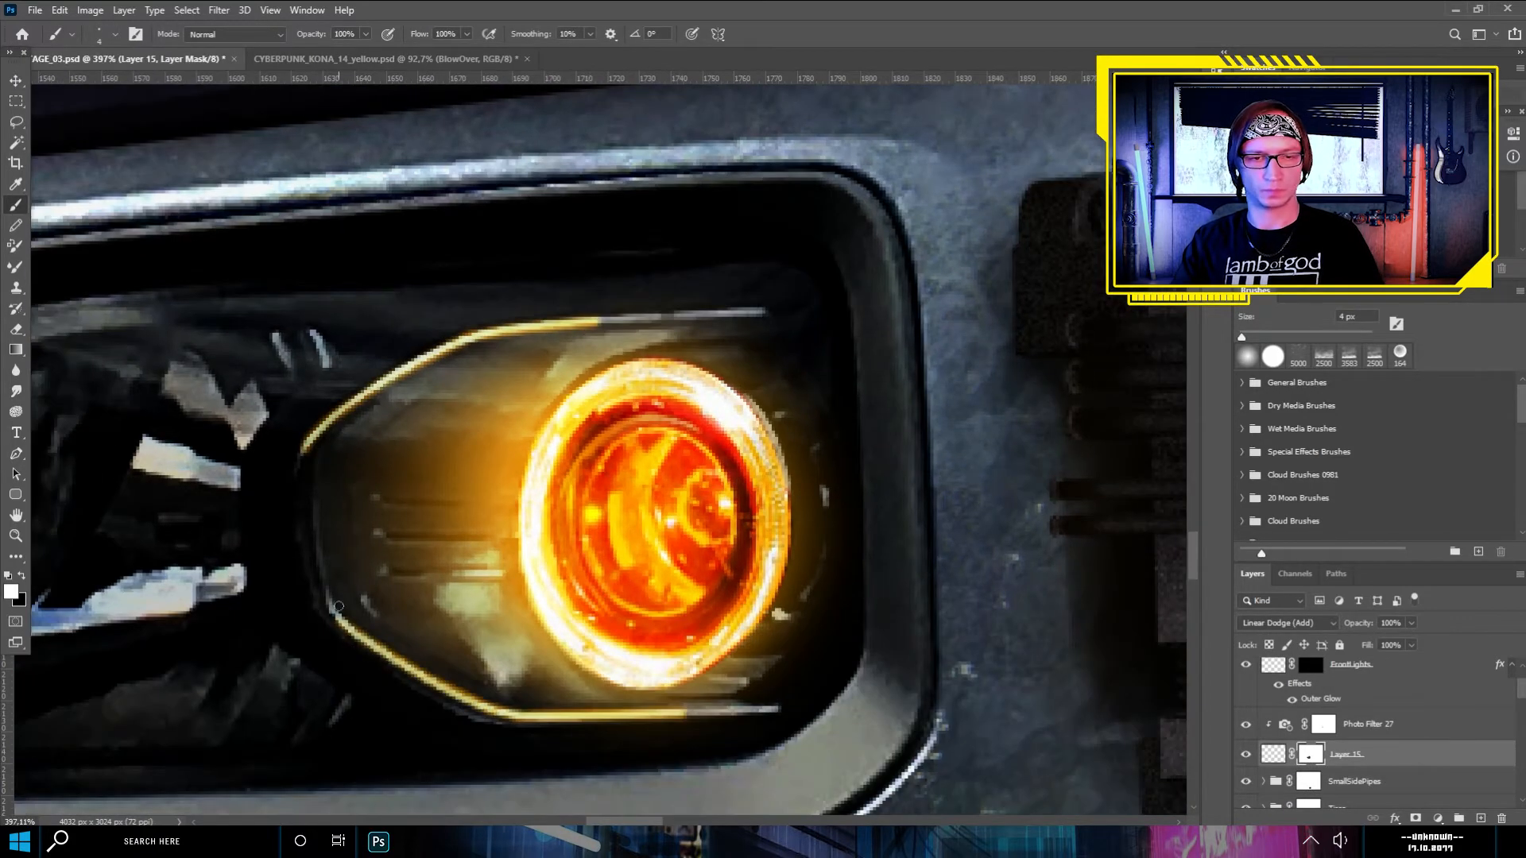
- Soften the highlights at the lens housing's narrow end on the glow mask with a 58 px black brush at 10% flow
{"action": "scroll", "coordinate": [340, 608], "scroll_direction": "down", "scroll_amount": 6}
{"action": "scroll", "coordinate": [463, 429], "scroll_direction": "up", "scroll_amount": 4}
{"action": "scroll", "coordinate": [586, 448], "scroll_direction": "down", "scroll_amount": 4}
{"action": "left_click", "coordinate": [115, 34]}
{"action": "left_click_drag", "start_coordinate": [94, 84], "coordinate": [138, 84]}
{"action": "left_click", "coordinate": [22, 576]}
{"action": "key", "text": "shift+1"}
{"action": "left_click_drag", "start_coordinate": [320, 521], "coordinate": [343, 648]}
- Set the headlight glow layer's blending mode to Color Dodge
{"action": "scroll", "coordinate": [381, 568], "scroll_direction": "up", "scroll_amount": 2}
{"action": "left_click", "coordinate": [115, 35]}
{"action": "key", "text": "x"}
{"action": "left_click", "coordinate": [1274, 754]}
{"action": "left_click", "coordinate": [1288, 623]}
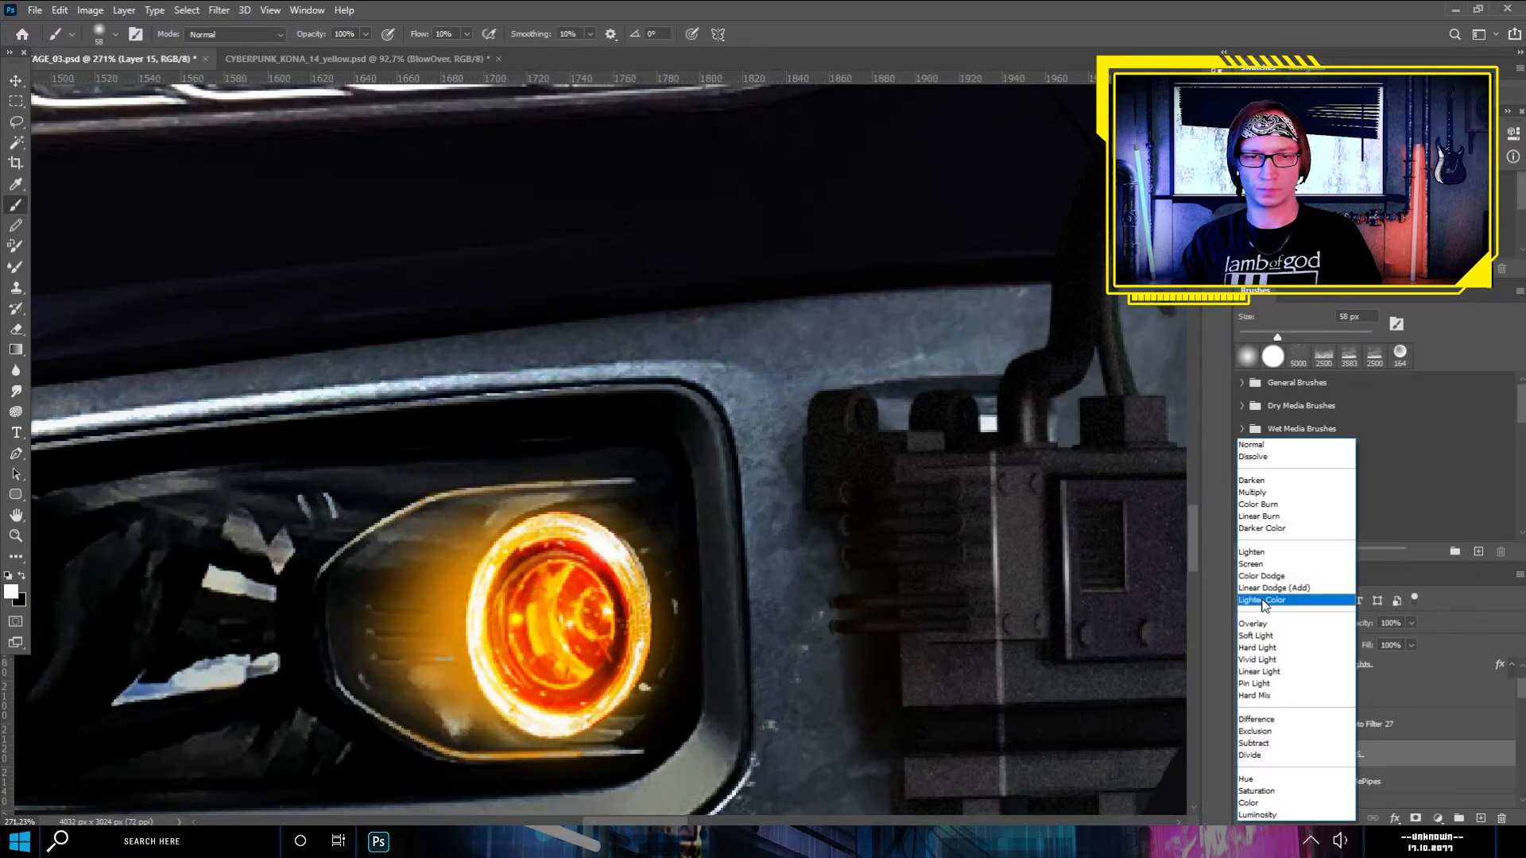
{"action": "left_click", "coordinate": [1264, 577]}
{"action": "key", "text": "m"}
{"action": "scroll", "coordinate": [418, 535], "scroll_direction": "down", "scroll_amount": 9}
{"action": "scroll", "coordinate": [471, 598], "scroll_direction": "up", "scroll_amount": 1}
{"action": "scroll", "coordinate": [435, 467], "scroll_direction": "down", "scroll_amount": 3}
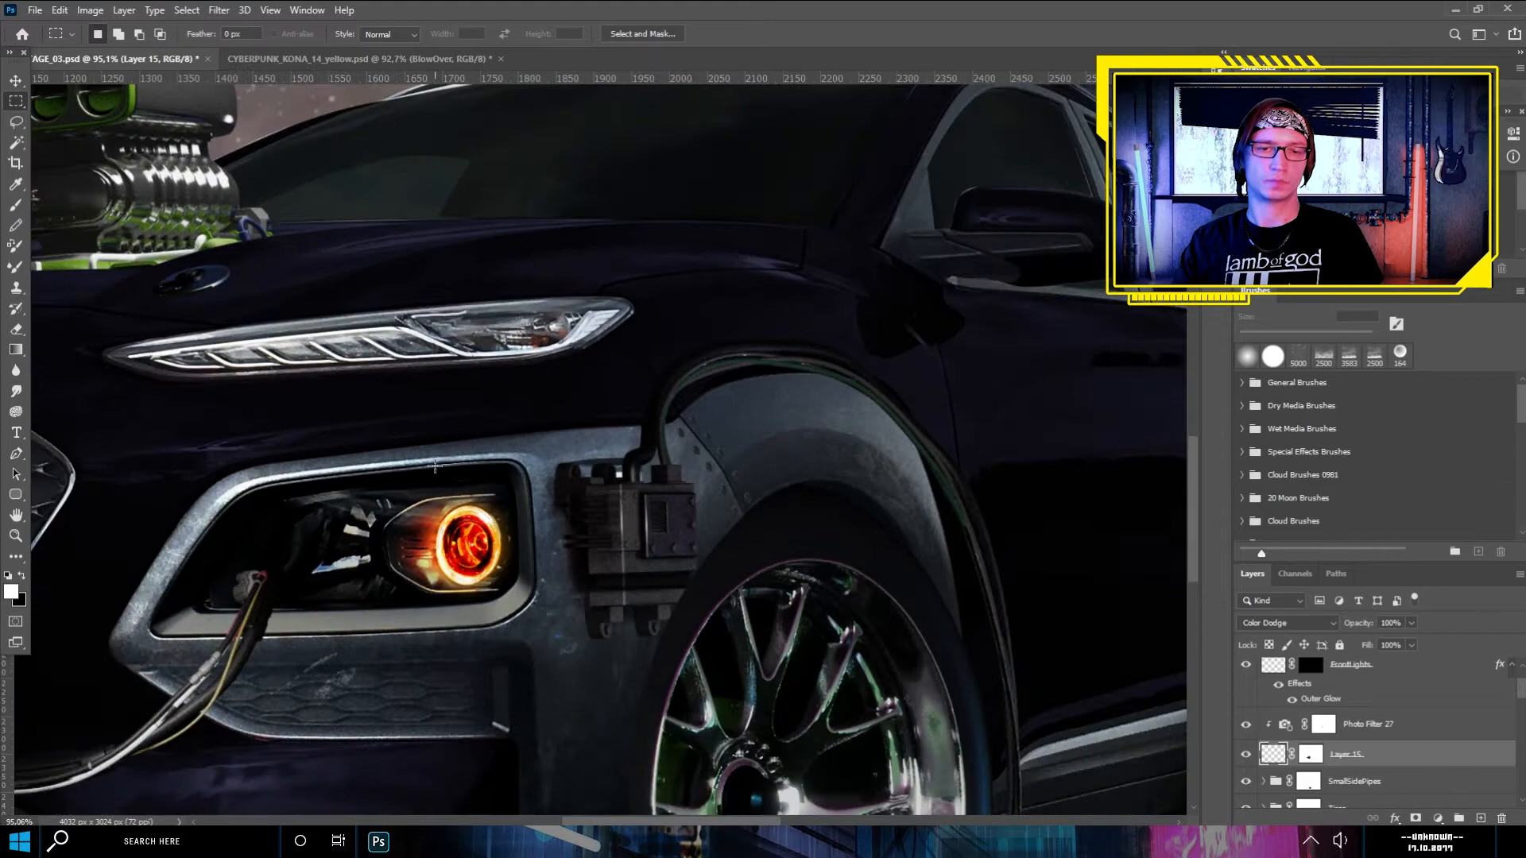
{"action": "scroll", "coordinate": [429, 475], "scroll_direction": "down", "scroll_amount": 2}
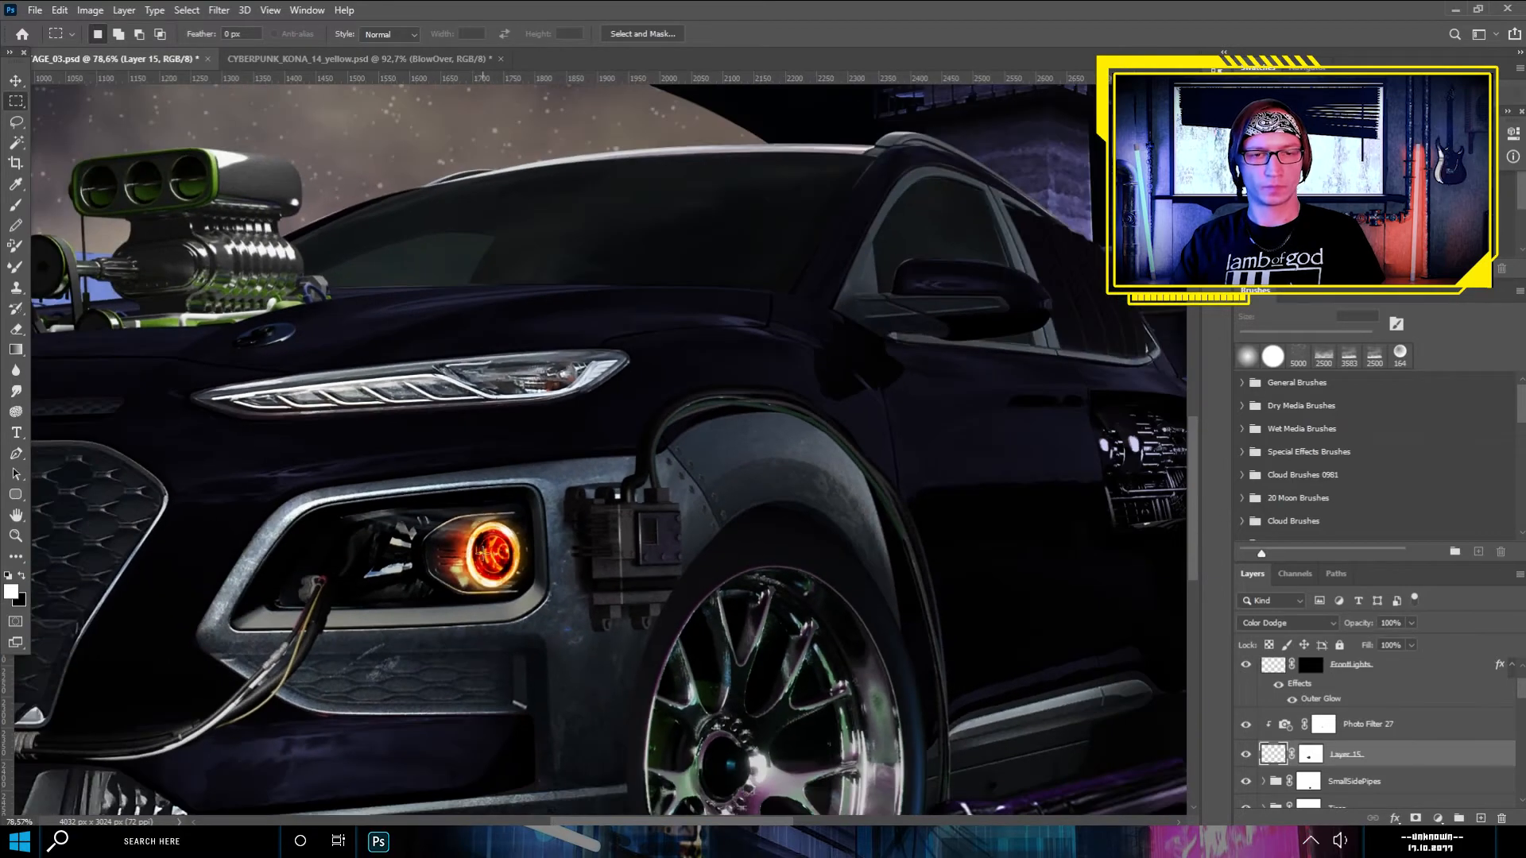
{"action": "scroll", "coordinate": [480, 550], "scroll_direction": "down", "scroll_amount": 4}
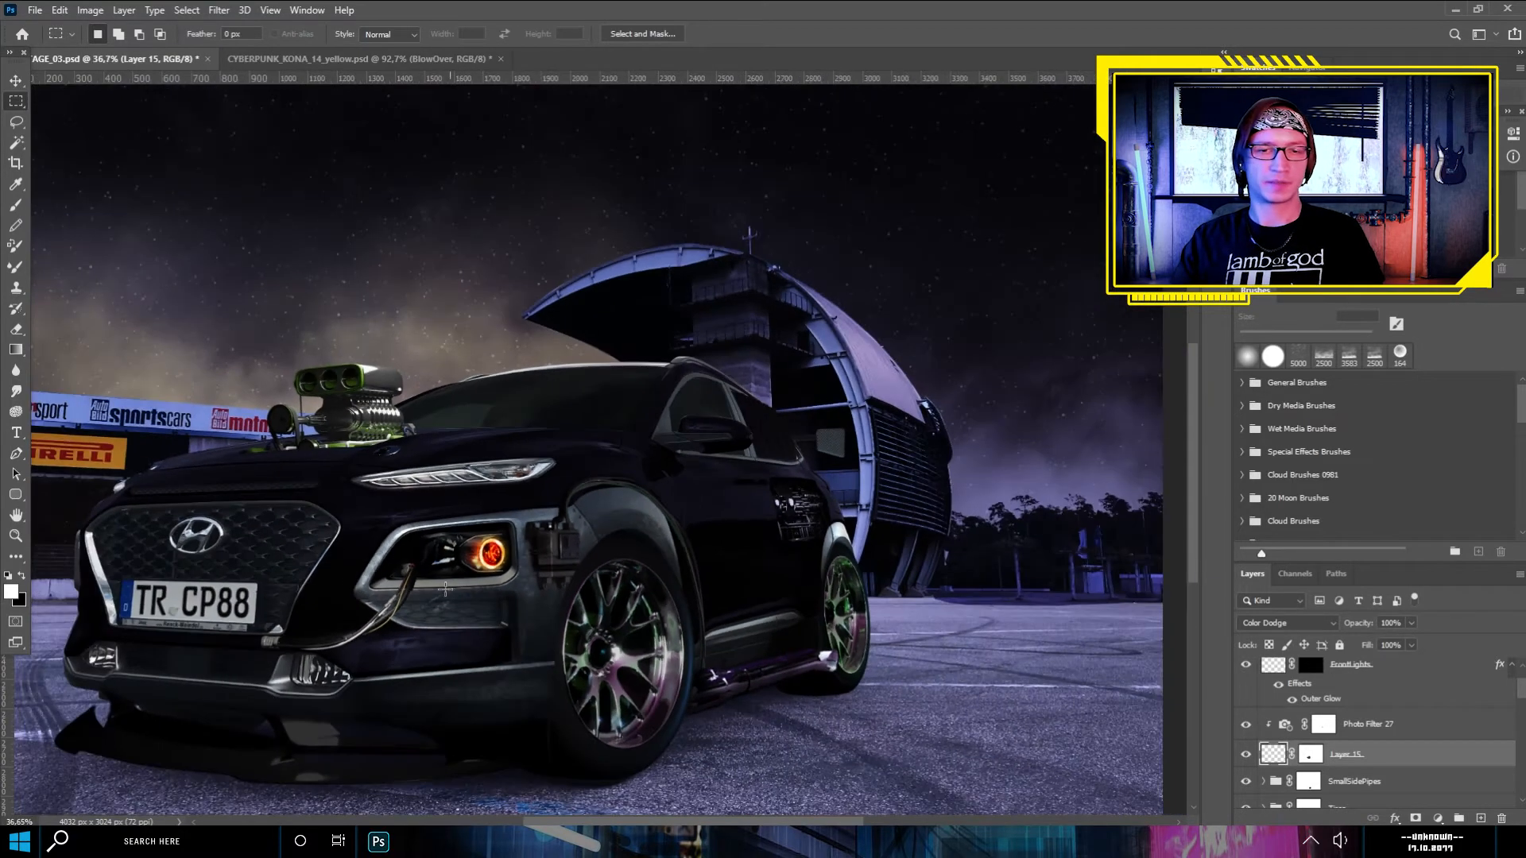
{"action": "scroll", "coordinate": [445, 588], "scroll_direction": "up", "scroll_amount": 2}
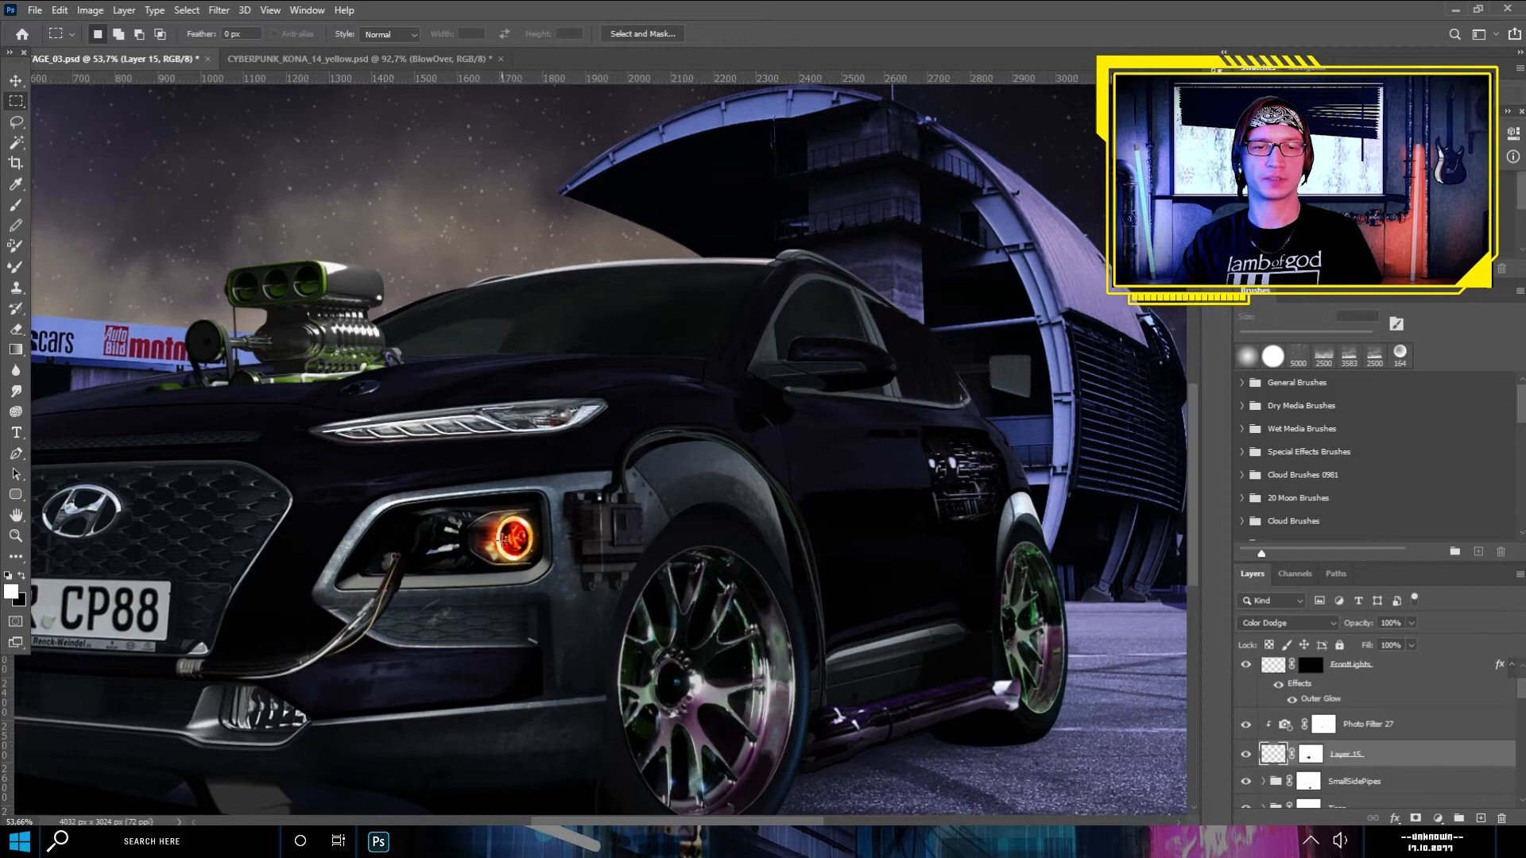
{"action": "scroll", "coordinate": [501, 539], "scroll_direction": "up", "scroll_amount": 2}
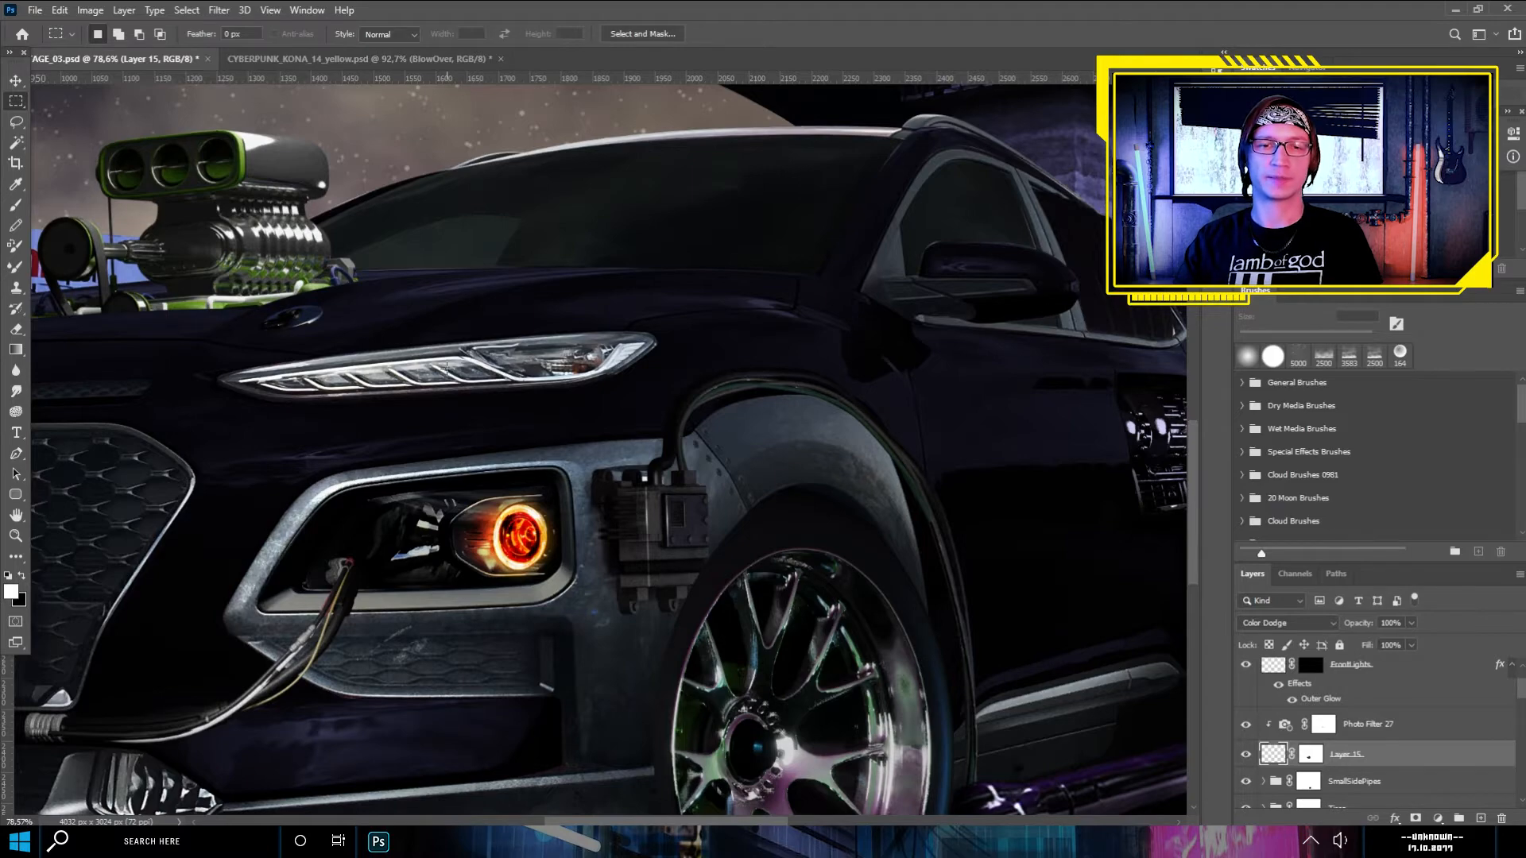
{"action": "scroll", "coordinate": [447, 368], "scroll_direction": "up", "scroll_amount": 3}
- Trace the upper headlight's lower edge on the car layer from its narrow inner tip to the outer end with the Pen tool
{"action": "scroll", "coordinate": [1312, 715], "scroll_direction": "down", "scroll_amount": 5}
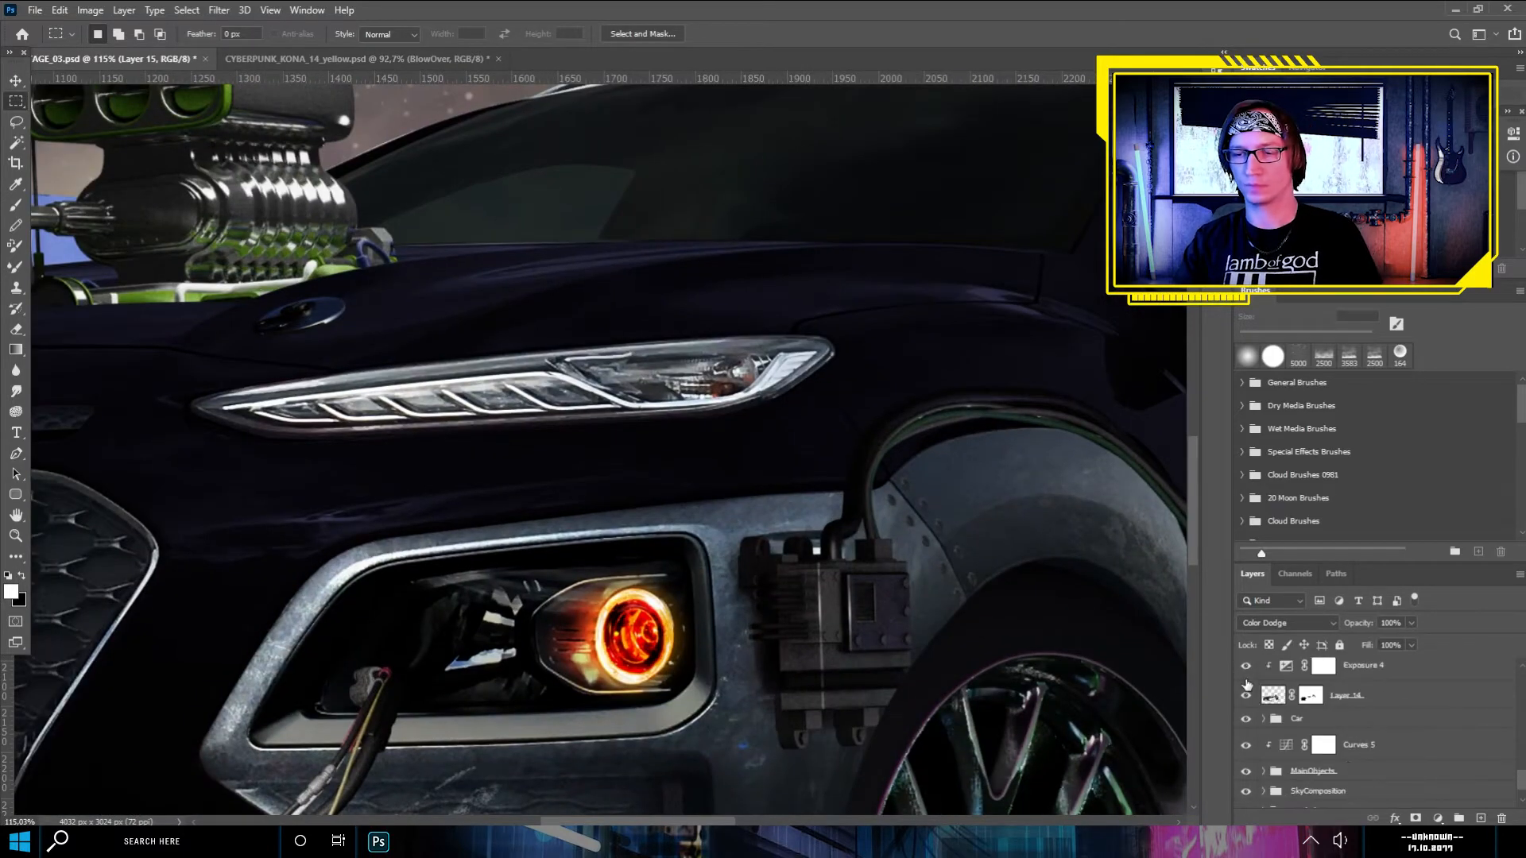
{"action": "left_click", "coordinate": [1285, 737]}
{"action": "key", "text": "p"}
{"action": "scroll", "coordinate": [176, 391], "scroll_direction": "up", "scroll_amount": 4}
{"action": "left_click", "coordinate": [198, 419]}
{"action": "left_click_drag", "start_coordinate": [308, 461], "coordinate": [340, 475]}
{"action": "left_click_drag", "start_coordinate": [431, 465], "coordinate": [470, 467]}
{"action": "left_click", "coordinate": [935, 438]}
{"action": "left_click_drag", "start_coordinate": [1043, 407], "coordinate": [1063, 395]}
{"action": "left_click_drag", "start_coordinate": [1134, 345], "coordinate": [1166, 310]}
- Close the path along the headlight's upper edge and copy the outlined headlight to its own layer below the Numberplate group
{"action": "left_click_drag", "start_coordinate": [1112, 315], "coordinate": [1074, 308]}
{"action": "left_click_drag", "start_coordinate": [720, 335], "coordinate": [457, 368]}
{"action": "scroll", "coordinate": [235, 406], "scroll_direction": "up", "scroll_amount": 4}
{"action": "left_click_drag", "start_coordinate": [299, 386], "coordinate": [185, 410]}
{"action": "left_click", "coordinate": [180, 425]}
{"action": "right_click", "coordinate": [274, 437]}
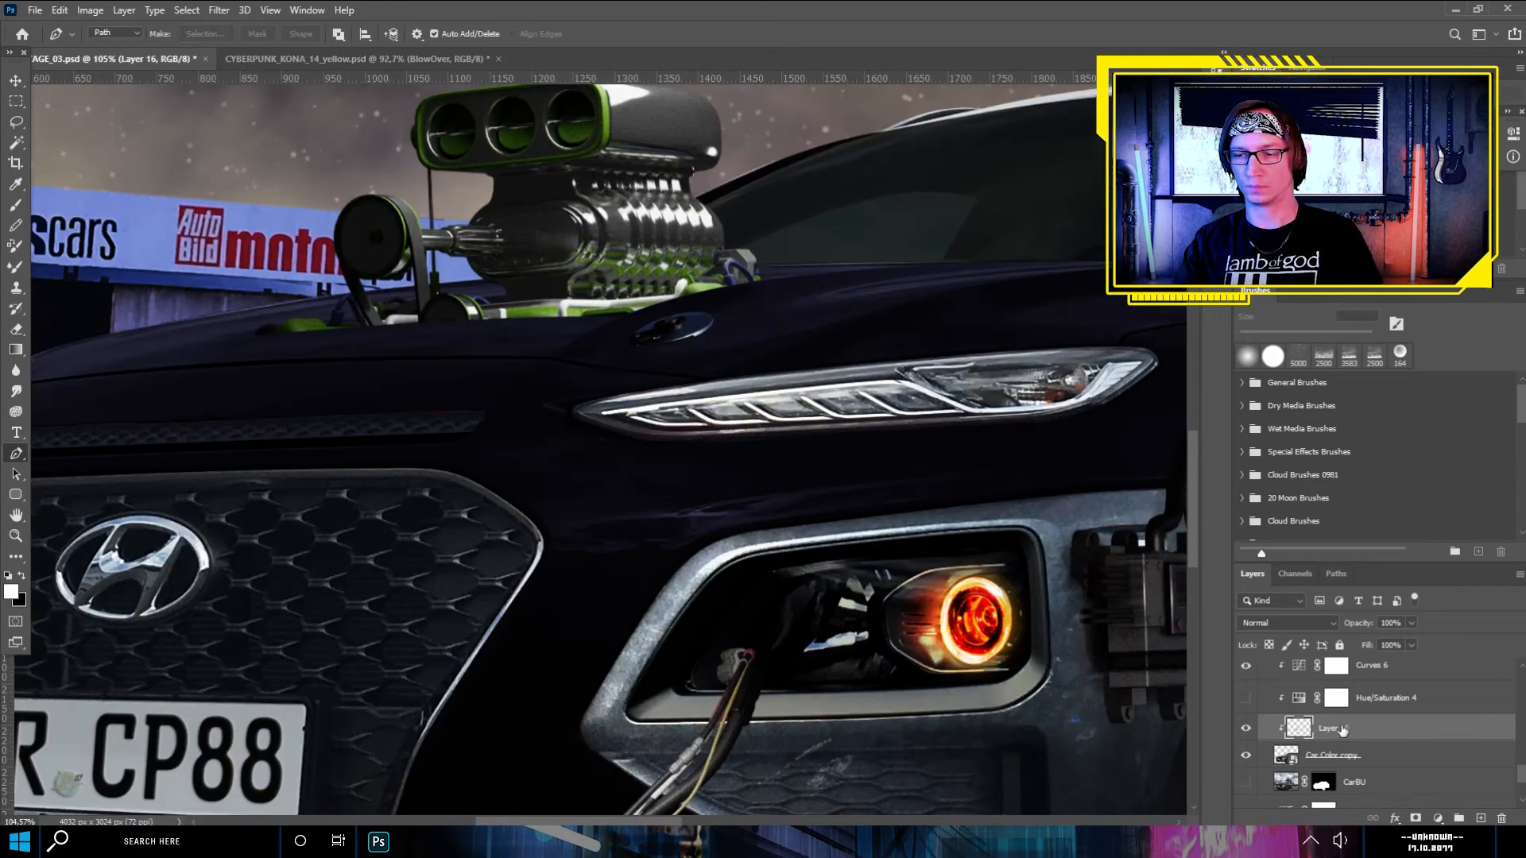
{"action": "scroll", "coordinate": [1308, 726], "scroll_direction": "up", "scroll_amount": 2}
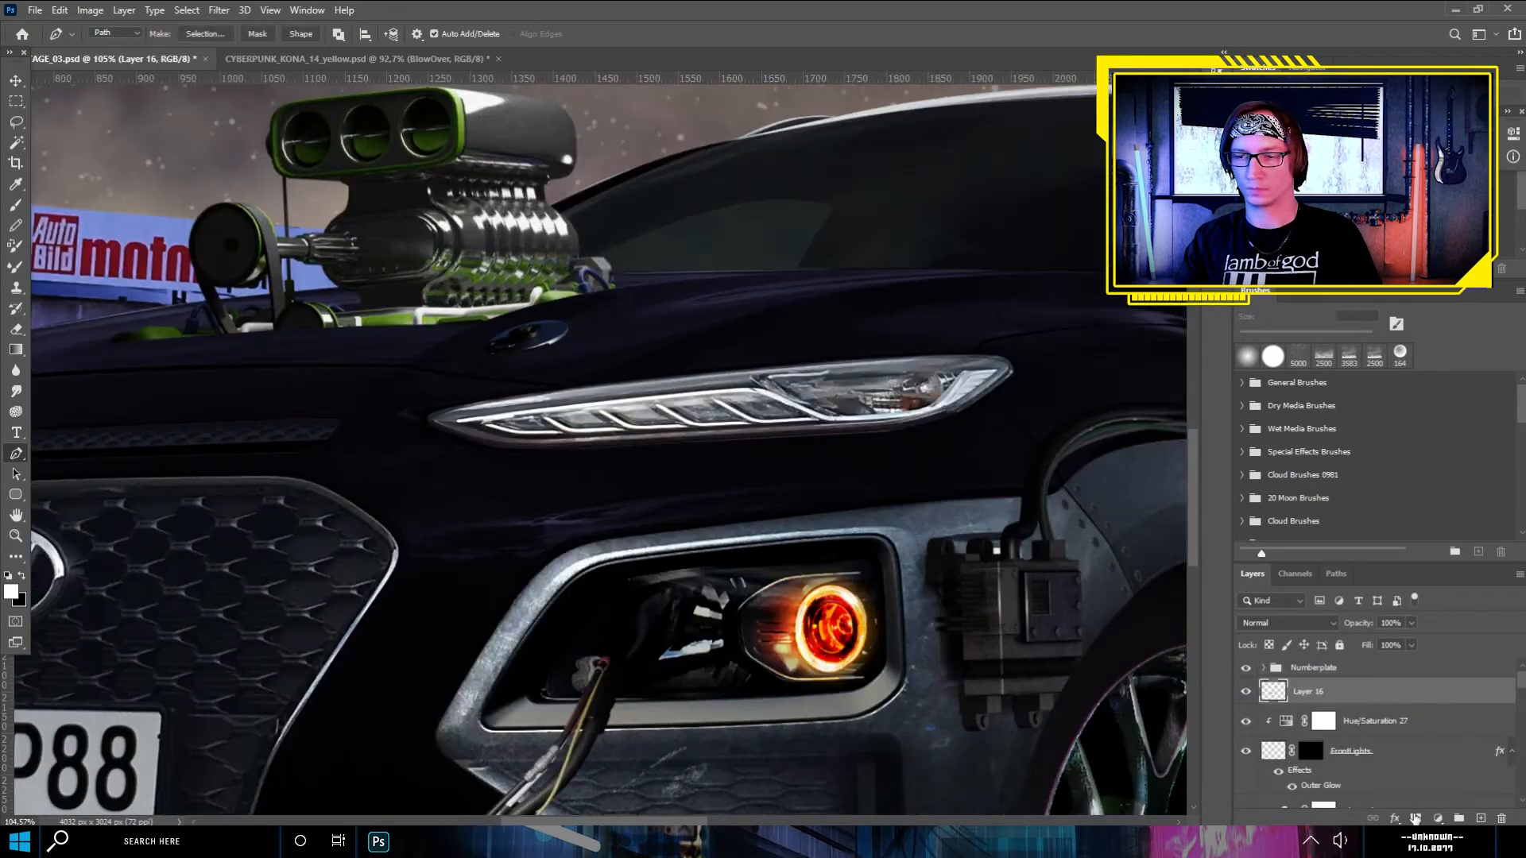
- Tint the copied headlight orange with a clipped Photo Filter and set the headlight layer's blending mode to Hard Light
{"action": "double_click", "coordinate": [1273, 694]}
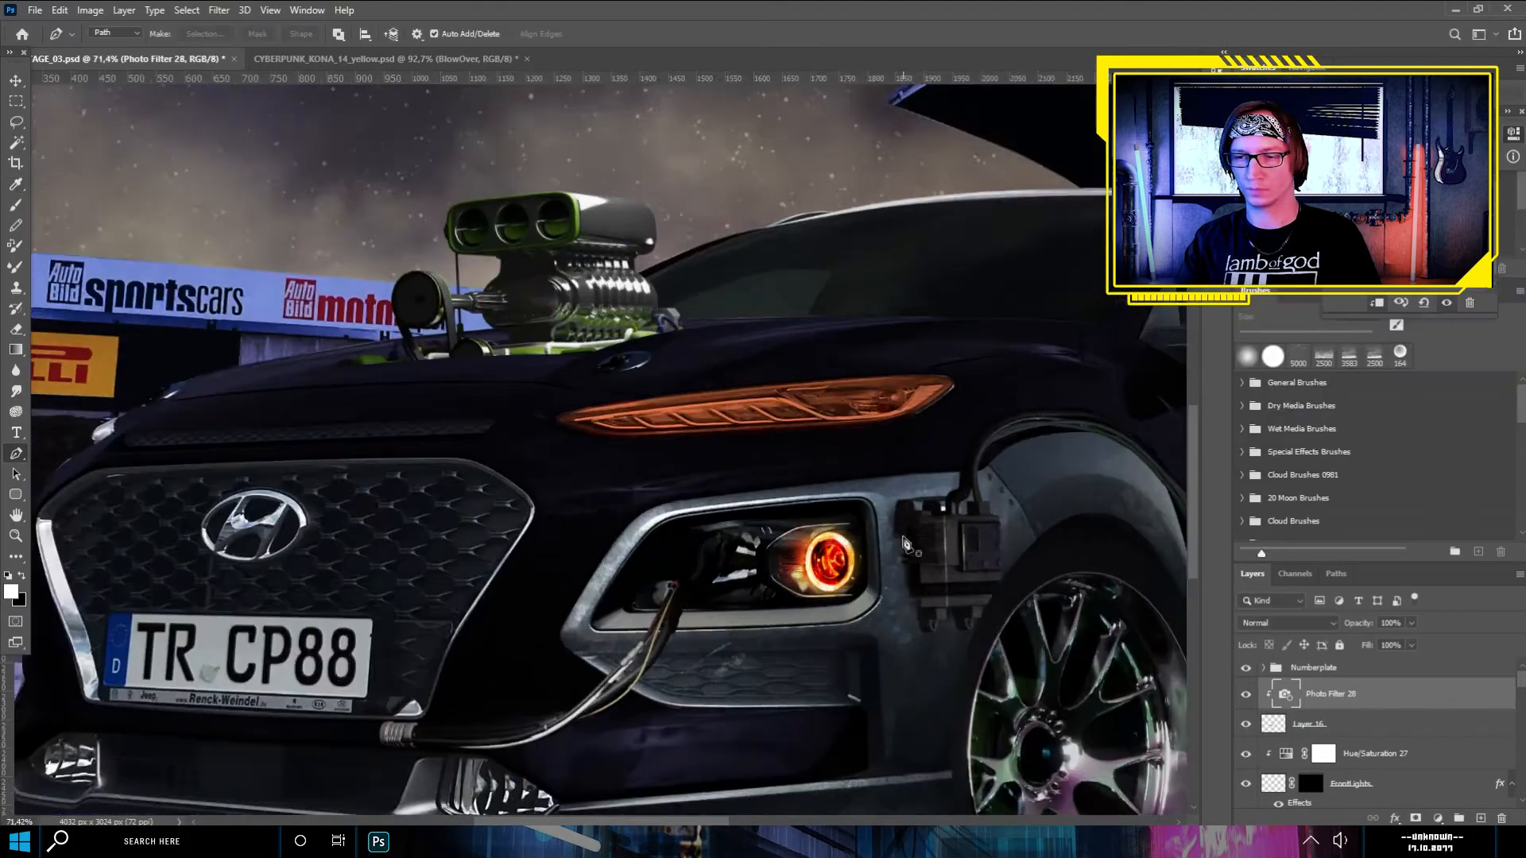
{"action": "left_click", "coordinate": [1308, 724]}
{"action": "left_click", "coordinate": [1288, 623]}
{"action": "left_click", "coordinate": [1289, 650]}
{"action": "scroll", "coordinate": [1034, 362], "scroll_direction": "up", "scroll_amount": 3}
{"action": "key", "text": "m"}
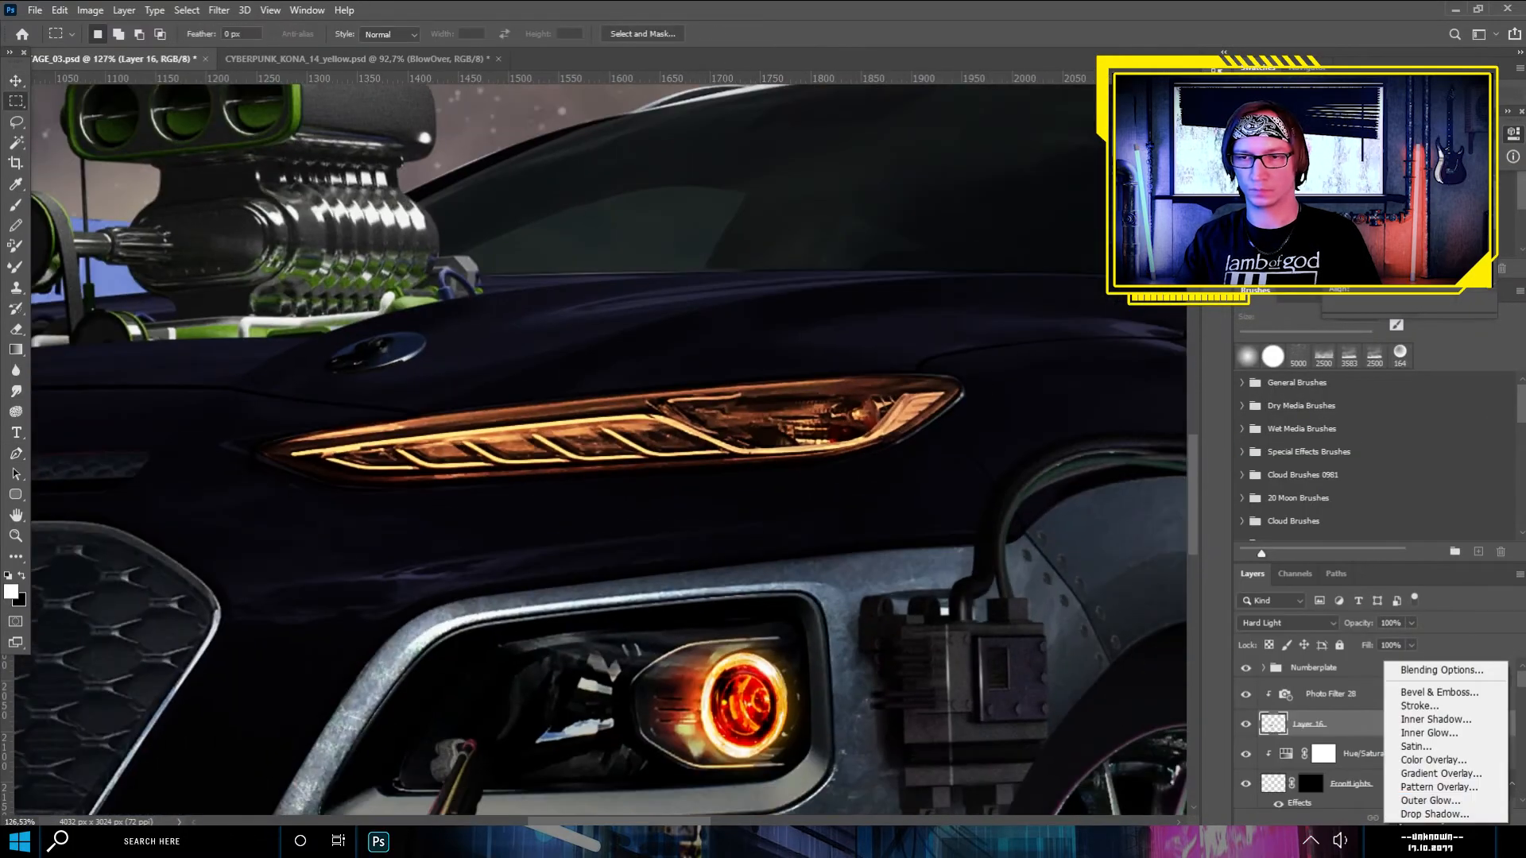
- Add a clipped Exposure adjustment to the copied headlight, invert its mask and set a small white brush to 97% flow
{"action": "left_click", "coordinate": [1438, 818]}
{"action": "left_click", "coordinate": [1438, 630]}
{"action": "key", "text": "ctrl+i"}
{"action": "key", "text": "b"}
{"action": "left_click", "coordinate": [115, 35]}
{"action": "left_click", "coordinate": [467, 34]}
- Brighten the LED strips and angled light bars inside the upper headlight by painting the Exposure mask white
{"action": "scroll", "coordinate": [374, 438], "scroll_direction": "up", "scroll_amount": 7}
{"action": "left_click_drag", "start_coordinate": [226, 470], "coordinate": [733, 412]}
{"action": "mouse_move", "coordinate": [445, 435]}
{"action": "left_mouse_down"}
{"action": "mouse_move", "coordinate": [892, 398]}
{"action": "mouse_move", "coordinate": [759, 374]}
{"action": "left_mouse_up"}
{"action": "left_click_drag", "start_coordinate": [866, 407], "coordinate": [1088, 425]}
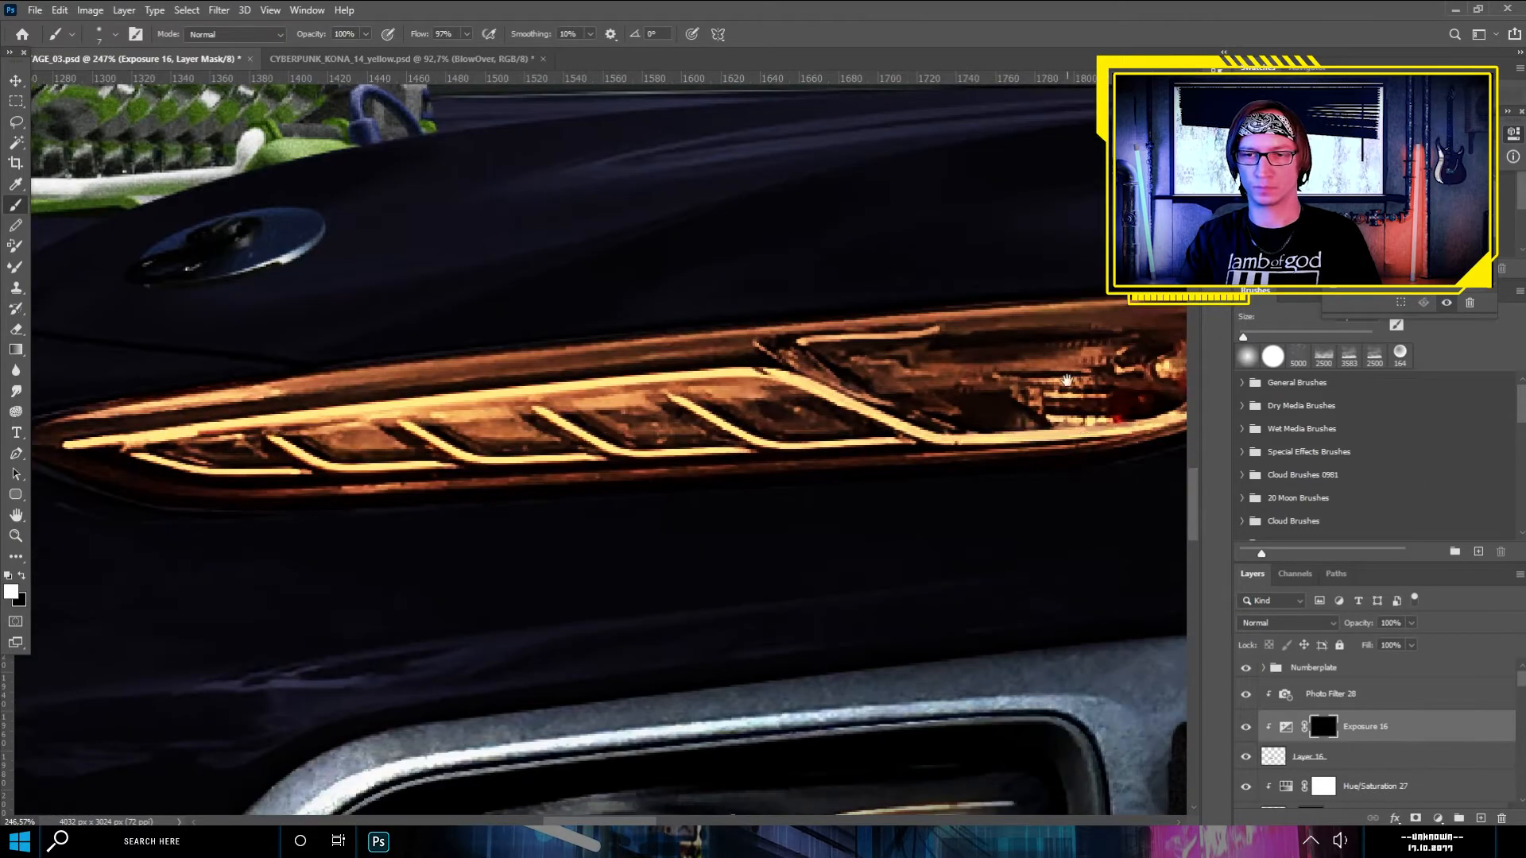
{"action": "left_click_drag", "start_coordinate": [684, 378], "coordinate": [842, 382]}
{"action": "scroll", "coordinate": [842, 383], "scroll_direction": "down", "scroll_amount": 2}
{"action": "left_click_drag", "start_coordinate": [616, 404], "coordinate": [669, 434]}
{"action": "left_click_drag", "start_coordinate": [517, 423], "coordinate": [551, 445]}
{"action": "left_click_drag", "start_coordinate": [405, 431], "coordinate": [453, 450]}
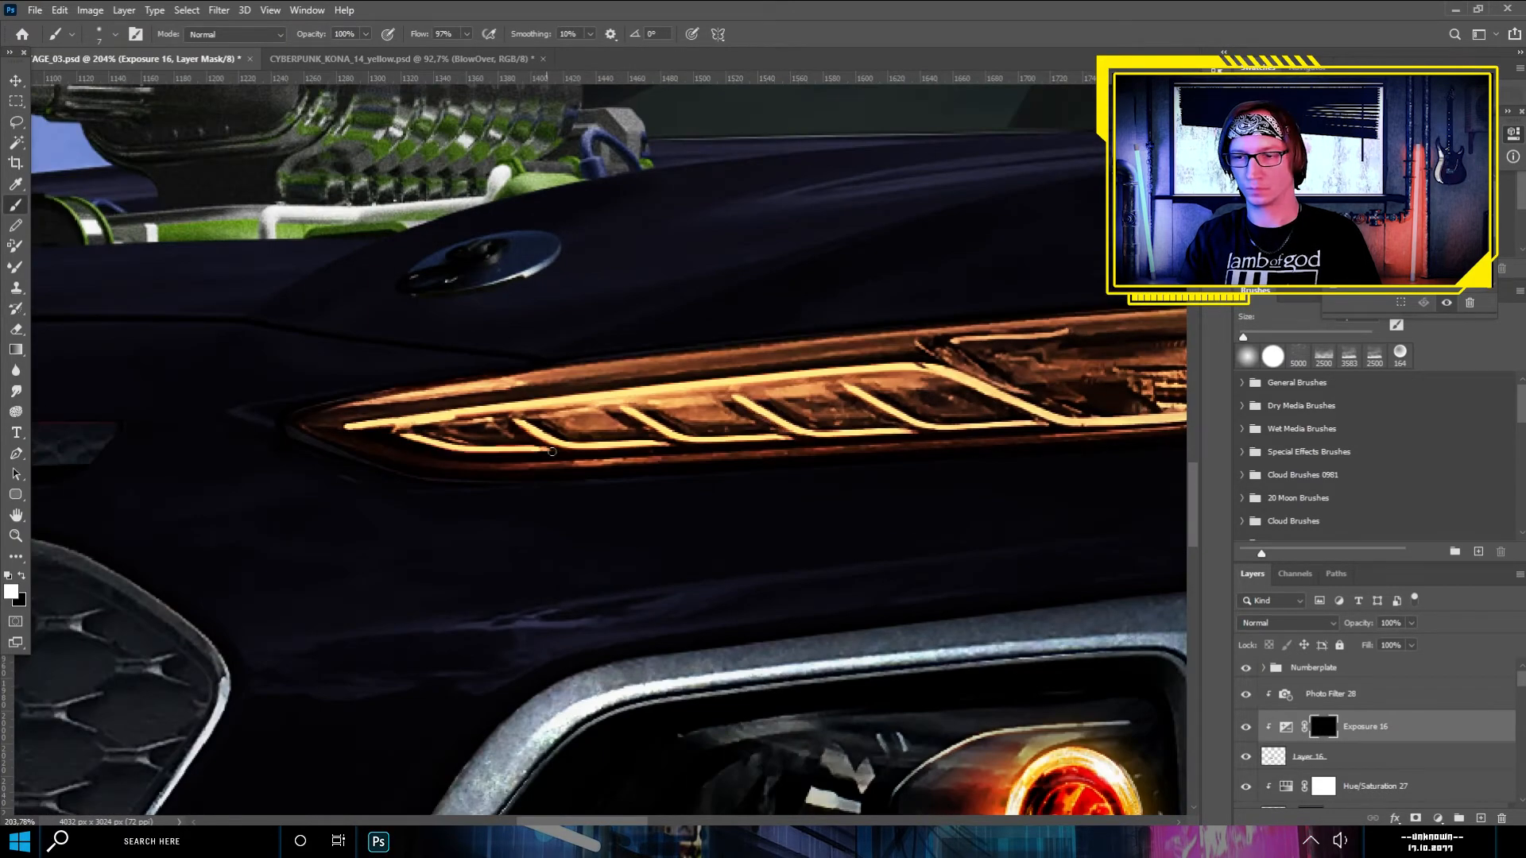
{"action": "scroll", "coordinate": [362, 334], "scroll_direction": "down", "scroll_amount": 2}
- Add a mask to the copied headlight layer and soften the headlight's outline with a soft 37 px brush at 19% flow
{"action": "left_click", "coordinate": [1309, 757]}
{"action": "left_click", "coordinate": [1416, 818]}
{"action": "left_click", "coordinate": [100, 34]}
{"action": "left_click_drag", "start_coordinate": [90, 82], "coordinate": [109, 83]}
{"action": "left_click", "coordinate": [467, 35]}
{"action": "left_click_drag", "start_coordinate": [473, 55], "coordinate": [416, 54]}
{"action": "left_click_drag", "start_coordinate": [519, 386], "coordinate": [381, 337]}
{"action": "left_click_drag", "start_coordinate": [199, 334], "coordinate": [663, 292]}
- Add a second clipped Exposure adjustment with lowered exposure directly above the headlight layer and invert its mask
{"action": "left_click", "coordinate": [1274, 757]}
{"action": "left_click", "coordinate": [1437, 818]}
{"action": "left_click", "coordinate": [1453, 631]}
{"action": "left_click_drag", "start_coordinate": [1410, 159], "coordinate": [1387, 159]}
{"action": "key", "text": "ctrl+i"}
- Darken the upper headlight's edges and inner areas by painting white on the darkening Exposure mask
{"action": "key", "text": "x"}
{"action": "mouse_move", "coordinate": [187, 319]}
{"action": "left_mouse_down"}
{"action": "mouse_move", "coordinate": [657, 281]}
{"action": "mouse_move", "coordinate": [193, 336]}
{"action": "mouse_move", "coordinate": [658, 292]}
{"action": "left_mouse_up"}
{"action": "mouse_move", "coordinate": [192, 368]}
{"action": "left_mouse_down"}
{"action": "mouse_move", "coordinate": [804, 395]}
{"action": "mouse_move", "coordinate": [176, 371]}
{"action": "left_mouse_up"}
{"action": "left_click_drag", "start_coordinate": [866, 318], "coordinate": [547, 354]}
{"action": "mouse_move", "coordinate": [622, 291]}
{"action": "left_mouse_down"}
{"action": "mouse_move", "coordinate": [739, 356]}
{"action": "mouse_move", "coordinate": [508, 312]}
{"action": "left_mouse_up"}
{"action": "scroll", "coordinate": [497, 413], "scroll_direction": "down", "scroll_amount": 12}
{"action": "mouse_move", "coordinate": [442, 397]}
{"action": "left_mouse_down"}
{"action": "mouse_move", "coordinate": [701, 346]}
{"action": "mouse_move", "coordinate": [739, 407]}
{"action": "left_mouse_up"}
{"action": "scroll", "coordinate": [761, 369], "scroll_direction": "up", "scroll_amount": 6}
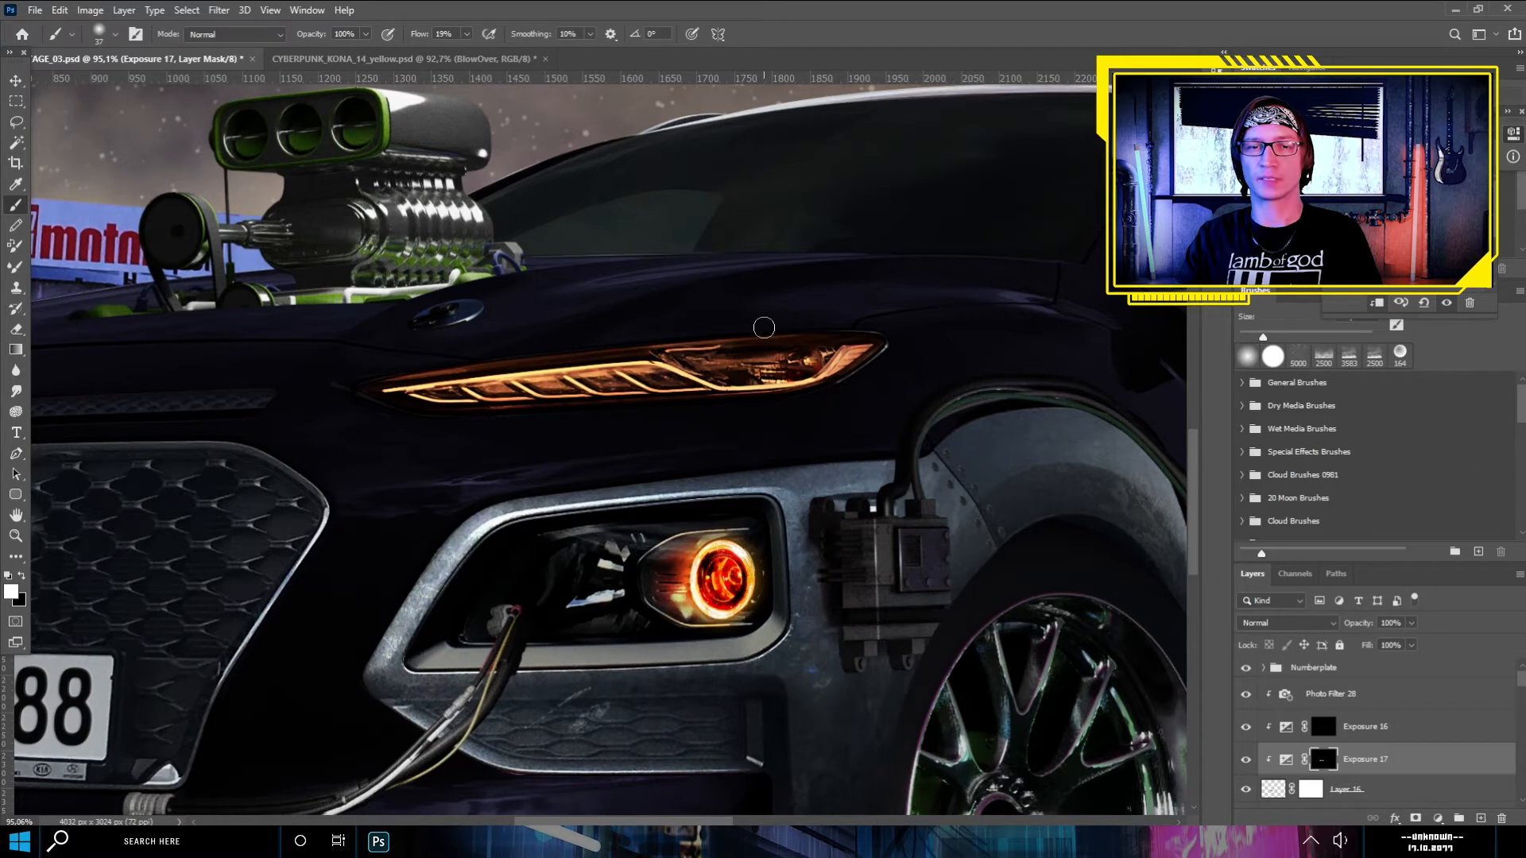
- Change the upper headlight's Photo Filter colour to blue 003dec
{"action": "scroll", "coordinate": [692, 376], "scroll_direction": "up", "scroll_amount": 1}
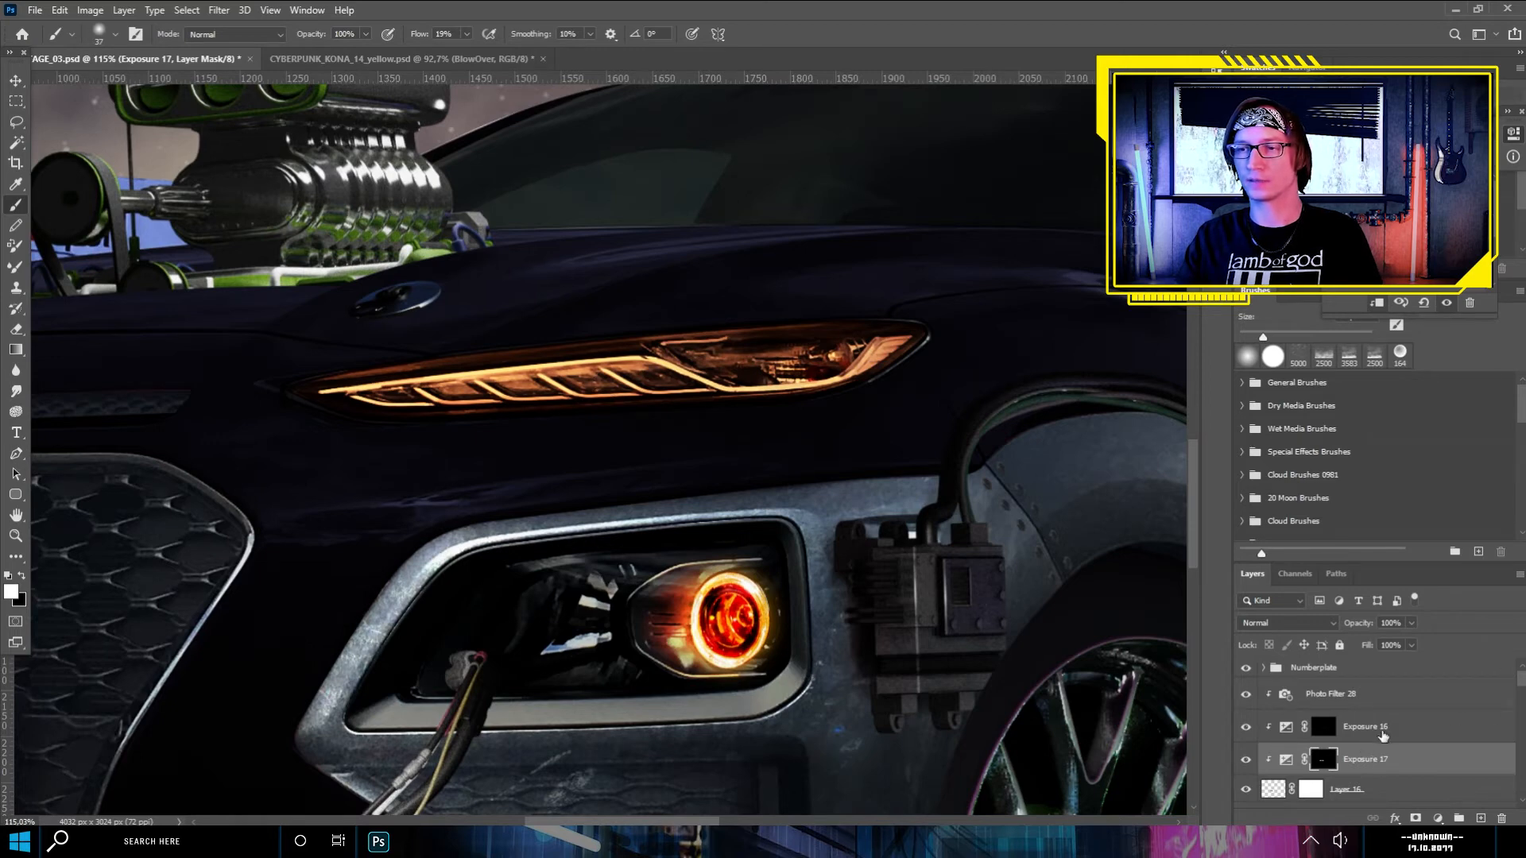
{"action": "left_click", "coordinate": [1355, 702]}
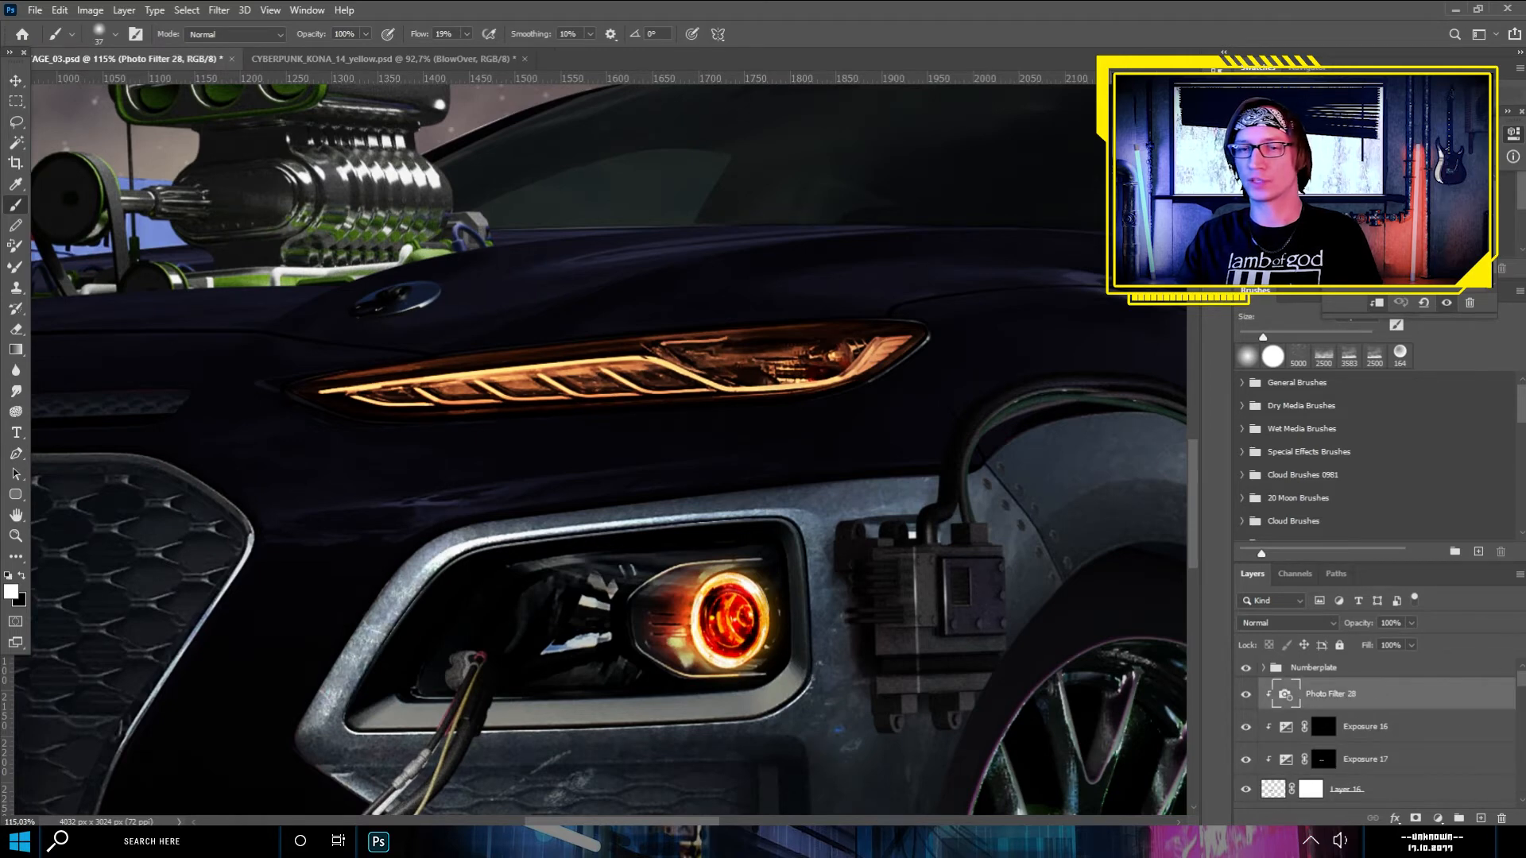
{"action": "left_click", "coordinate": [1385, 199]}
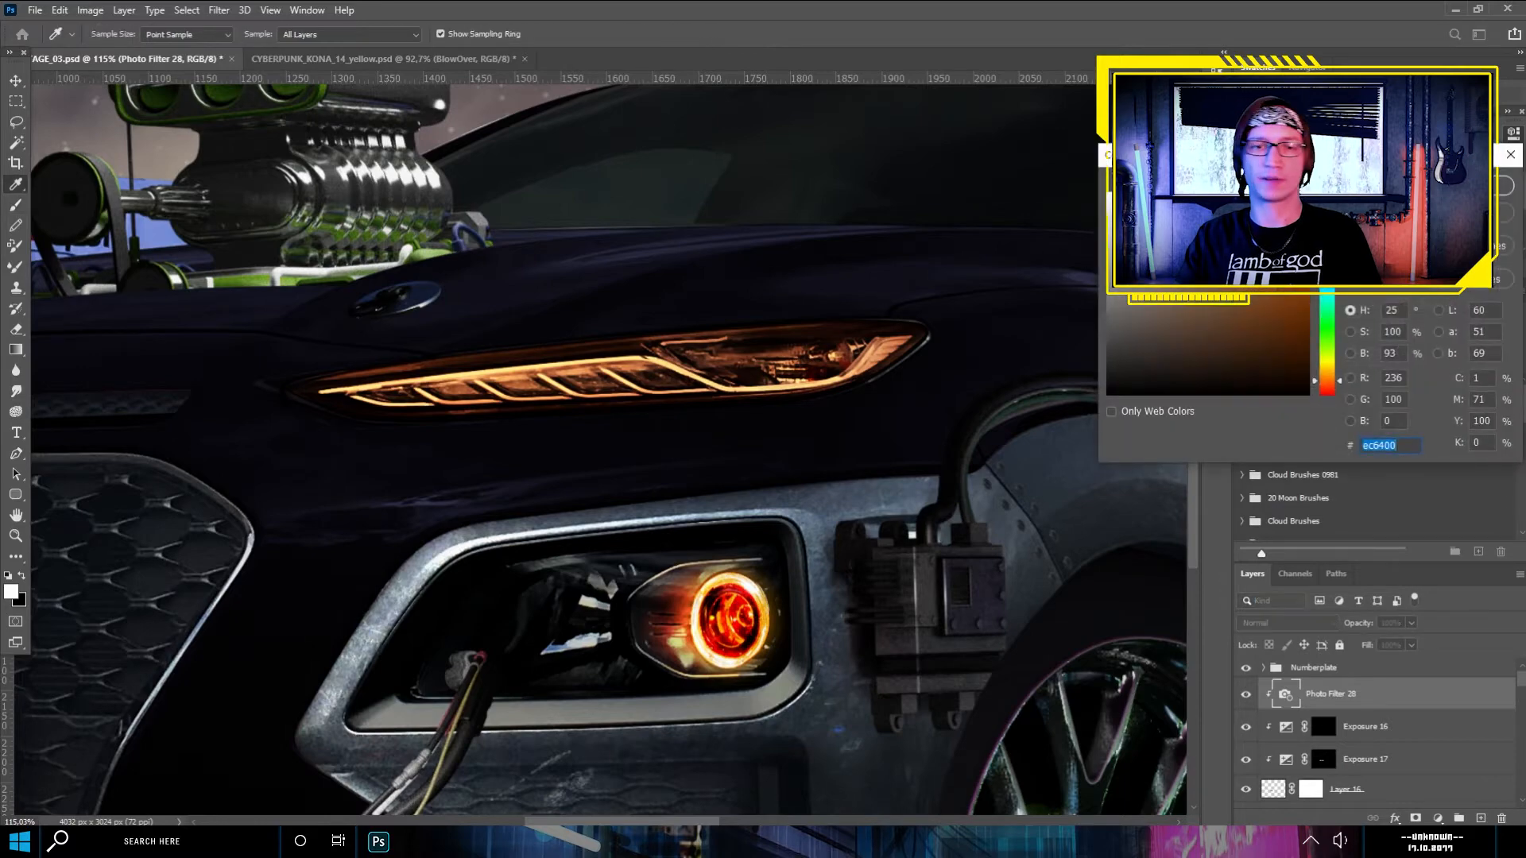
{"action": "type", "text": "003dec"}
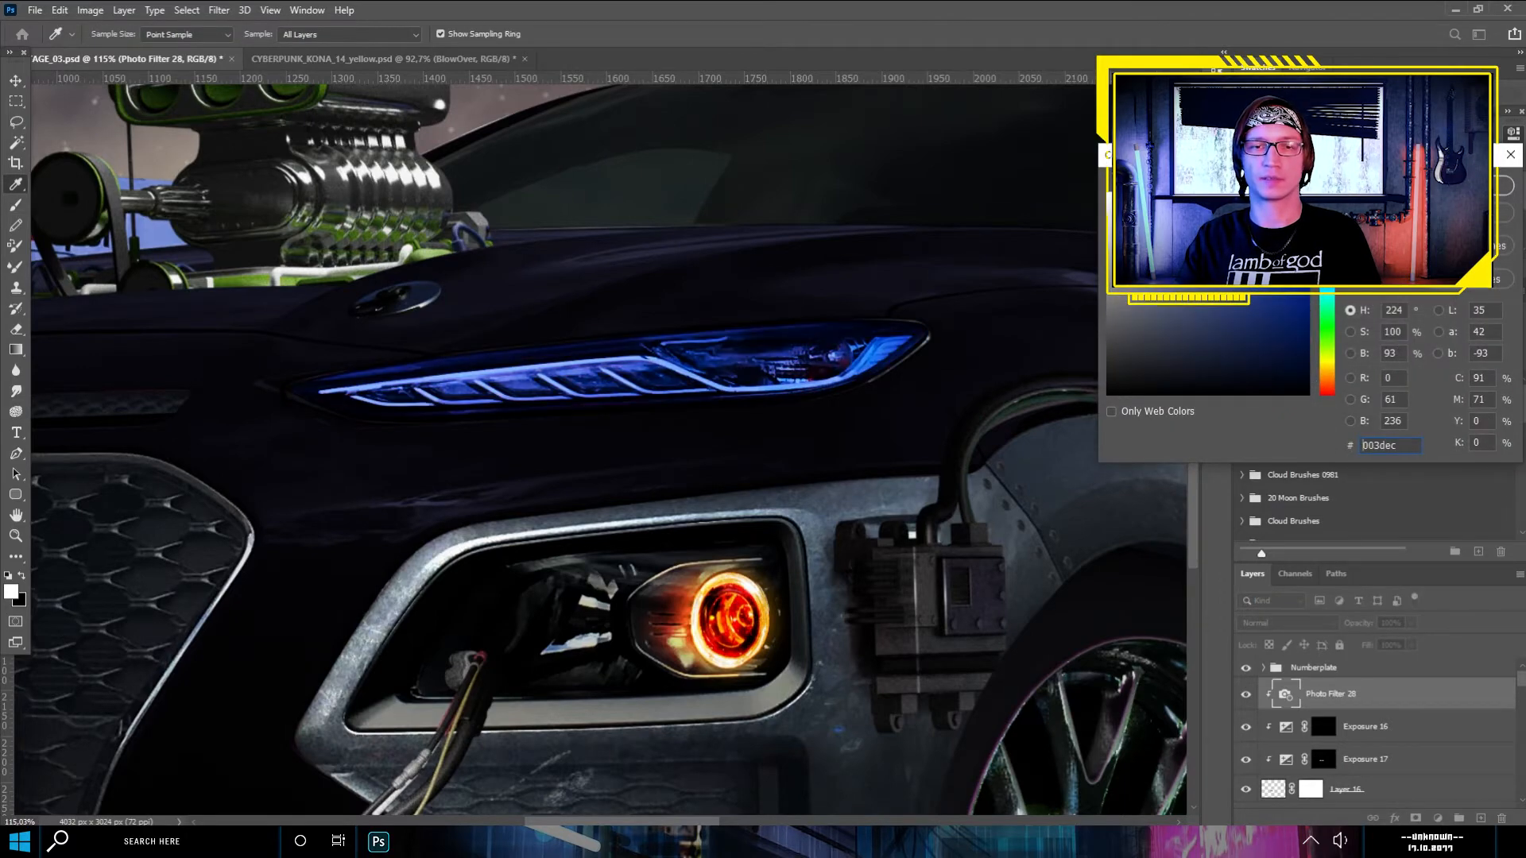
{"action": "key", "text": "Return"}
- Examine the car's glowing headlights, lit grilles and wheels both close up and within the whole picture
{"action": "scroll", "coordinate": [548, 385], "scroll_direction": "down", "scroll_amount": 3}
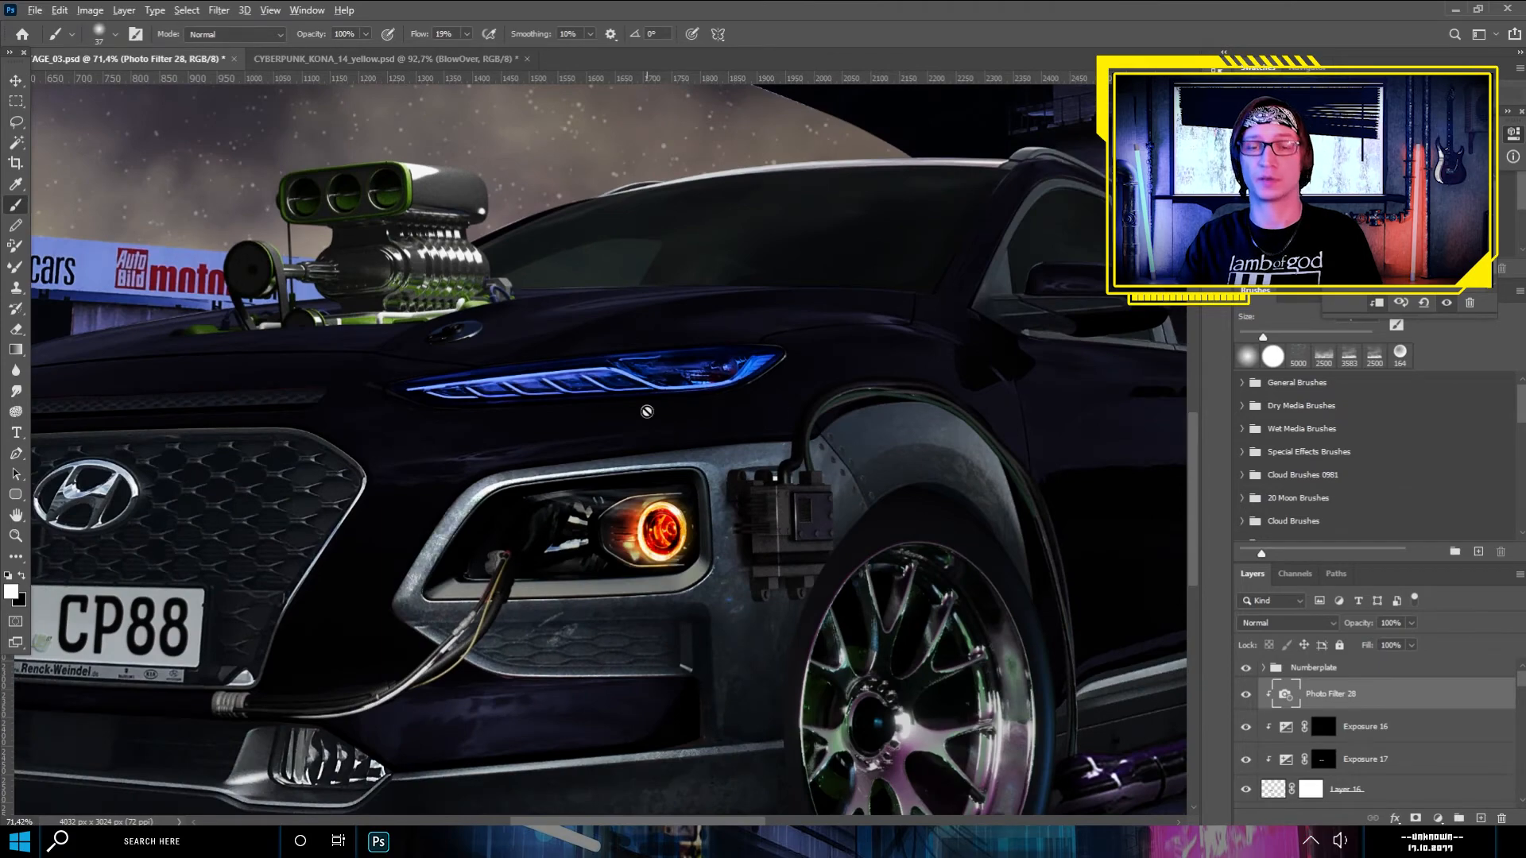
{"action": "scroll", "coordinate": [647, 411], "scroll_direction": "down", "scroll_amount": 2}
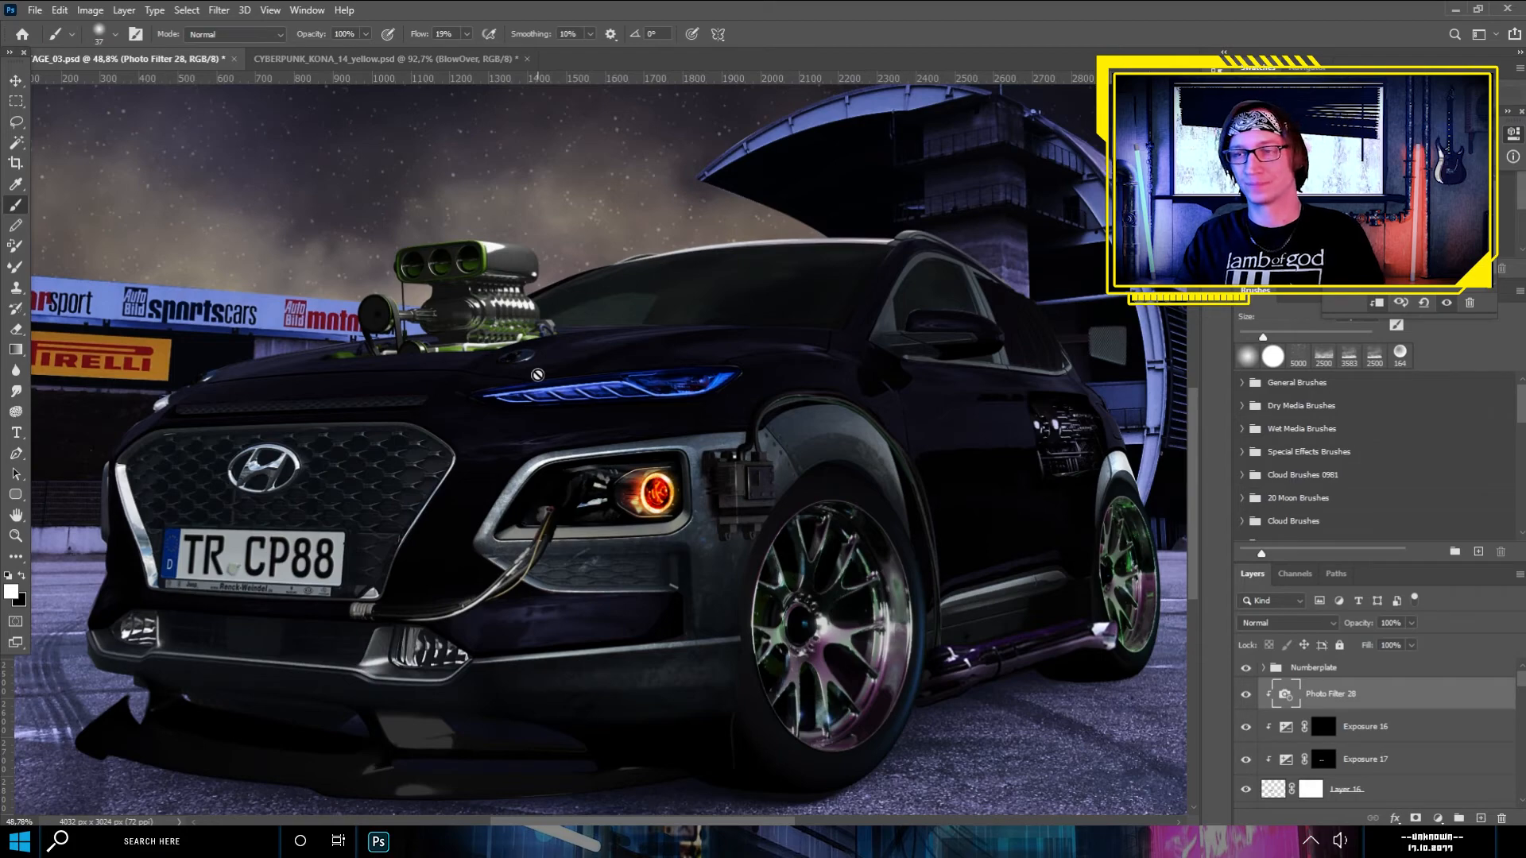
{"action": "scroll", "coordinate": [584, 541], "scroll_direction": "up", "scroll_amount": 2}
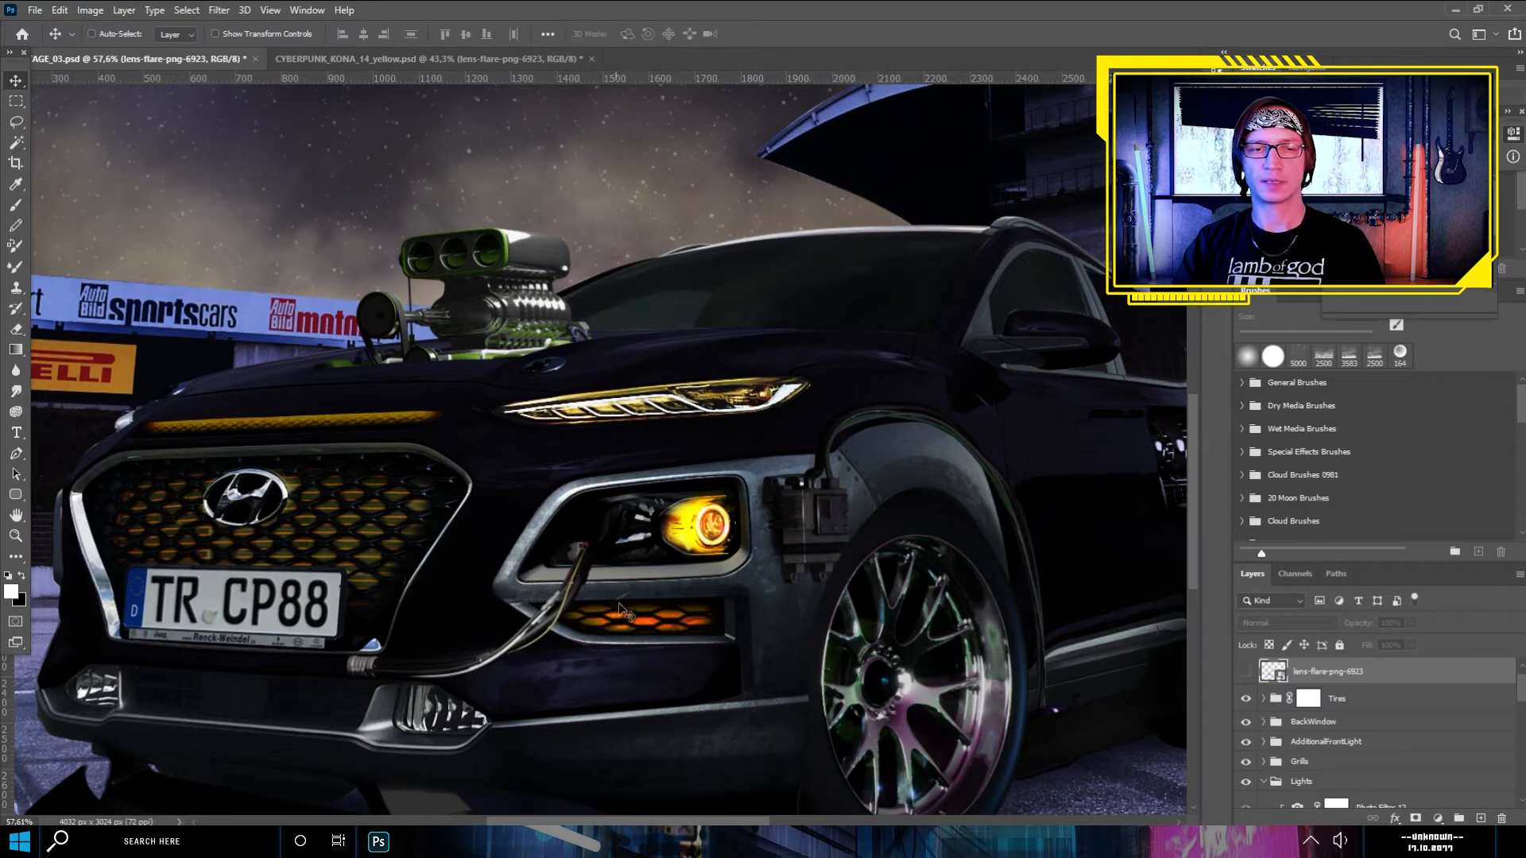
{"action": "left_click_drag", "start_coordinate": [439, 558], "coordinate": [645, 537]}
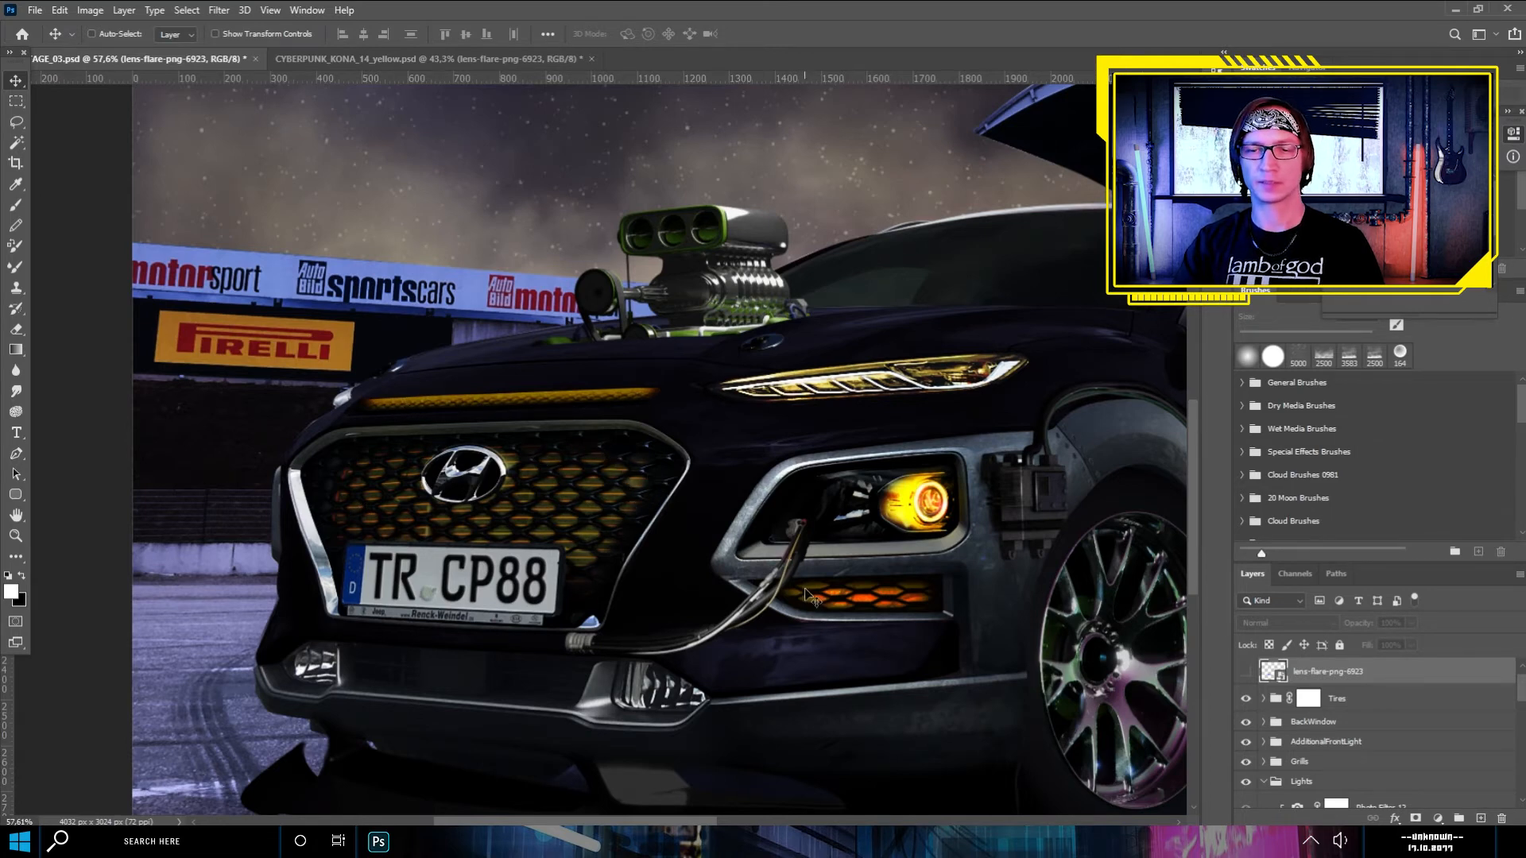
{"action": "left_click_drag", "start_coordinate": [897, 417], "coordinate": [824, 435]}
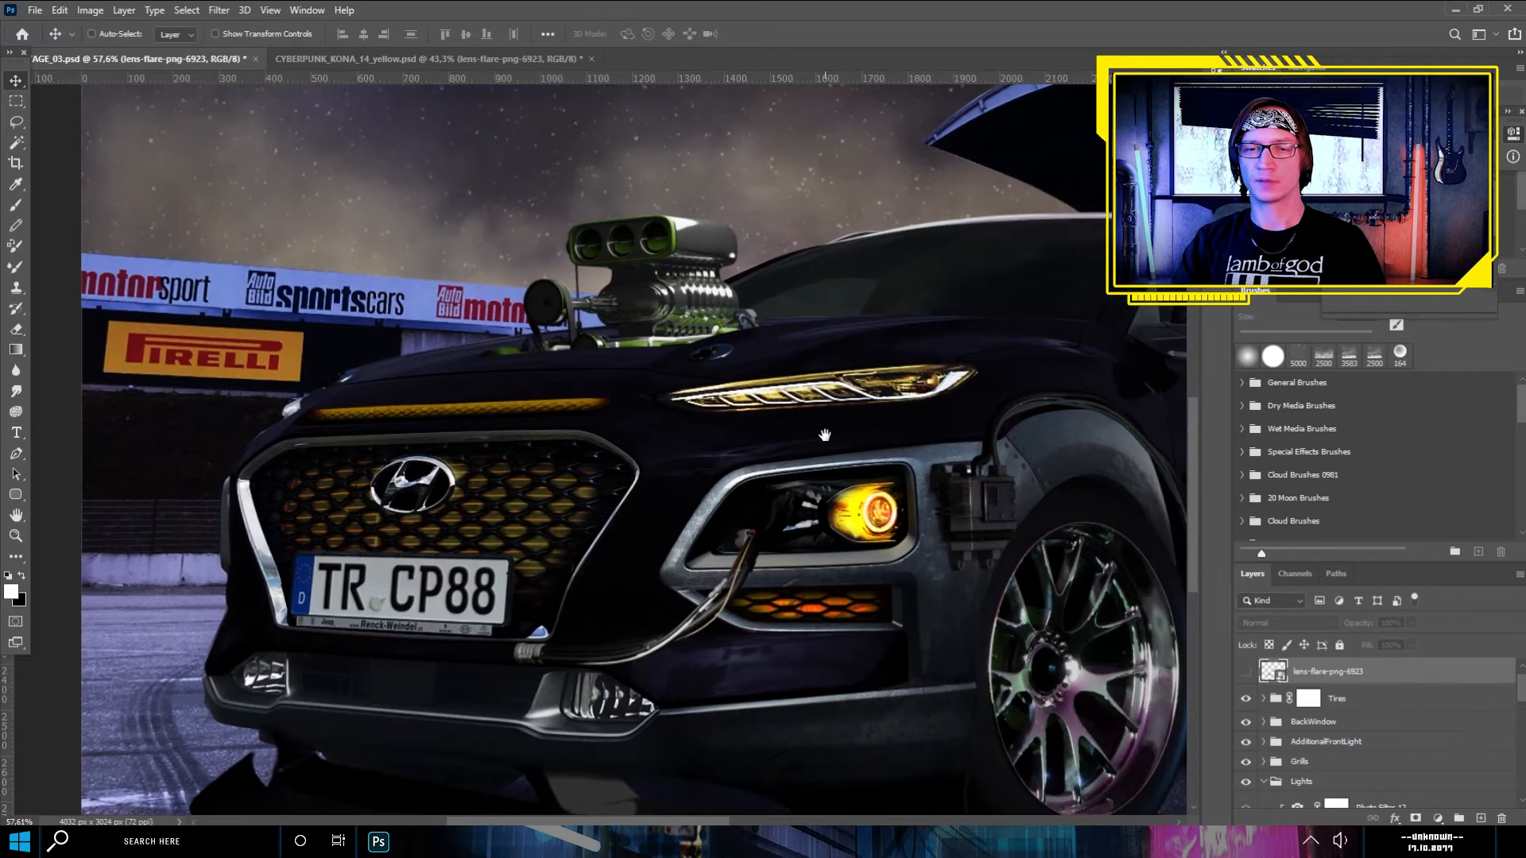
{"action": "scroll", "coordinate": [701, 449], "scroll_direction": "down", "scroll_amount": 1}
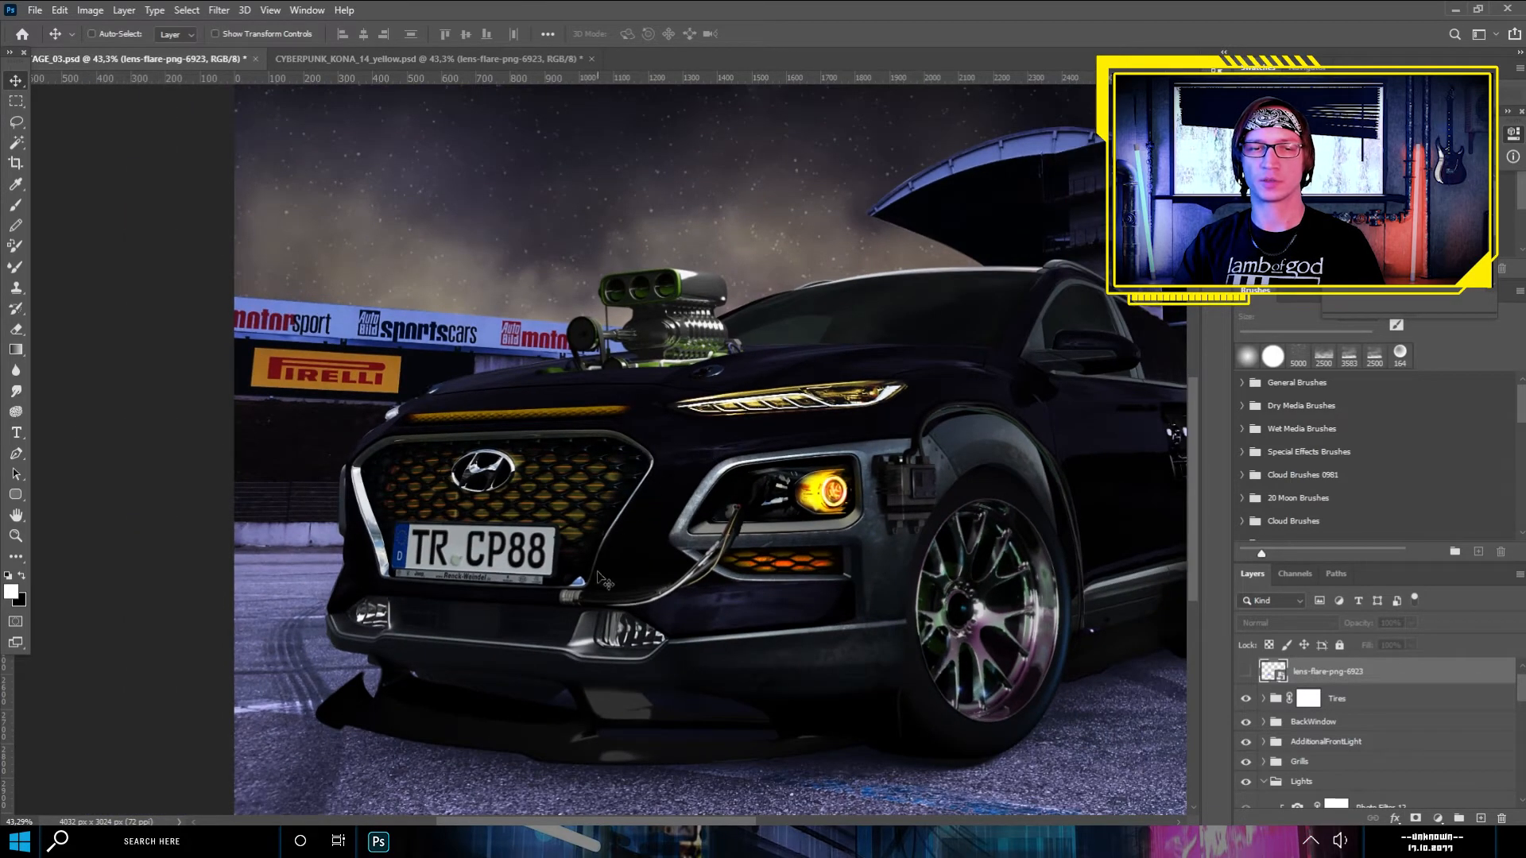
{"action": "left_click_drag", "start_coordinate": [834, 403], "coordinate": [729, 450]}
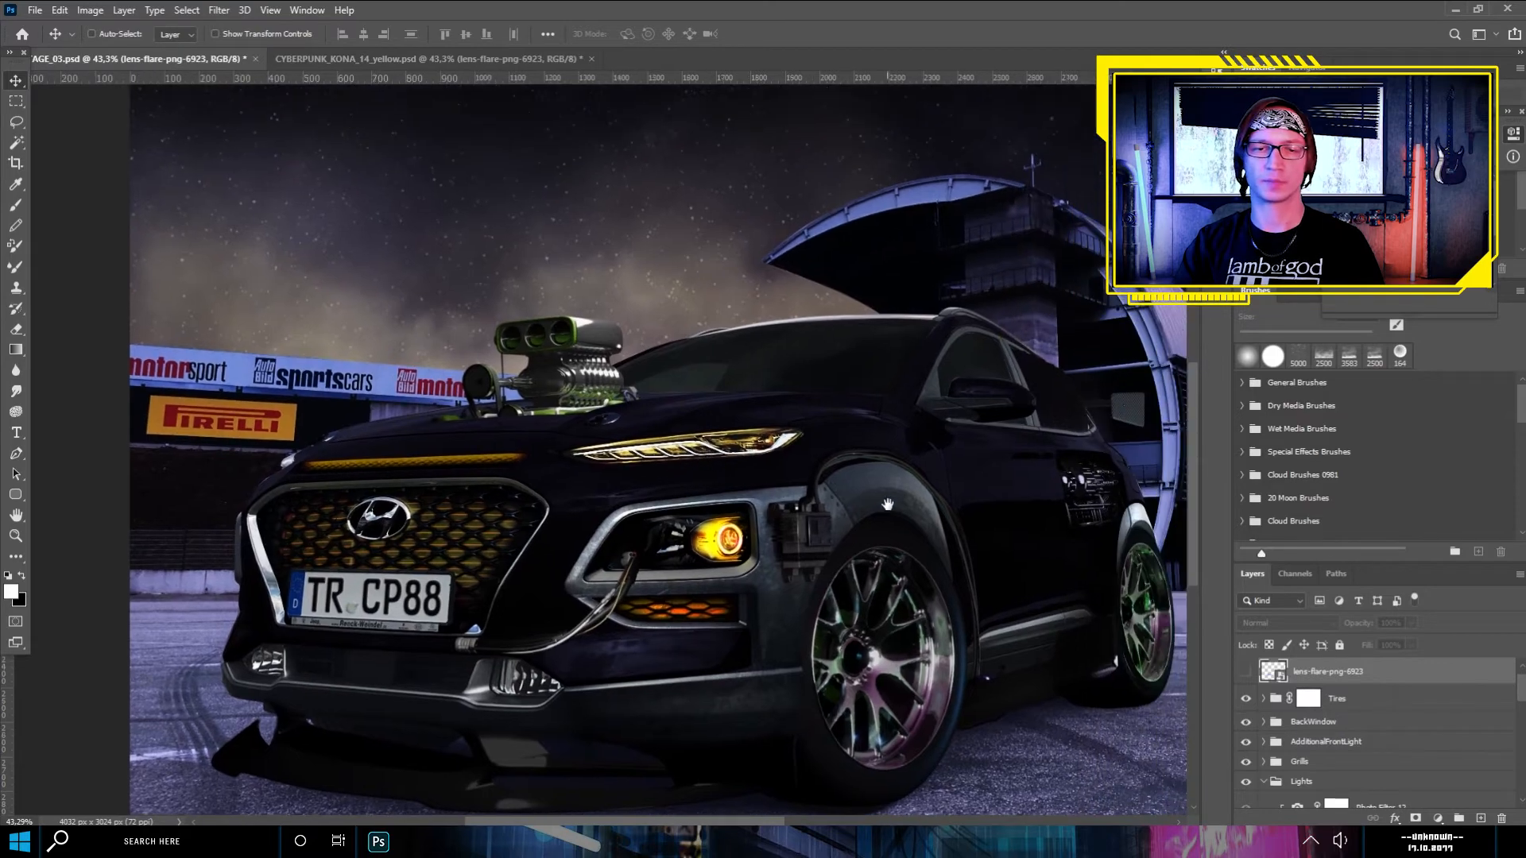
{"action": "left_click_drag", "start_coordinate": [887, 504], "coordinate": [816, 477]}
{"action": "scroll", "coordinate": [508, 548], "scroll_direction": "down", "scroll_amount": 1}
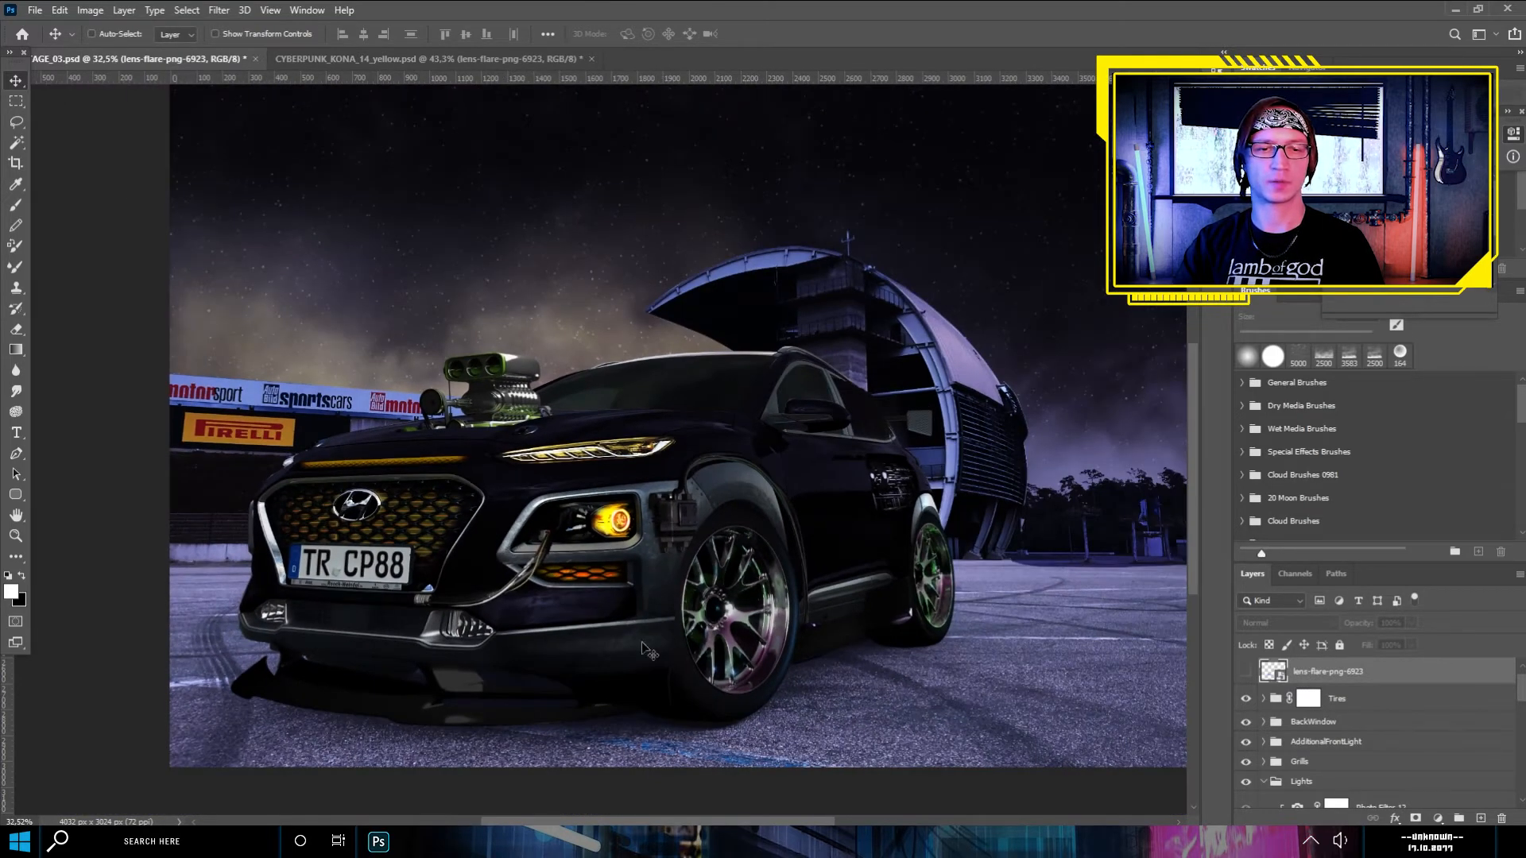
{"action": "scroll", "coordinate": [384, 547], "scroll_direction": "up", "scroll_amount": 1}
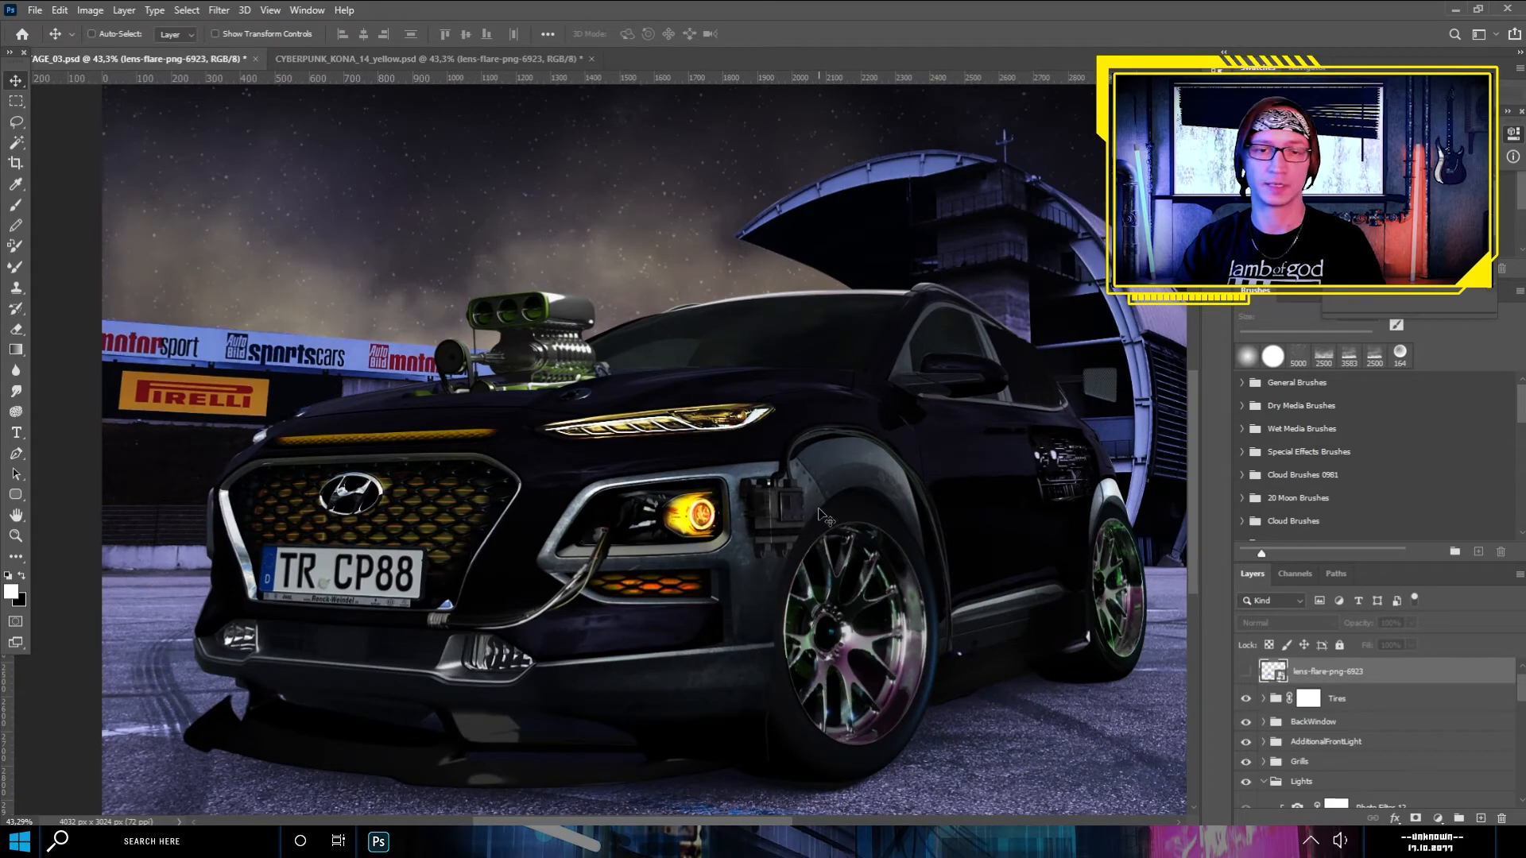
{"action": "scroll", "coordinate": [648, 495], "scroll_direction": "up", "scroll_amount": 1}
{"action": "scroll", "coordinate": [640, 495], "scroll_direction": "down", "scroll_amount": 1}
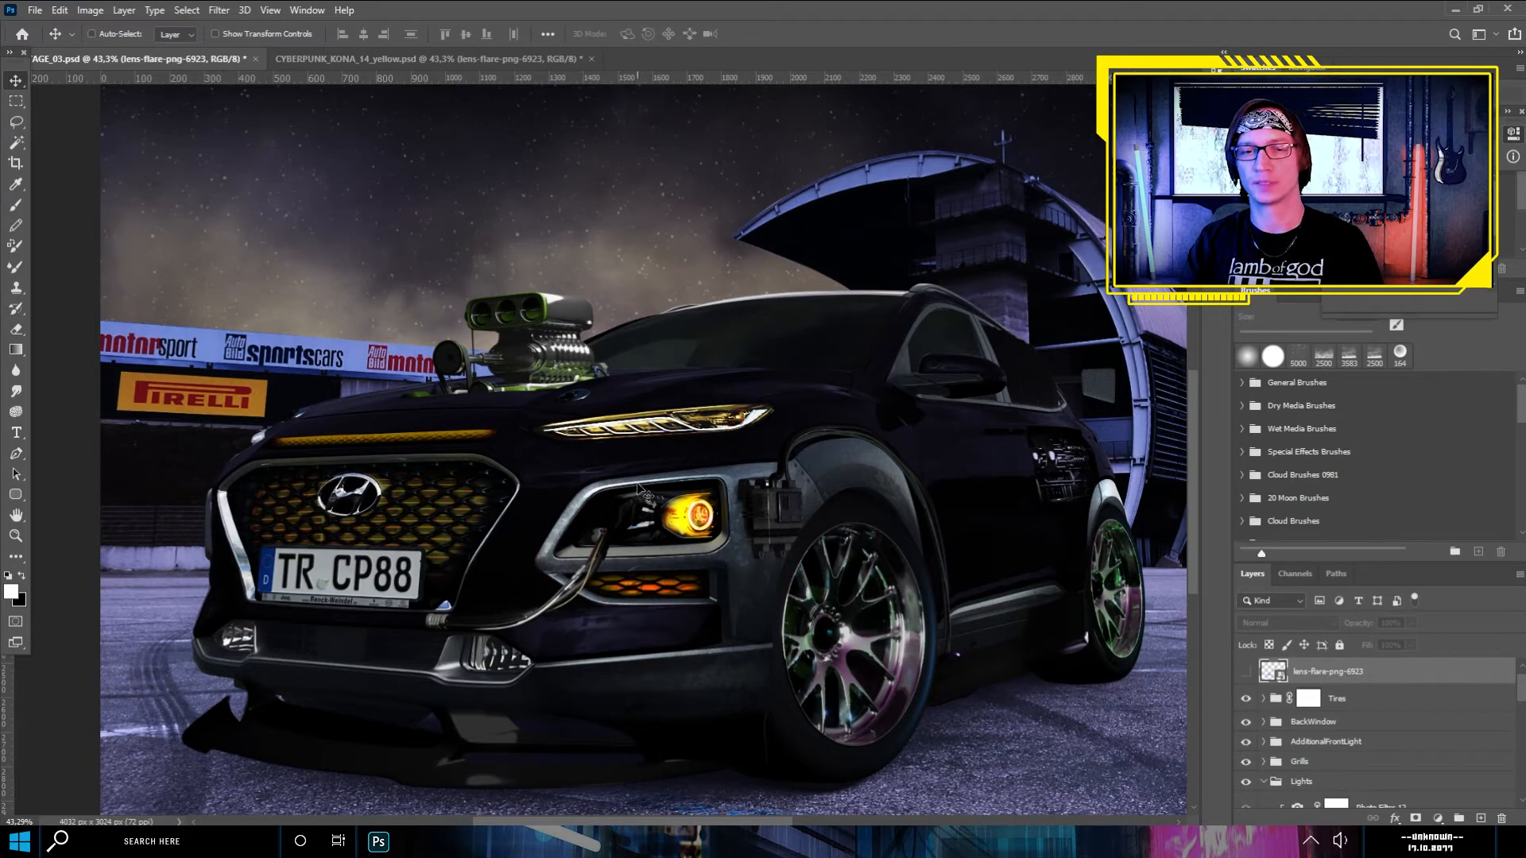
{"action": "scroll", "coordinate": [685, 450], "scroll_direction": "up", "scroll_amount": 1}
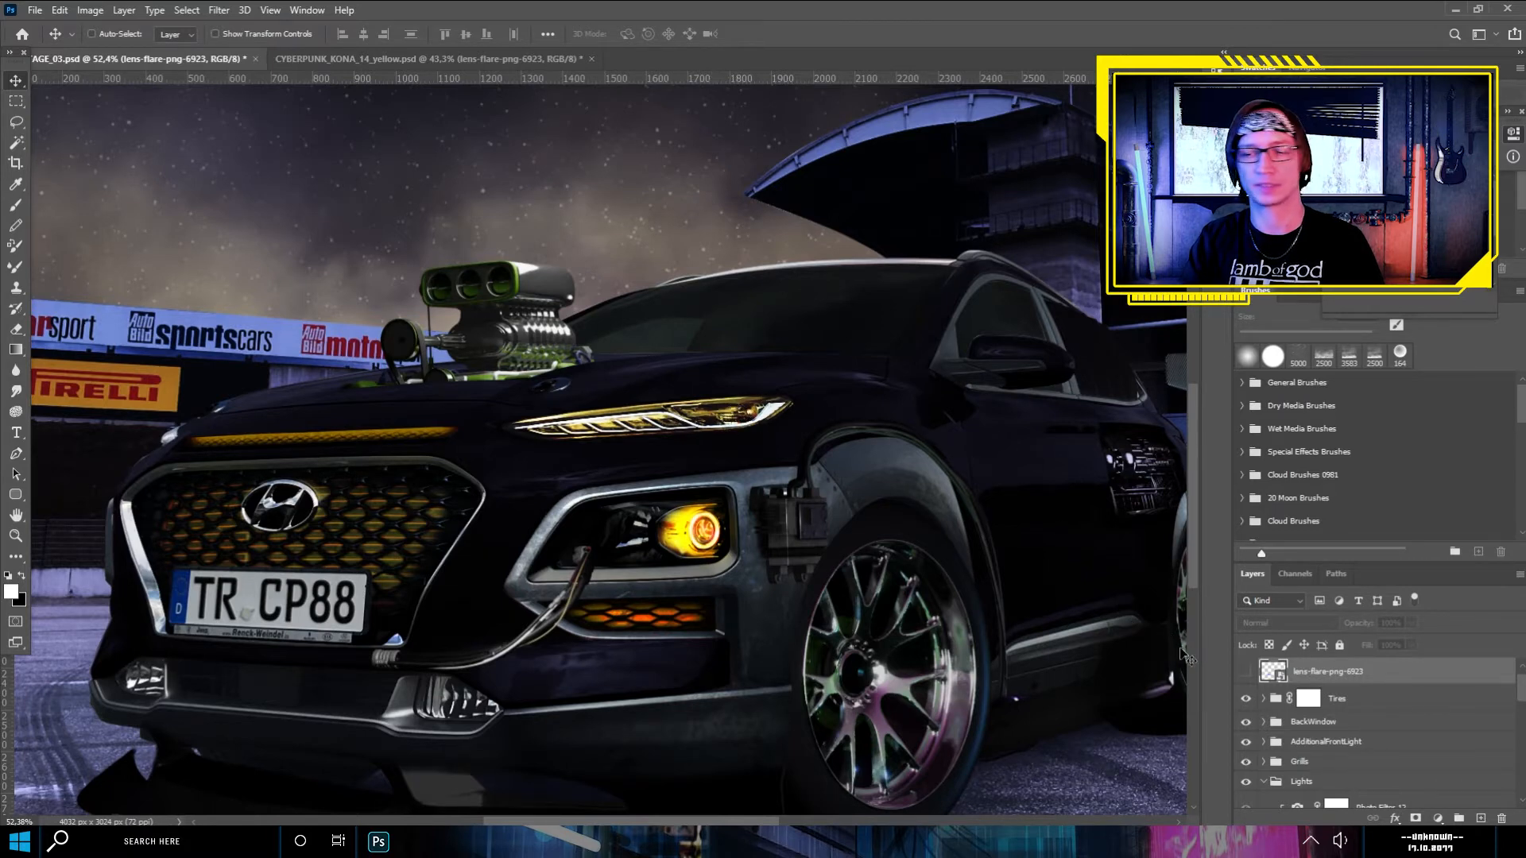
- Show the lens-flare-png-6923 layer and place the flare on the outer part of the upper headlight
{"action": "left_click", "coordinate": [1247, 673]}
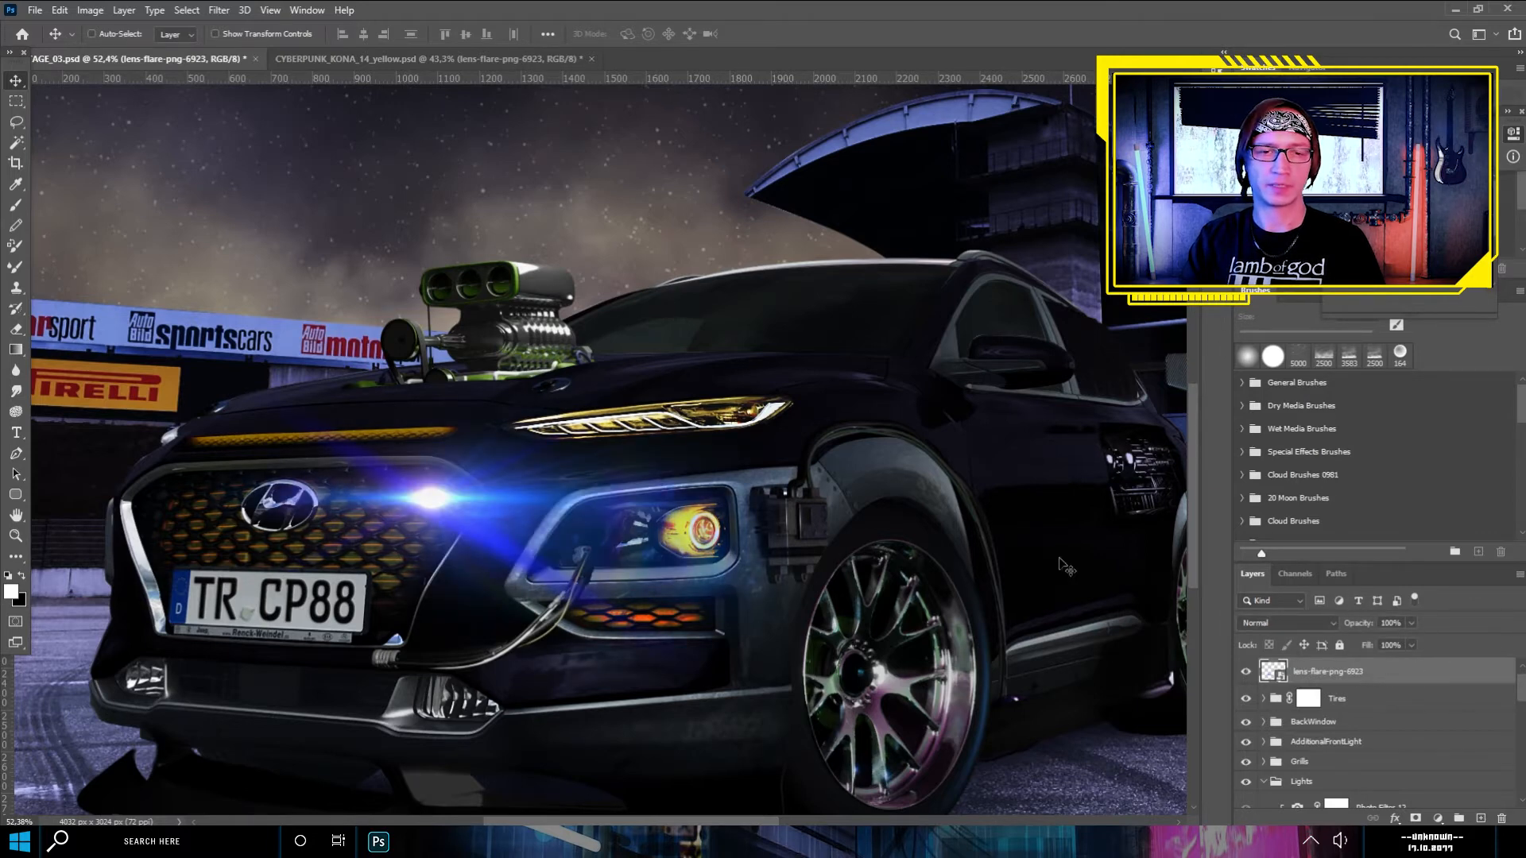
{"action": "left_click_drag", "start_coordinate": [429, 512], "coordinate": [736, 413]}
{"action": "scroll", "coordinate": [763, 426], "scroll_direction": "down", "scroll_amount": 2}
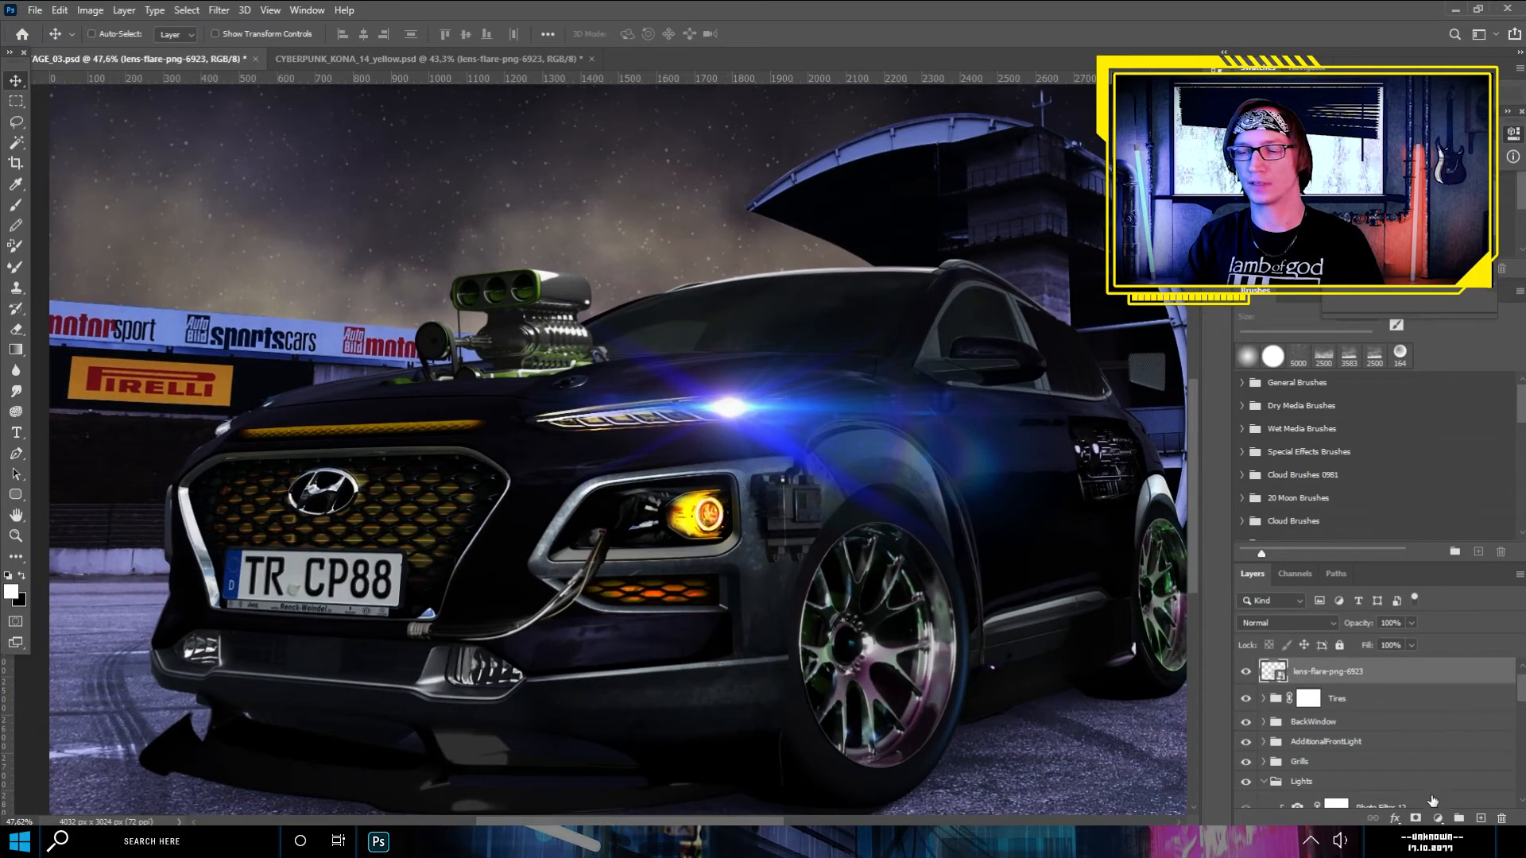
- Add a clipped Hue/Saturation adjustment to the lens flare and shift its hue from blue to orange
{"action": "left_click", "coordinate": [1440, 817]}
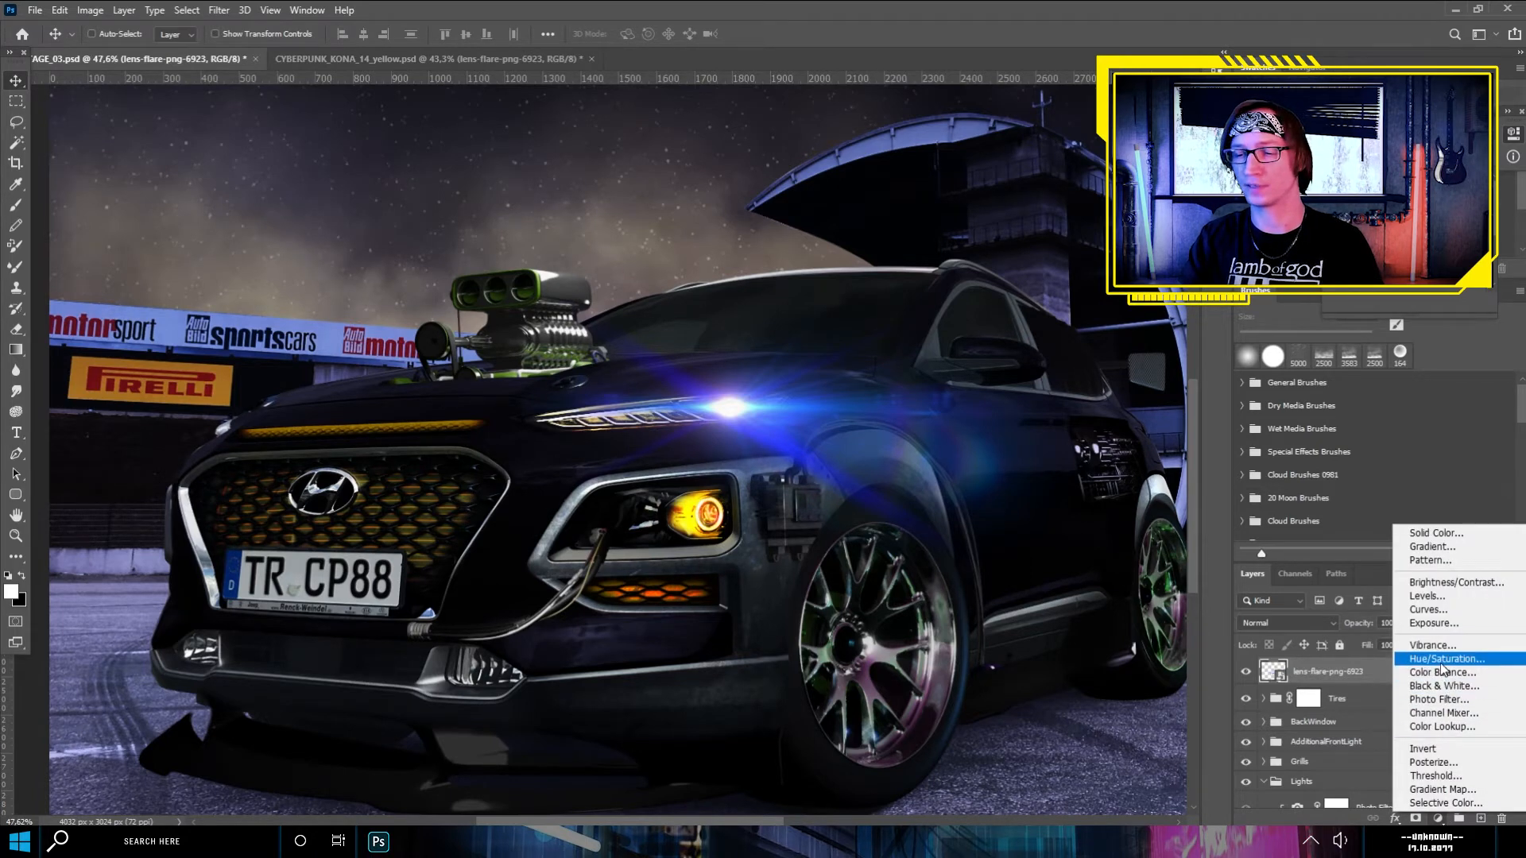
{"action": "left_click", "coordinate": [1443, 660]}
{"action": "left_click", "coordinate": [1278, 689], "text": "alt"}
{"action": "left_click_drag", "start_coordinate": [1412, 242], "coordinate": [1481, 241]}
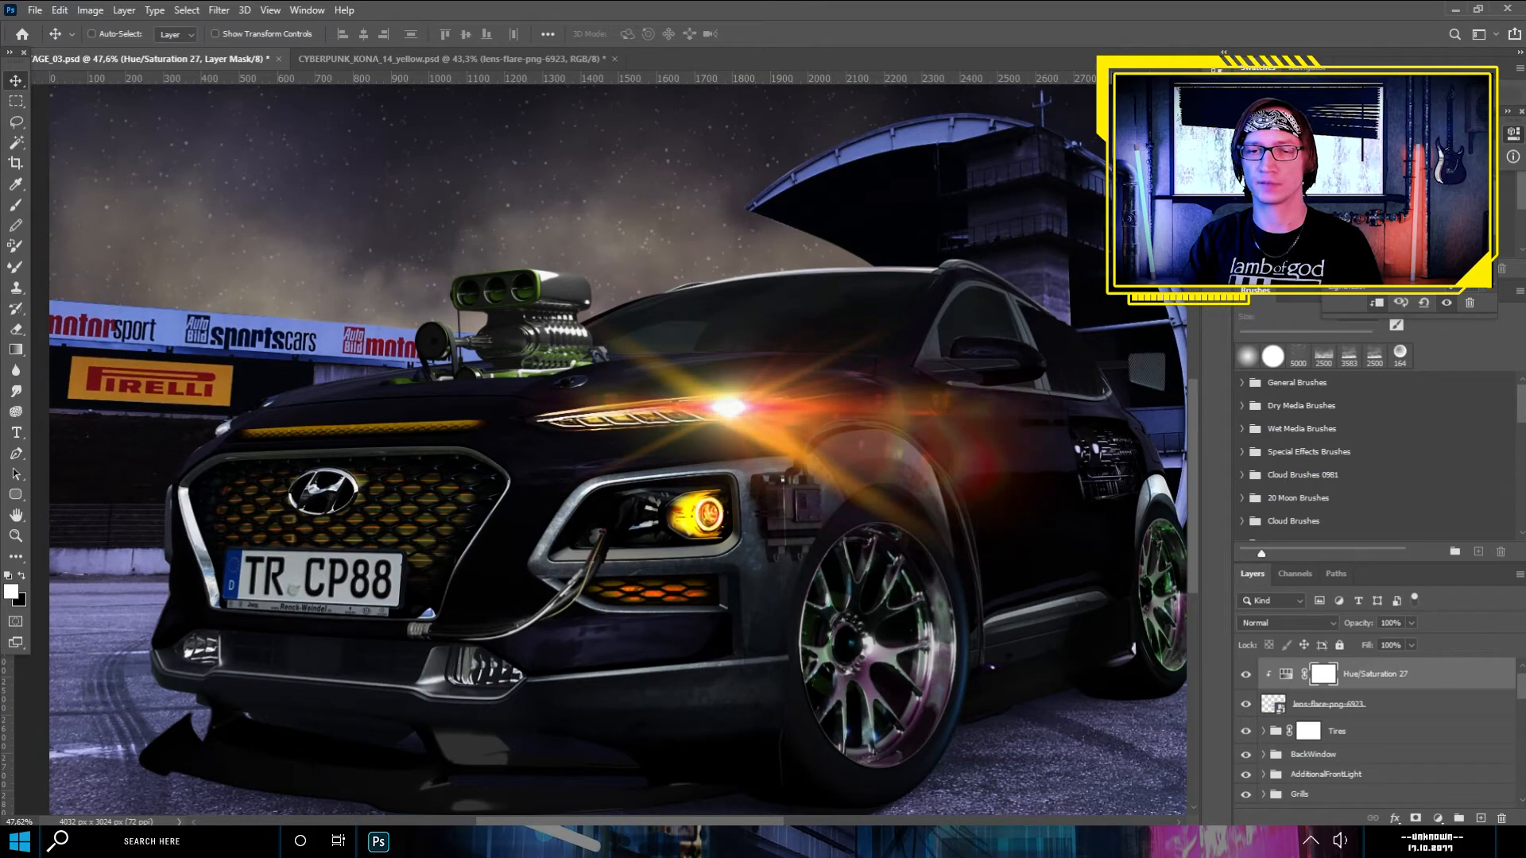
- Examine how the orange lens flare sits on the upper headlight and blends with the rest of the scene
{"action": "scroll", "coordinate": [951, 415], "scroll_direction": "down", "scroll_amount": 4}
{"action": "scroll", "coordinate": [559, 485], "scroll_direction": "up", "scroll_amount": 3}
{"action": "scroll", "coordinate": [587, 548], "scroll_direction": "up", "scroll_amount": 1}
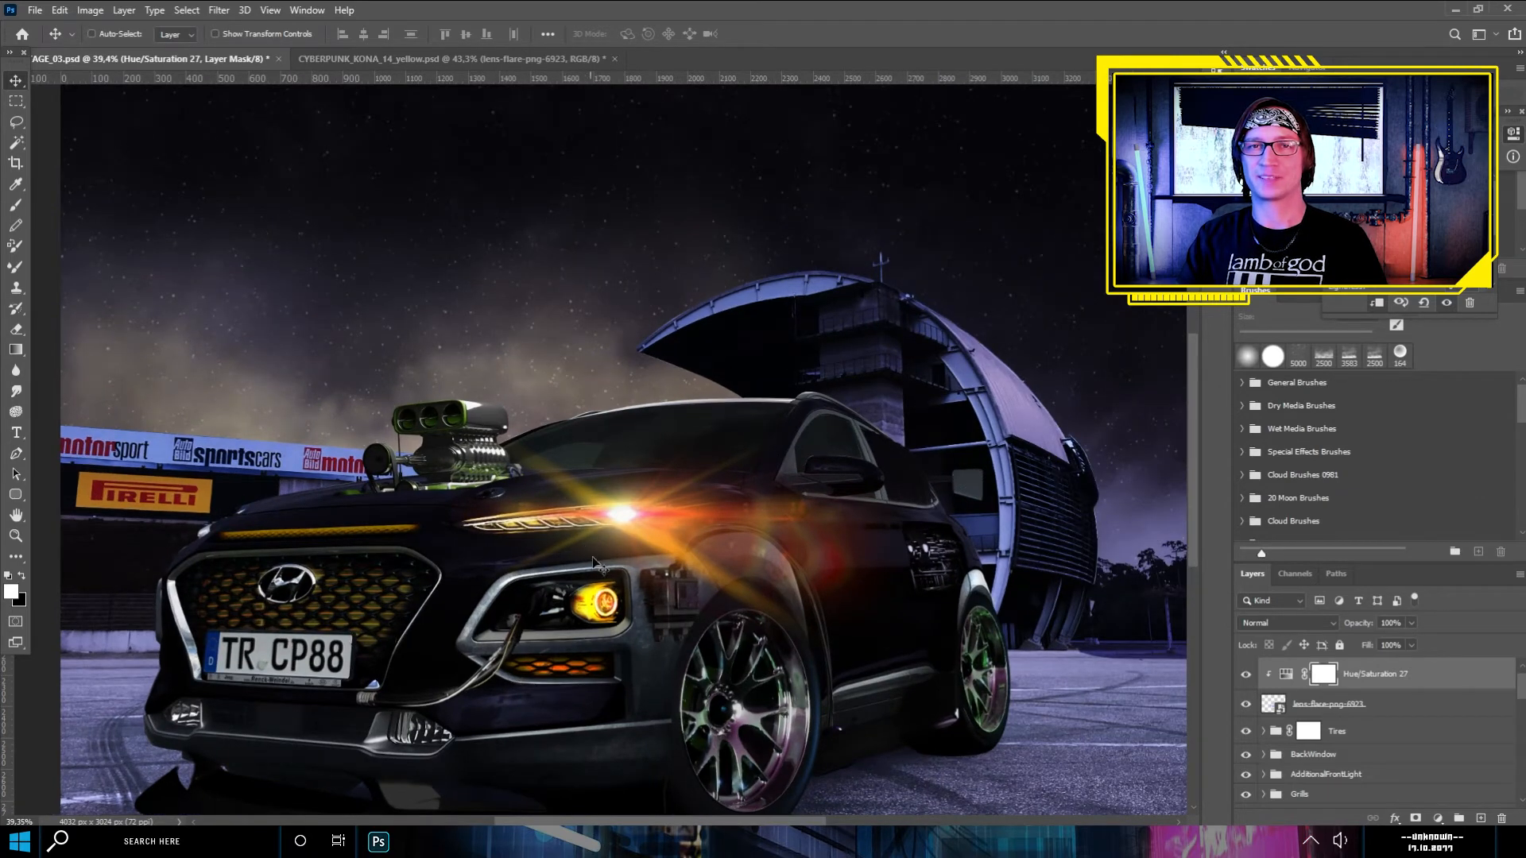
{"action": "scroll", "coordinate": [588, 550], "scroll_direction": "up", "scroll_amount": 2}
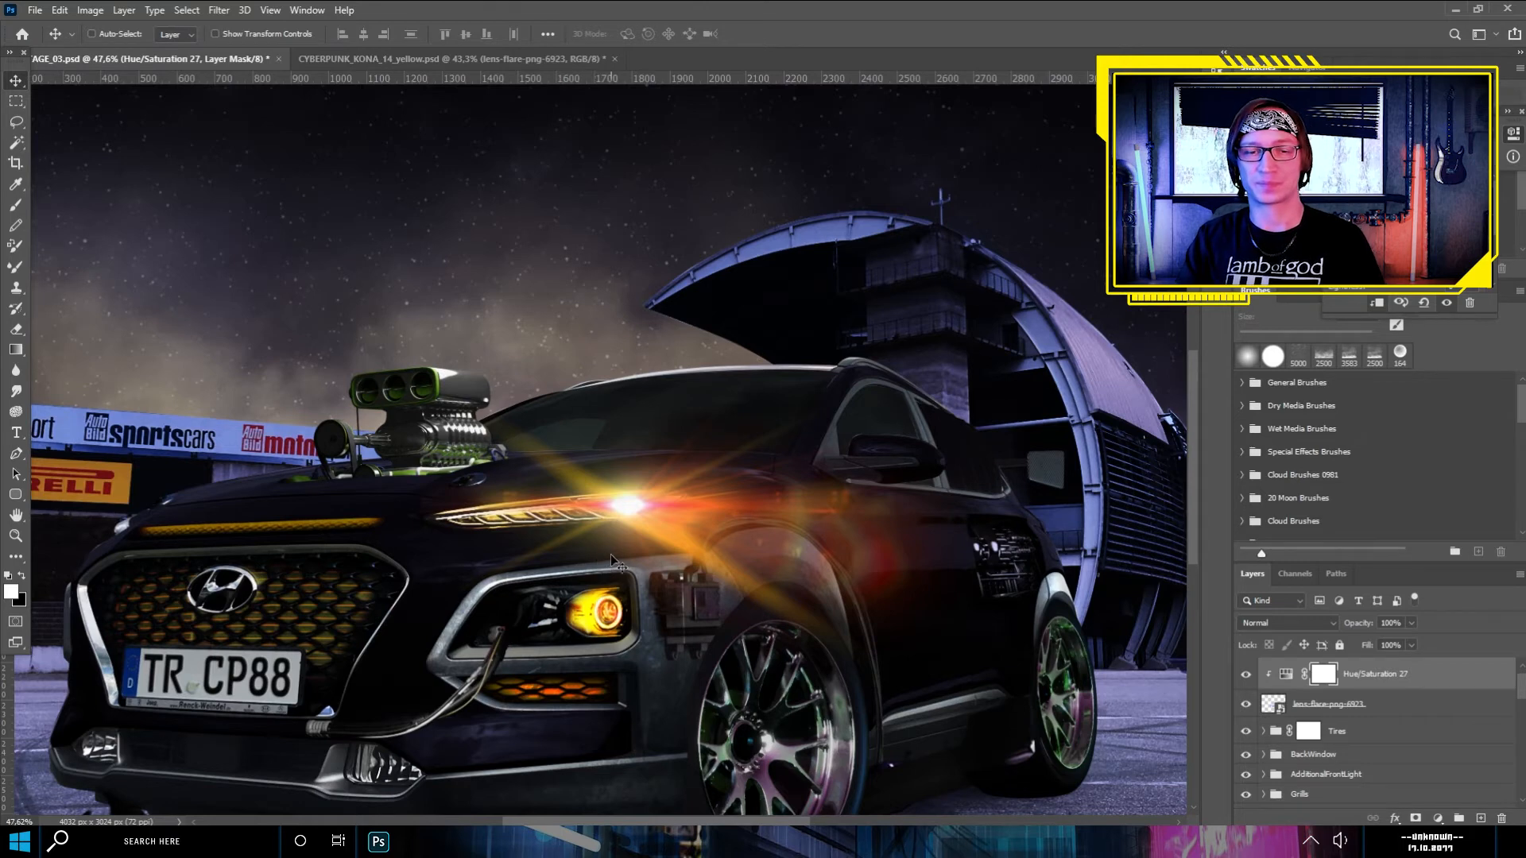
{"action": "left_click_drag", "start_coordinate": [642, 496], "coordinate": [706, 506]}
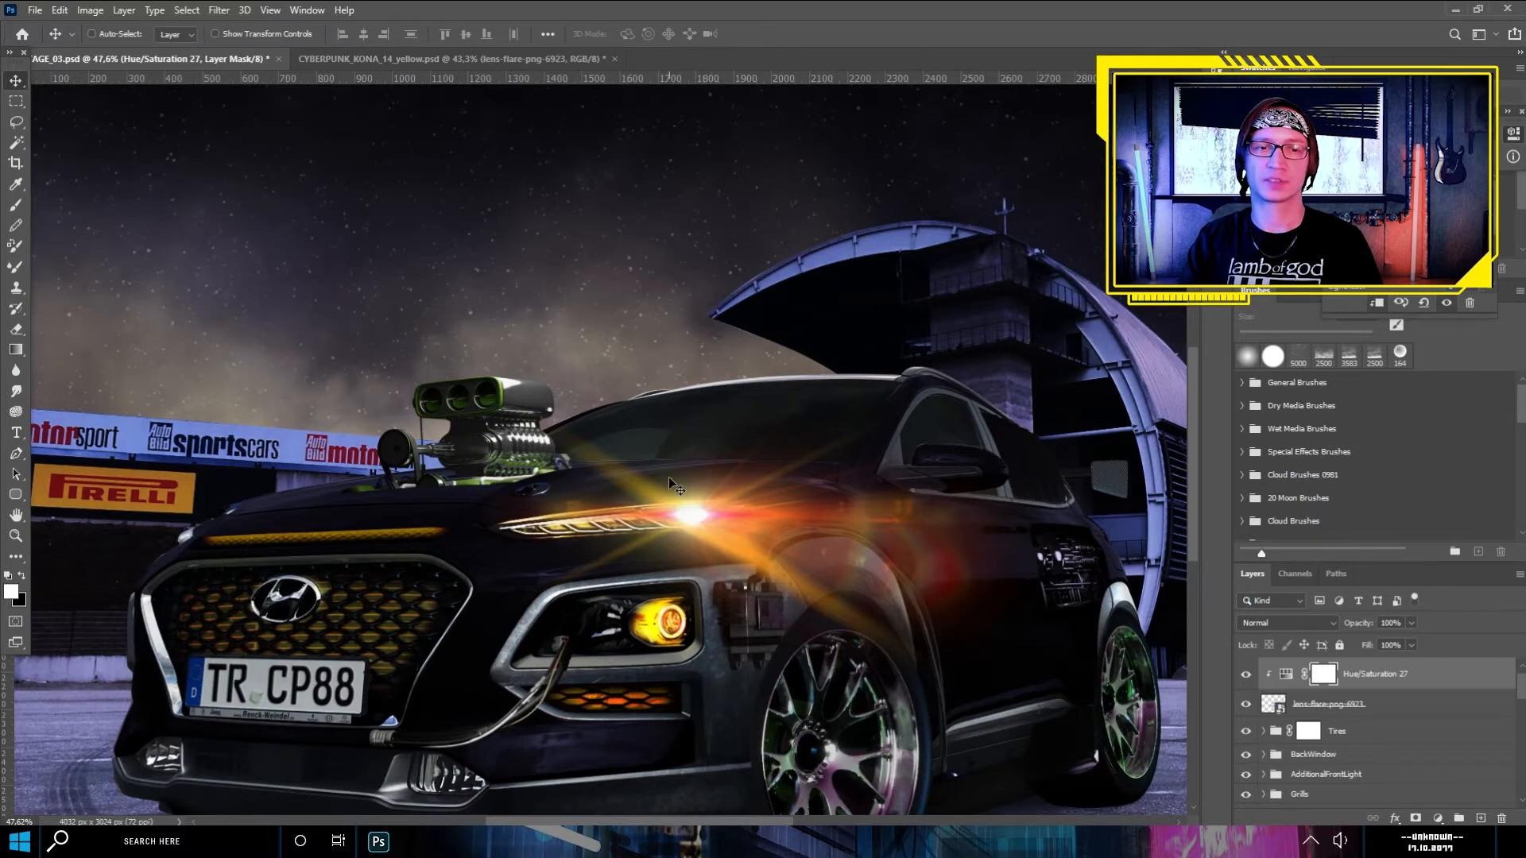
{"action": "scroll", "coordinate": [669, 477], "scroll_direction": "up", "scroll_amount": 2}
{"action": "left_click_drag", "start_coordinate": [376, 387], "coordinate": [566, 407]}
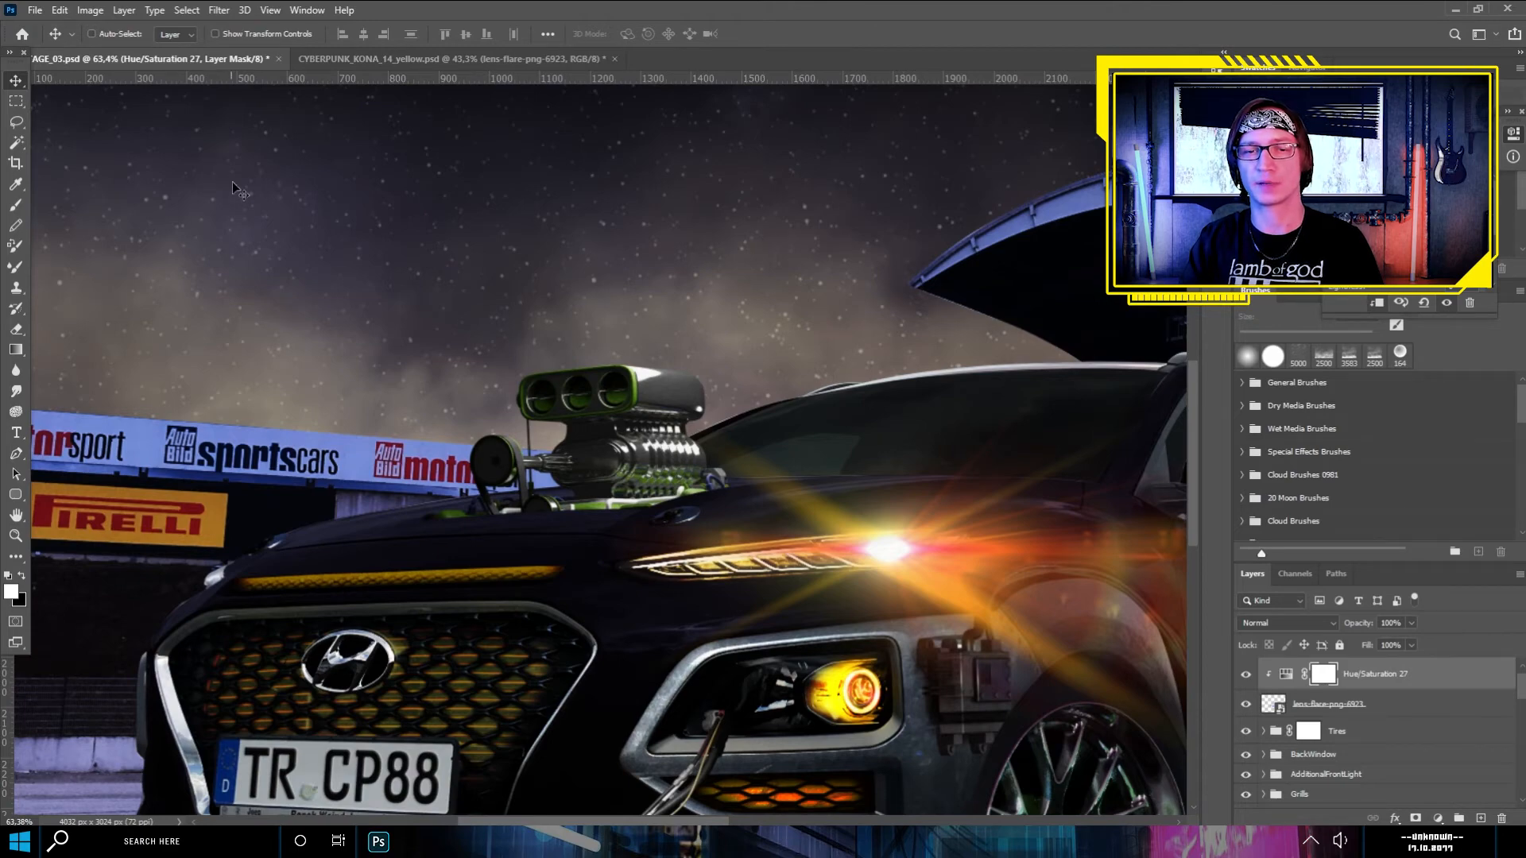
{"action": "scroll", "coordinate": [632, 460], "scroll_direction": "down", "scroll_amount": 3}
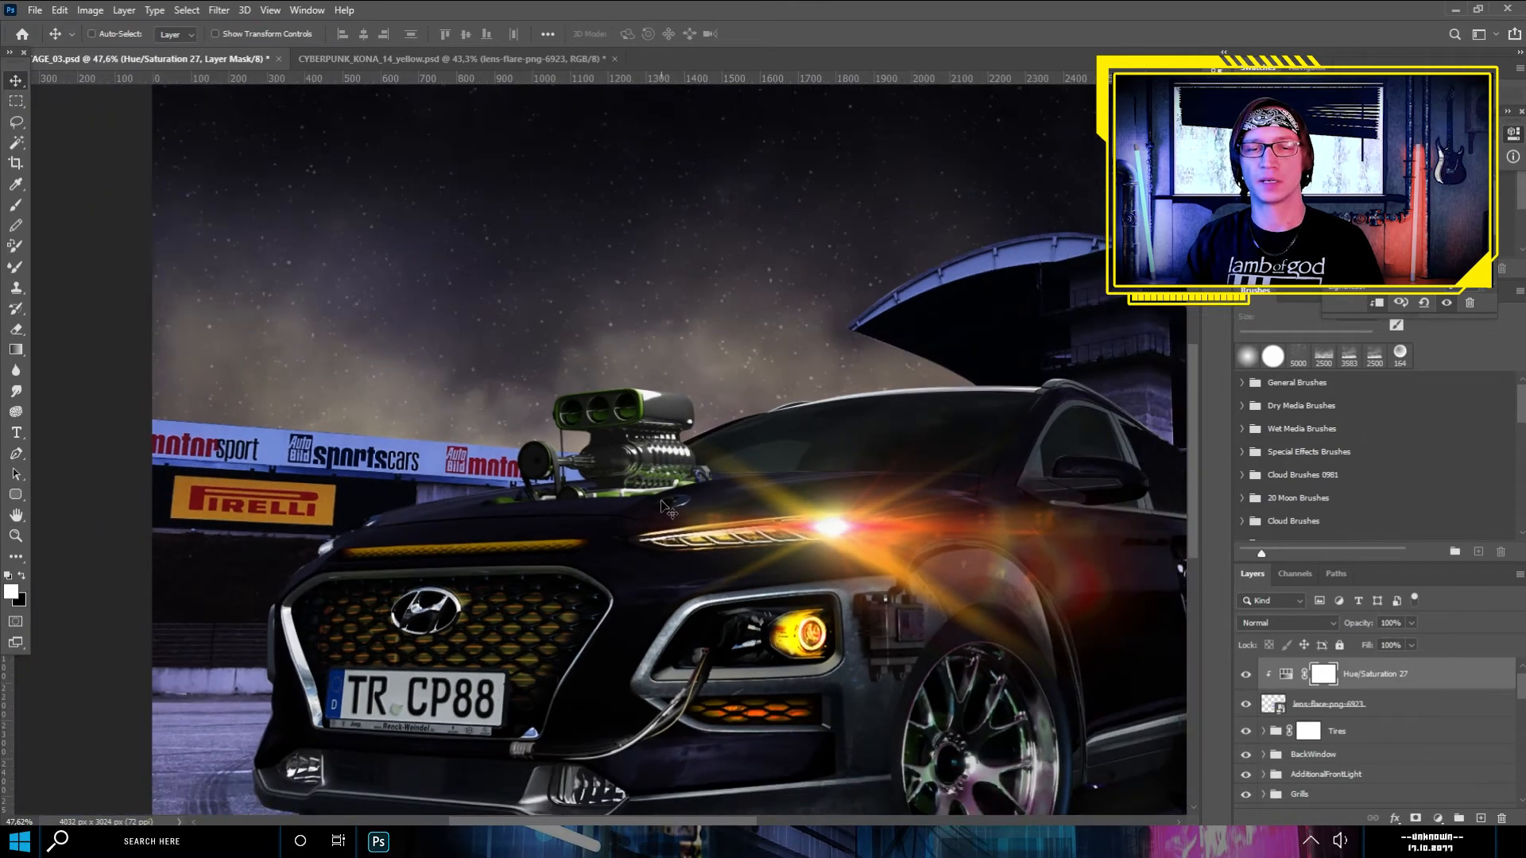
{"action": "scroll", "coordinate": [642, 509], "scroll_direction": "up", "scroll_amount": 2}
{"action": "scroll", "coordinate": [643, 509], "scroll_direction": "up", "scroll_amount": 1}
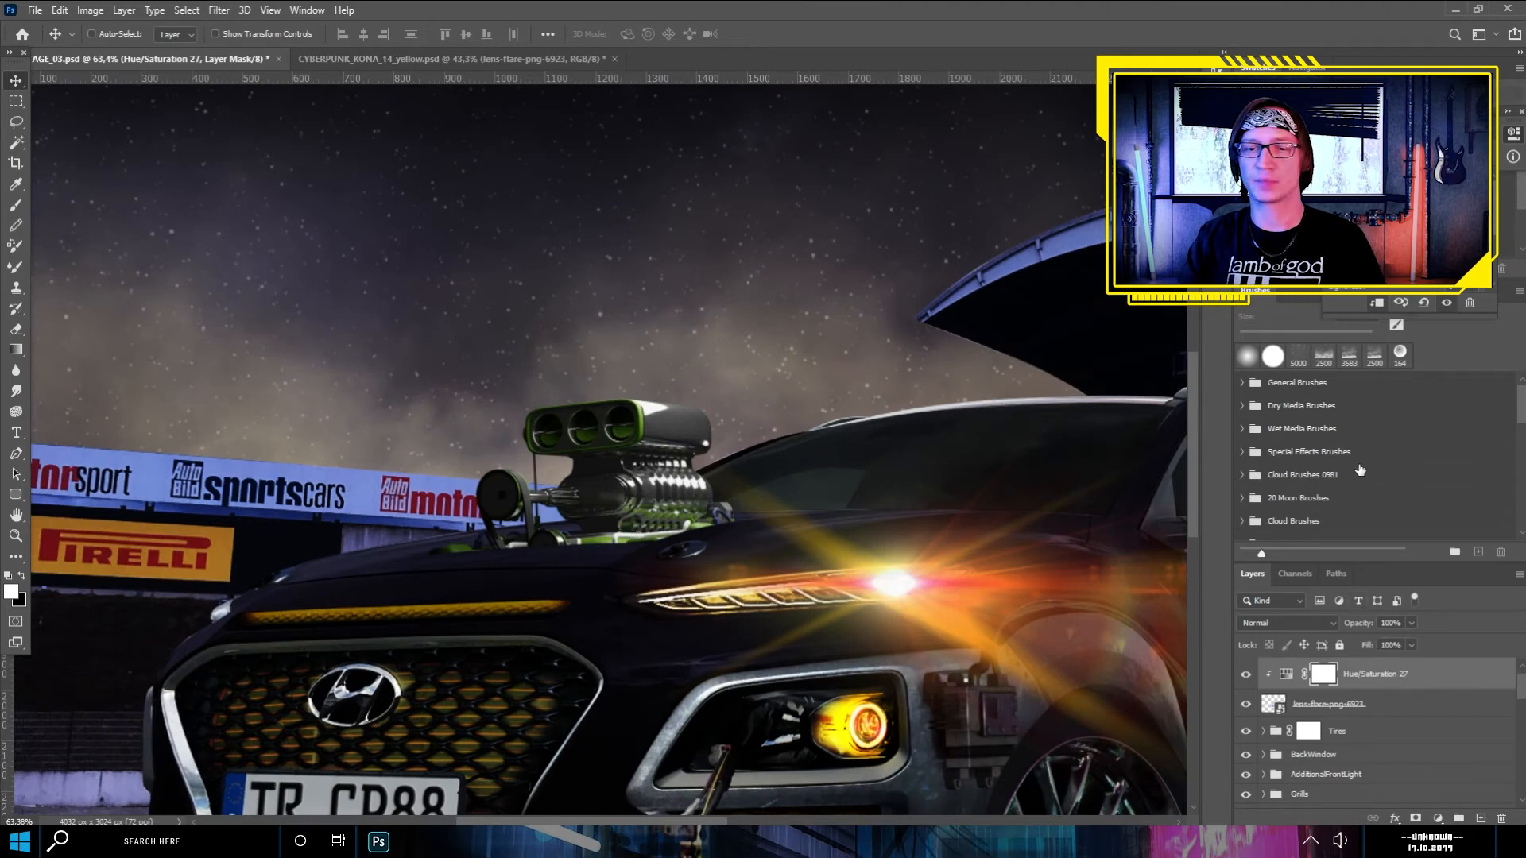
- Compare the orange headlight flare close up with its effect on the whole car and night sky
{"action": "scroll", "coordinate": [699, 394], "scroll_direction": "down", "scroll_amount": 3}
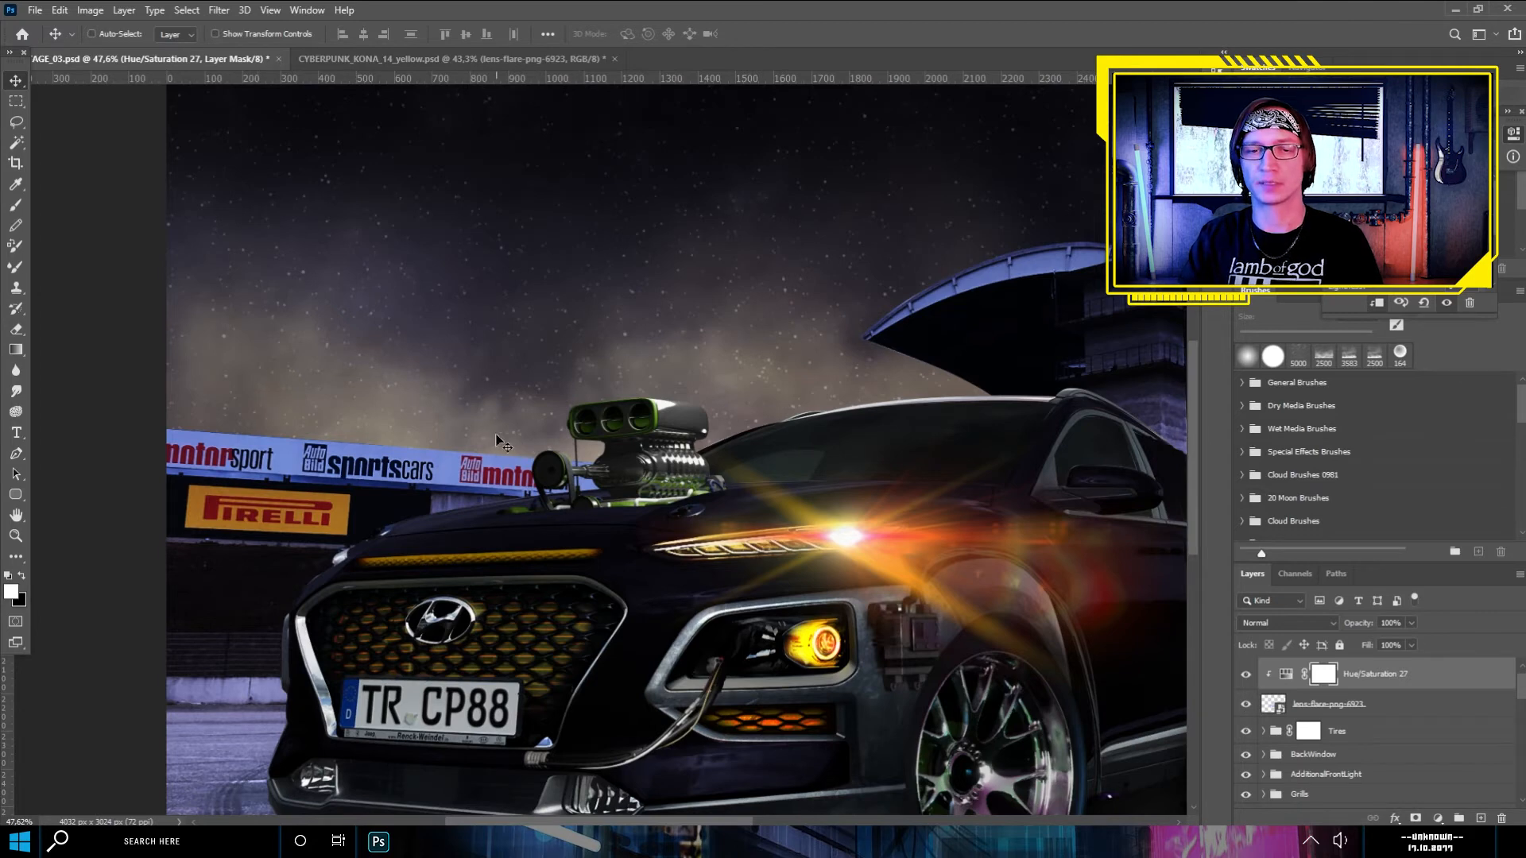
{"action": "scroll", "coordinate": [598, 443], "scroll_direction": "up", "scroll_amount": 3}
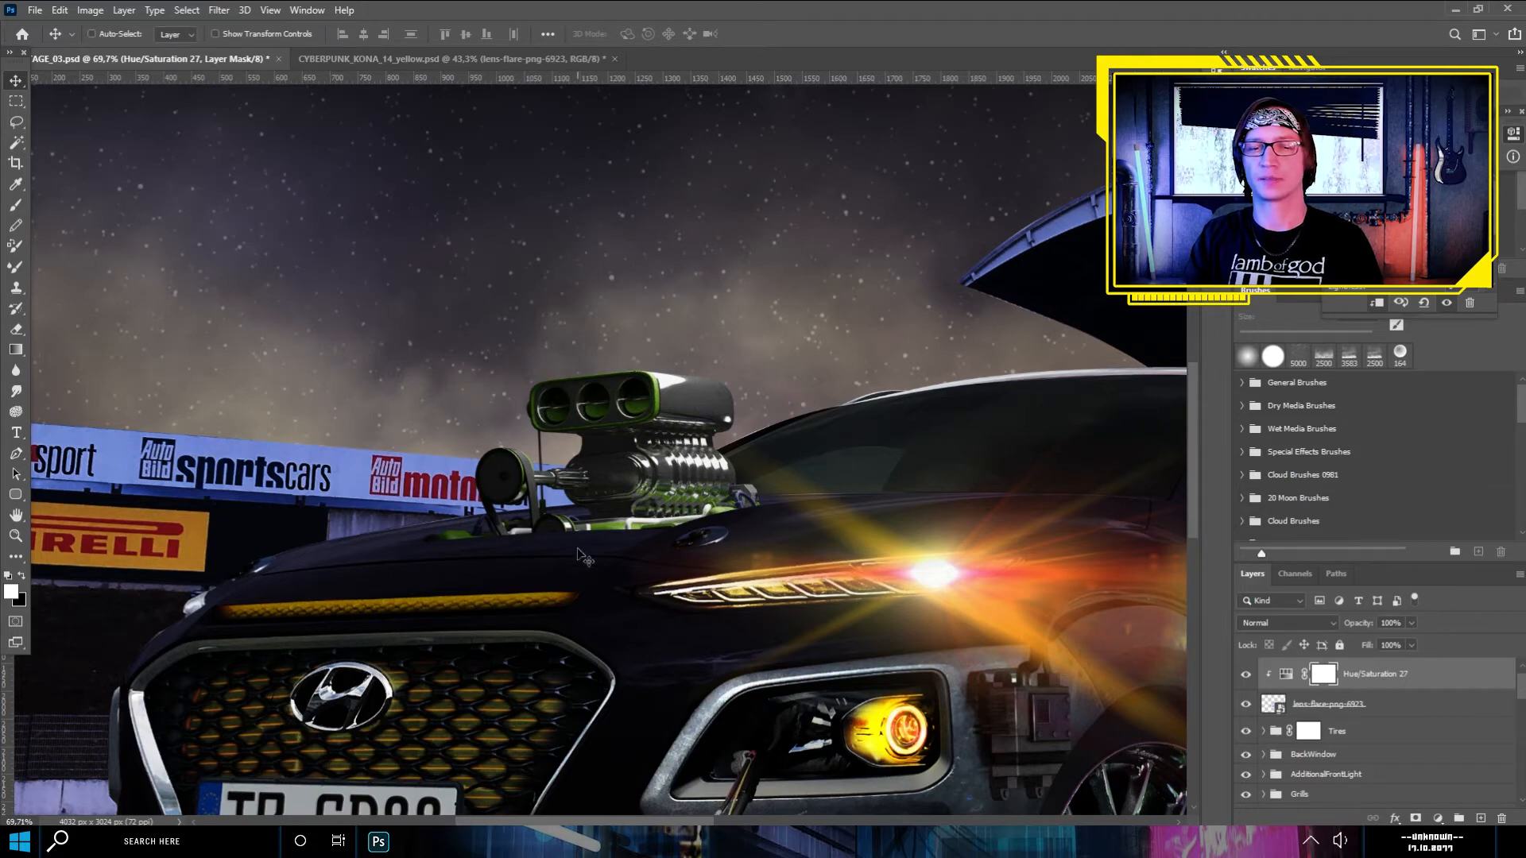
{"action": "scroll", "coordinate": [684, 532], "scroll_direction": "down", "scroll_amount": 3}
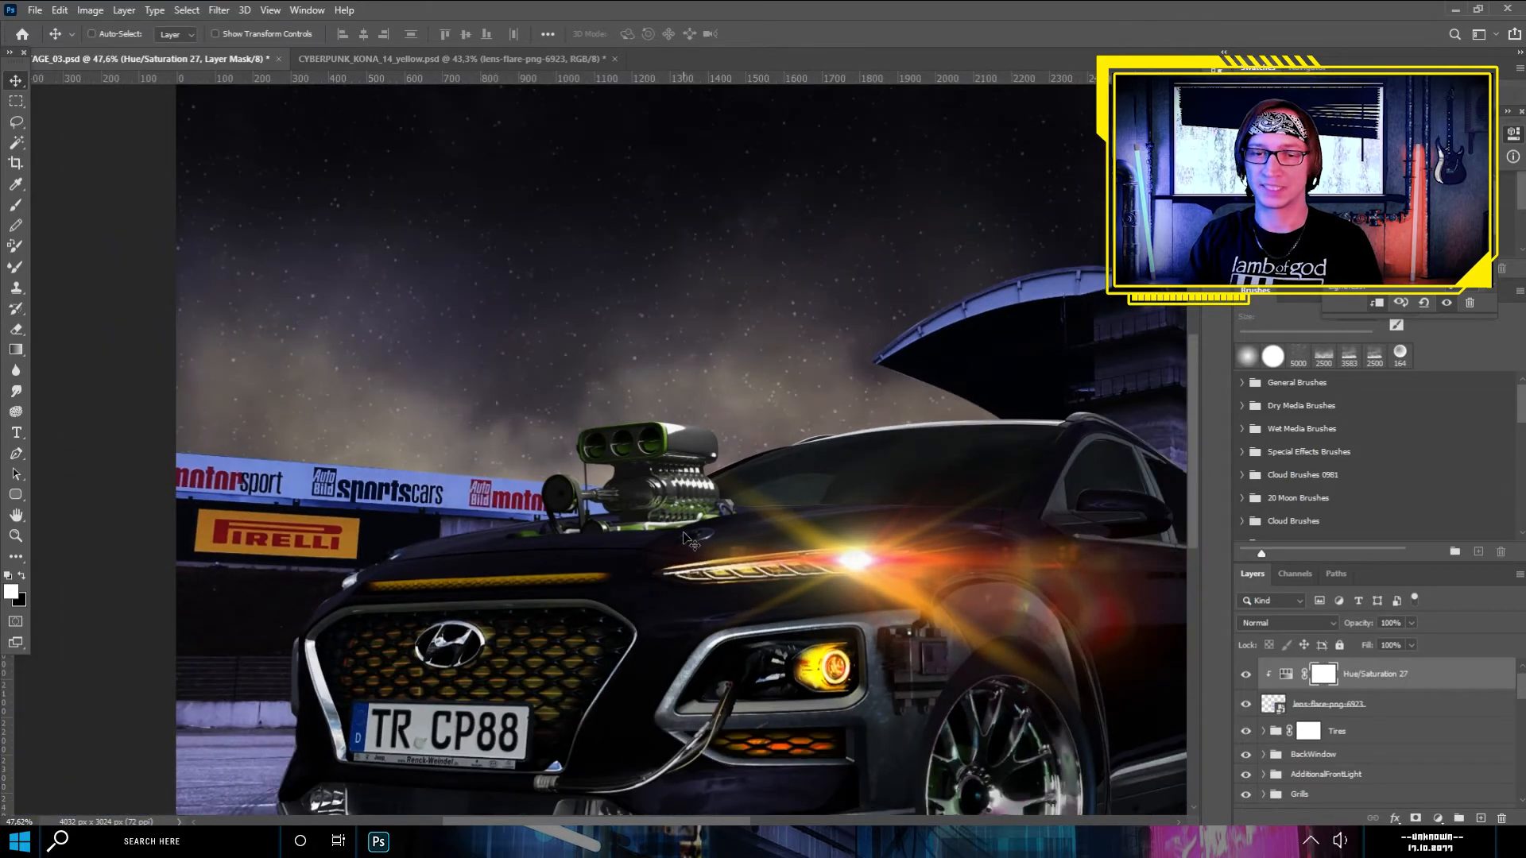
{"action": "scroll", "coordinate": [683, 537], "scroll_direction": "down", "scroll_amount": 2}
{"action": "scroll", "coordinate": [683, 537], "scroll_direction": "down", "scroll_amount": 2}
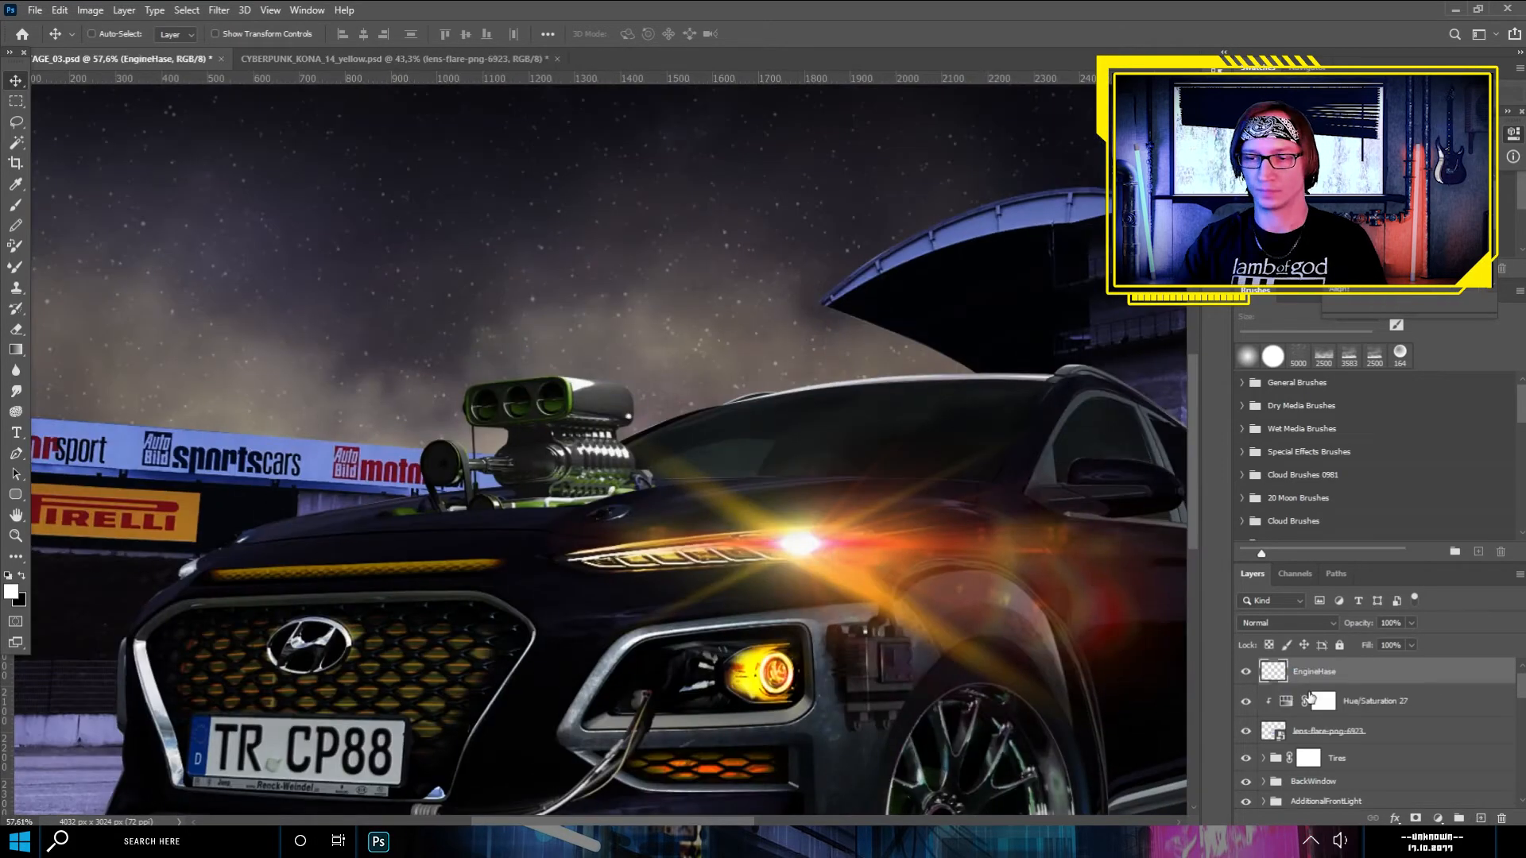
- Paint soft white haze around the engine on a new layer named EngineHaze
{"action": "key", "text": "b"}
{"action": "scroll", "coordinate": [1274, 474], "scroll_direction": "down", "scroll_amount": 3}
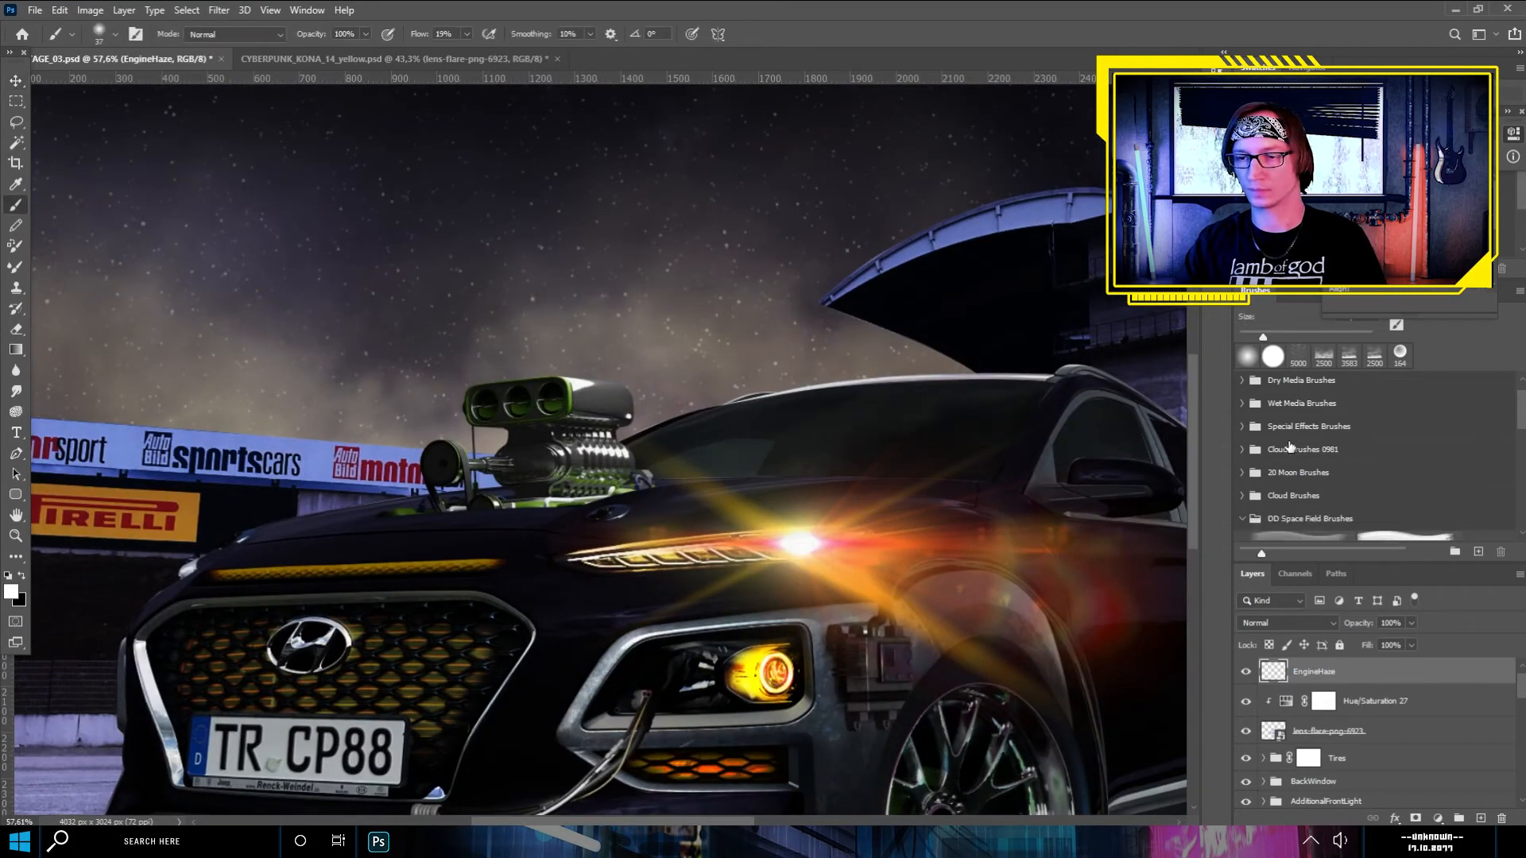
{"action": "scroll", "coordinate": [1274, 474], "scroll_direction": "down", "scroll_amount": 2}
{"action": "left_click", "coordinate": [1409, 429]}
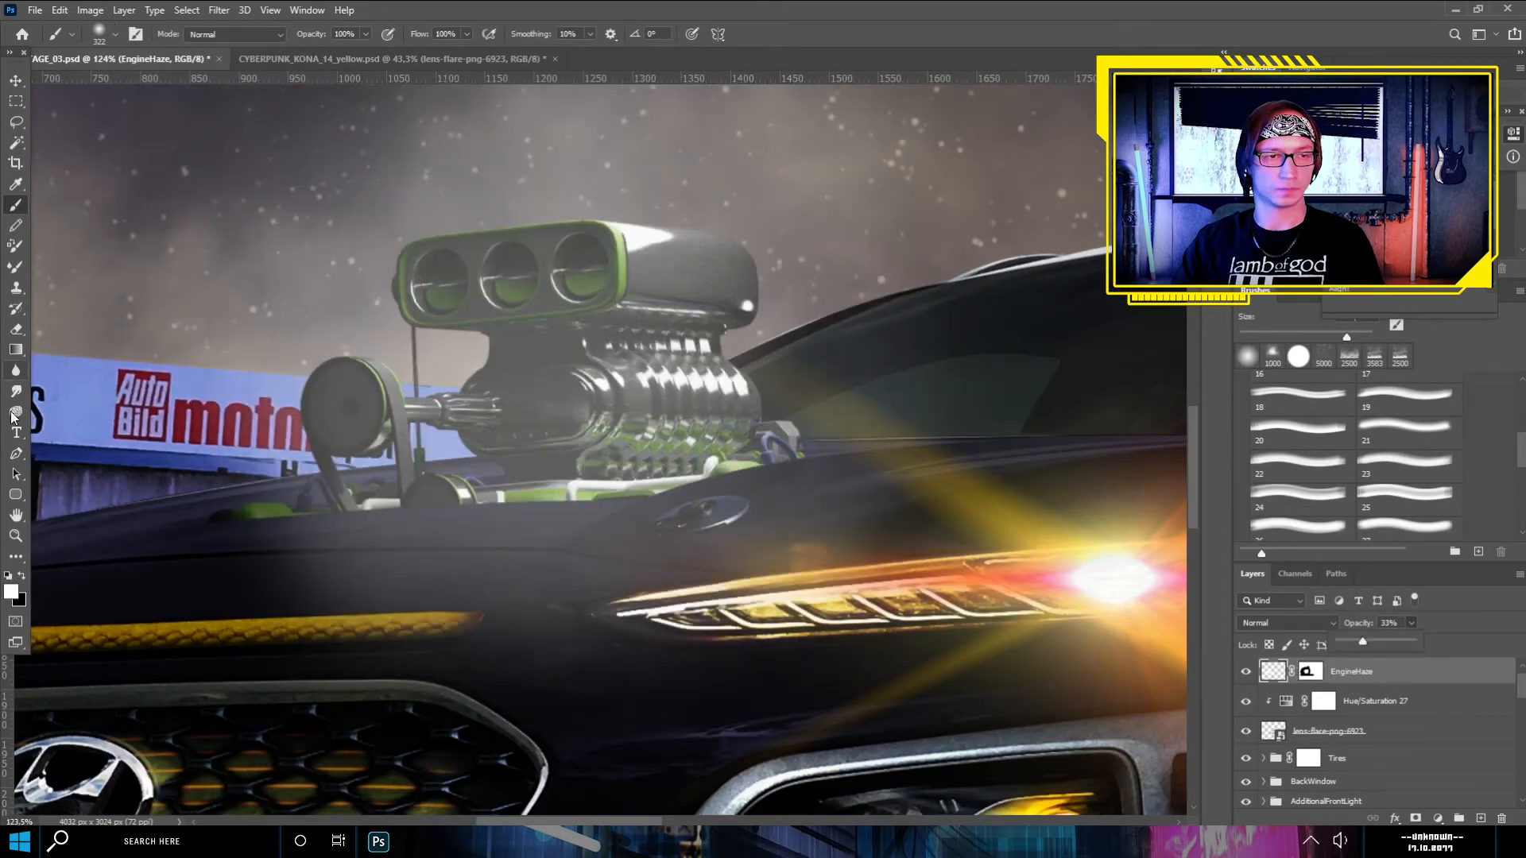
- Outline the hood edge below the engine with a closed Pen path and convert it to a selection for masking the haze
{"action": "left_click", "coordinate": [16, 454]}
{"action": "left_click", "coordinate": [163, 522]}
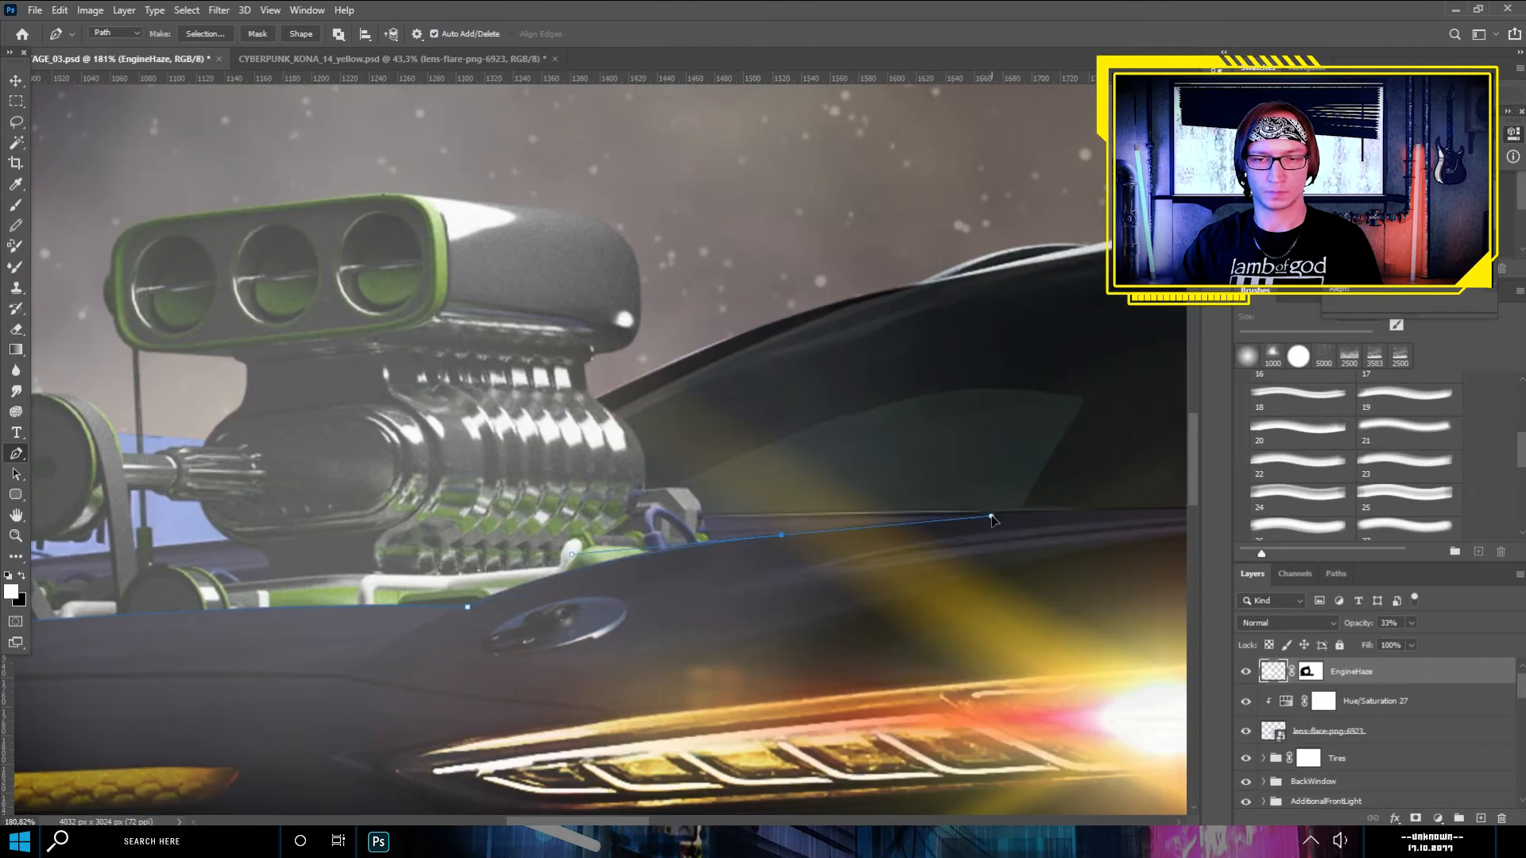
{"action": "scroll", "coordinate": [991, 511], "scroll_direction": "down", "scroll_amount": 5}
{"action": "left_click", "coordinate": [909, 480]}
{"action": "left_click", "coordinate": [909, 690]}
{"action": "left_click", "coordinate": [526, 745]}
{"action": "left_click", "coordinate": [395, 603]}
{"action": "key", "text": "ctrl+Return"}
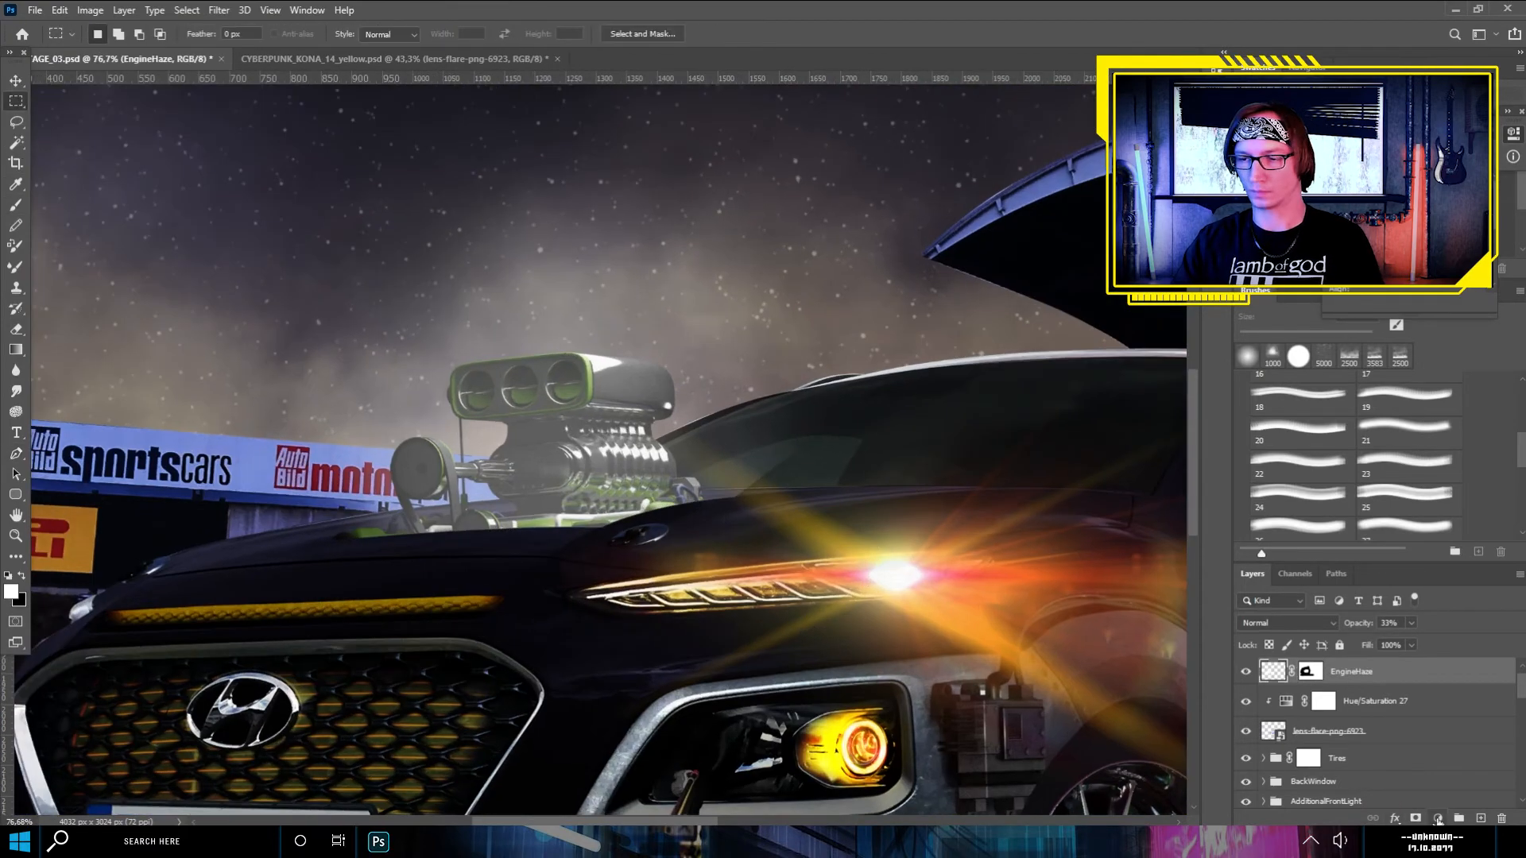
- Tint the engine haze yellow and add yellow glows and flares to the grille, lower lamps and side window
{"action": "scroll", "coordinate": [595, 327], "scroll_direction": "down", "scroll_amount": 8}
{"action": "left_click", "coordinate": [1274, 704]}
{"action": "left_click", "coordinate": [1280, 623]}
{"action": "left_click", "coordinate": [1258, 588]}
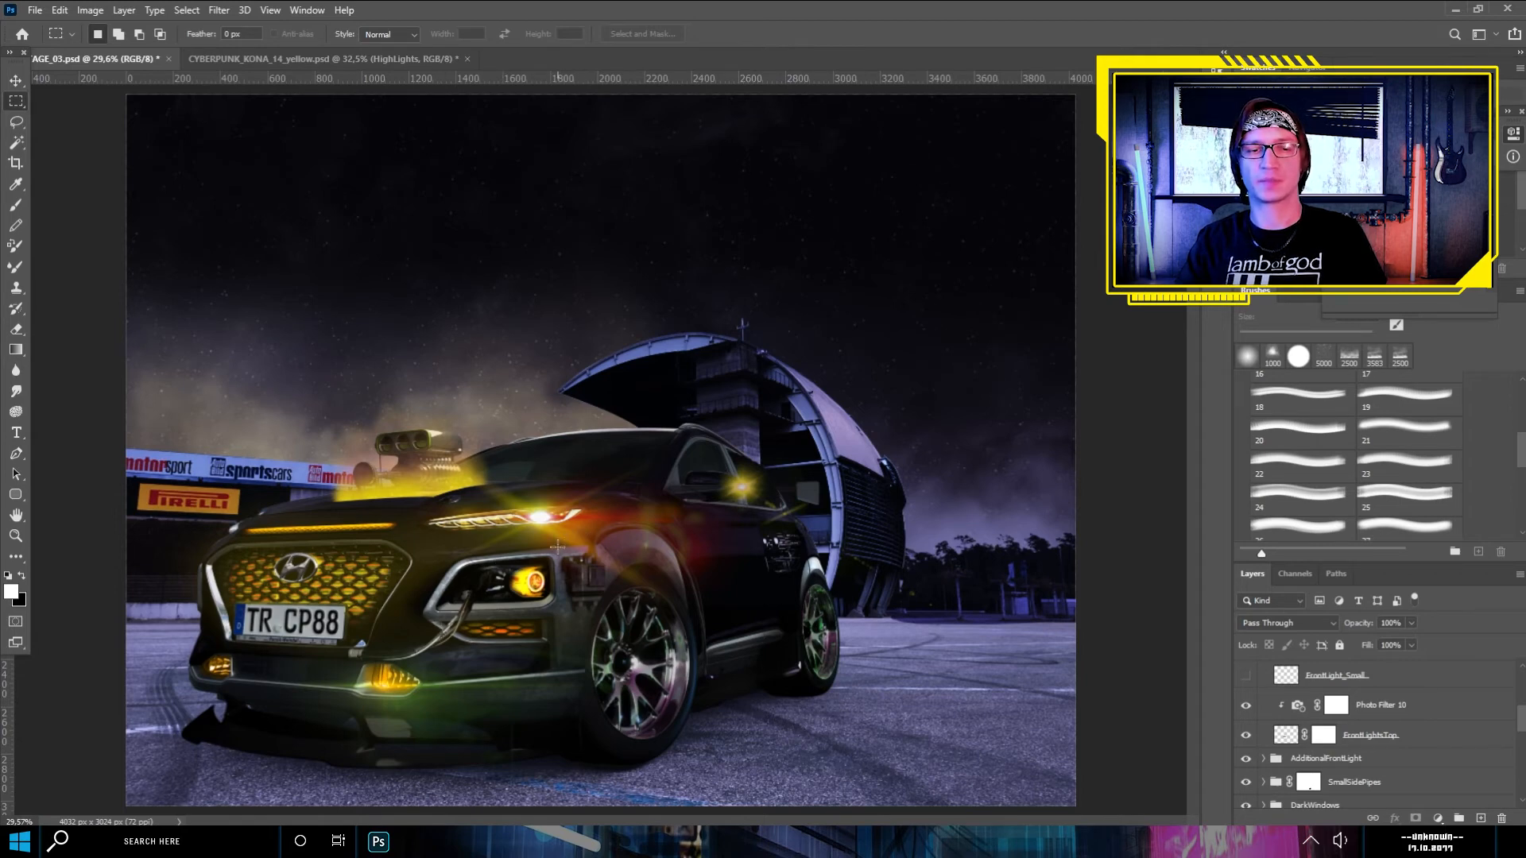
- Examine the yellow engine haze, glowing grille and lens flares both close up and within the whole picture
{"action": "scroll", "coordinate": [468, 551], "scroll_direction": "up", "scroll_amount": 2}
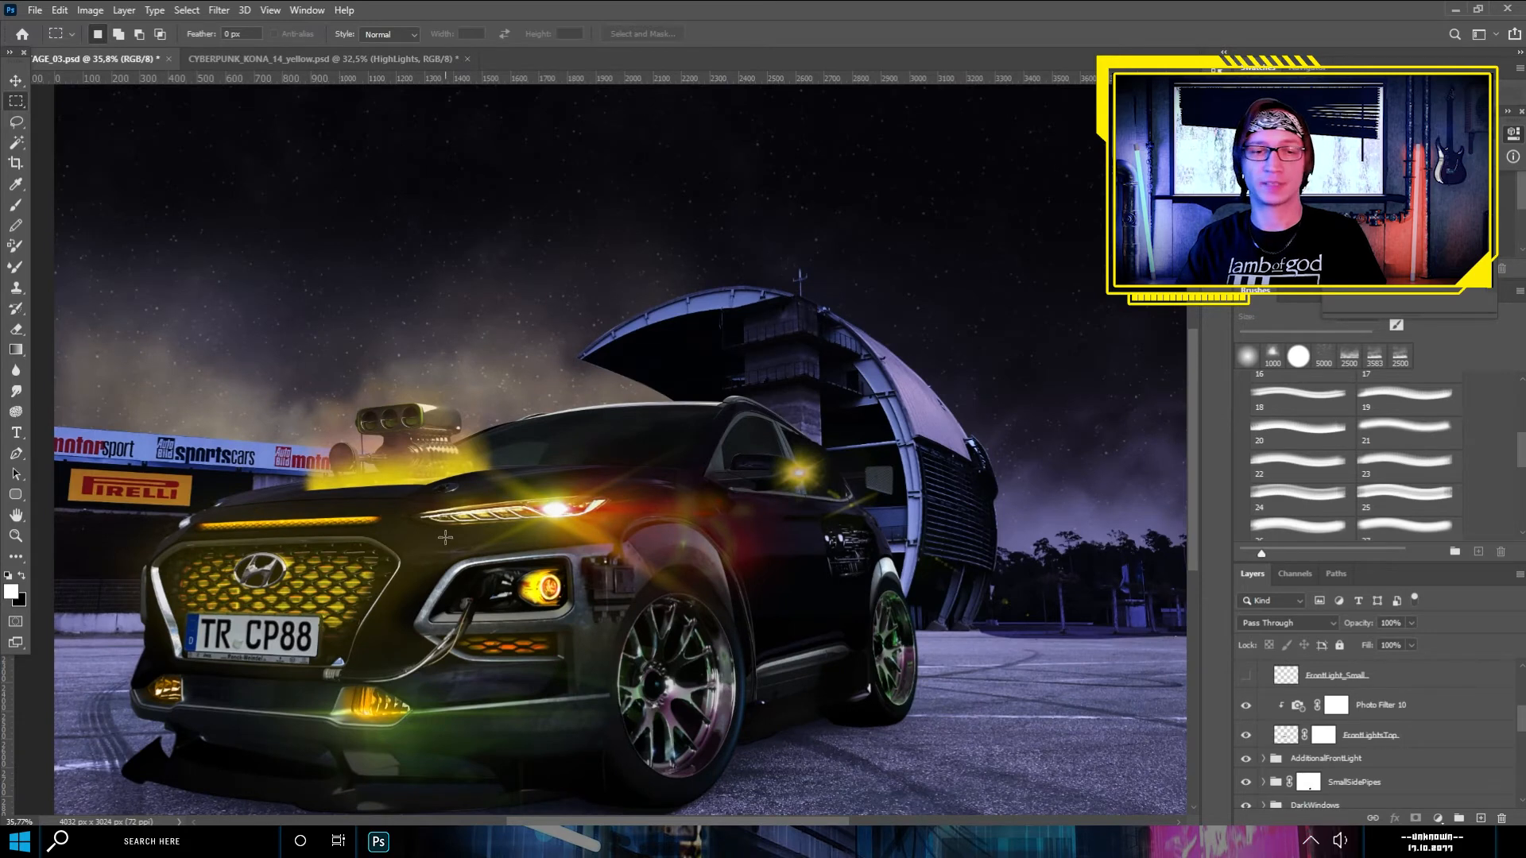
{"action": "scroll", "coordinate": [473, 528], "scroll_direction": "down", "scroll_amount": 2}
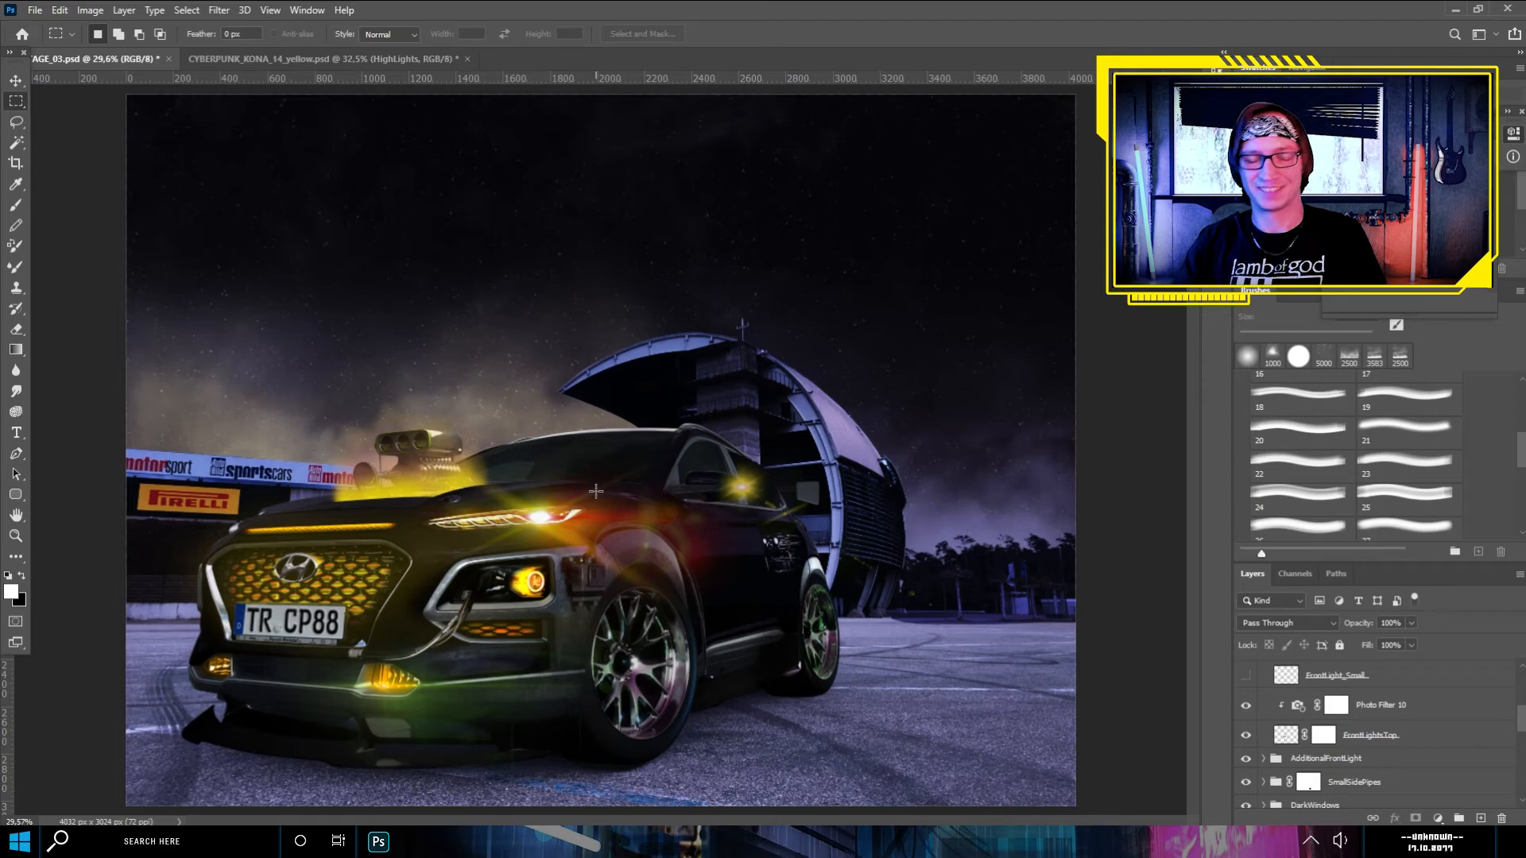
{"action": "scroll", "coordinate": [474, 463], "scroll_direction": "up", "scroll_amount": 2}
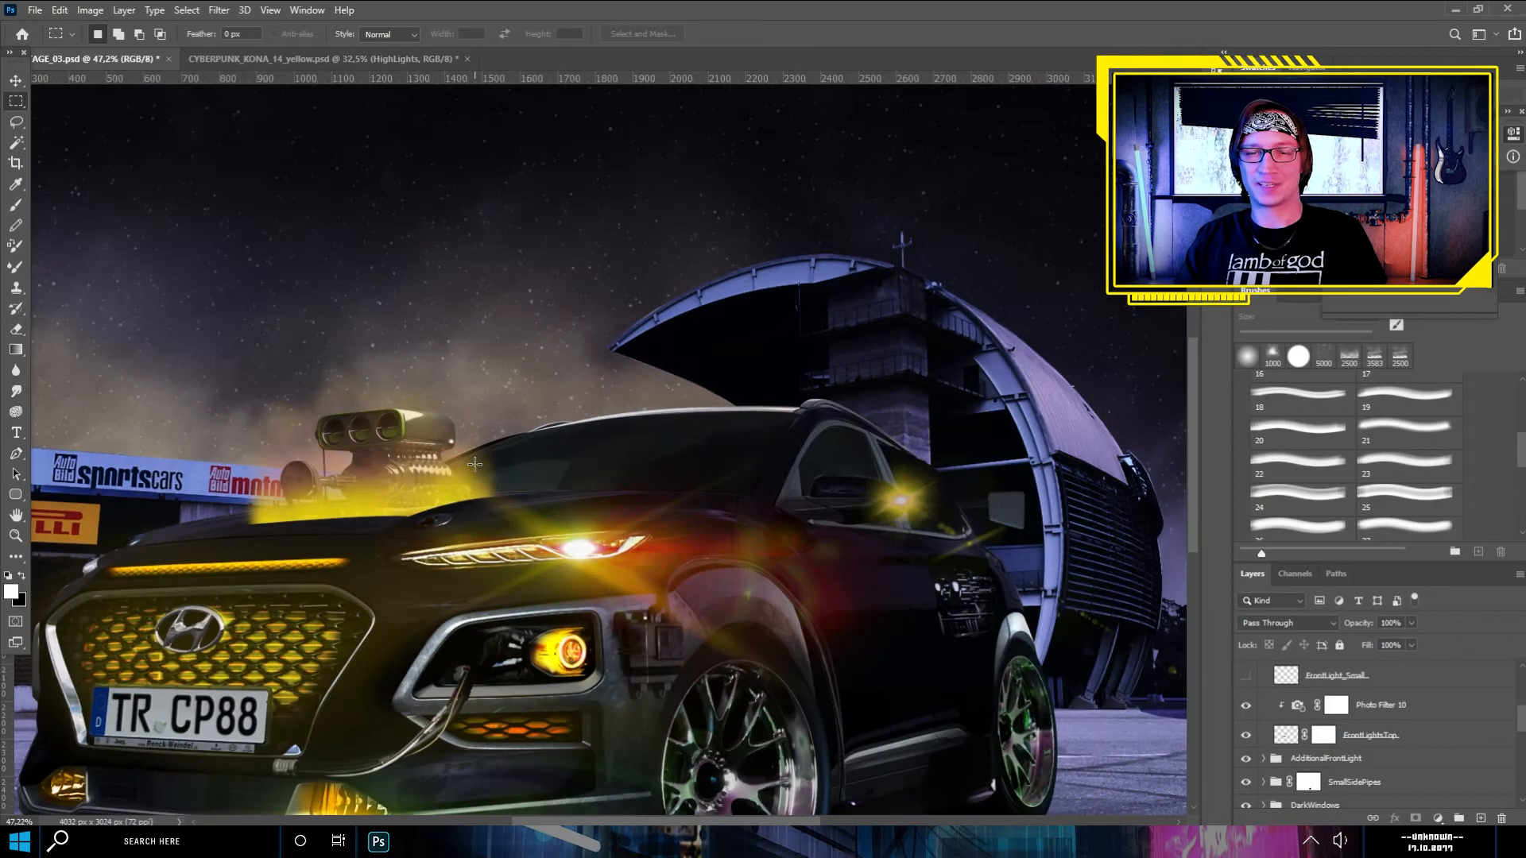
{"action": "scroll", "coordinate": [606, 437], "scroll_direction": "up", "scroll_amount": 2}
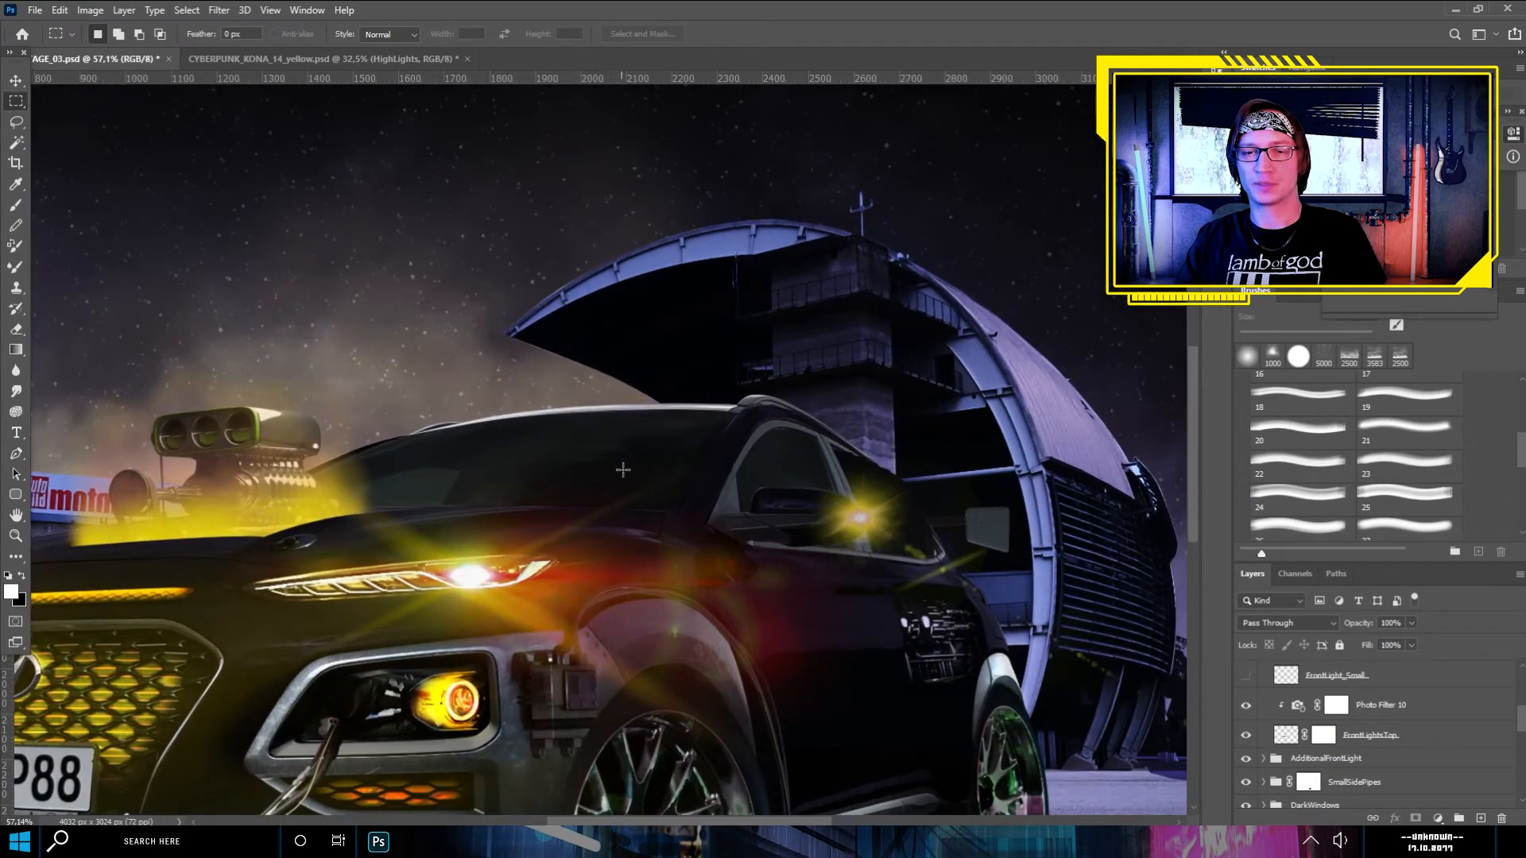
{"action": "scroll", "coordinate": [606, 479], "scroll_direction": "down", "scroll_amount": 2}
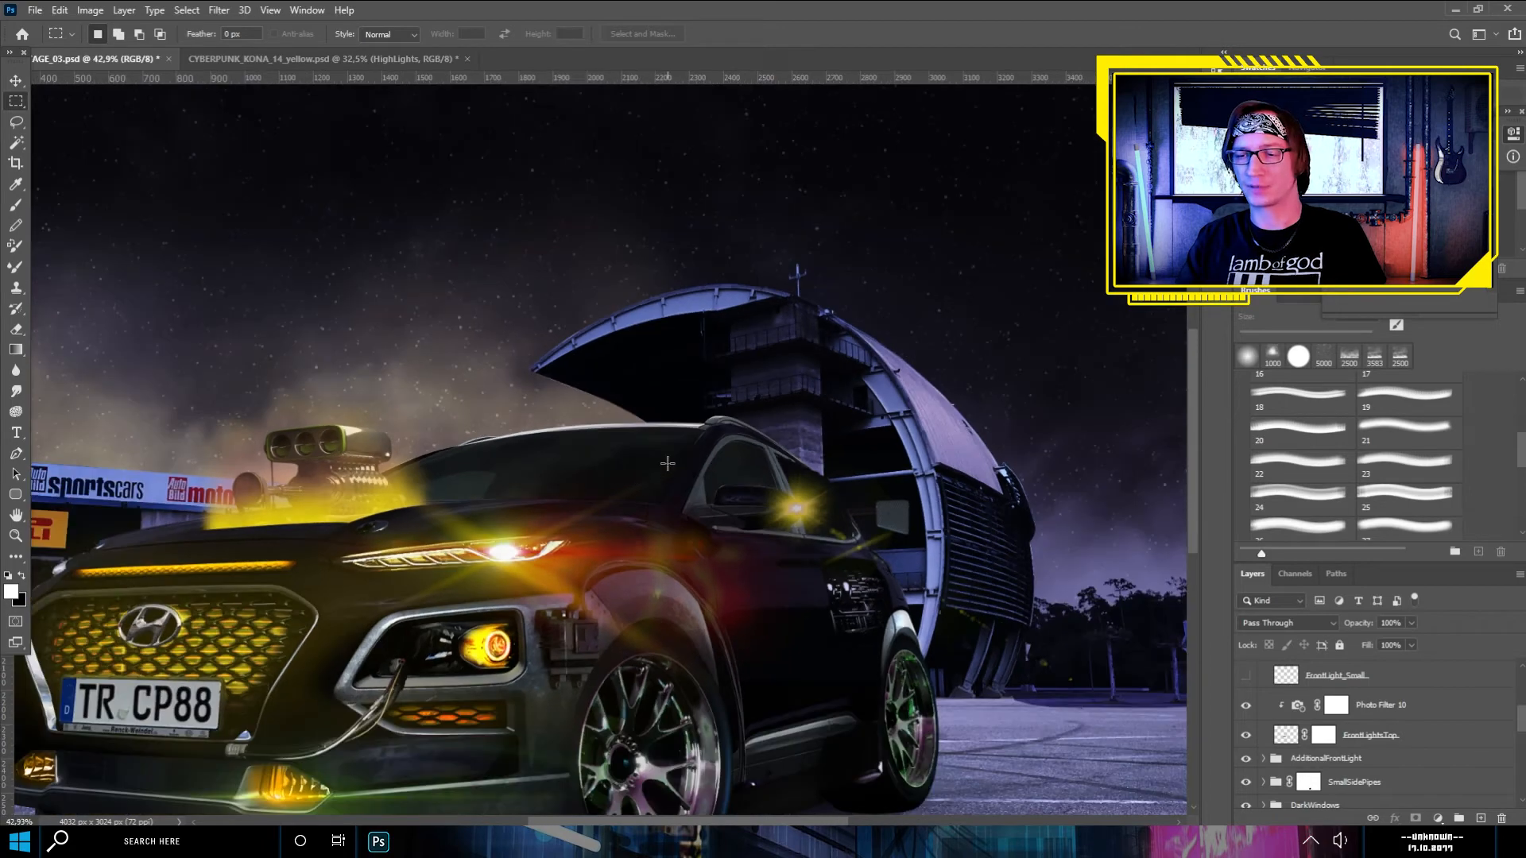
- Add a new empty layer above the Numberplate group
{"action": "scroll", "coordinate": [1416, 689], "scroll_direction": "up", "scroll_amount": 1}
{"action": "scroll", "coordinate": [1419, 693], "scroll_direction": "up", "scroll_amount": 3}
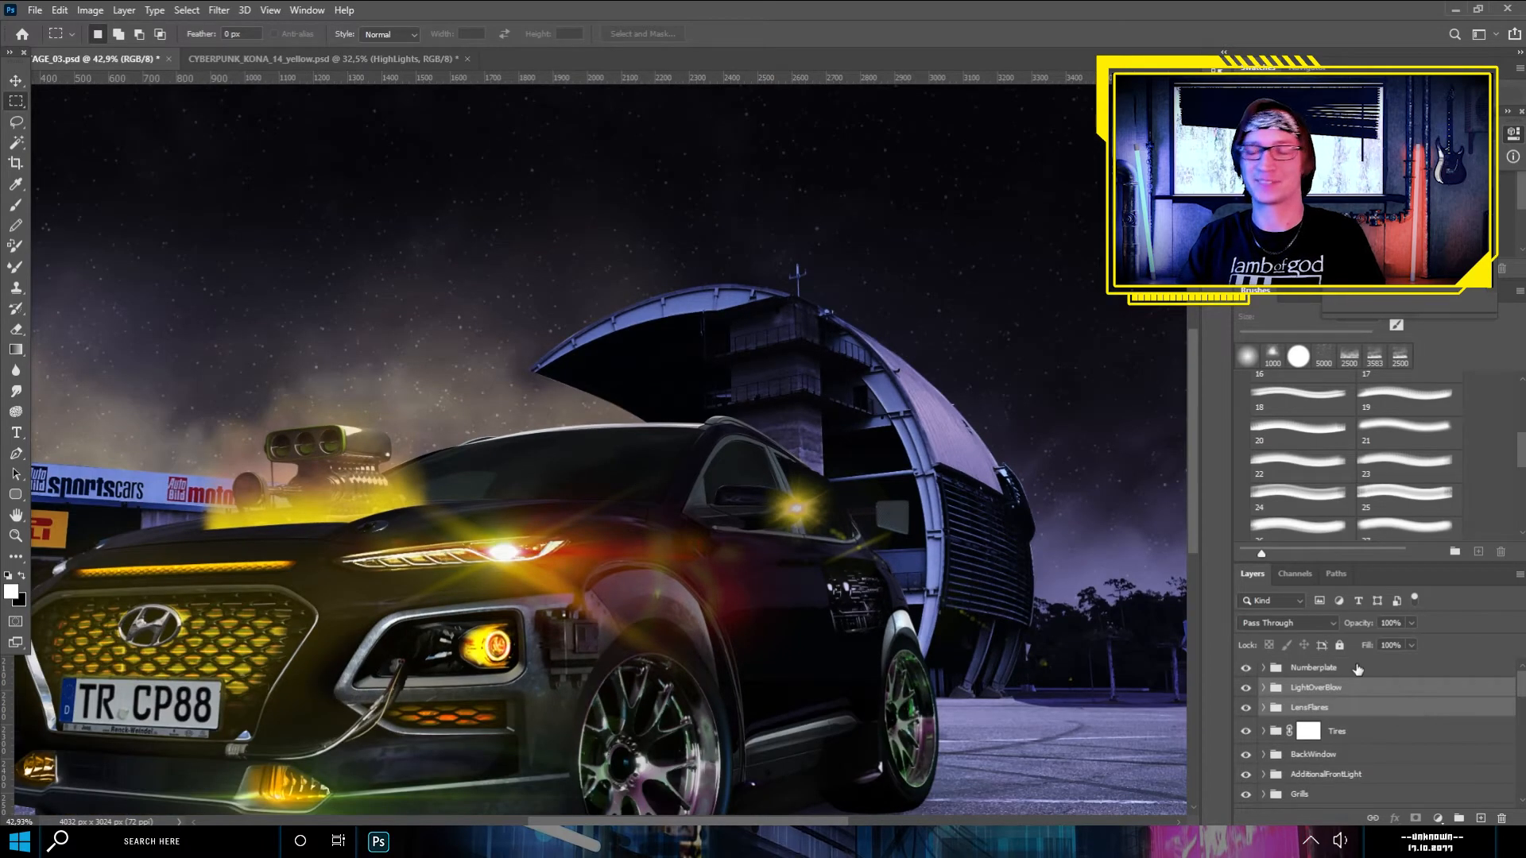
{"action": "left_click", "coordinate": [1358, 669]}
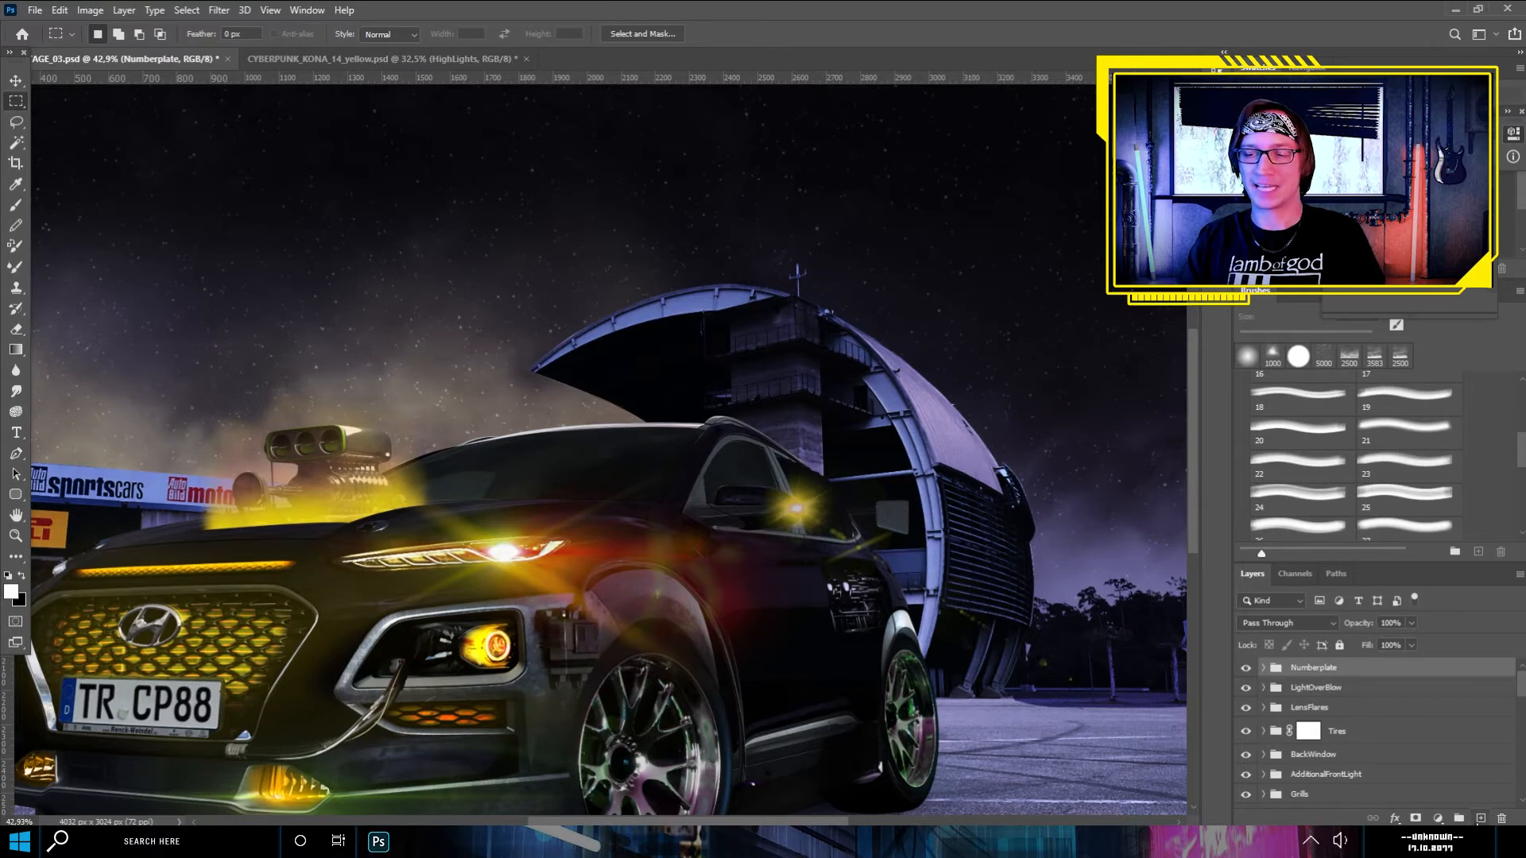
{"action": "left_click", "coordinate": [1480, 819]}
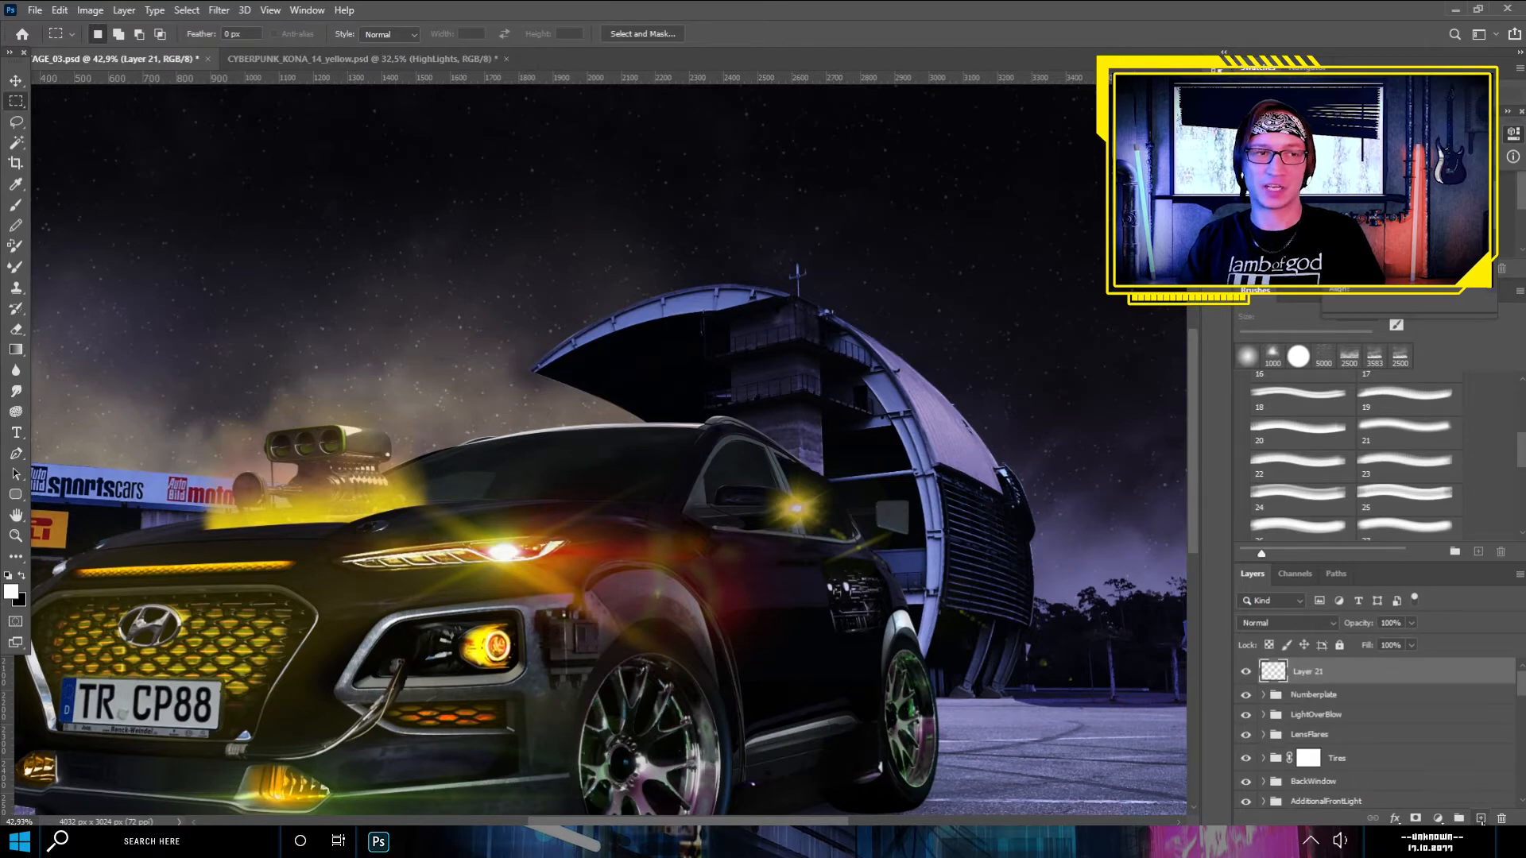
- Set up the Brush tool with the Hard Round tip at a size of 5 px
{"action": "left_click", "coordinate": [15, 208]}
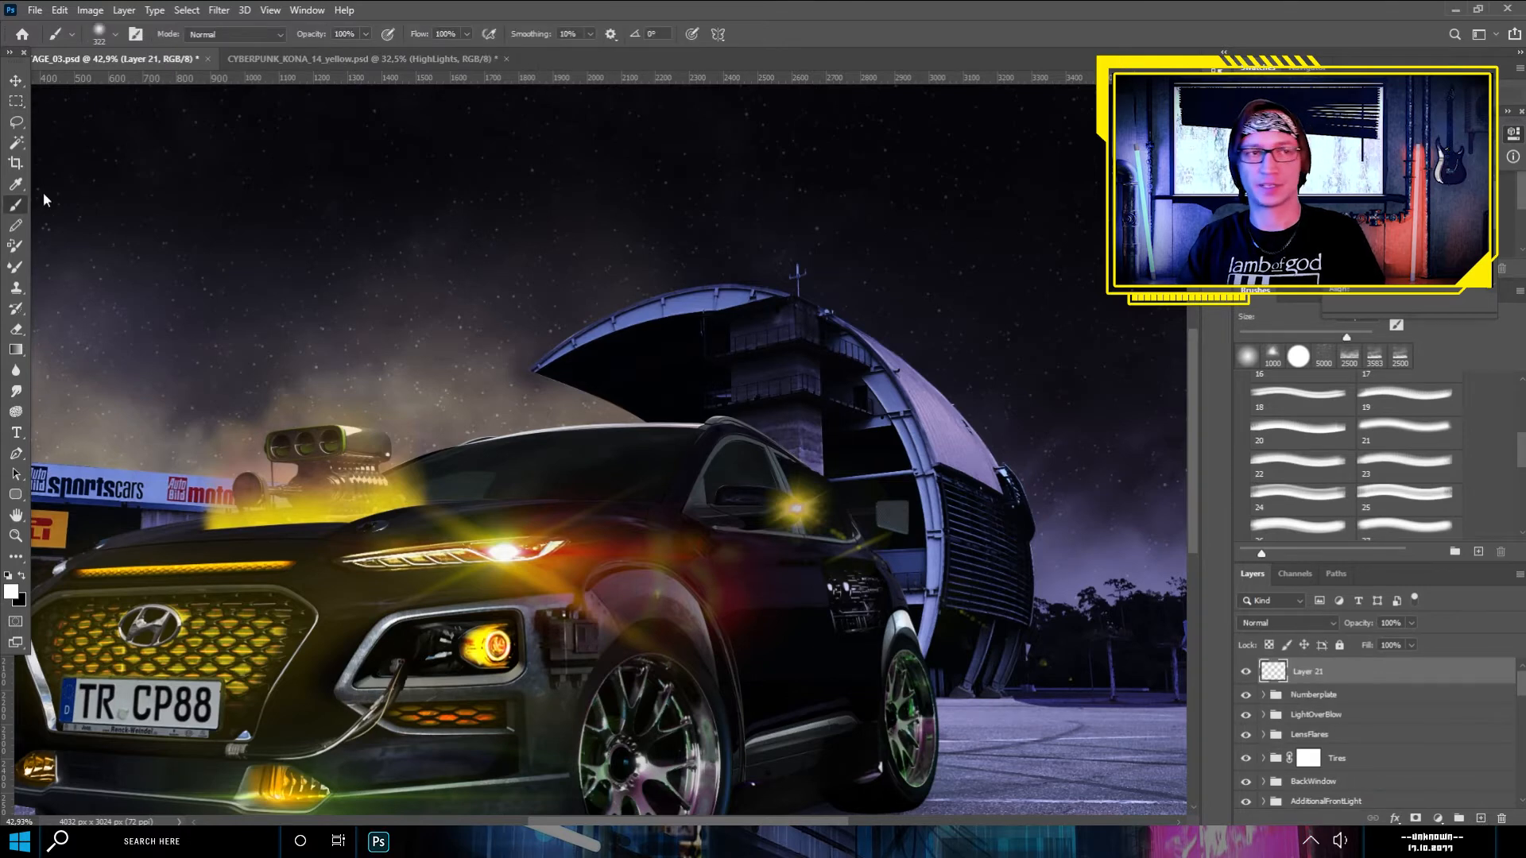
{"action": "left_click", "coordinate": [116, 36]}
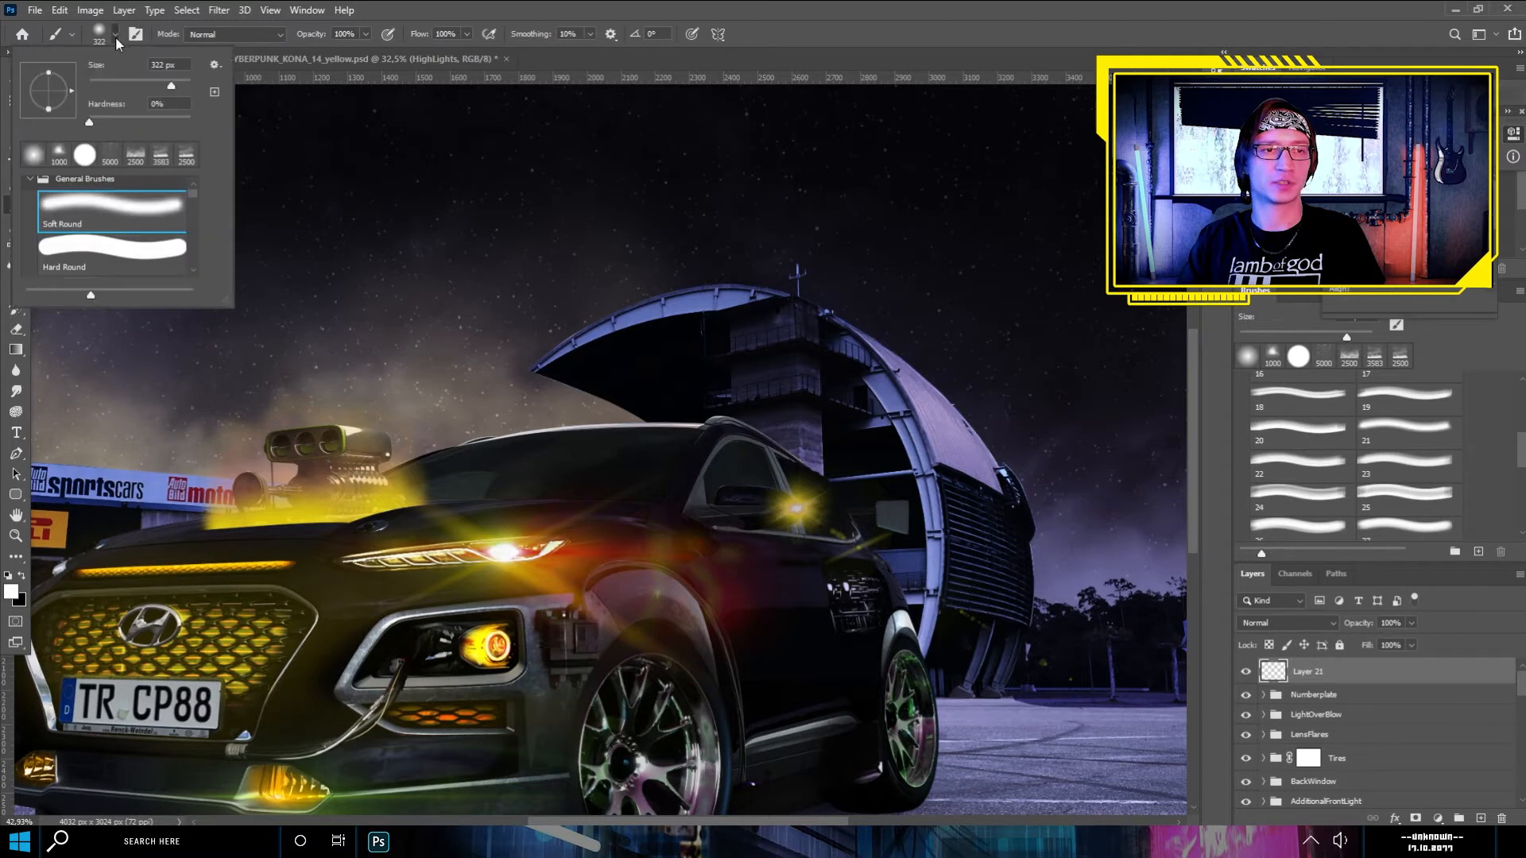
{"action": "left_click", "coordinate": [113, 245]}
{"action": "left_click_drag", "start_coordinate": [170, 87], "coordinate": [95, 70]}
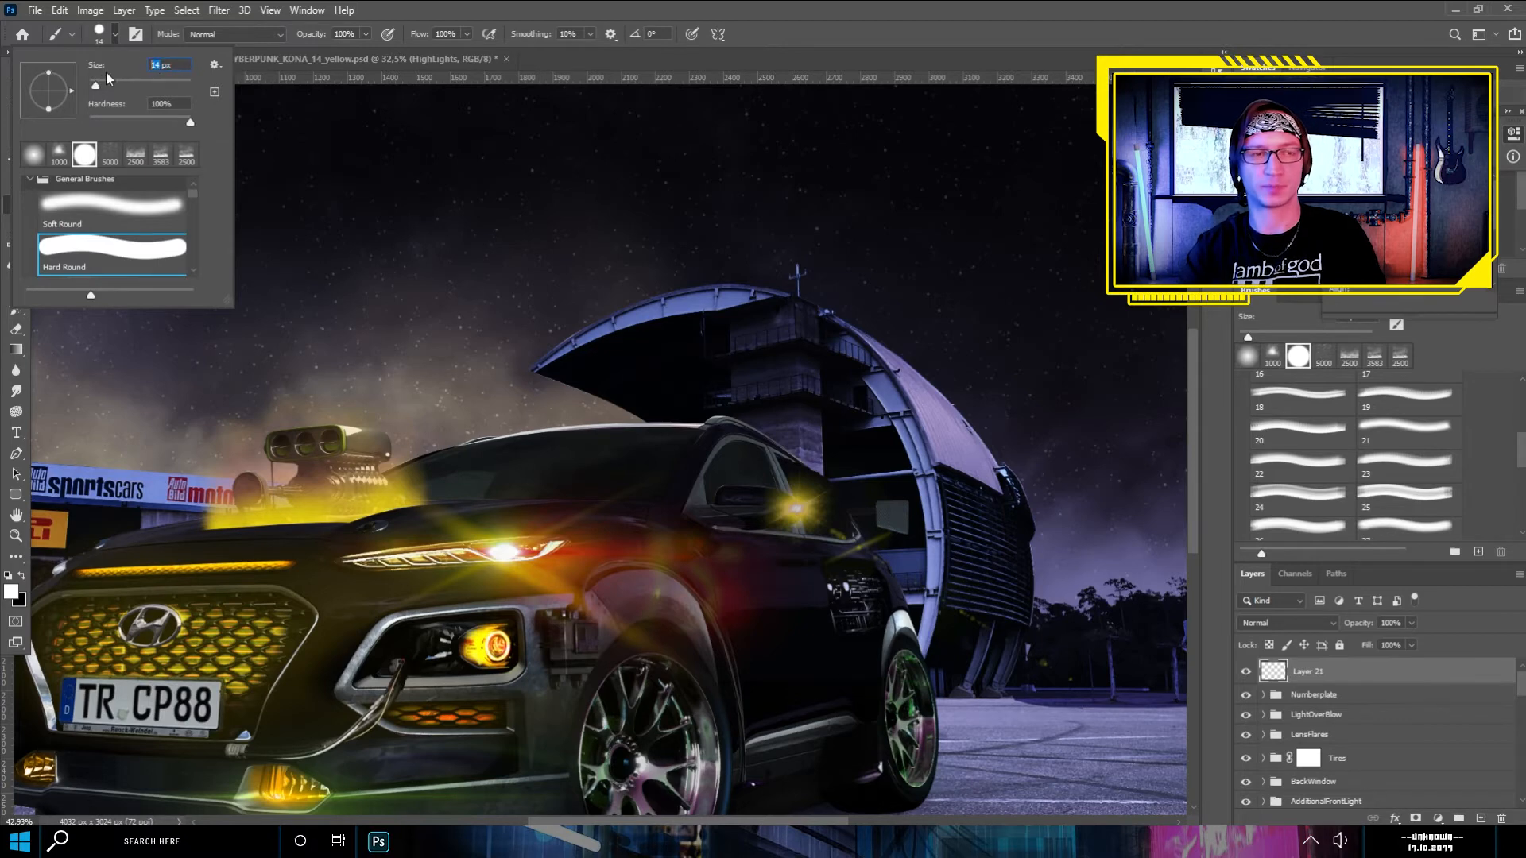
{"action": "key", "text": "Return"}
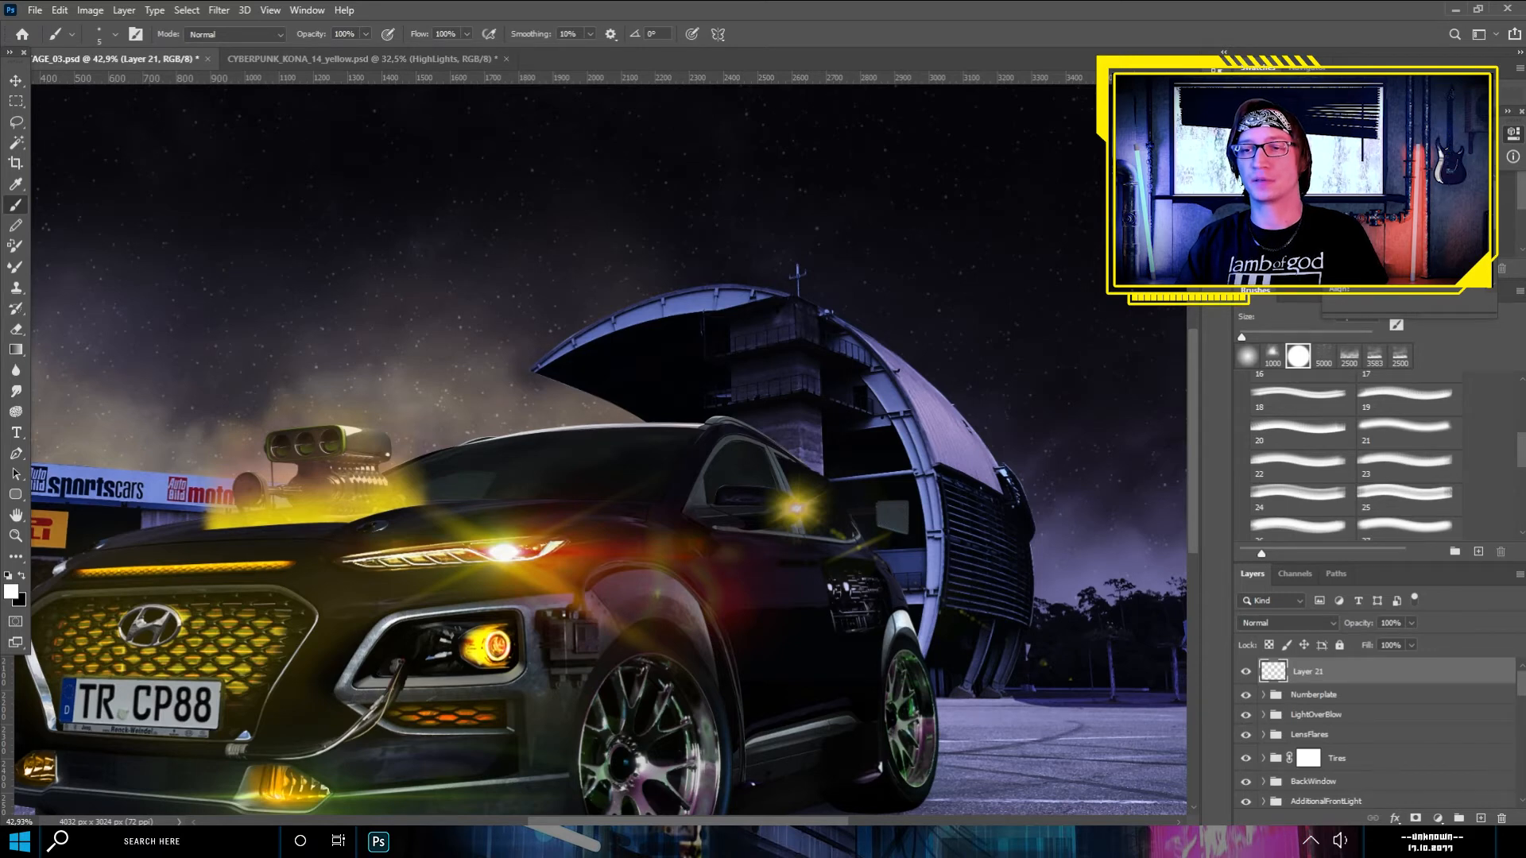
- Enable Shape Dynamics for the brush and set the size jitter control to Pen Pressure
{"action": "key", "text": "F5"}
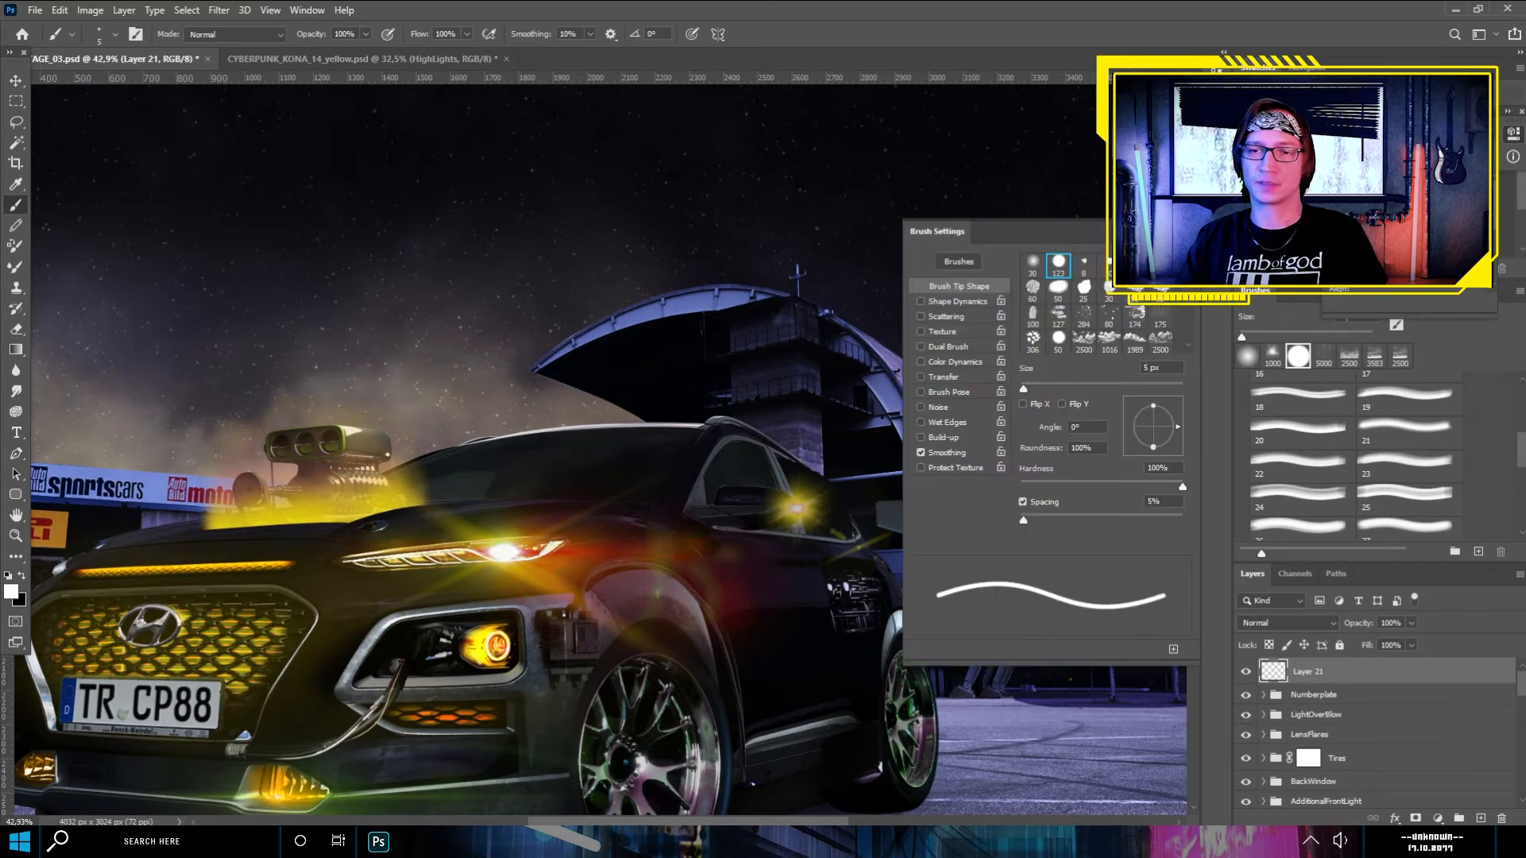
{"action": "left_click", "coordinate": [920, 301]}
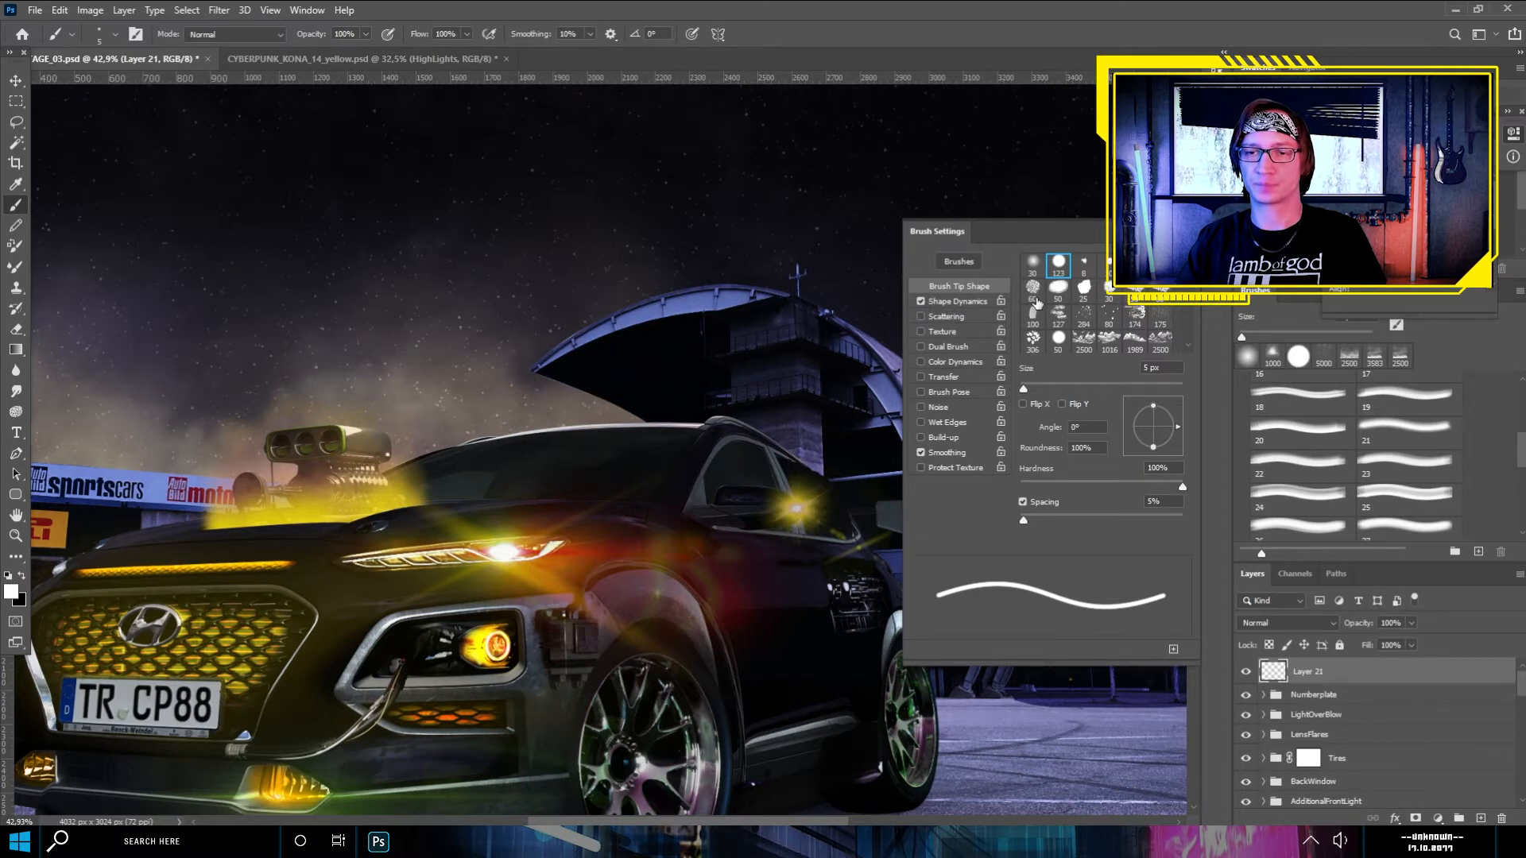
{"action": "left_click", "coordinate": [961, 300]}
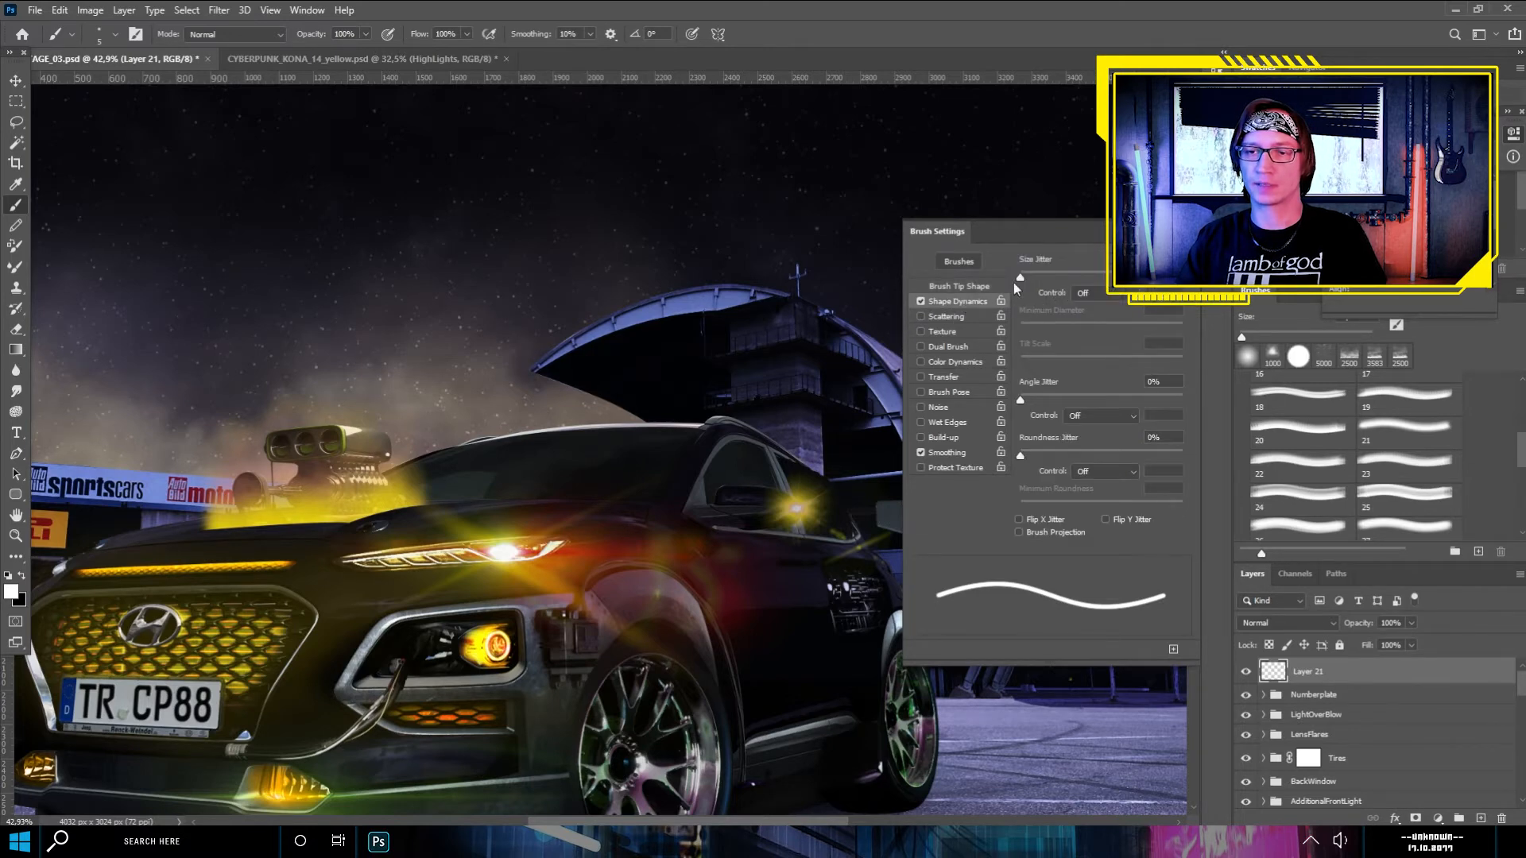
{"action": "left_click", "coordinate": [1105, 294]}
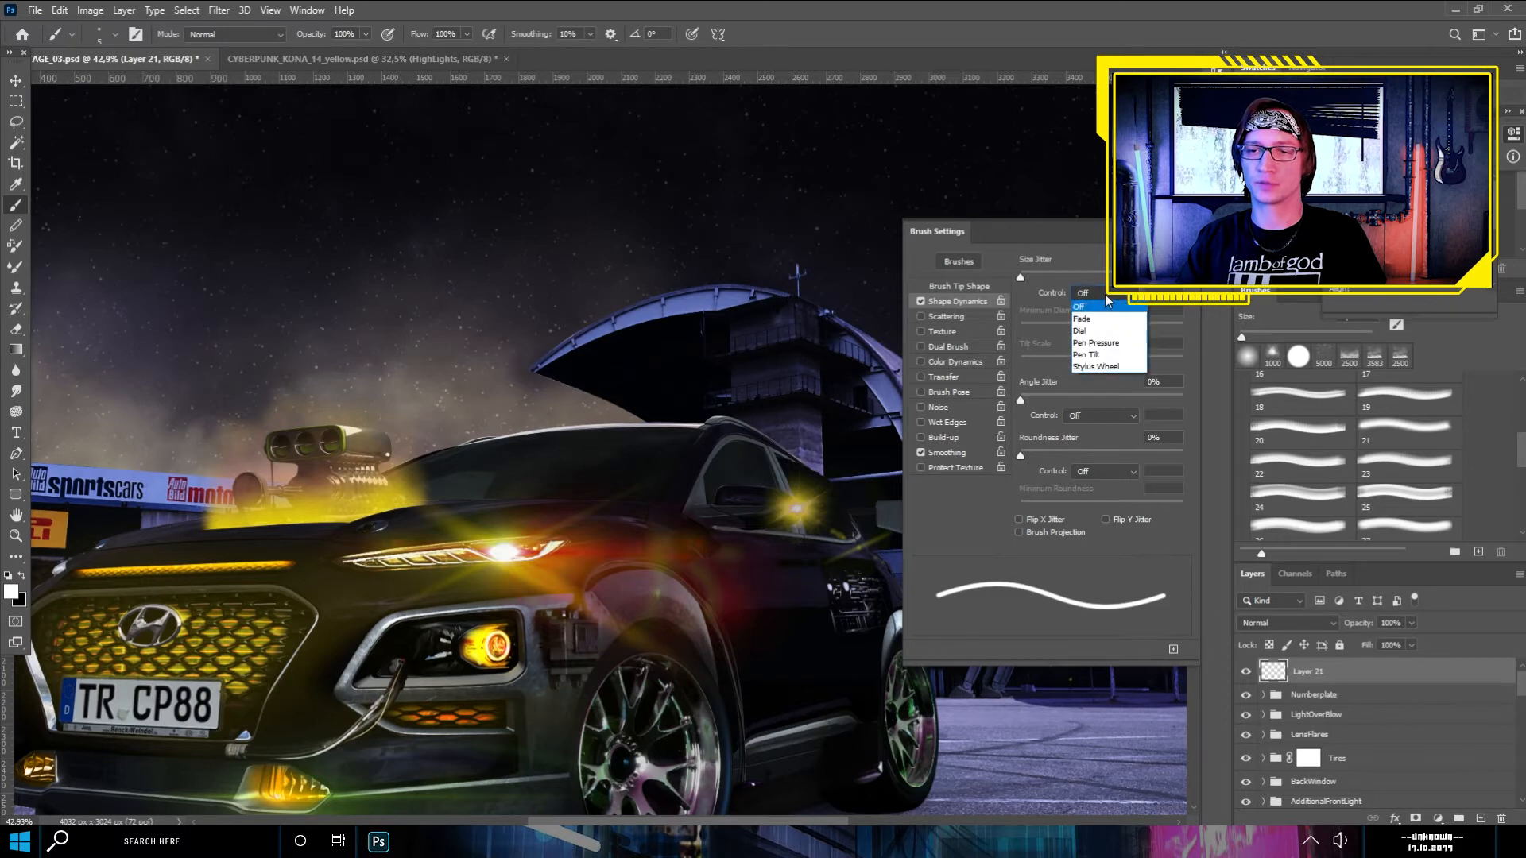
{"action": "left_click", "coordinate": [1097, 344]}
{"action": "key", "text": "F5"}
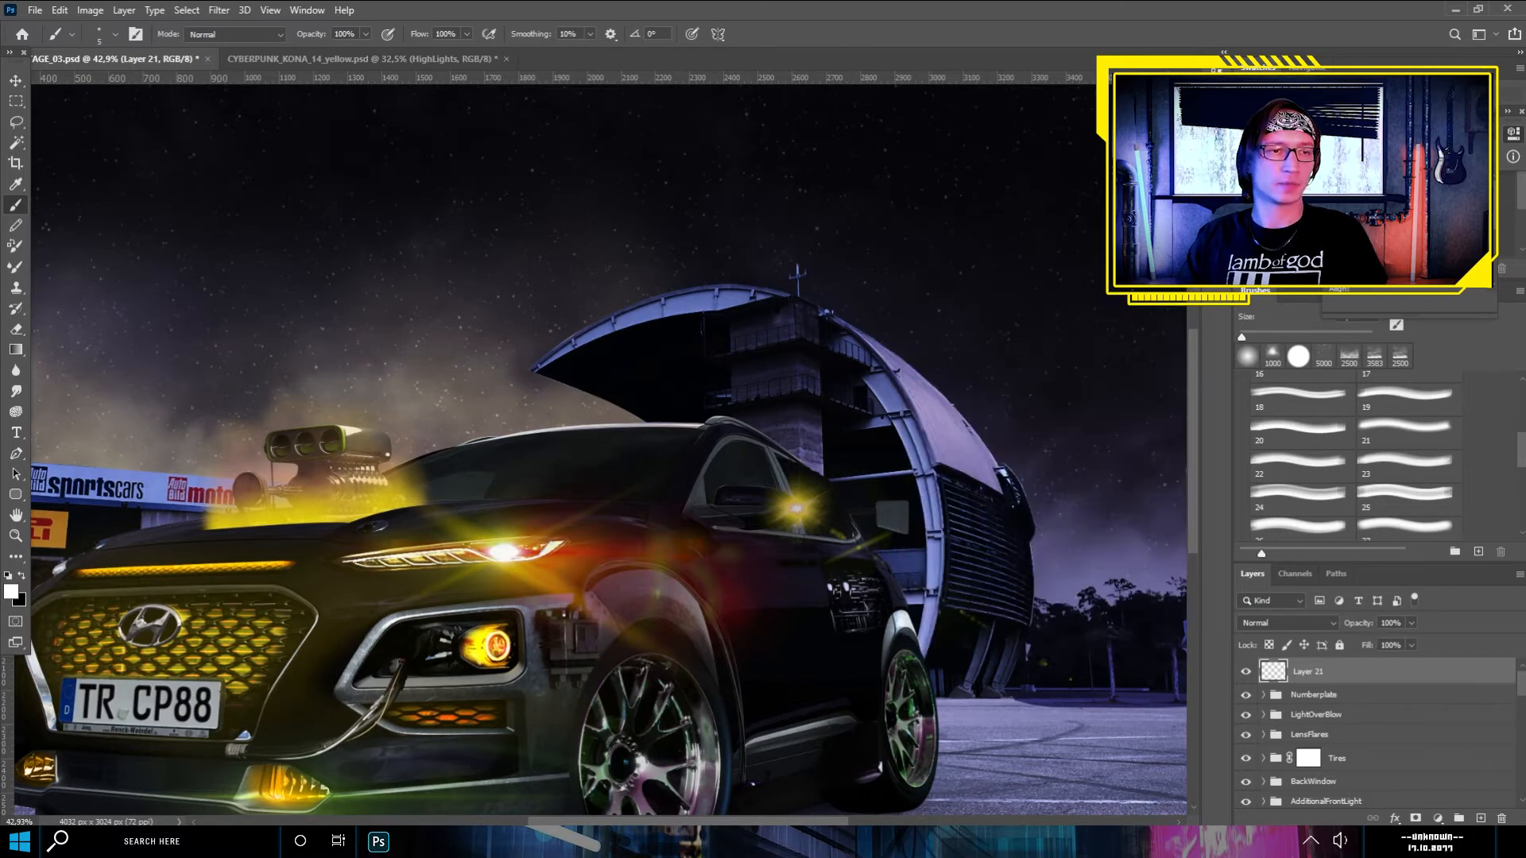
- With the Pen tool ready, inspect the car's roof, front bumper and spoiler for edges to trace
{"action": "left_click", "coordinate": [16, 453]}
{"action": "scroll", "coordinate": [644, 501], "scroll_direction": "up", "scroll_amount": 5}
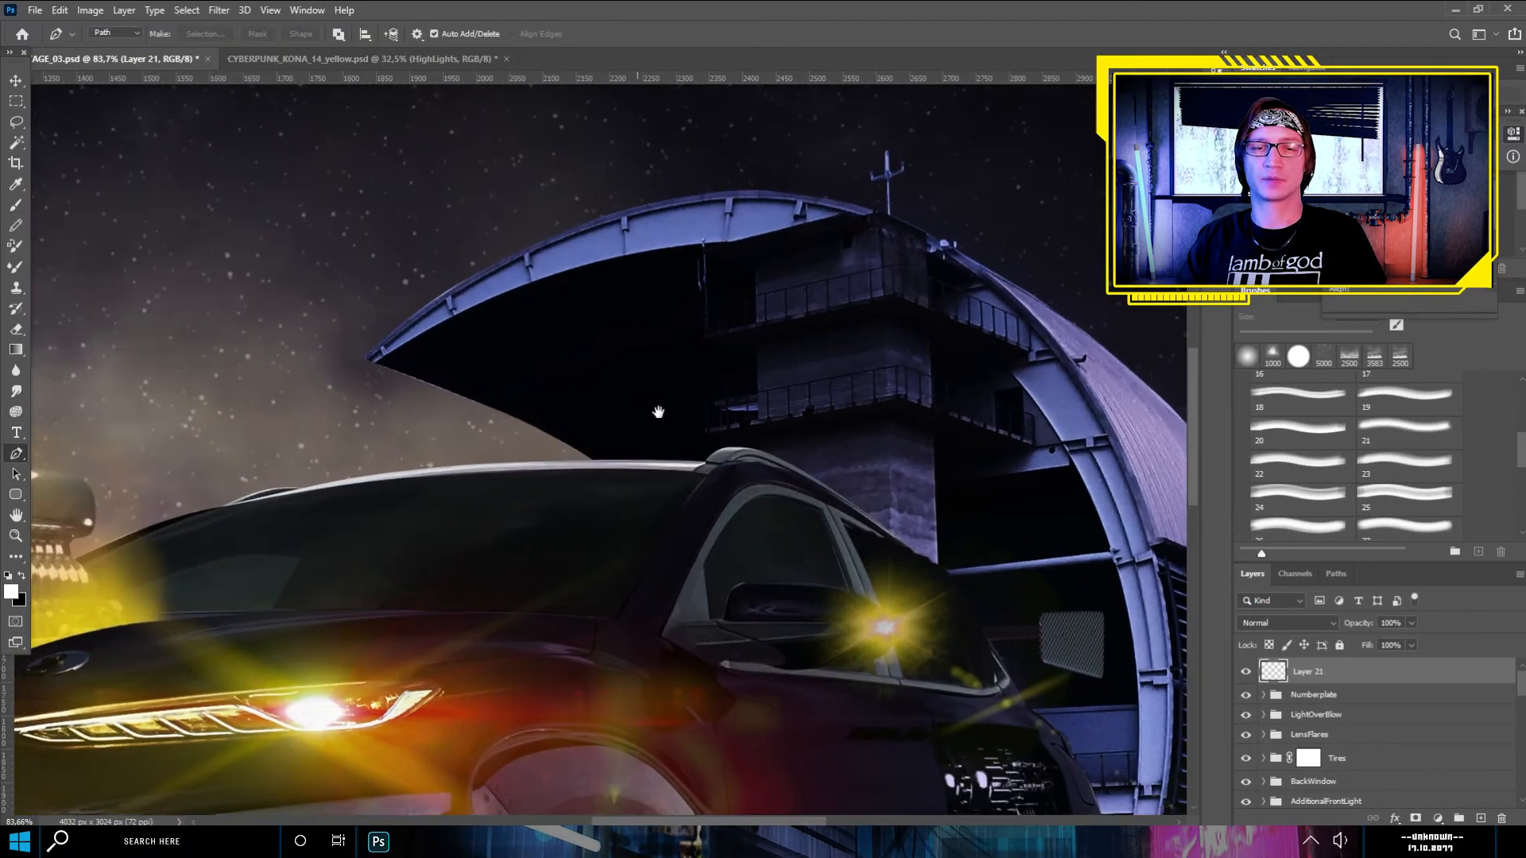
{"action": "scroll", "coordinate": [807, 226], "scroll_direction": "down", "scroll_amount": 5}
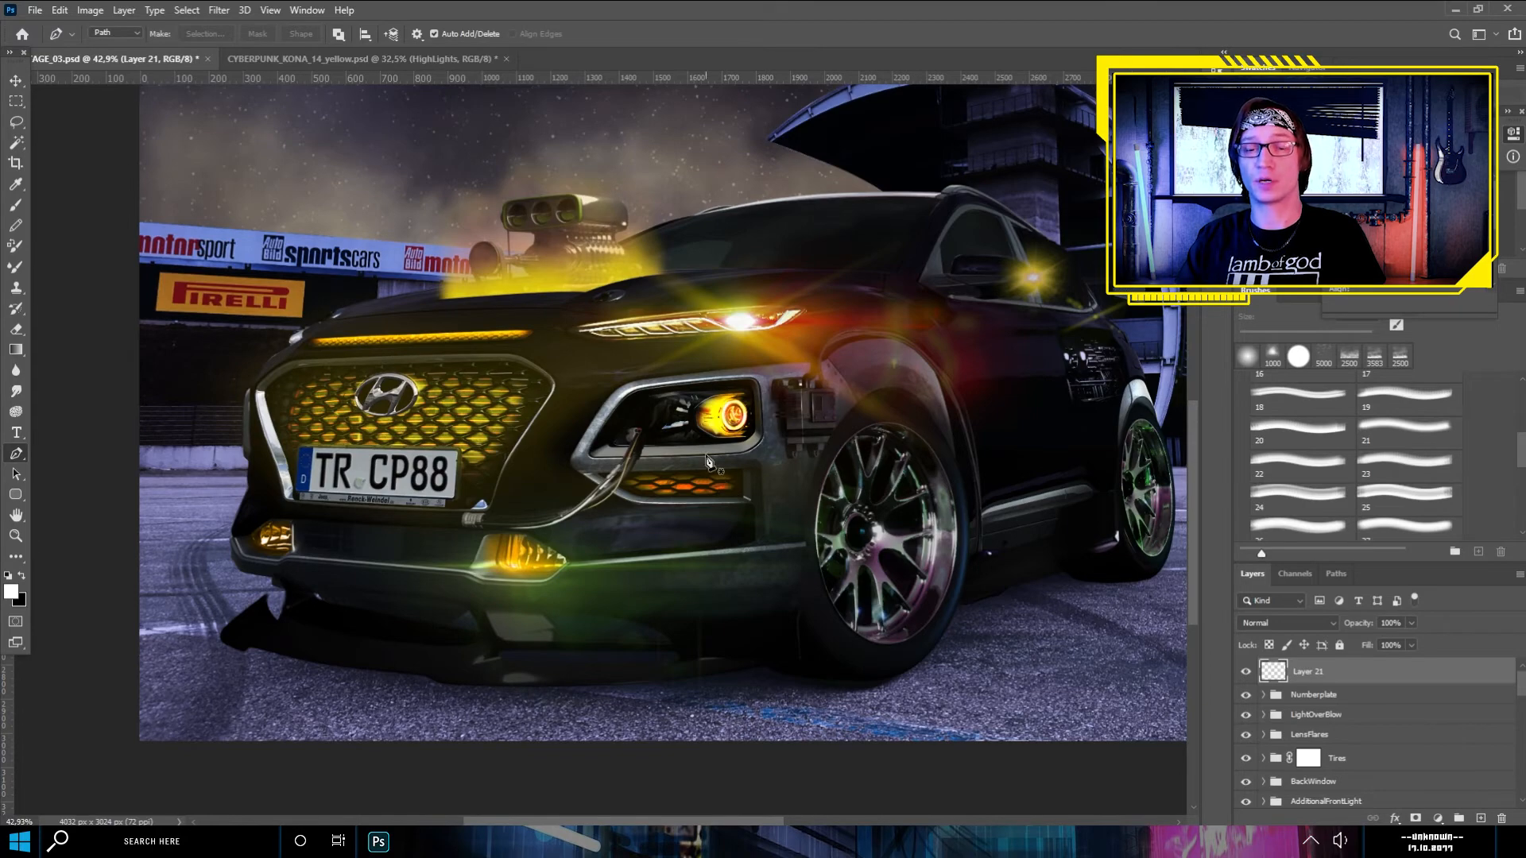
{"action": "scroll", "coordinate": [716, 538], "scroll_direction": "up", "scroll_amount": 5}
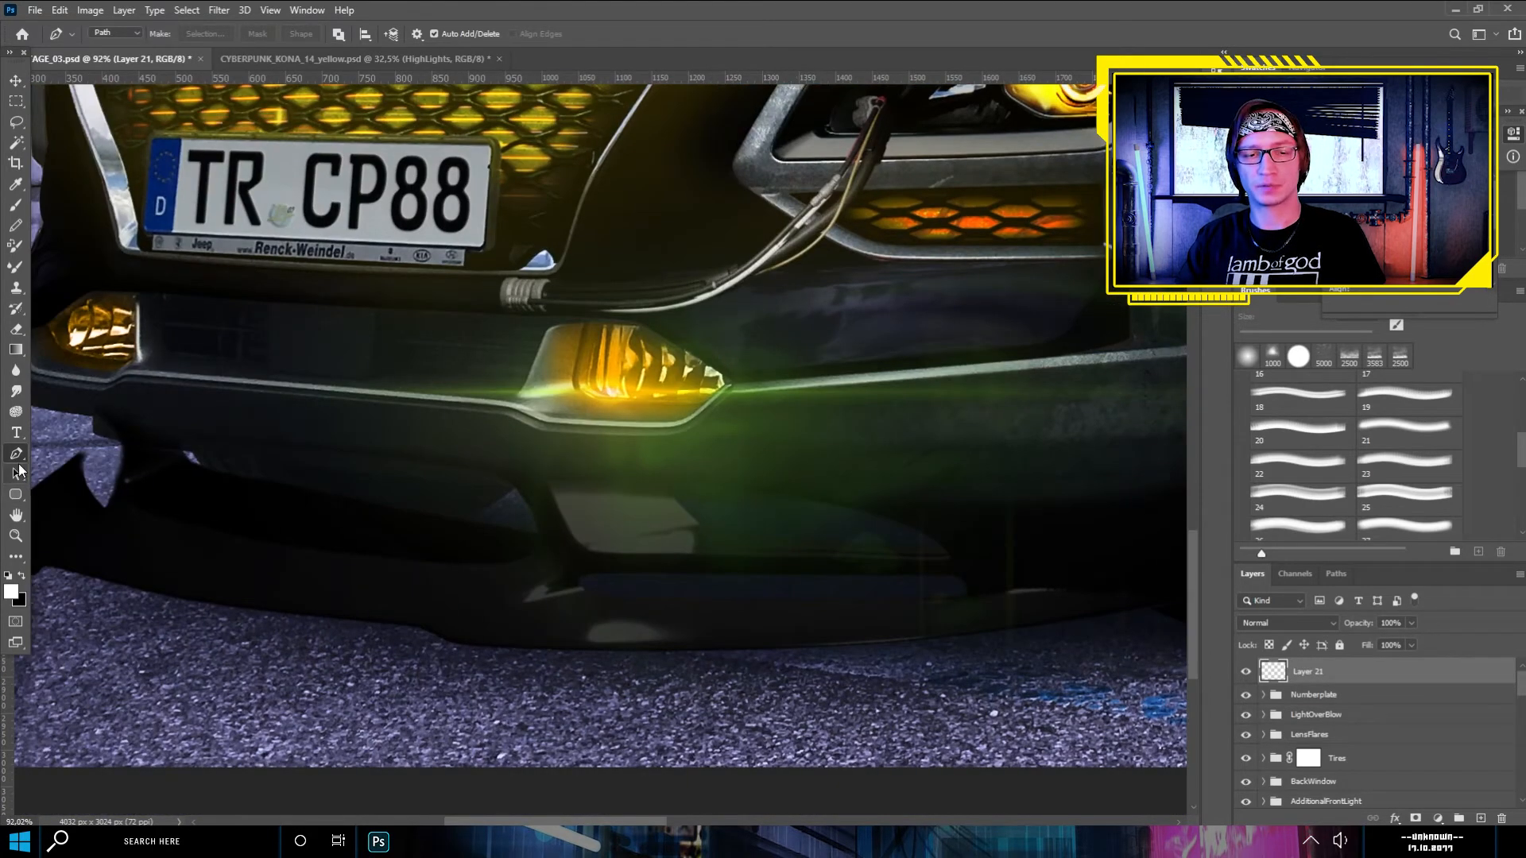
{"action": "scroll", "coordinate": [604, 688], "scroll_direction": "up", "scroll_amount": 2}
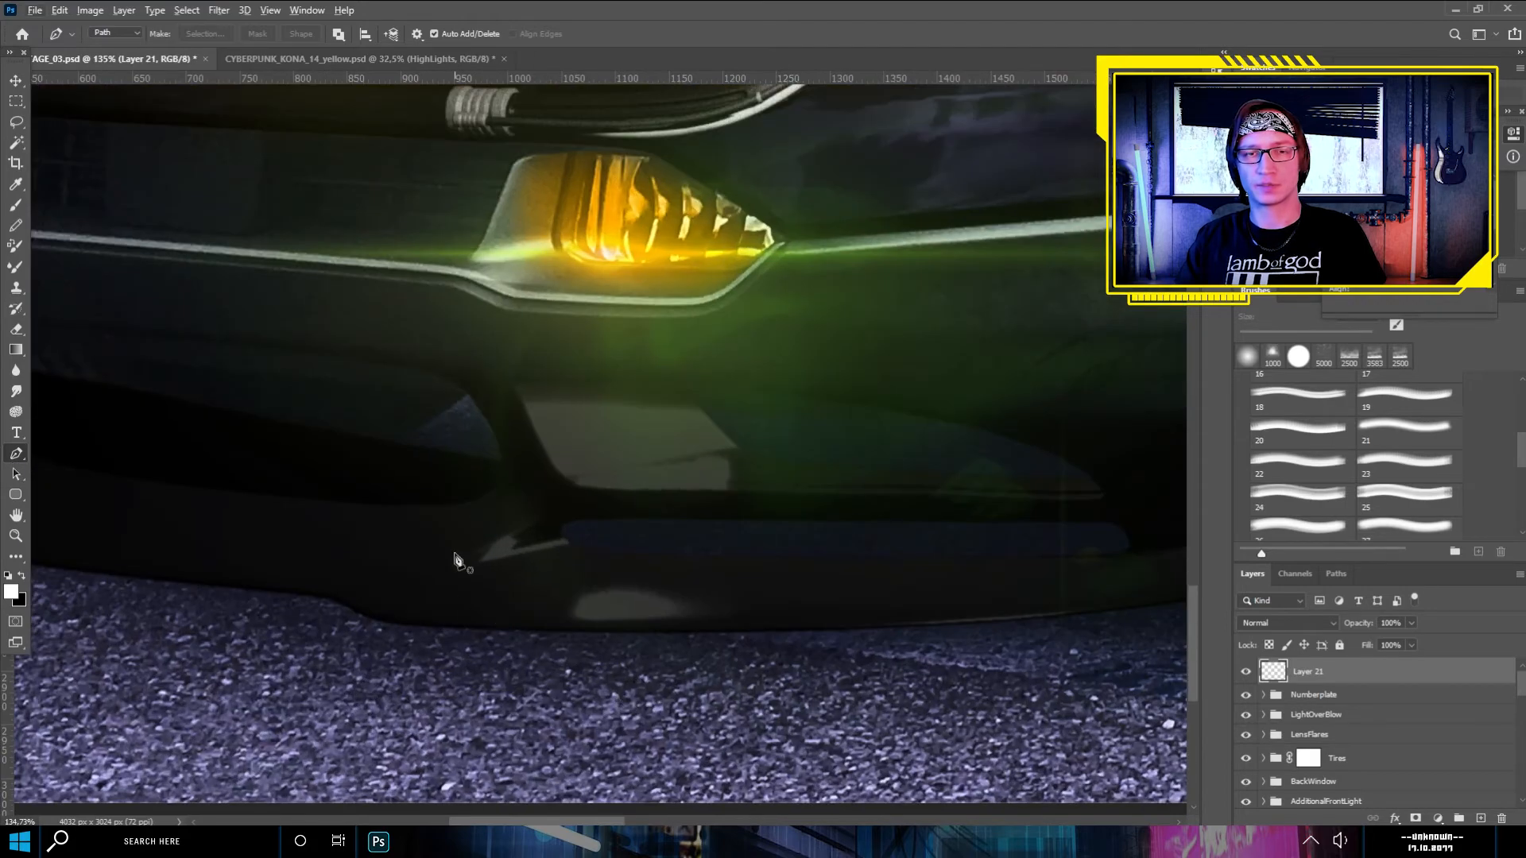
{"action": "scroll", "coordinate": [644, 505], "scroll_direction": "down", "scroll_amount": 2}
{"action": "scroll", "coordinate": [644, 506], "scroll_direction": "down", "scroll_amount": 4}
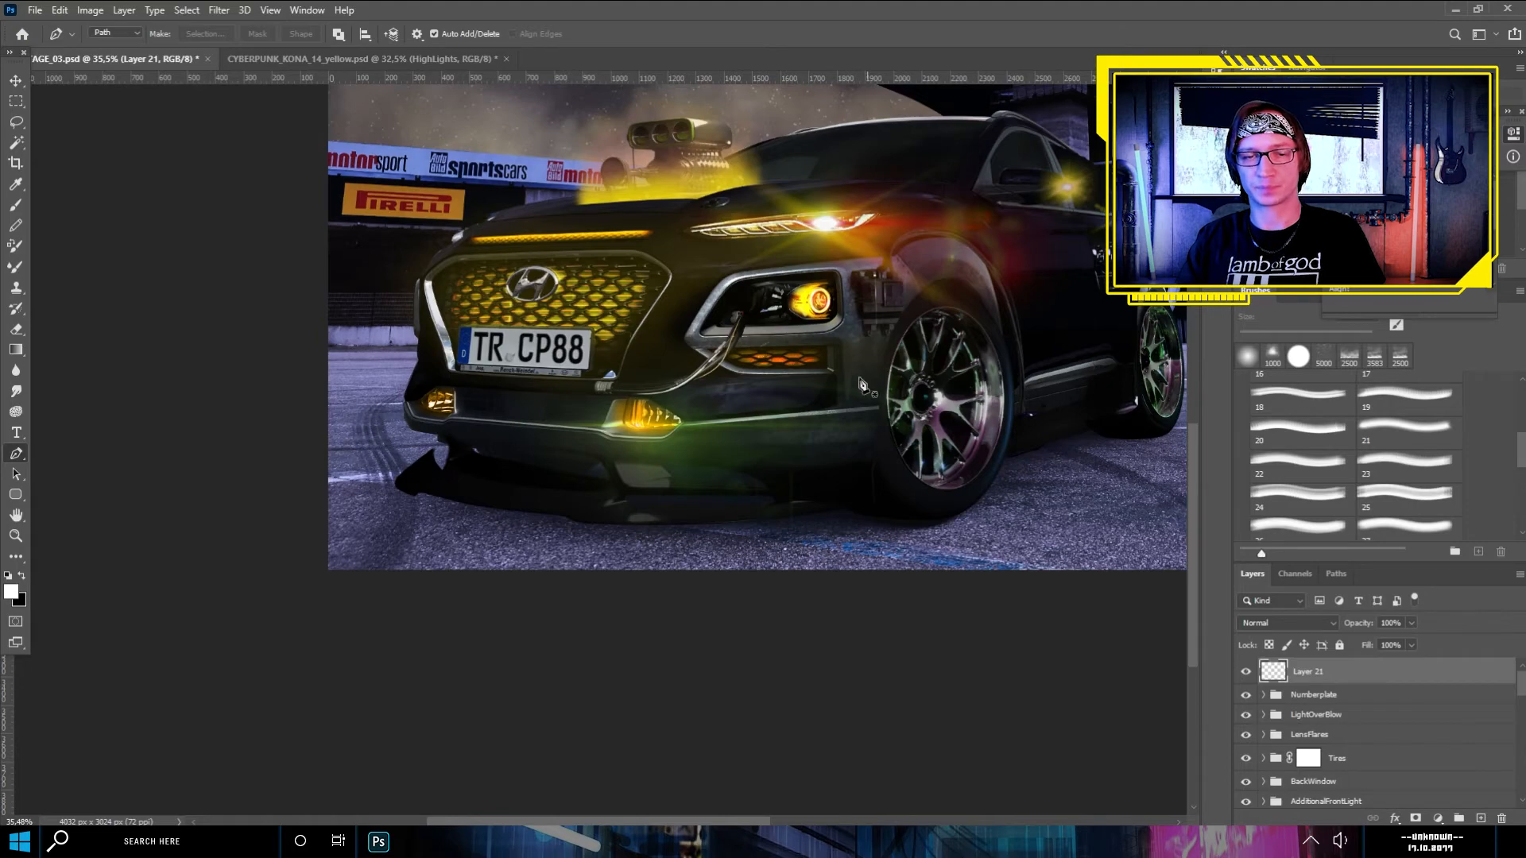
- Start a Pen path on the lower edge of the front spoiler, following the curved step in its outline
{"action": "scroll", "coordinate": [776, 504], "scroll_direction": "up", "scroll_amount": 4}
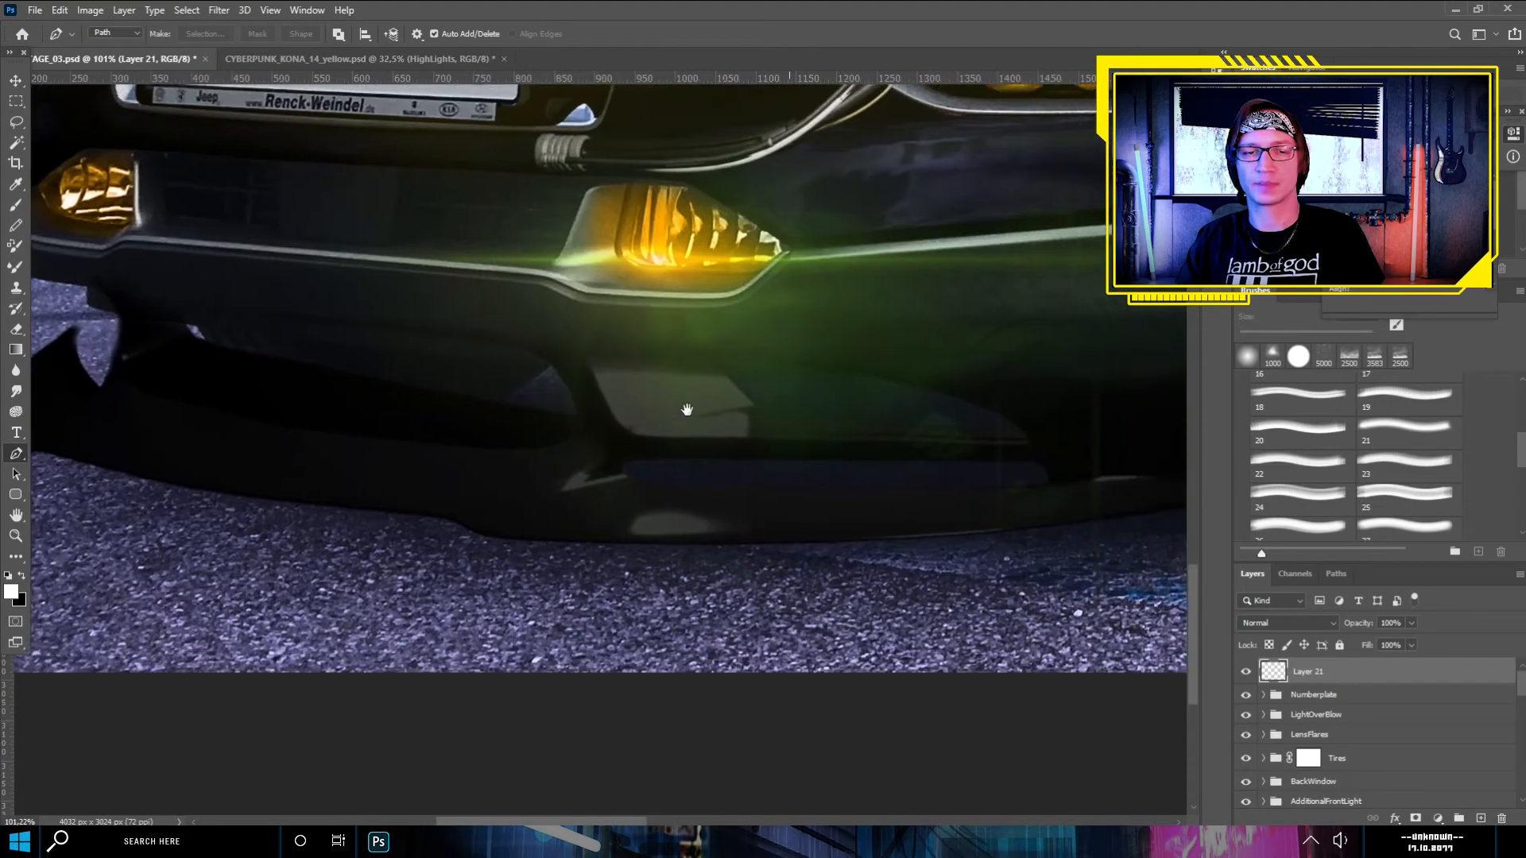
{"action": "left_click_drag", "start_coordinate": [687, 410], "coordinate": [664, 401]}
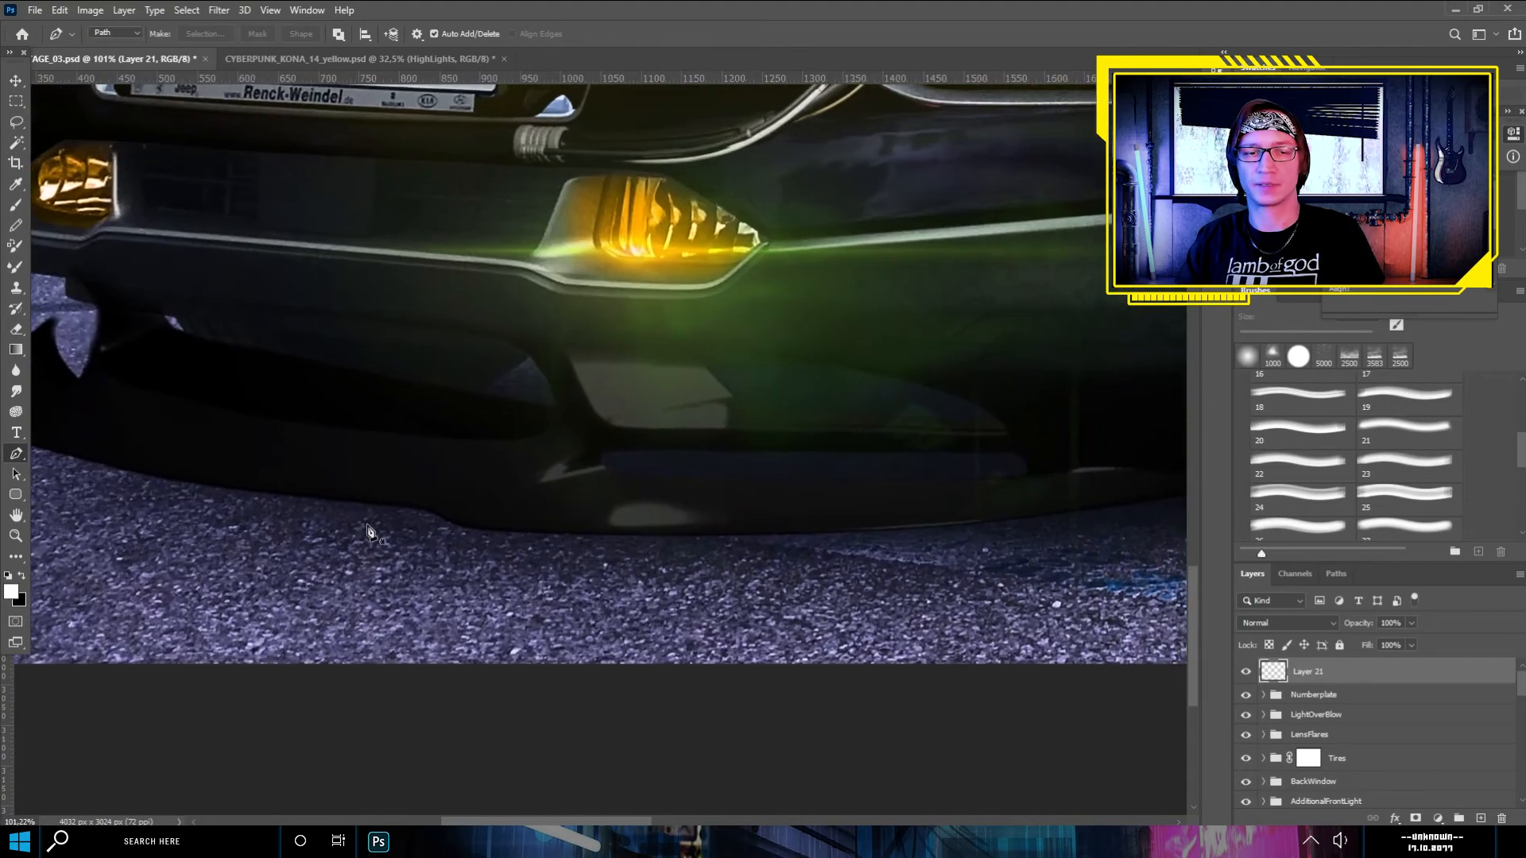
{"action": "left_click_drag", "start_coordinate": [406, 508], "coordinate": [401, 507]}
{"action": "scroll", "coordinate": [405, 513], "scroll_direction": "up", "scroll_amount": 1}
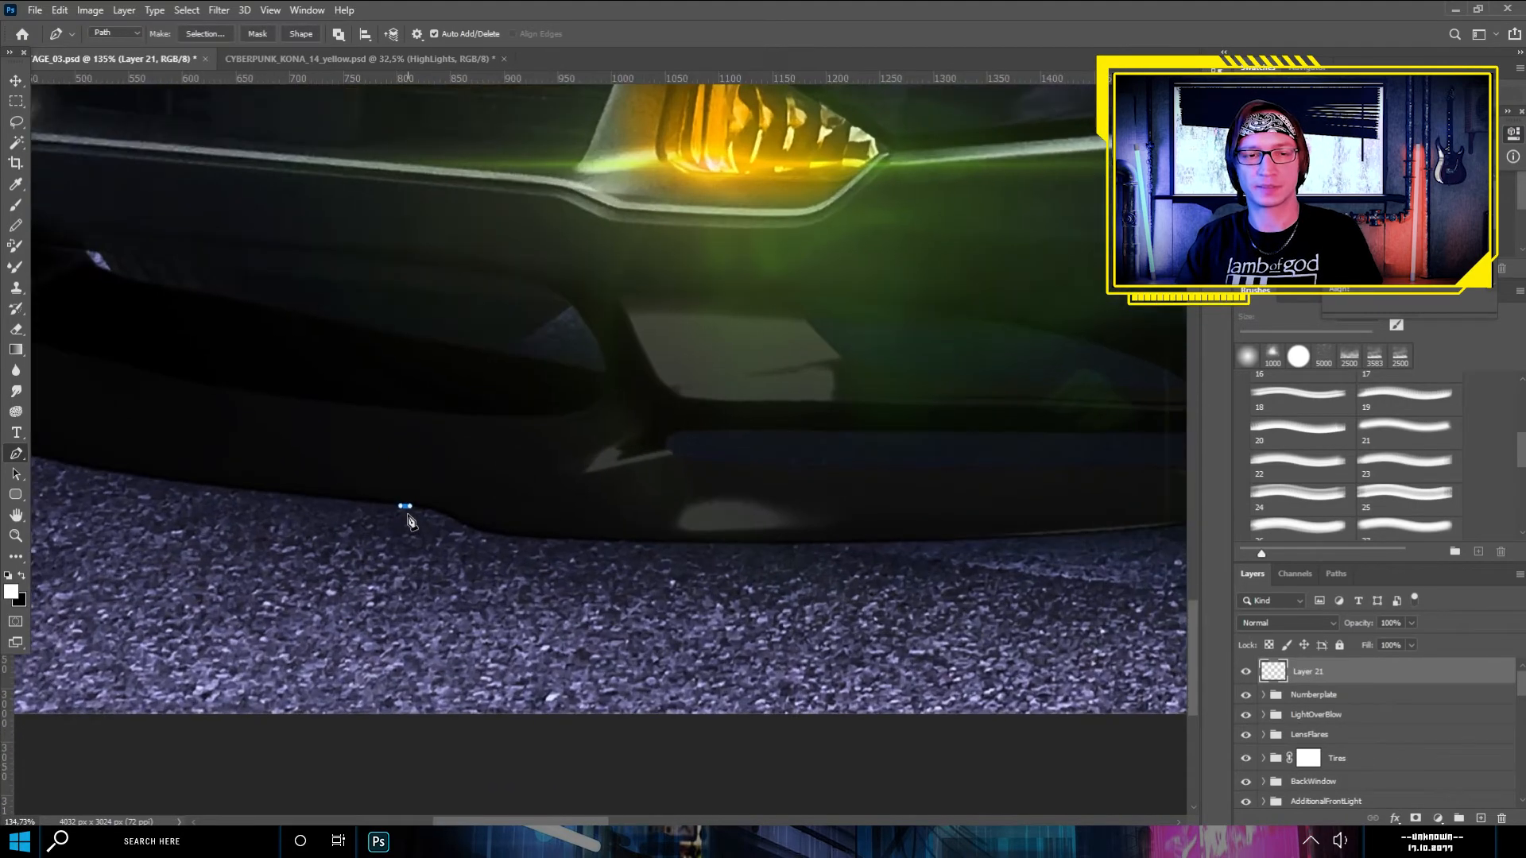
{"action": "key", "text": "ctrl+z"}
{"action": "left_click", "coordinate": [393, 499]}
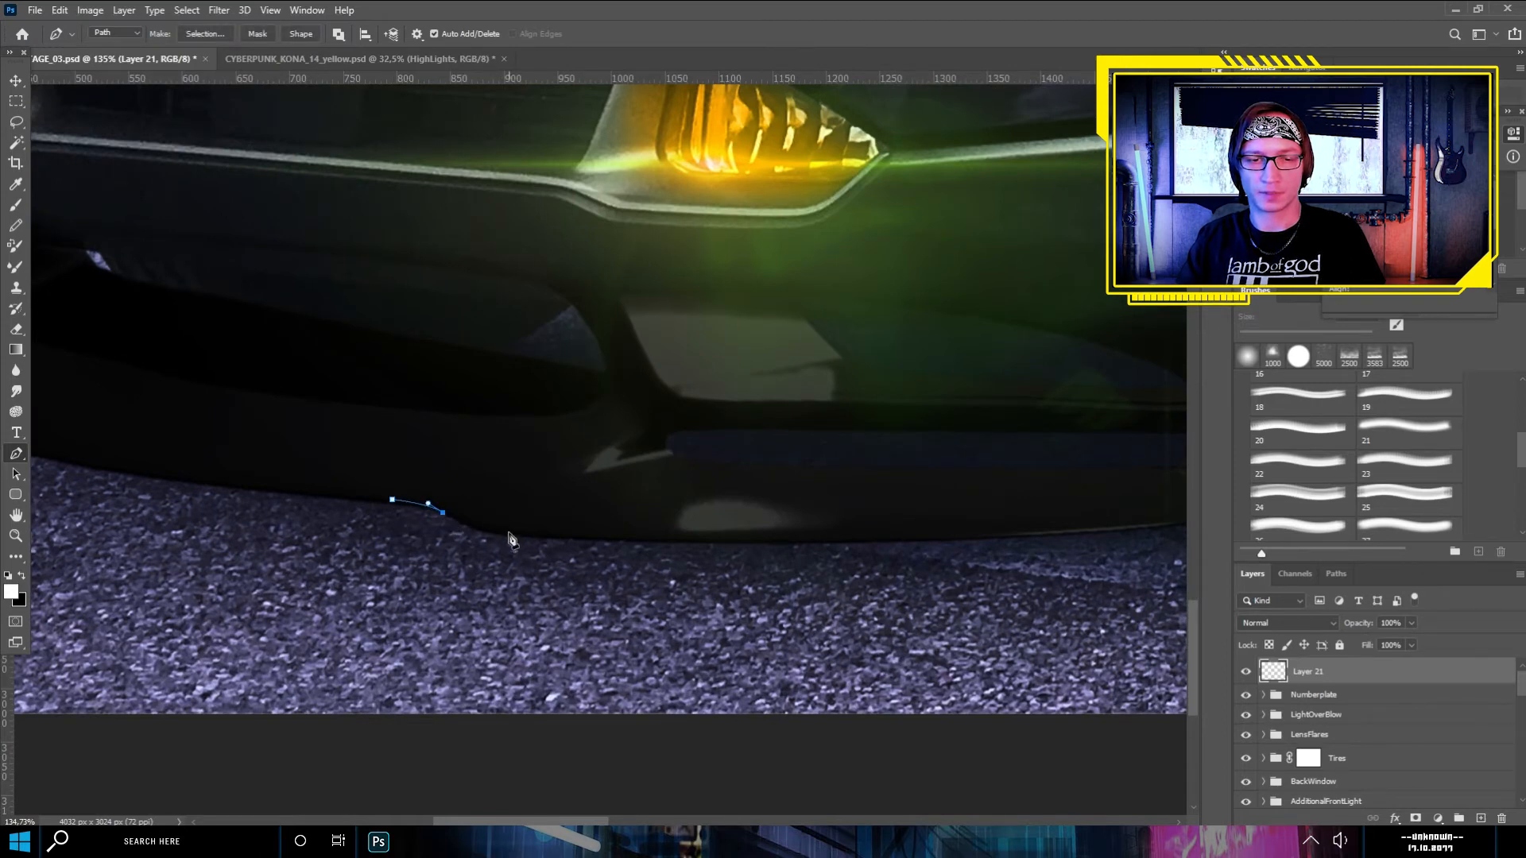
{"action": "left_click_drag", "start_coordinate": [517, 538], "coordinate": [548, 537]}
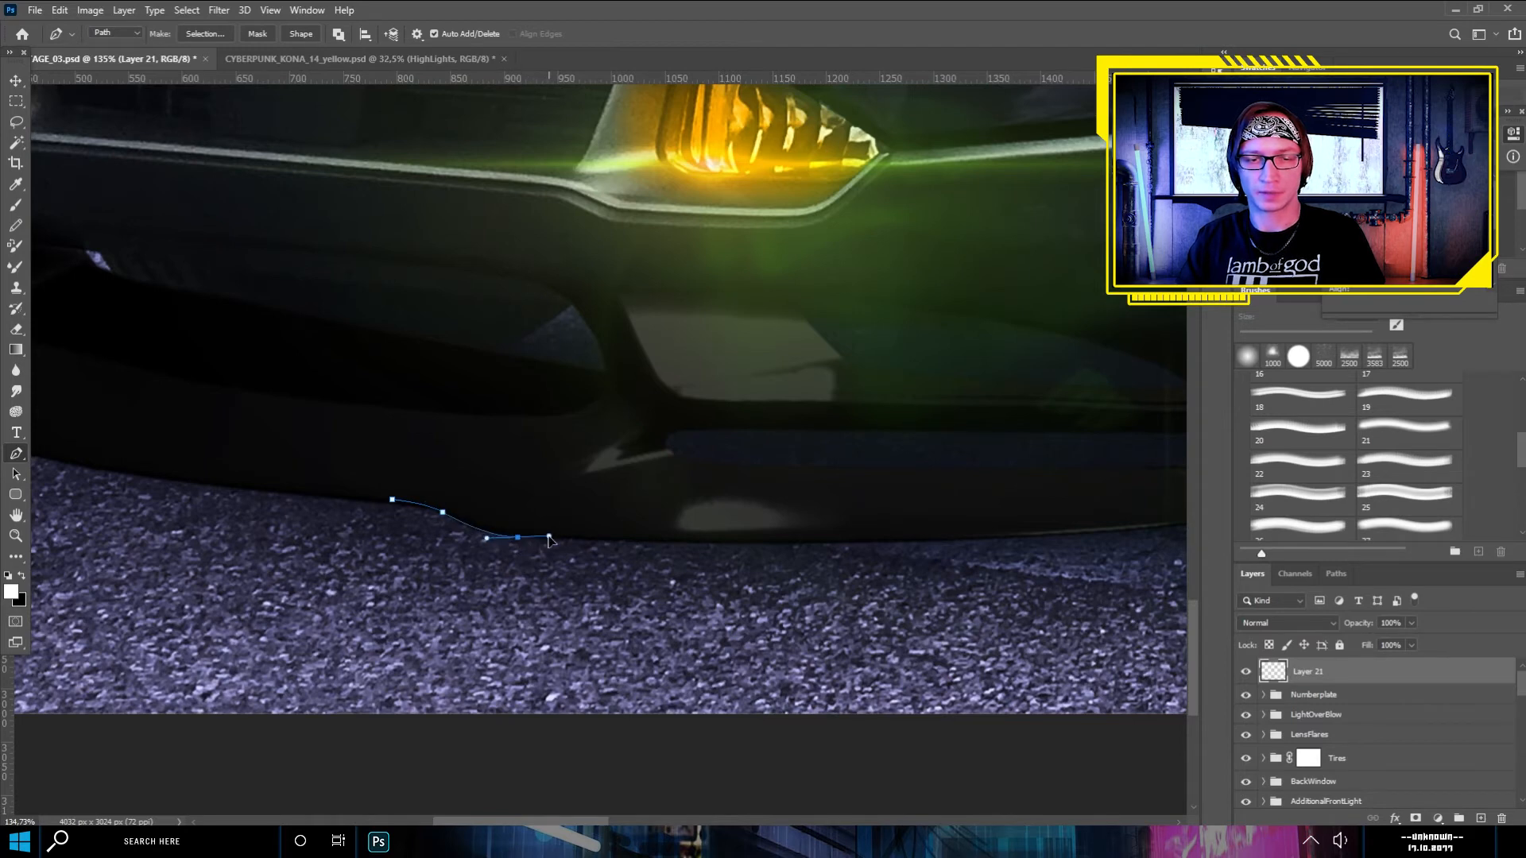
{"action": "left_click", "coordinate": [518, 538], "text": "alt"}
- Extend the path along the rest of the spoiler's lower edge toward the front wheel
{"action": "left_click_drag", "start_coordinate": [730, 489], "coordinate": [516, 458]}
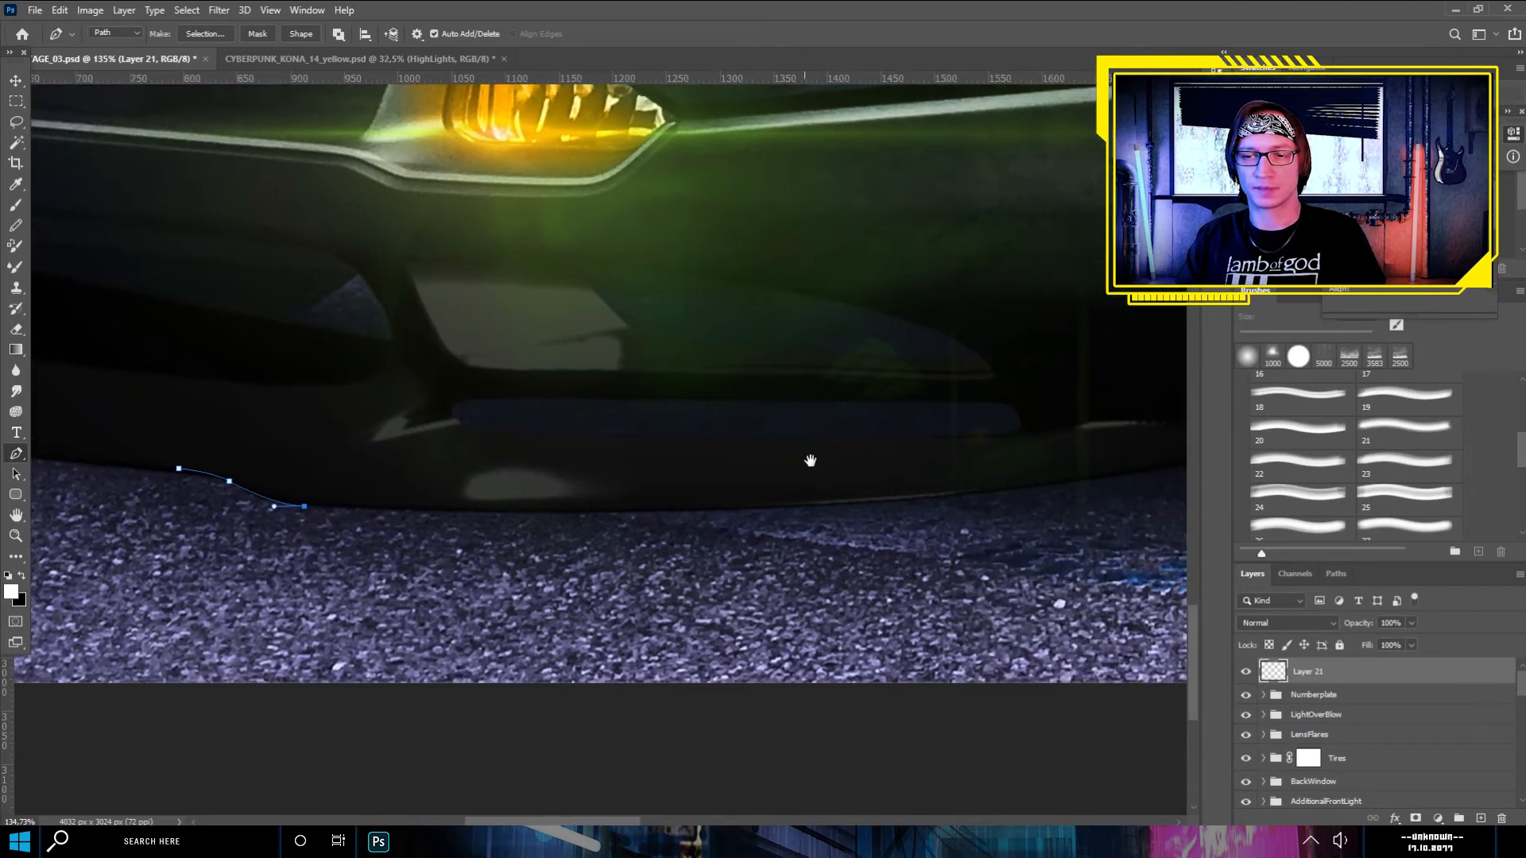
{"action": "left_click_drag", "start_coordinate": [844, 467], "coordinate": [789, 476]}
{"action": "left_click_drag", "start_coordinate": [731, 517], "coordinate": [593, 563]}
{"action": "left_click", "coordinate": [859, 534]}
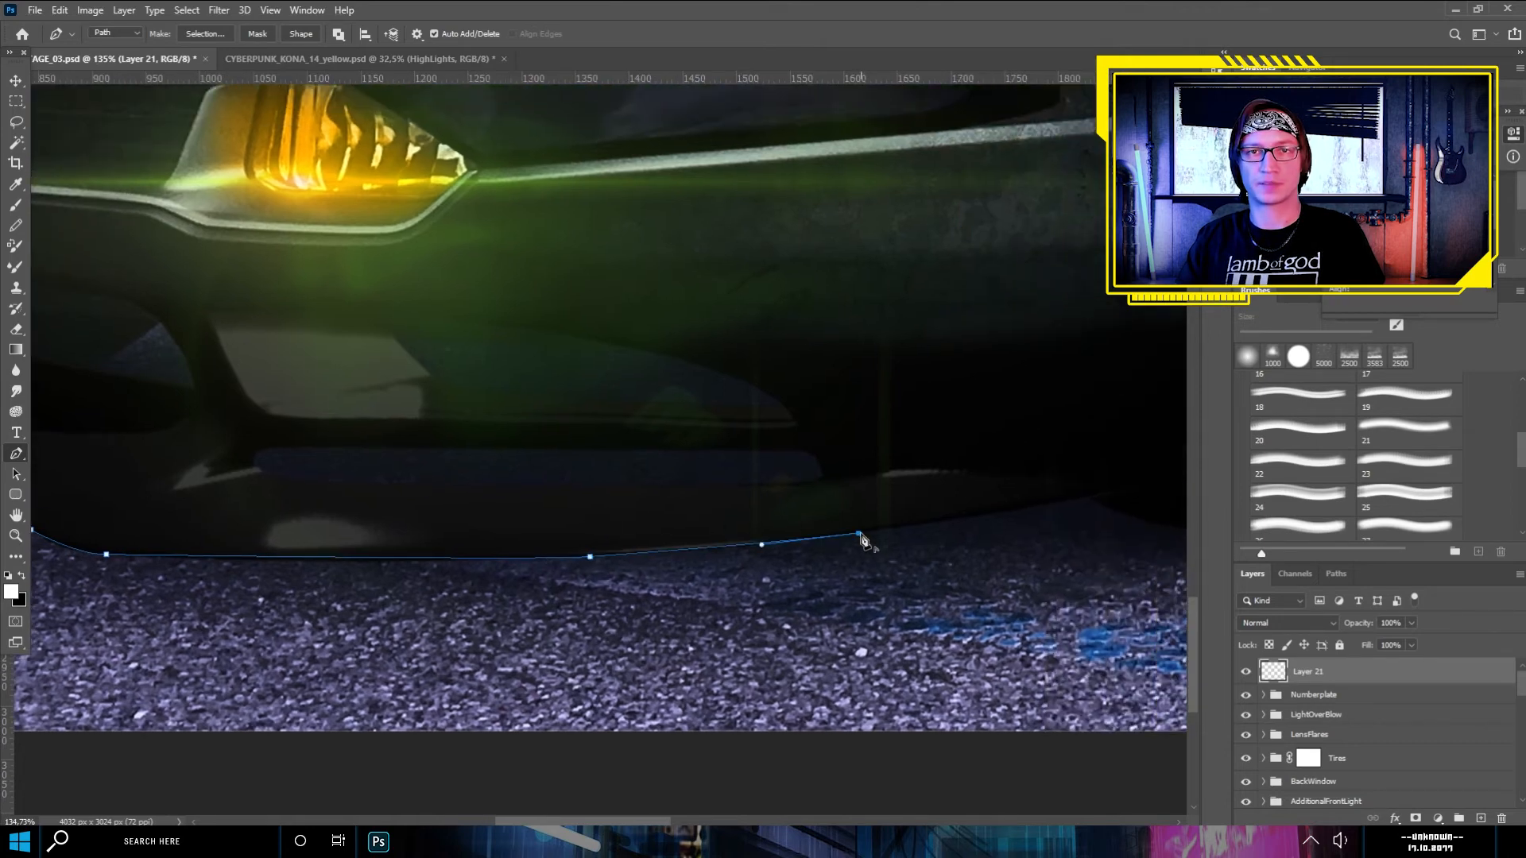
{"action": "scroll", "coordinate": [493, 518], "scroll_direction": "down", "scroll_amount": 3}
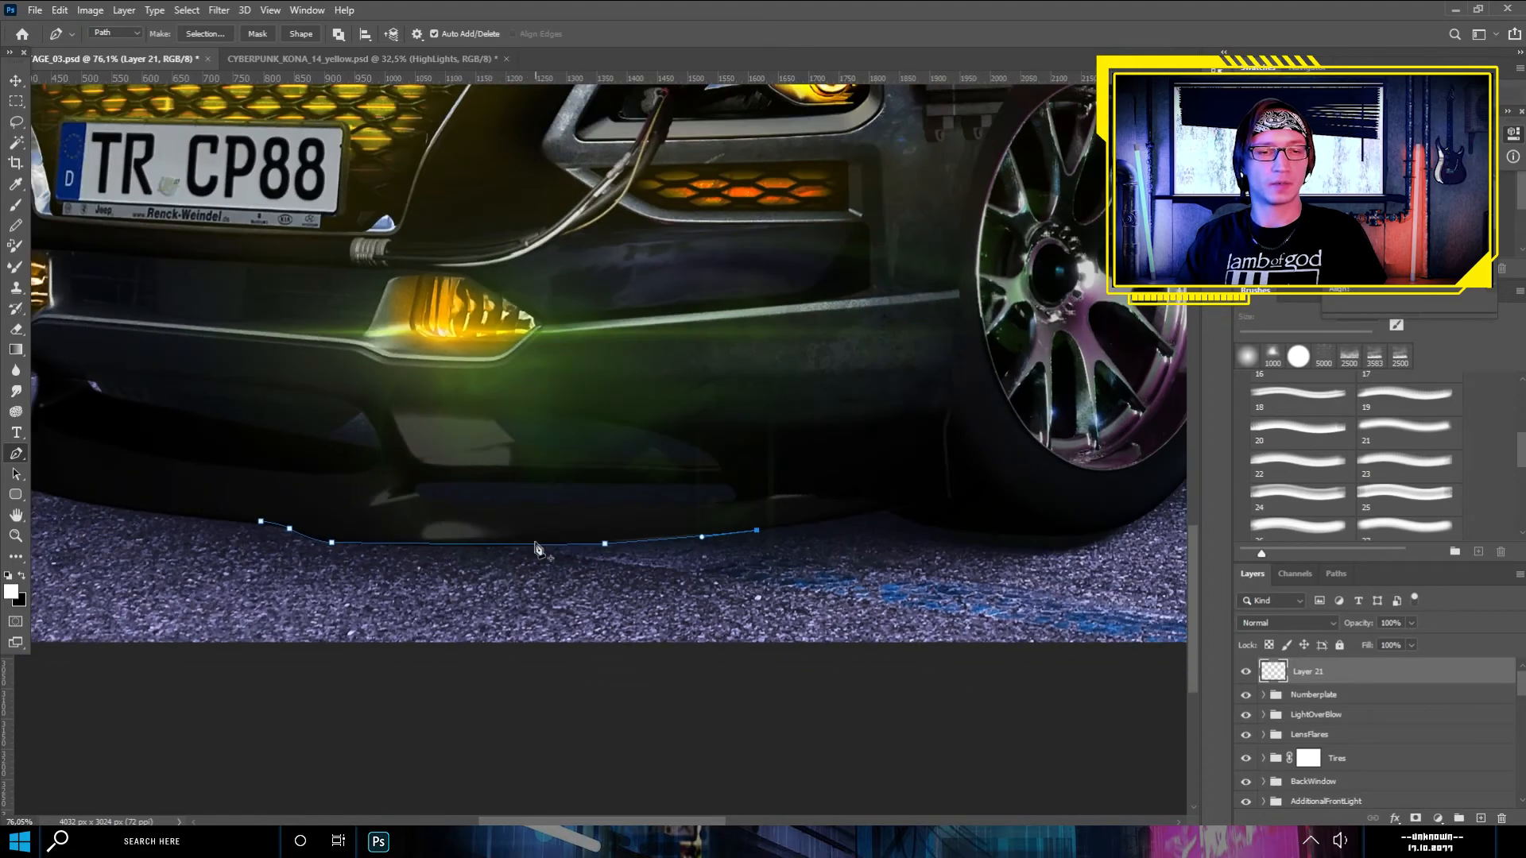
- Stroke the spoiler path using the Brush with Simulate Pressure enabled, and dismiss the path
{"action": "scroll", "coordinate": [544, 584], "scroll_direction": "up", "scroll_amount": 2}
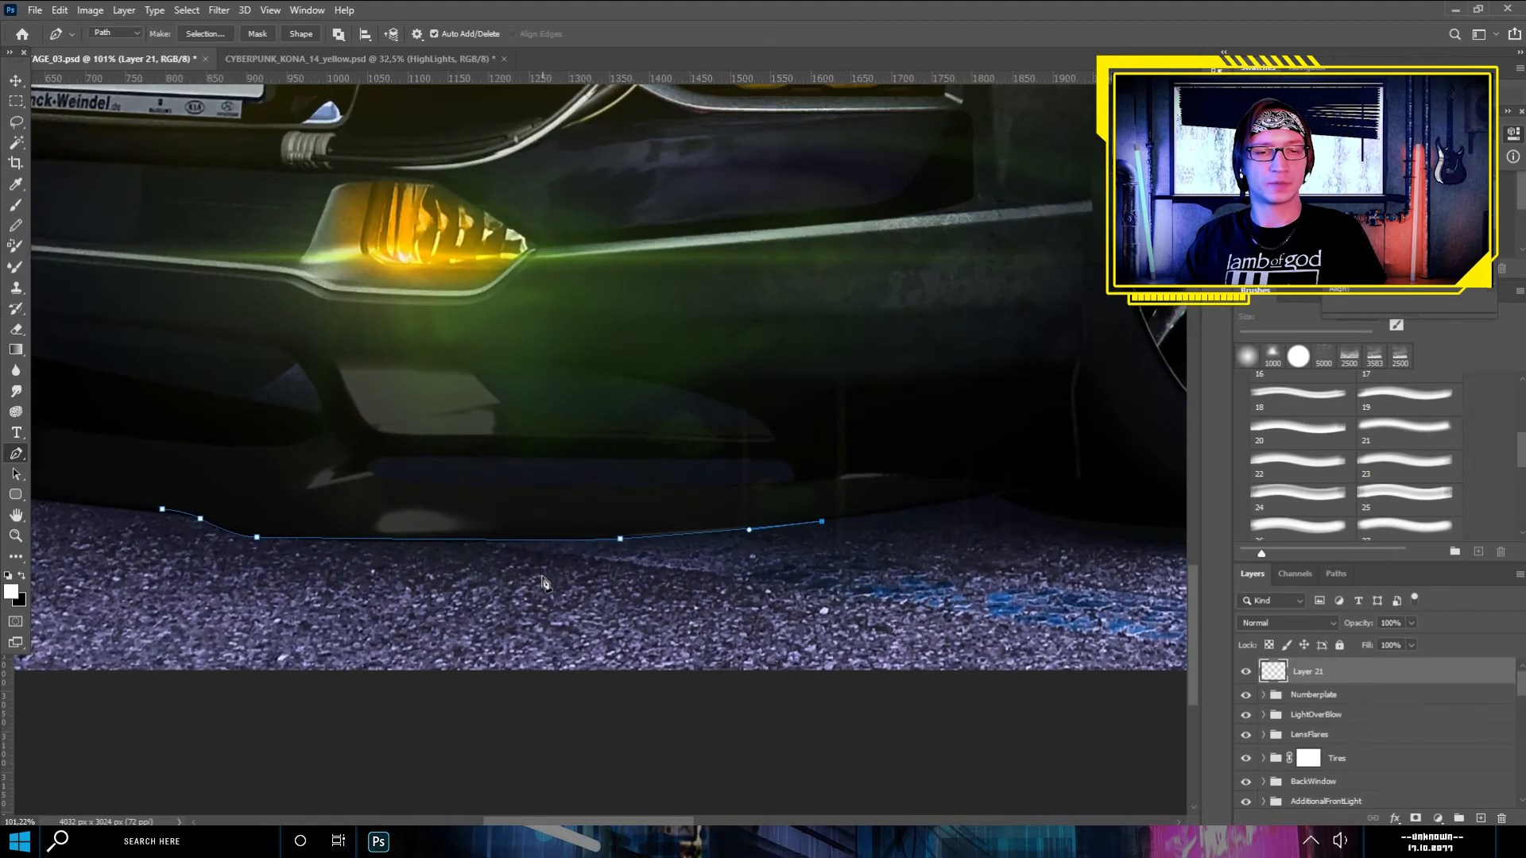
{"action": "right_click", "coordinate": [403, 524]}
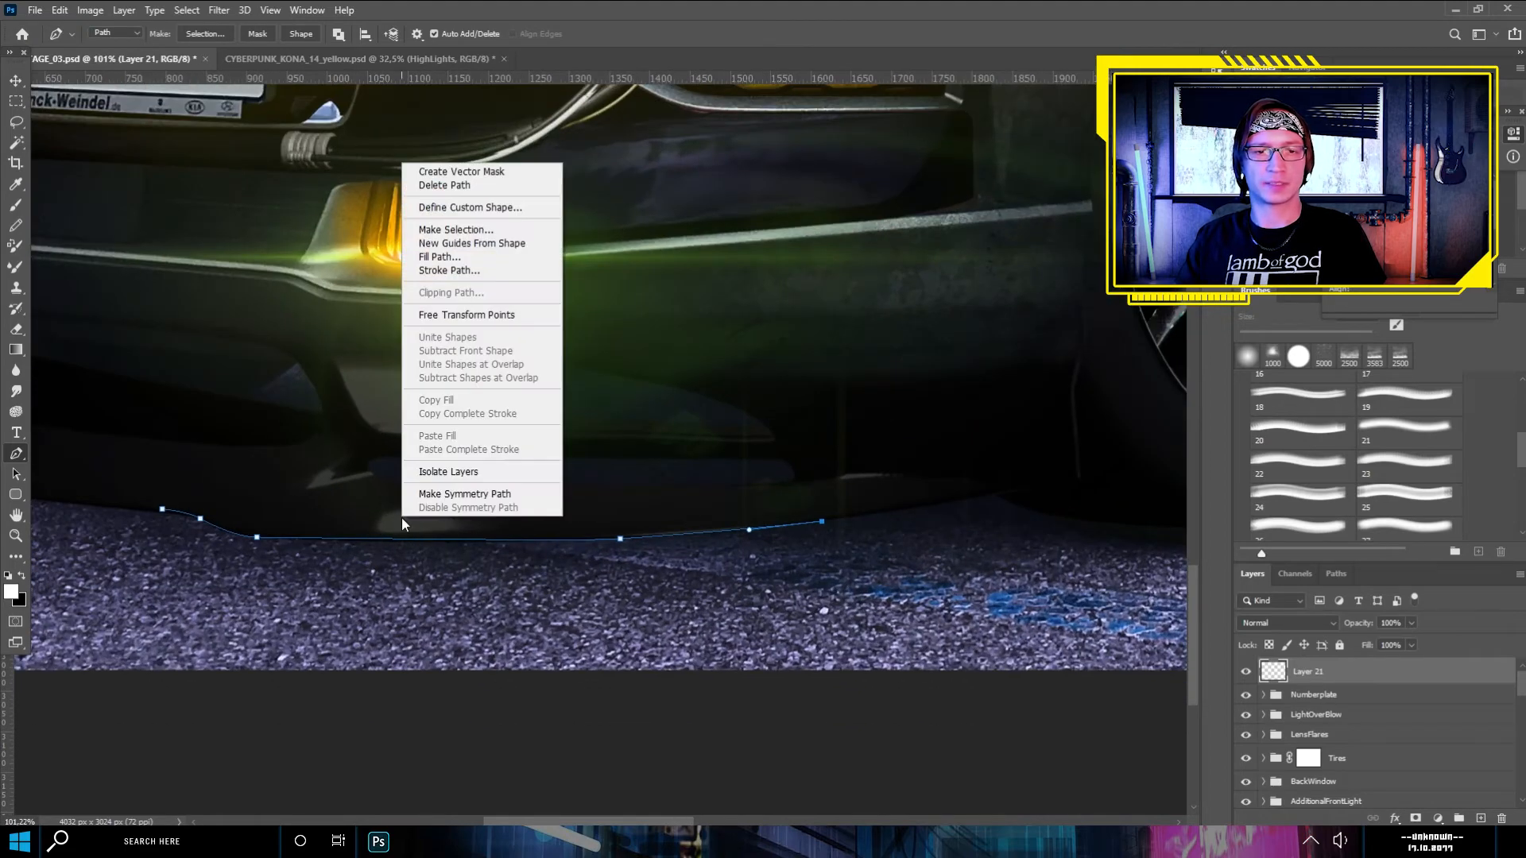
{"action": "left_click", "coordinate": [453, 271]}
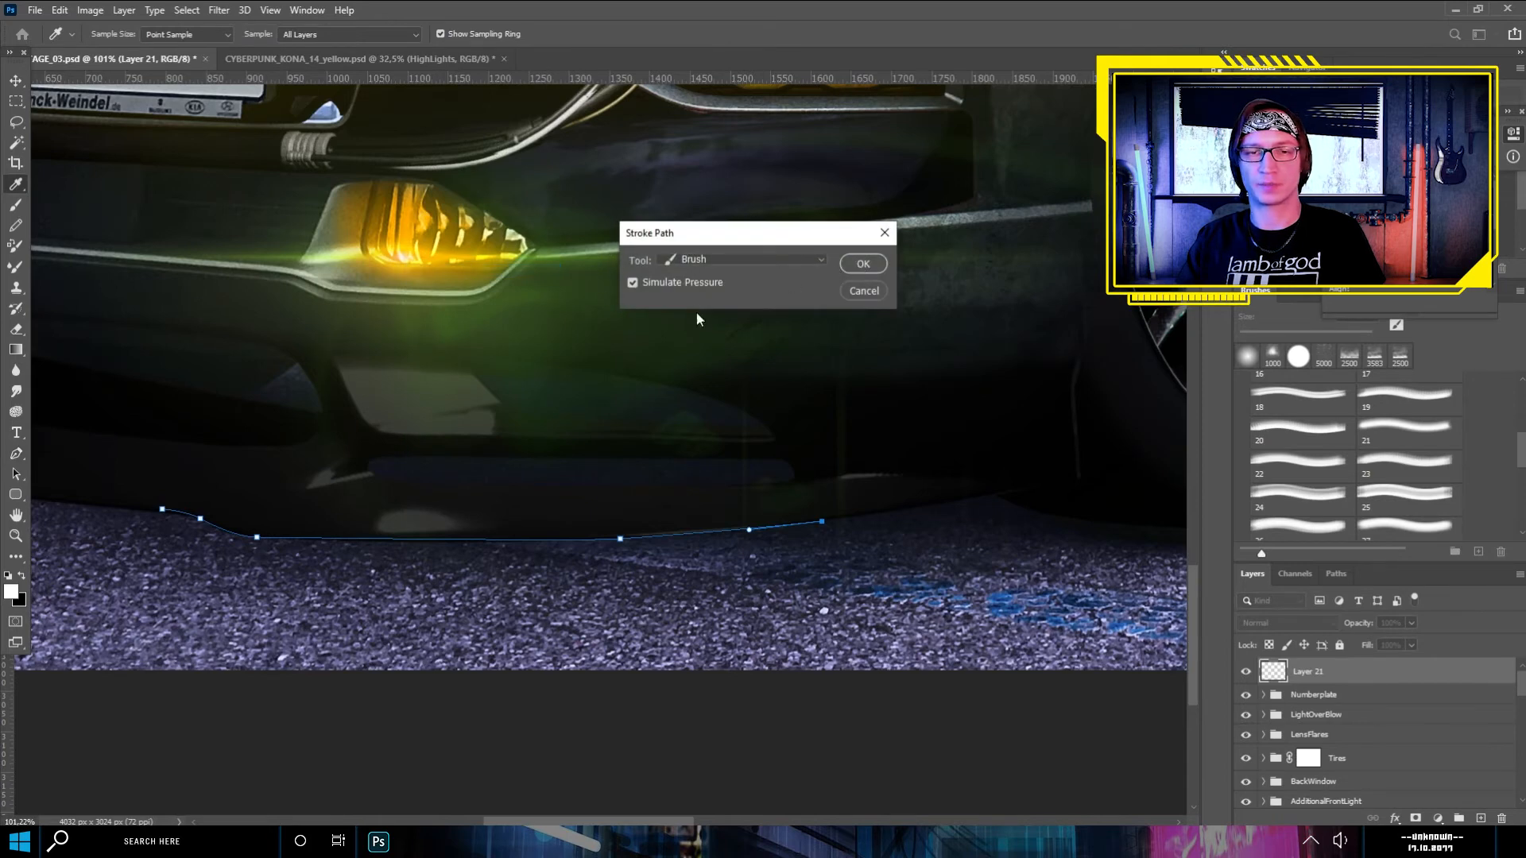
{"action": "left_click", "coordinate": [862, 264]}
{"action": "key", "text": "Return"}
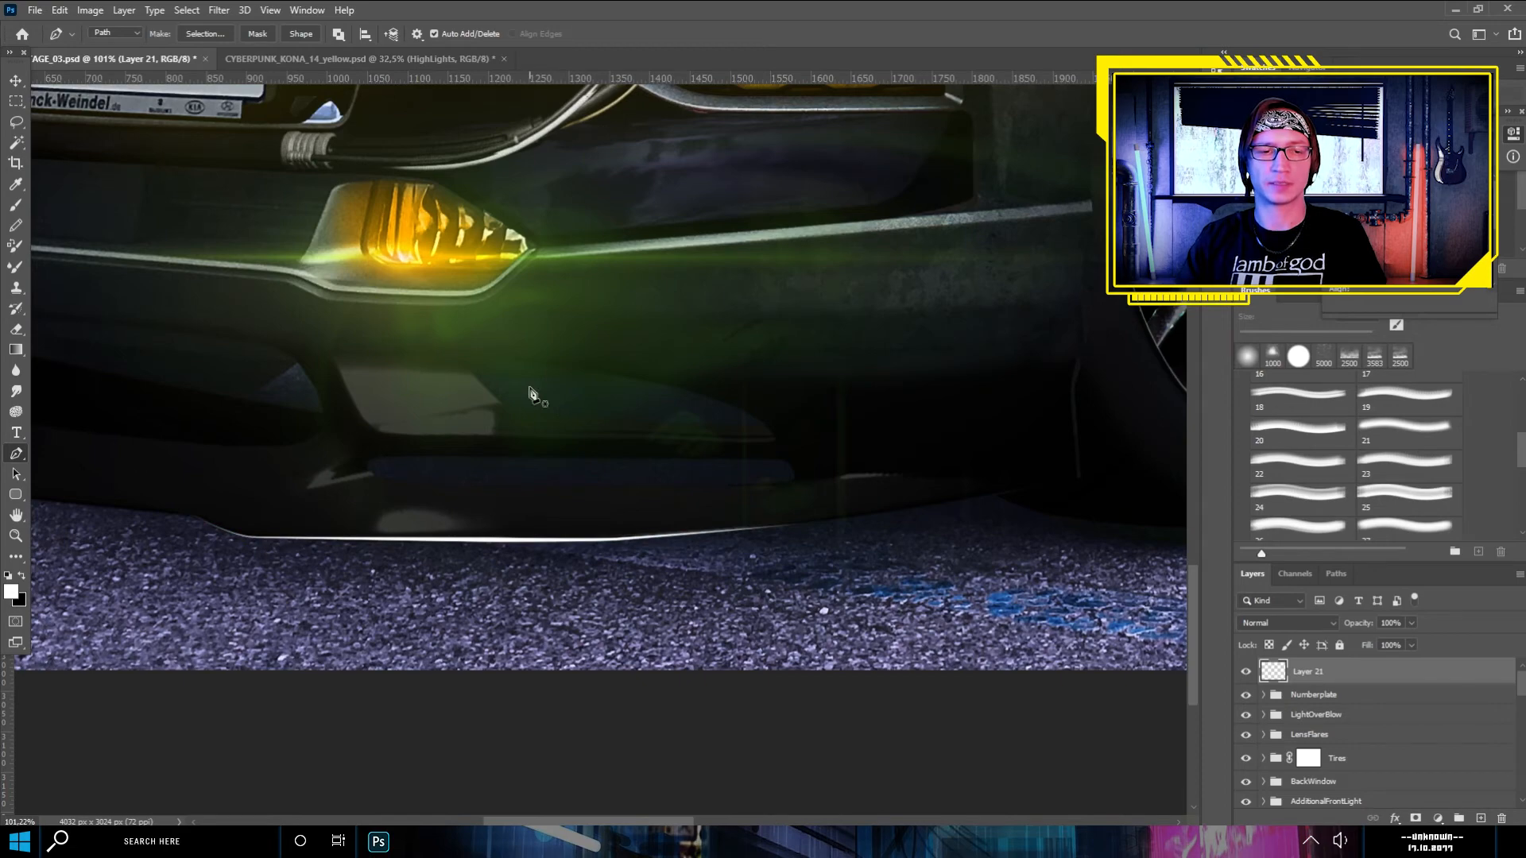
- Examine the stroked spoiler highlight up close and against the whole front of the car
{"action": "scroll", "coordinate": [219, 679], "scroll_direction": "up", "scroll_amount": 2}
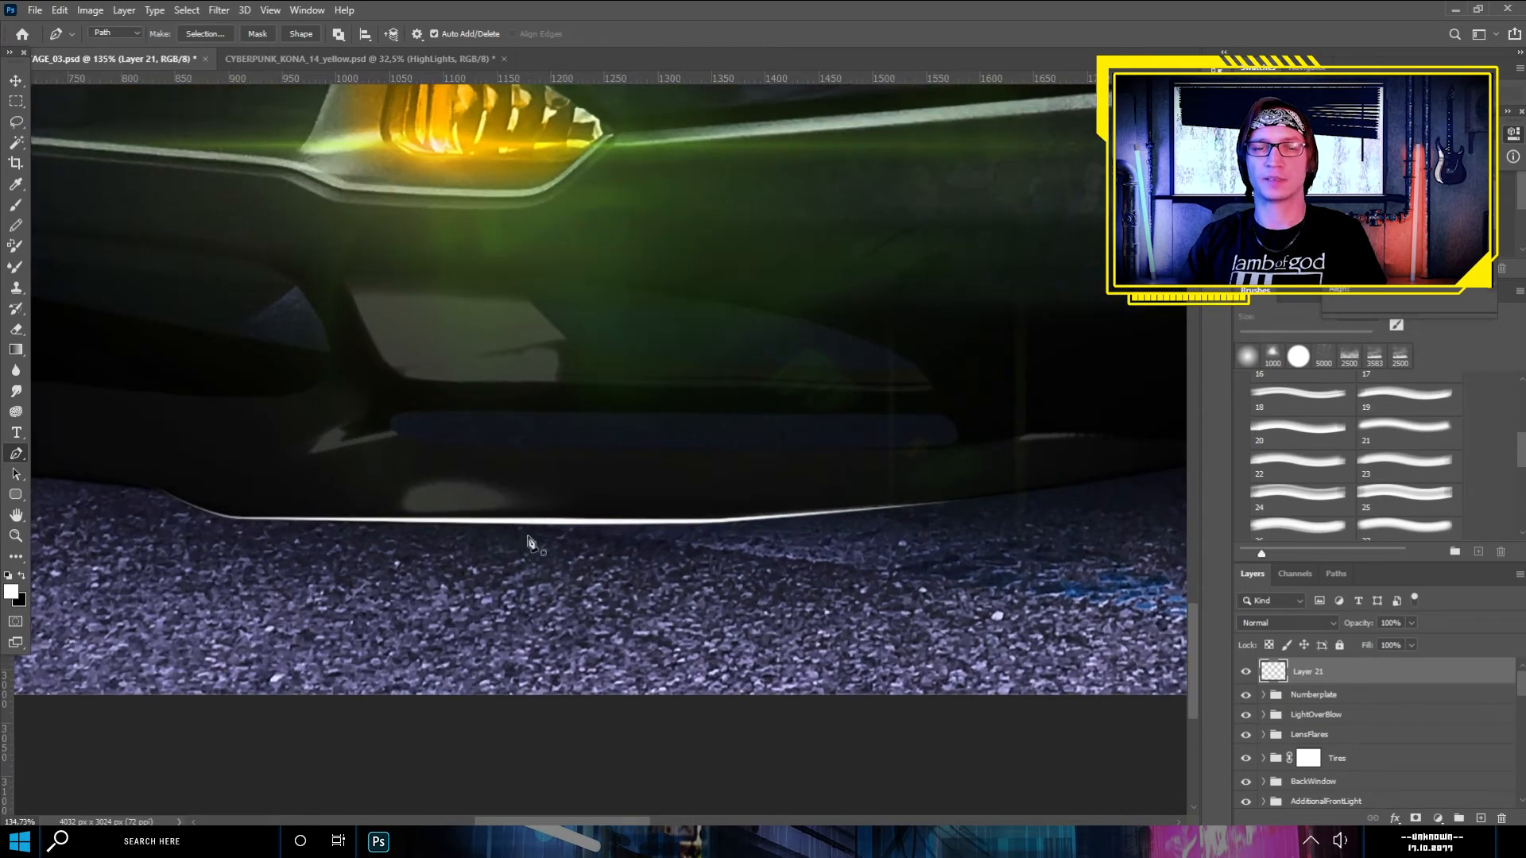
{"action": "scroll", "coordinate": [753, 530], "scroll_direction": "down", "scroll_amount": 2}
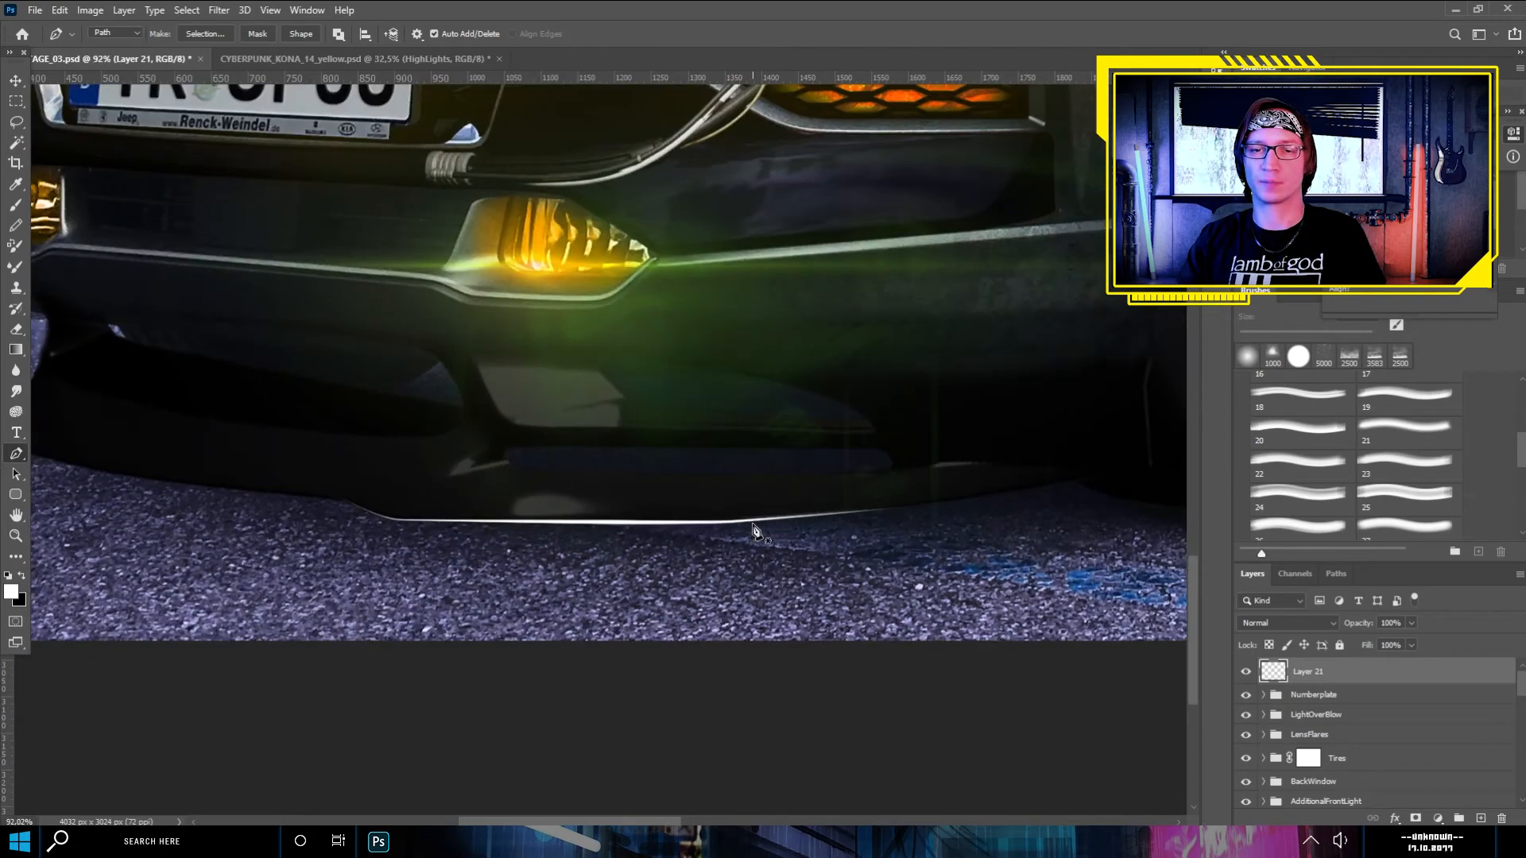
{"action": "scroll", "coordinate": [754, 530], "scroll_direction": "down", "scroll_amount": 2}
{"action": "scroll", "coordinate": [754, 530], "scroll_direction": "down", "scroll_amount": 1}
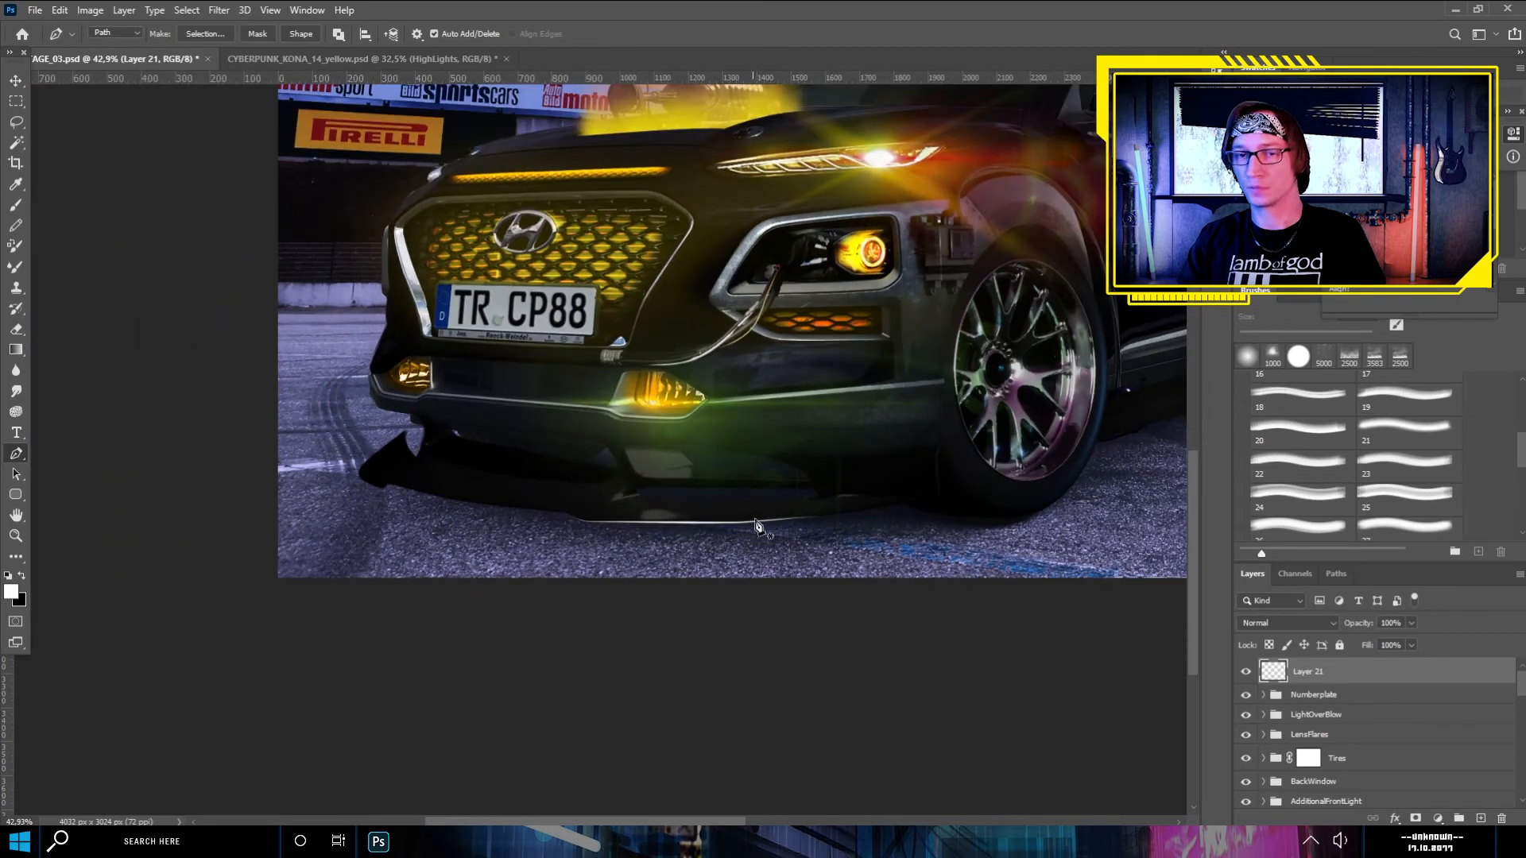
{"action": "left_click_drag", "start_coordinate": [923, 241], "coordinate": [804, 354]}
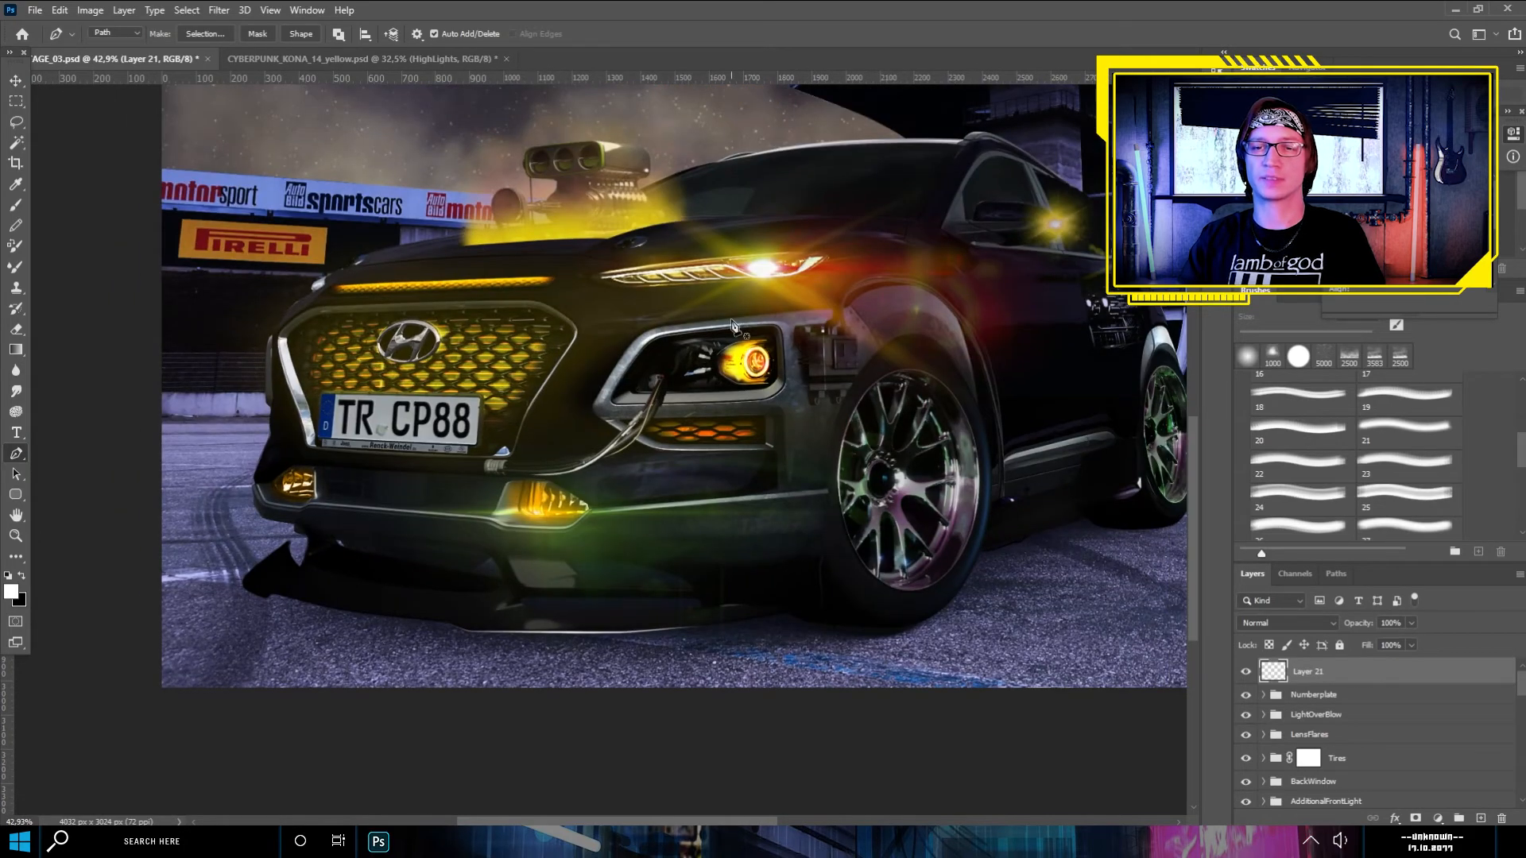
{"action": "scroll", "coordinate": [802, 358], "scroll_direction": "up", "scroll_amount": 2}
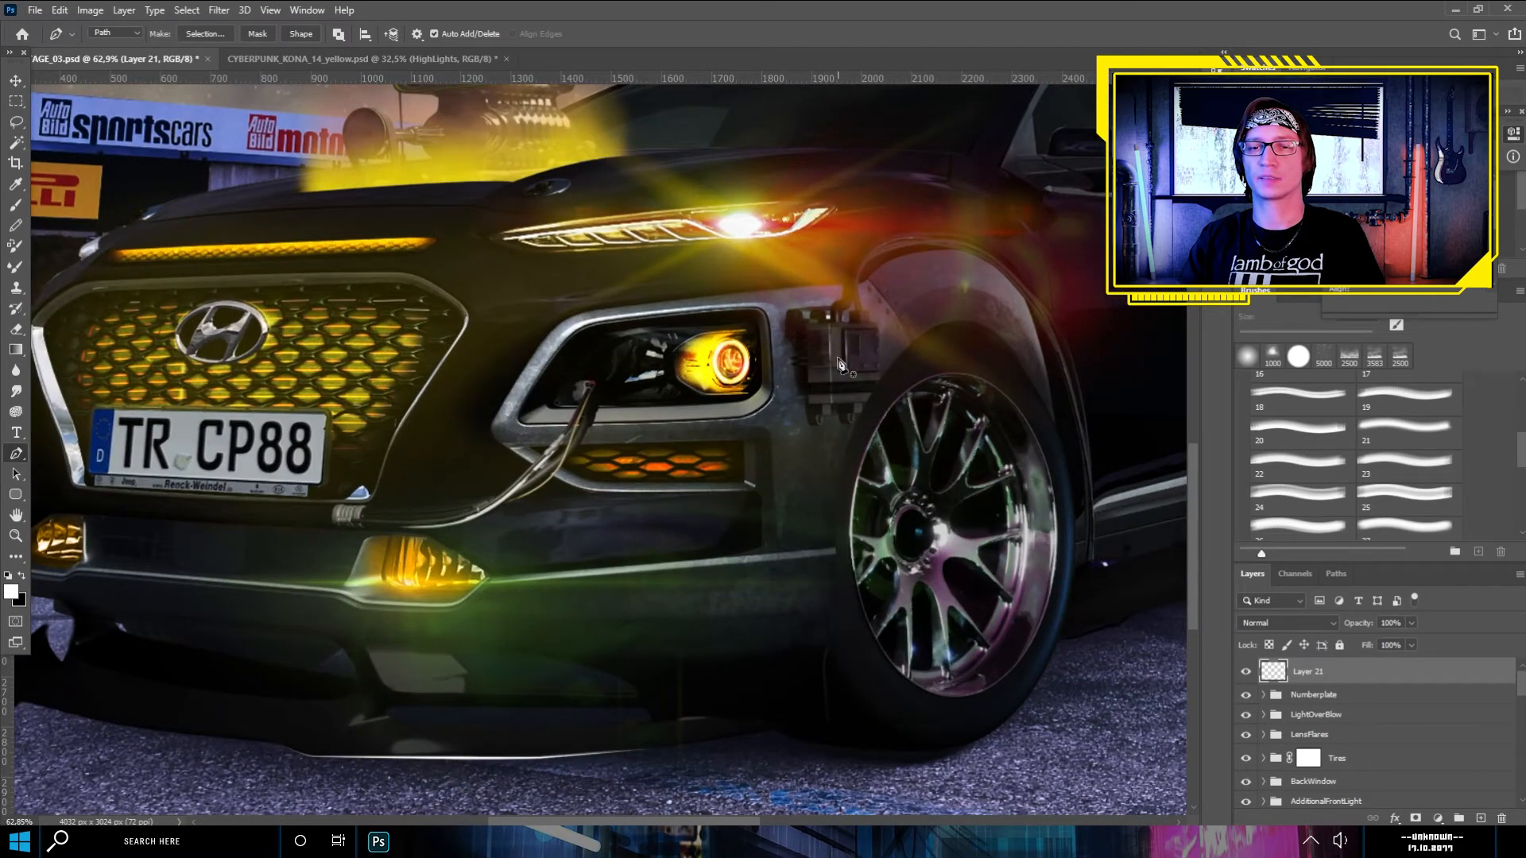
{"action": "scroll", "coordinate": [835, 318], "scroll_direction": "down", "scroll_amount": 2}
{"action": "left_click_drag", "start_coordinate": [820, 273], "coordinate": [770, 338]}
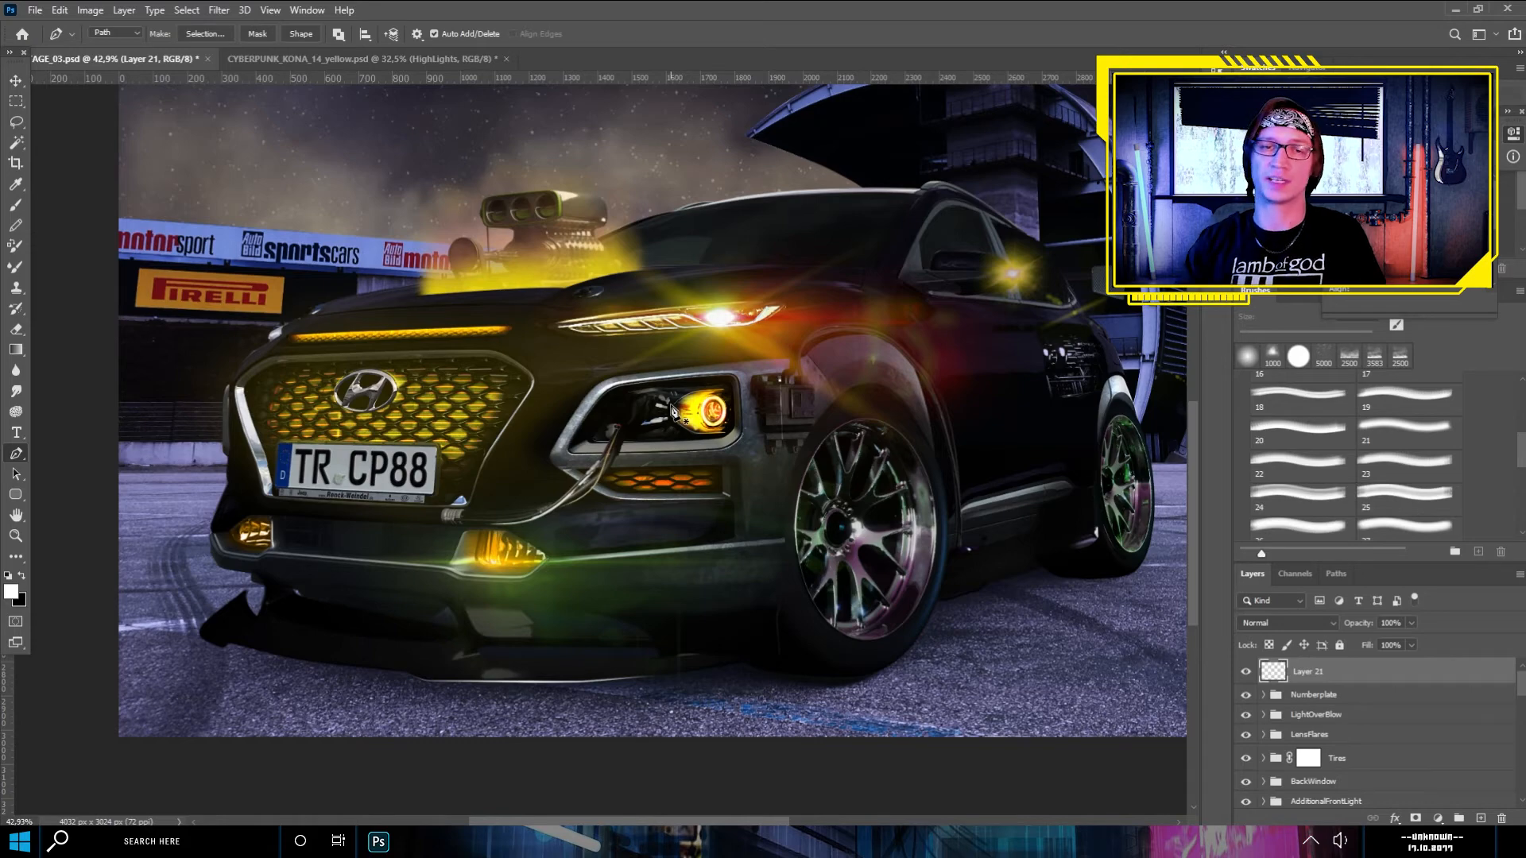
- Trace the inner edge of the headlight surround along its top and down around the lower inner corner, and stroke it
{"action": "scroll", "coordinate": [612, 373], "scroll_direction": "up", "scroll_amount": 14}
{"action": "left_click", "coordinate": [1007, 316]}
{"action": "left_click_drag", "start_coordinate": [626, 362], "coordinate": [566, 373]}
{"action": "left_click_drag", "start_coordinate": [534, 431], "coordinate": [520, 451]}
{"action": "left_click", "coordinate": [440, 581]}
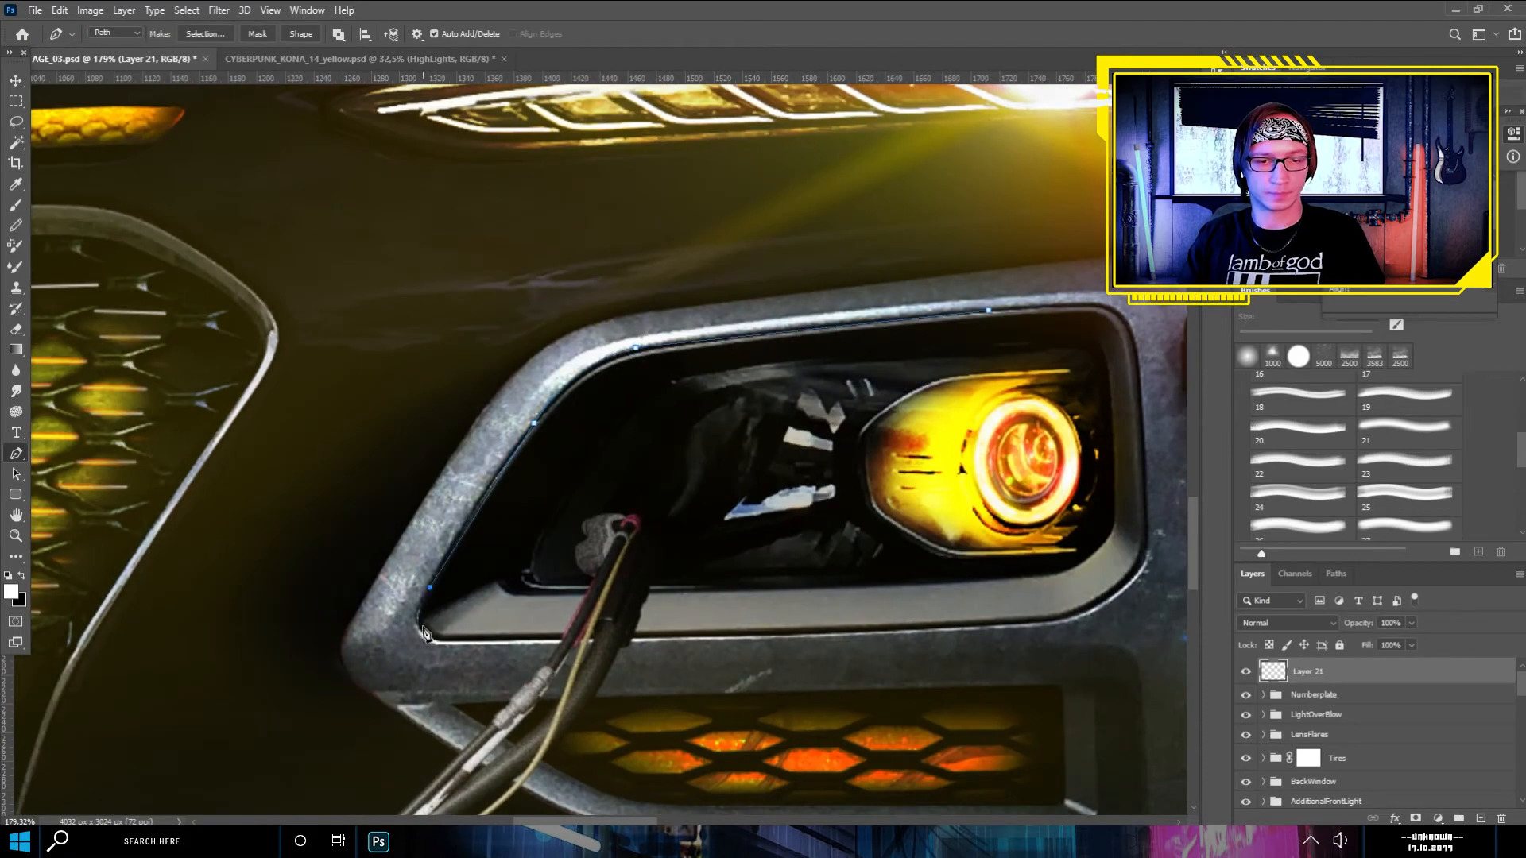
{"action": "scroll", "coordinate": [452, 595], "scroll_direction": "up", "scroll_amount": 5}
{"action": "left_click", "coordinate": [415, 608]}
{"action": "left_click_drag", "start_coordinate": [451, 657], "coordinate": [505, 655]}
{"action": "right_click", "coordinate": [451, 627]}
{"action": "scroll", "coordinate": [479, 454], "scroll_direction": "down", "scroll_amount": 8}
- Trace a Pen path along the bottom inner edge of the headlight surround and up around its outer corner
{"action": "left_click", "coordinate": [97, 34]}
{"action": "scroll", "coordinate": [1128, 544], "scroll_direction": "up", "scroll_amount": 8}
{"action": "left_click", "coordinate": [297, 541]}
{"action": "left_click", "coordinate": [592, 528]}
{"action": "left_click_drag", "start_coordinate": [692, 500], "coordinate": [731, 474]}
{"action": "left_click", "coordinate": [692, 500], "text": "alt"}
{"action": "left_click_drag", "start_coordinate": [756, 407], "coordinate": [755, 301]}
{"action": "scroll", "coordinate": [855, 267], "scroll_direction": "down", "scroll_amount": 5}
- Trace the diagonal edge inside the front wheel arch and stroke it with the Brush
{"action": "scroll", "coordinate": [874, 262], "scroll_direction": "up", "scroll_amount": 6}
{"action": "left_click", "coordinate": [509, 312]}
{"action": "left_click", "coordinate": [662, 495]}
{"action": "left_click", "coordinate": [696, 557]}
{"action": "left_click", "coordinate": [771, 704]}
{"action": "right_click", "coordinate": [743, 248]}
{"action": "left_click", "coordinate": [790, 355]}
{"action": "key", "text": "Return"}
{"action": "key", "text": "Return"}
{"action": "scroll", "coordinate": [652, 556], "scroll_direction": "down", "scroll_amount": 9}
- Trace a long curve along the hood's upper edge below the windshield and stroke it
{"action": "scroll", "coordinate": [342, 465], "scroll_direction": "up", "scroll_amount": 5}
{"action": "left_click", "coordinate": [446, 418]}
{"action": "left_click_drag", "start_coordinate": [995, 323], "coordinate": [1138, 330]}
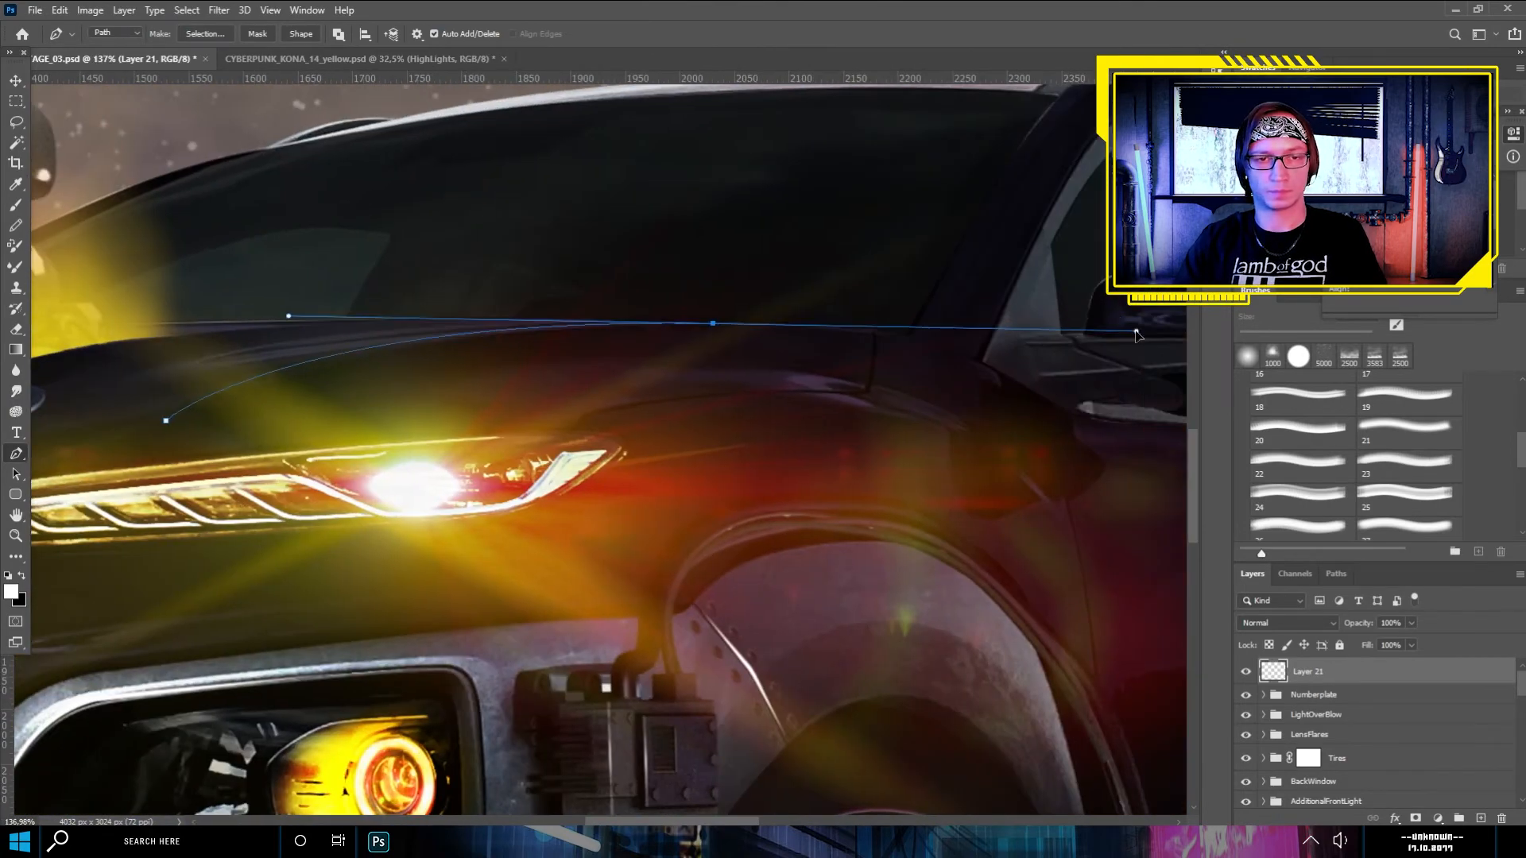
{"action": "right_click", "coordinate": [159, 305]}
{"action": "left_click", "coordinate": [203, 411]}
{"action": "scroll", "coordinate": [318, 422], "scroll_direction": "down", "scroll_amount": 7}
- Trace a curved arch edge on the car body and stroke it with the Brush
{"action": "scroll", "coordinate": [572, 330], "scroll_direction": "up", "scroll_amount": 8}
{"action": "left_click", "coordinate": [97, 34]}
{"action": "left_click", "coordinate": [354, 562]}
{"action": "left_click_drag", "start_coordinate": [474, 355], "coordinate": [512, 329]}
{"action": "scroll", "coordinate": [523, 347], "scroll_direction": "up", "scroll_amount": 3}
{"action": "left_click_drag", "start_coordinate": [625, 327], "coordinate": [740, 369]}
{"action": "left_click_drag", "start_coordinate": [894, 459], "coordinate": [899, 460]}
{"action": "key", "text": "Return"}
{"action": "key", "text": "Return"}
{"action": "scroll", "coordinate": [416, 517], "scroll_direction": "down", "scroll_amount": 9}
- Trace the upper edge of the side mirror with a curved path and stroke it
{"action": "scroll", "coordinate": [412, 716], "scroll_direction": "up", "scroll_amount": 8}
{"action": "left_click", "coordinate": [789, 326]}
{"action": "left_click_drag", "start_coordinate": [479, 299], "coordinate": [249, 314]}
{"action": "left_click_drag", "start_coordinate": [406, 373], "coordinate": [403, 454]}
{"action": "right_click", "coordinate": [425, 383]}
{"action": "left_click", "coordinate": [496, 489]}
{"action": "left_click", "coordinate": [862, 263]}
{"action": "scroll", "coordinate": [954, 362], "scroll_direction": "down", "scroll_amount": 2}
- Add stroked highlights along a short straight body edge and a longer, gently curved one
{"action": "left_click", "coordinate": [498, 418]}
{"action": "left_click", "coordinate": [776, 416]}
{"action": "right_click", "coordinate": [582, 427]}
{"action": "scroll", "coordinate": [818, 317], "scroll_direction": "down", "scroll_amount": 8}
{"action": "left_click", "coordinate": [246, 493]}
{"action": "left_click_drag", "start_coordinate": [579, 466], "coordinate": [736, 467]}
{"action": "left_click", "coordinate": [862, 264]}
- Trace the rounded lower rim of an engine intake opening and stroke the path
{"action": "scroll", "coordinate": [886, 119], "scroll_direction": "up", "scroll_amount": 8}
{"action": "left_click", "coordinate": [469, 439]}
{"action": "left_click_drag", "start_coordinate": [546, 523], "coordinate": [624, 521]}
{"action": "left_click_drag", "start_coordinate": [633, 422], "coordinate": [623, 327]}
{"action": "right_click", "coordinate": [676, 172]}
{"action": "left_click", "coordinate": [866, 266]}
- Add a matching U-shaped stroked highlight around the rim of the neighbouring engine intake
{"action": "left_click", "coordinate": [315, 359]}
{"action": "left_click_drag", "start_coordinate": [273, 459], "coordinate": [295, 509]}
{"action": "left_click_drag", "start_coordinate": [380, 537], "coordinate": [450, 515]}
{"action": "left_click_drag", "start_coordinate": [437, 452], "coordinate": [439, 399]}
{"action": "right_click", "coordinate": [427, 130]}
{"action": "left_click", "coordinate": [498, 236]}
{"action": "left_click", "coordinate": [862, 263]}
- Outline the rim of the remaining engine intake with a curved path and stroke it
{"action": "left_click", "coordinate": [694, 334]}
{"action": "mouse_move", "coordinate": [671, 436]}
{"action": "left_mouse_down"}
{"action": "mouse_move", "coordinate": [692, 494]}
{"action": "mouse_move", "coordinate": [824, 488]}
{"action": "left_mouse_up"}
{"action": "left_click_drag", "start_coordinate": [834, 399], "coordinate": [829, 329]}
{"action": "right_click", "coordinate": [765, 123]}
{"action": "left_click", "coordinate": [862, 263]}
{"action": "scroll", "coordinate": [779, 365], "scroll_direction": "down", "scroll_amount": 1}
- Trace a straight edge with a rounded corner on the engine part and stroke it
{"action": "left_click", "coordinate": [687, 388]}
{"action": "left_click", "coordinate": [799, 385]}
{"action": "left_click_drag", "start_coordinate": [847, 443], "coordinate": [855, 495]}
{"action": "left_click", "coordinate": [849, 578]}
{"action": "right_click", "coordinate": [763, 191]}
{"action": "left_click", "coordinate": [862, 263]}
{"action": "scroll", "coordinate": [492, 482], "scroll_direction": "down", "scroll_amount": 15}
- Trace the front edge above the grille, near the hood's light strip, and stroke it with the Brush
{"action": "scroll", "coordinate": [318, 636], "scroll_direction": "up", "scroll_amount": 14}
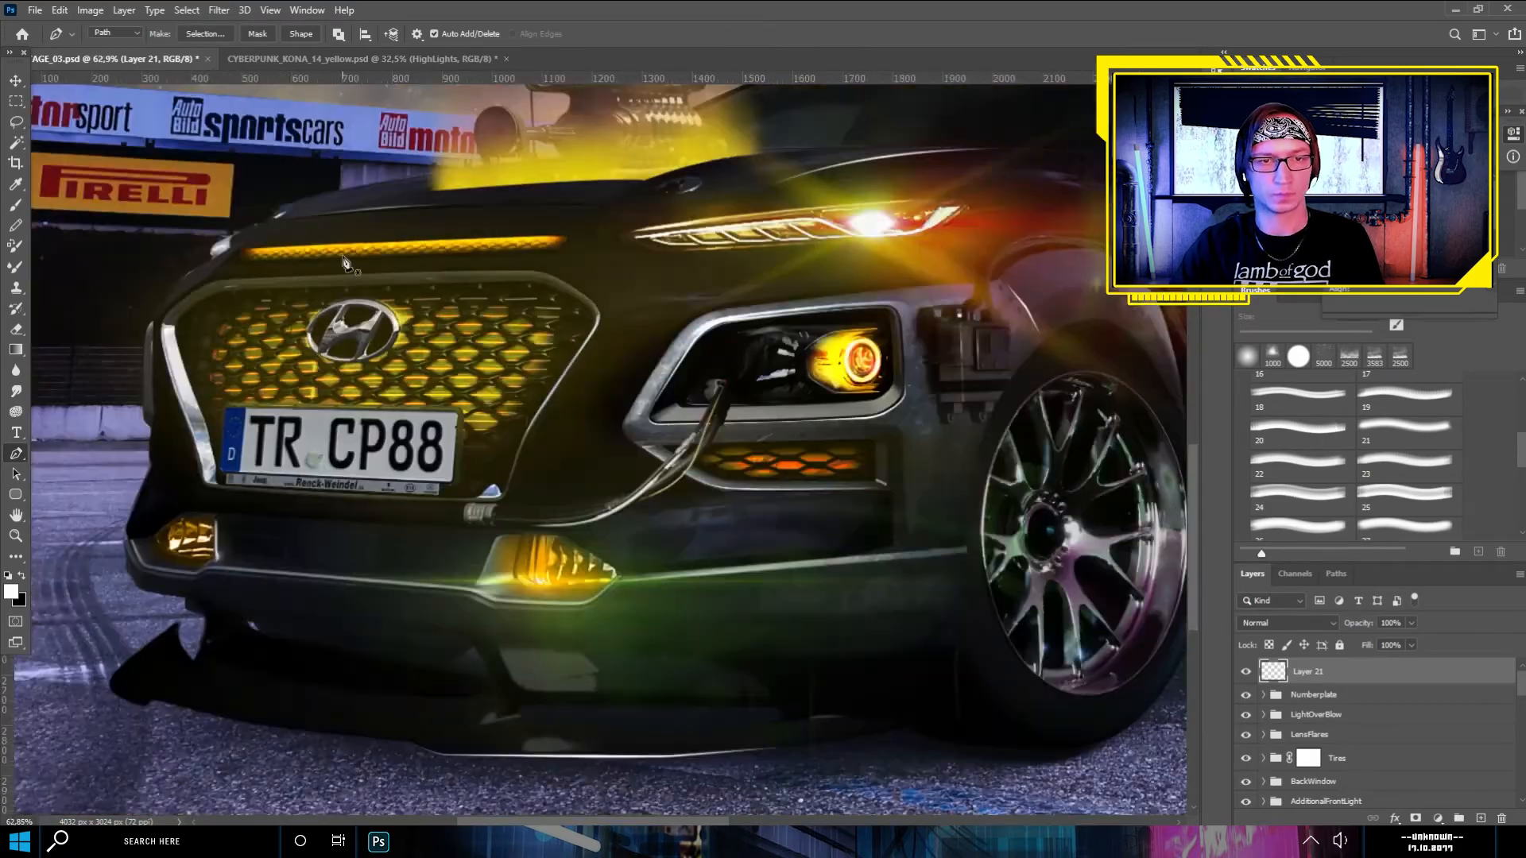
{"action": "left_click", "coordinate": [118, 306]}
{"action": "left_click", "coordinate": [489, 290]}
{"action": "left_click", "coordinate": [816, 277]}
{"action": "left_click", "coordinate": [965, 272]}
{"action": "right_click", "coordinate": [837, 331]}
{"action": "left_click", "coordinate": [908, 437]}
{"action": "left_click", "coordinate": [862, 263]}
{"action": "scroll", "coordinate": [322, 332], "scroll_direction": "down", "scroll_amount": 15}
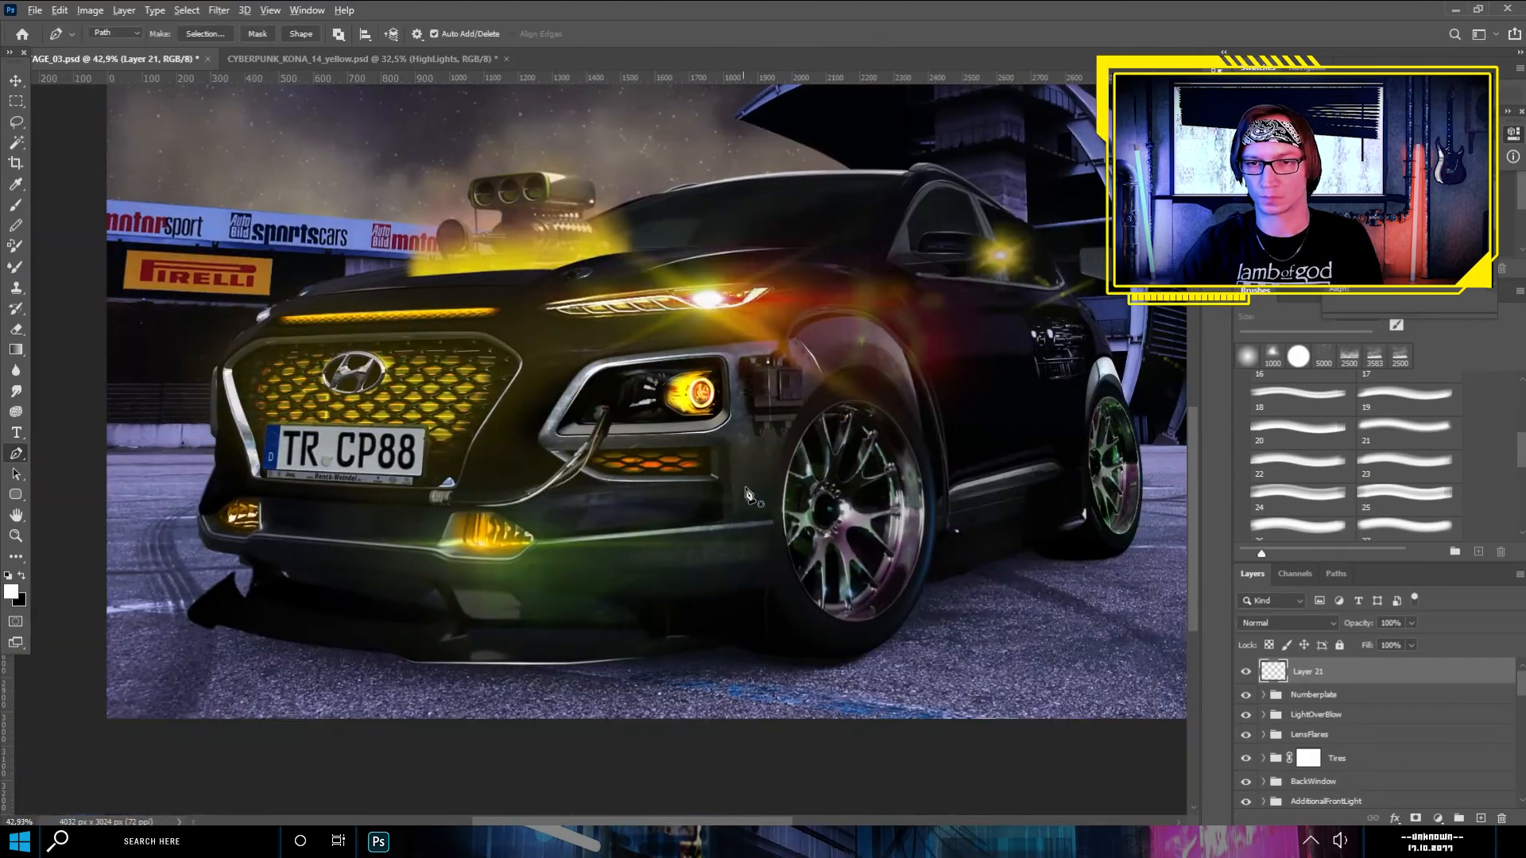
- Trace the top edge and rounded corners of the mesh panel behind the car and stroke the path
{"action": "scroll", "coordinate": [1128, 231], "scroll_direction": "up", "scroll_amount": 18}
{"action": "left_click", "coordinate": [956, 350]}
{"action": "left_click_drag", "start_coordinate": [938, 334], "coordinate": [910, 335]}
{"action": "left_click_drag", "start_coordinate": [776, 360], "coordinate": [775, 390]}
{"action": "left_click", "coordinate": [862, 264]}
{"action": "scroll", "coordinate": [767, 526], "scroll_direction": "down", "scroll_amount": 4}
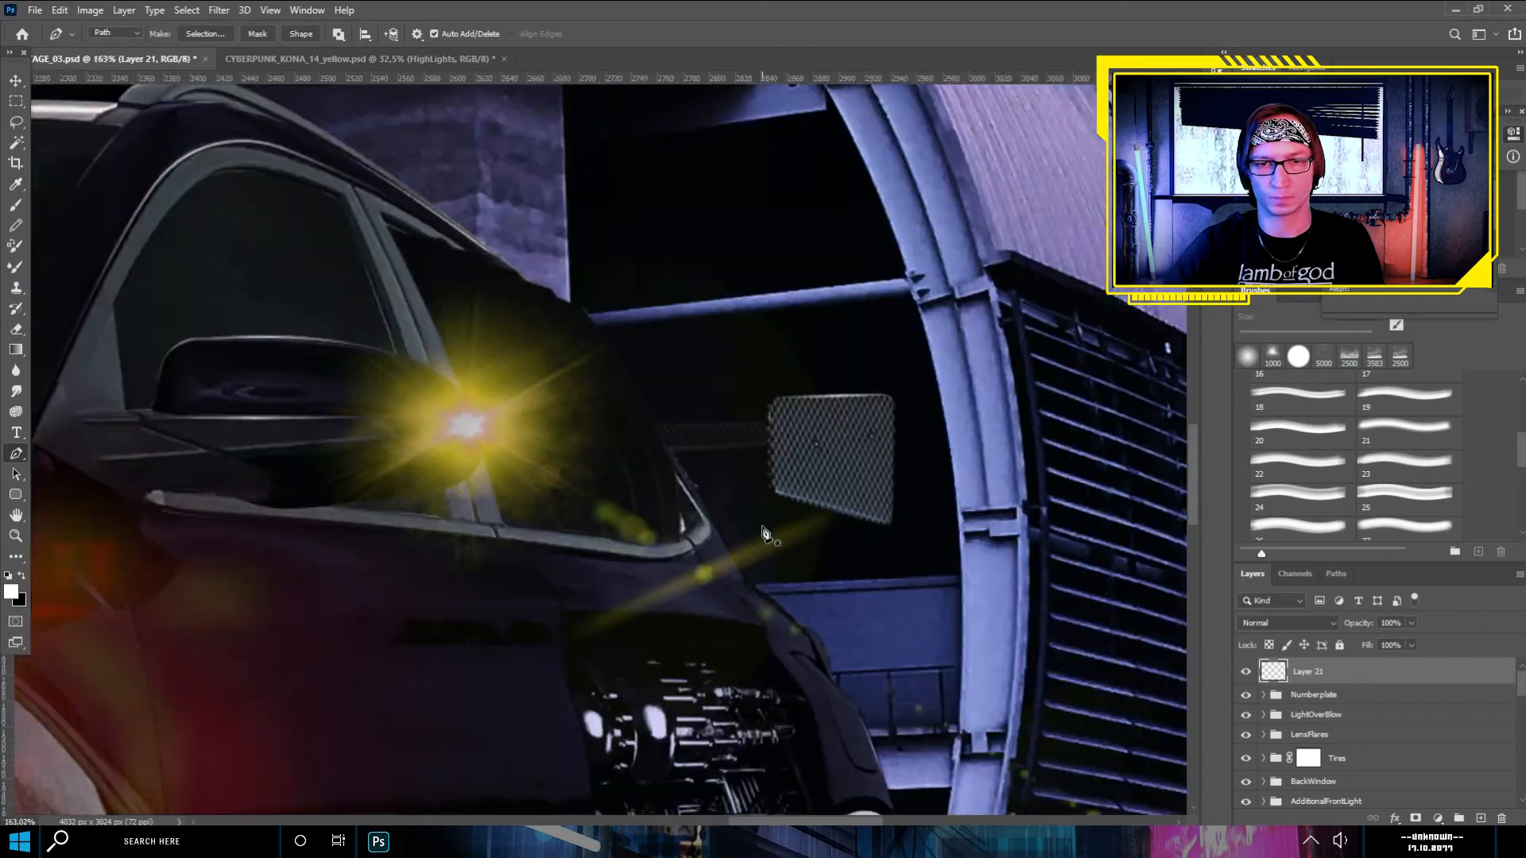
- Hide the LensFlares group, then trace a curved line down the rear side window and stroke it
{"action": "scroll", "coordinate": [445, 306], "scroll_direction": "up", "scroll_amount": 5}
{"action": "left_click", "coordinate": [1246, 734]}
{"action": "left_click", "coordinate": [497, 249]}
{"action": "left_click", "coordinate": [527, 278]}
{"action": "left_click_drag", "start_coordinate": [588, 461], "coordinate": [568, 316]}
{"action": "left_click", "coordinate": [617, 407]}
{"action": "left_click_drag", "start_coordinate": [657, 535], "coordinate": [660, 612]}
{"action": "right_click", "coordinate": [618, 406]}
{"action": "left_click", "coordinate": [689, 509]}
{"action": "left_click", "coordinate": [847, 266]}
- Trace further curved highlight lines parallel to the first one on the rear side window
{"action": "left_click", "coordinate": [549, 125]}
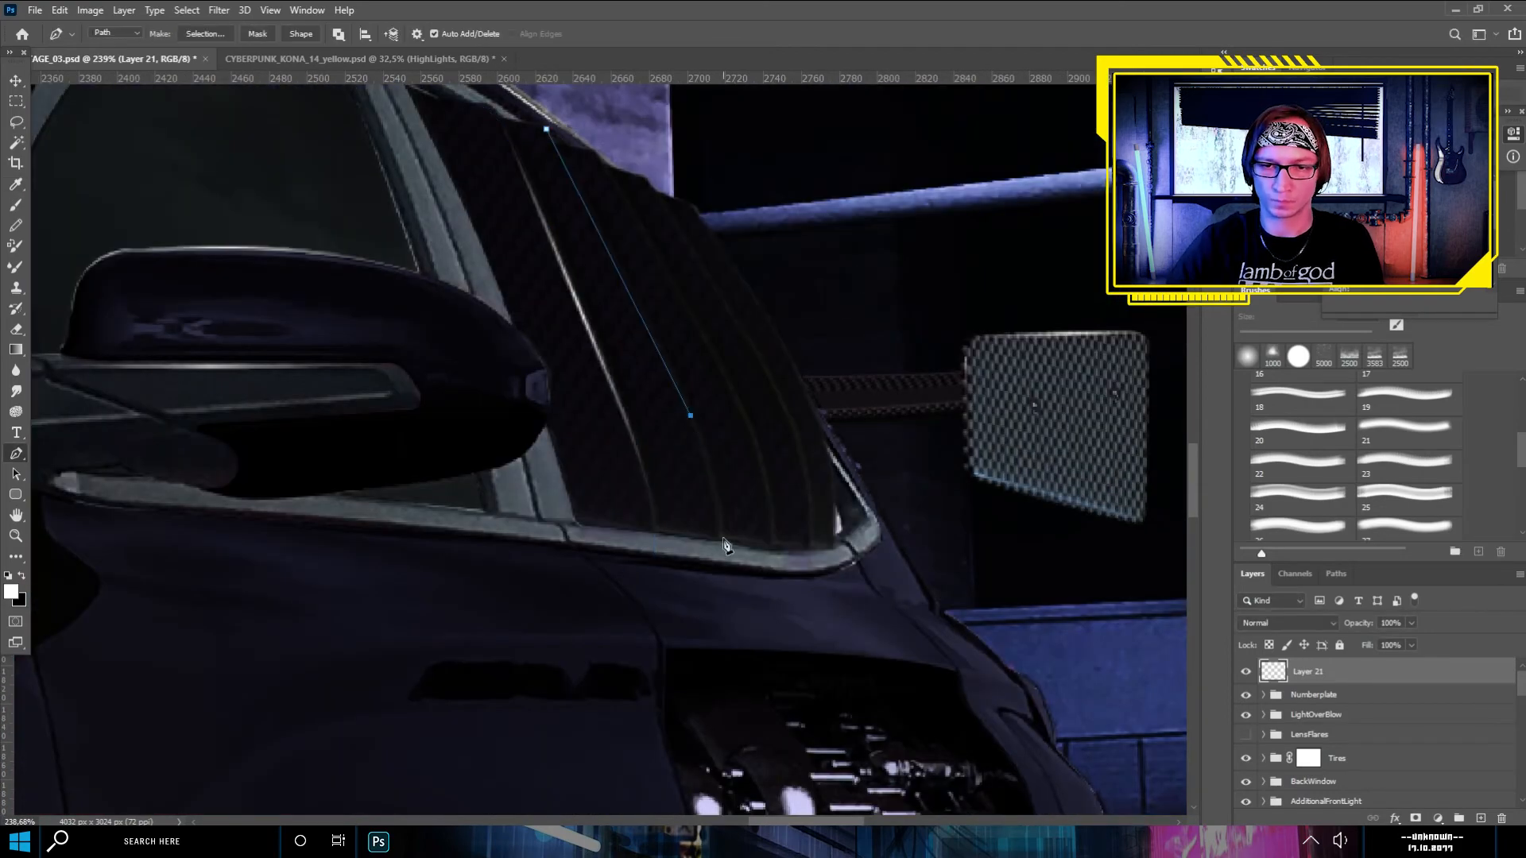
{"action": "left_click", "coordinate": [654, 192]}
{"action": "left_click", "coordinate": [779, 396]}
{"action": "left_click_drag", "start_coordinate": [814, 547], "coordinate": [814, 643]}
{"action": "right_click", "coordinate": [833, 557]}
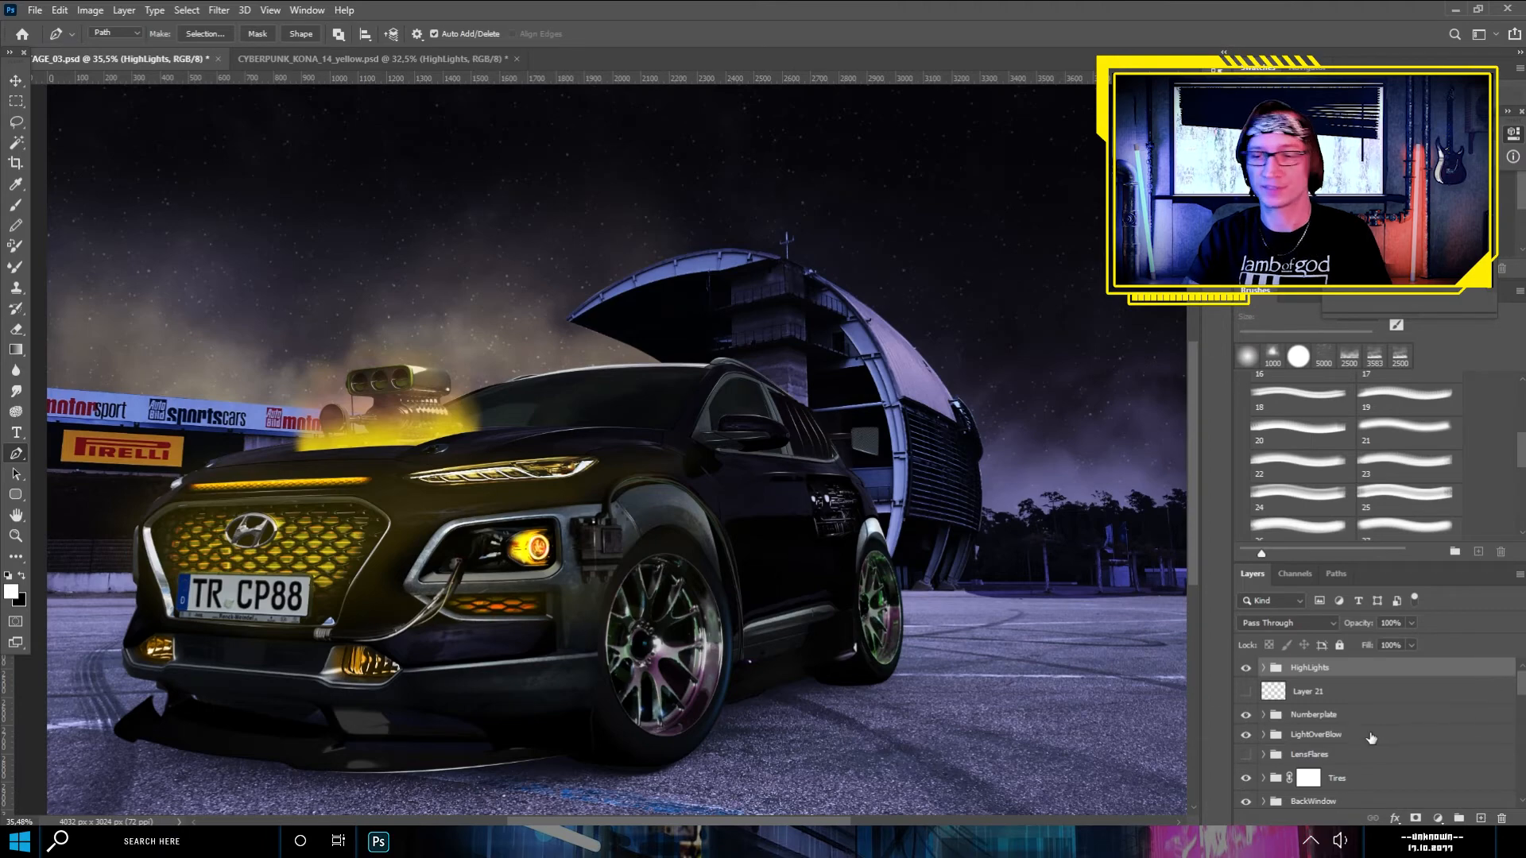
- Add an empty layer above the SkyComposition group and move it between Curves 5 and the MainObjects group
{"action": "key", "text": "ctrl+0"}
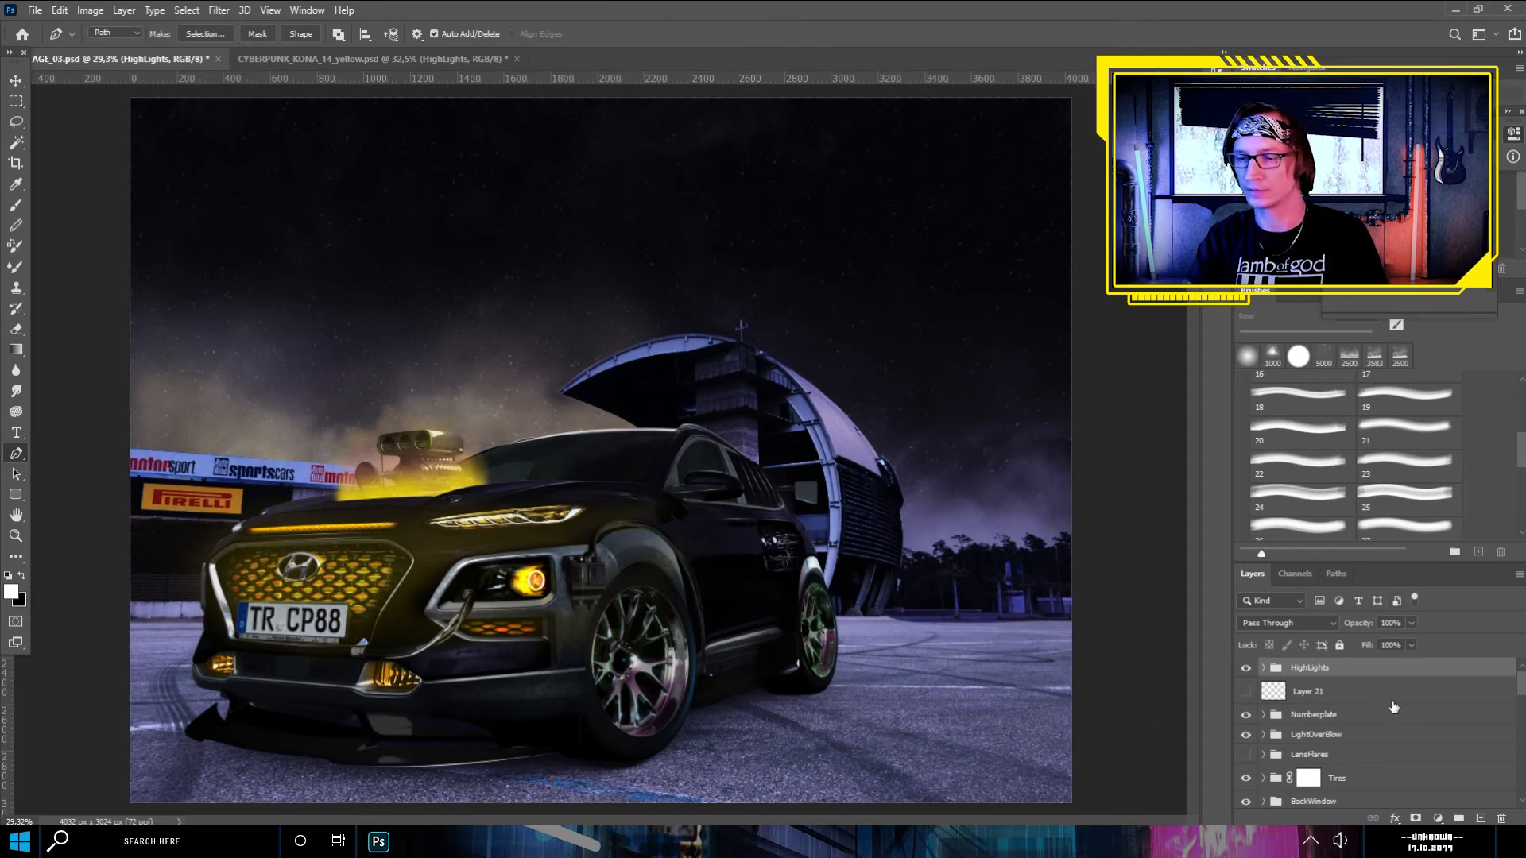
{"action": "scroll", "coordinate": [1311, 736], "scroll_direction": "down", "scroll_amount": 6}
{"action": "scroll", "coordinate": [1305, 739], "scroll_direction": "down", "scroll_amount": 5}
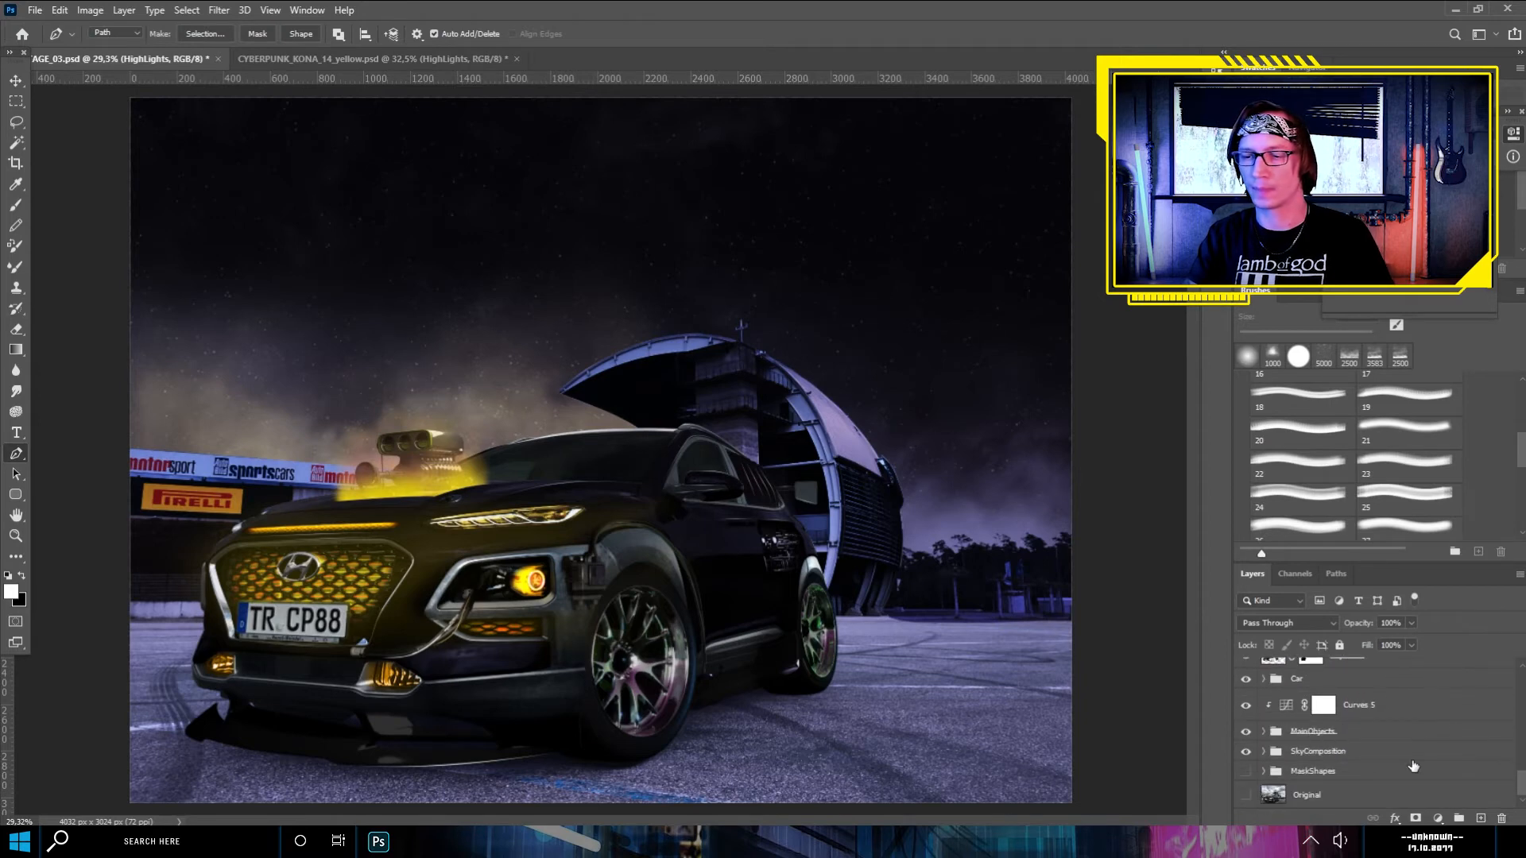
{"action": "left_click", "coordinate": [1371, 733]}
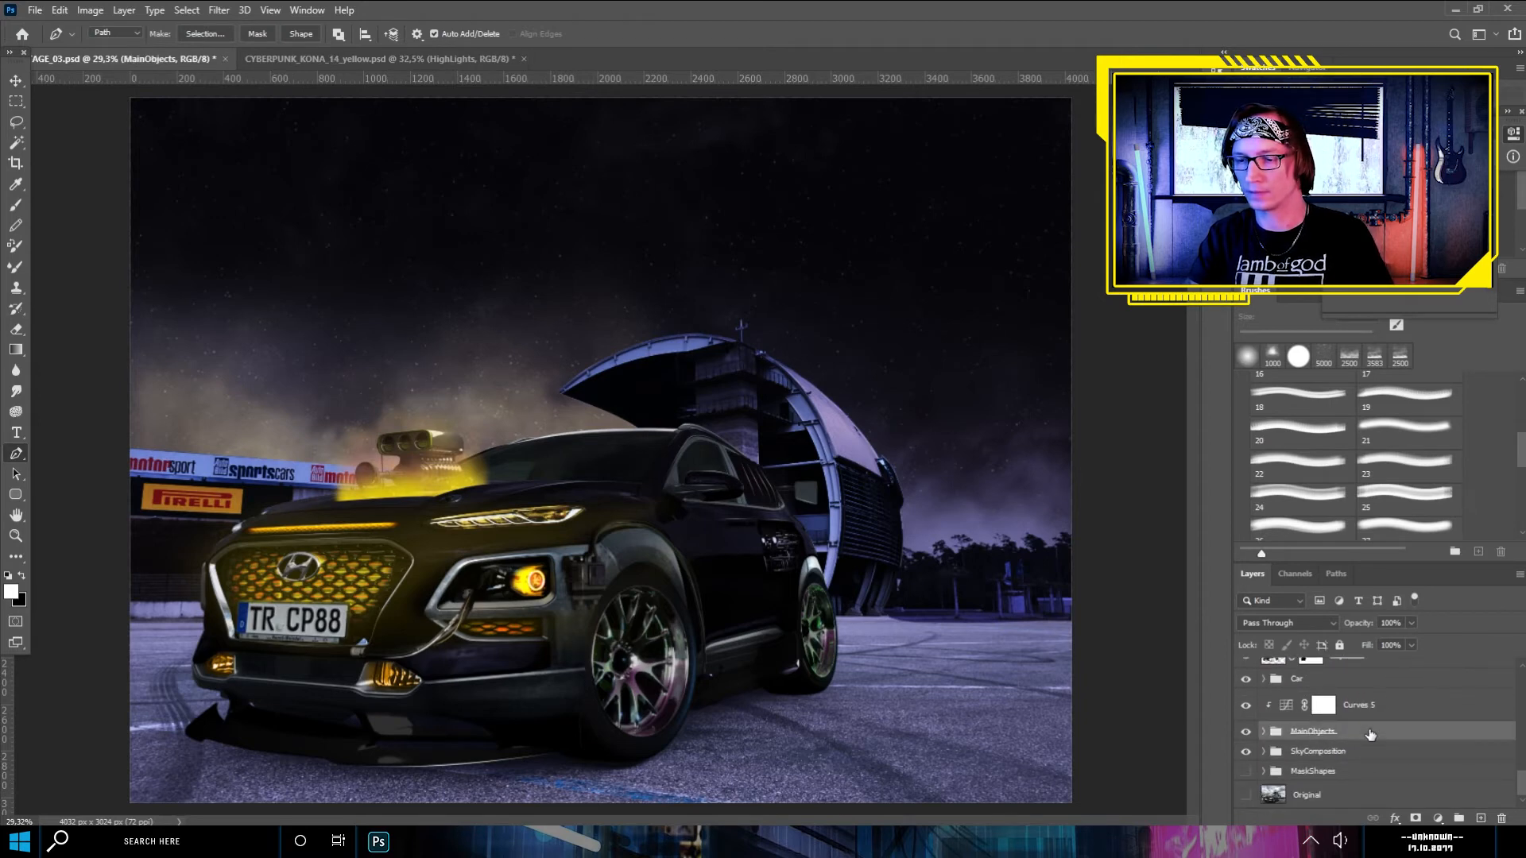
{"action": "left_click", "coordinate": [1403, 752]}
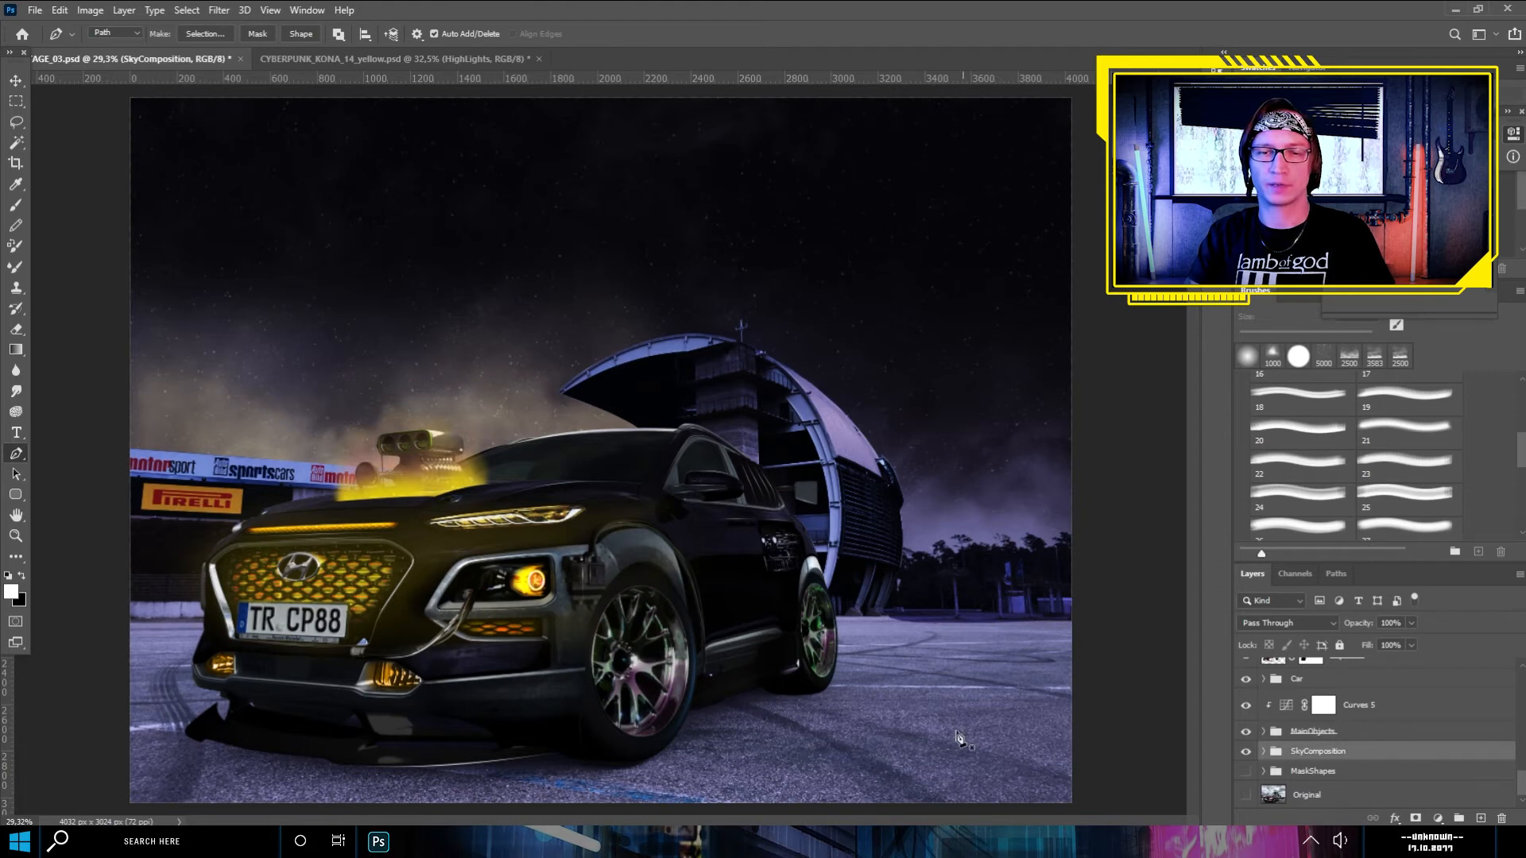
{"action": "left_click", "coordinate": [1480, 819]}
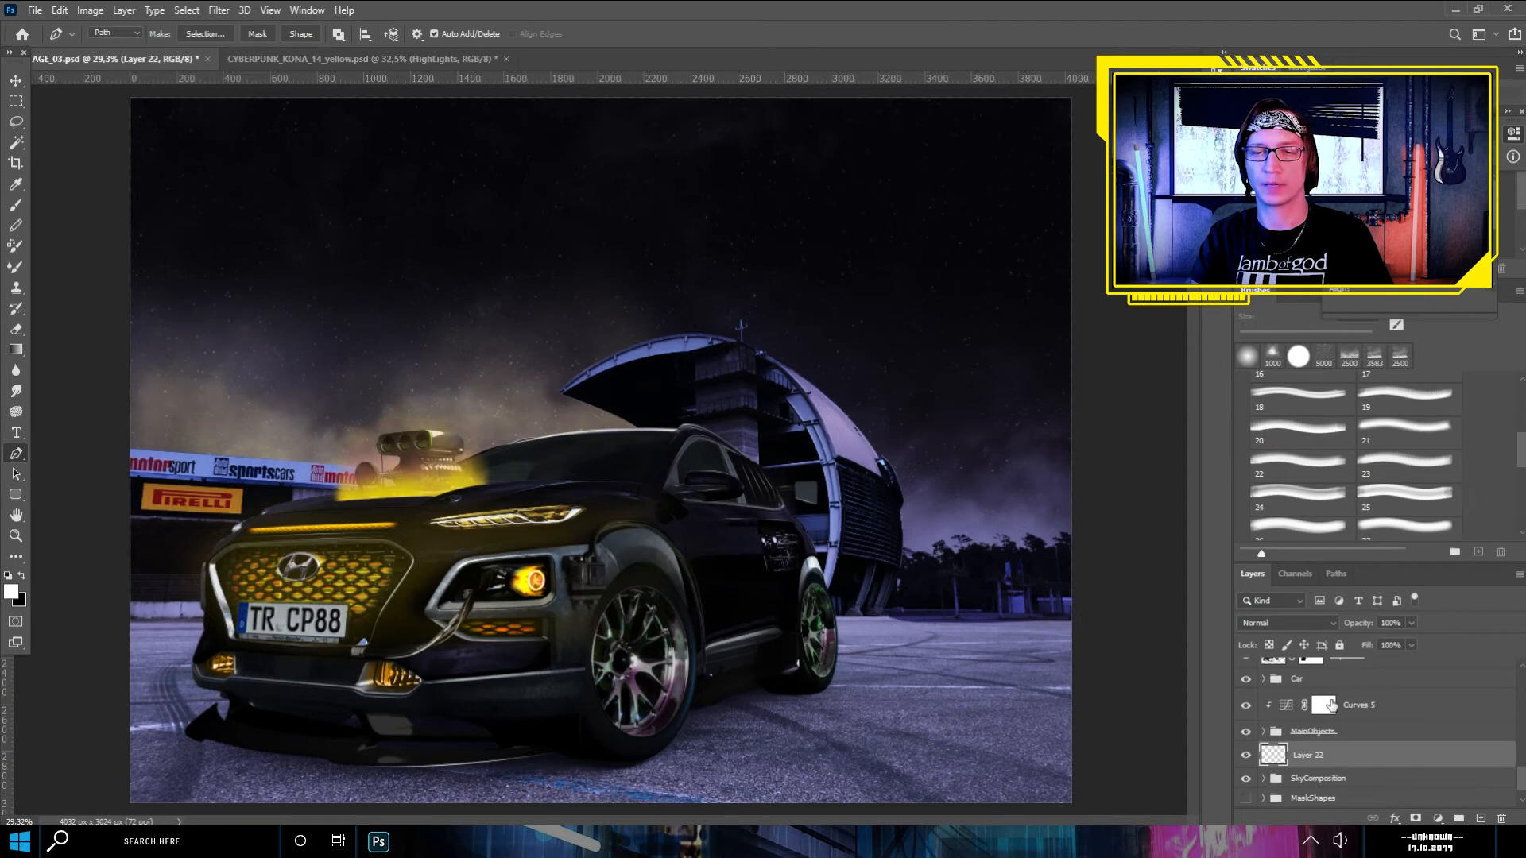
{"action": "left_click_drag", "start_coordinate": [1338, 768], "coordinate": [1341, 721]}
- Activate the Brush tool with smoke preset 19, try a stamp beside the car on the clipped layer and undo it
{"action": "left_click", "coordinate": [16, 205]}
{"action": "left_click", "coordinate": [1300, 434]}
{"action": "left_click", "coordinate": [1405, 399]}
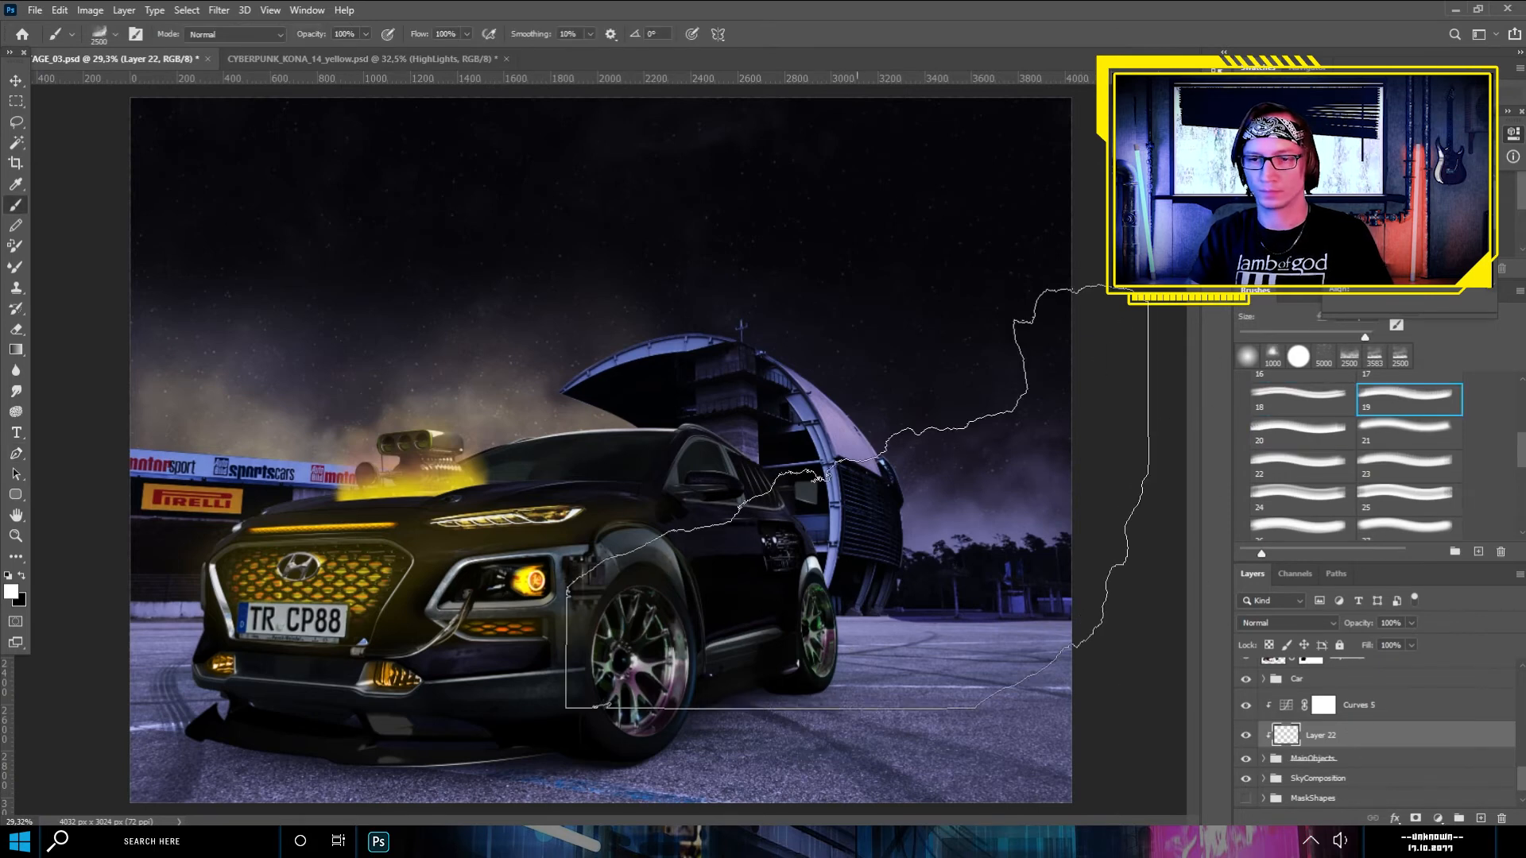
{"action": "left_click", "coordinate": [855, 501]}
{"action": "key", "text": "ctrl+z"}
- Add an empty layer above Curves 5 and stamp white smoke behind the car, in front of the grandstand
{"action": "scroll", "coordinate": [888, 478], "scroll_direction": "down", "scroll_amount": 2}
{"action": "left_click", "coordinate": [1357, 704]}
{"action": "left_click", "coordinate": [1481, 819]}
{"action": "left_click", "coordinate": [878, 481]}
- Choose smoke brush preset 22, and add a mask to Layer 23, fading its smoke around the car with a soft black brush
{"action": "scroll", "coordinate": [903, 588], "scroll_direction": "down", "scroll_amount": 3}
{"action": "left_click", "coordinate": [1301, 467]}
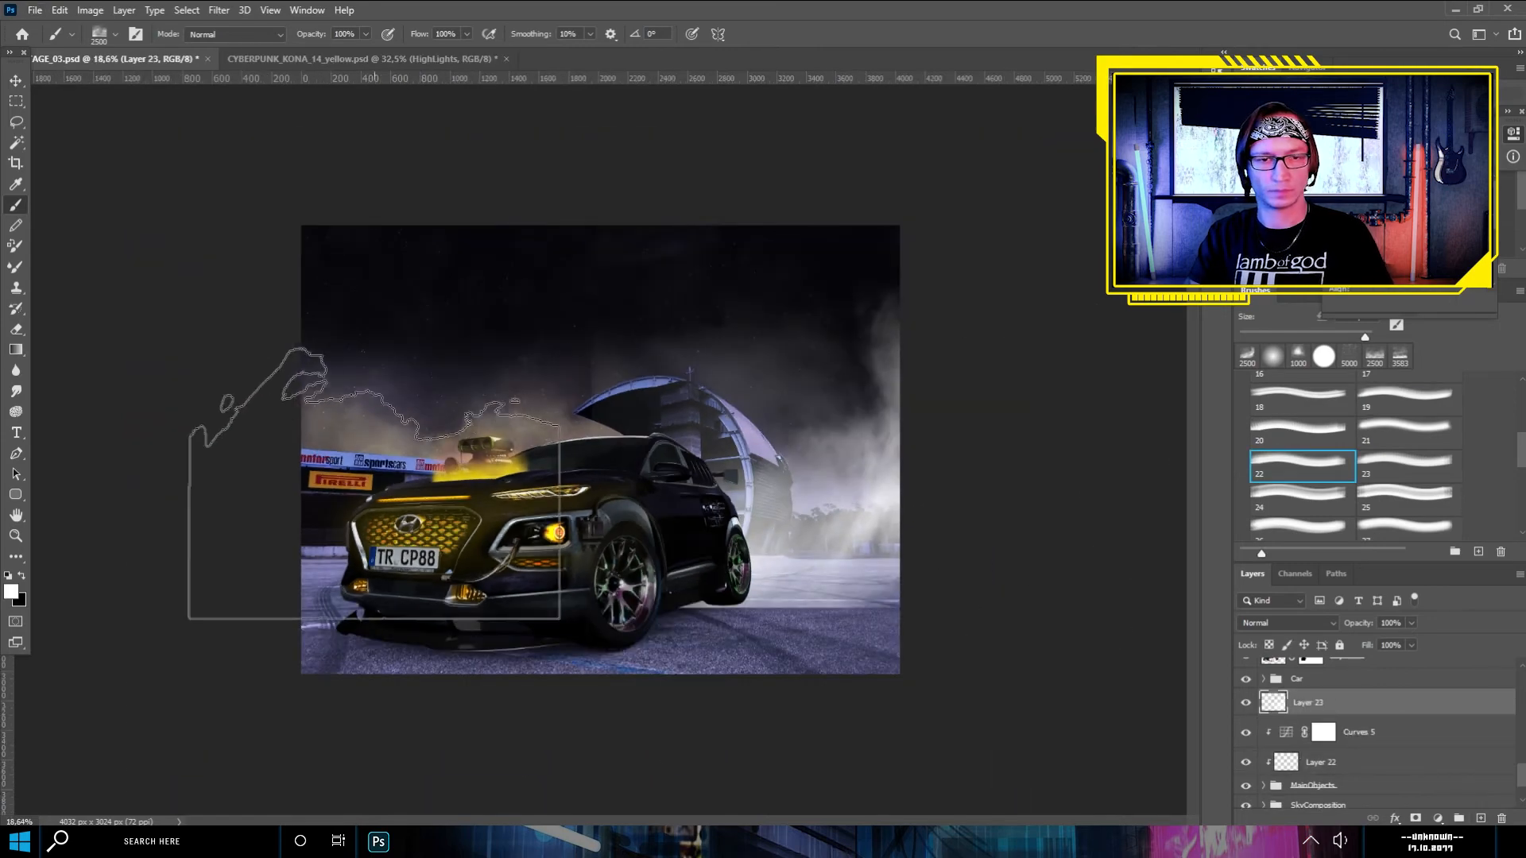
{"action": "left_click", "coordinate": [1416, 818]}
{"action": "left_click", "coordinate": [116, 34]}
{"action": "left_click", "coordinate": [129, 214]}
{"action": "mouse_move", "coordinate": [557, 342]}
{"action": "left_mouse_down"}
{"action": "mouse_move", "coordinate": [497, 307]}
{"action": "mouse_move", "coordinate": [548, 382]}
{"action": "left_mouse_up"}
- Add an empty layer above Layer 23 and stamp white smoke with brush preset 22 over the advertising banners beside the car's front
{"action": "left_click", "coordinate": [1480, 818]}
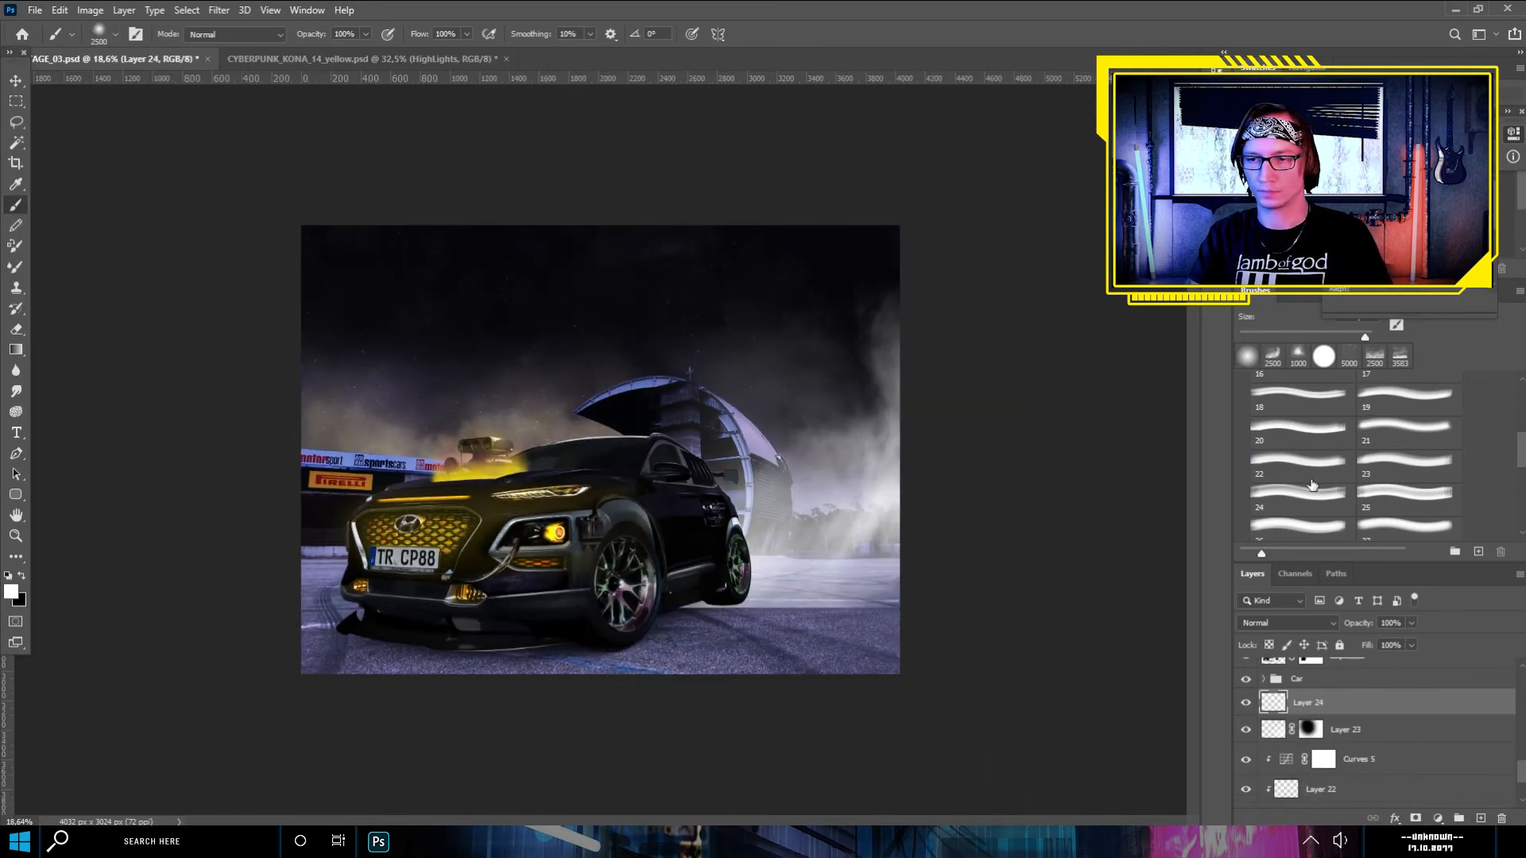
{"action": "left_click", "coordinate": [1302, 467]}
{"action": "left_click", "coordinate": [1302, 528]}
{"action": "left_click", "coordinate": [1302, 455]}
{"action": "left_click_drag", "start_coordinate": [222, 477], "coordinate": [215, 556]}
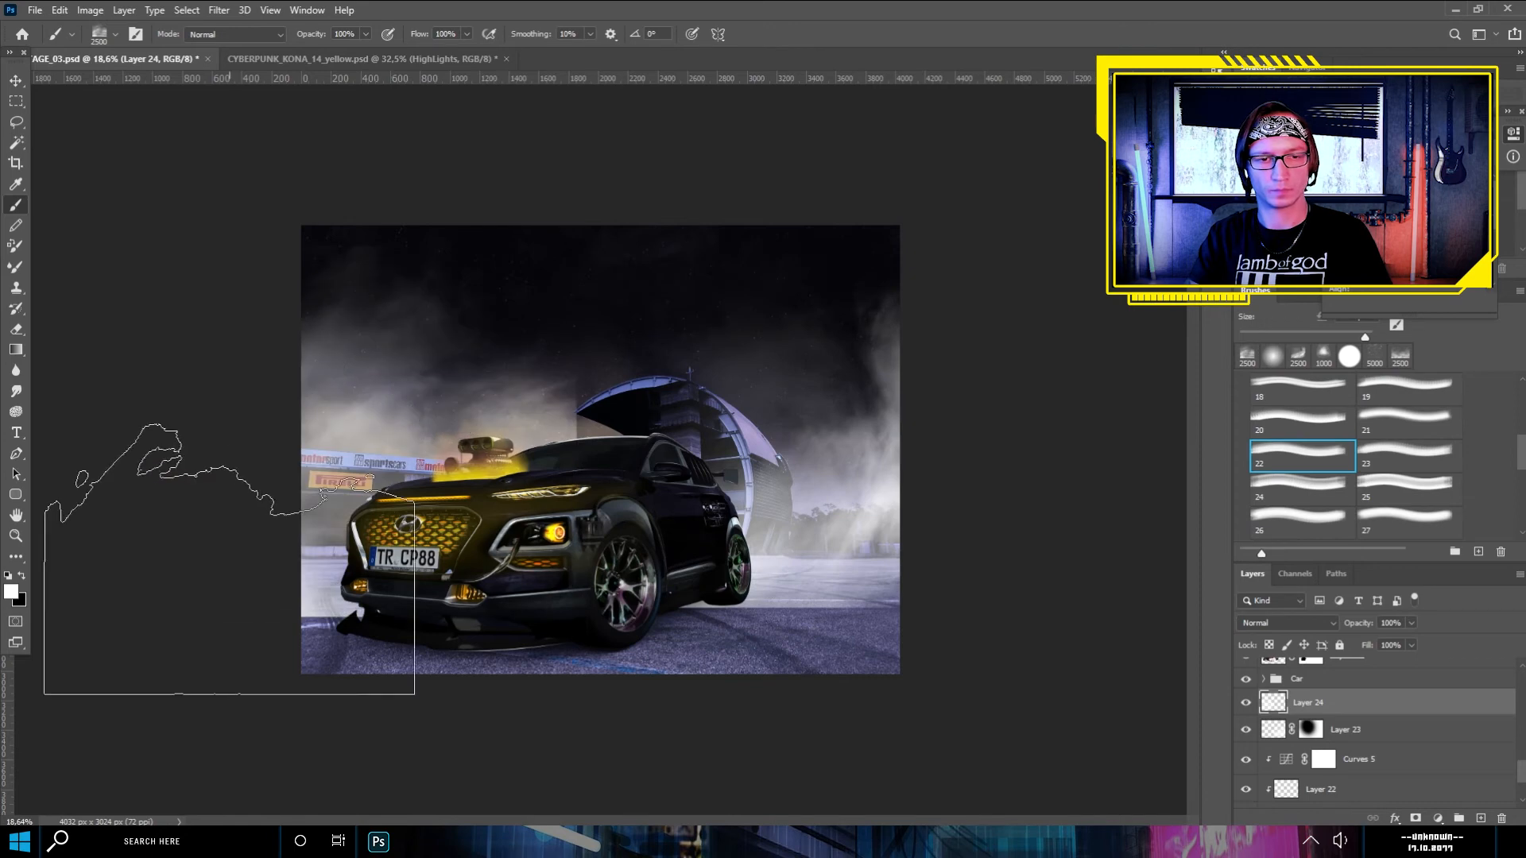
- Add a mask to Layer 24 and fade its smoke around the car and over the ground with a soft black brush
{"action": "left_click", "coordinate": [1415, 818]}
{"action": "left_click", "coordinate": [115, 34]}
{"action": "left_click", "coordinate": [130, 214]}
{"action": "mouse_move", "coordinate": [584, 461]}
{"action": "left_mouse_down"}
{"action": "mouse_move", "coordinate": [610, 469]}
{"action": "mouse_move", "coordinate": [379, 671]}
{"action": "left_mouse_up"}
- On Layer 23's mask, hide the smoke over the ground and softly restore some behind the car with a 432 px white brush at 10% flow
{"action": "left_click", "coordinate": [1310, 731]}
{"action": "left_click_drag", "start_coordinate": [811, 731], "coordinate": [659, 751]}
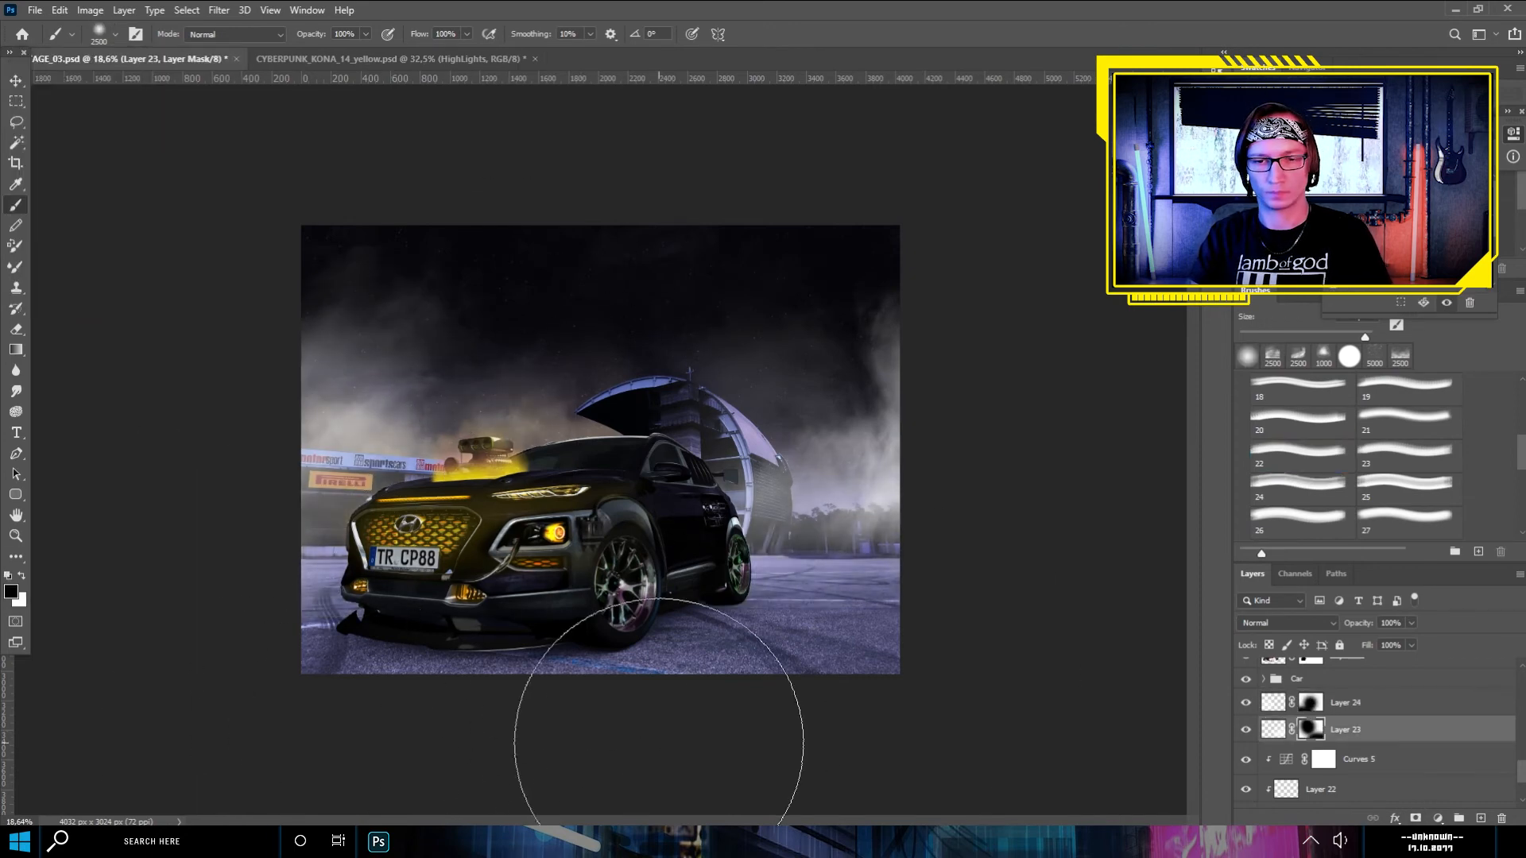
{"action": "left_click", "coordinate": [115, 34]}
{"action": "left_click_drag", "start_coordinate": [187, 90], "coordinate": [174, 90]}
{"action": "key", "text": "x"}
{"action": "key", "text": "shift+1"}
{"action": "mouse_move", "coordinate": [822, 561]}
{"action": "left_mouse_down"}
{"action": "mouse_move", "coordinate": [871, 534]}
{"action": "mouse_move", "coordinate": [826, 557]}
{"action": "left_mouse_up"}
- Group smoke layers 23 and 24 and name the group HazeFG
{"action": "left_click", "coordinate": [1346, 702], "text": "shift"}
{"action": "key", "text": "ctrl+g"}
{"action": "double_click", "coordinate": [1314, 700]}
{"action": "type", "text": "HazeFG"}
{"action": "key", "text": "Return"}
- Add a Photo Filter adjustment layer above the HazeFG group and clip it to the group
{"action": "left_click", "coordinate": [1438, 819]}
{"action": "left_click", "coordinate": [1430, 665]}
{"action": "right_click", "coordinate": [1320, 707]}
{"action": "left_click", "coordinate": [1338, 738]}
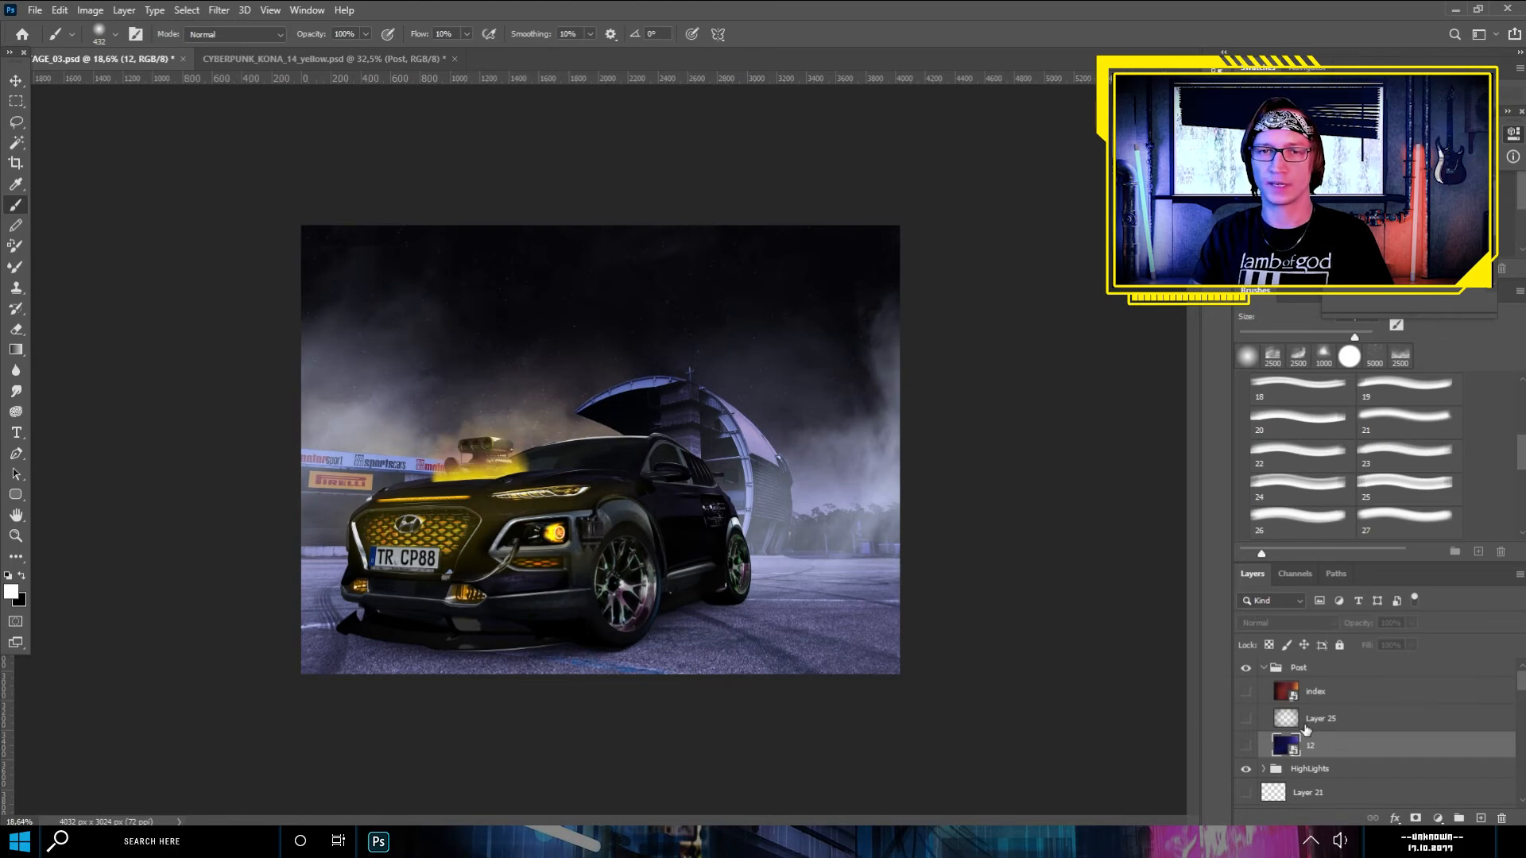
- Show the blue light-leak layer 12 in the Post group and set it to Screen blending at 27% opacity
{"action": "left_click", "coordinate": [1246, 746]}
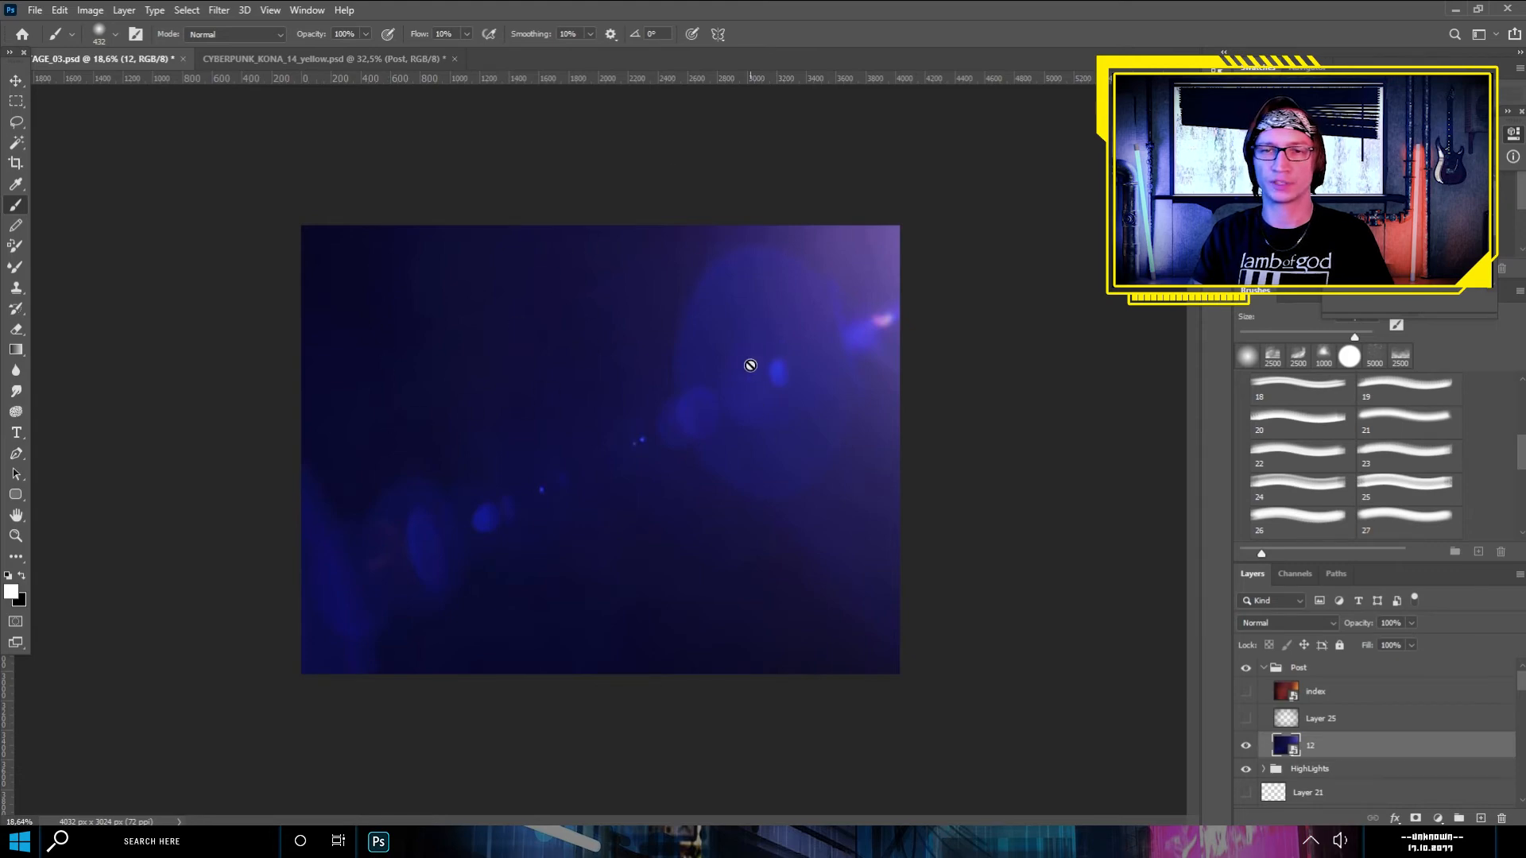
{"action": "left_click", "coordinate": [1323, 620]}
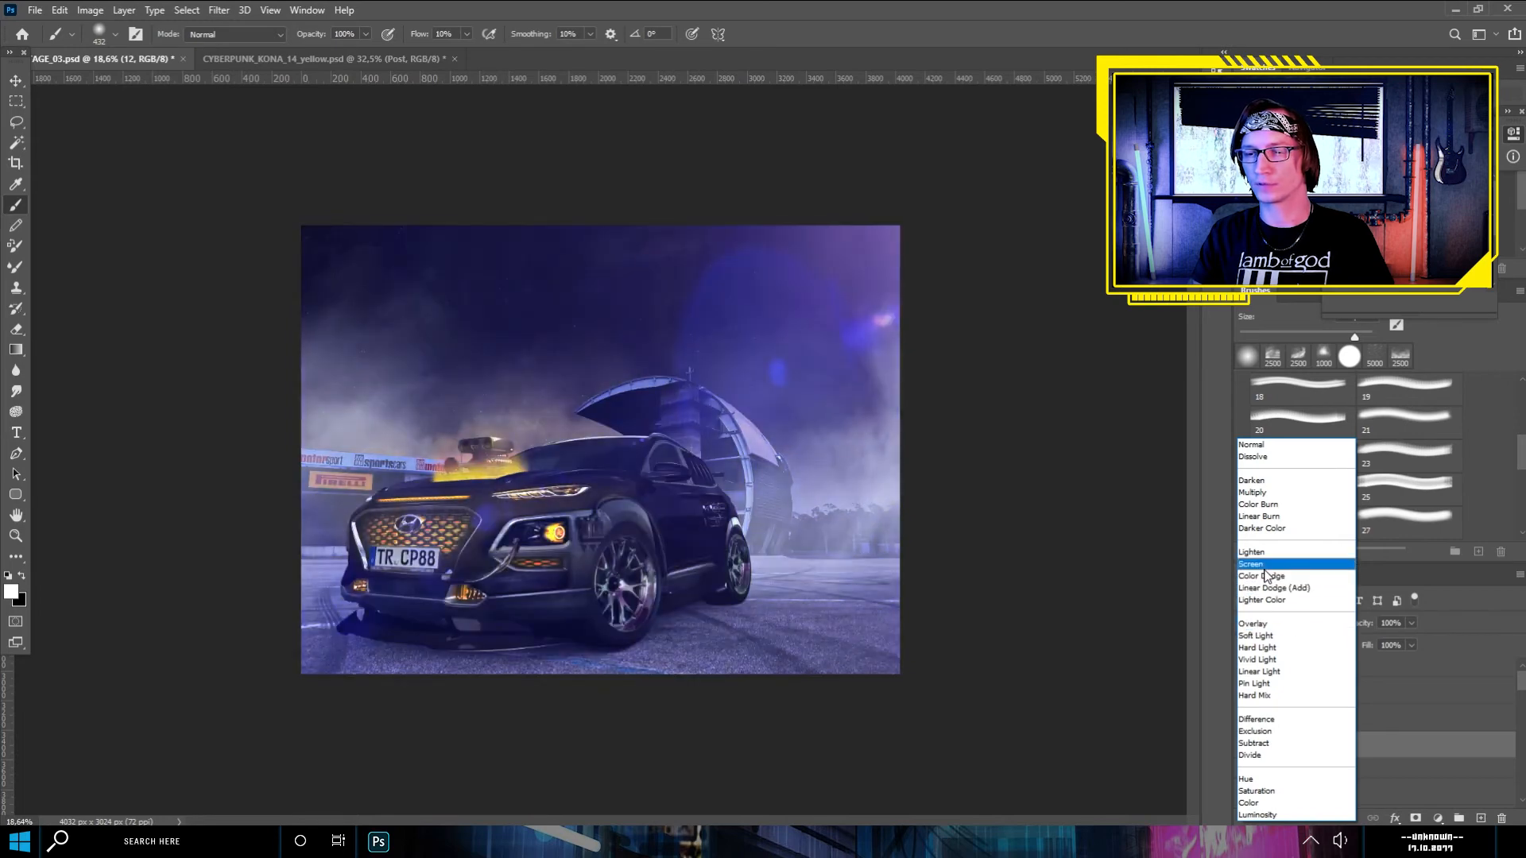
{"action": "left_click", "coordinate": [1263, 569]}
{"action": "left_click", "coordinate": [1413, 624]}
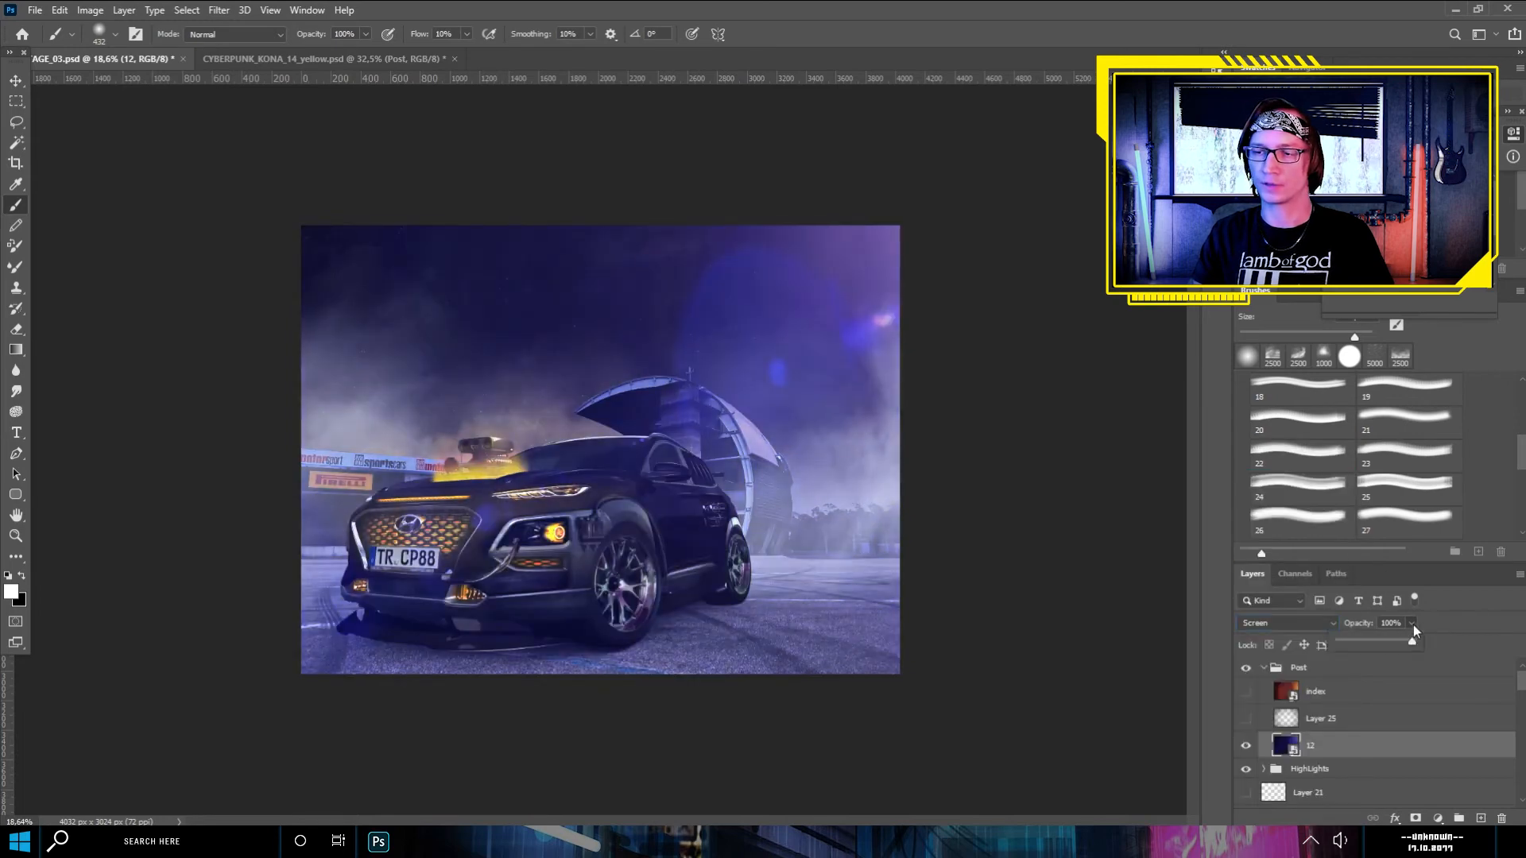
{"action": "mouse_move", "coordinate": [1360, 639]}
{"action": "left_mouse_down"}
{"action": "mouse_move", "coordinate": [1337, 638]}
{"action": "mouse_move", "coordinate": [1359, 638]}
{"action": "left_mouse_up"}
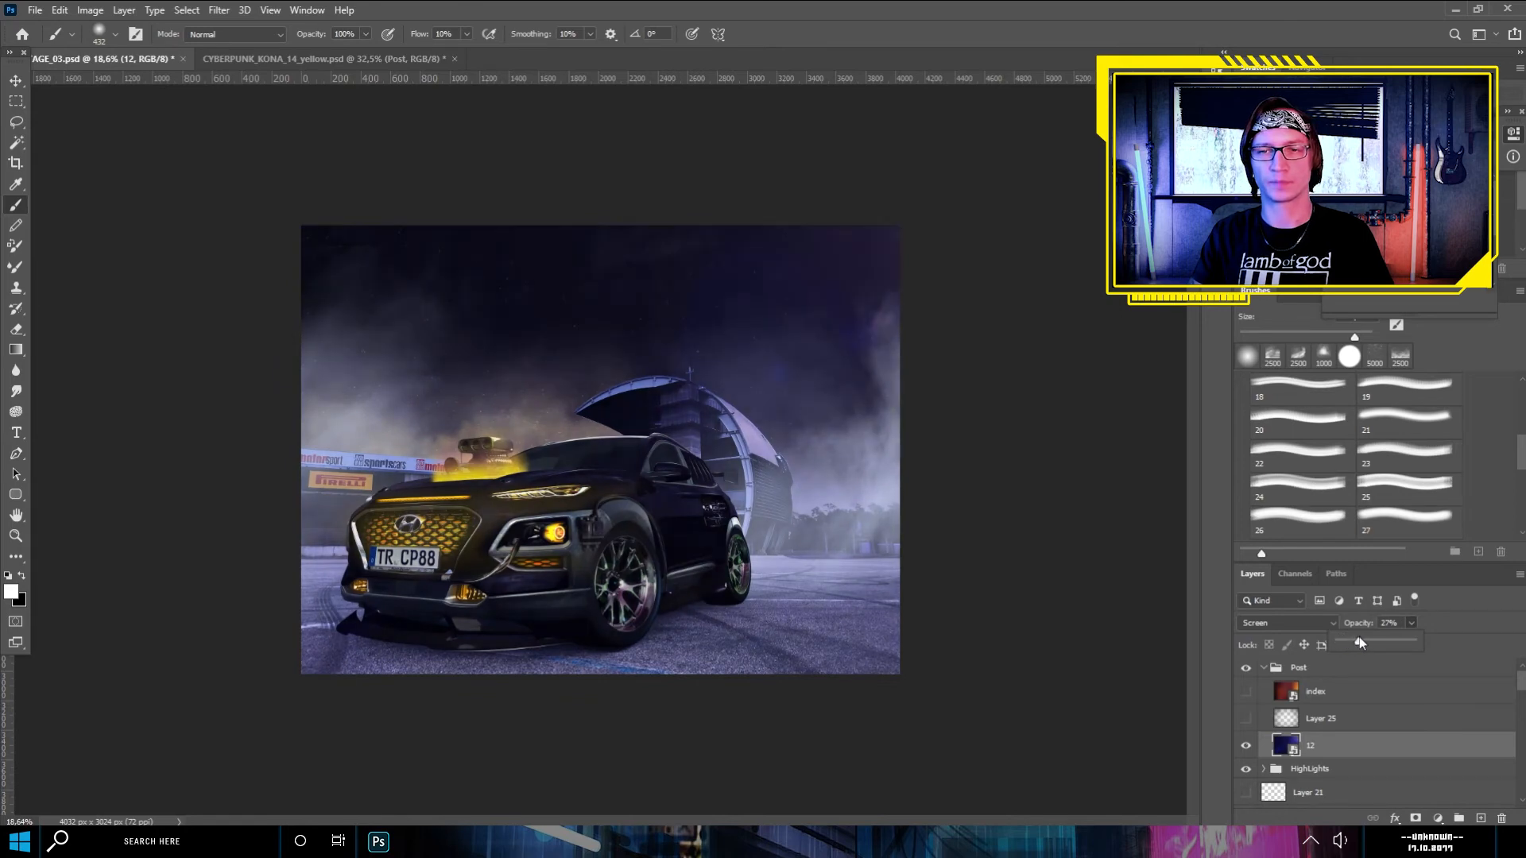
- Show Layer 25 in the Post group, preview it in Normal mode and set it to Overlay blending at 61% opacity
{"action": "left_click", "coordinate": [1321, 725]}
{"action": "left_click", "coordinate": [1246, 720]}
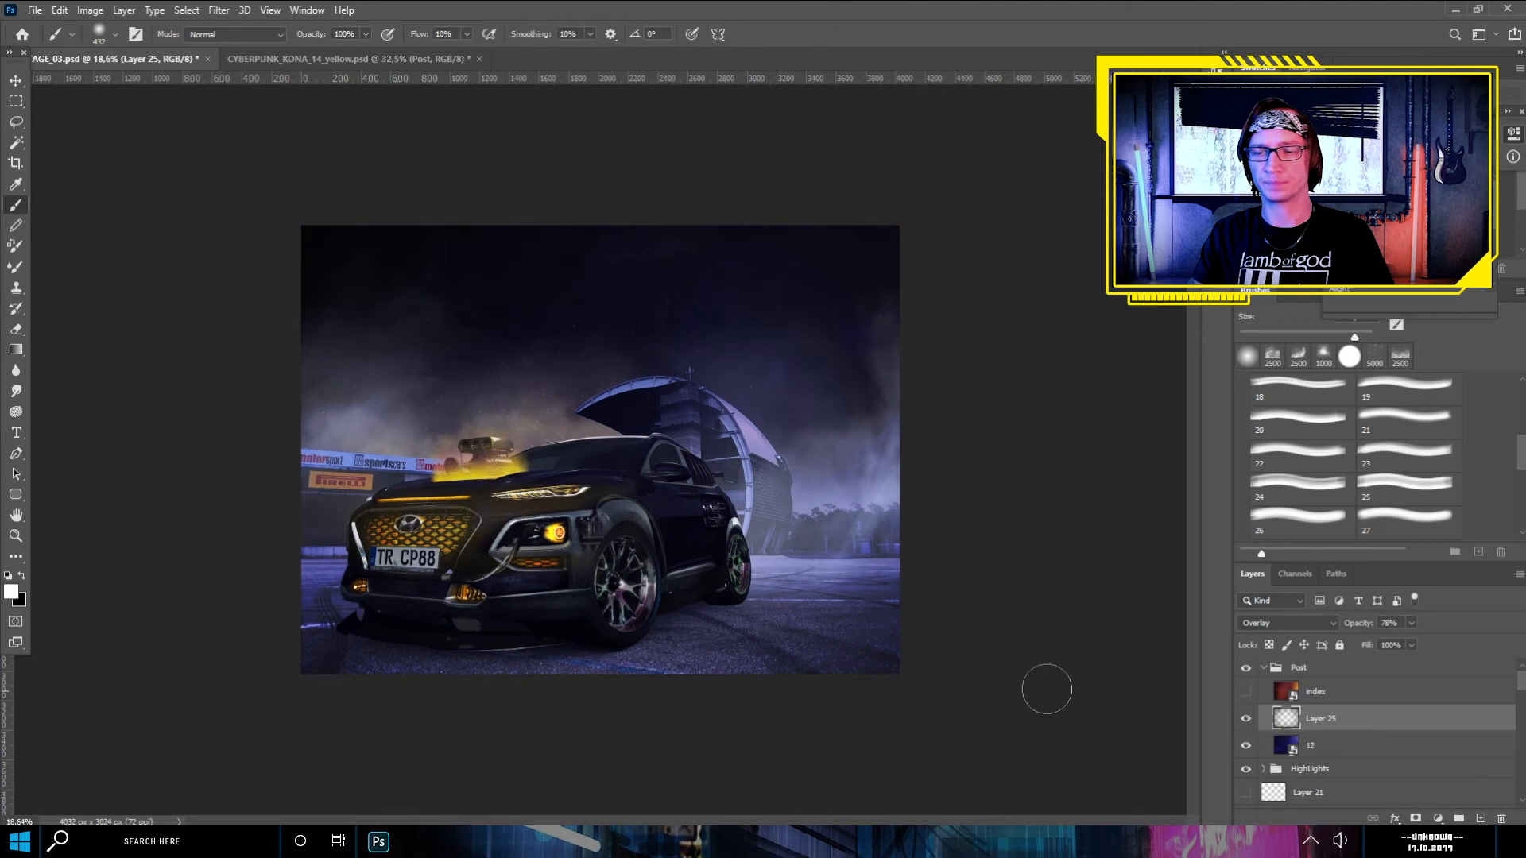
{"action": "left_click", "coordinate": [1268, 622]}
{"action": "left_click", "coordinate": [1272, 443]}
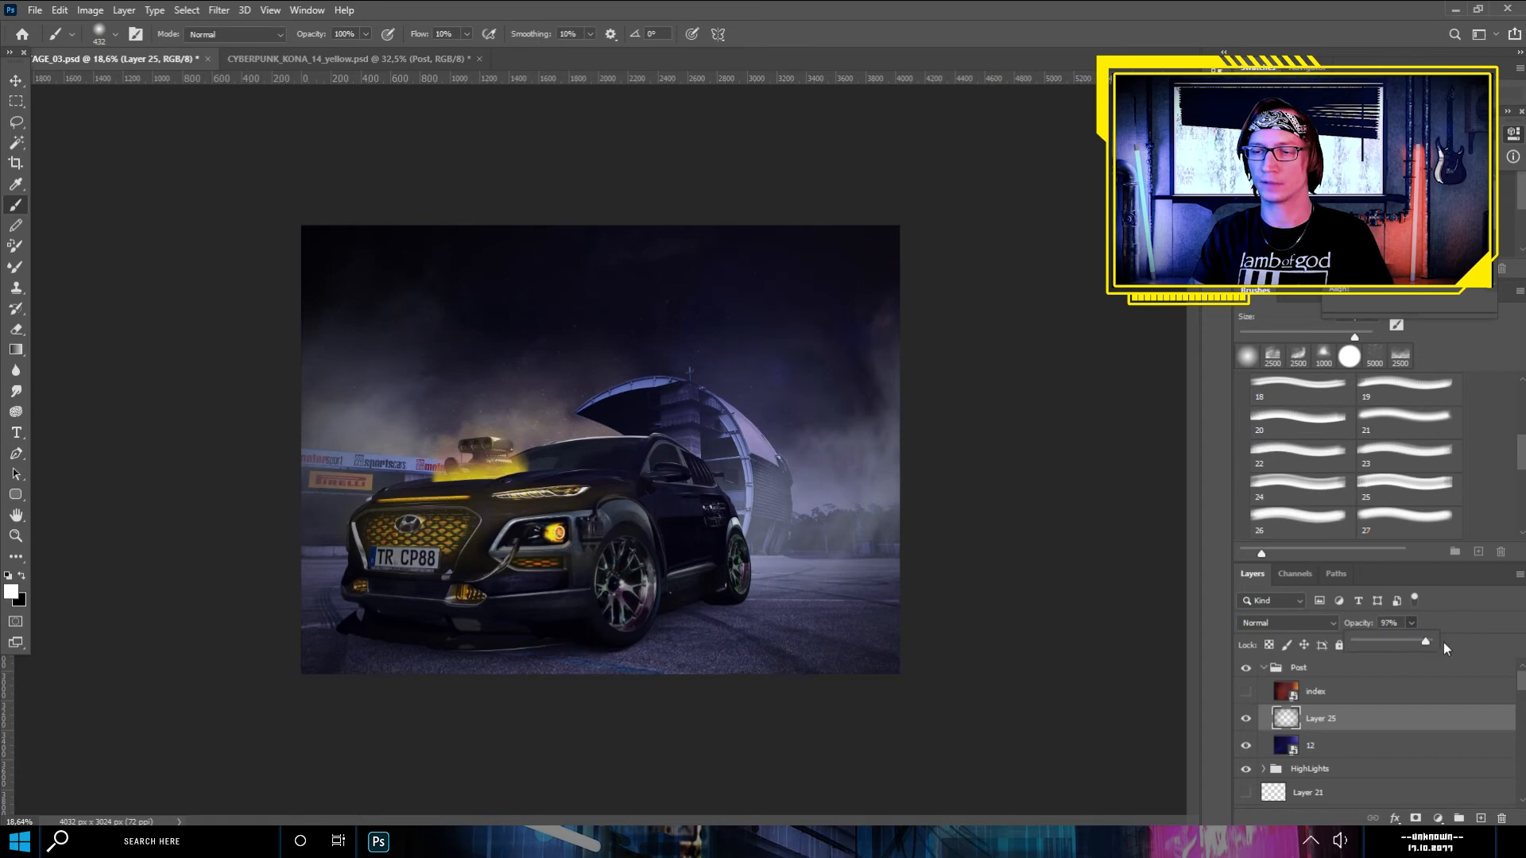
{"action": "left_click_drag", "start_coordinate": [1429, 642], "coordinate": [1436, 643]}
{"action": "left_click", "coordinate": [1271, 623]}
{"action": "left_click", "coordinate": [1254, 626]}
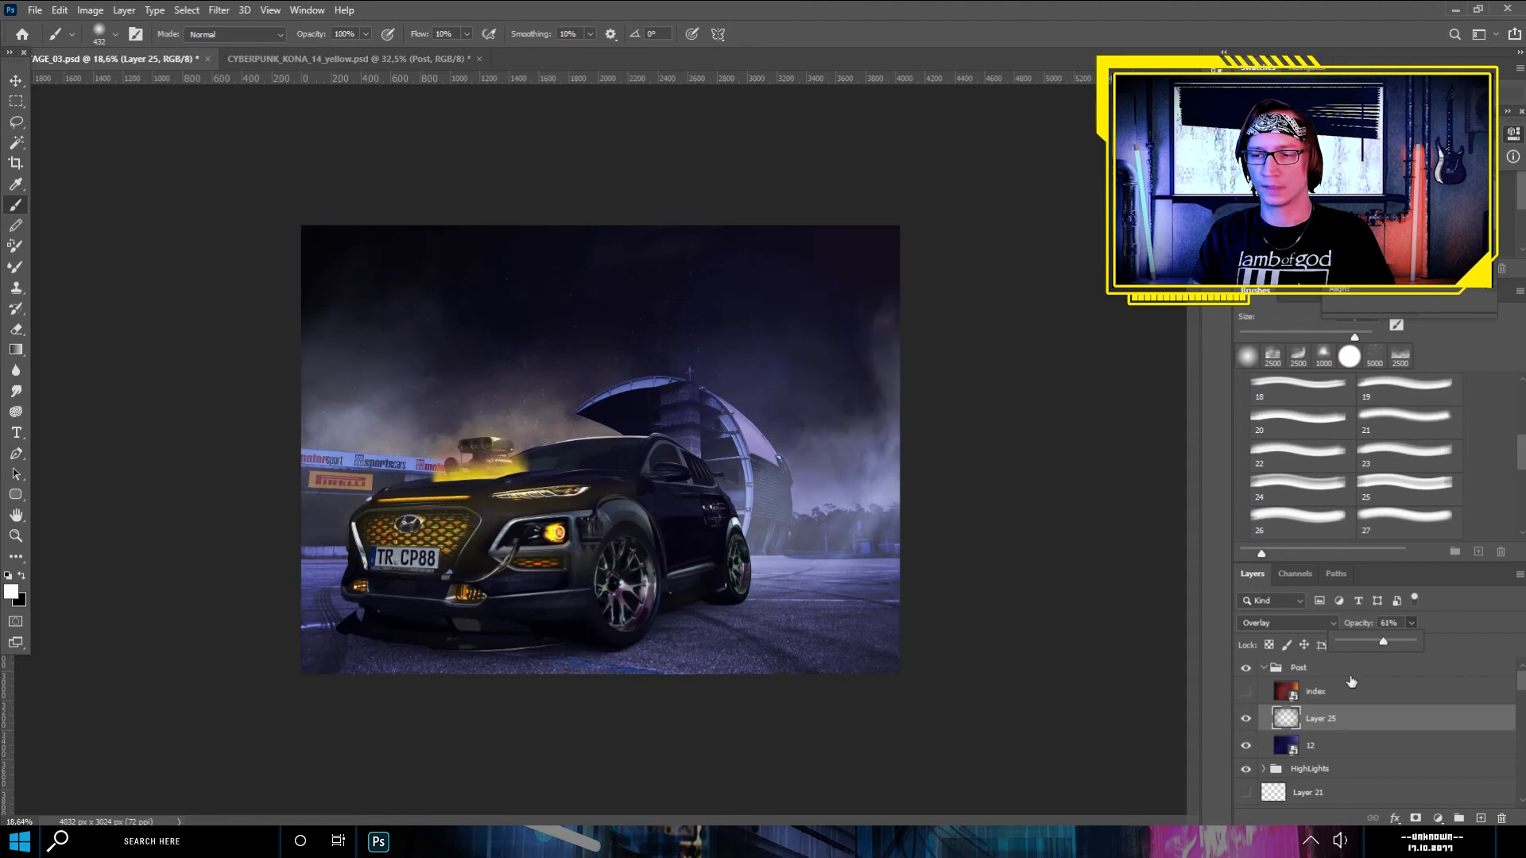
- Show the red-orange index layer, preview it in Normal mode and set its blending to Overlay
{"action": "left_click", "coordinate": [1341, 697]}
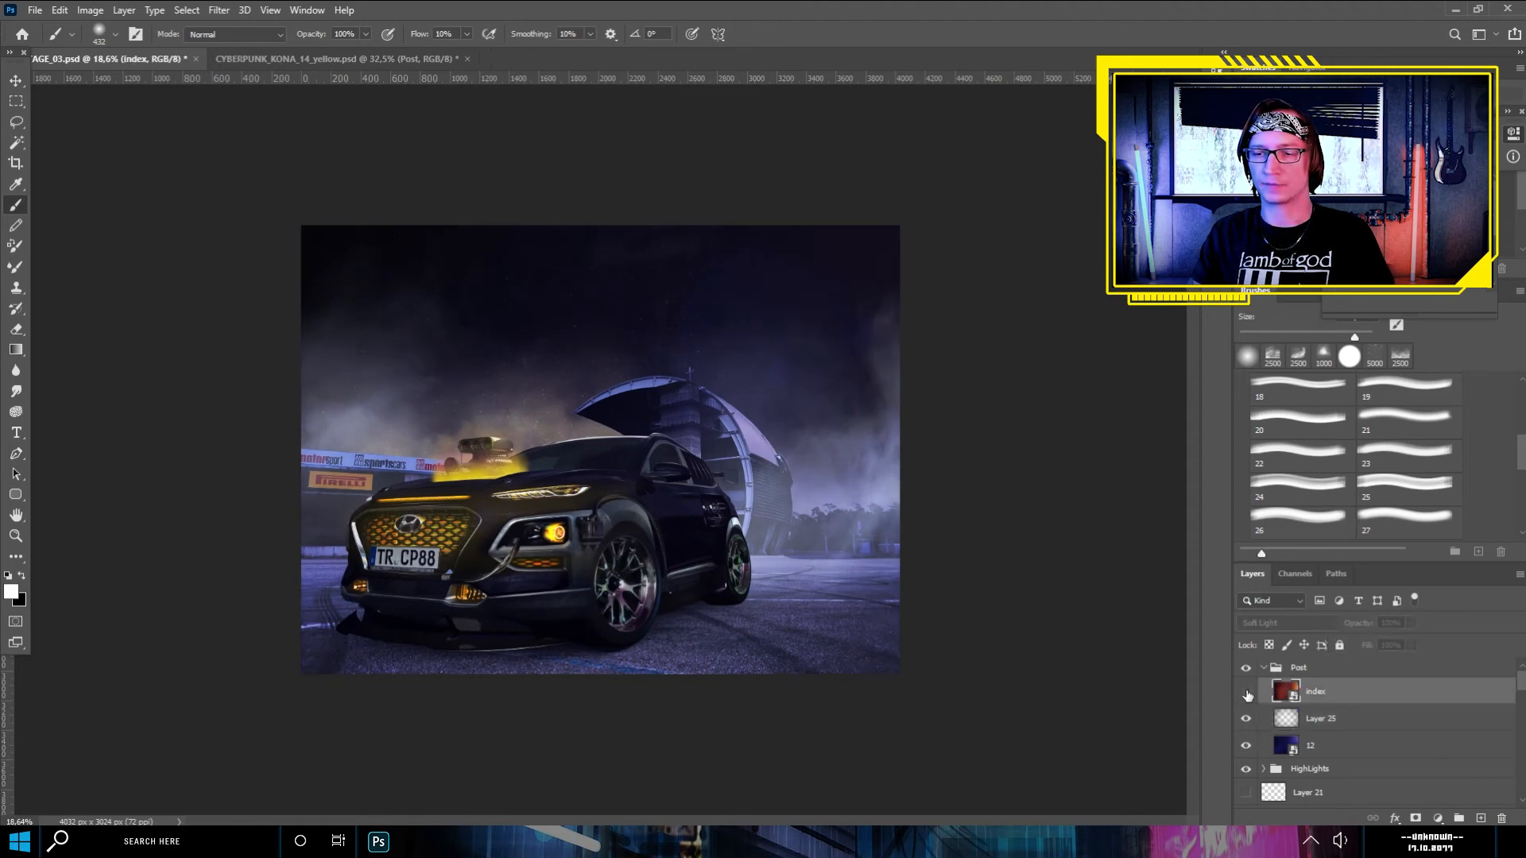
{"action": "left_click", "coordinate": [1246, 693]}
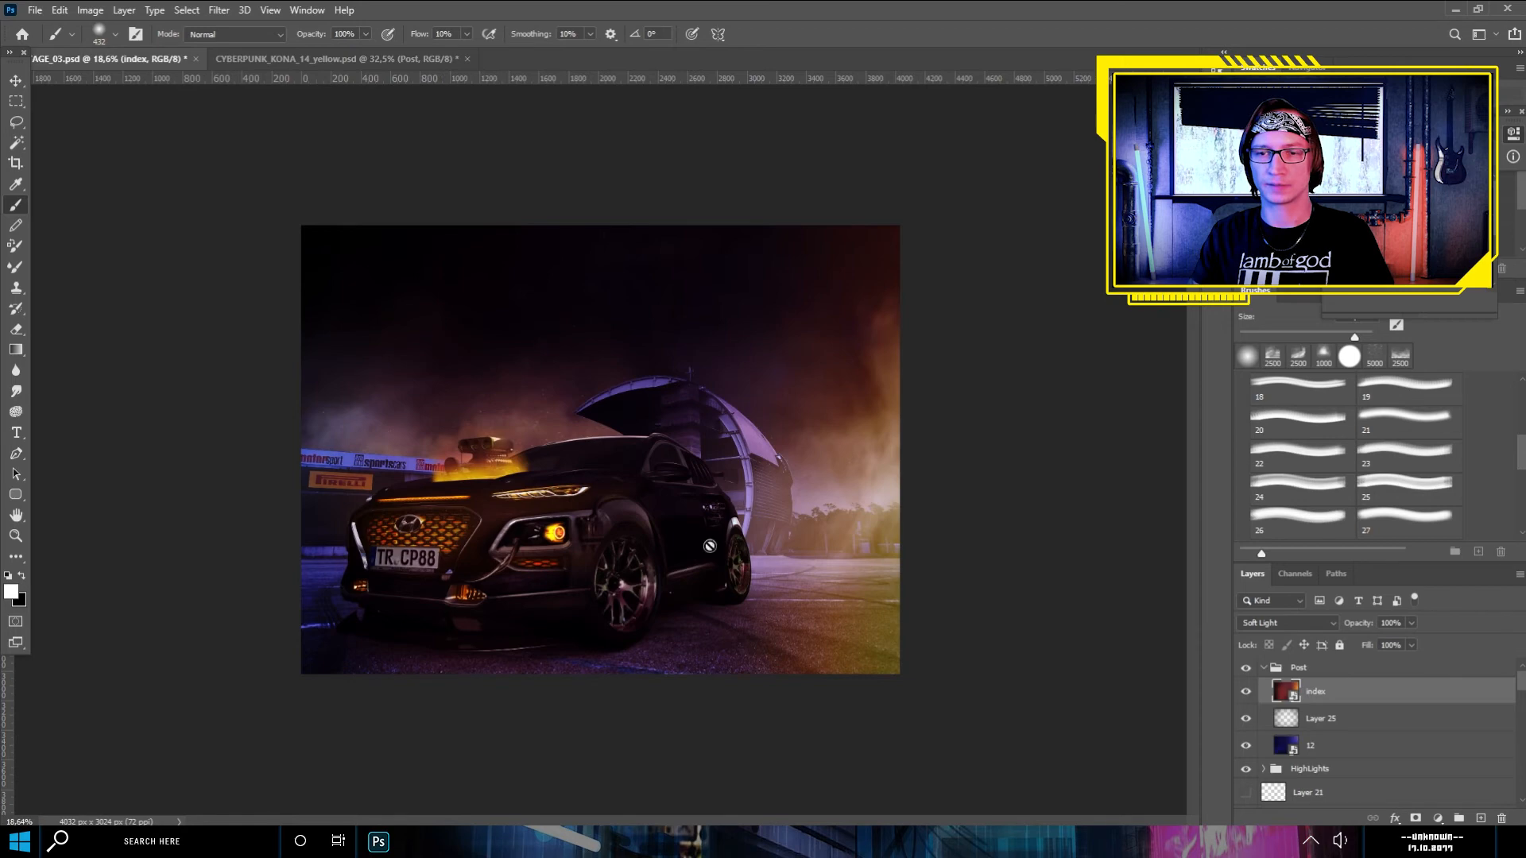
{"action": "left_click", "coordinate": [1305, 625]}
{"action": "left_click", "coordinate": [1273, 442]}
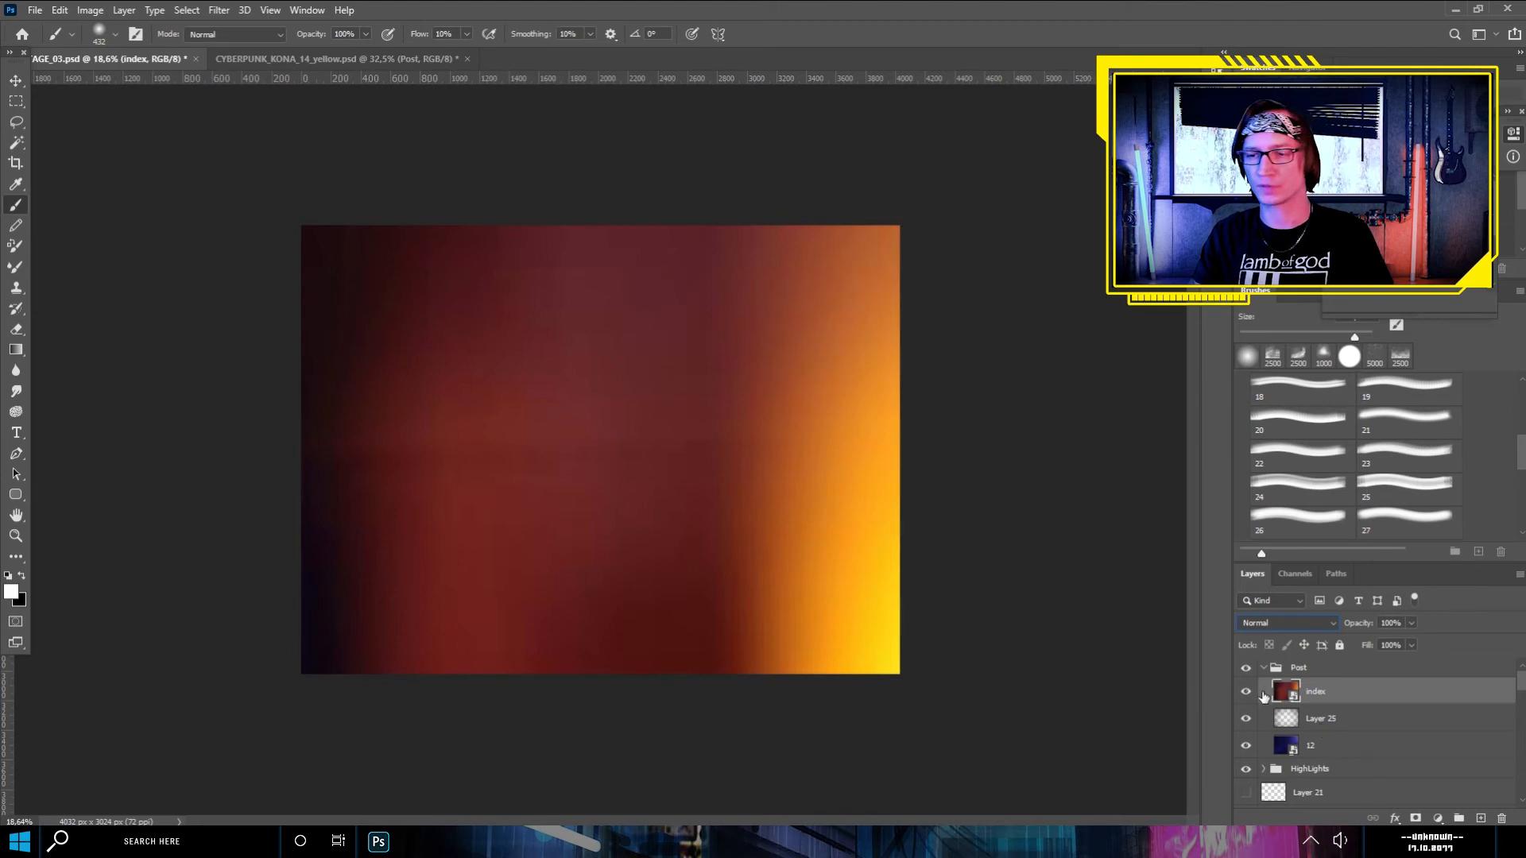
{"action": "left_click", "coordinate": [1317, 622]}
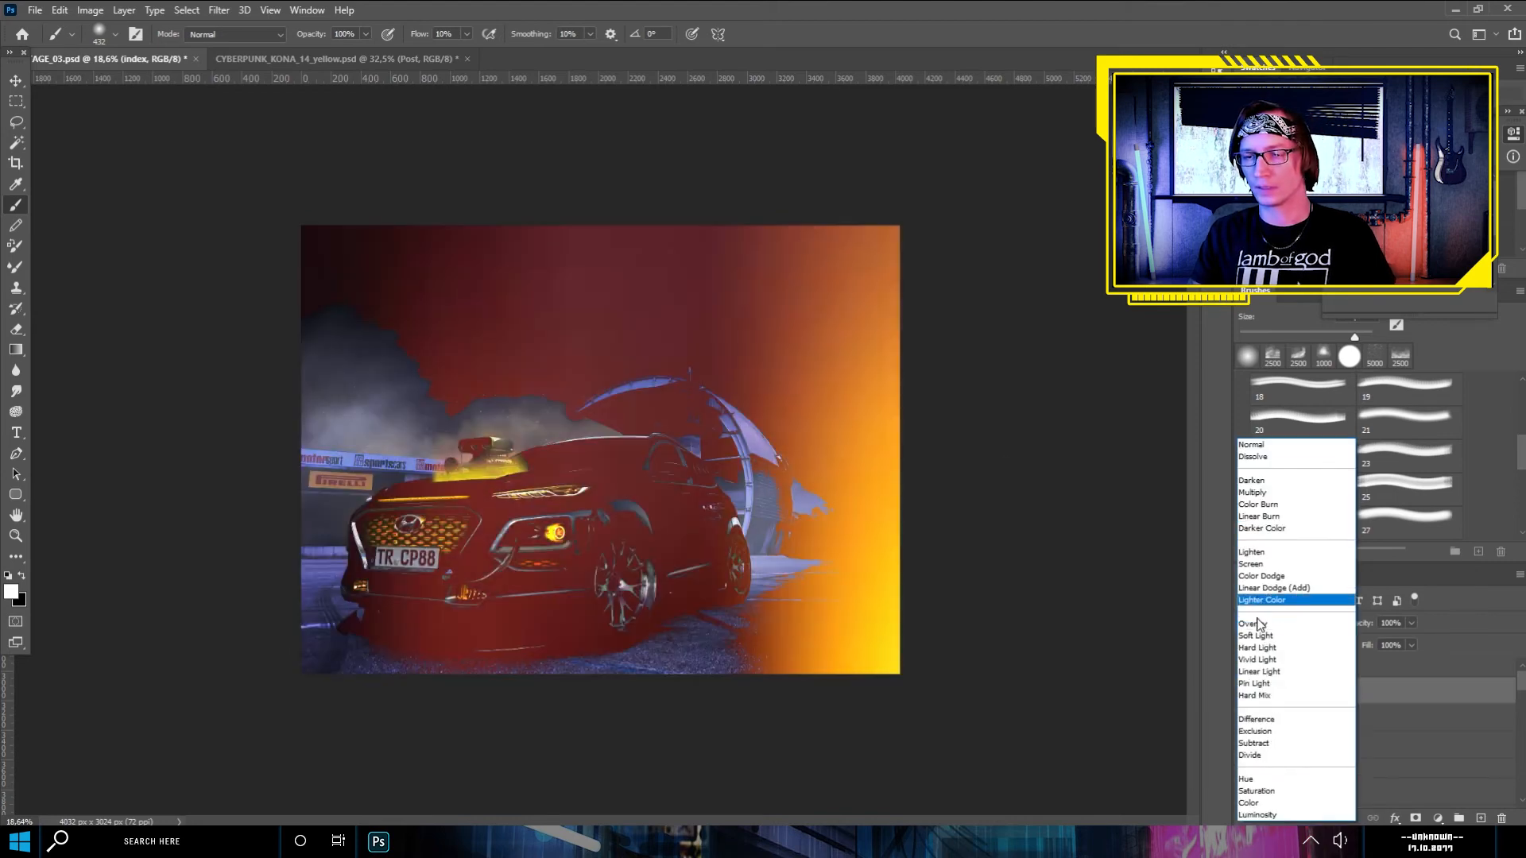
{"action": "left_click", "coordinate": [1316, 620]}
- Dismiss the notification and set the index layer's opacity to 10%
{"action": "left_click_drag", "start_coordinate": [1408, 621], "coordinate": [1409, 641]}
{"action": "left_click", "coordinate": [1509, 740]}
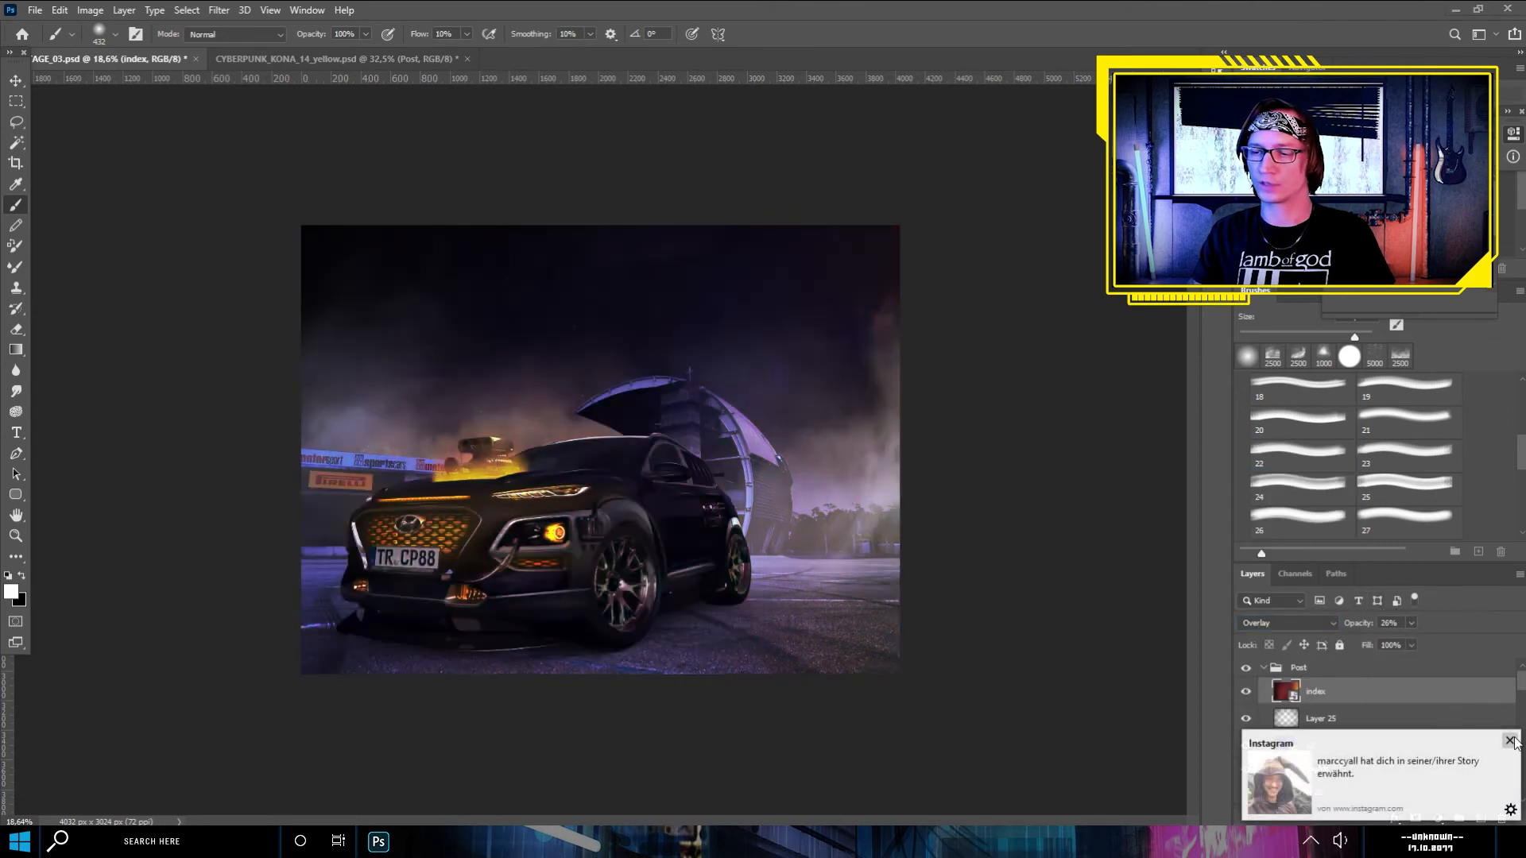
{"action": "left_click_drag", "start_coordinate": [1405, 642], "coordinate": [1404, 642]}
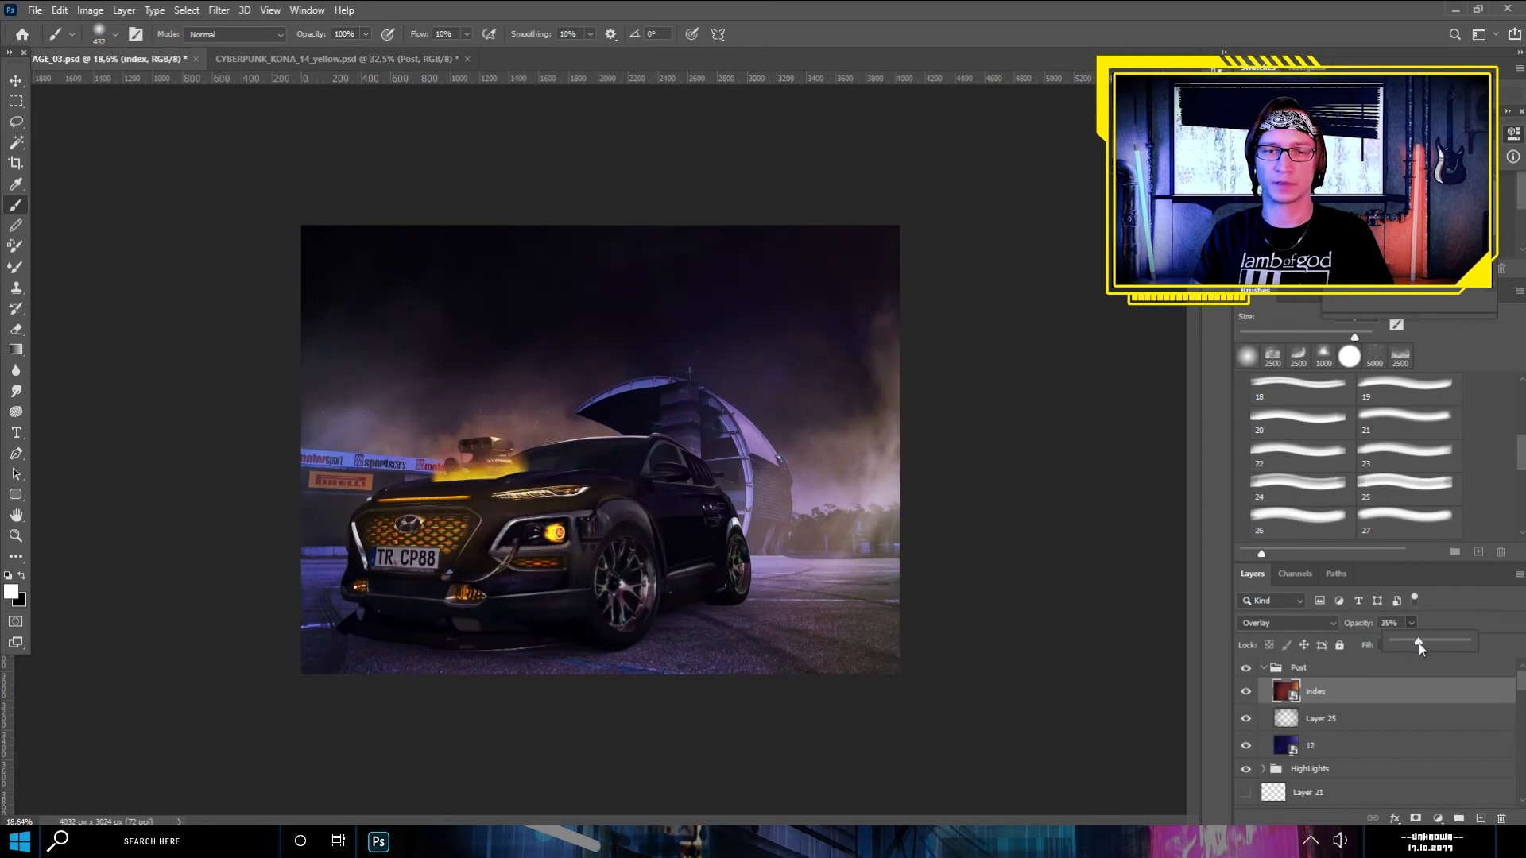
{"action": "left_click_drag", "start_coordinate": [1406, 644], "coordinate": [1410, 643]}
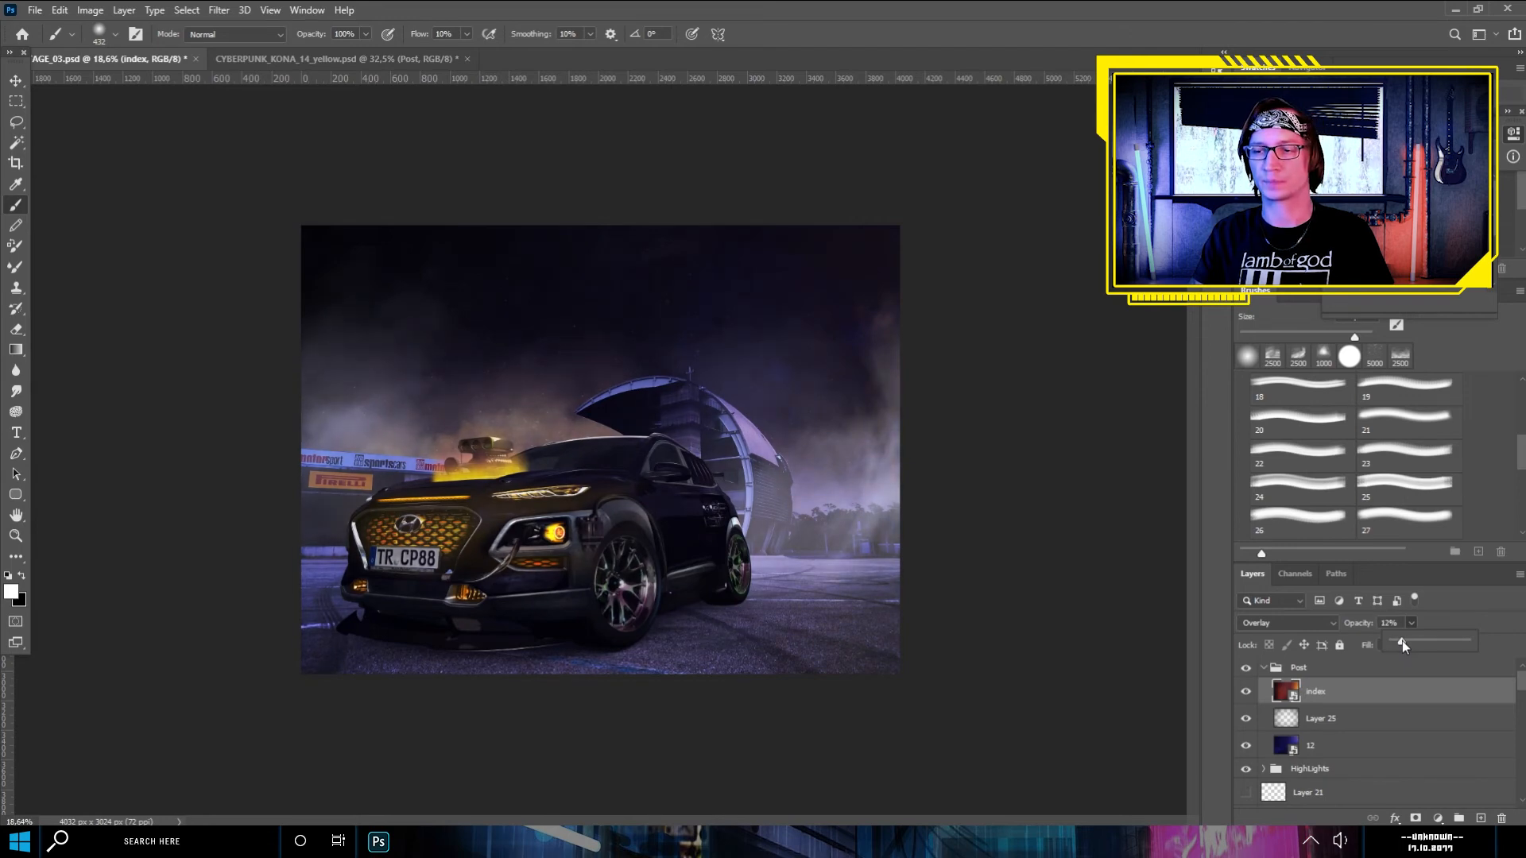
{"action": "left_click_drag", "start_coordinate": [1390, 623], "coordinate": [1363, 620]}
{"action": "type", "text": "100"}
{"action": "key", "text": "Return"}
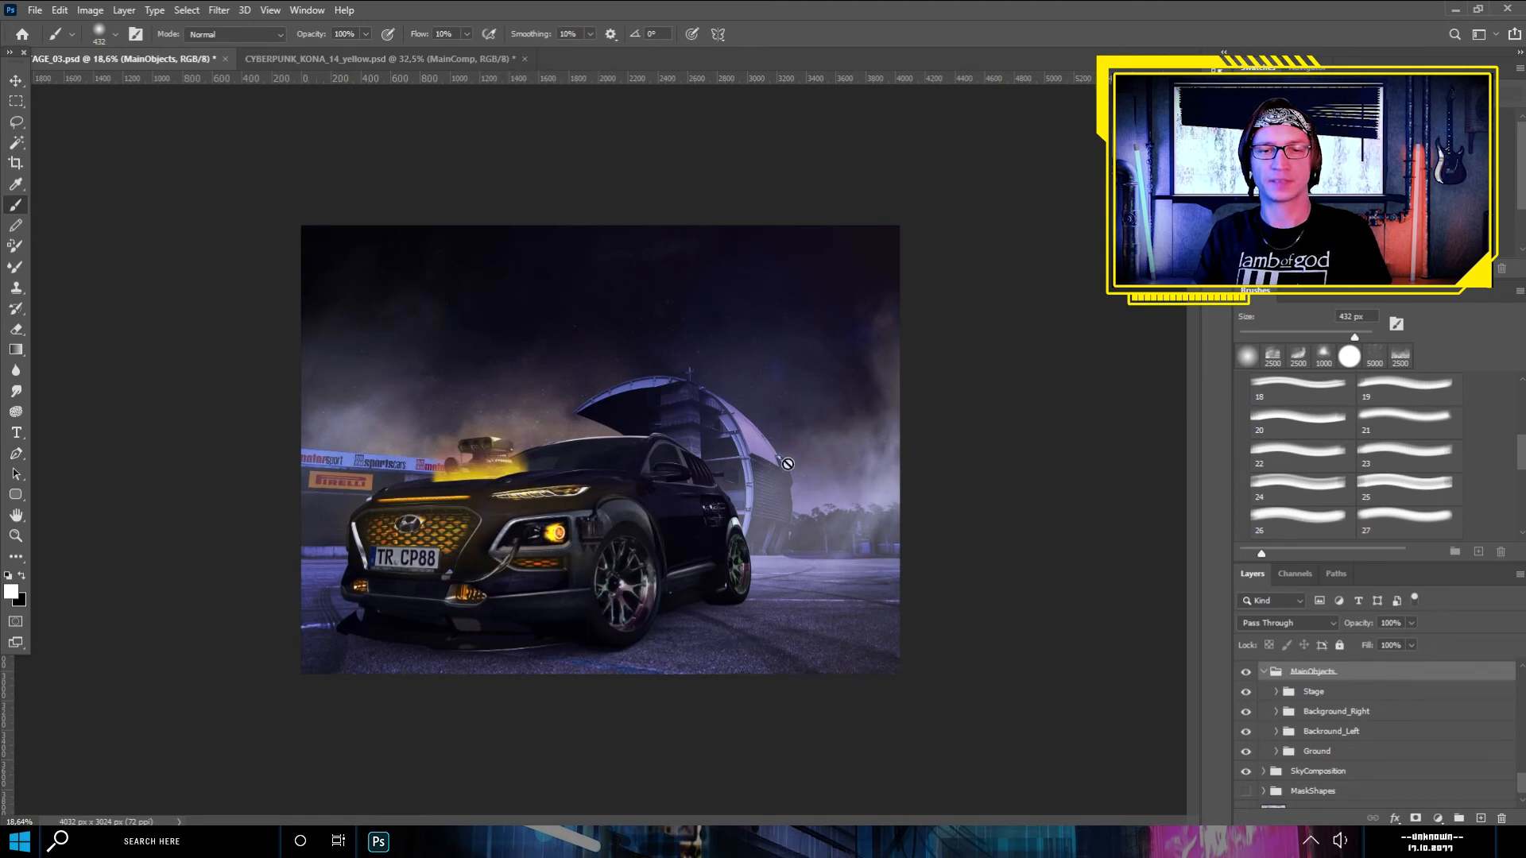
- Add an Exposure adjustment clipped to the Ground group inside MainObjects and lower it to darken the asphalt
{"action": "scroll", "coordinate": [1336, 739], "scroll_direction": "down", "scroll_amount": 1}
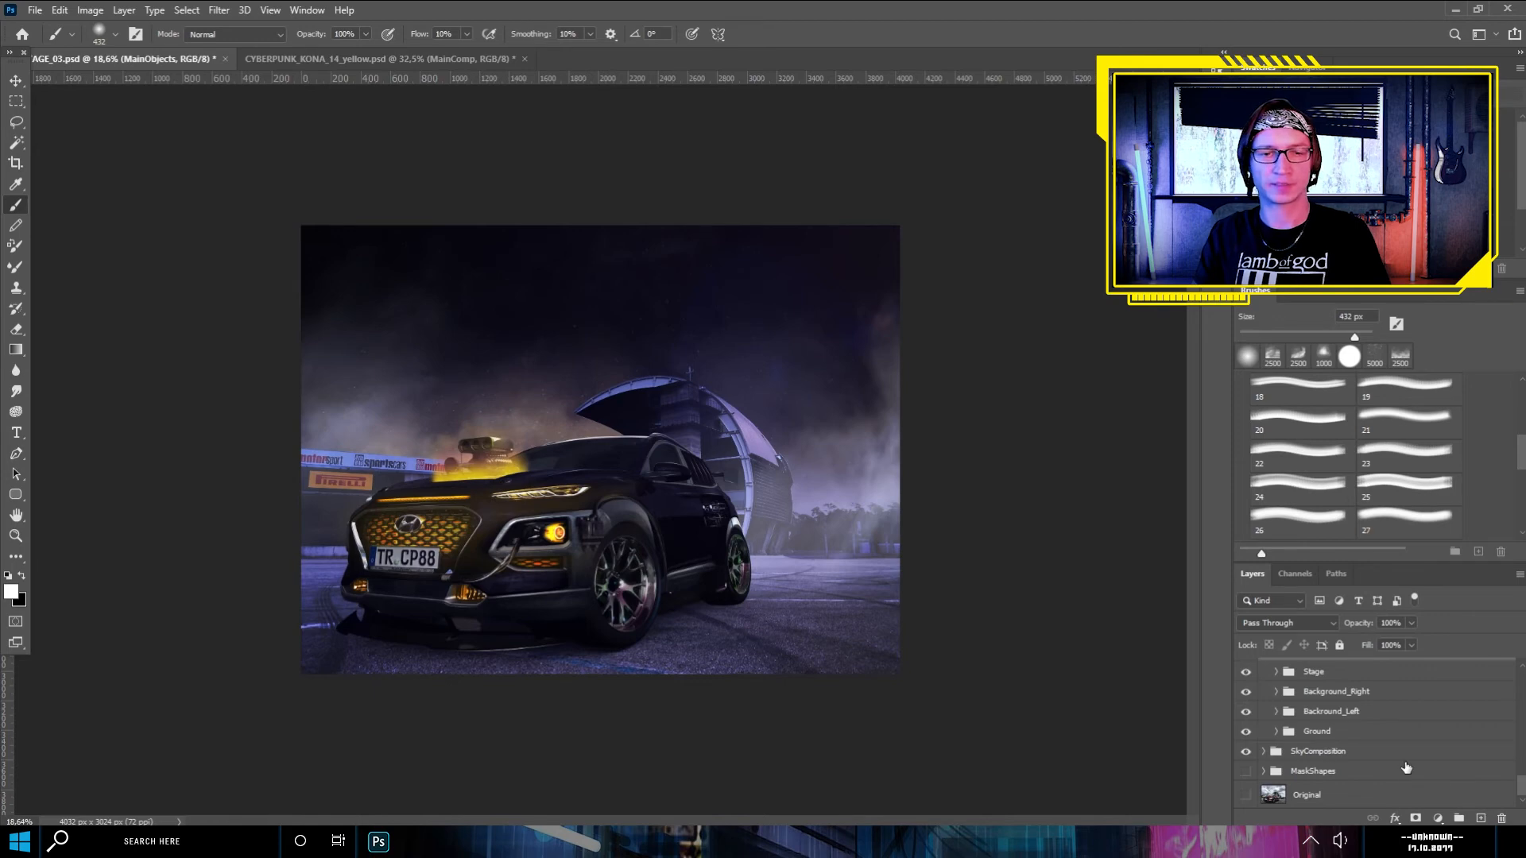
{"action": "left_click", "coordinate": [1315, 738]}
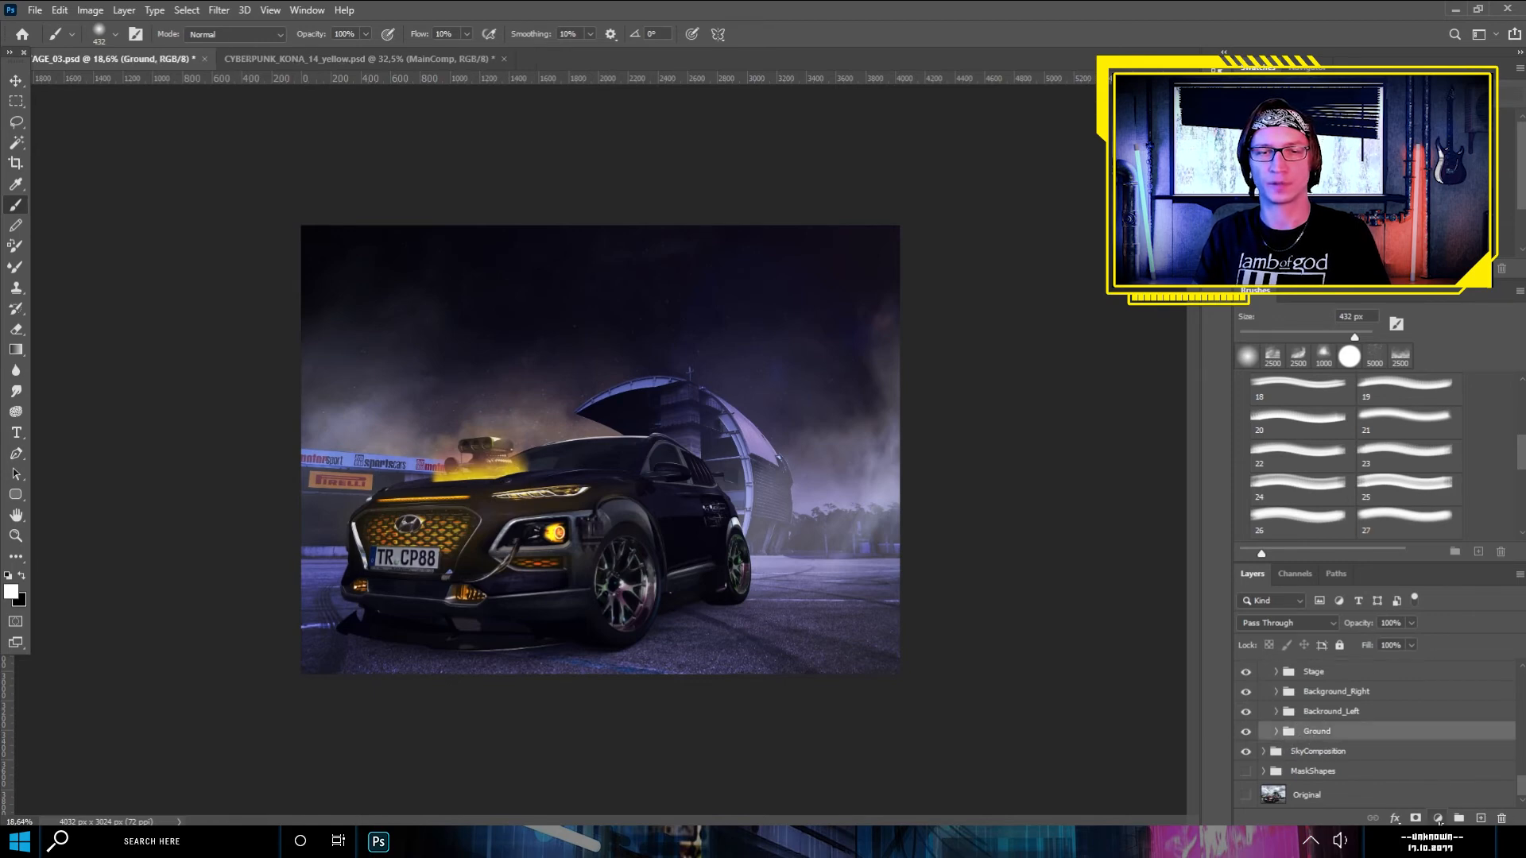
{"action": "left_click", "coordinate": [1438, 819]}
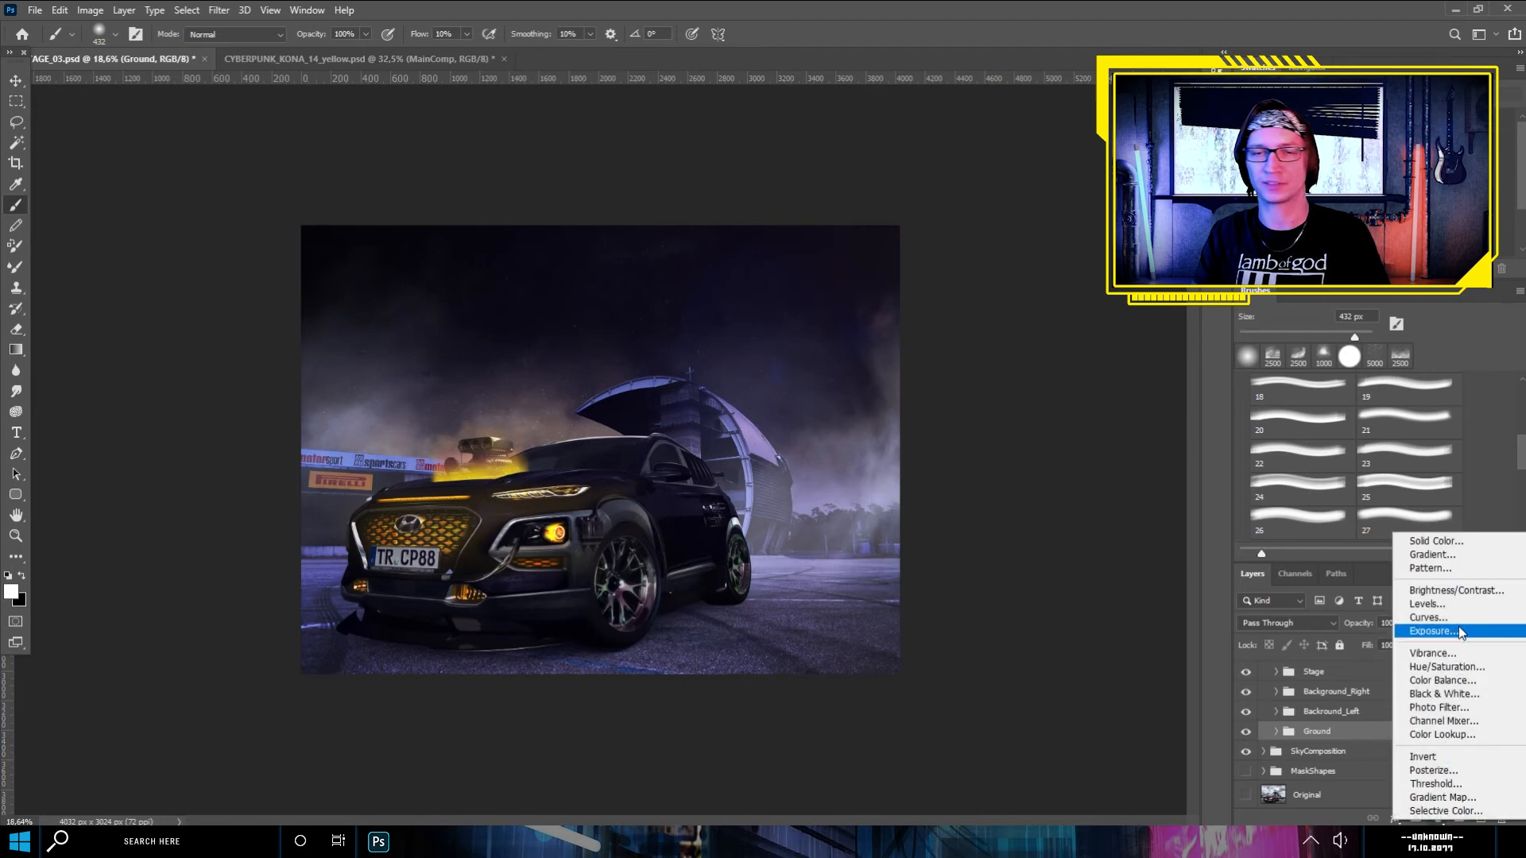
{"action": "left_click", "coordinate": [1458, 630]}
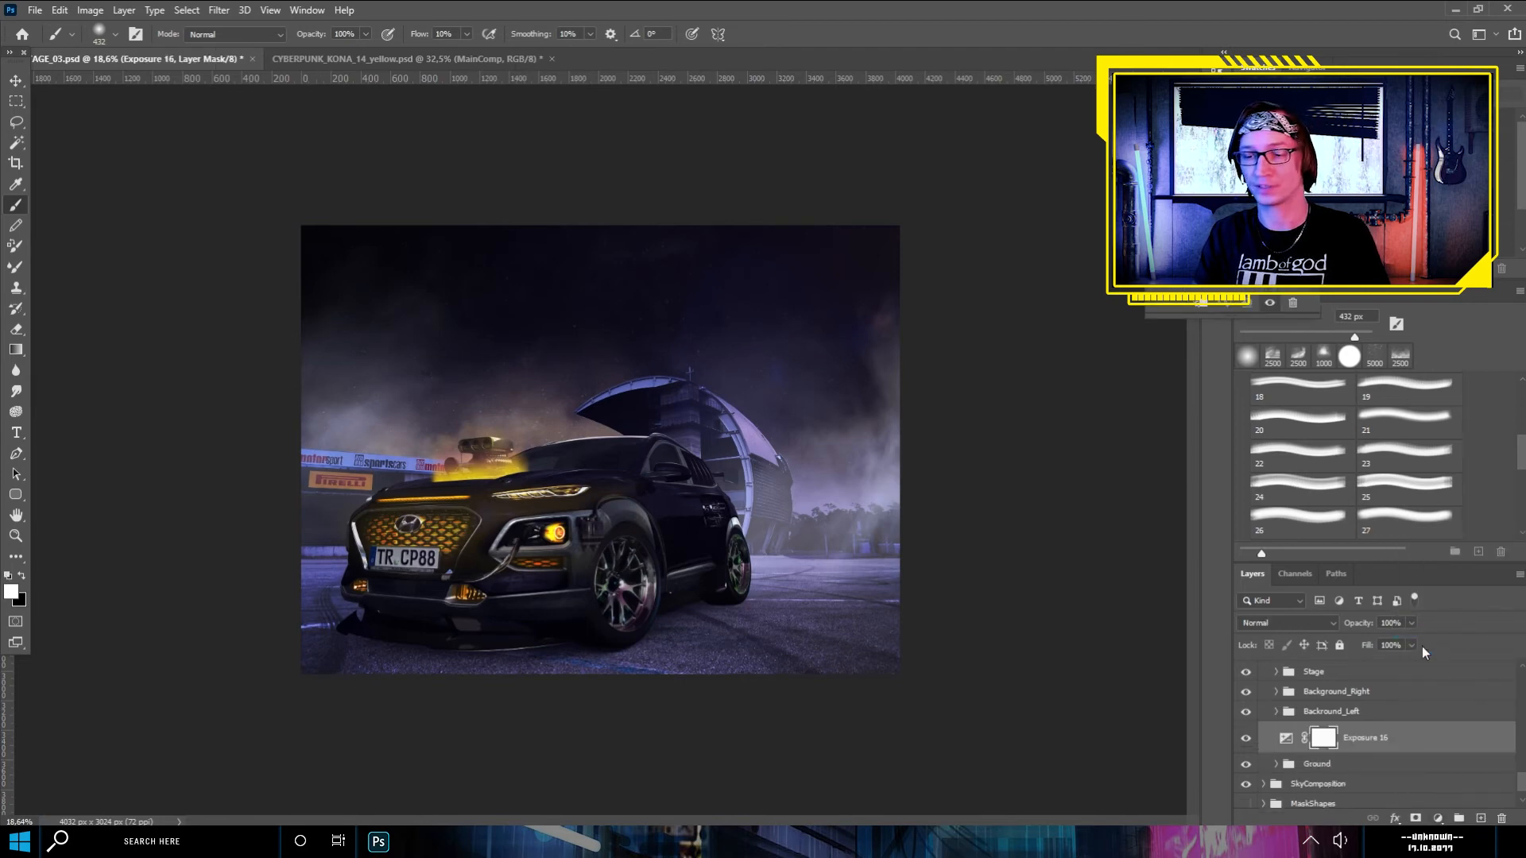
{"action": "left_click", "coordinate": [1312, 752], "text": "alt"}
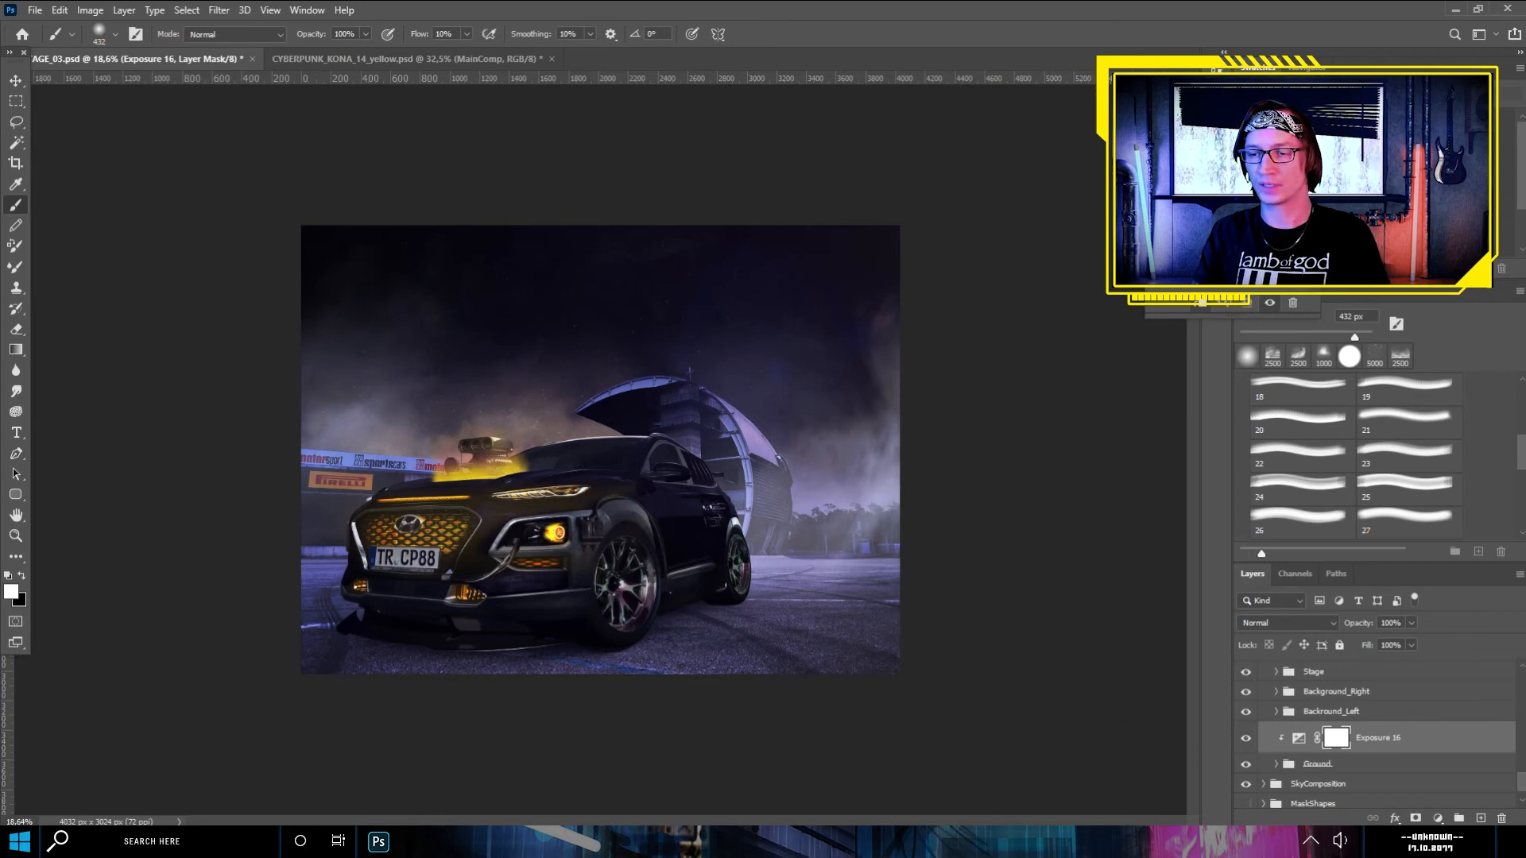
{"action": "left_click_drag", "start_coordinate": [1232, 159], "coordinate": [1217, 159]}
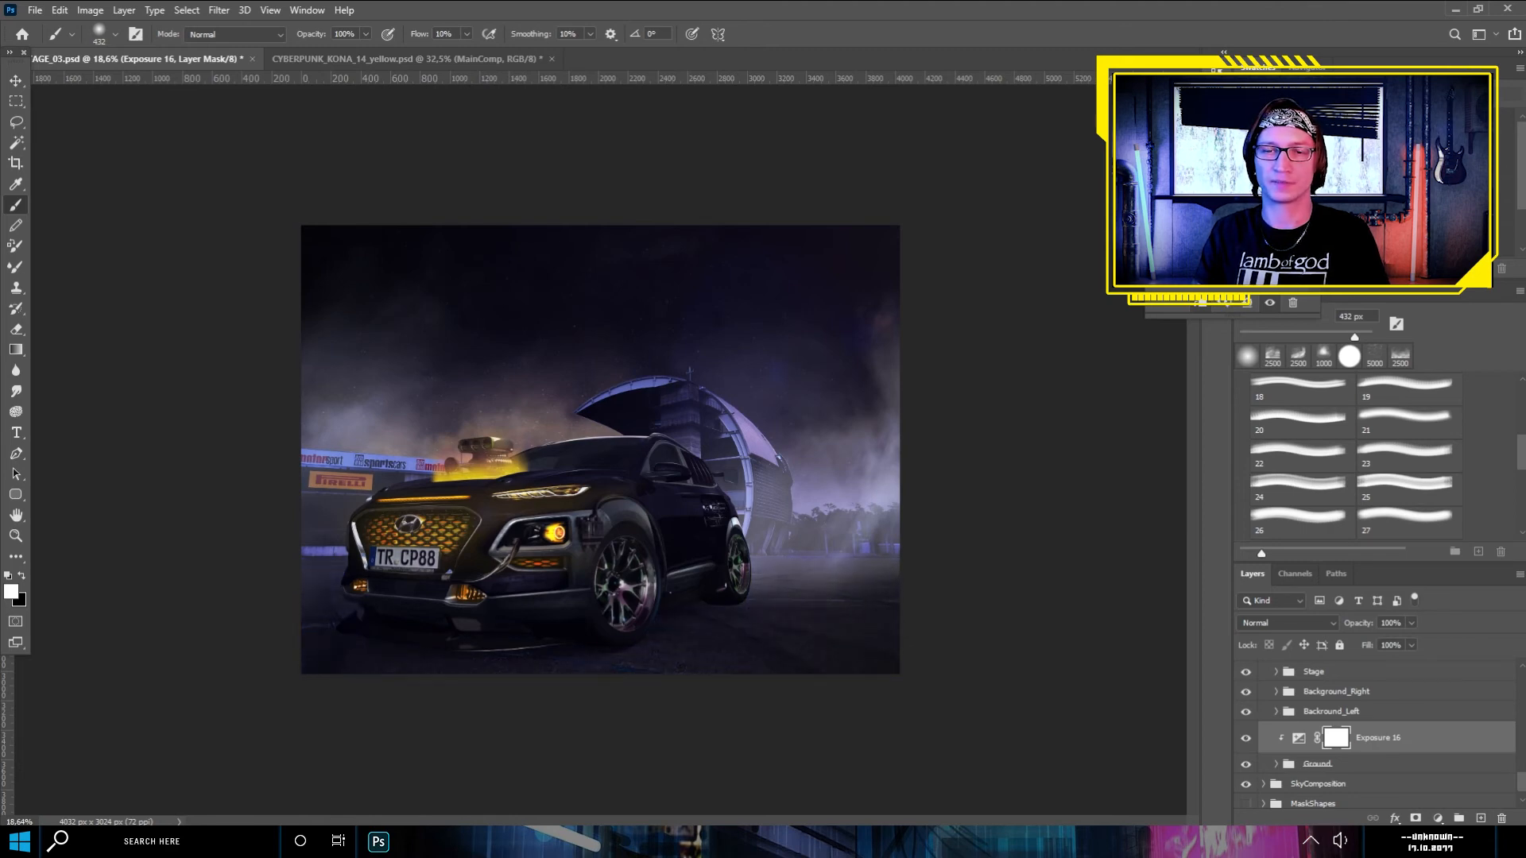
- Add a second Exposure adjustment directly above the Ground group, clipped to it, with a darker setting and a black mask
{"action": "left_click", "coordinate": [1335, 766]}
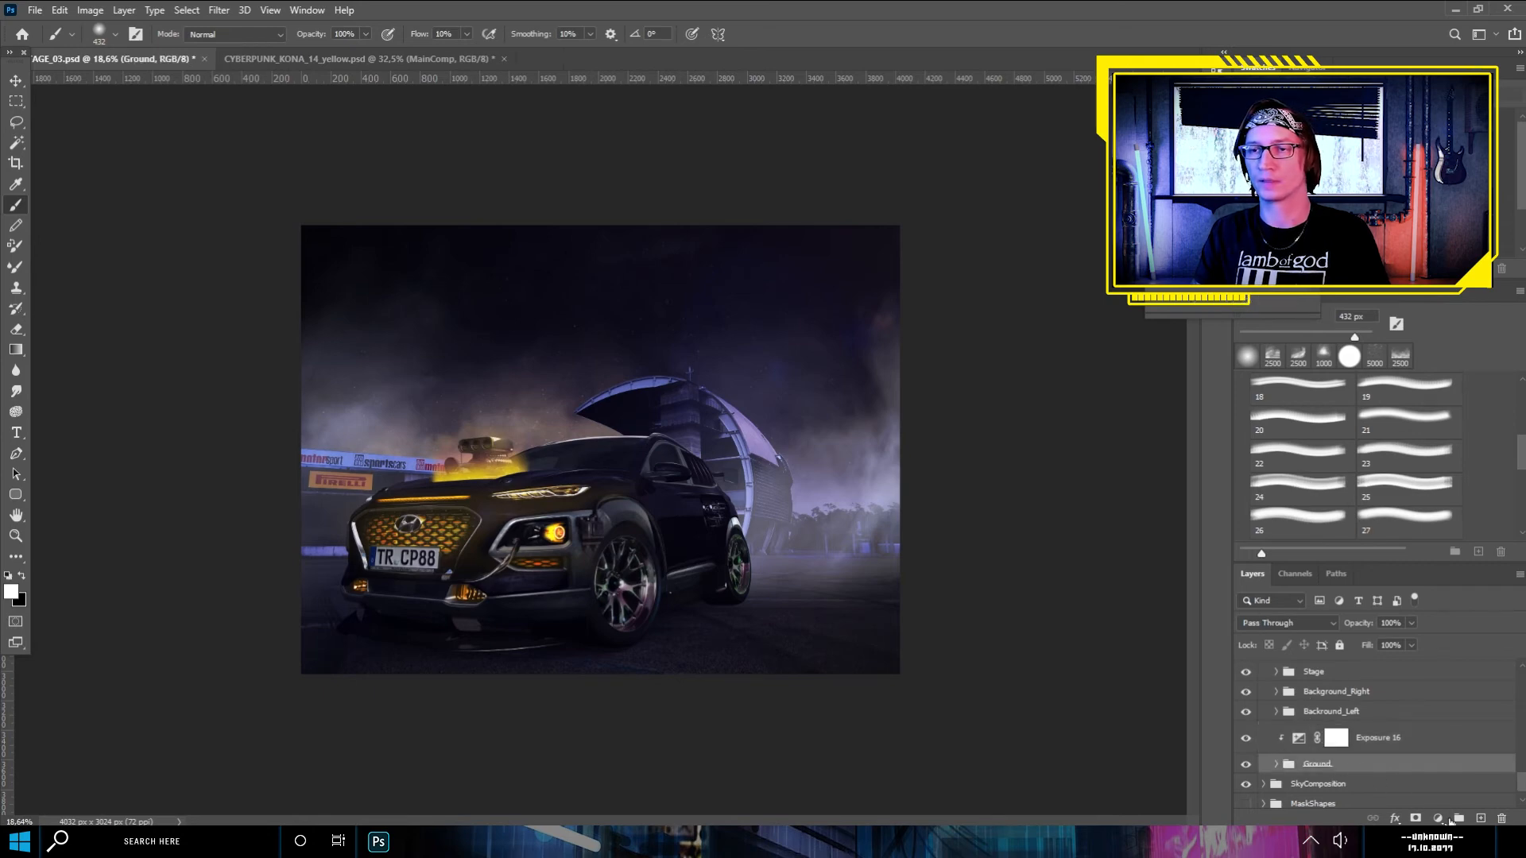
{"action": "left_click", "coordinate": [1438, 818]}
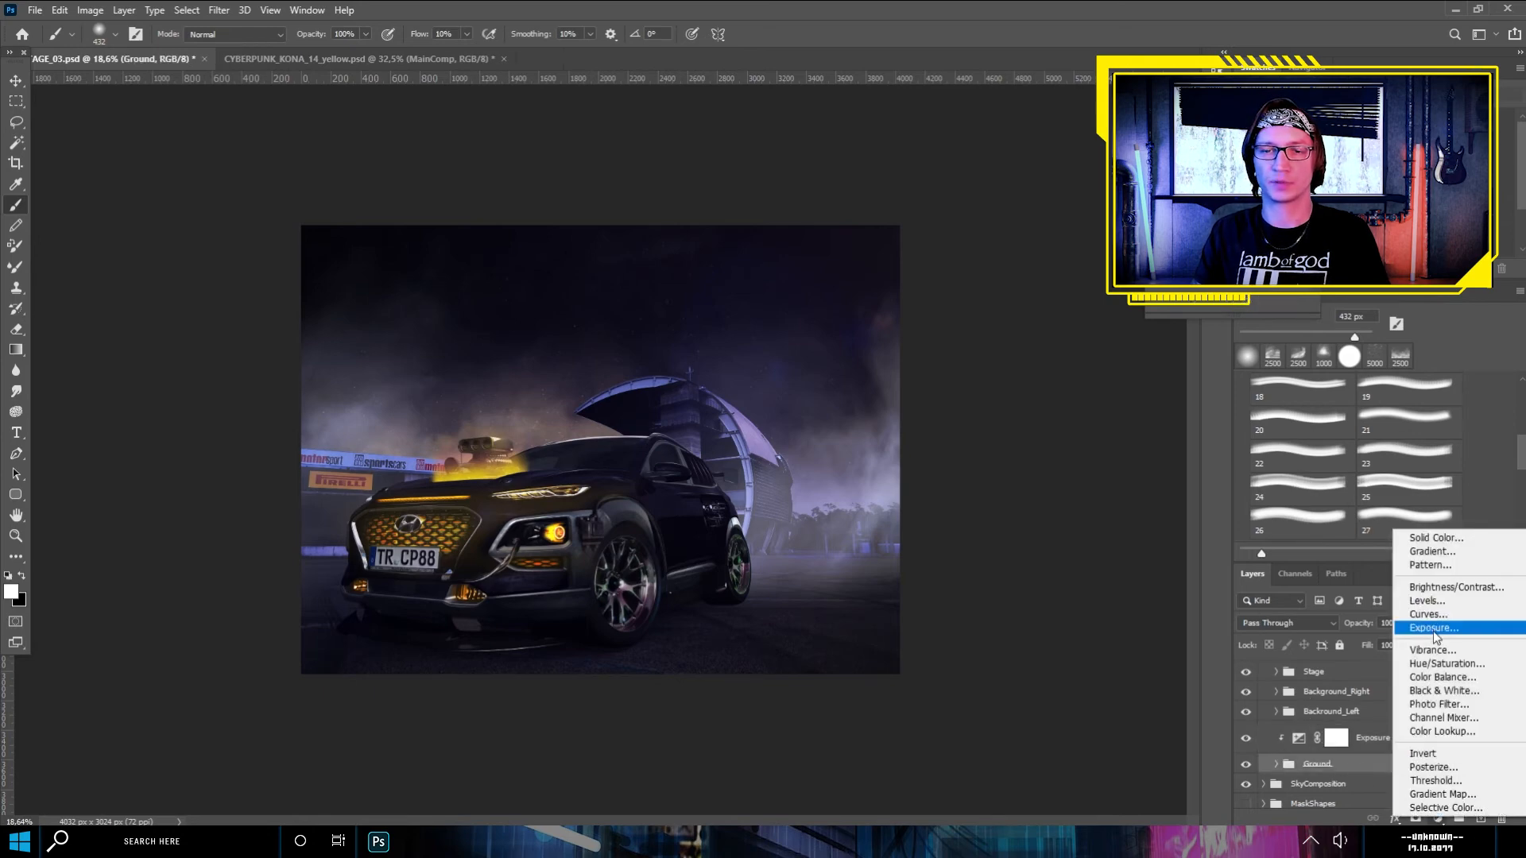
{"action": "left_click", "coordinate": [1433, 628]}
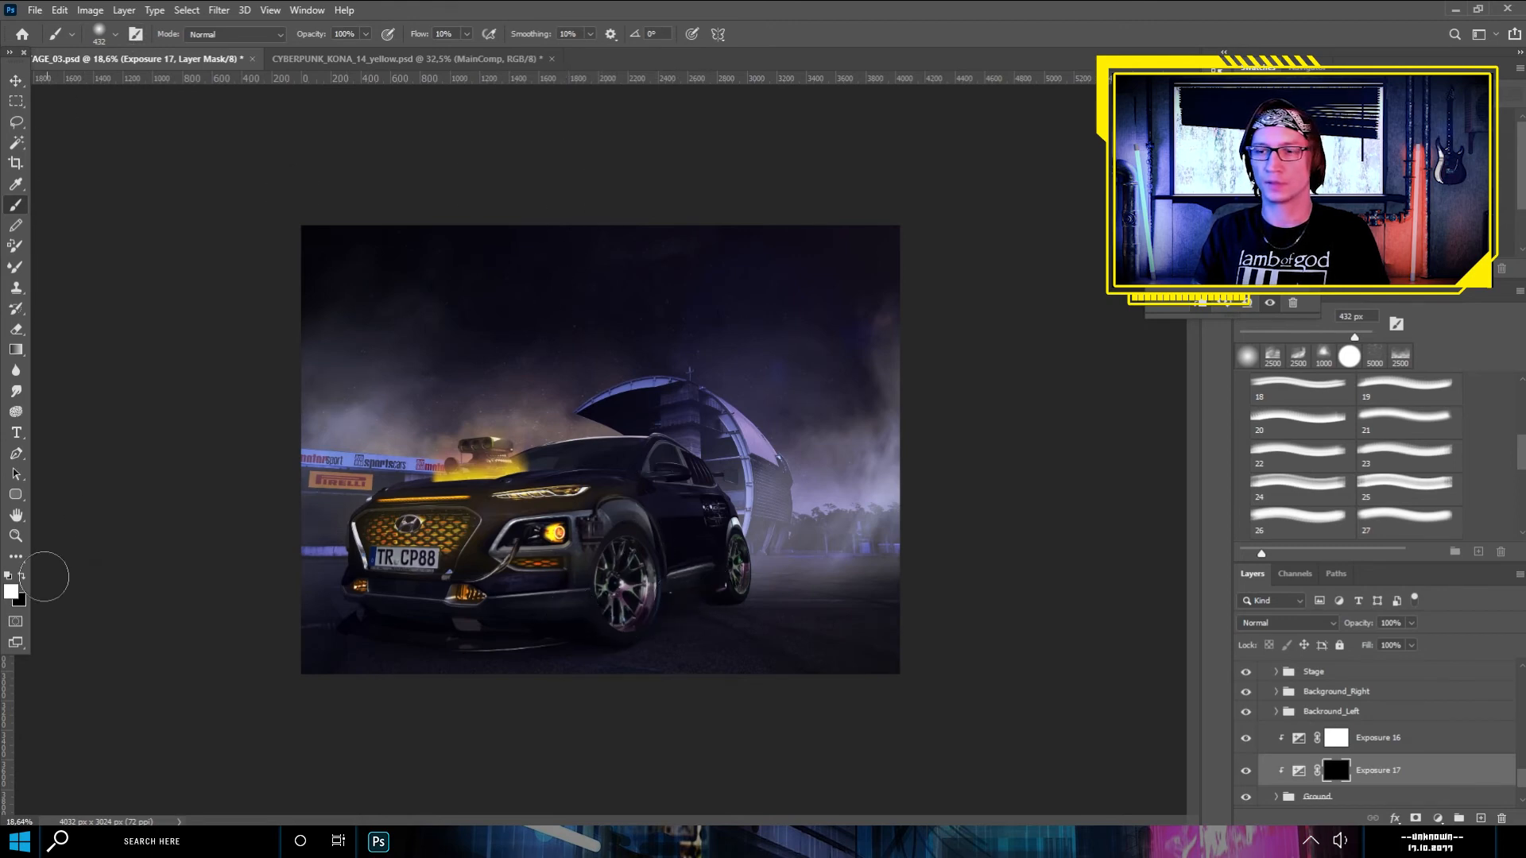
- Paint white on the Exposure 17 mask beneath the car, raising the brush flow to 60%, to deepen the ground shadow
{"action": "mouse_move", "coordinate": [709, 598]}
{"action": "left_mouse_down"}
{"action": "mouse_move", "coordinate": [649, 621]}
{"action": "mouse_move", "coordinate": [730, 594]}
{"action": "mouse_move", "coordinate": [688, 605]}
{"action": "mouse_move", "coordinate": [694, 619]}
{"action": "mouse_move", "coordinate": [710, 589]}
{"action": "left_mouse_up"}
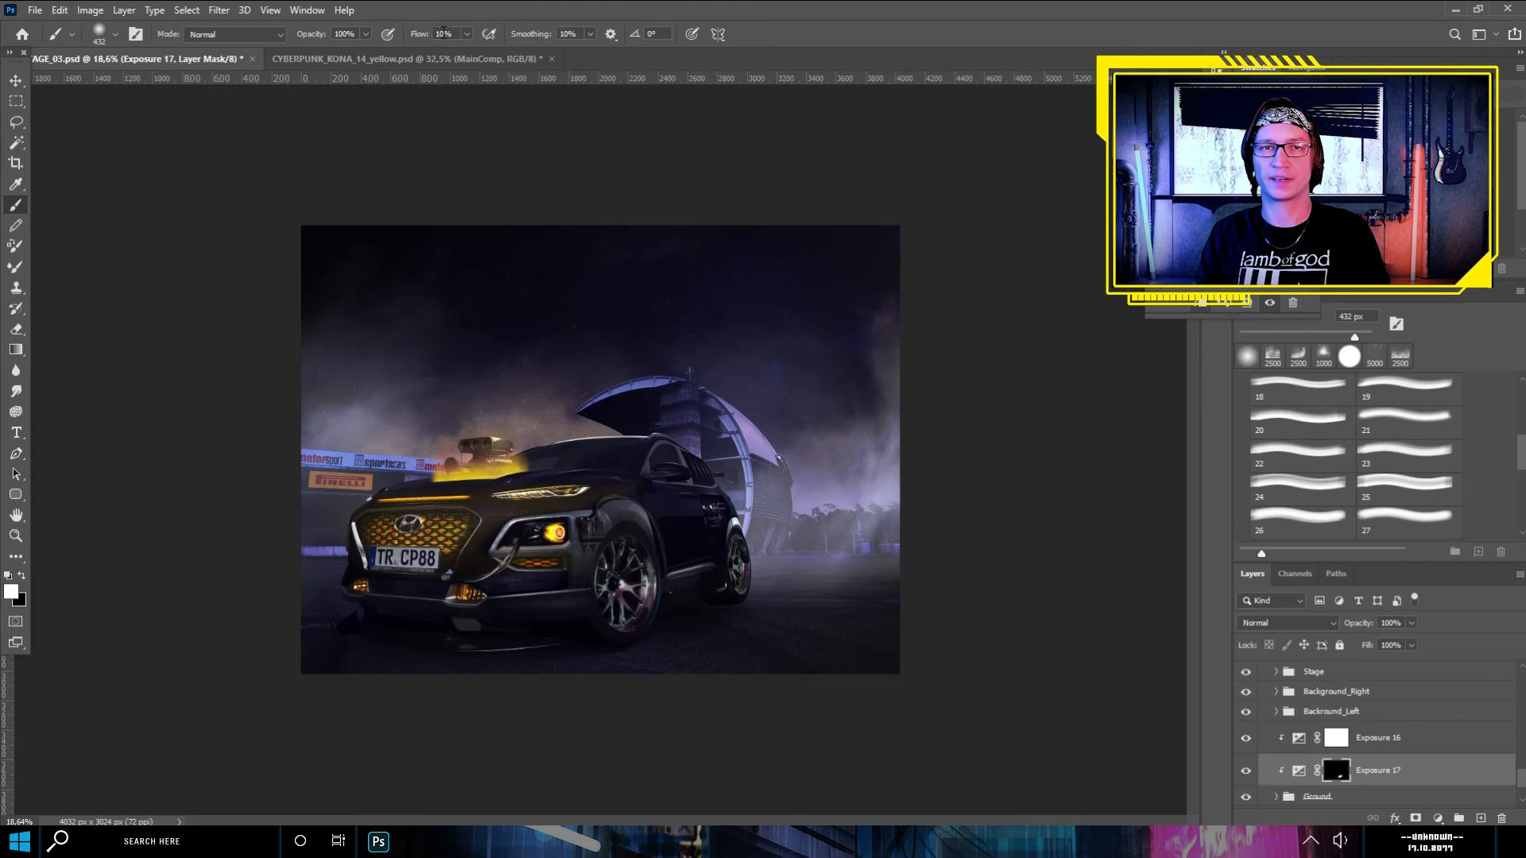
{"action": "left_click", "coordinate": [412, 35]}
{"action": "type", "text": "60"}
{"action": "key", "text": "Return"}
{"action": "mouse_move", "coordinate": [672, 620]}
{"action": "left_mouse_down"}
{"action": "mouse_move", "coordinate": [478, 645]}
{"action": "mouse_move", "coordinate": [508, 635]}
{"action": "mouse_move", "coordinate": [381, 623]}
{"action": "left_mouse_up"}
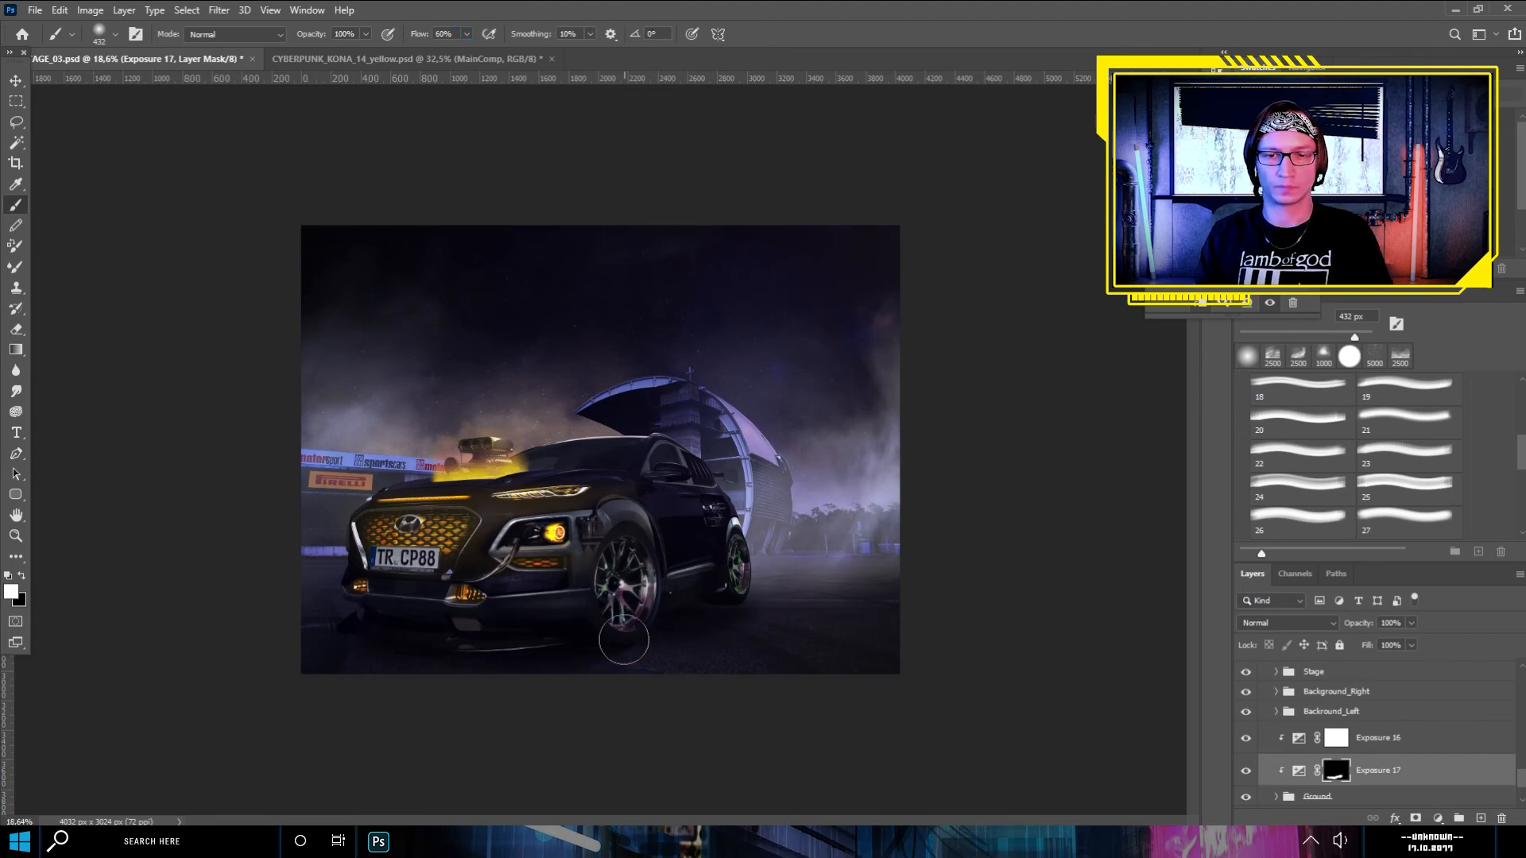
- Expand the HazeFG group, select Layer 23's mask and switch the painting colour to black
{"action": "scroll", "coordinate": [1351, 731], "scroll_direction": "up", "scroll_amount": 3}
{"action": "left_click", "coordinate": [1351, 748]}
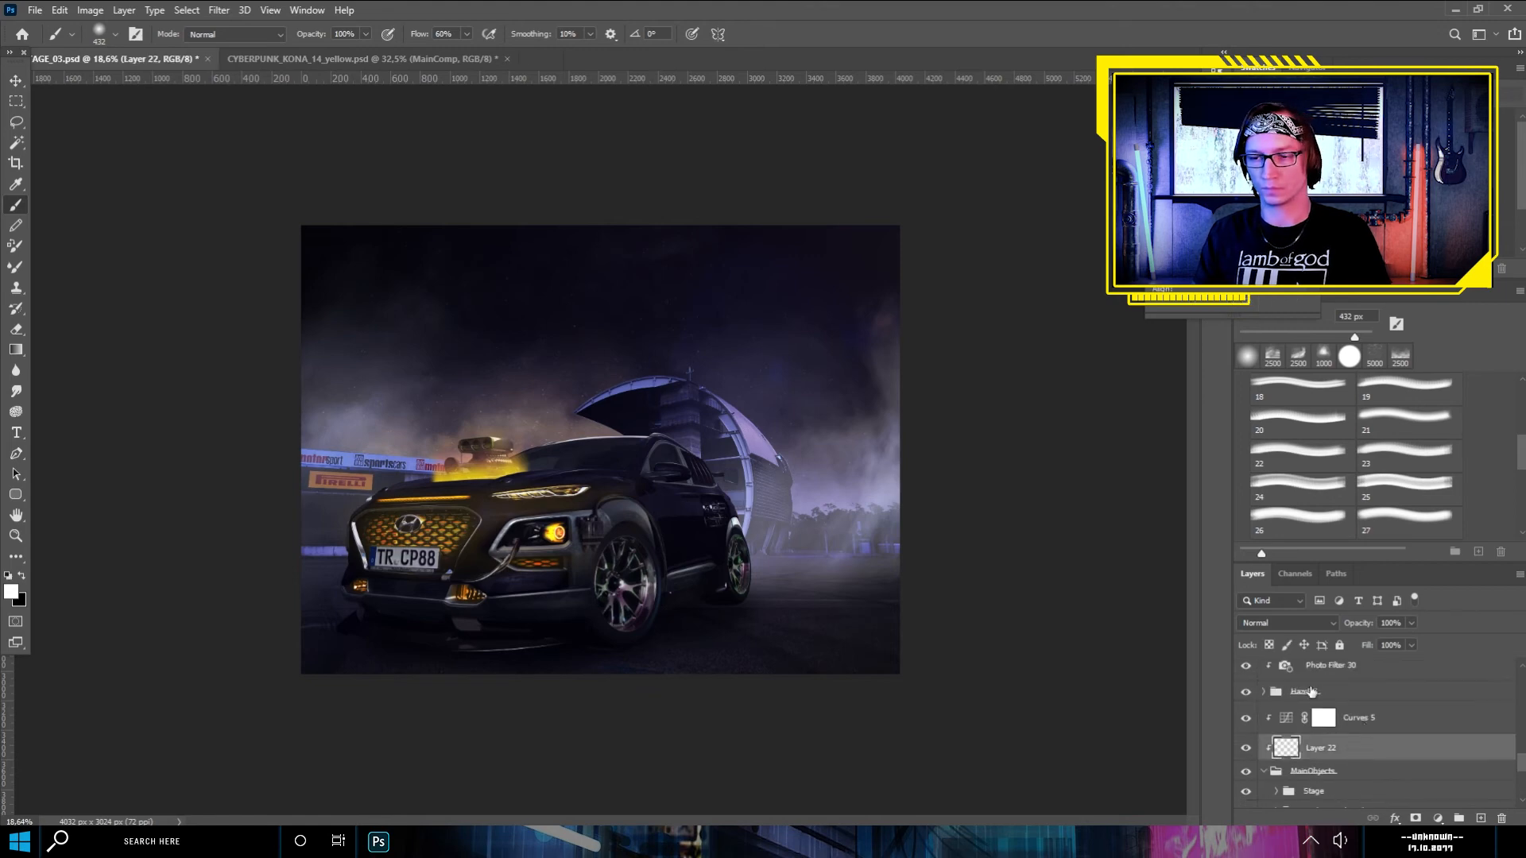
{"action": "left_click", "coordinate": [1264, 692]}
{"action": "left_click", "coordinate": [1323, 742]}
{"action": "key", "text": "x"}
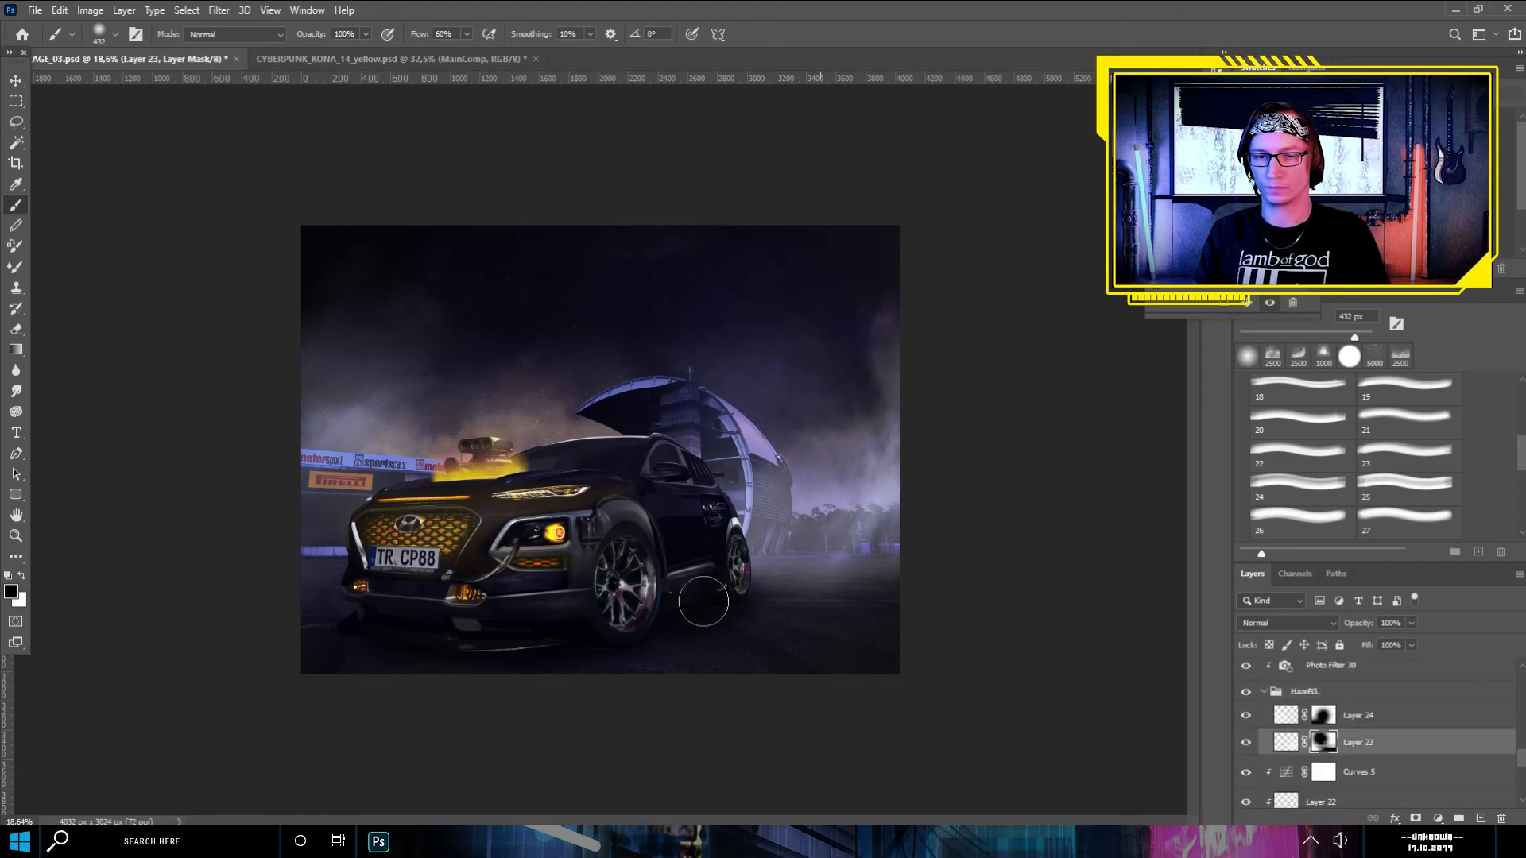
- Switch to the Rectangular Marquee tool and collapse the HazeFG group
{"action": "key", "text": "m"}
{"action": "scroll", "coordinate": [703, 601], "scroll_direction": "up", "scroll_amount": 2}
{"action": "scroll", "coordinate": [704, 602], "scroll_direction": "down", "scroll_amount": 1}
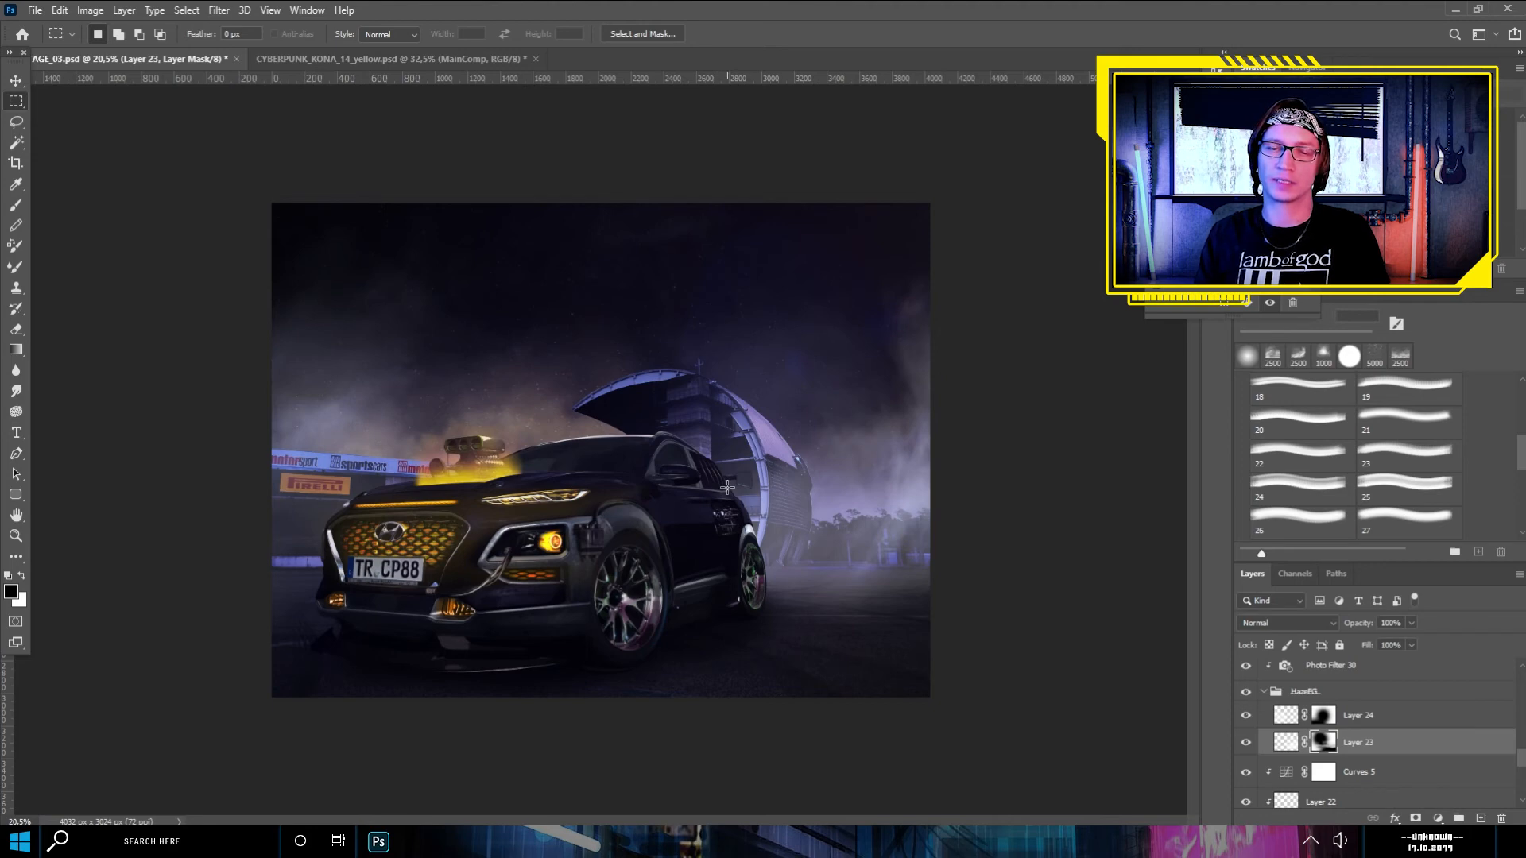
{"action": "left_click", "coordinate": [1265, 697]}
{"action": "scroll", "coordinate": [1312, 730], "scroll_direction": "down", "scroll_amount": 4}
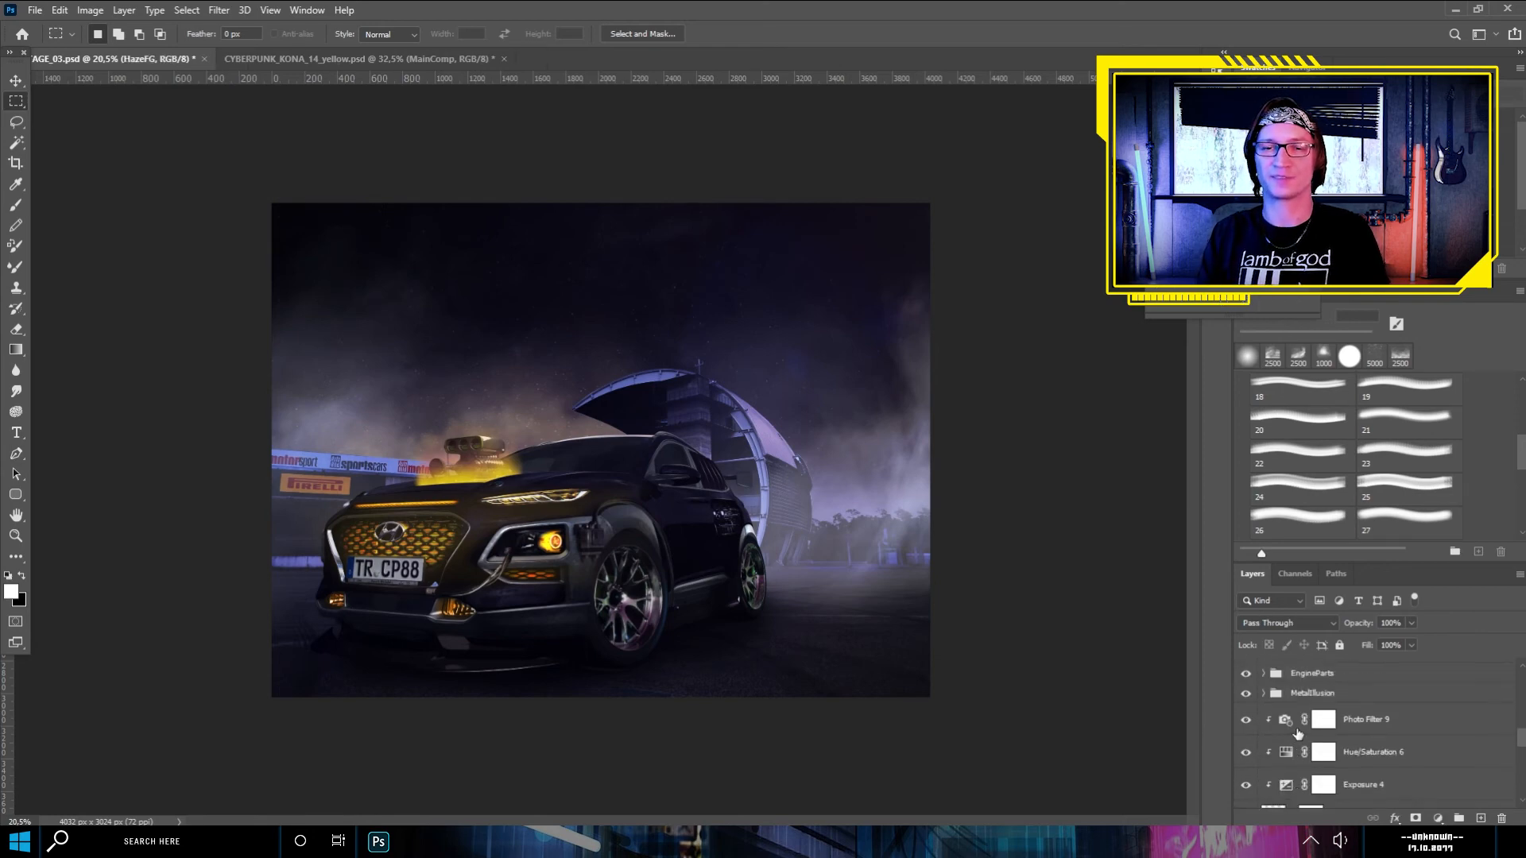
- Show the BackTire MOTION group and apply a Radial Blur to its Tire_04 layer for a spinning rear wheel
{"action": "scroll", "coordinate": [1297, 729], "scroll_direction": "down", "scroll_amount": 5}
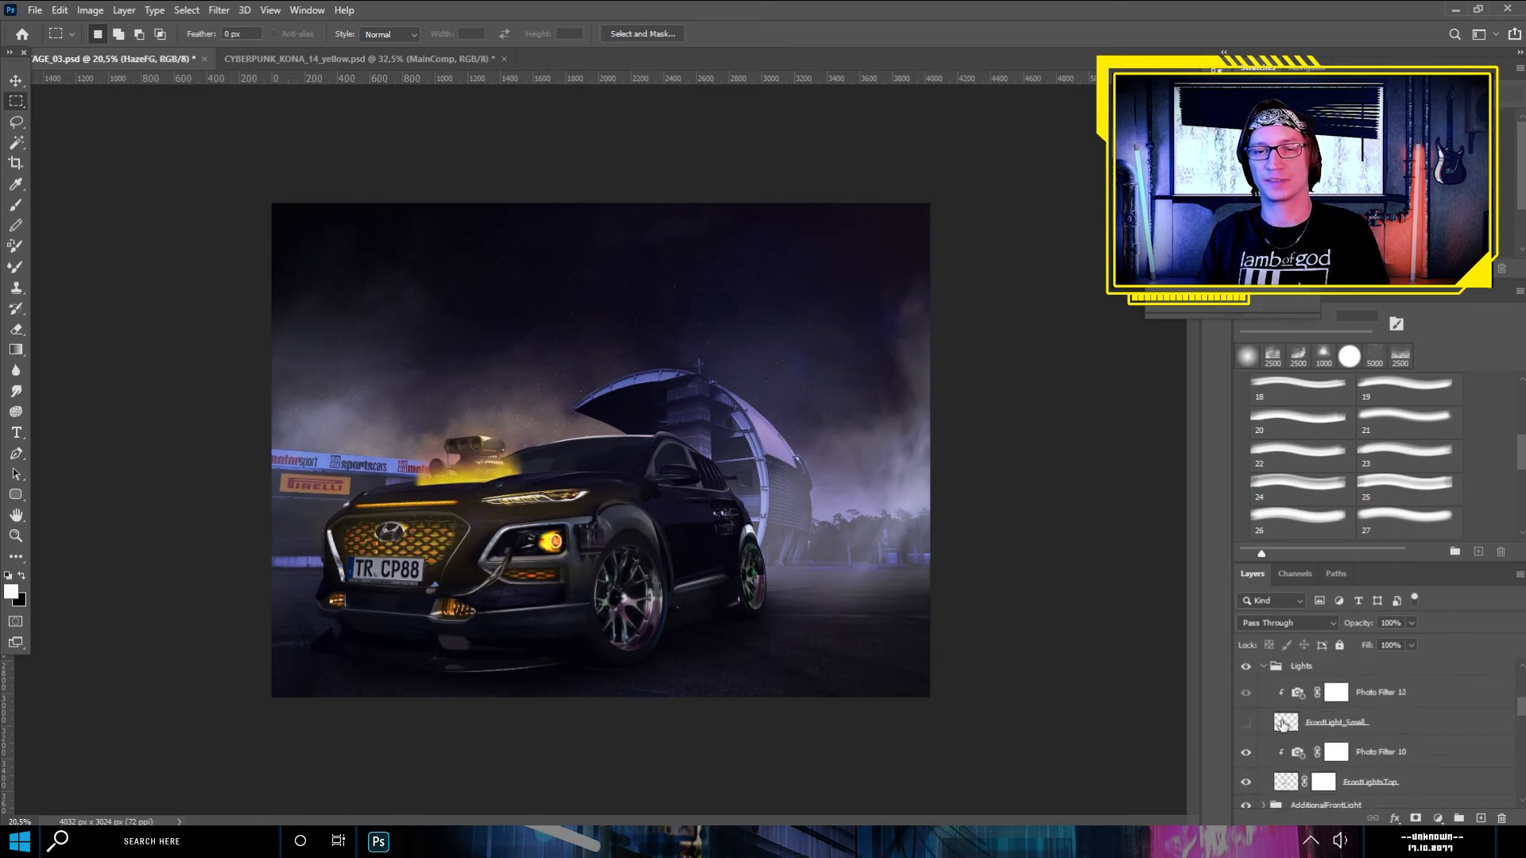
{"action": "scroll", "coordinate": [1283, 725], "scroll_direction": "up", "scroll_amount": 4}
{"action": "left_click", "coordinate": [1263, 726]}
{"action": "scroll", "coordinate": [1264, 727], "scroll_direction": "down", "scroll_amount": 3}
{"action": "left_click", "coordinate": [1246, 730]}
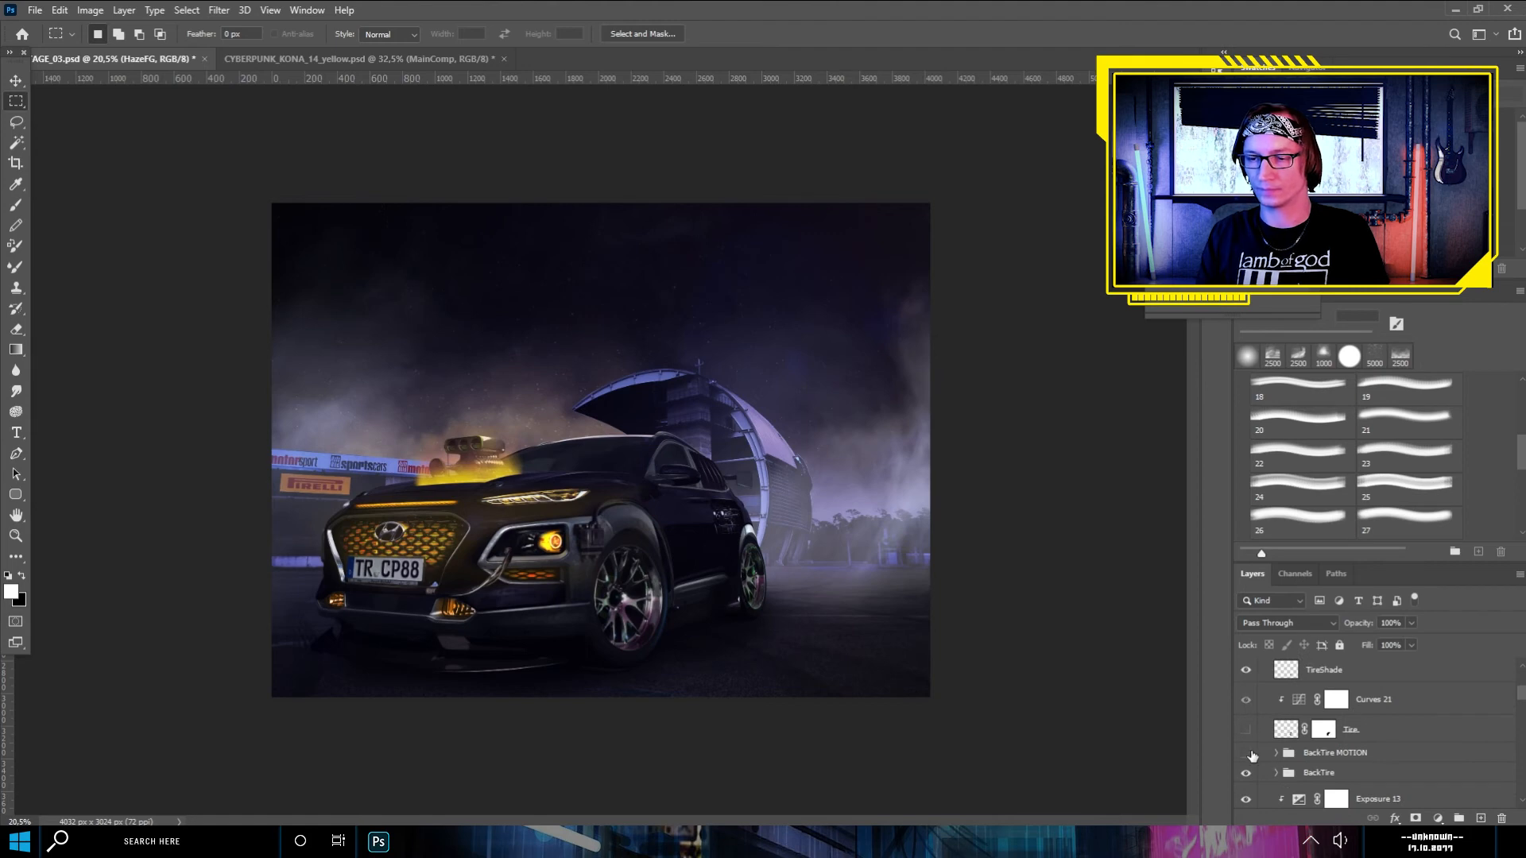
{"action": "left_click", "coordinate": [1248, 753]}
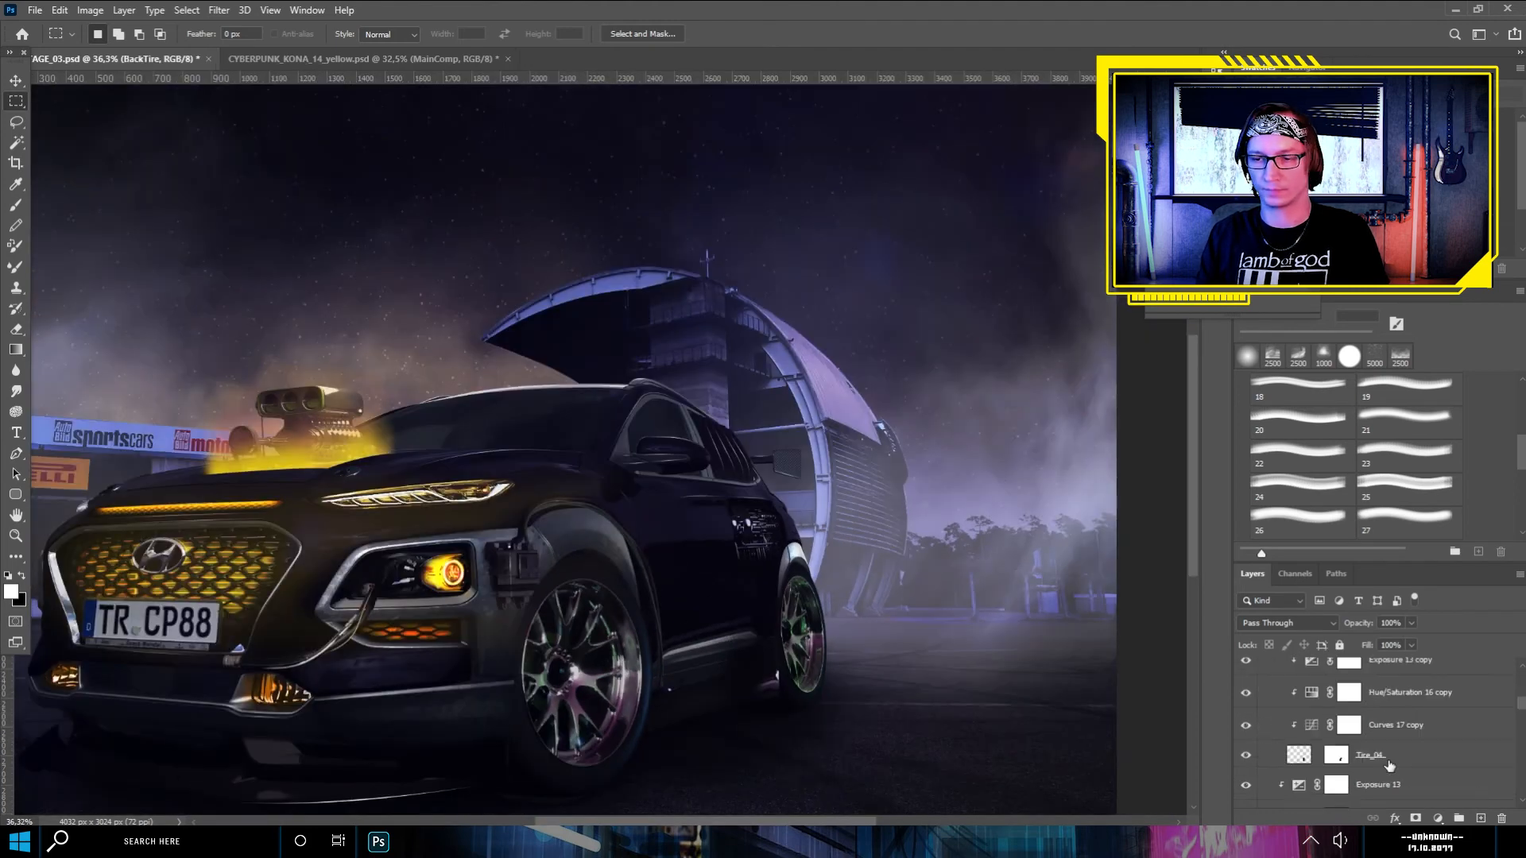
{"action": "left_click", "coordinate": [218, 9]}
{"action": "mouse_move", "coordinate": [238, 191]}
{"action": "left_click", "coordinate": [453, 296]}
{"action": "left_click", "coordinate": [223, 10]}
{"action": "key", "text": "Escape"}
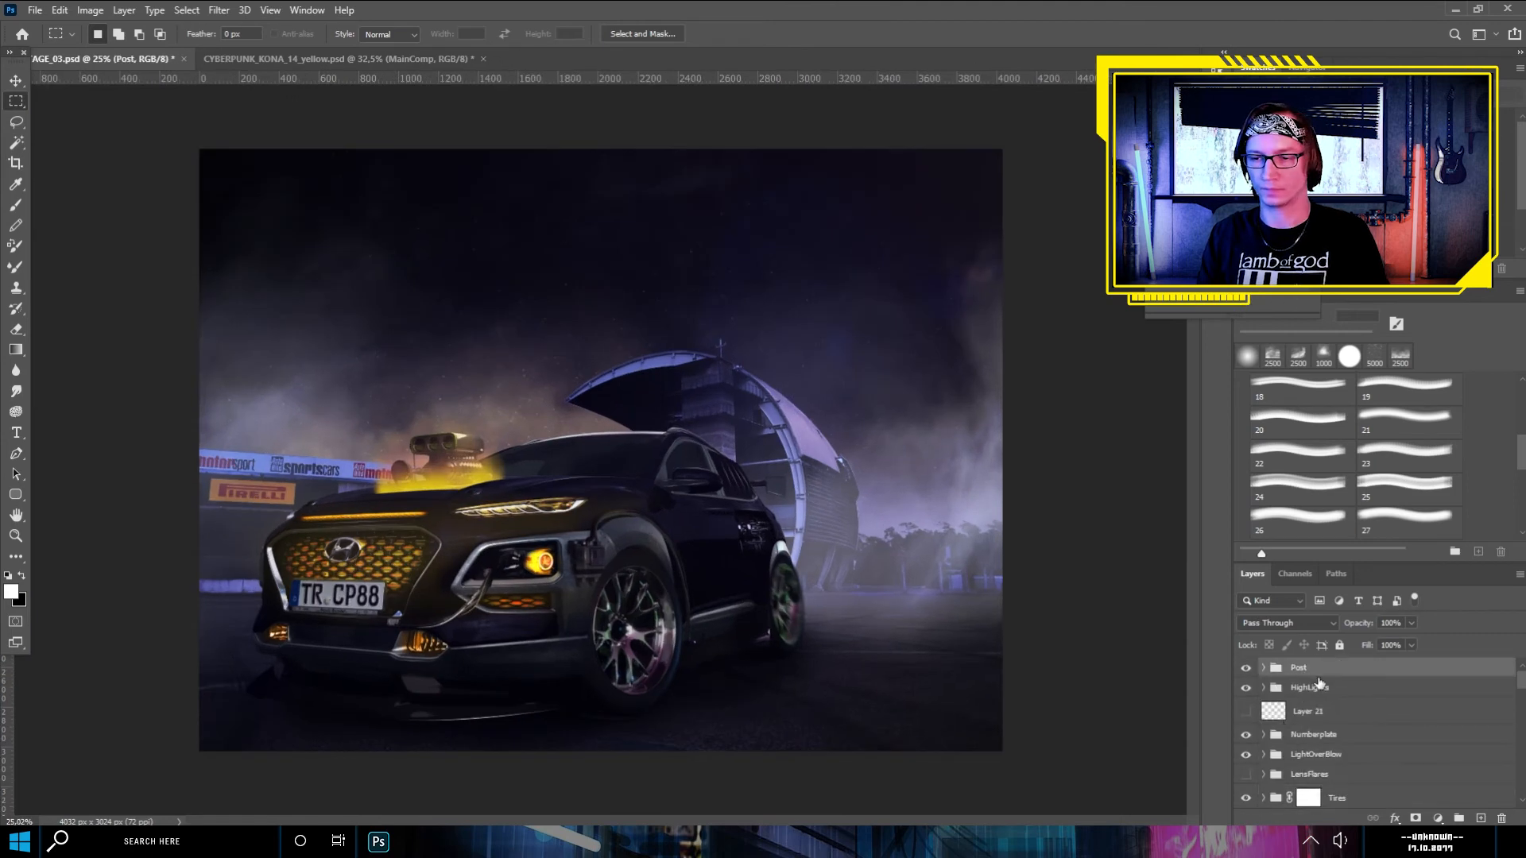
- Duplicate the car layers from the HighLights group downward and merge the duplicates into a single layer
{"action": "left_click", "coordinate": [1310, 688]}
{"action": "scroll", "coordinate": [1337, 718], "scroll_direction": "down", "scroll_amount": 15}
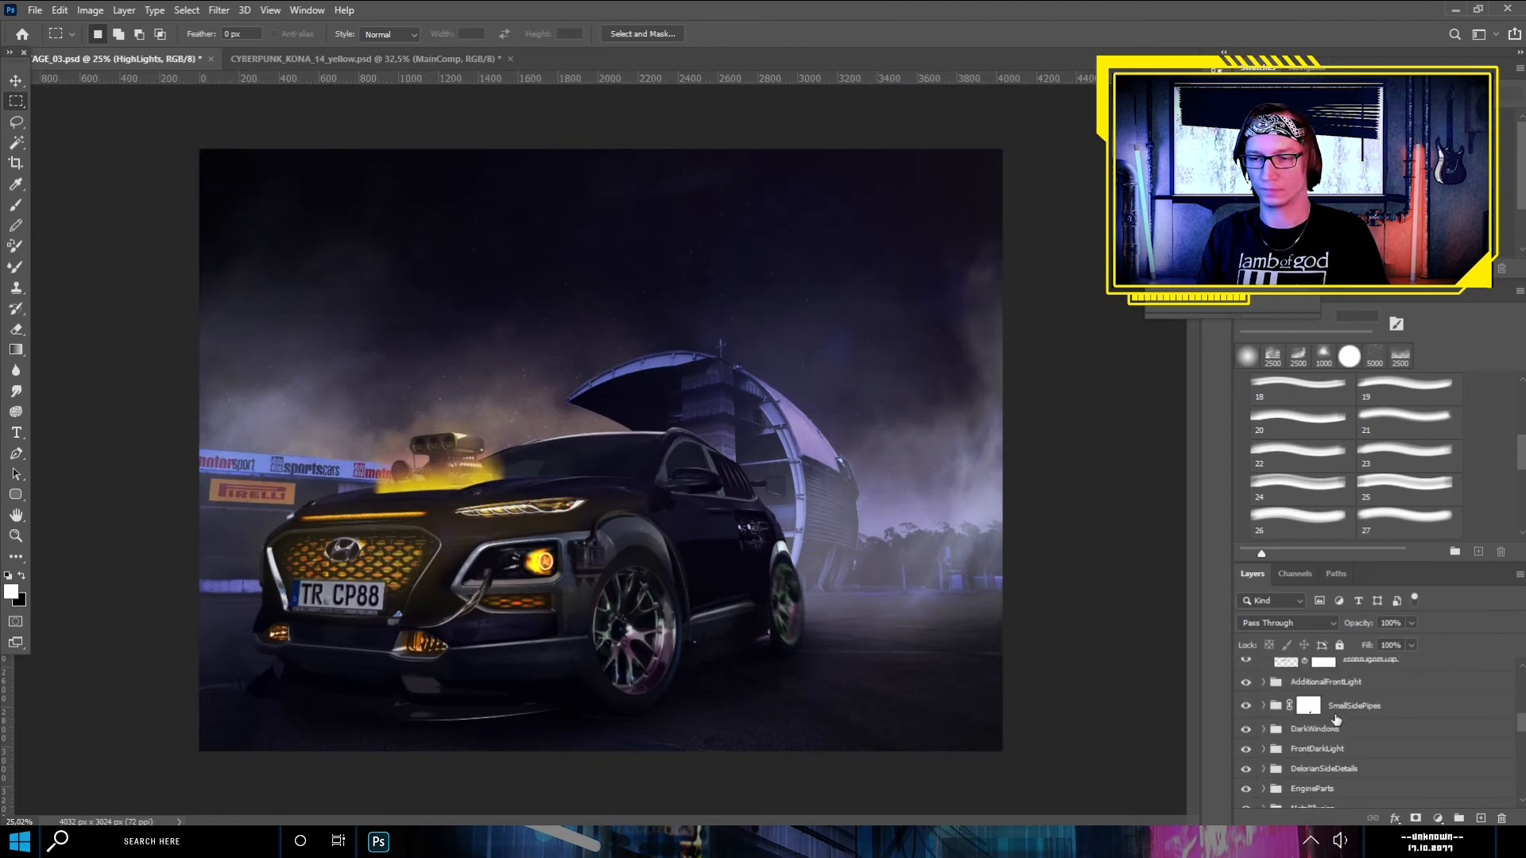
{"action": "left_click", "coordinate": [1352, 718], "text": "shift"}
{"action": "key", "text": "ctrl+j"}
{"action": "key", "text": "ctrl+e"}
{"action": "scroll", "coordinate": [632, 567], "scroll_direction": "up", "scroll_amount": 4}
{"action": "left_click_drag", "start_coordinate": [632, 567], "coordinate": [577, 536]}
- Apply a Motion Blur to the merged car layer with an angle of 5° and a distance of about 49 pixels
{"action": "left_click", "coordinate": [219, 10]}
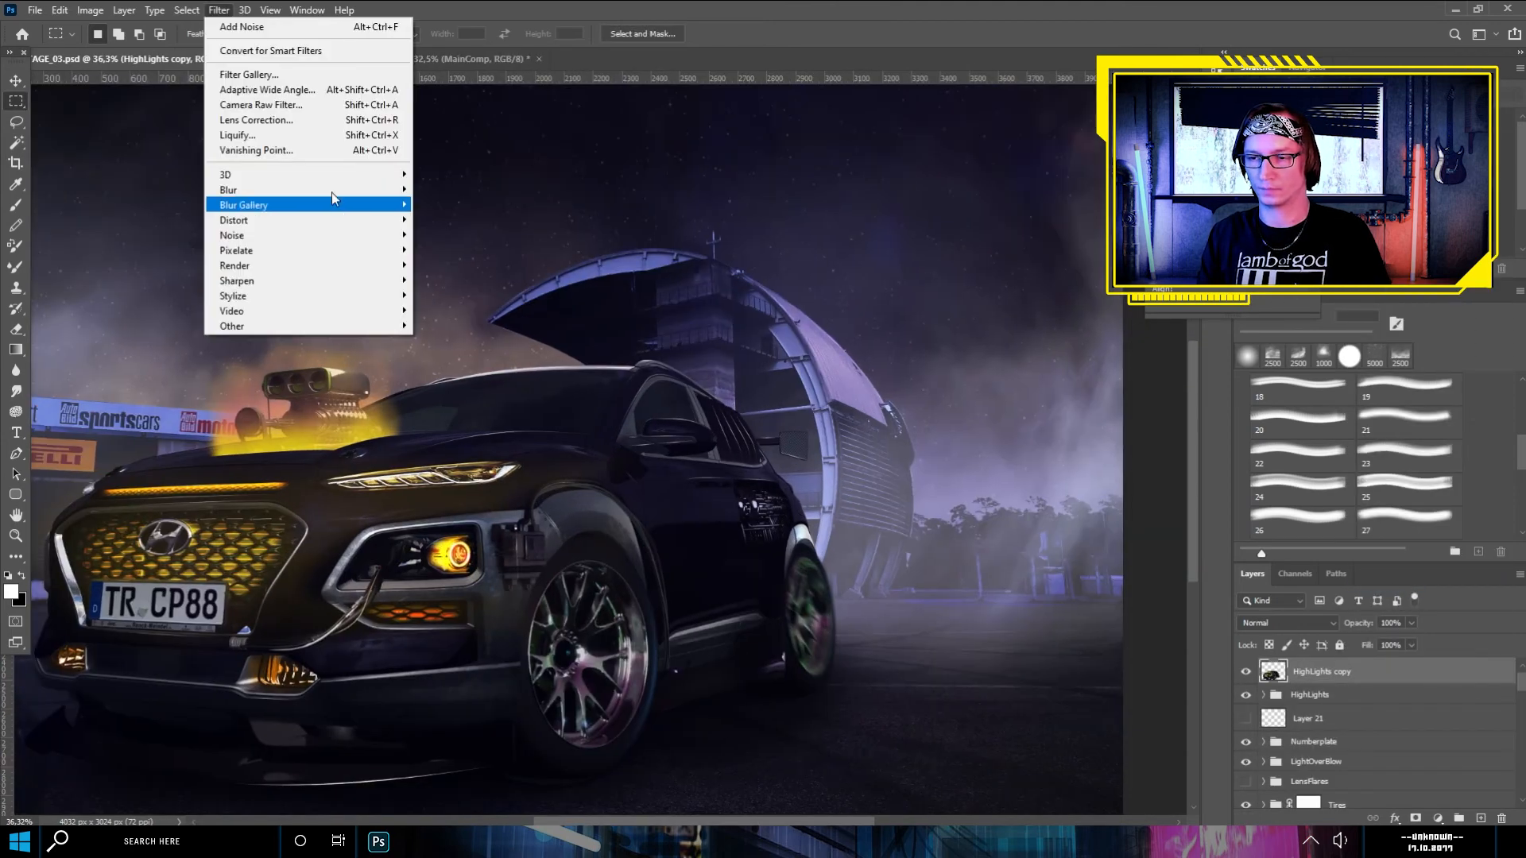
{"action": "mouse_move", "coordinate": [318, 191]}
{"action": "left_click", "coordinate": [454, 280]}
{"action": "left_click_drag", "start_coordinate": [966, 472], "coordinate": [984, 474]}
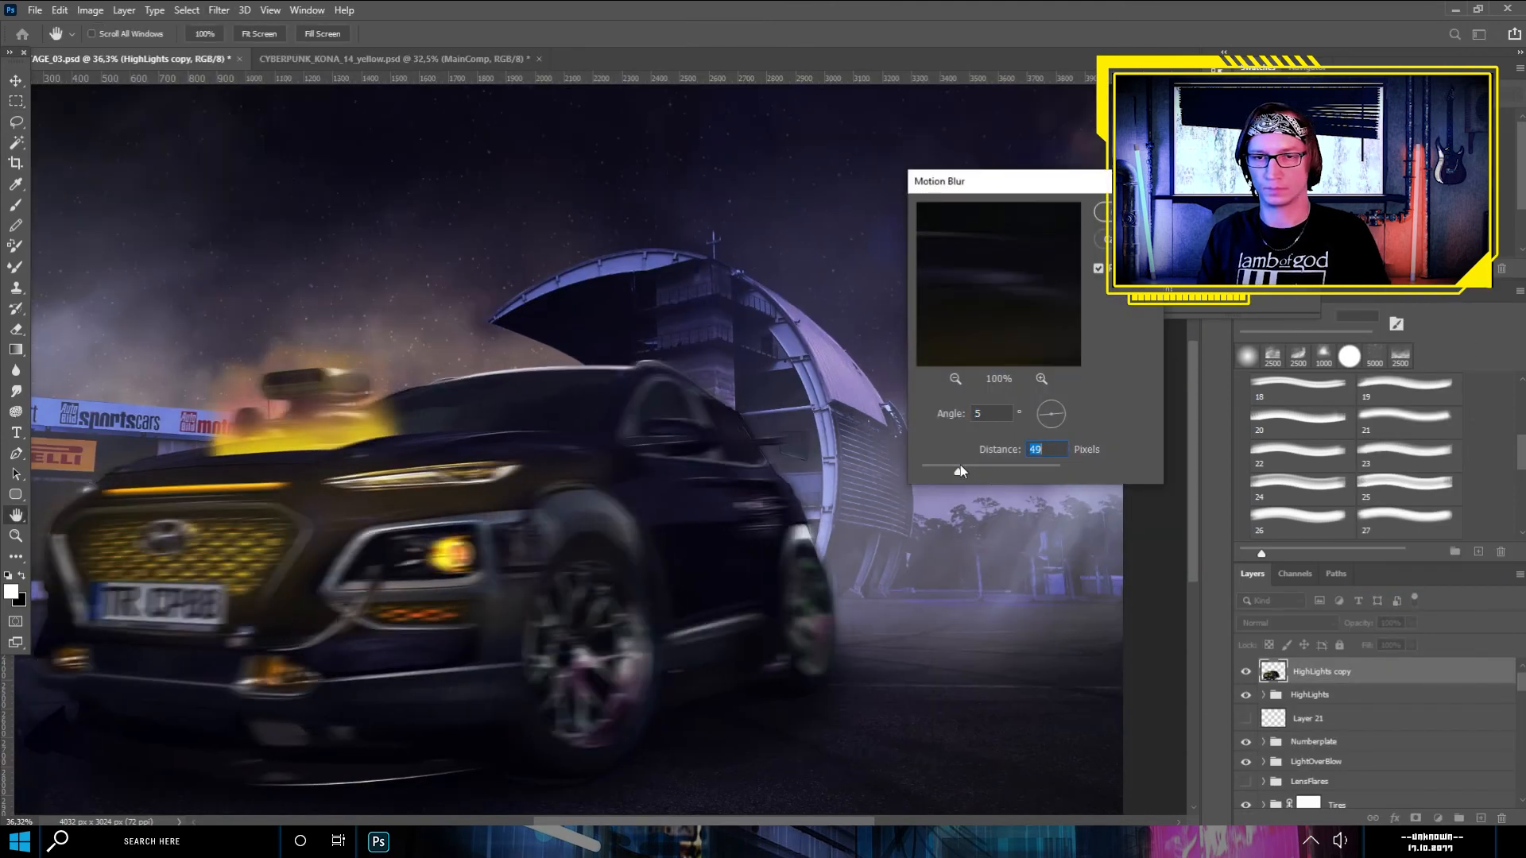
{"action": "key", "text": "Return"}
- Move the HighLights copy layer beneath the Car group and apply Motion Blur to it again
{"action": "left_click_drag", "start_coordinate": [1319, 671], "coordinate": [1375, 755]}
{"action": "scroll", "coordinate": [793, 541], "scroll_direction": "up", "scroll_amount": 5}
{"action": "left_click", "coordinate": [219, 10]}
{"action": "mouse_move", "coordinate": [270, 191]}
{"action": "left_click", "coordinate": [454, 280]}
{"action": "key", "text": "Return"}
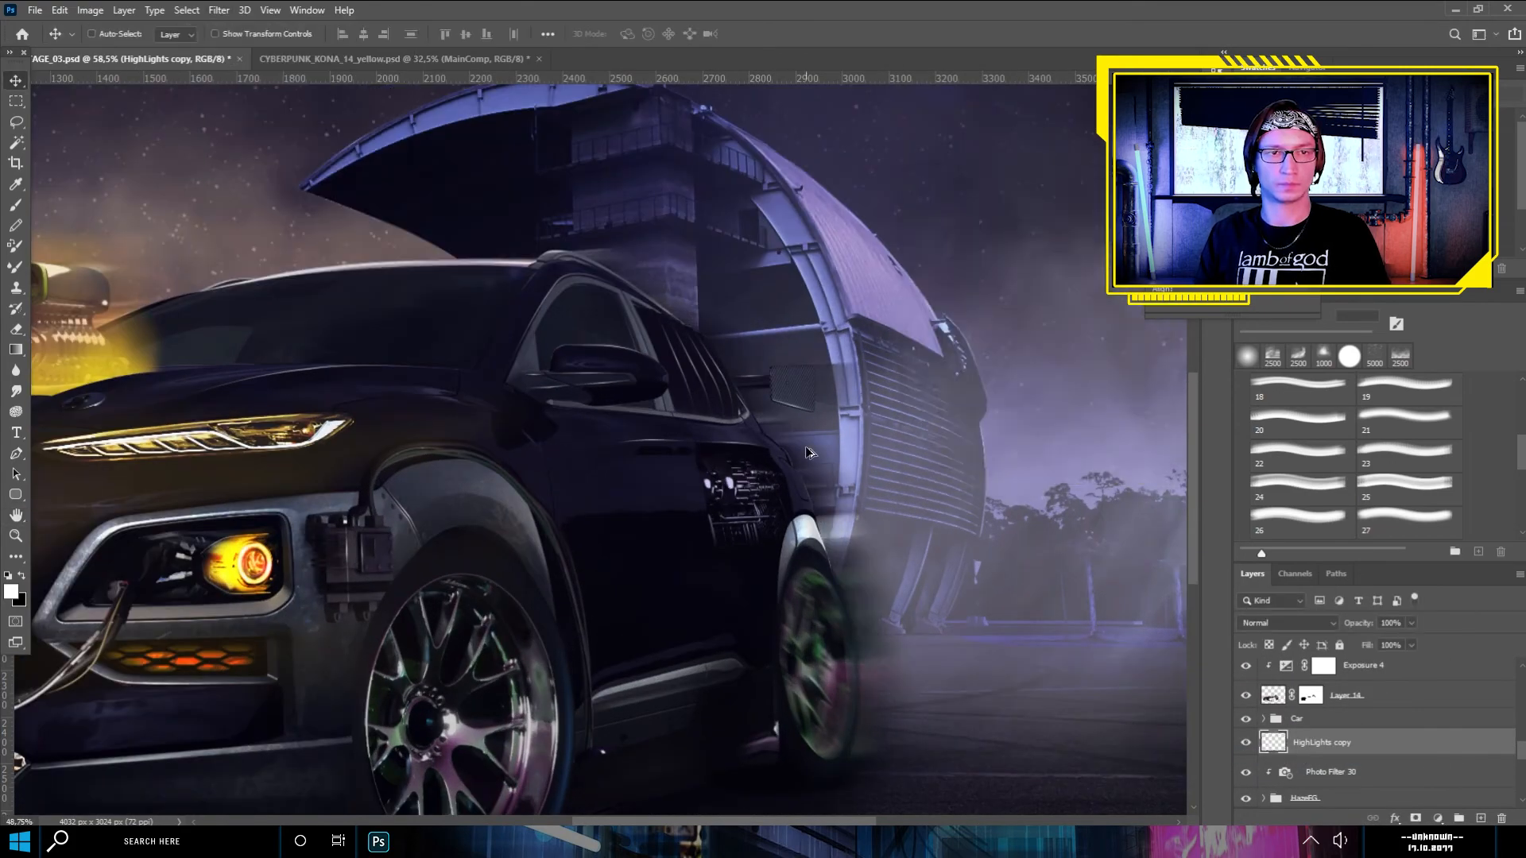
{"action": "scroll", "coordinate": [775, 566], "scroll_direction": "down", "scroll_amount": 5}
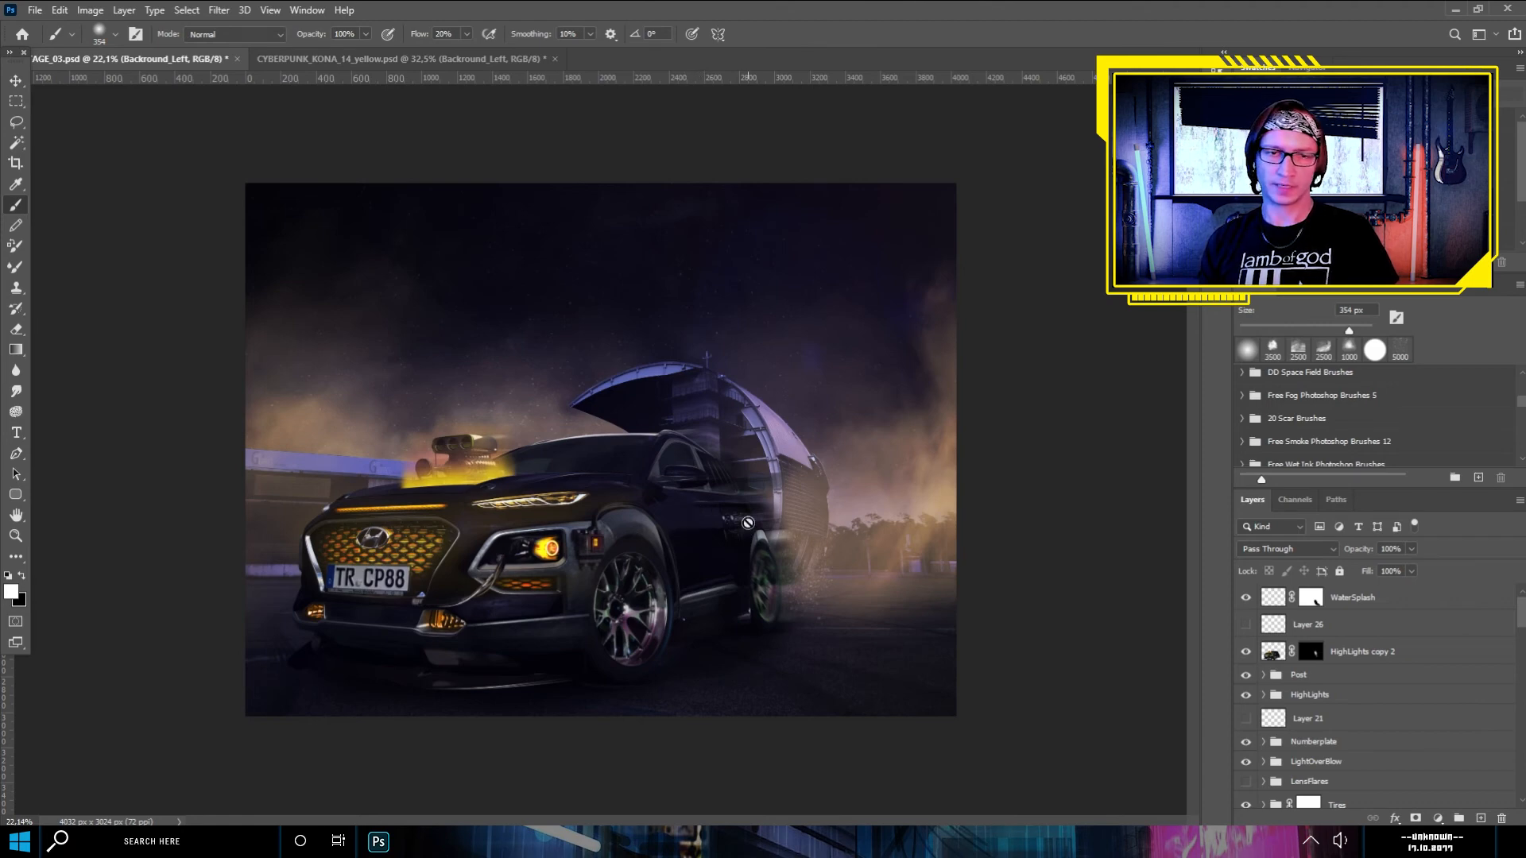
{"action": "scroll", "coordinate": [692, 525], "scroll_direction": "up", "scroll_amount": 2}
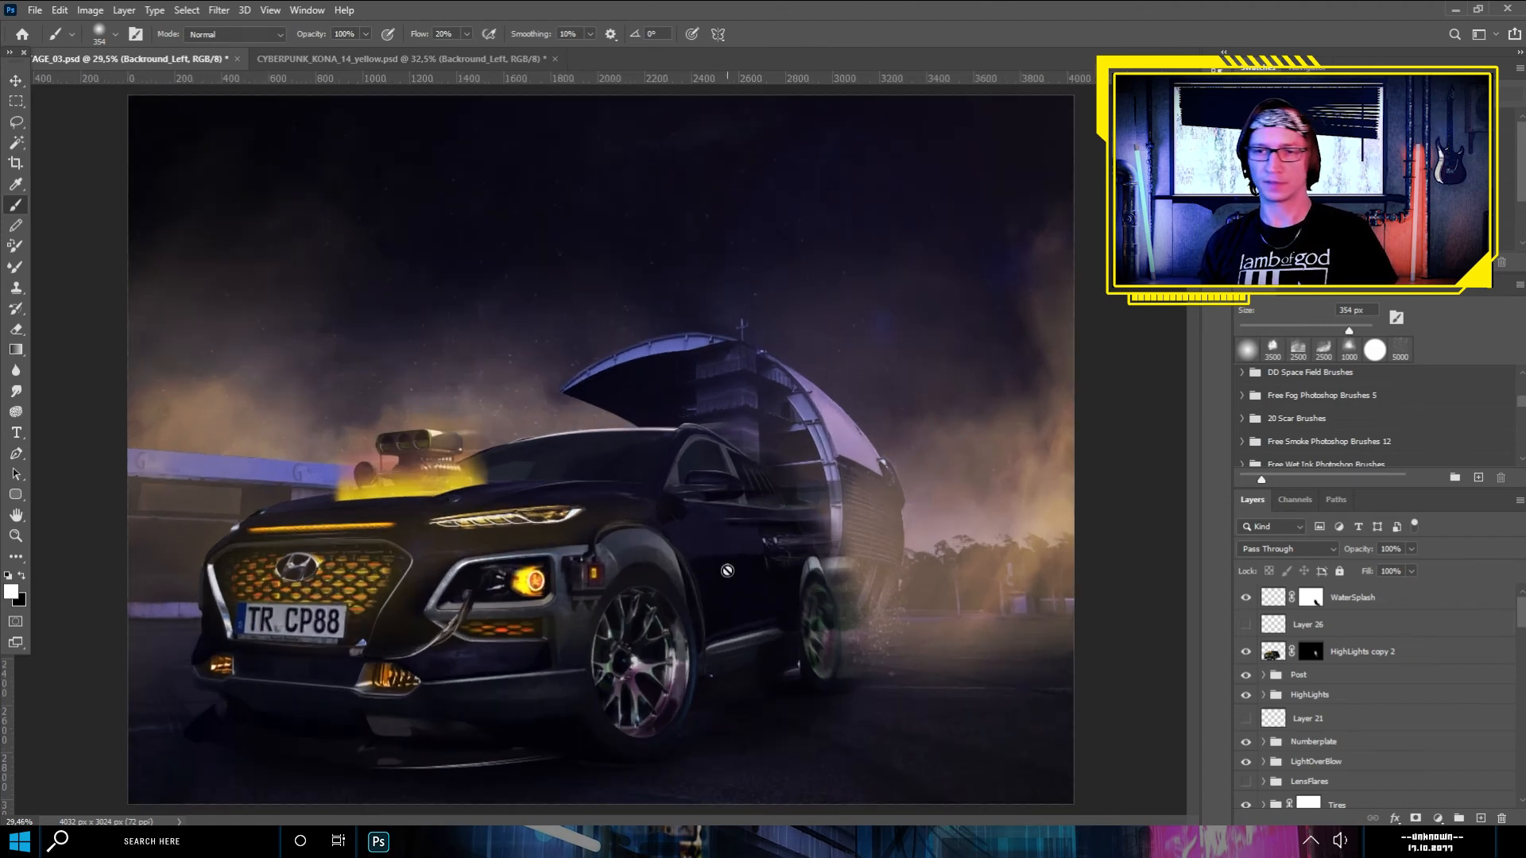
{"action": "scroll", "coordinate": [786, 586], "scroll_direction": "down", "scroll_amount": 2}
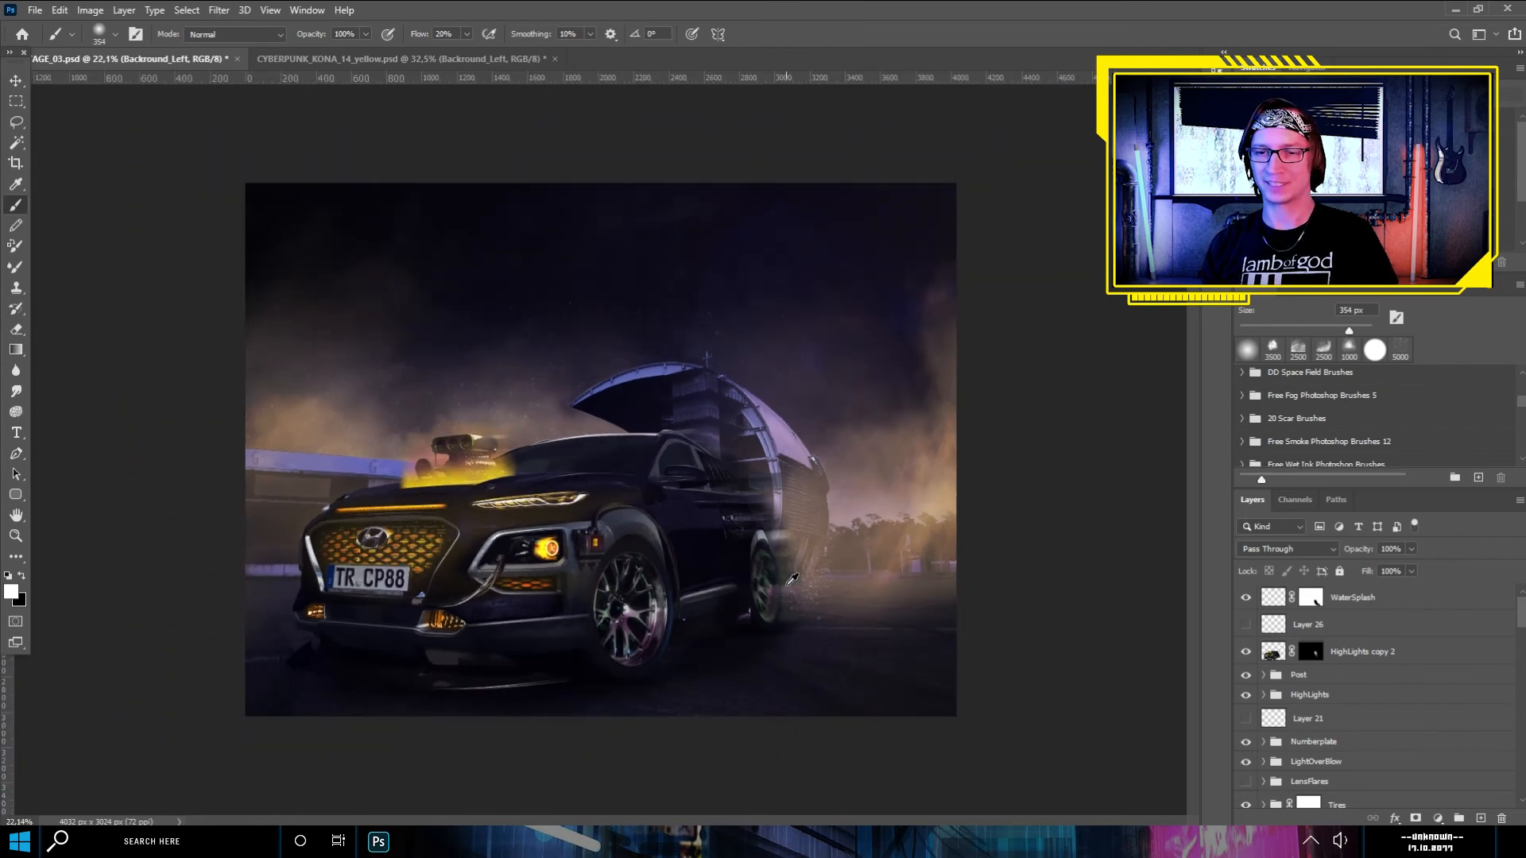
{"action": "scroll", "coordinate": [922, 596], "scroll_direction": "up", "scroll_amount": 2}
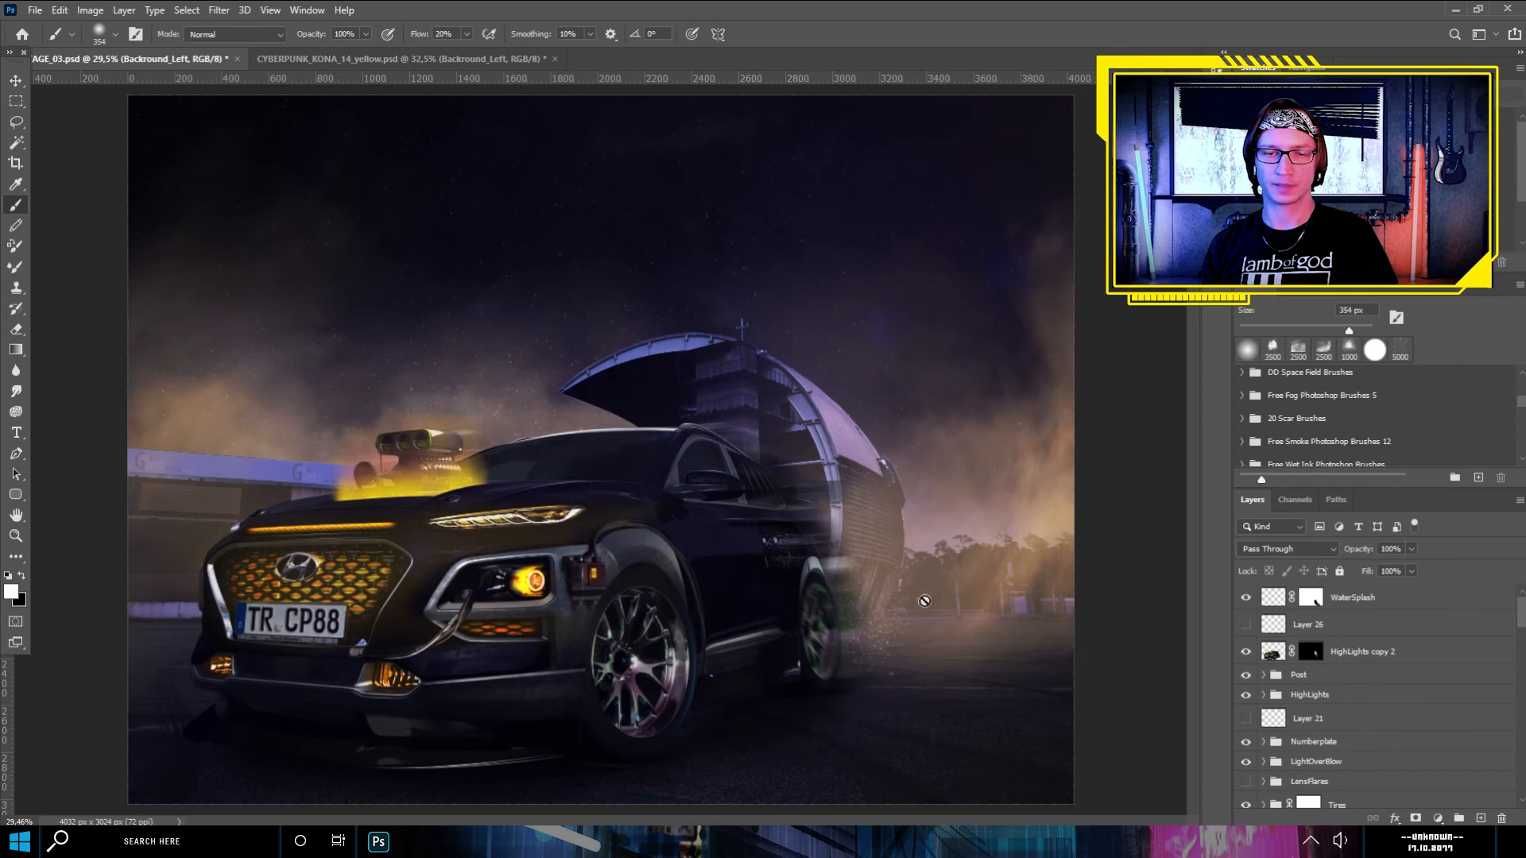
{"action": "scroll", "coordinate": [924, 601], "scroll_direction": "up", "scroll_amount": 1}
{"action": "scroll", "coordinate": [652, 604], "scroll_direction": "up", "scroll_amount": 1}
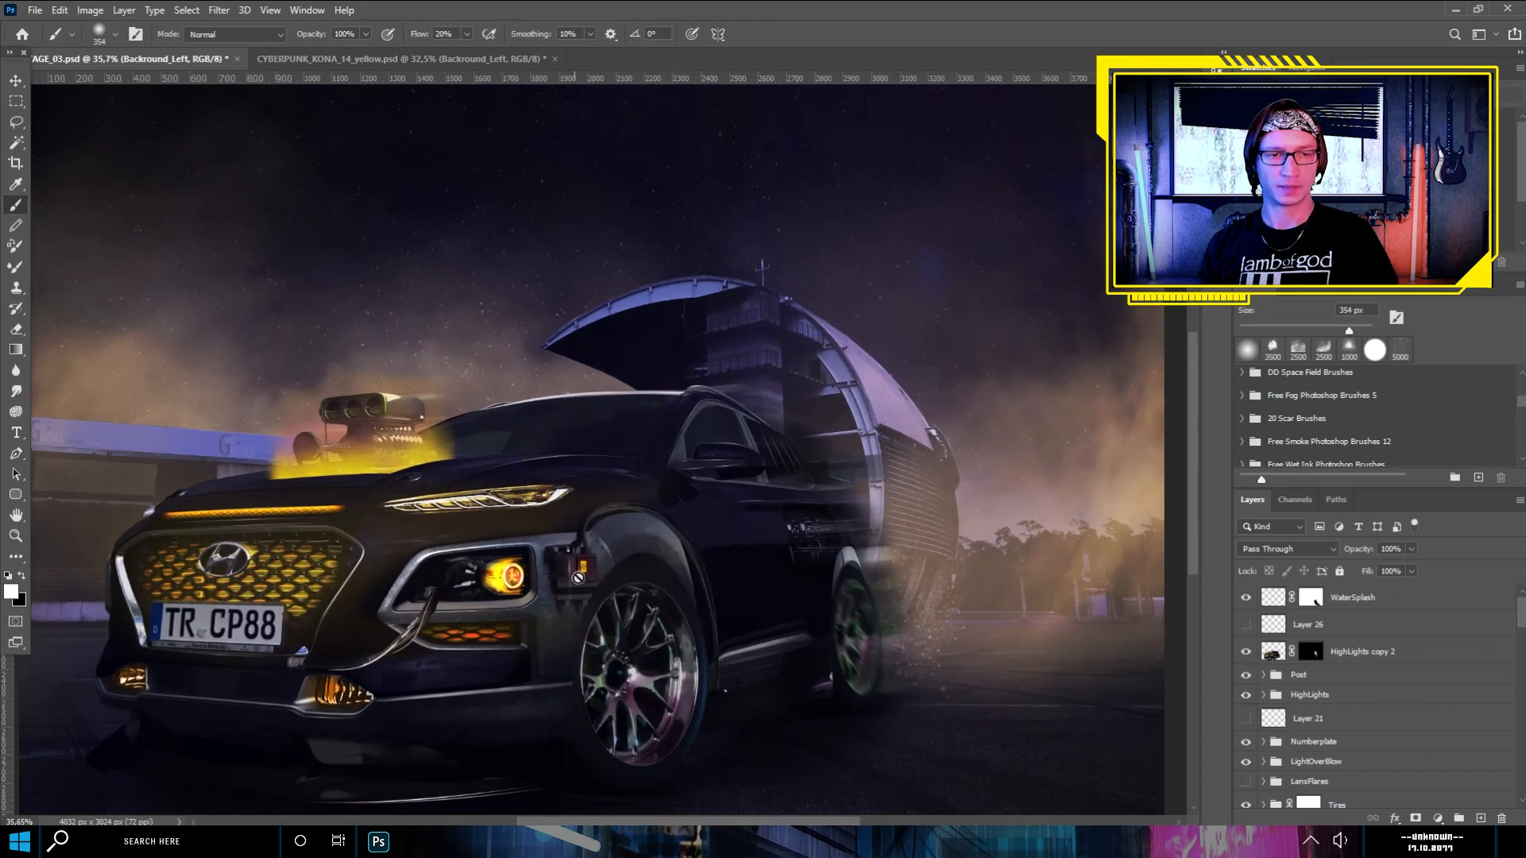
{"action": "scroll", "coordinate": [578, 573], "scroll_direction": "down", "scroll_amount": 2}
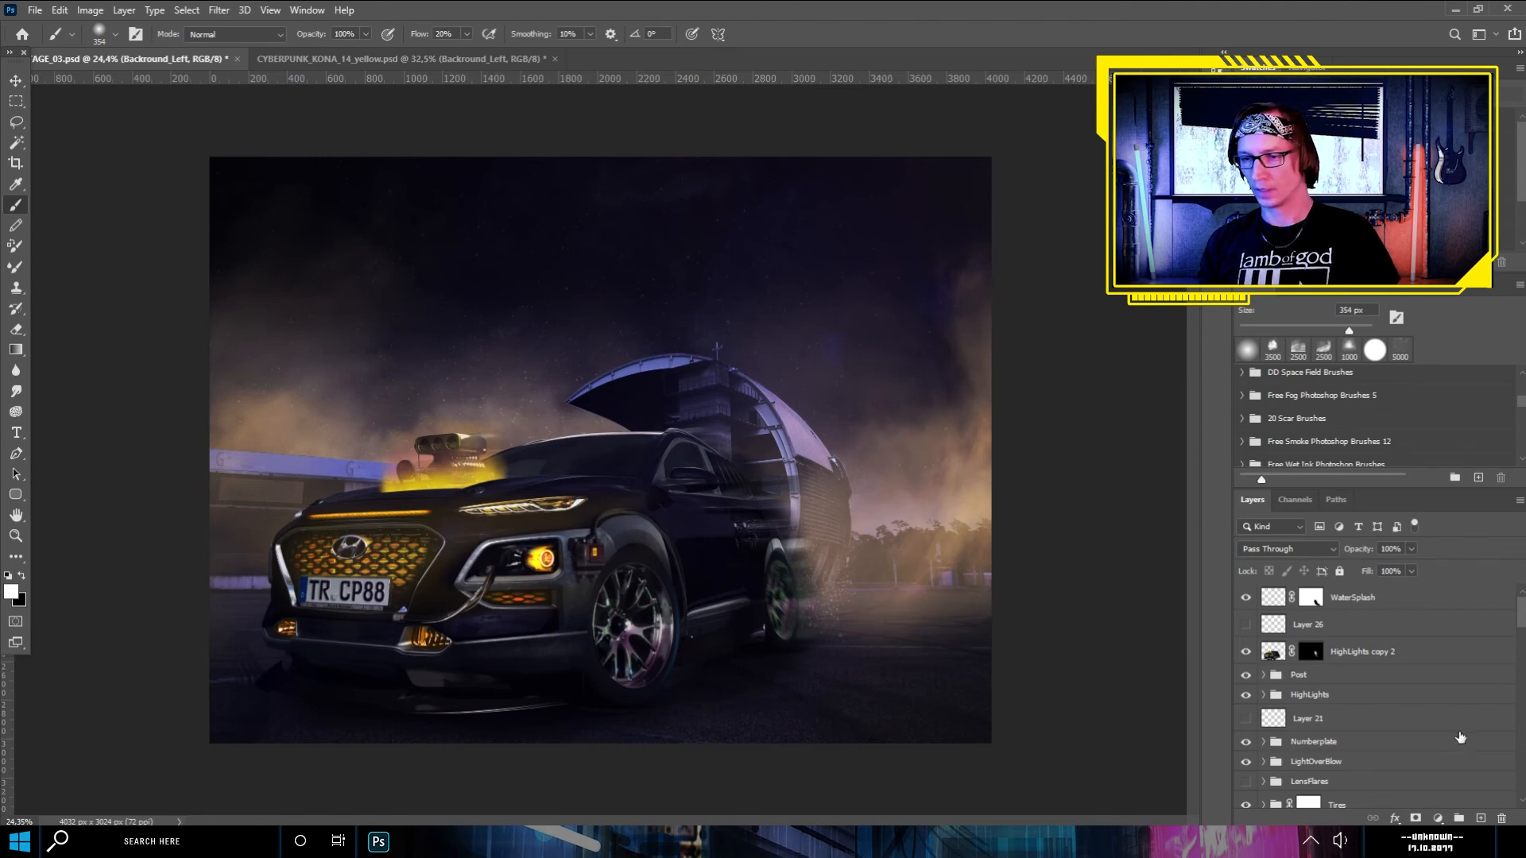
- Group all layers from WaterSplash down to Original and name the group MainComp
{"action": "left_click", "coordinate": [1451, 607]}
{"action": "left_click_drag", "start_coordinate": [1522, 609], "coordinate": [1523, 787]}
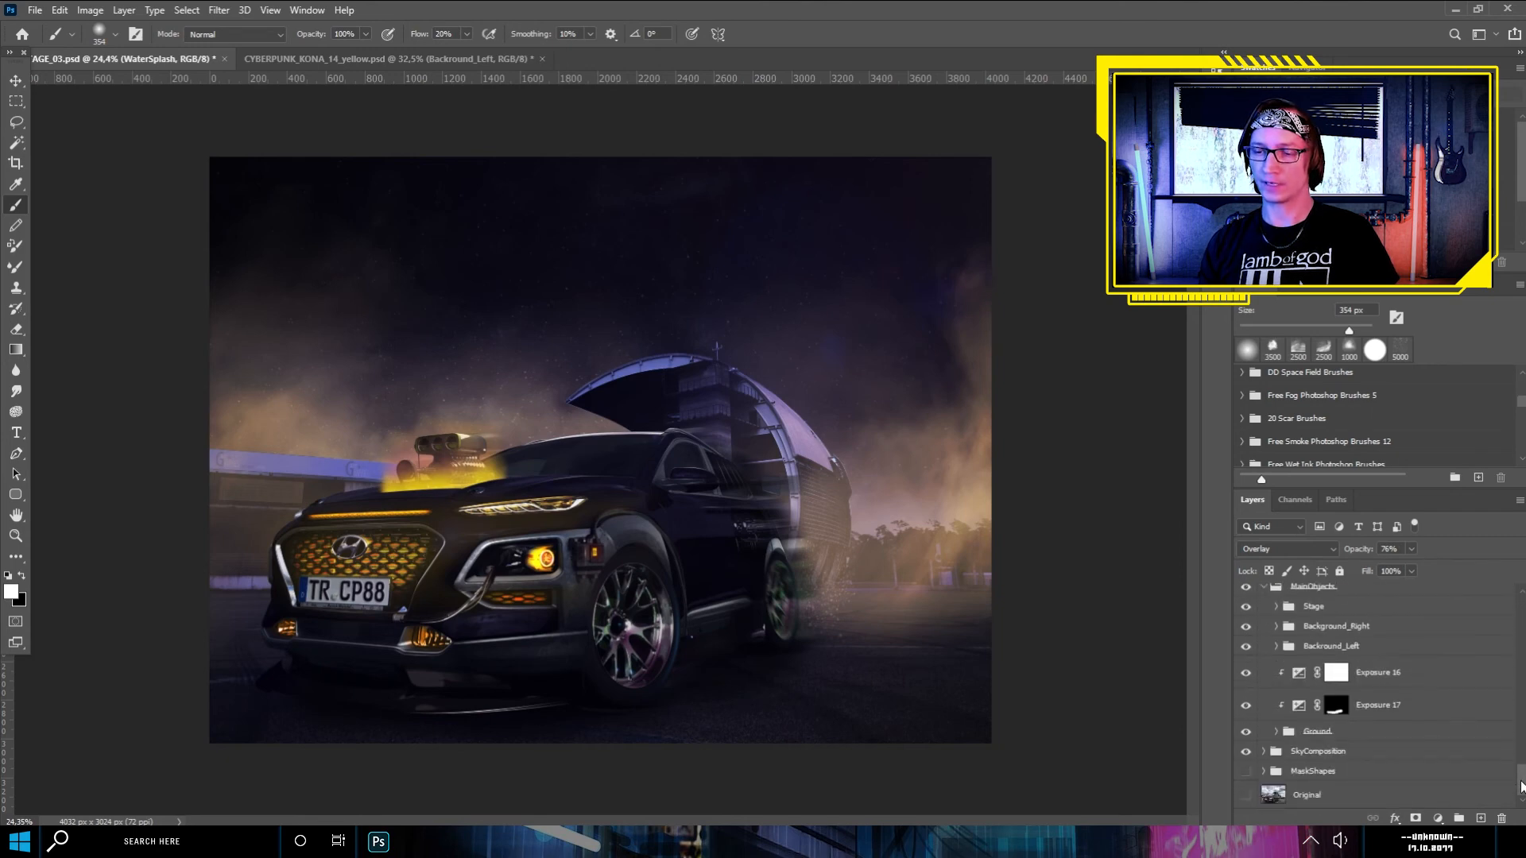
{"action": "left_click", "coordinate": [1382, 794], "text": "shift"}
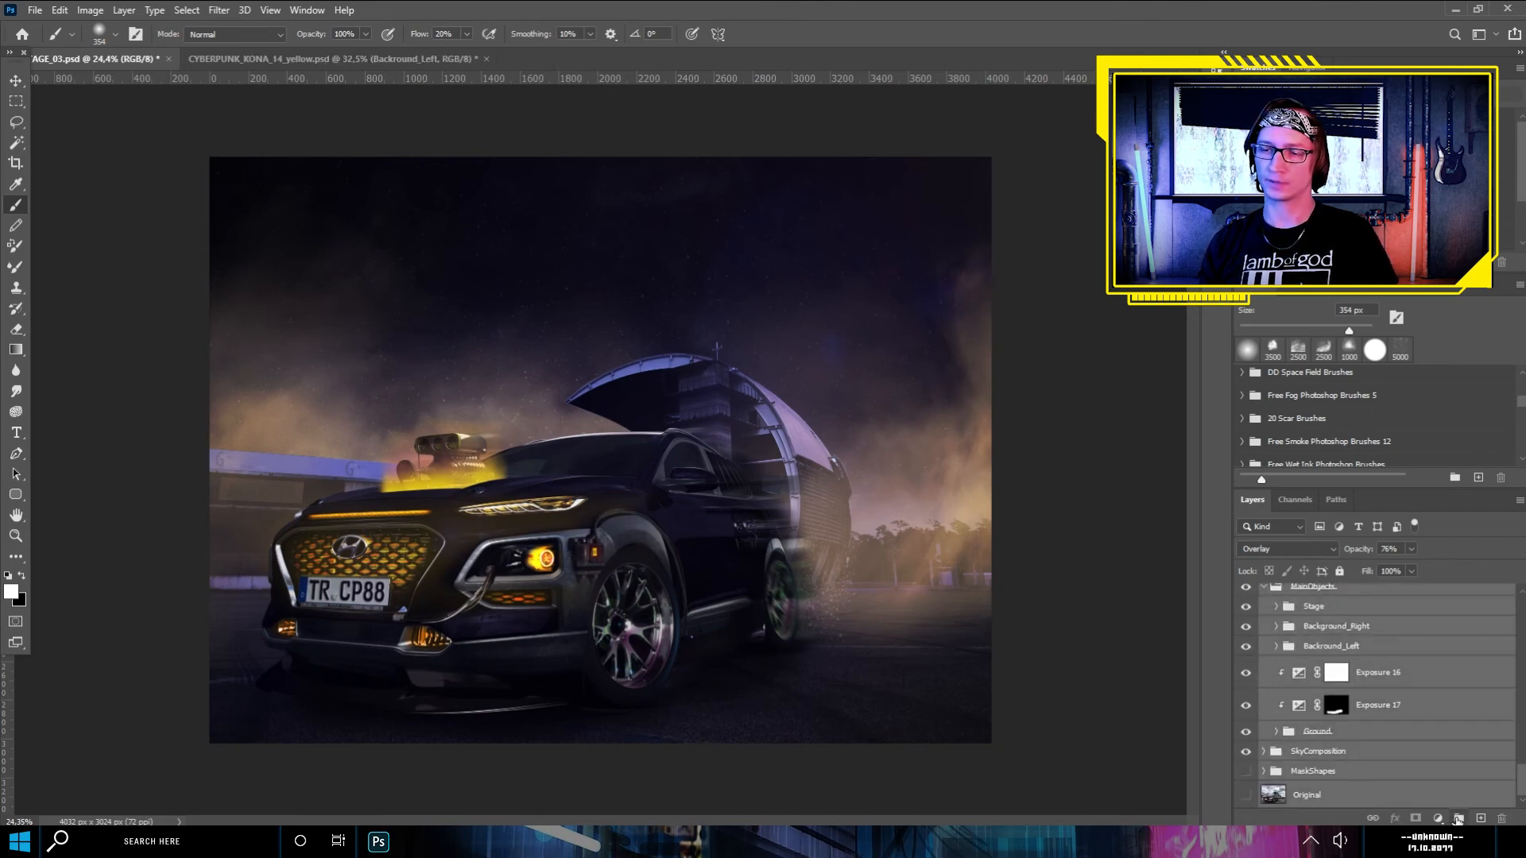
{"action": "left_click", "coordinate": [1458, 819]}
{"action": "double_click", "coordinate": [1304, 595]}
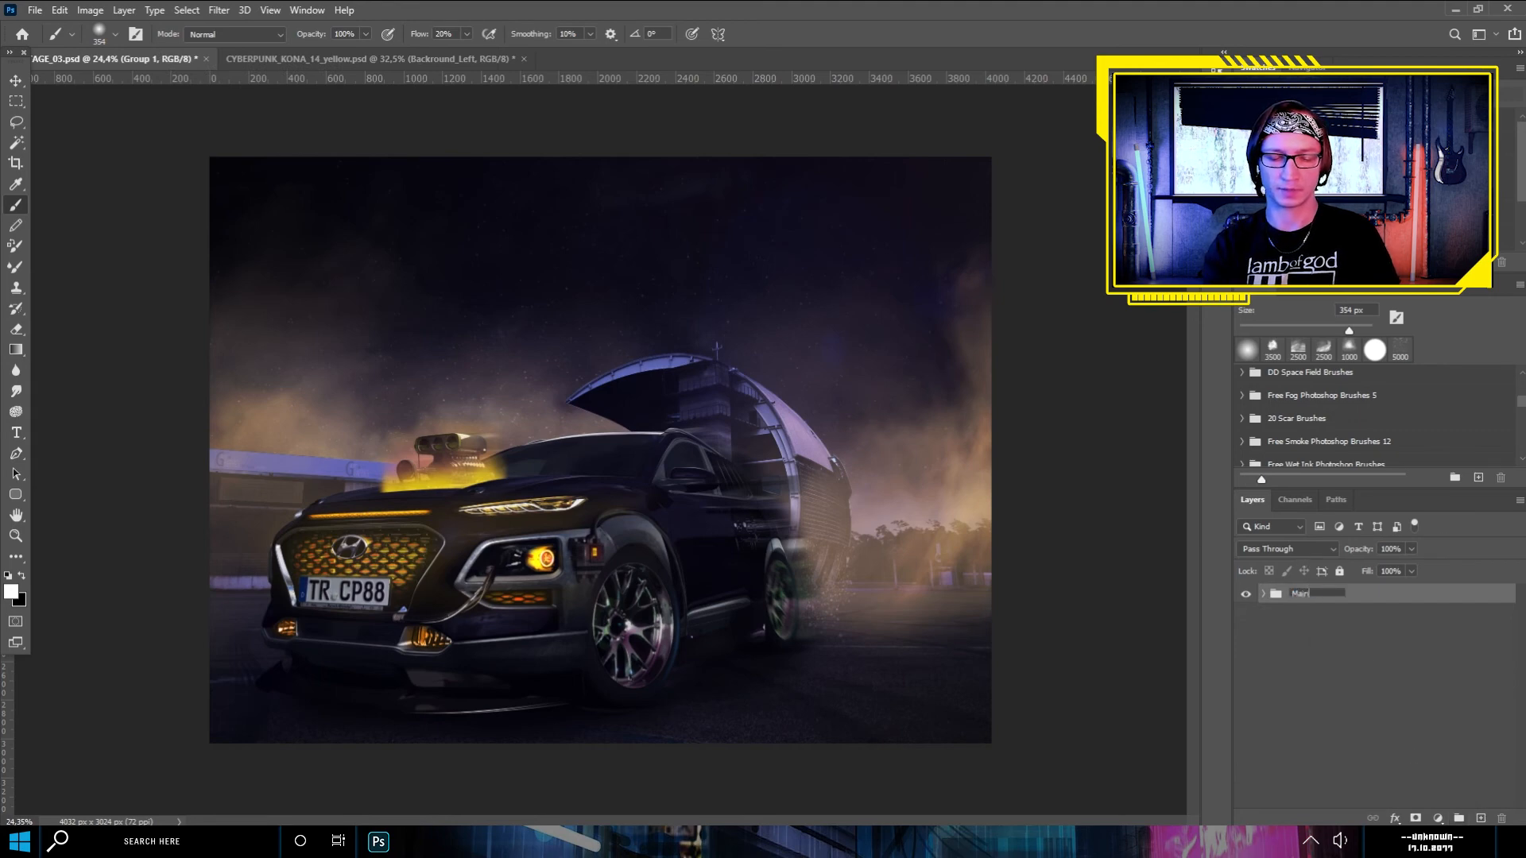
{"action": "type", "text": "MainComp"}
{"action": "key", "text": "Return"}
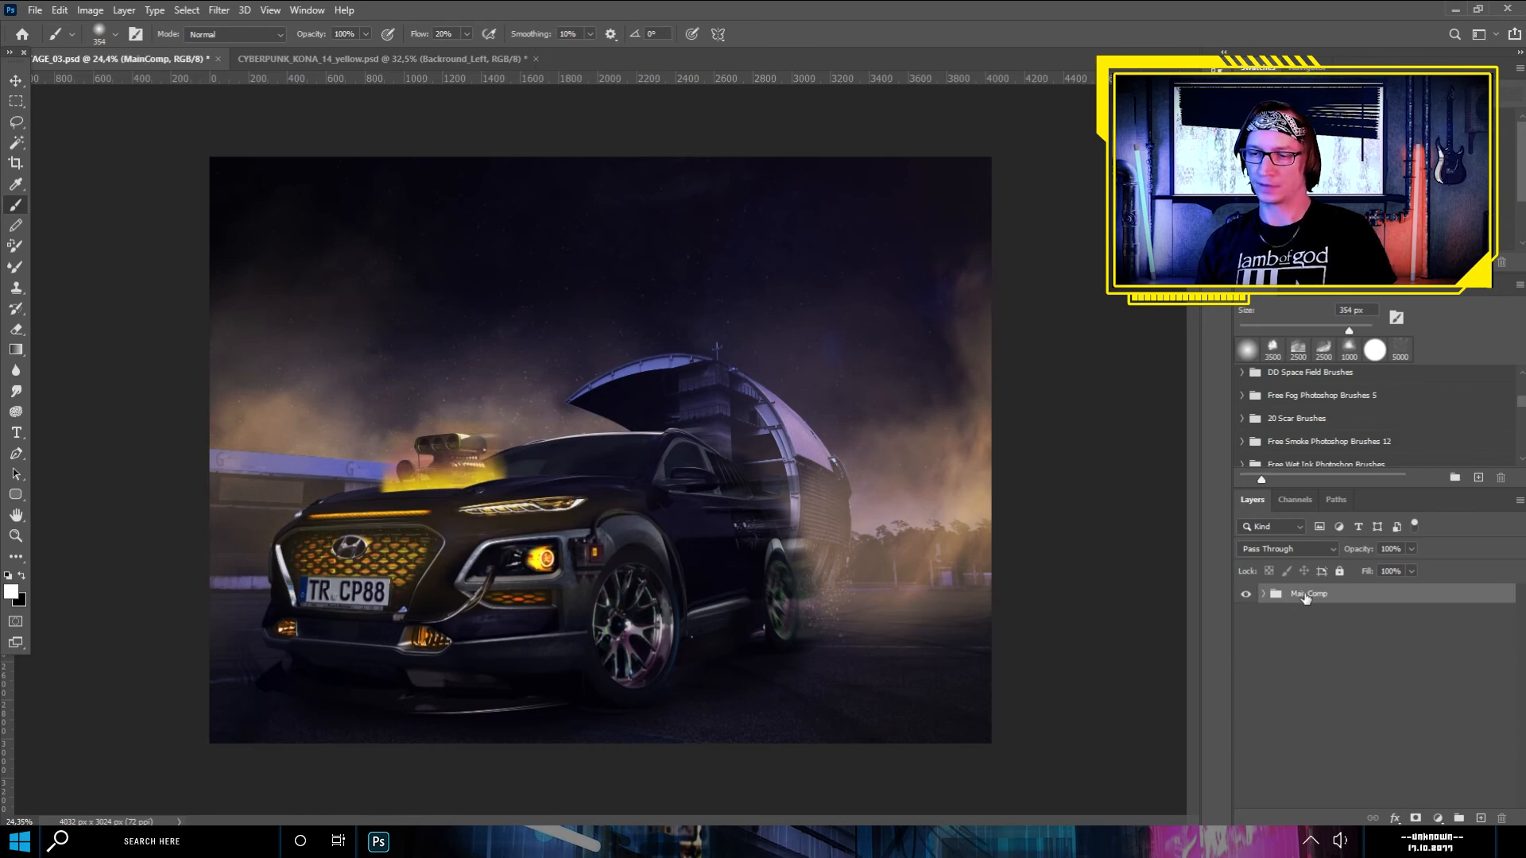
- Duplicate the MainComp group and merge the duplicate into a single layer
{"action": "key", "text": "ctrl+j"}
{"action": "right_click", "coordinate": [1307, 601]}
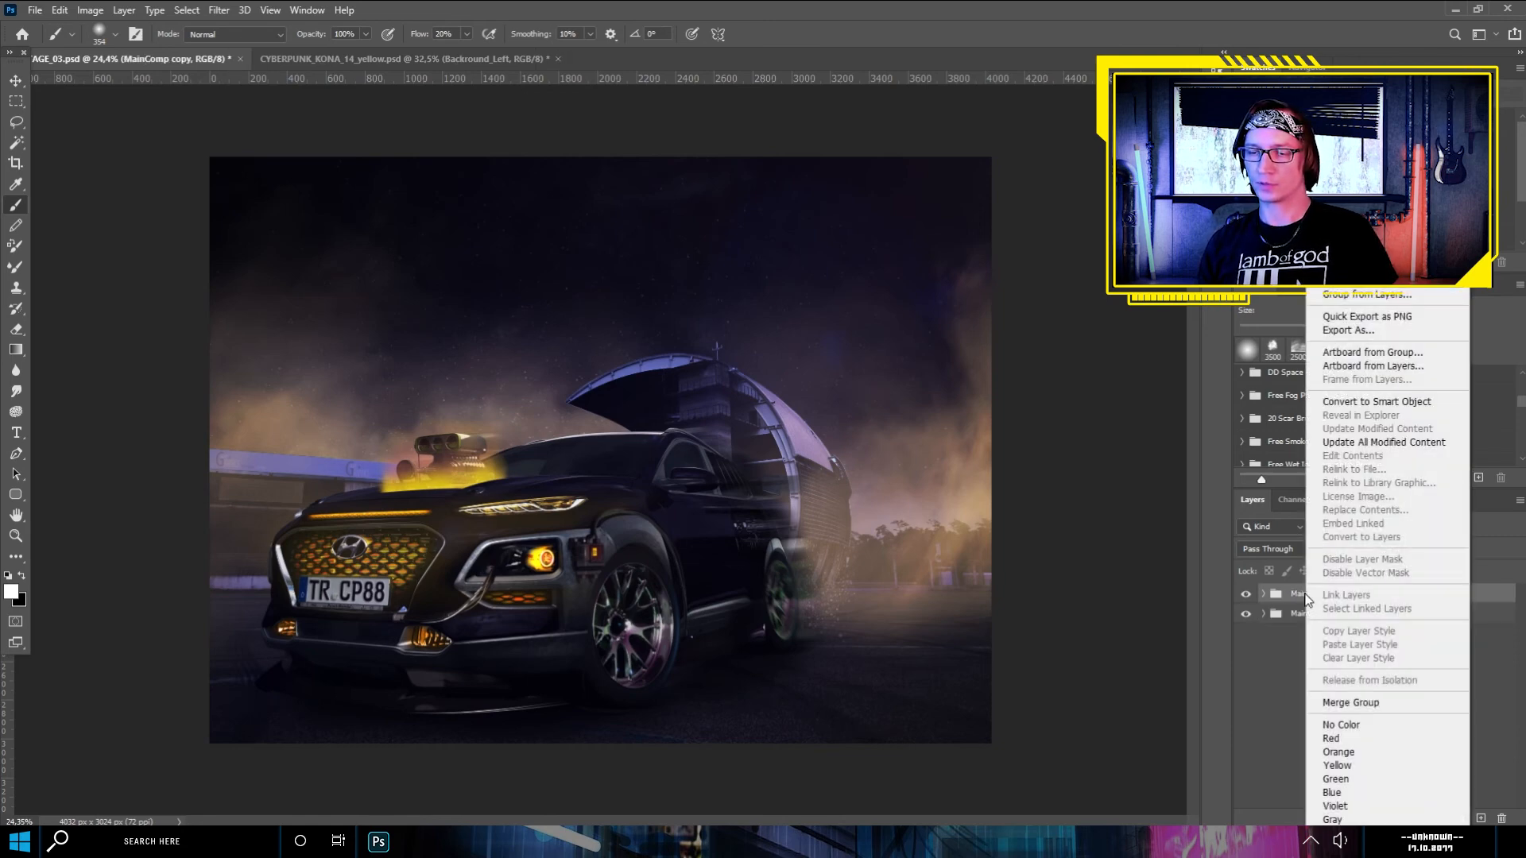
{"action": "left_click", "coordinate": [1387, 704]}
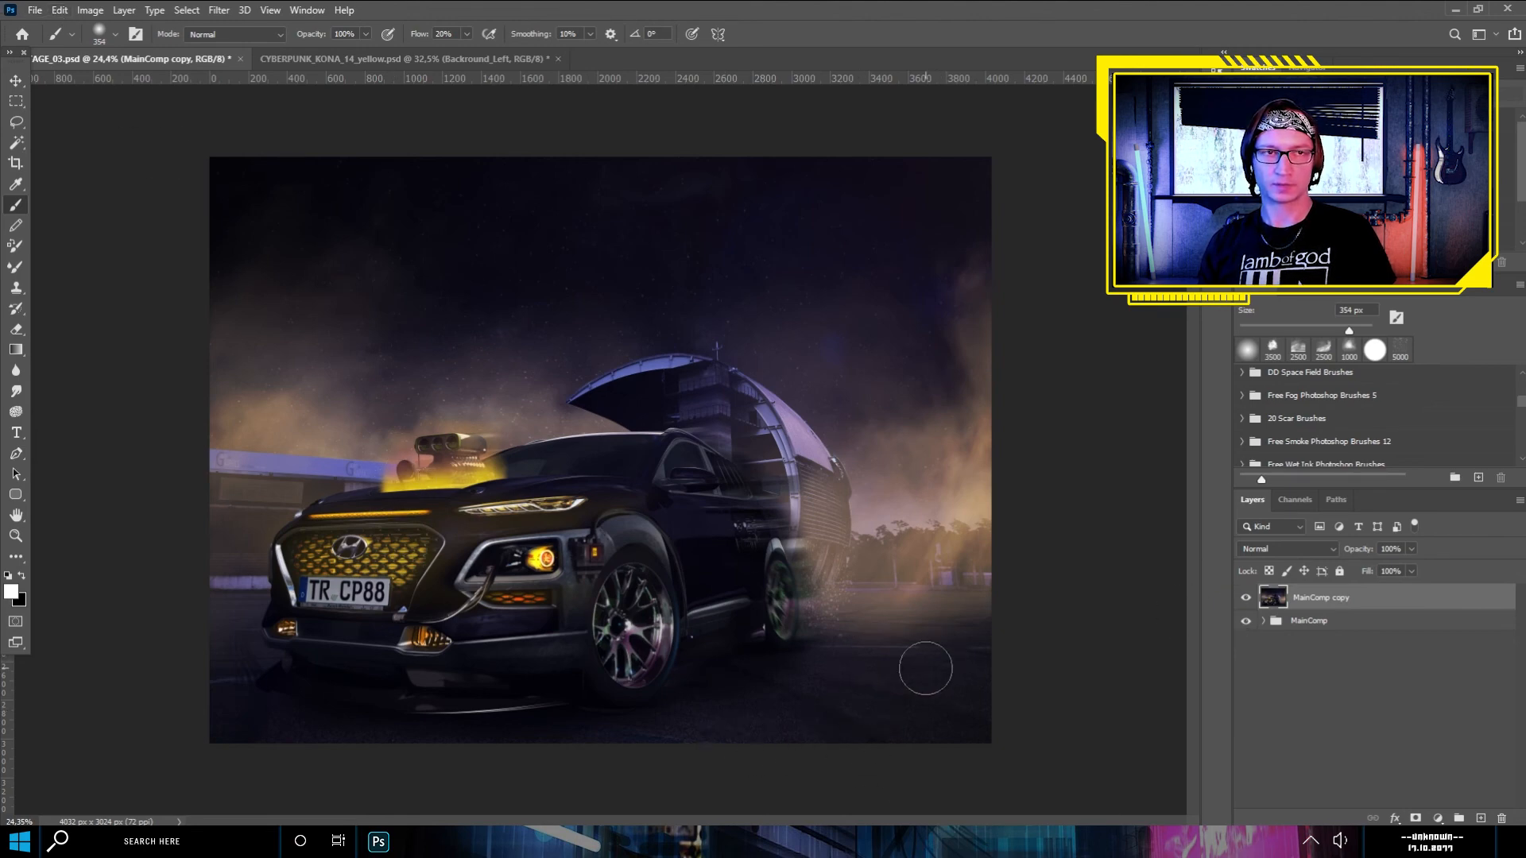
- Flip the MainComp copy layer vertically and move it down to the lower edge of the image
{"action": "key", "text": "ctrl+minus"}
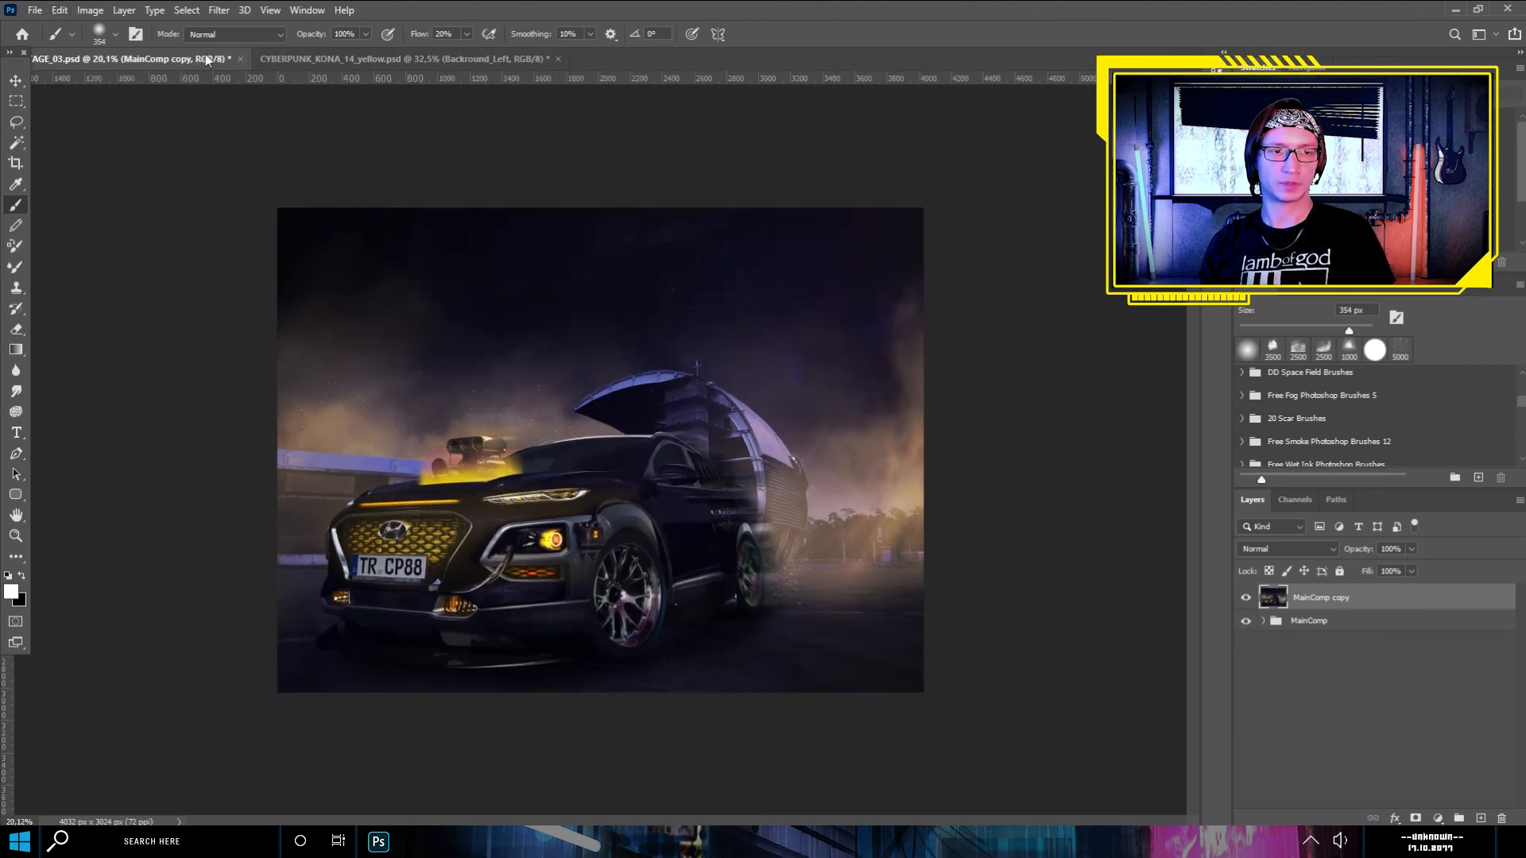
{"action": "left_click", "coordinate": [60, 11]}
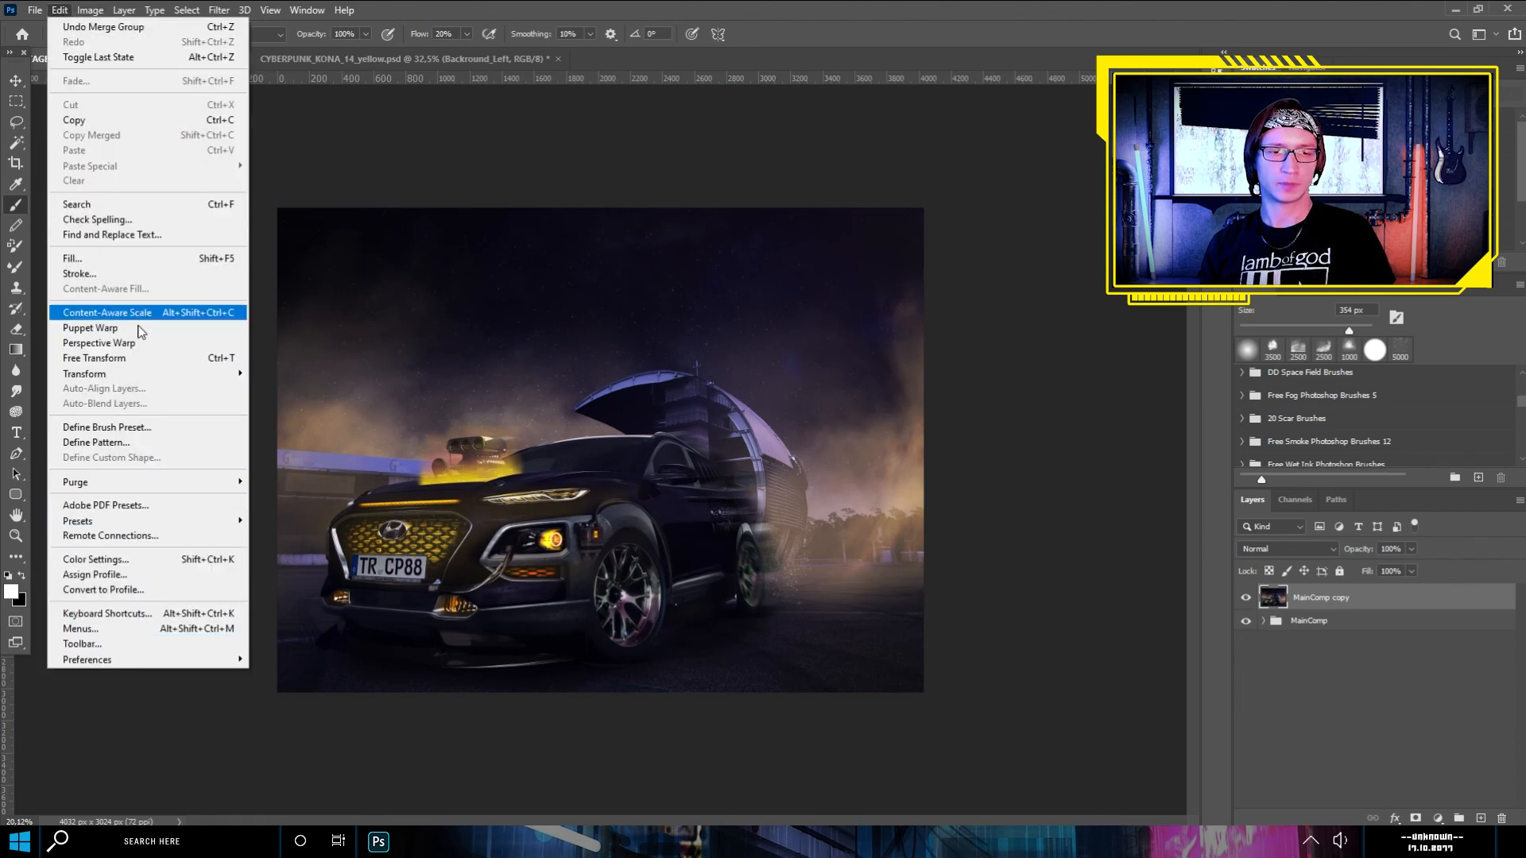
{"action": "mouse_move", "coordinate": [231, 375]}
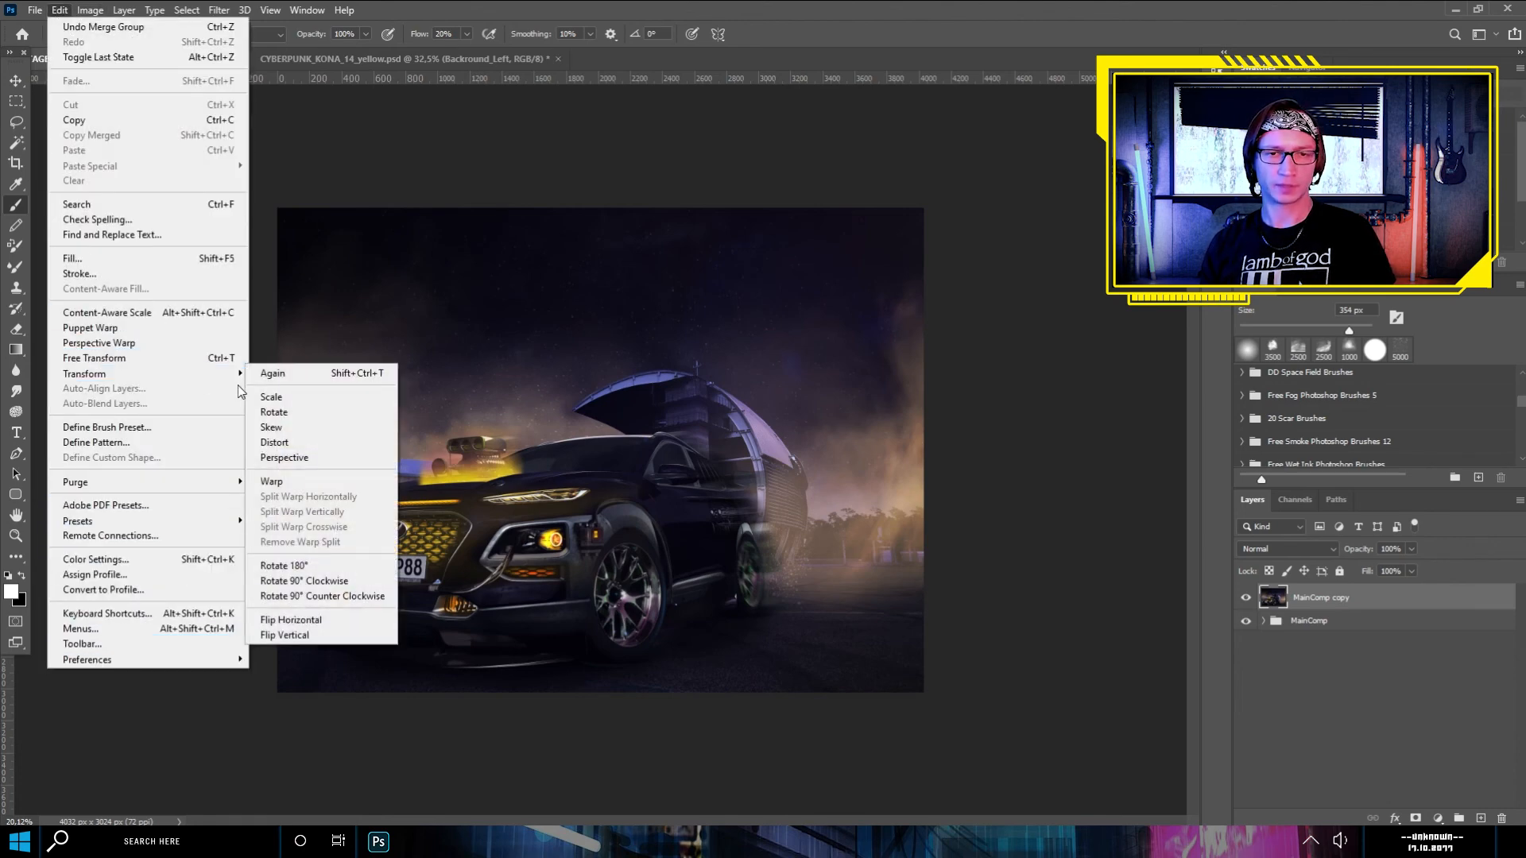
{"action": "left_click", "coordinate": [285, 635]}
{"action": "scroll", "coordinate": [601, 449], "scroll_direction": "down", "scroll_amount": 3}
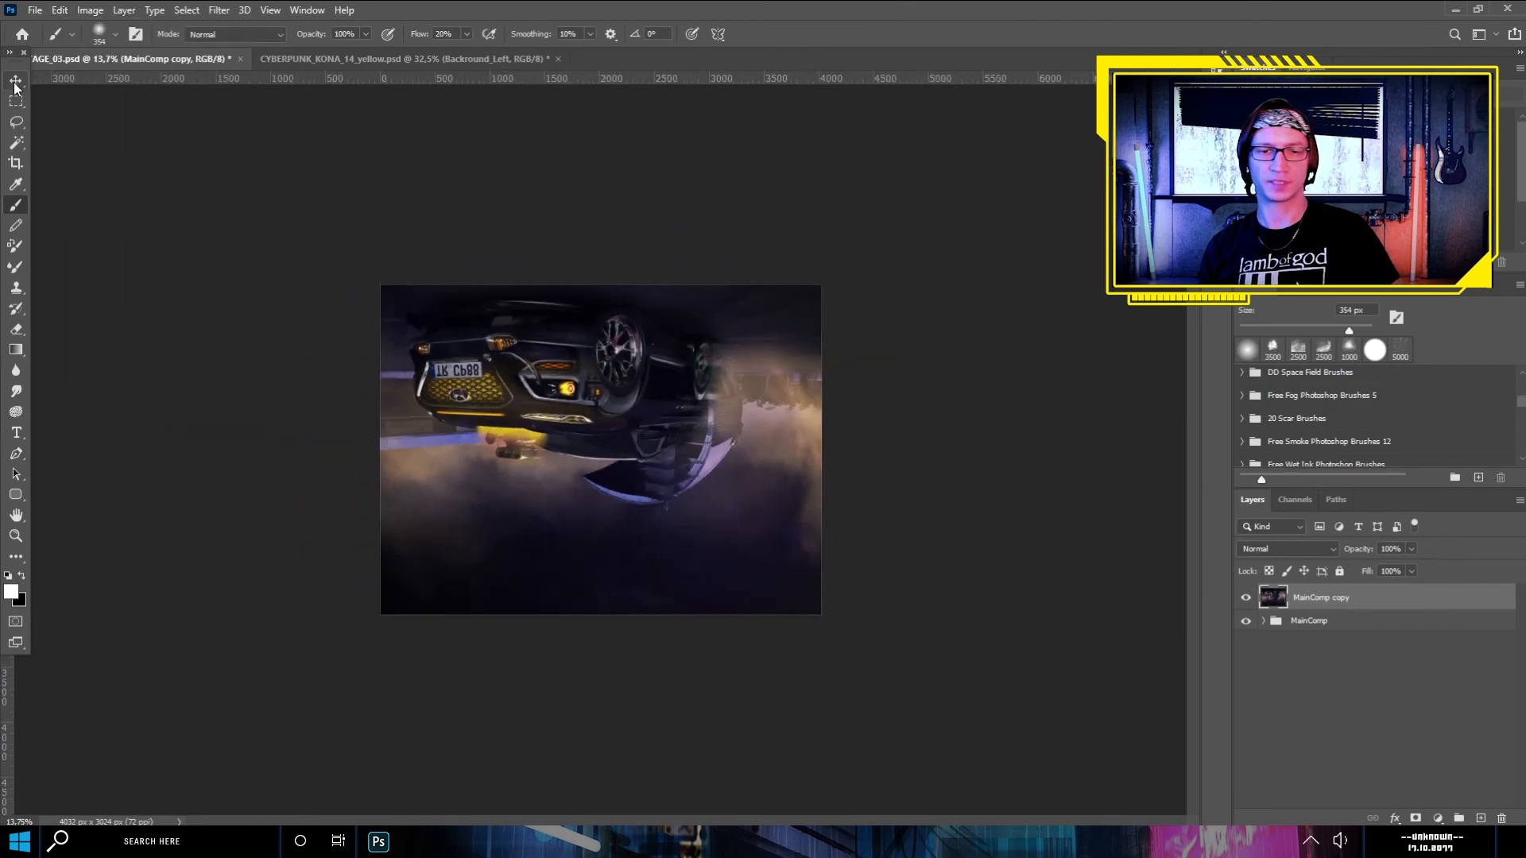
{"action": "left_click", "coordinate": [16, 80]}
{"action": "left_click_drag", "start_coordinate": [558, 388], "coordinate": [556, 685]}
- Squash the flipped copy vertically with Free Transform and align it beneath the car as a ground reflection
{"action": "key", "text": "ctrl+t"}
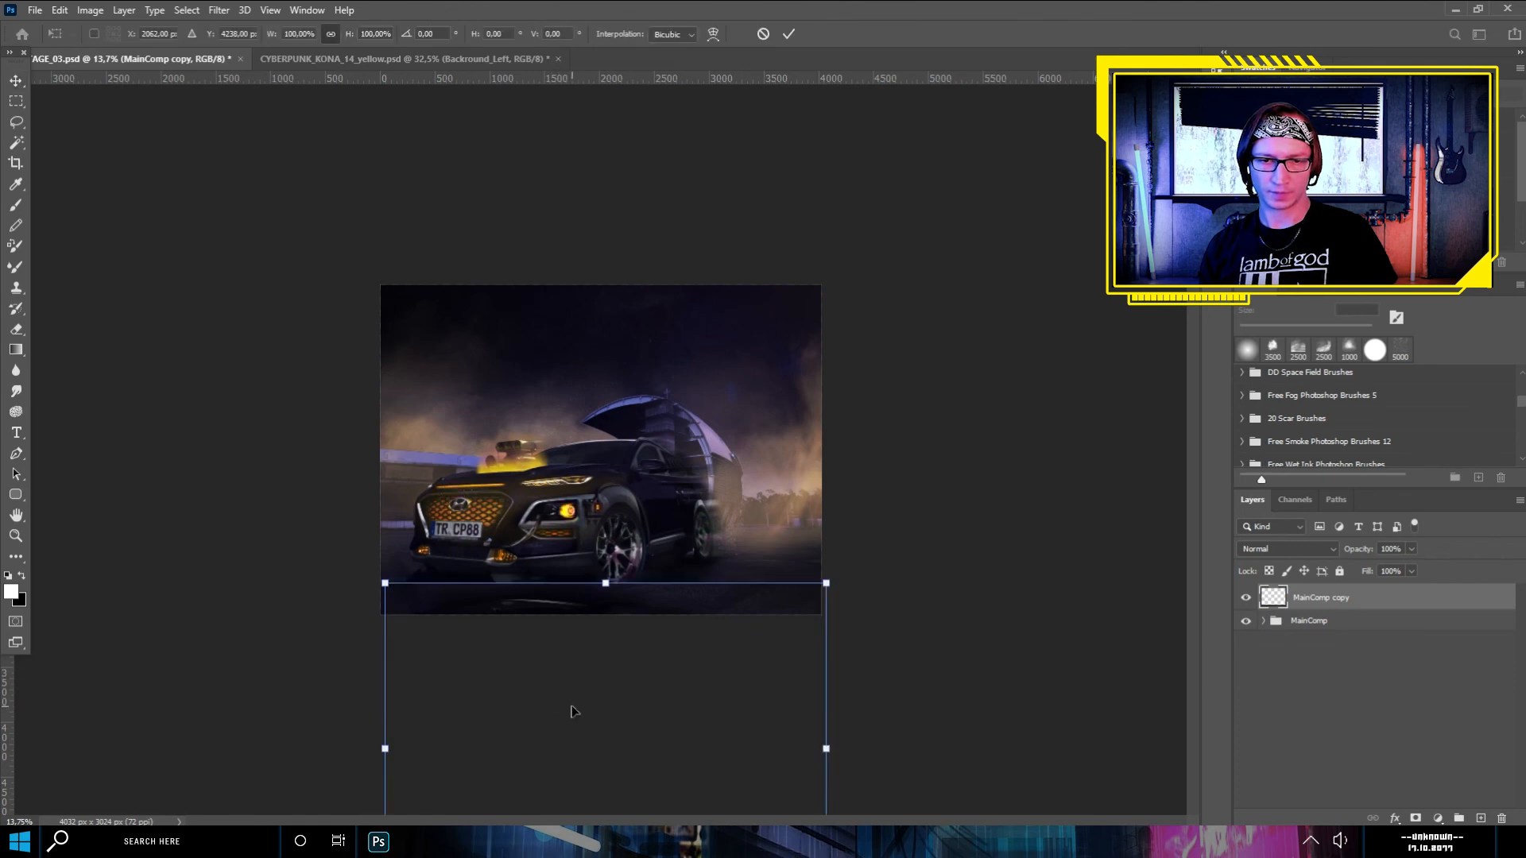
{"action": "scroll", "coordinate": [578, 659], "scroll_direction": "down", "scroll_amount": 3}
{"action": "left_click_drag", "start_coordinate": [602, 765], "coordinate": [608, 590]}
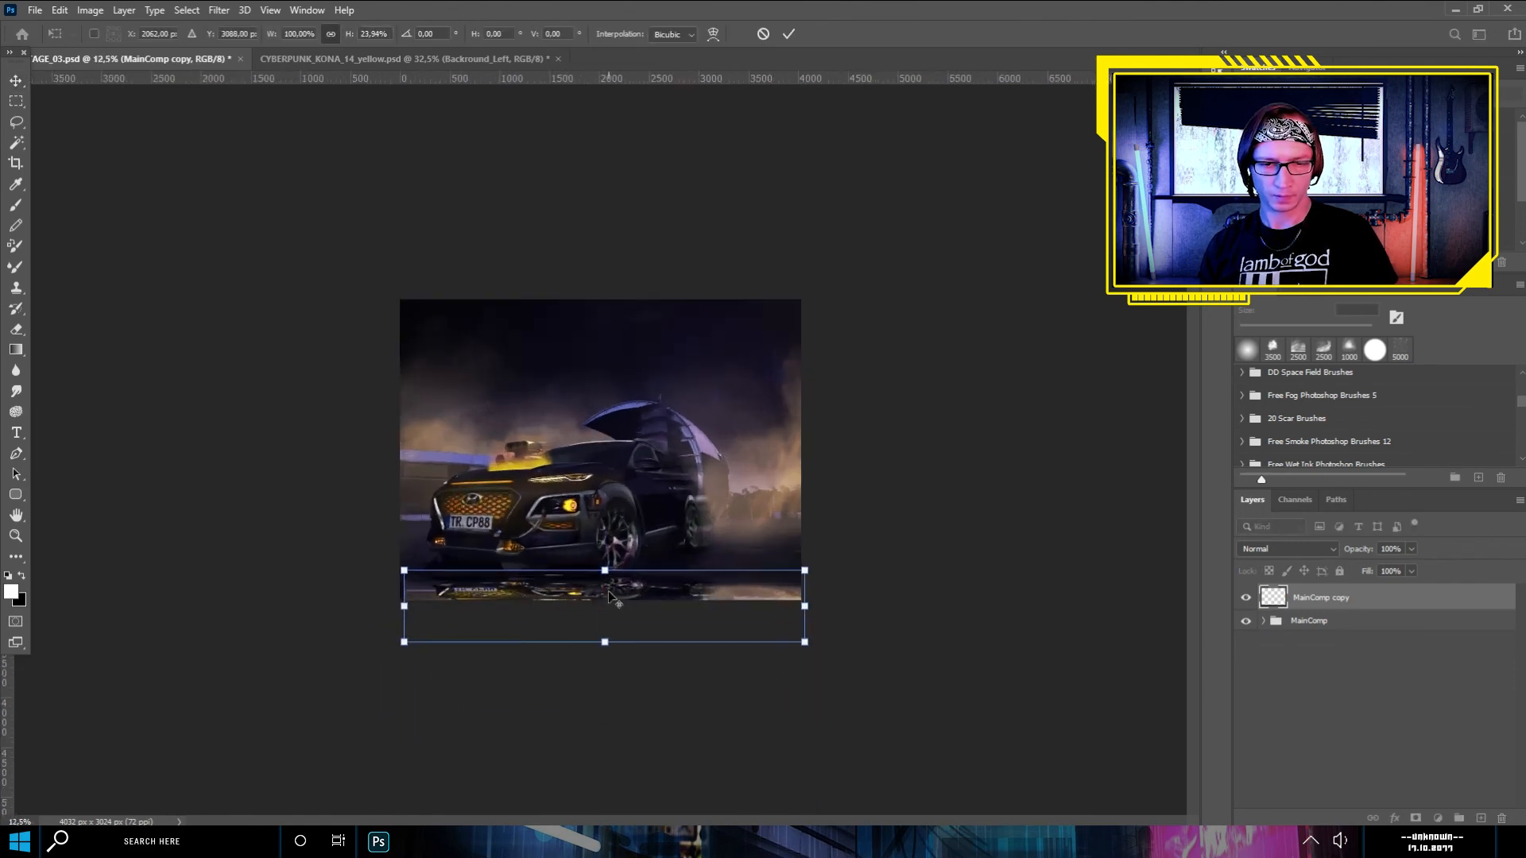
{"action": "scroll", "coordinate": [608, 590], "scroll_direction": "up", "scroll_amount": 3}
{"action": "left_click_drag", "start_coordinate": [666, 716], "coordinate": [658, 707]}
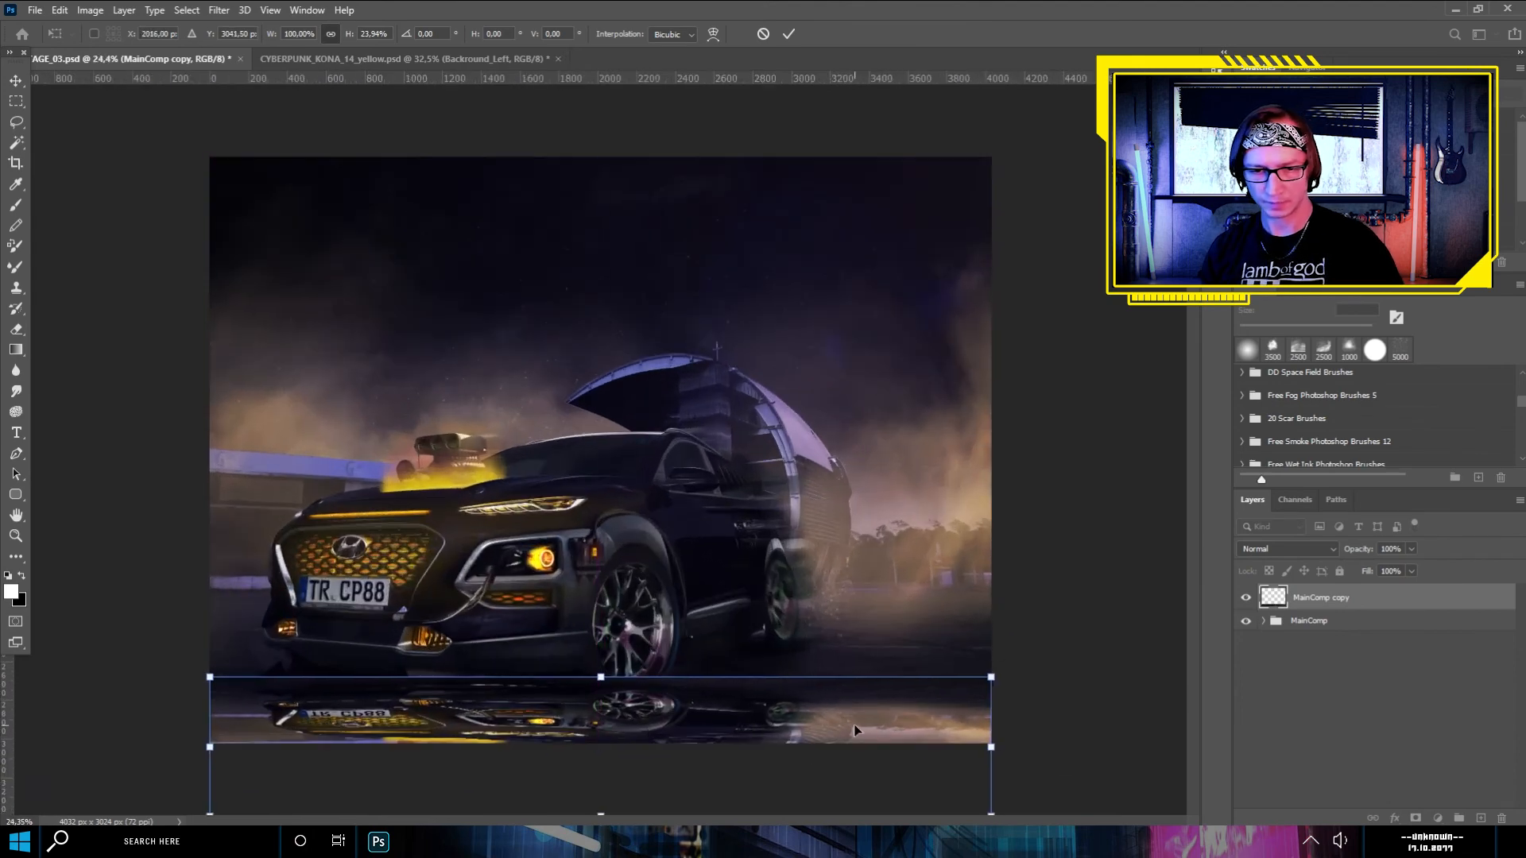
{"action": "left_click_drag", "start_coordinate": [680, 722], "coordinate": [685, 691]}
{"action": "left_click_drag", "start_coordinate": [603, 783], "coordinate": [630, 793]}
{"action": "mouse_move", "coordinate": [603, 722]}
{"action": "left_mouse_down"}
{"action": "mouse_move", "coordinate": [602, 746]}
{"action": "mouse_move", "coordinate": [605, 721]}
{"action": "left_mouse_up"}
{"action": "key", "text": "Return"}
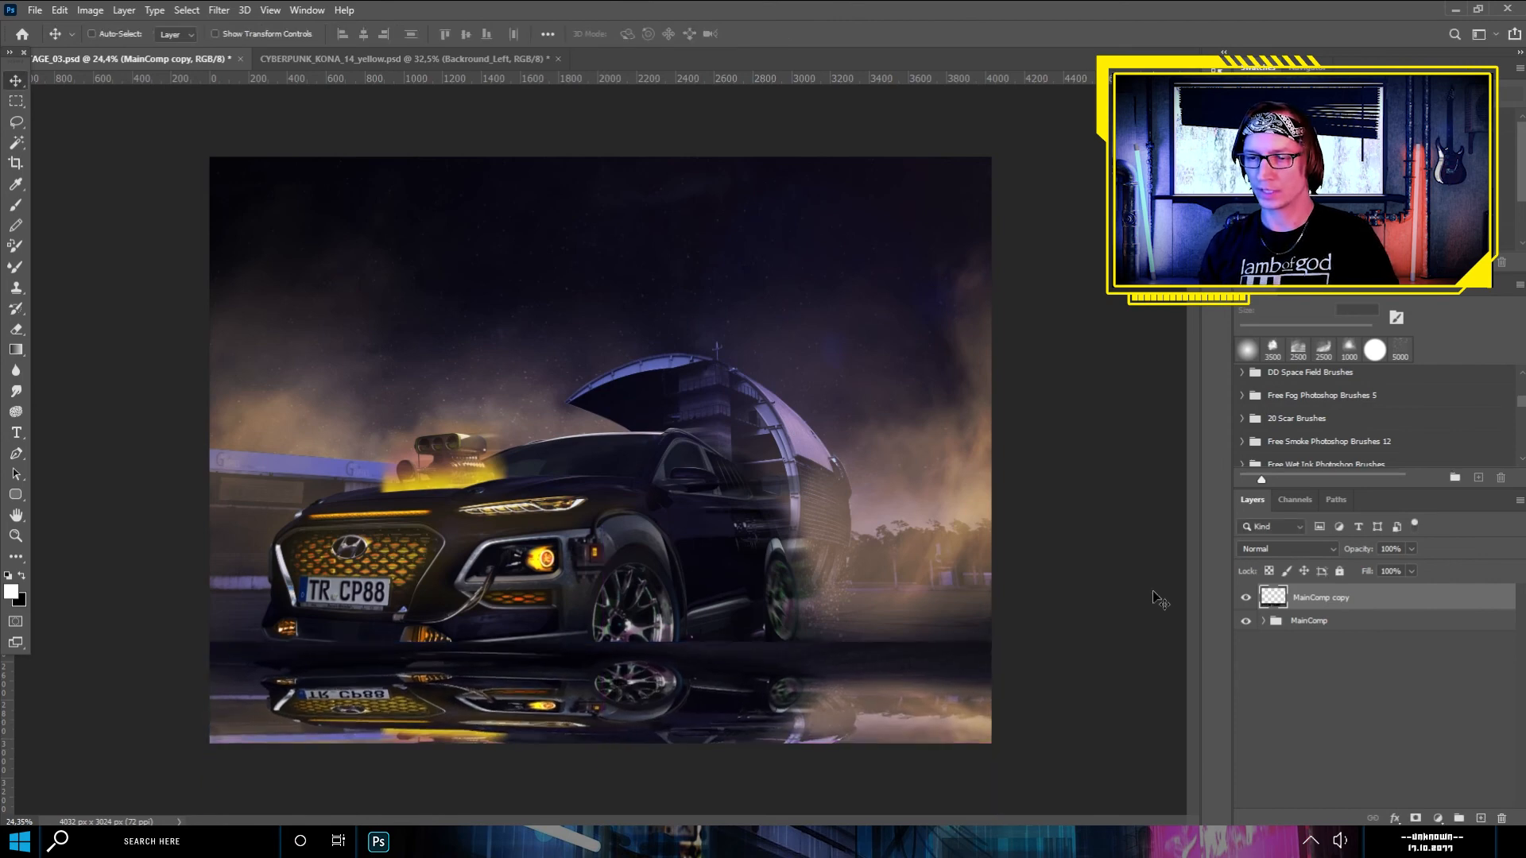
- Set the MainComp copy layer to Soft Light and add a layer mask inverted to black
{"action": "left_click", "coordinate": [1311, 550]}
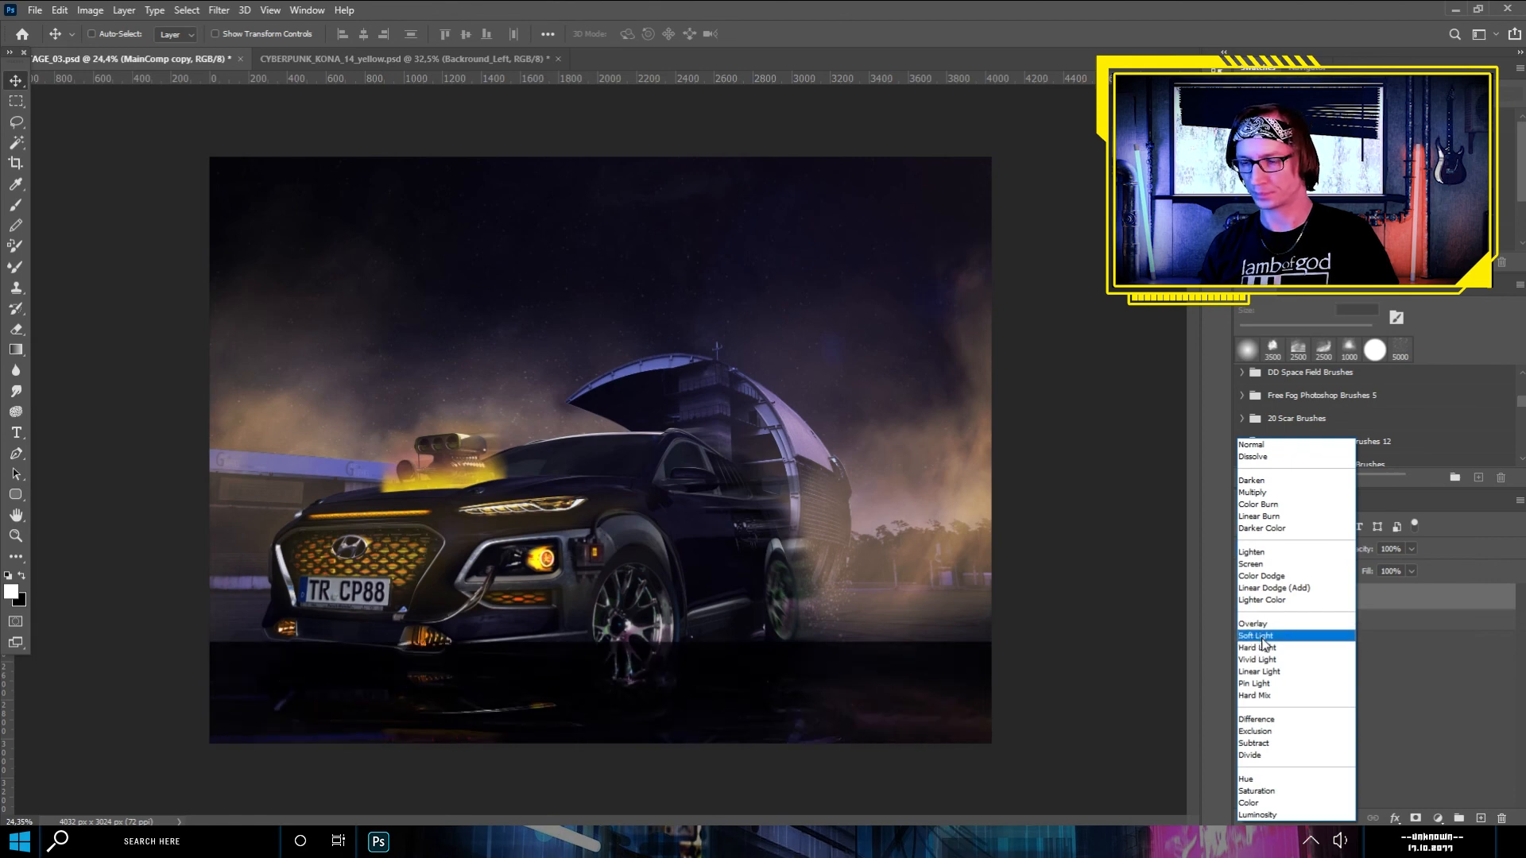
{"action": "left_click", "coordinate": [1262, 639]}
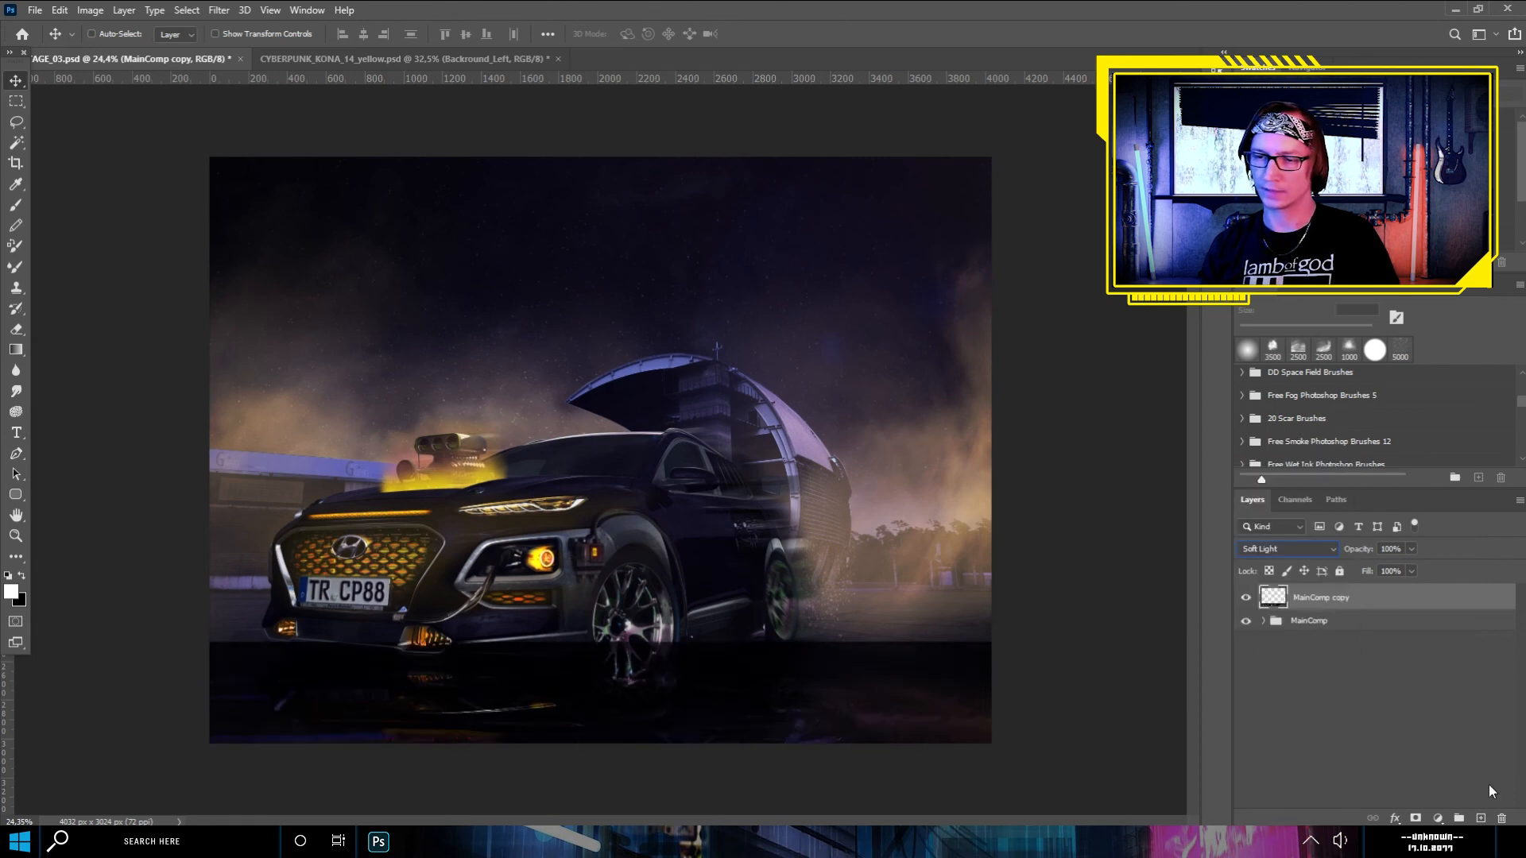
{"action": "left_click", "coordinate": [1418, 818]}
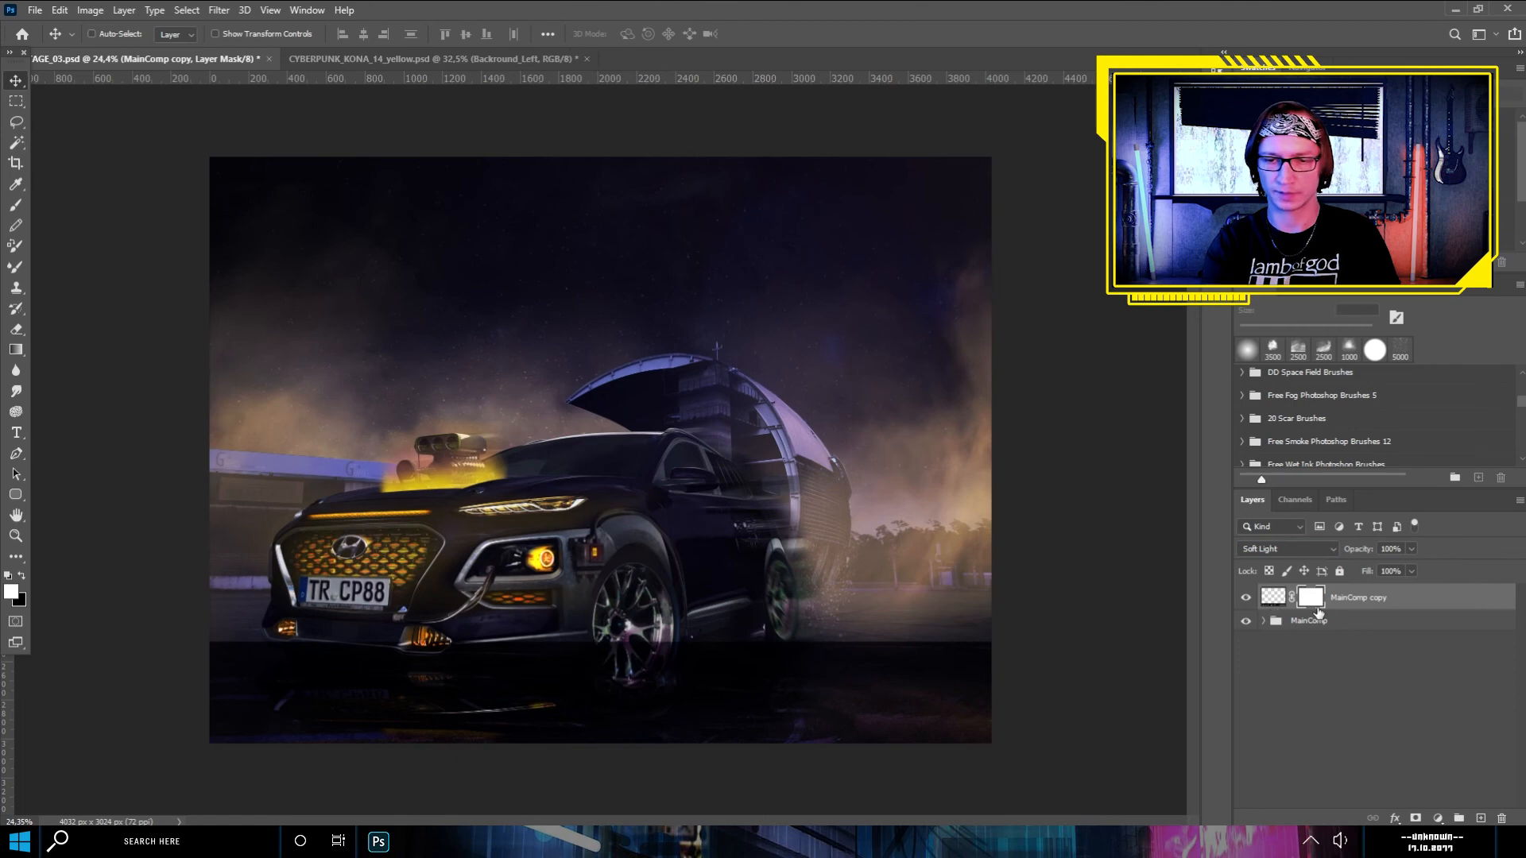
{"action": "key", "text": "ctrl"}
{"action": "key", "text": "ctrl+i"}
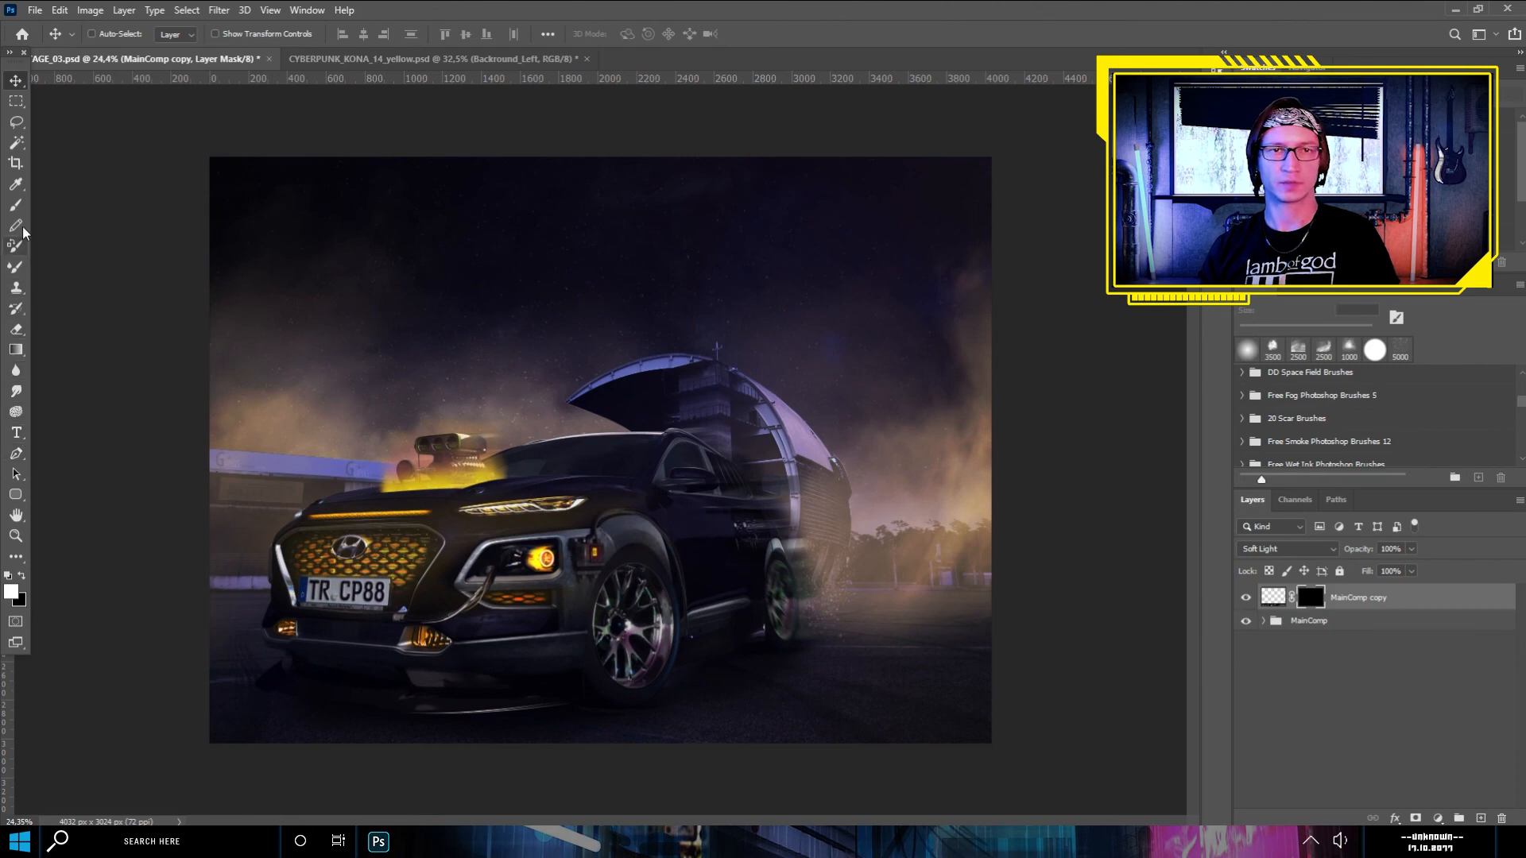
- Paint white on the MainComp copy mask with the Brush tool to bring subtle reflections onto the ground
{"action": "left_click", "coordinate": [16, 205]}
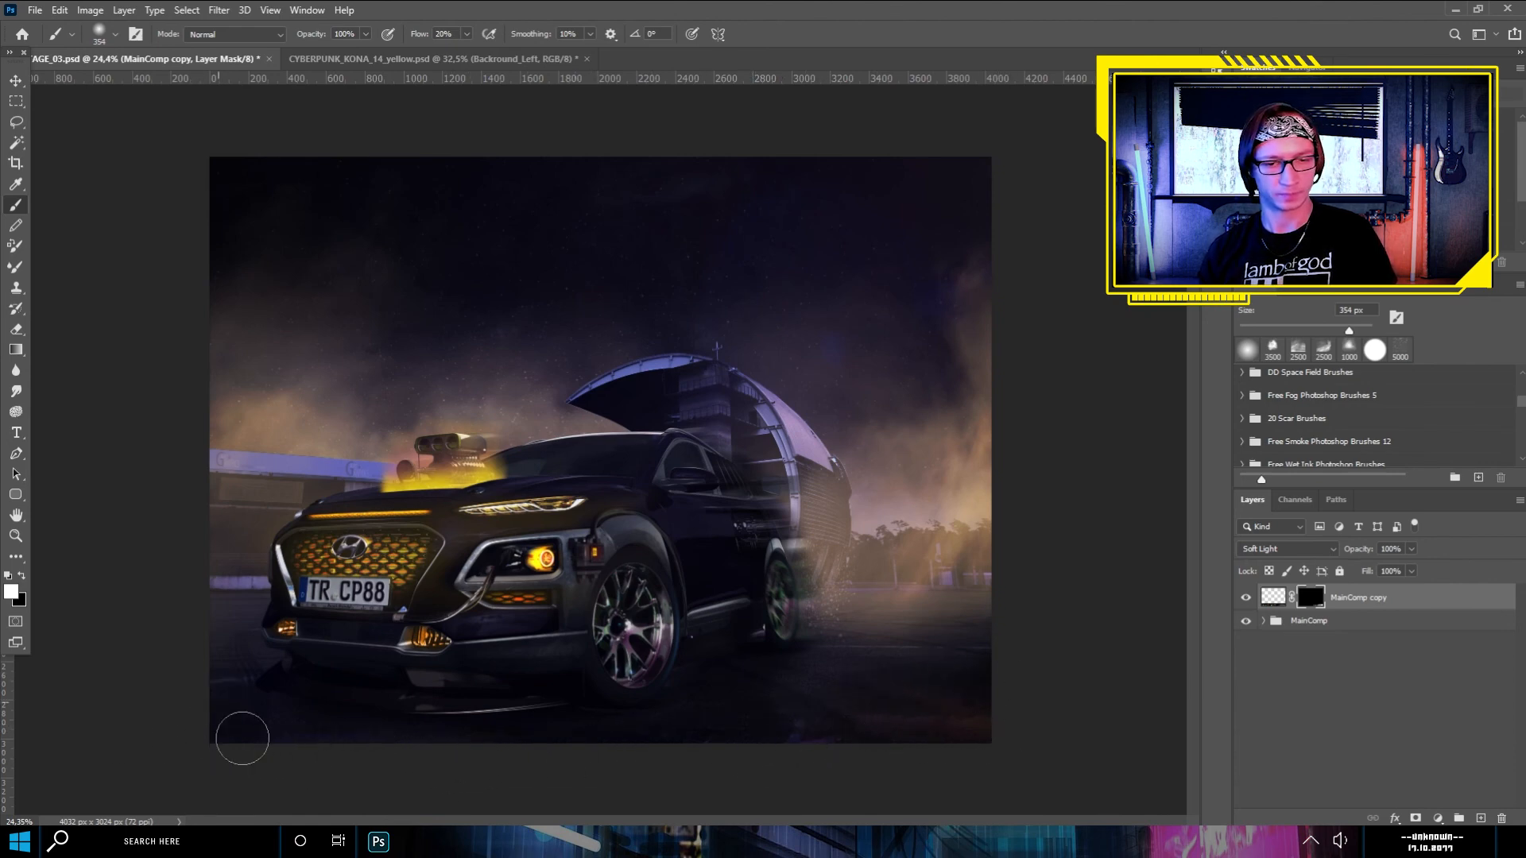
{"action": "scroll", "coordinate": [241, 717], "scroll_direction": "down", "scroll_amount": 3}
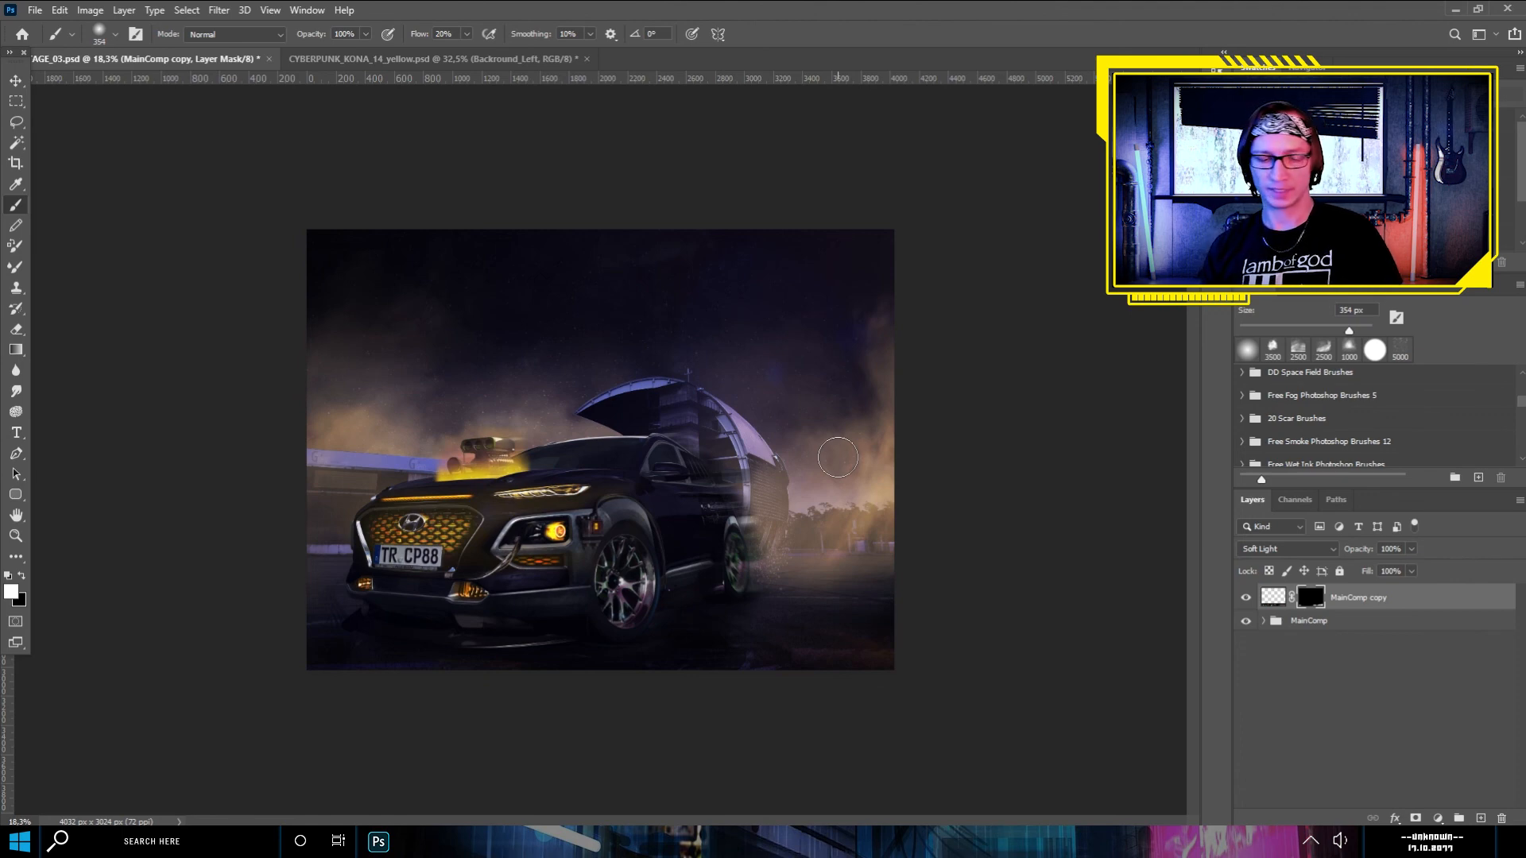
- Duplicate the MainComp copy reflection layer together with the MainComp group
{"action": "left_click", "coordinate": [1392, 627], "text": "shift"}
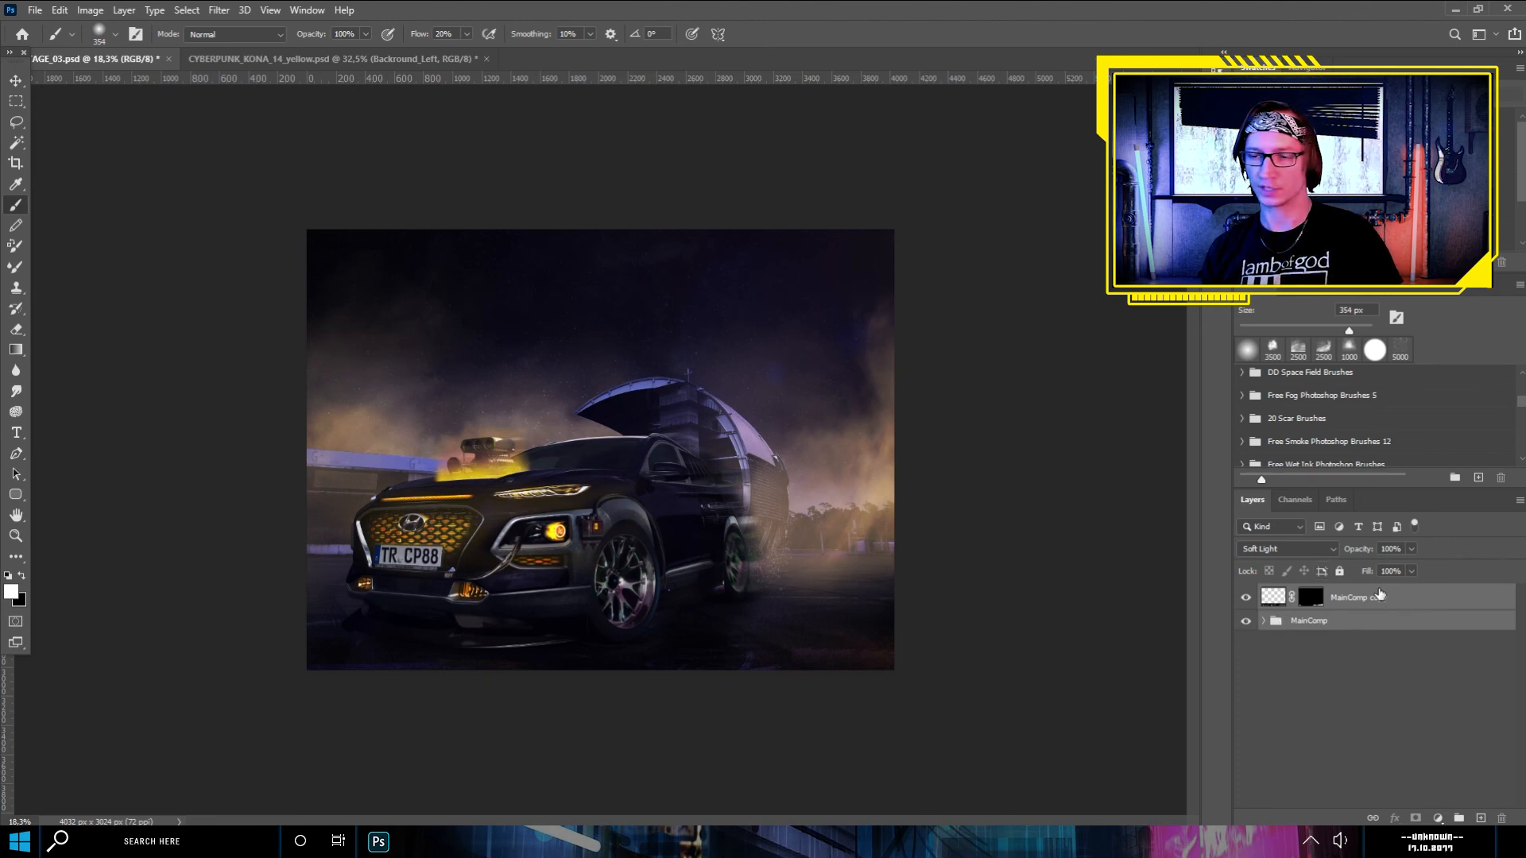
{"action": "key", "text": "ctrl+j"}
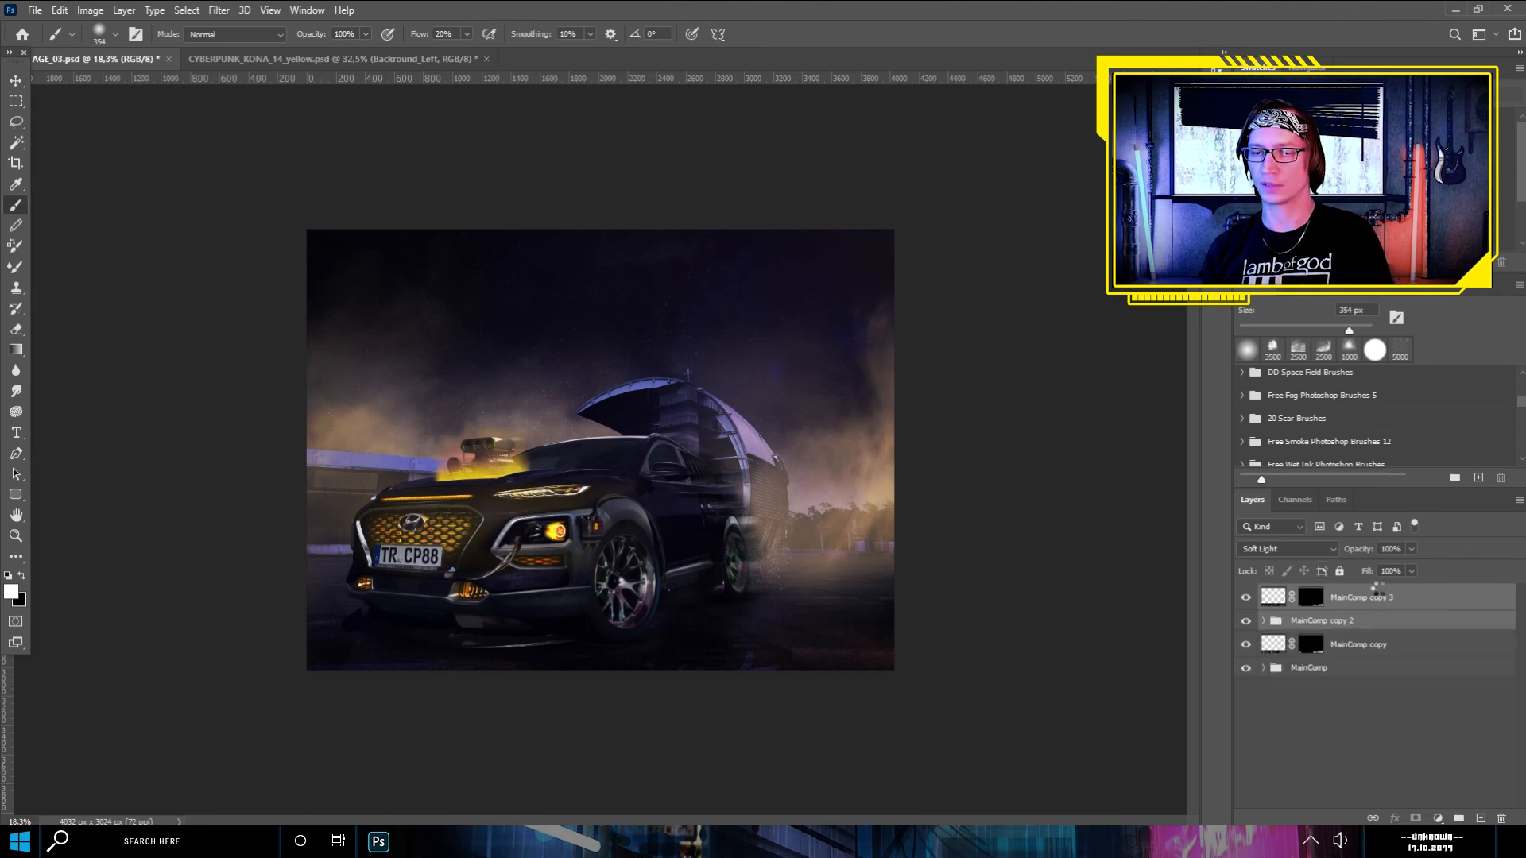
- Merge the MainComp copy 3 layer with the MainComp copy 2 group and select the whole canvas
{"action": "right_click", "coordinate": [1372, 598]}
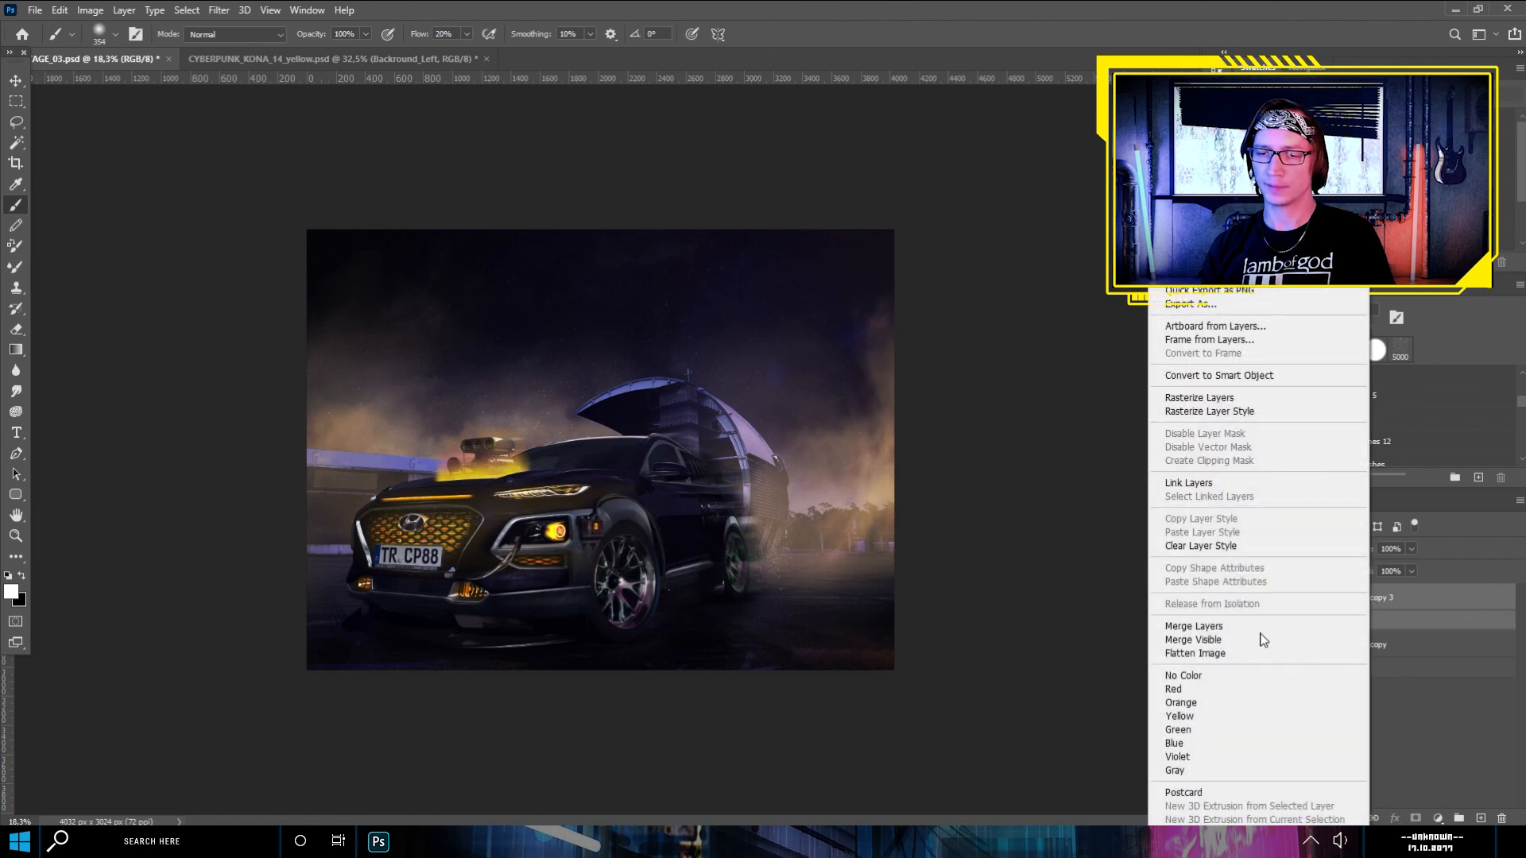
{"action": "left_click", "coordinate": [1192, 627]}
{"action": "key", "text": "m"}
{"action": "key", "text": "ctrl+a"}
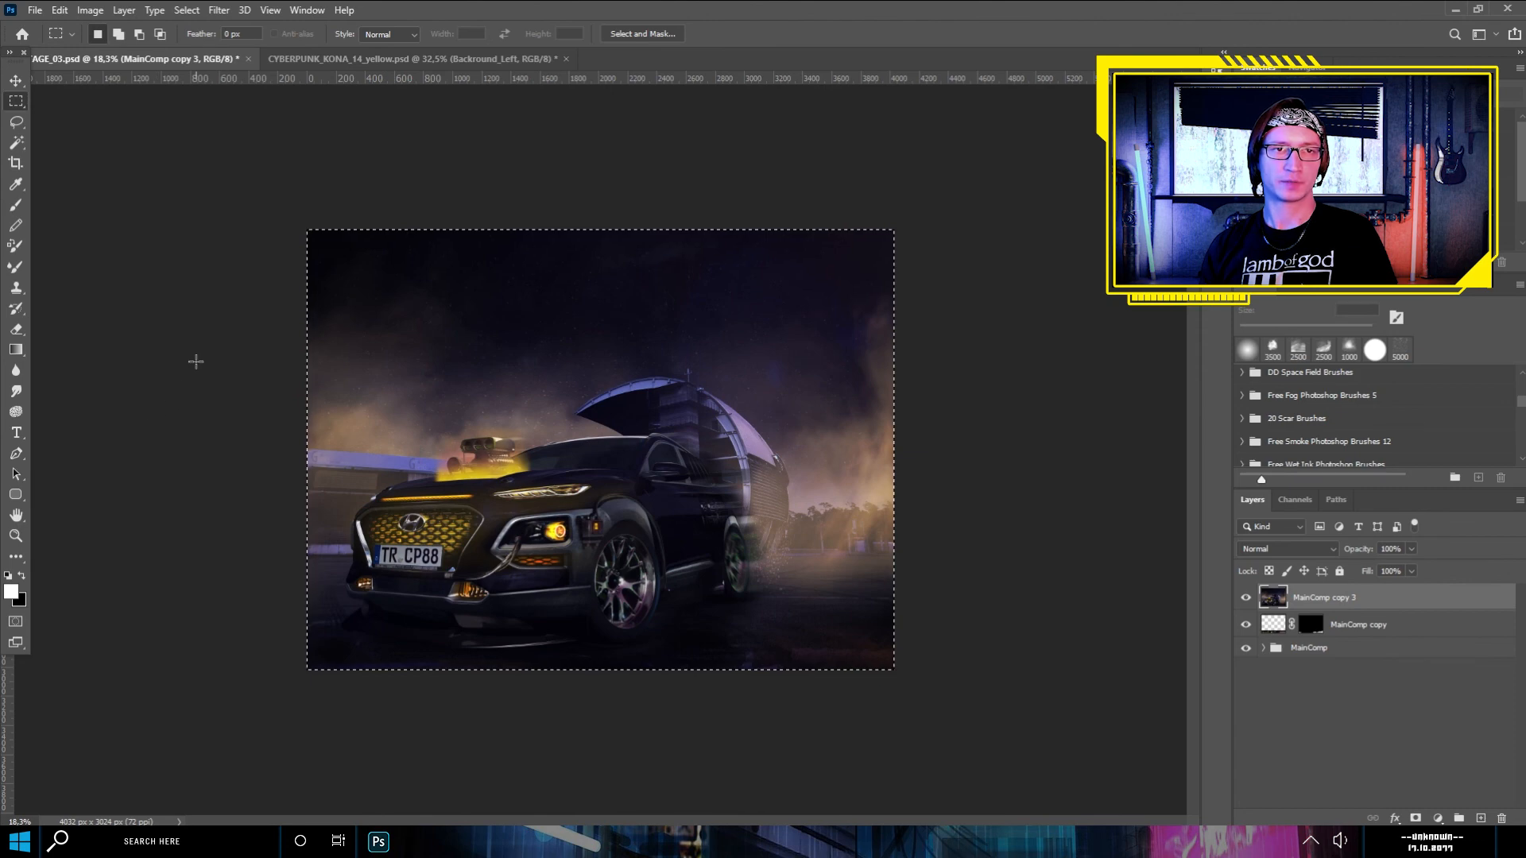
- Open the merged MainComp copy 3 layer in the Camera Raw Filter and review its adjustment sections, including Effects
{"action": "left_click", "coordinate": [219, 9]}
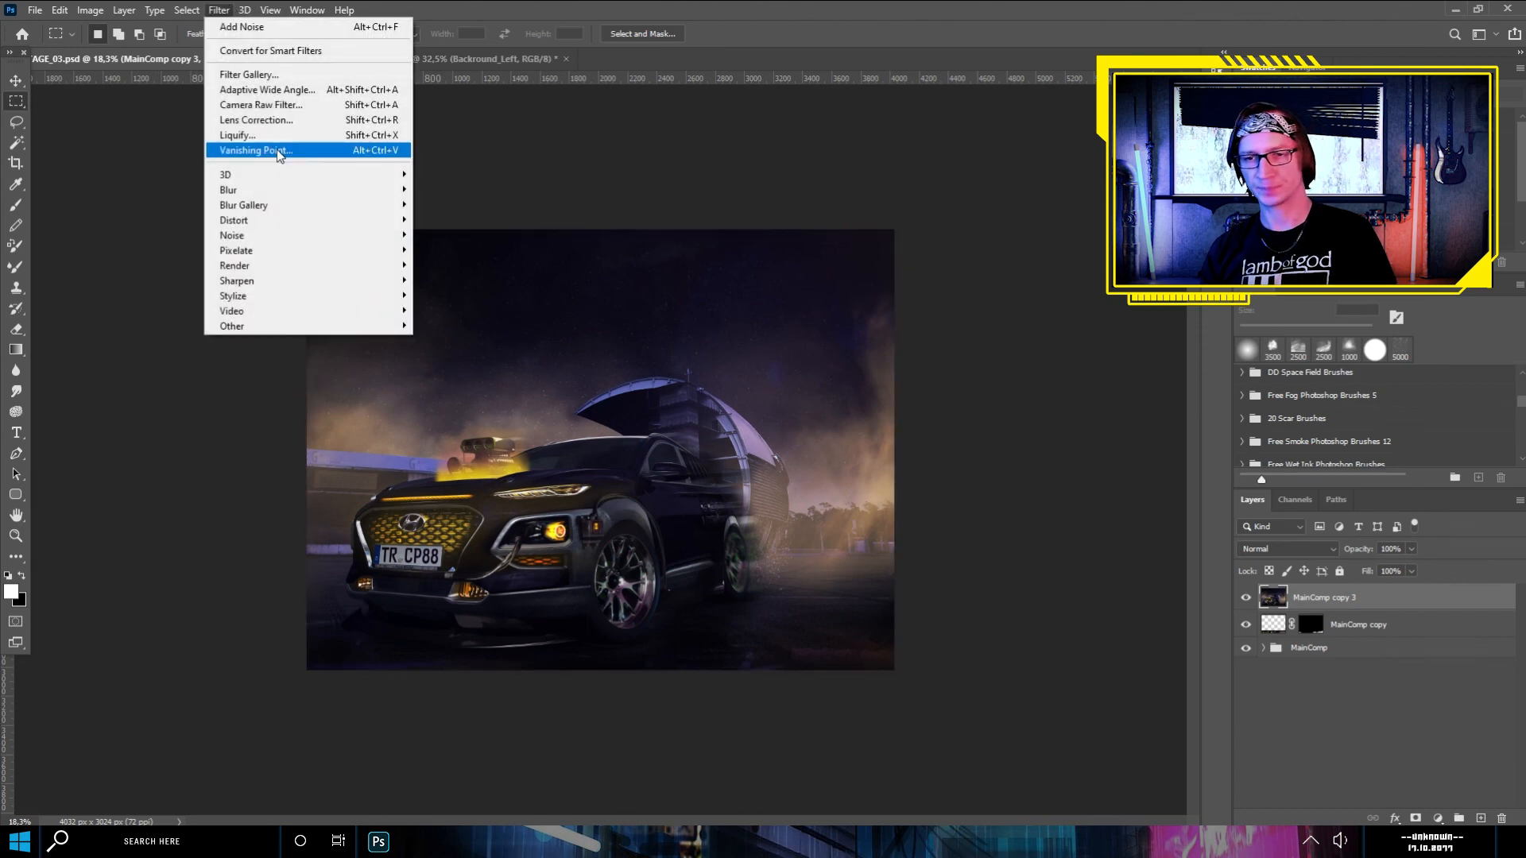
{"action": "left_click", "coordinate": [263, 105]}
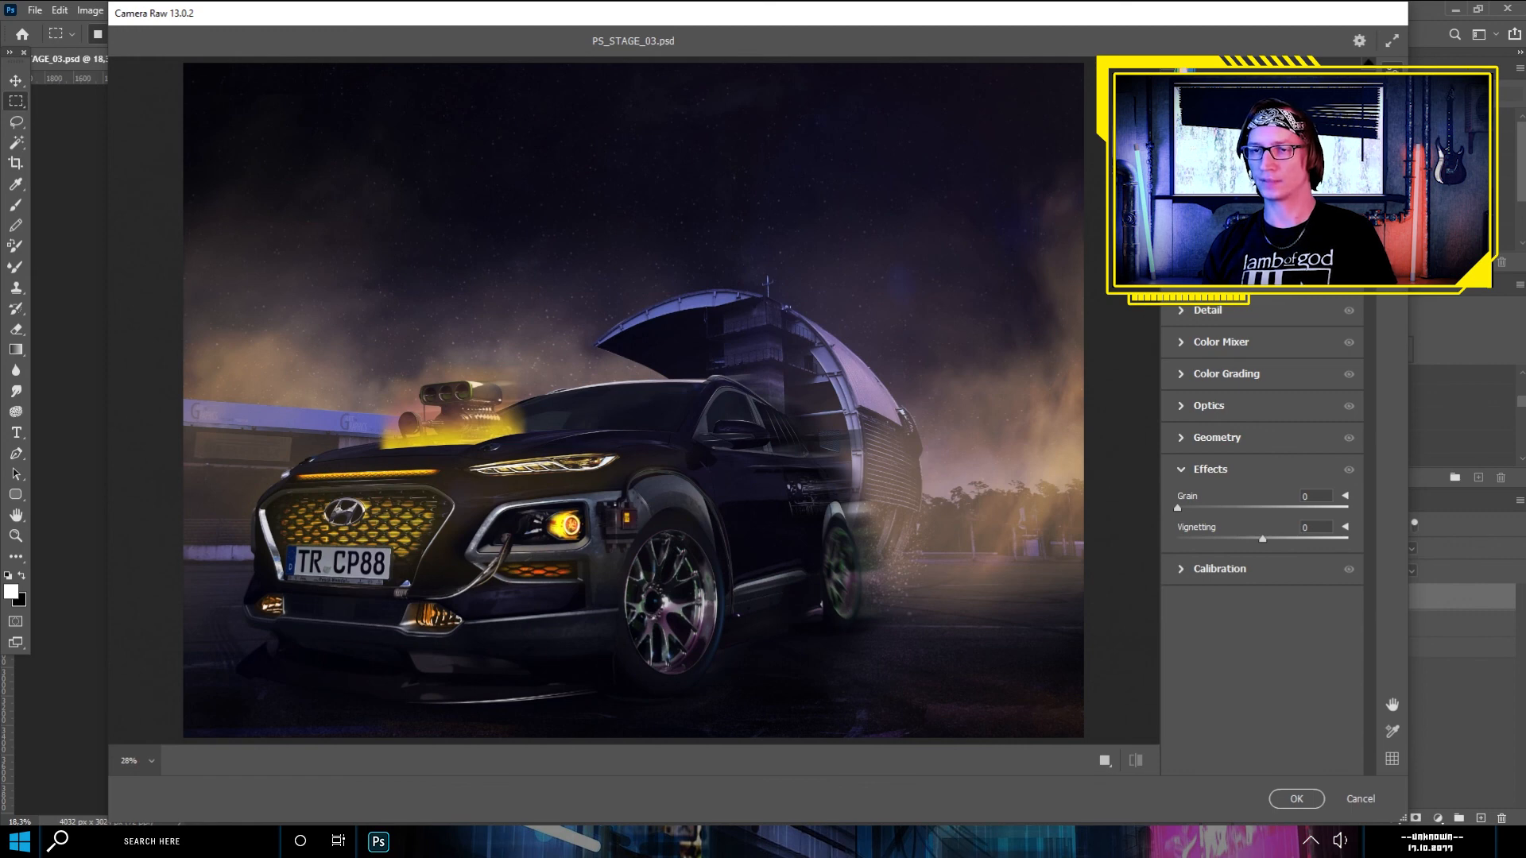
{"action": "scroll", "coordinate": [1264, 477], "scroll_direction": "up", "scroll_amount": 5}
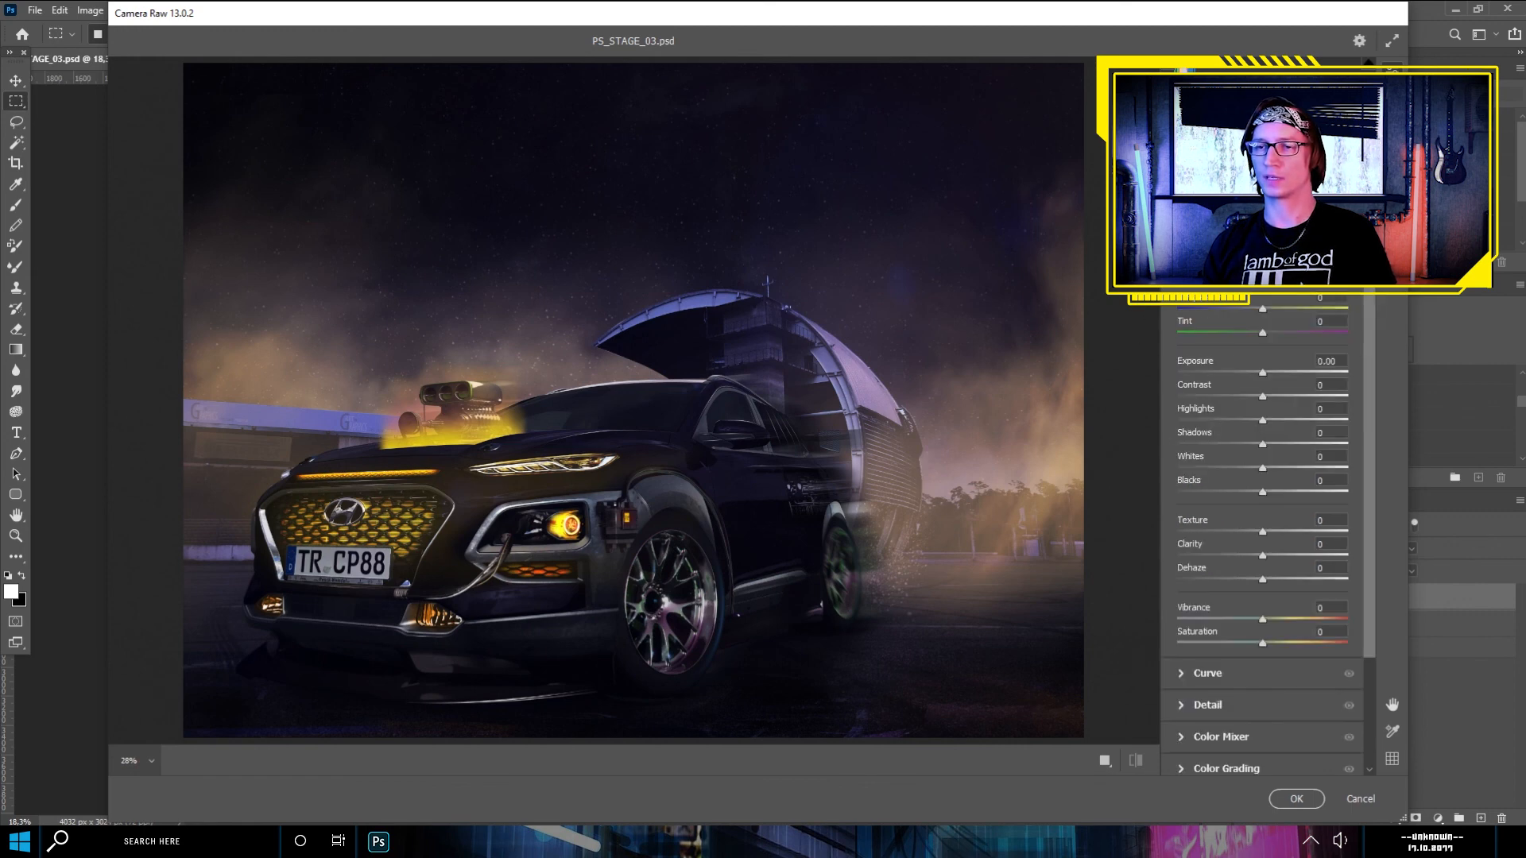
{"action": "scroll", "coordinate": [1203, 332], "scroll_direction": "down", "scroll_amount": 5}
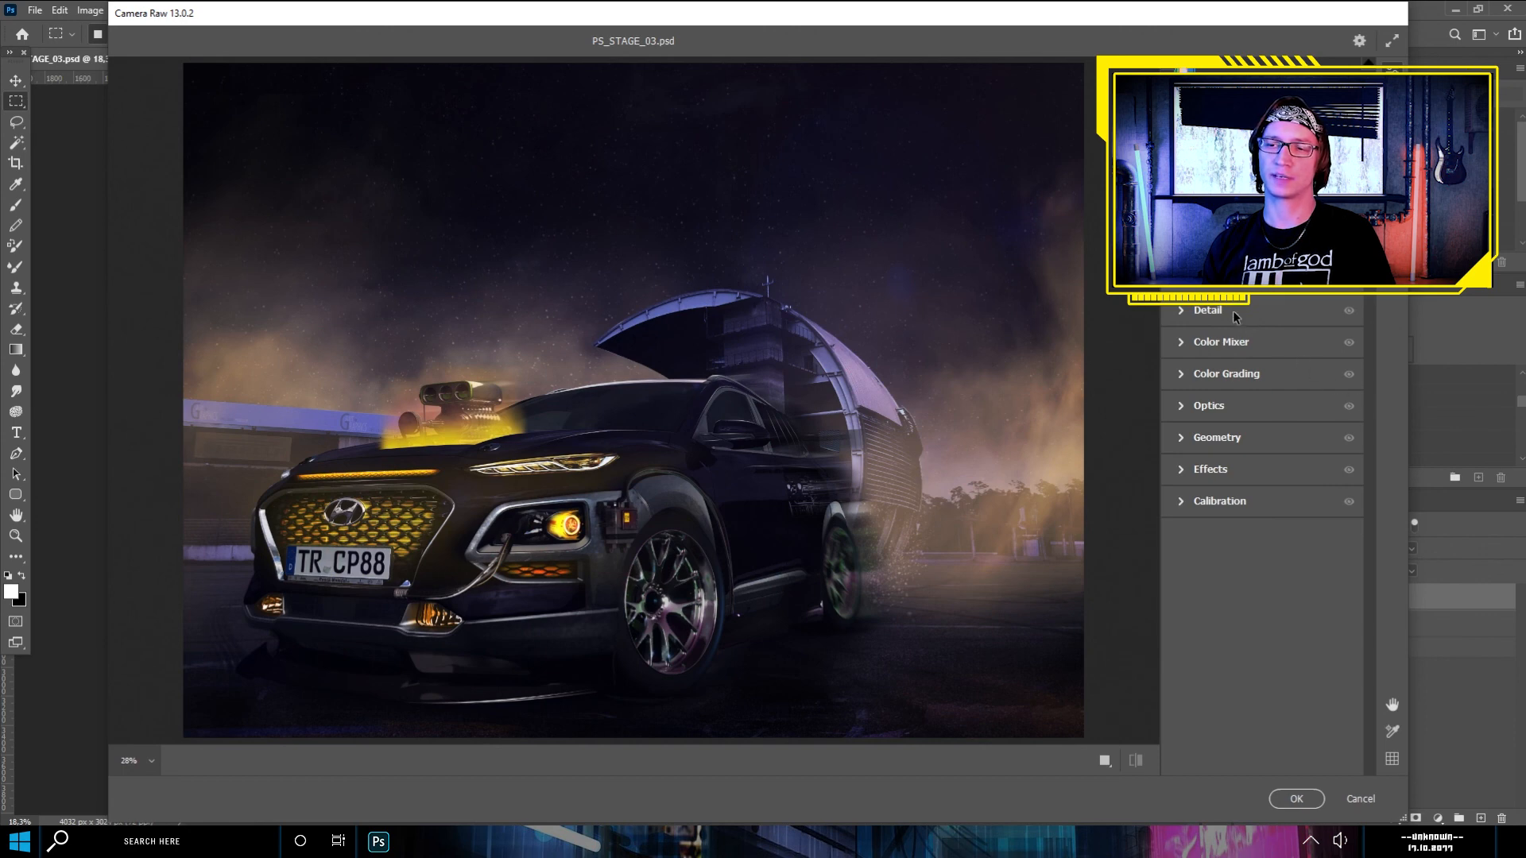
{"action": "left_click", "coordinate": [1206, 474]}
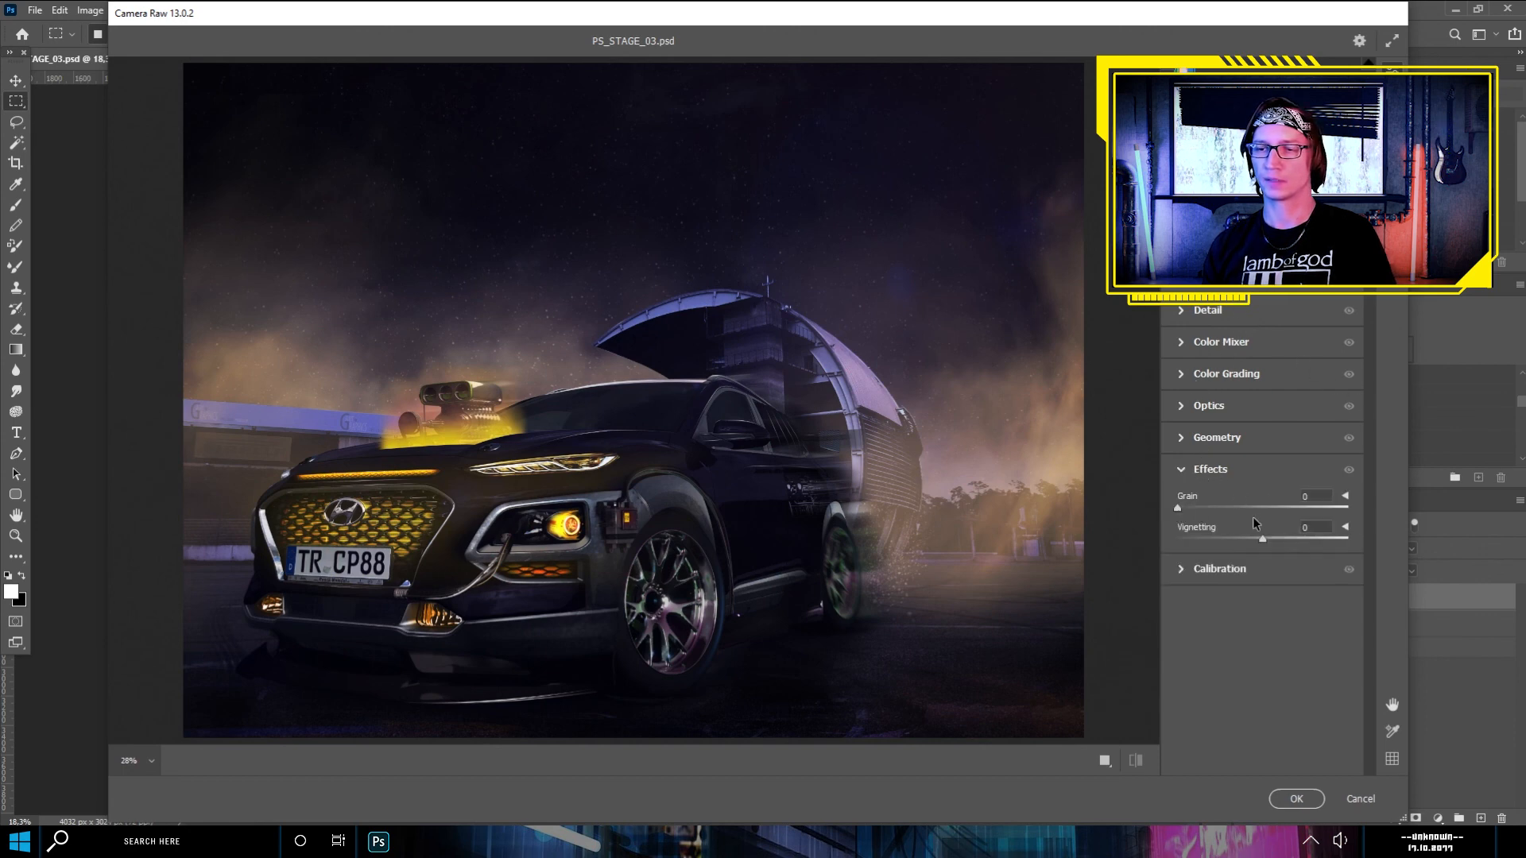
{"action": "left_click", "coordinate": [1195, 474]}
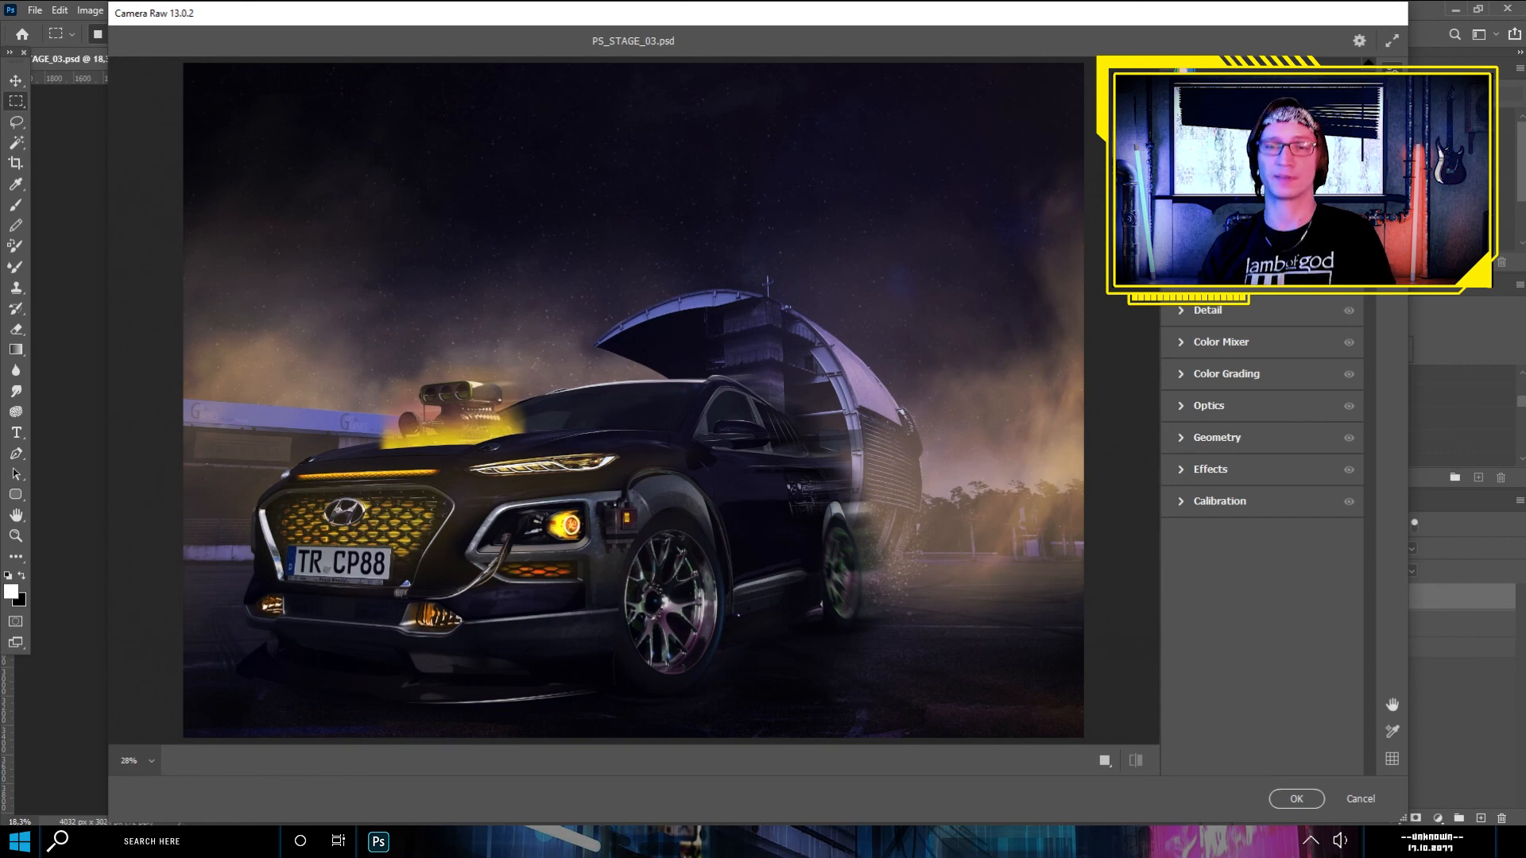
- In Camera Raw's Basic adjustments, cool the temperature slightly, increase the contrast clearly, and fine-tune the exposure, highlights, shadows and whites
{"action": "left_click", "coordinate": [1208, 247]}
{"action": "left_click_drag", "start_coordinate": [1263, 309], "coordinate": [1243, 333]}
{"action": "left_click_drag", "start_coordinate": [1263, 397], "coordinate": [1309, 398]}
{"action": "left_click_drag", "start_coordinate": [1275, 373], "coordinate": [1262, 310]}
{"action": "left_click_drag", "start_coordinate": [1263, 421], "coordinate": [1281, 421]}
{"action": "mouse_move", "coordinate": [1263, 444]}
{"action": "left_mouse_down"}
{"action": "mouse_move", "coordinate": [1248, 442]}
{"action": "mouse_move", "coordinate": [1274, 444]}
{"action": "left_mouse_up"}
{"action": "mouse_move", "coordinate": [1263, 468]}
{"action": "left_mouse_down"}
{"action": "mouse_move", "coordinate": [1241, 466]}
{"action": "mouse_move", "coordinate": [1268, 468]}
{"action": "mouse_move", "coordinate": [1262, 492]}
{"action": "left_mouse_up"}
- Reduce the vibrance, strengthen the texture and clarity, and fine-tune the saturation for a crisper, more muted look
{"action": "left_click_drag", "start_coordinate": [1263, 619], "coordinate": [1227, 615]}
{"action": "left_click_drag", "start_coordinate": [1263, 532], "coordinate": [1289, 556]}
{"action": "left_click_drag", "start_coordinate": [1263, 641], "coordinate": [1274, 633]}
{"action": "scroll", "coordinate": [1274, 633], "scroll_direction": "down", "scroll_amount": 3}
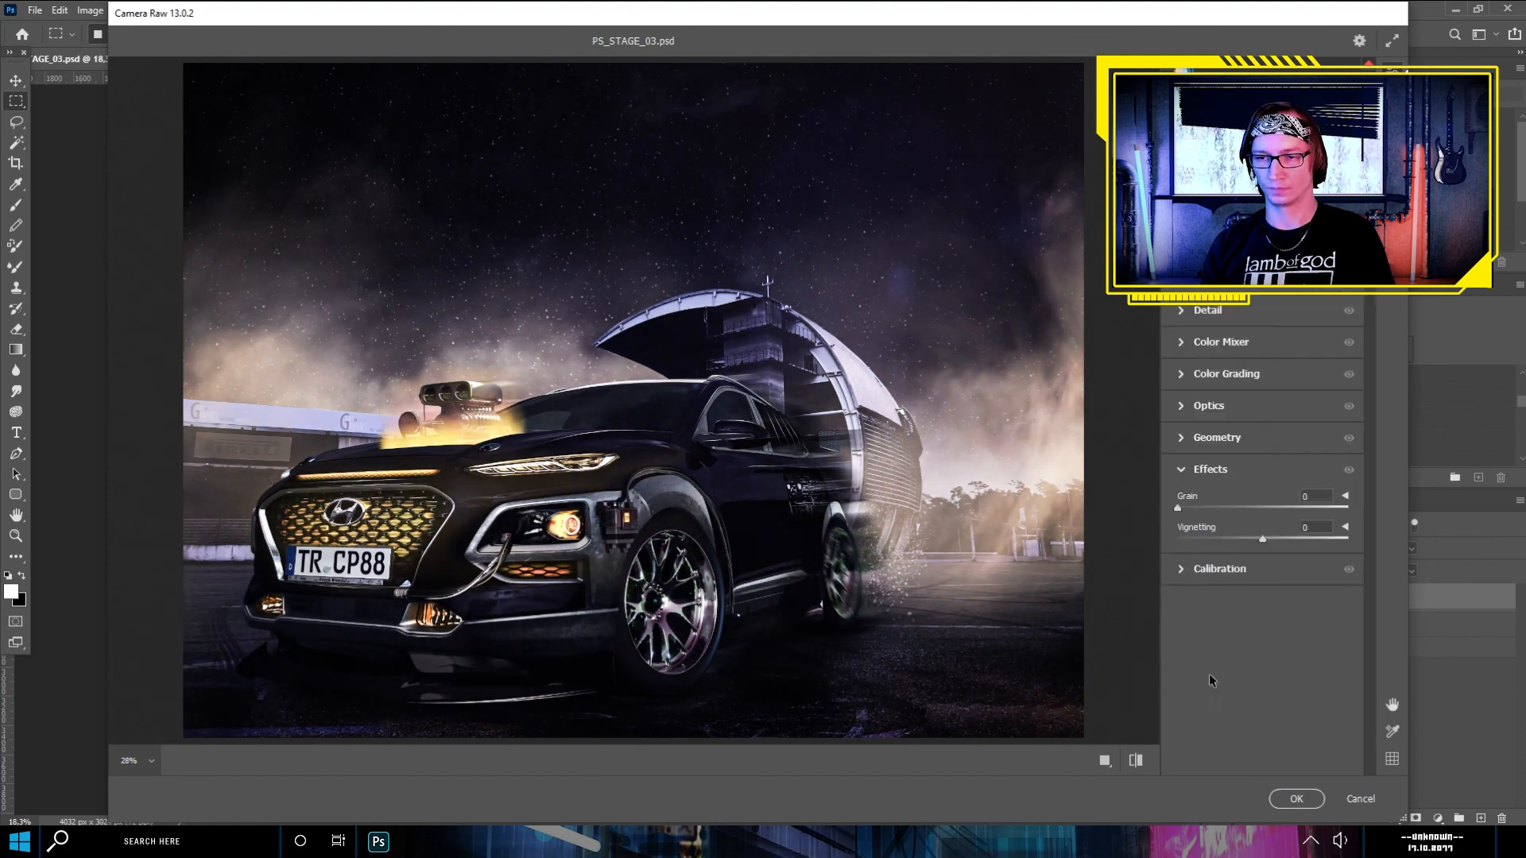